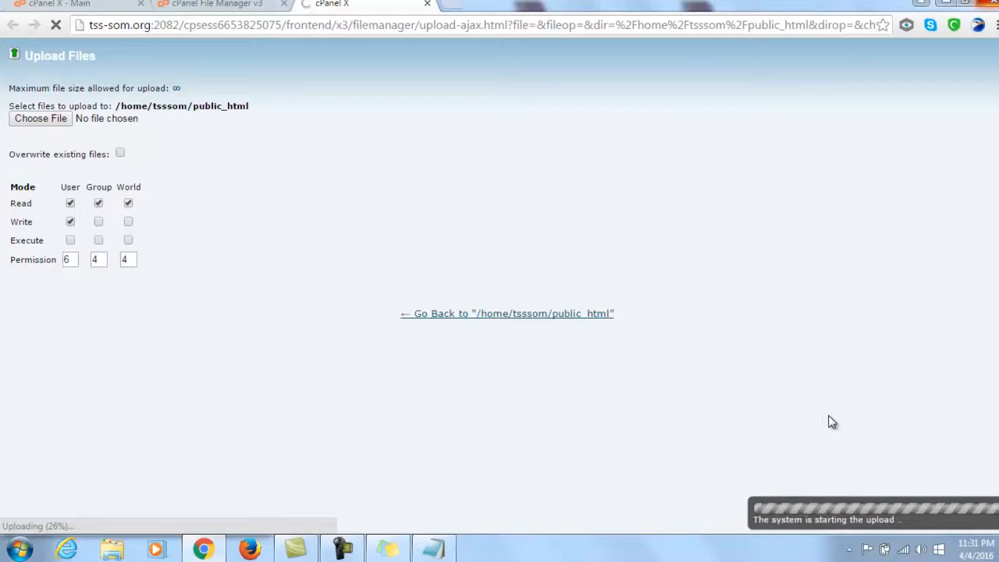
Let the wordpress-4.4.2.zip upload finish at 7.37 MB and return to the public_html listing.
click(344, 549)
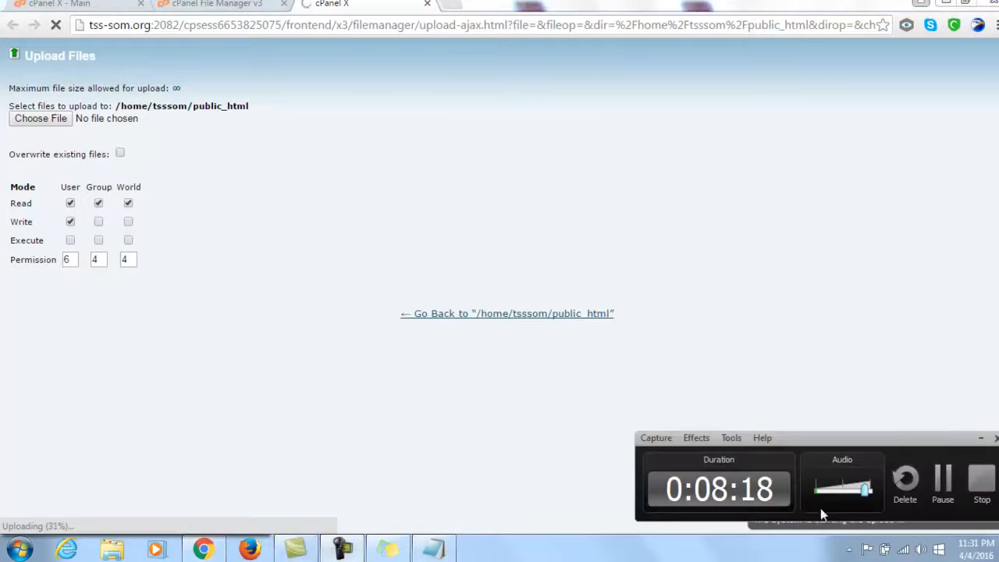
click(943, 485)
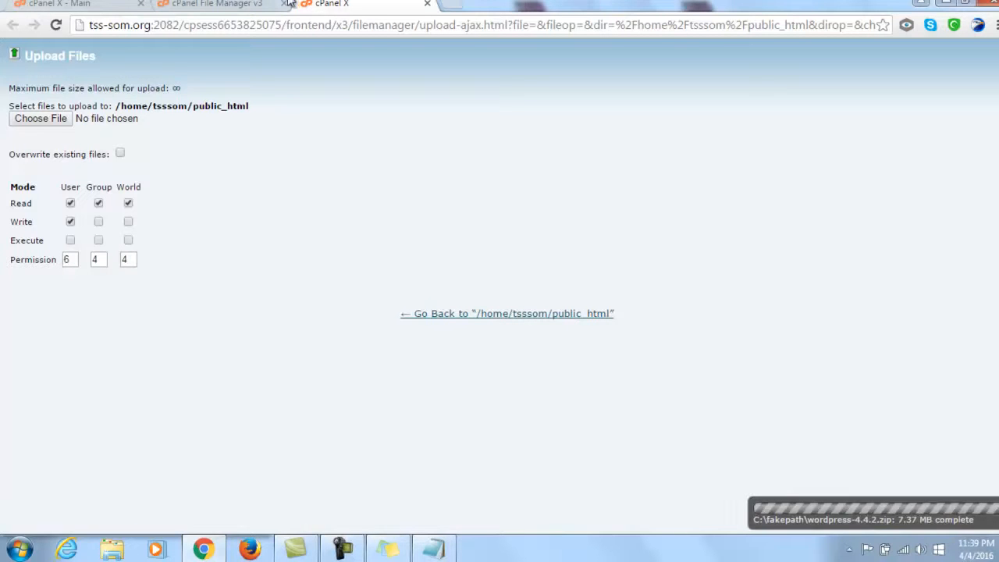
click(228, 5)
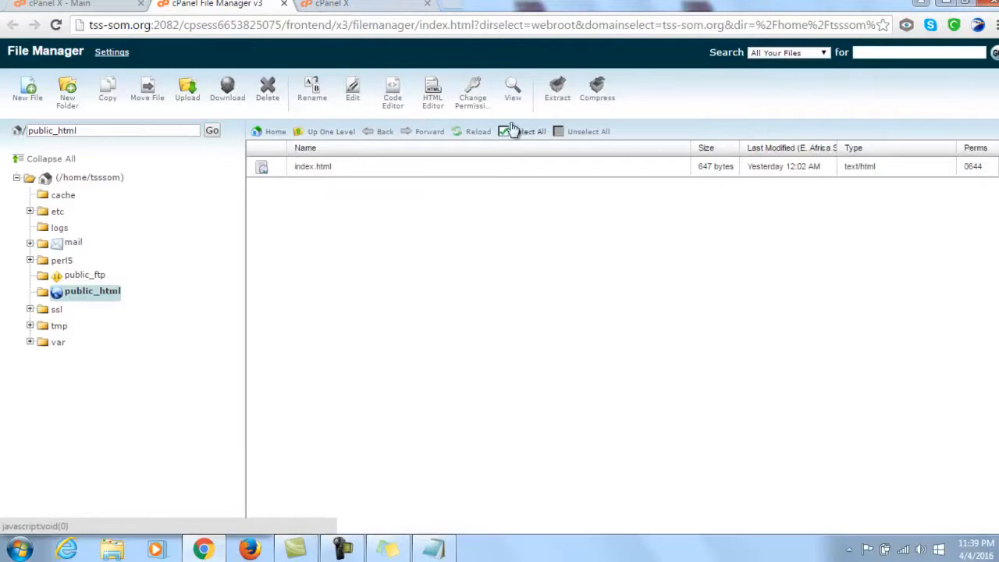
Reload the listing and extract wordpress-4.4.2.zip into /public_html, then close the results.
click(479, 132)
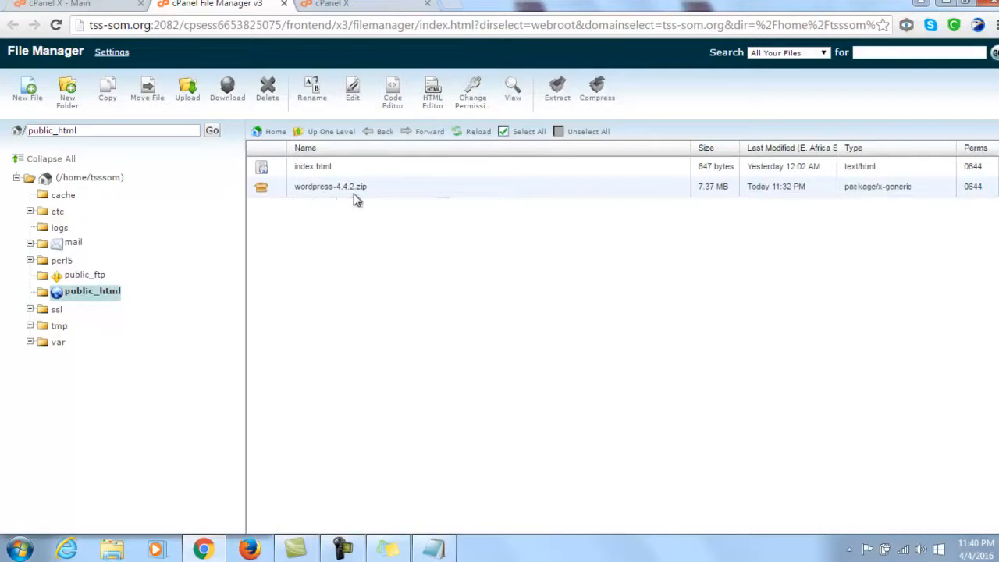
click(263, 191)
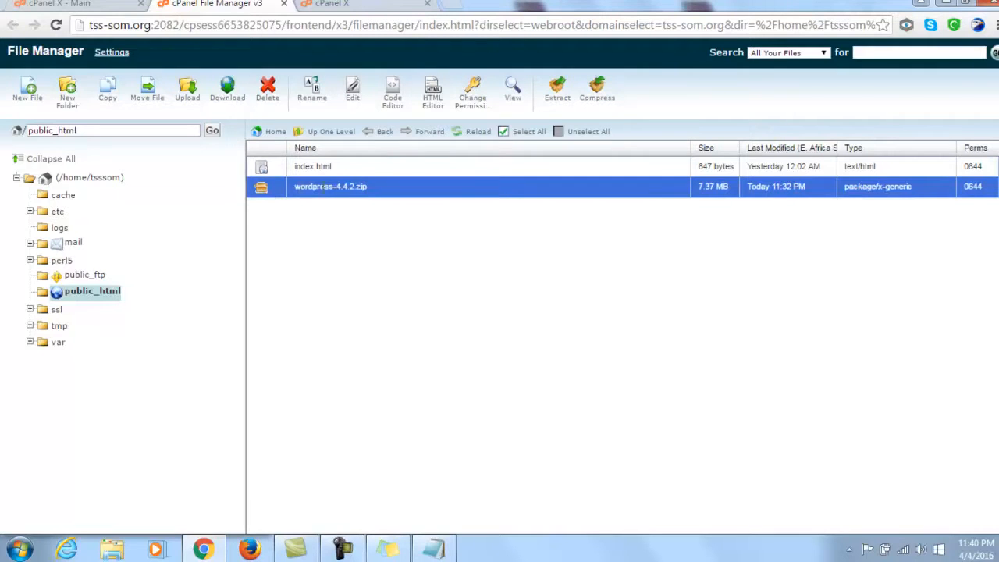
right_click(275, 193)
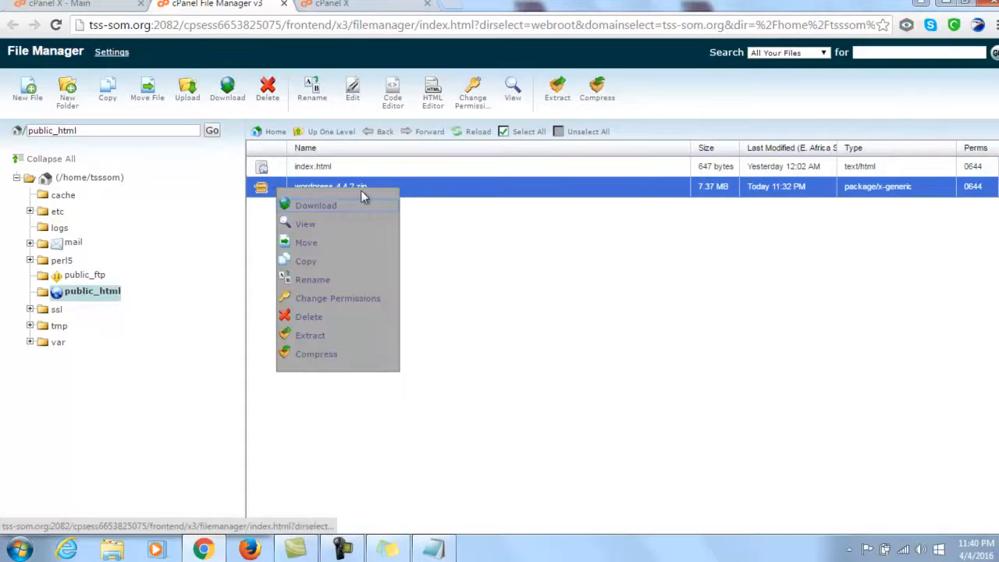
click(318, 338)
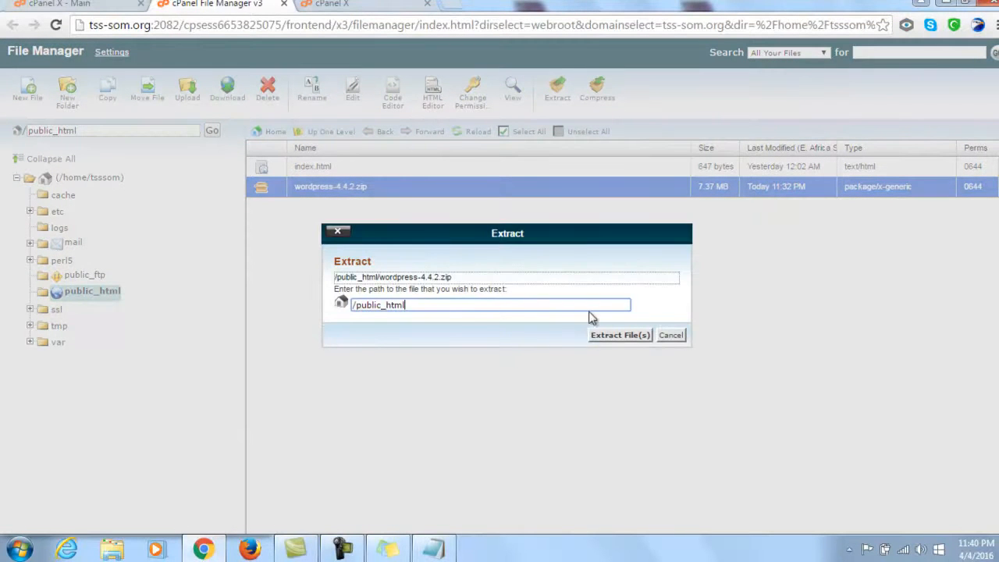
click(611, 335)
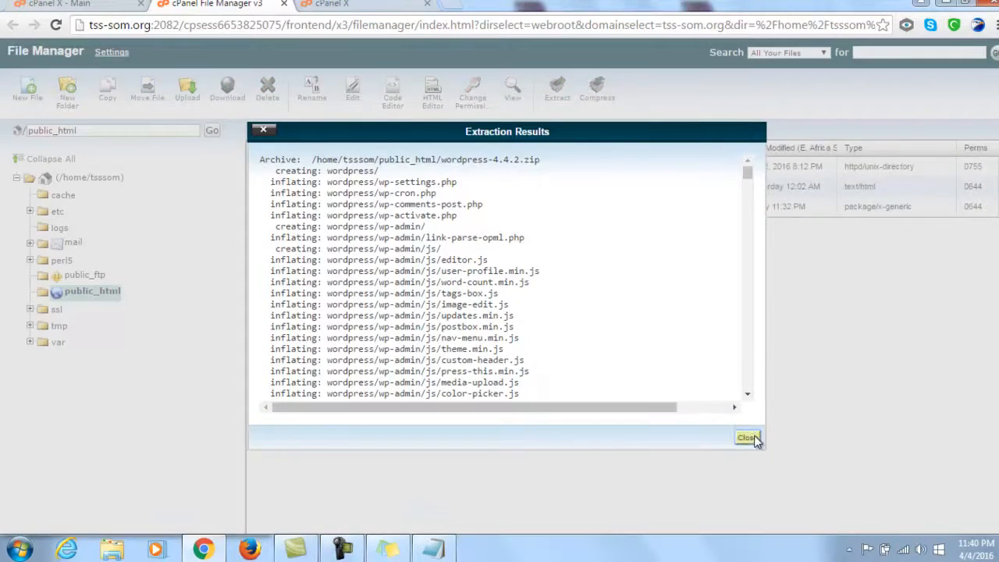
click(753, 436)
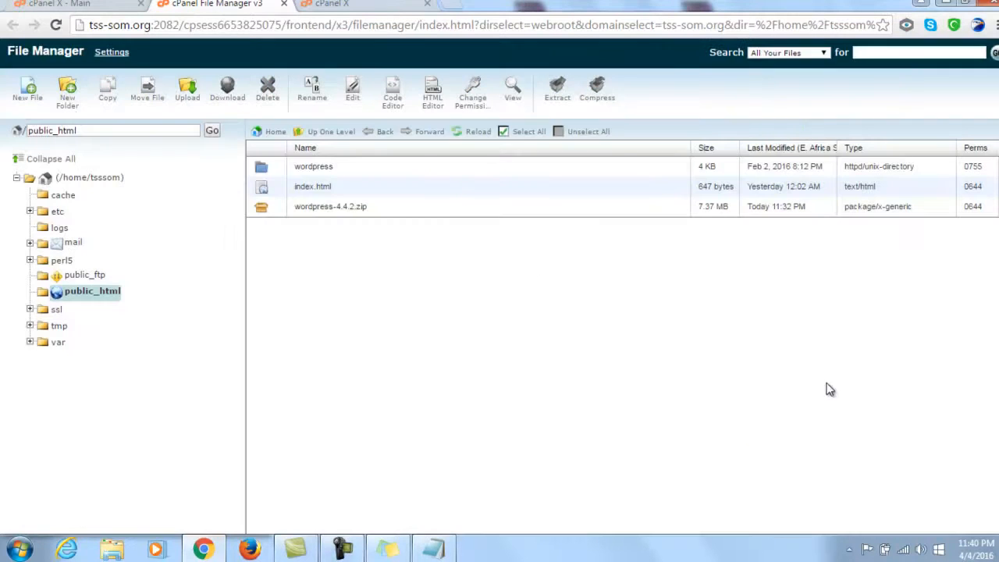
Delete the wordpress-4.4.2.zip archive from public_html.
click(277, 167)
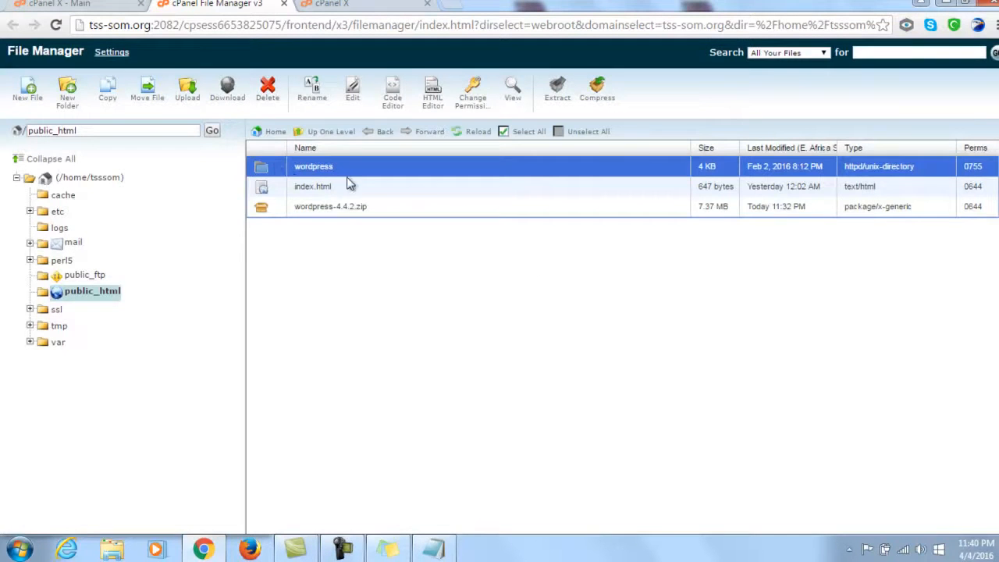
click(286, 209)
right_click(287, 209)
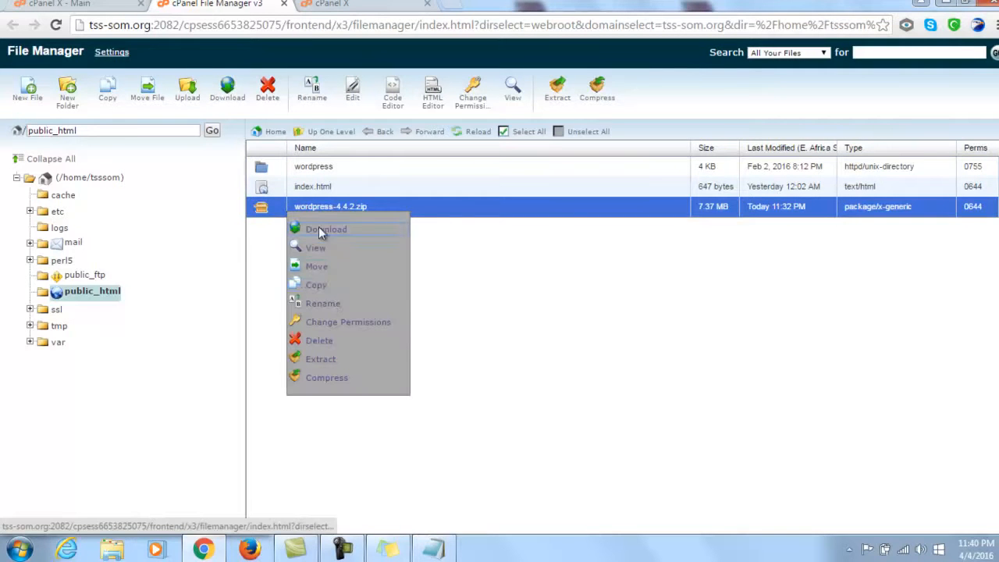
click(321, 341)
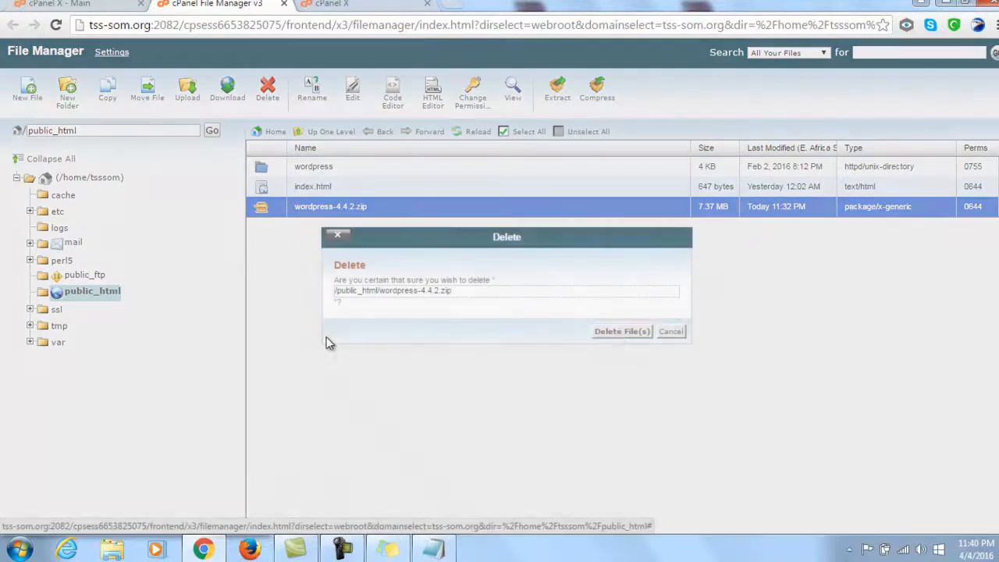
click(616, 334)
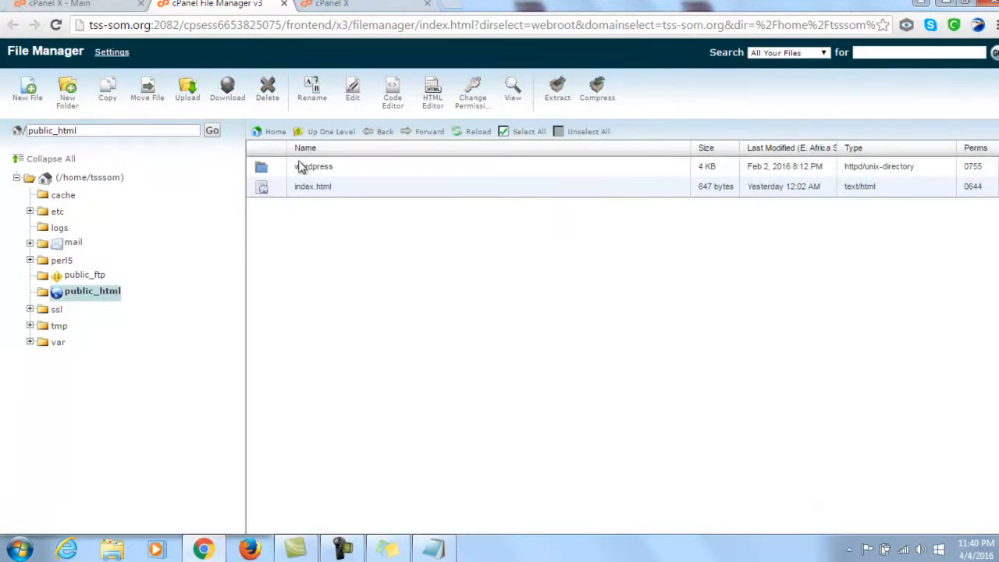
Open the wordpress folder, select all its files and folders, and choose Move.
double_click(265, 166)
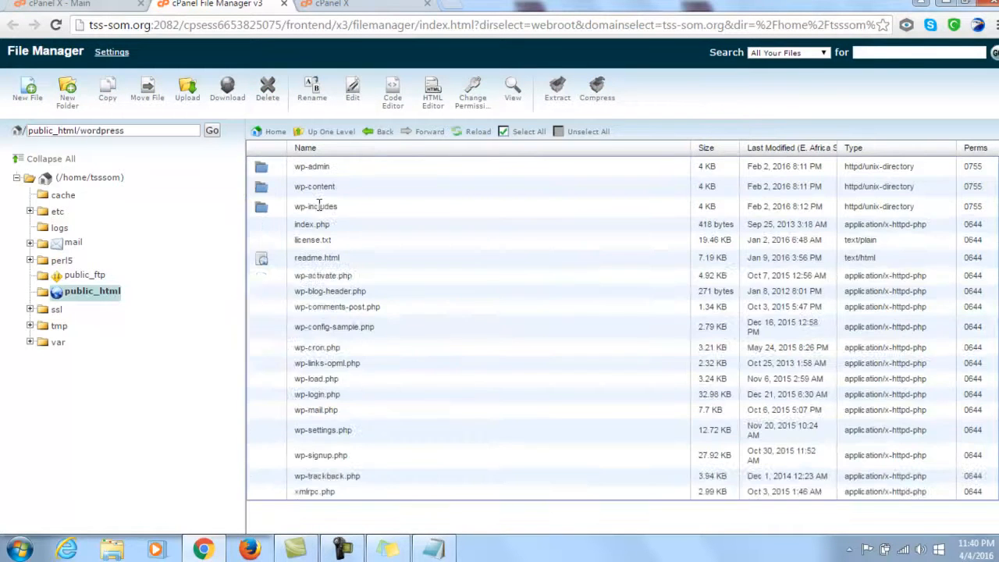
click(271, 172)
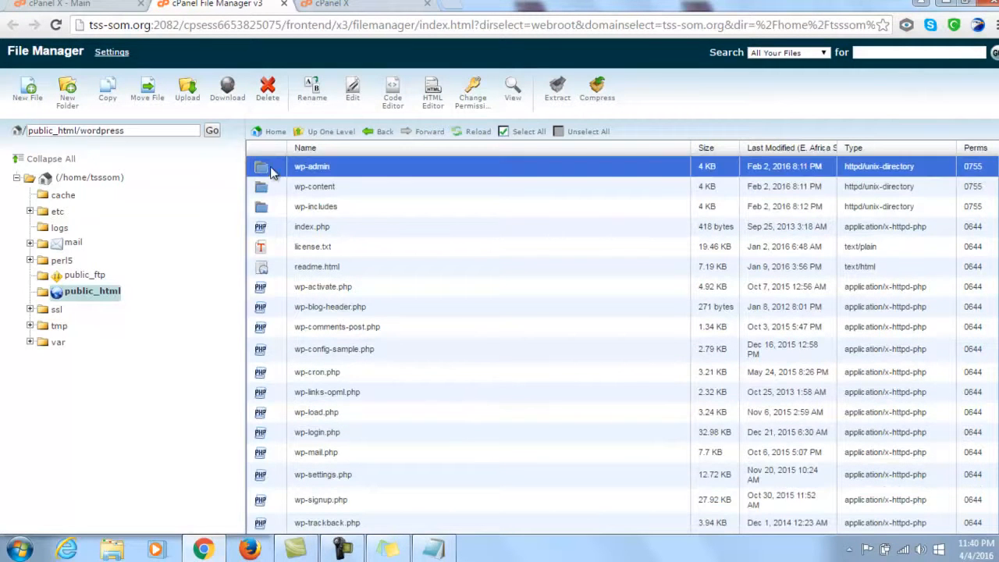
ctrl+click(268, 190)
ctrl+click(273, 209)
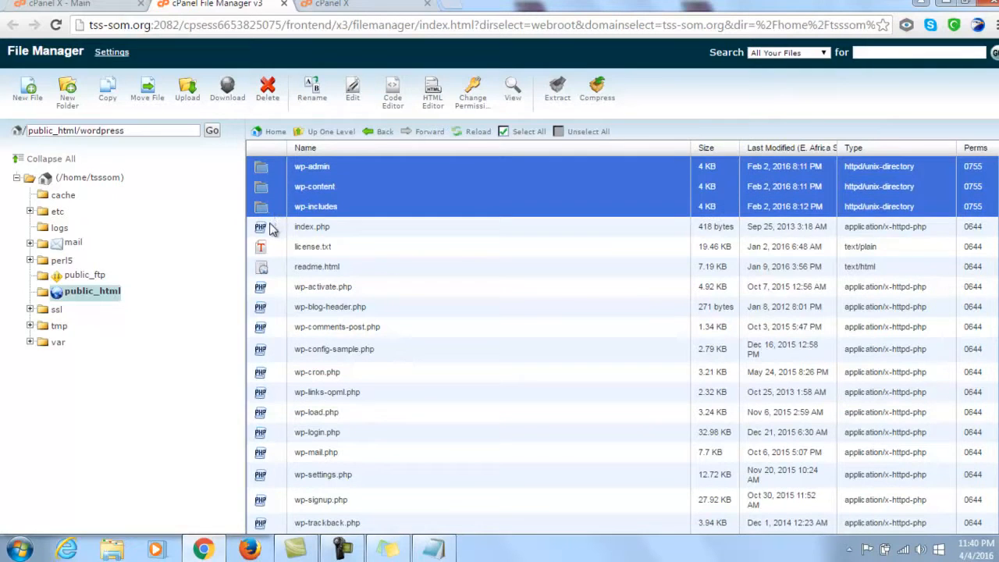
ctrl+click(270, 226)
ctrl+click(272, 249)
ctrl+click(273, 267)
ctrl+click(273, 288)
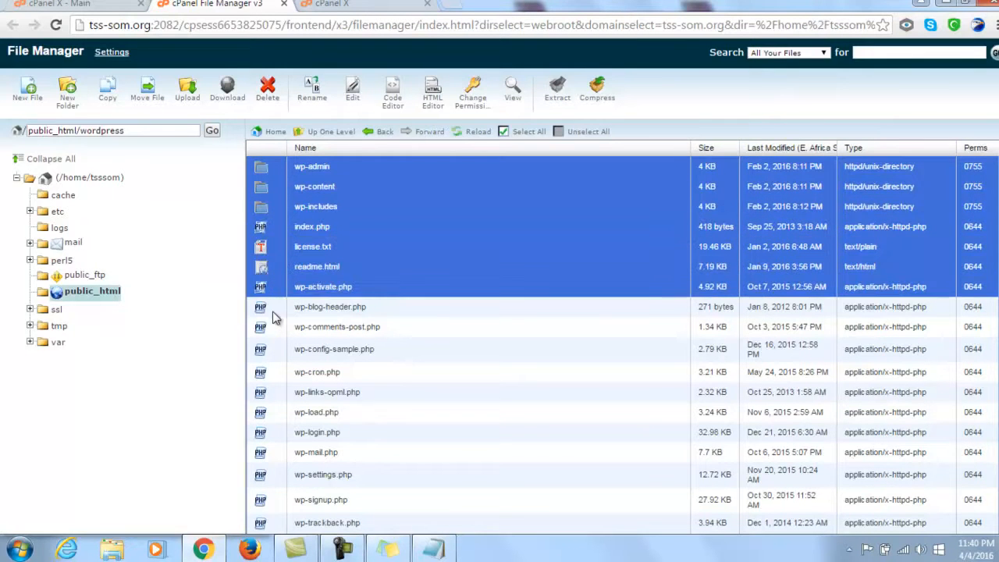
ctrl+click(274, 308)
ctrl+click(273, 328)
ctrl+click(278, 352)
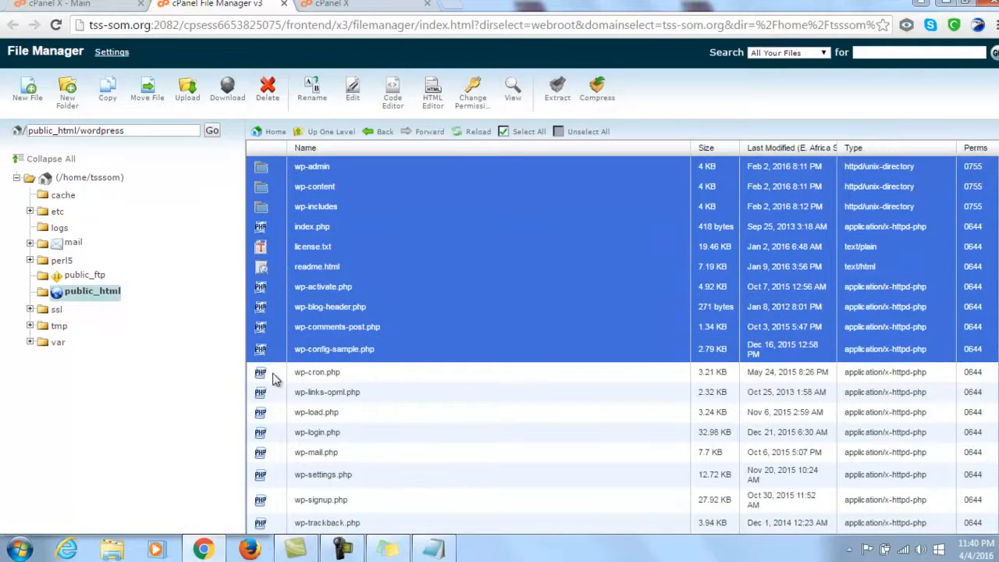
ctrl+click(274, 375)
ctrl+click(279, 394)
ctrl+click(279, 414)
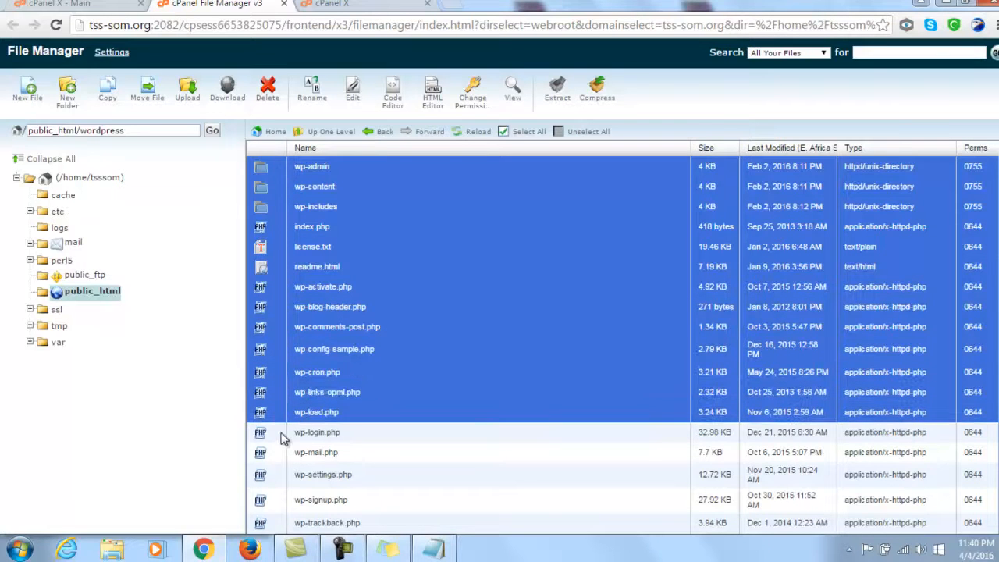
ctrl+click(279, 432)
ctrl+click(280, 453)
scroll(368, 423, down, 1)
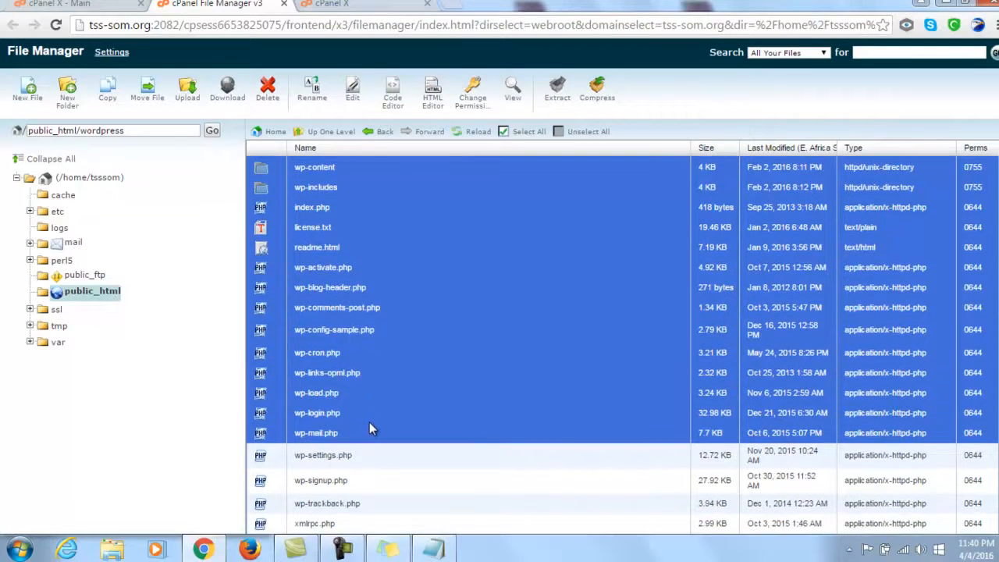
ctrl+click(280, 523)
ctrl+click(280, 503)
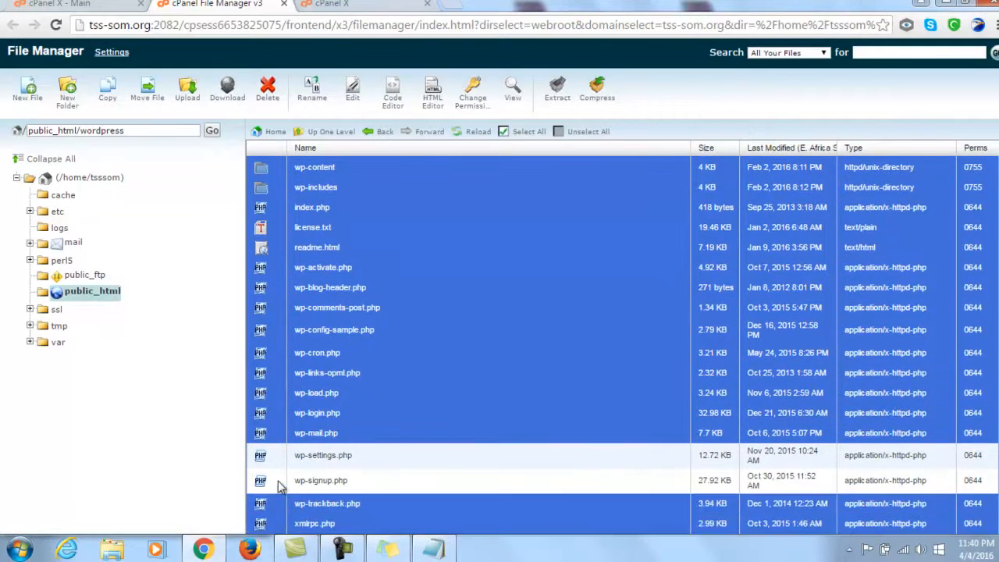
ctrl+click(281, 481)
ctrl+click(282, 457)
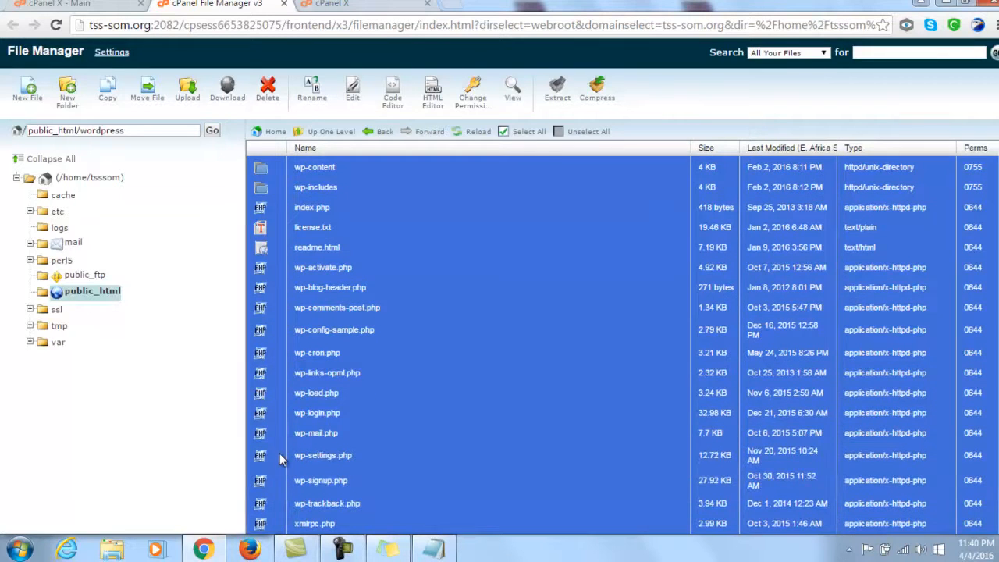
right_click(270, 331)
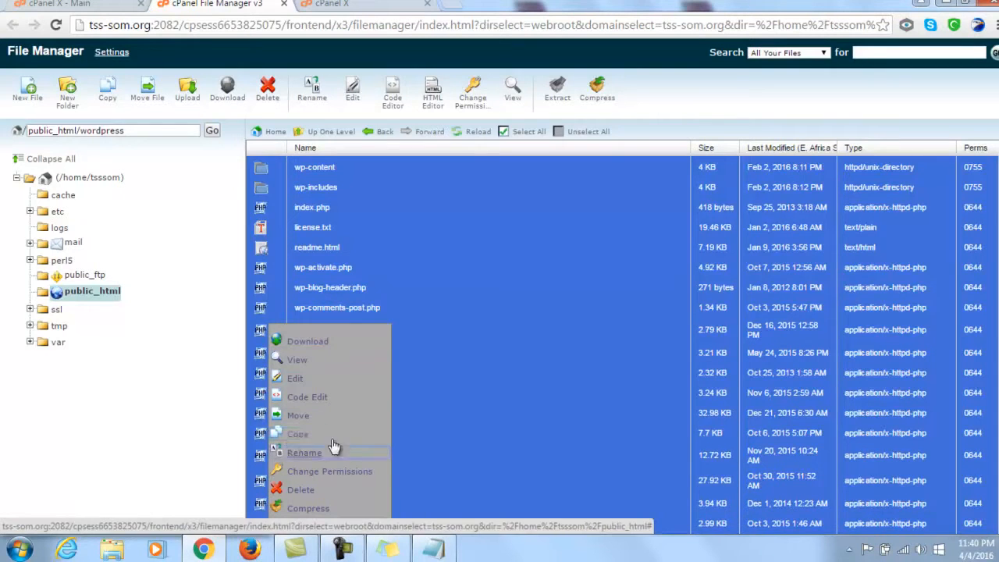
click(298, 416)
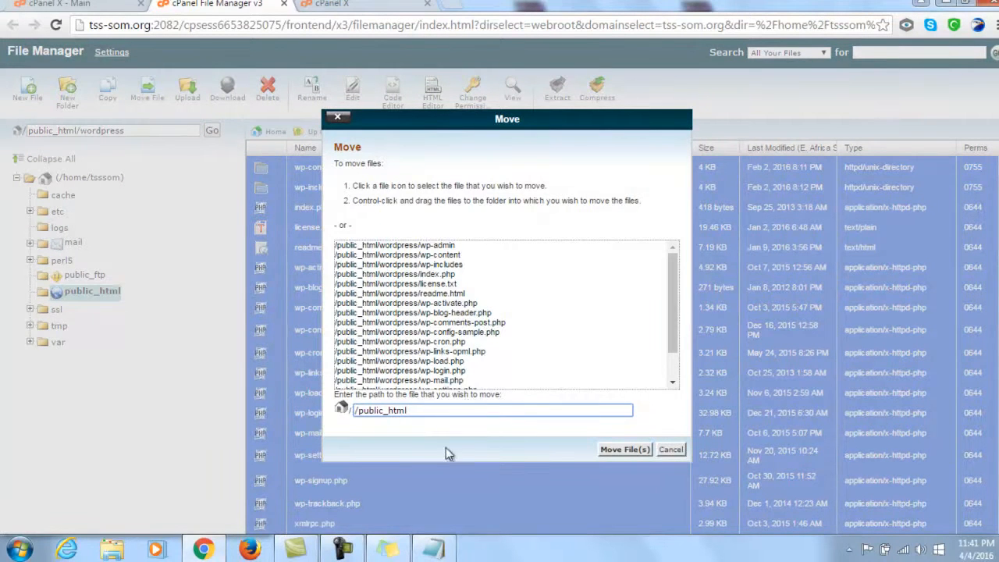
Move the WordPress files into /public_html, then delete the emptied wordpress folder.
click(632, 453)
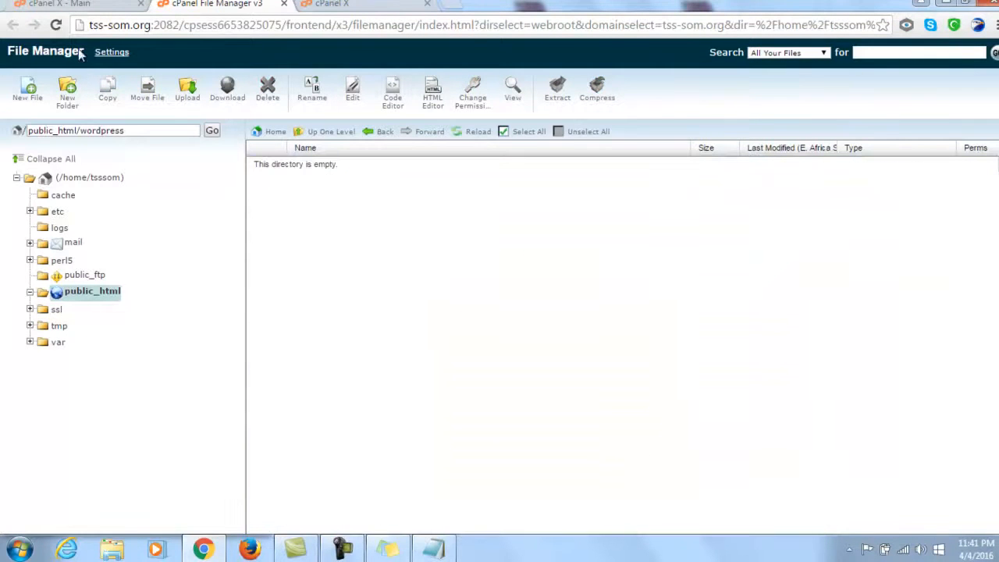
click(102, 294)
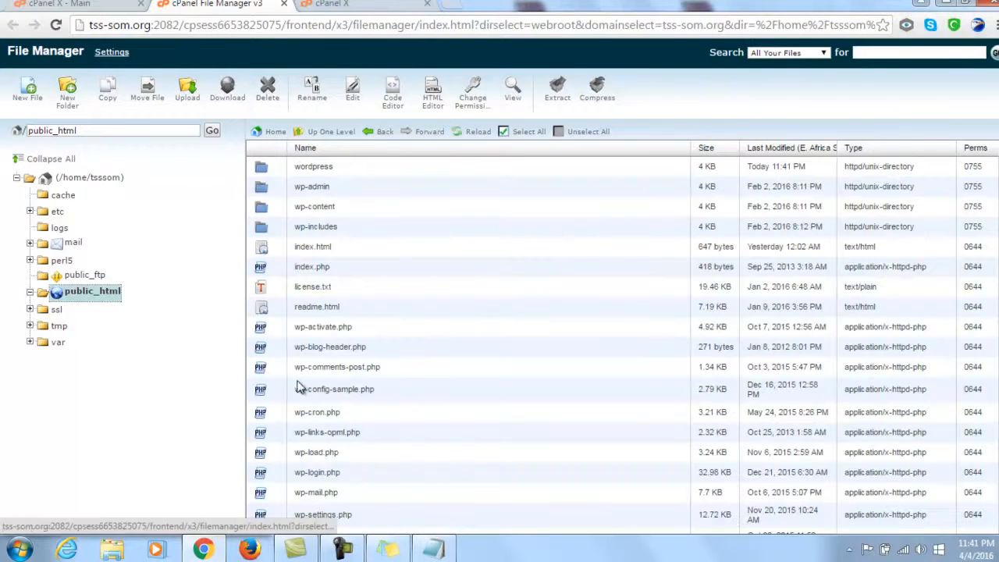
click(300, 167)
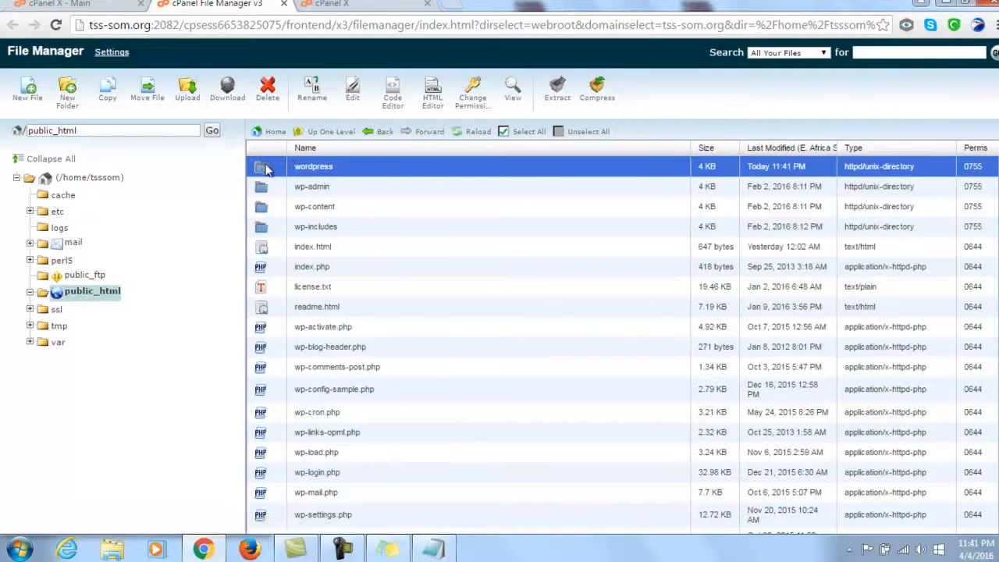
right_click(273, 165)
click(298, 257)
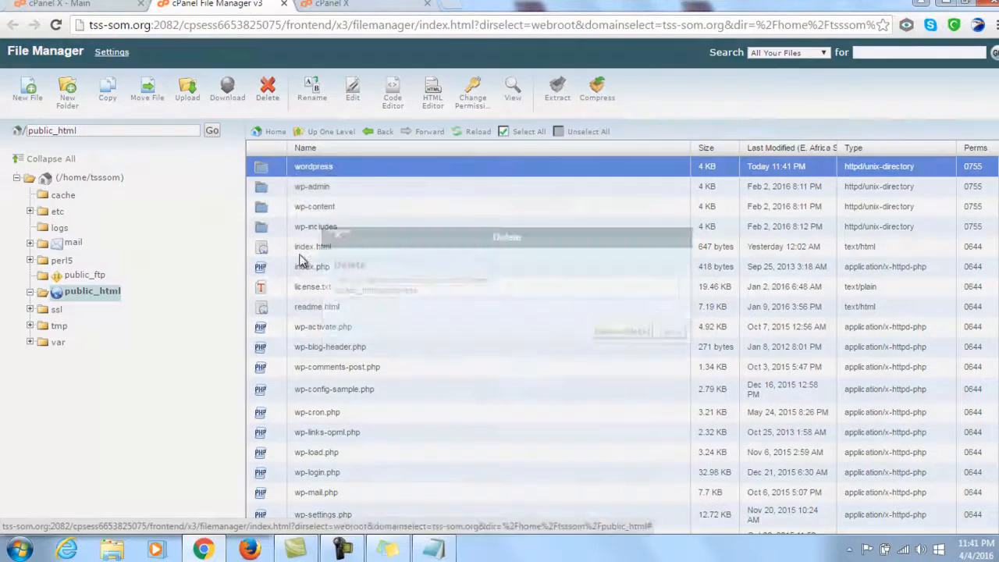
click(607, 331)
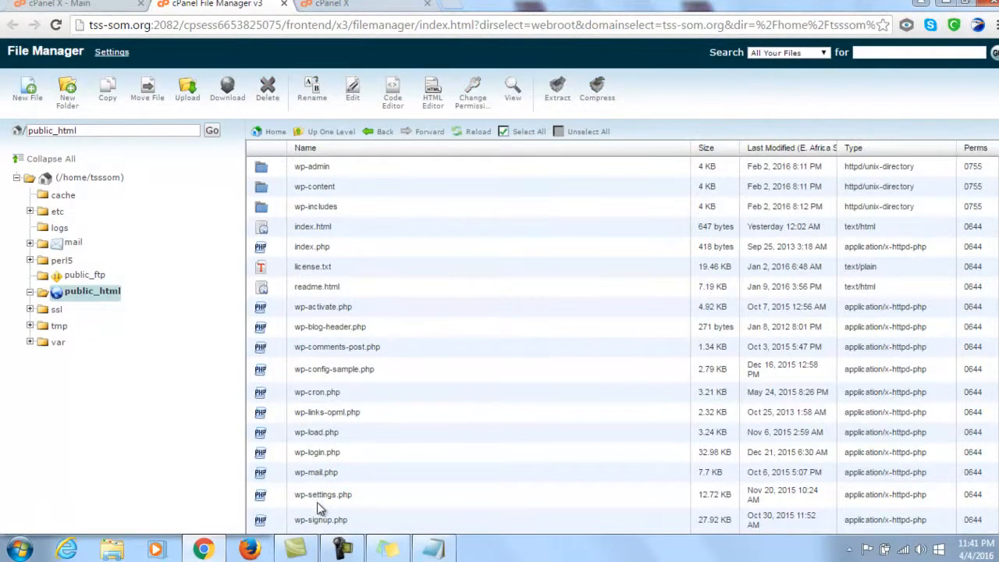
click(268, 230)
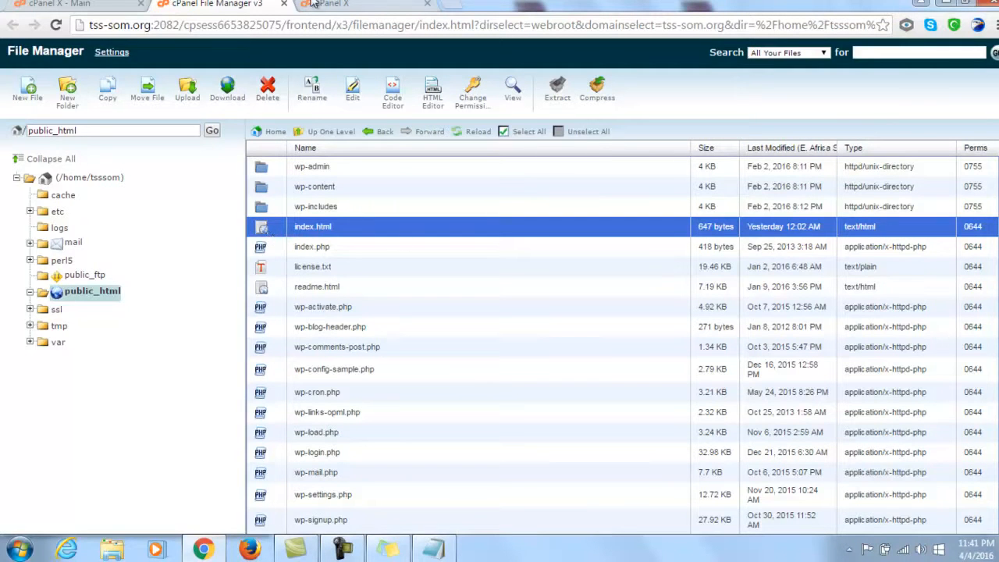
Visit tss-som.org in a new tab to see the JOOG placeholder page.
click(447, 5)
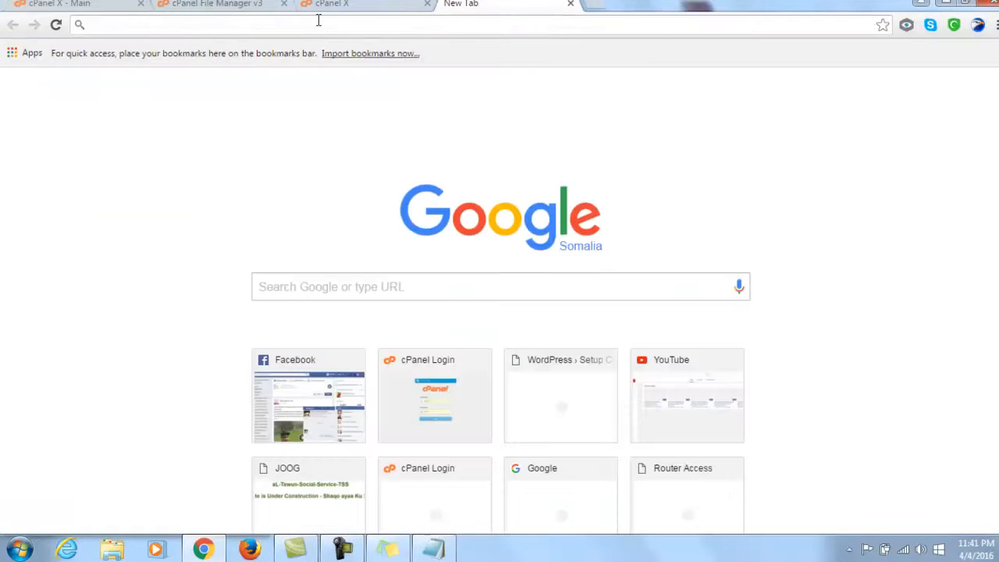
text(tss-som.org)
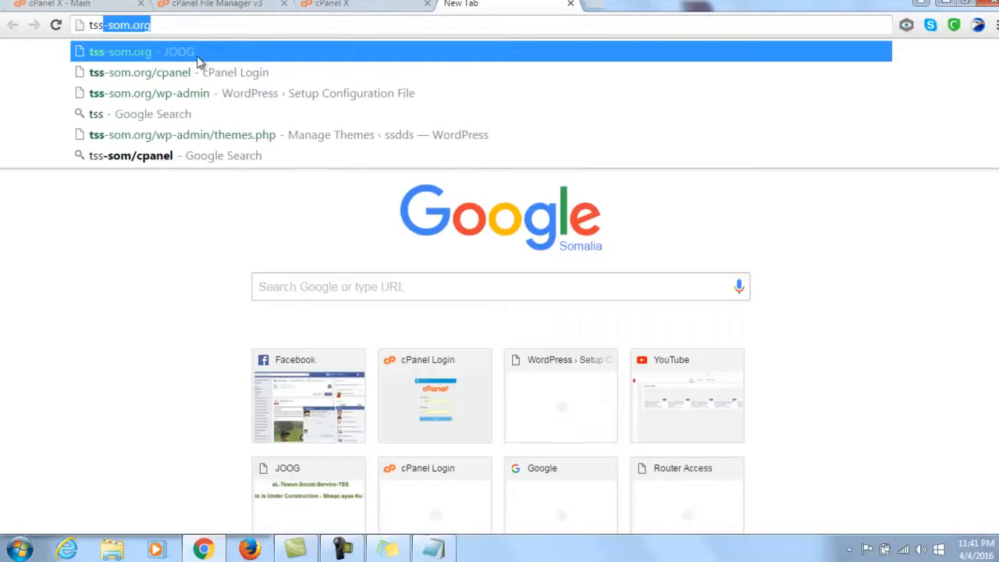
click(201, 50)
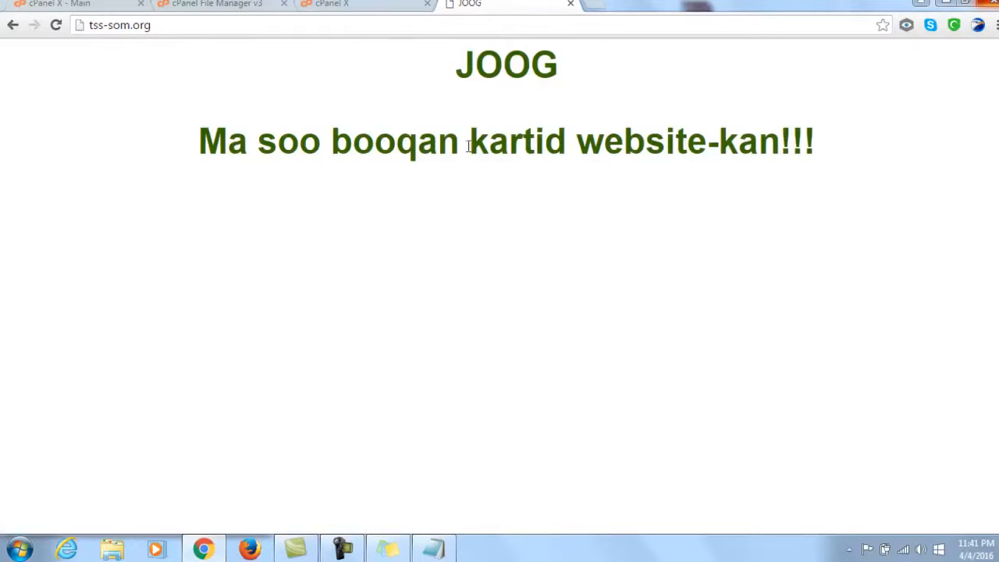
drag(854, 151, 116, 149)
Back in File Manager, start deleting index.html from public_html.
click(378, 139)
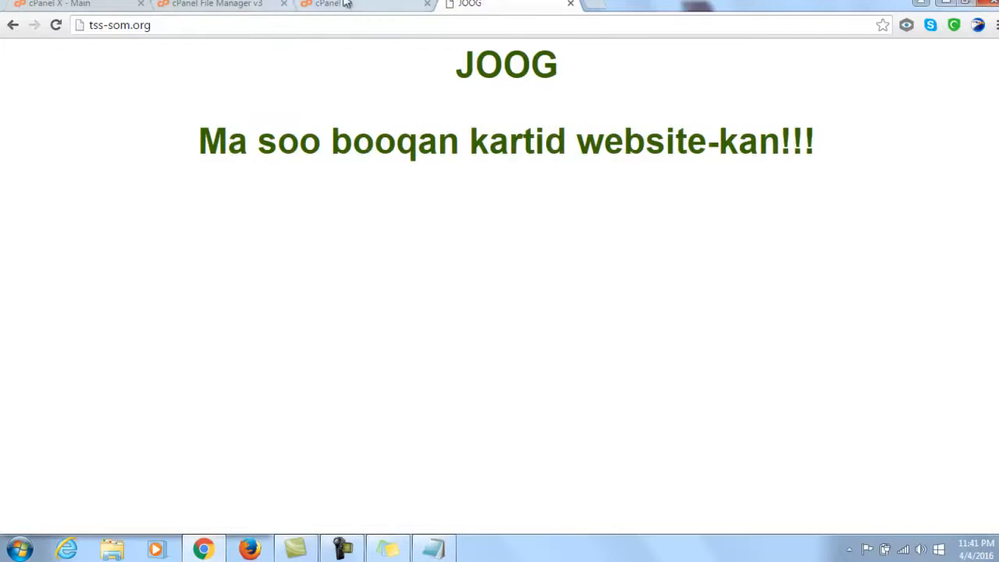
click(219, 4)
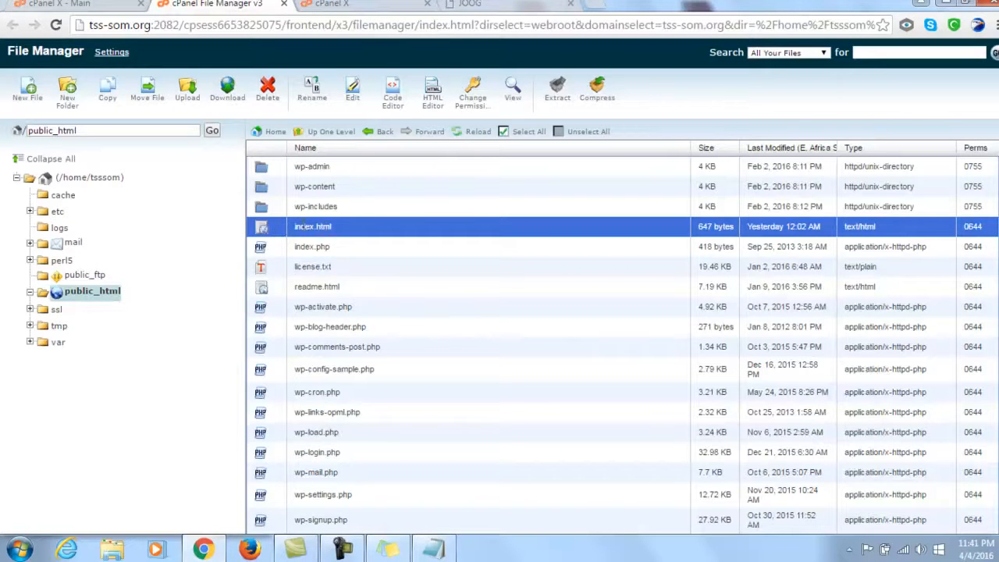
right_click(302, 226)
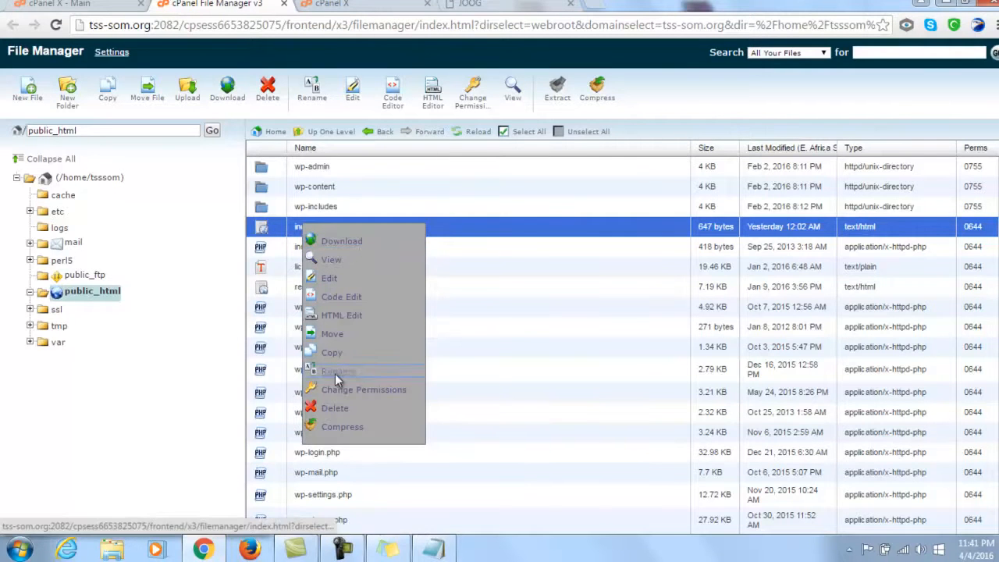
click(340, 408)
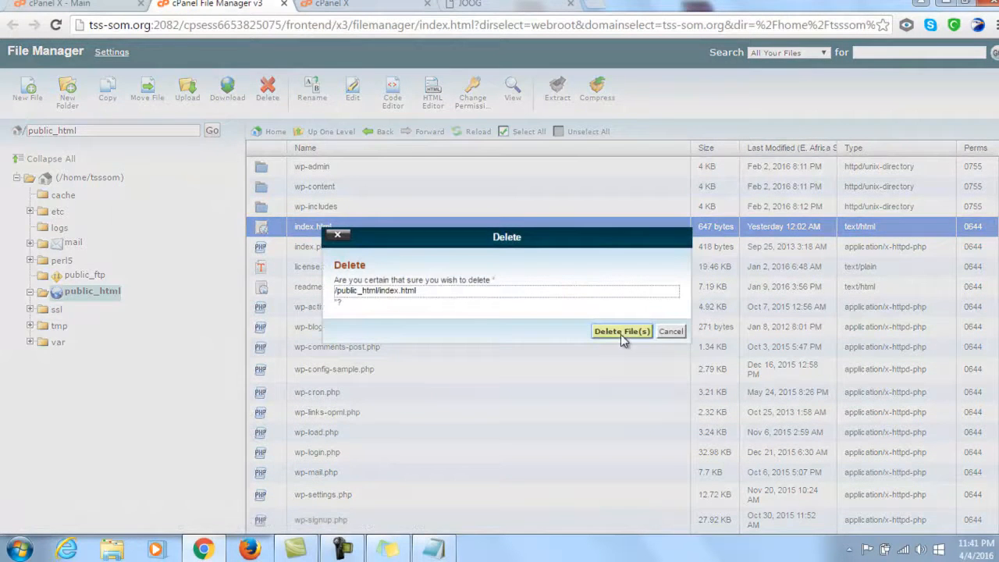
Confirm deleting index.html and reload tss-som.org to show the WordPress language selection.
click(622, 332)
click(515, 5)
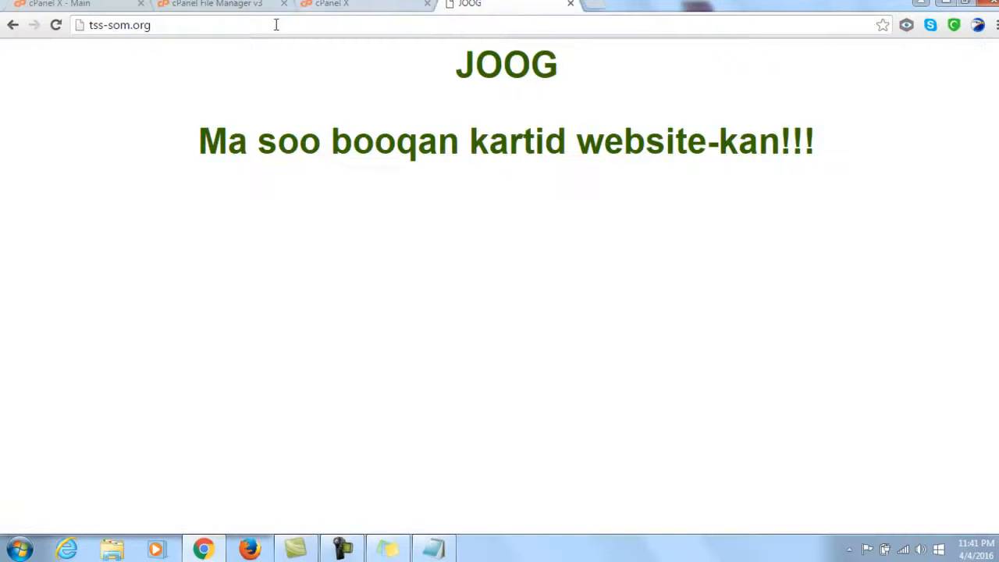
click(56, 25)
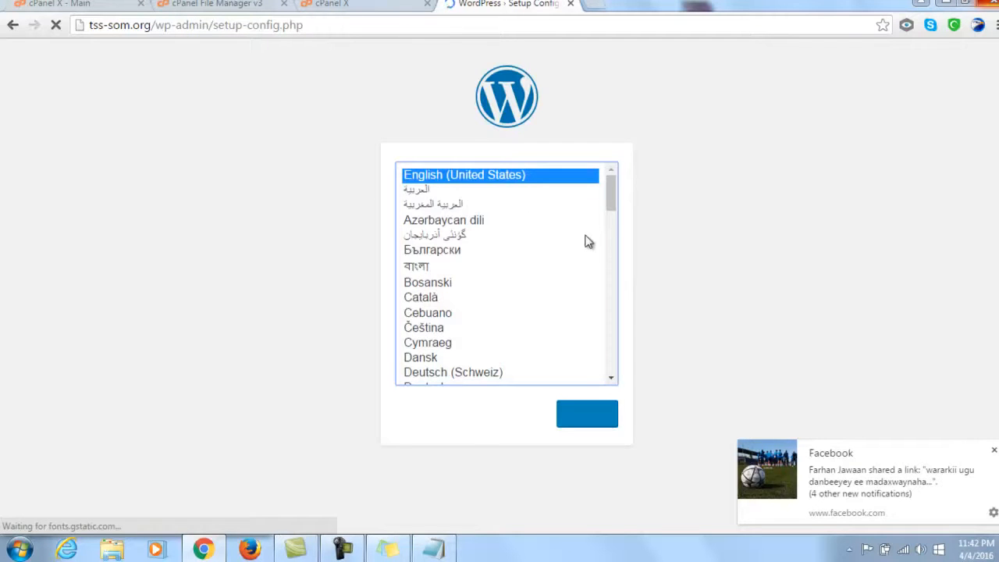
Keep English (United States), advance to the WordPress database connection form, then return to cPanel.
mouse_move(610, 193)
mouse_down()
mouse_move(609, 268)
mouse_move(611, 183)
mouse_up()
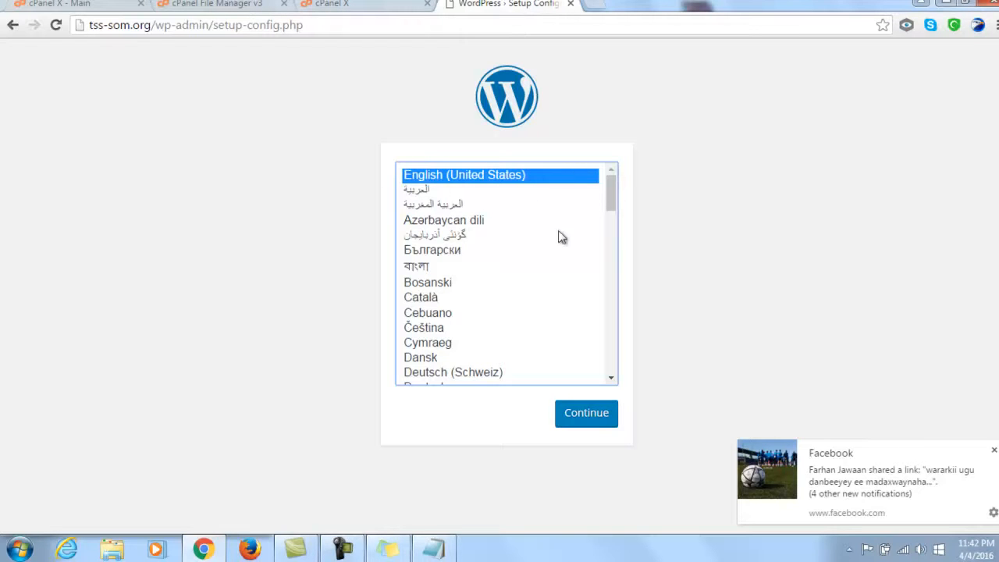
click(591, 420)
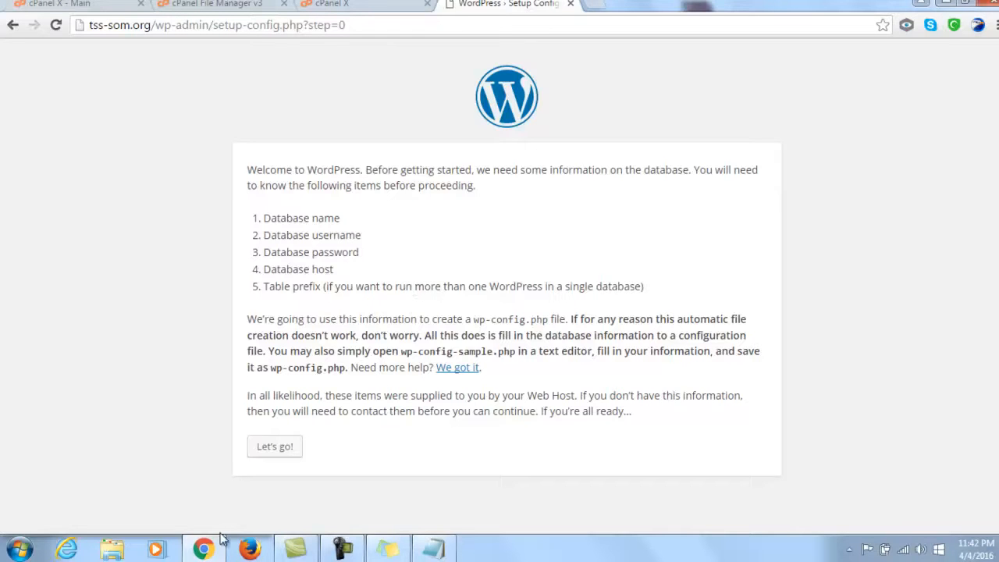
click(283, 450)
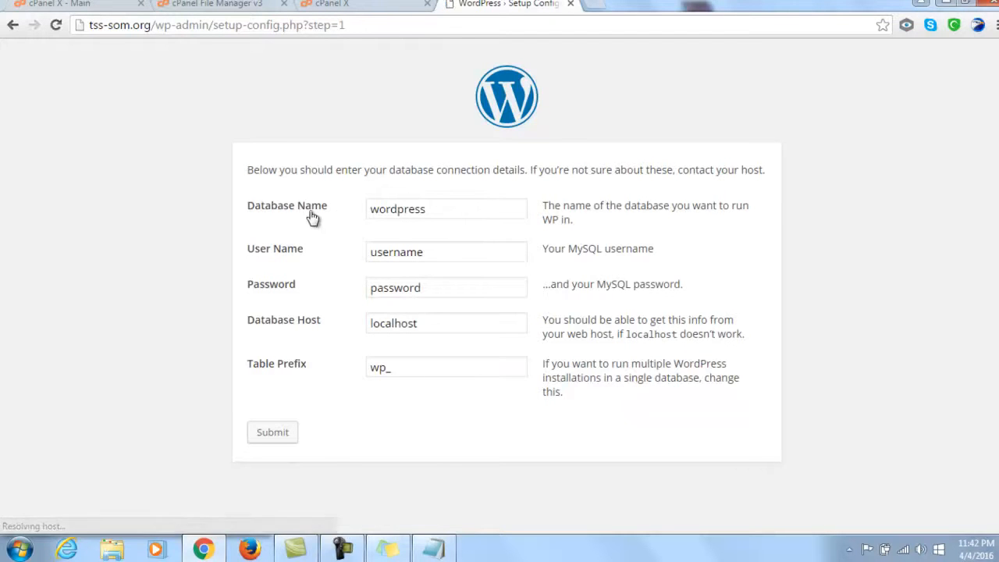
click(68, 4)
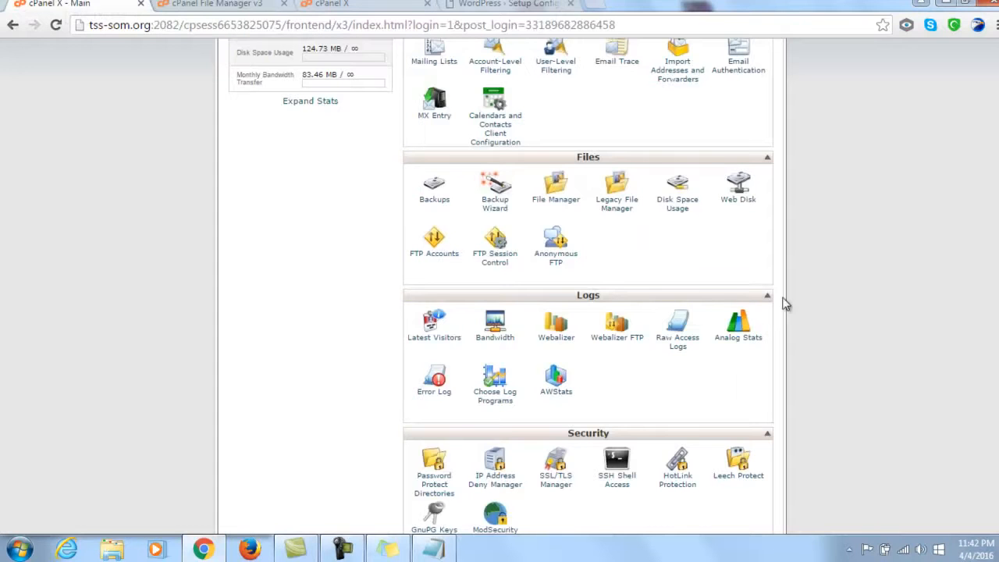
Create the MySQL database tsssom_lamahuran on the MySQL Databases page.
scroll(867, 357, down, 5)
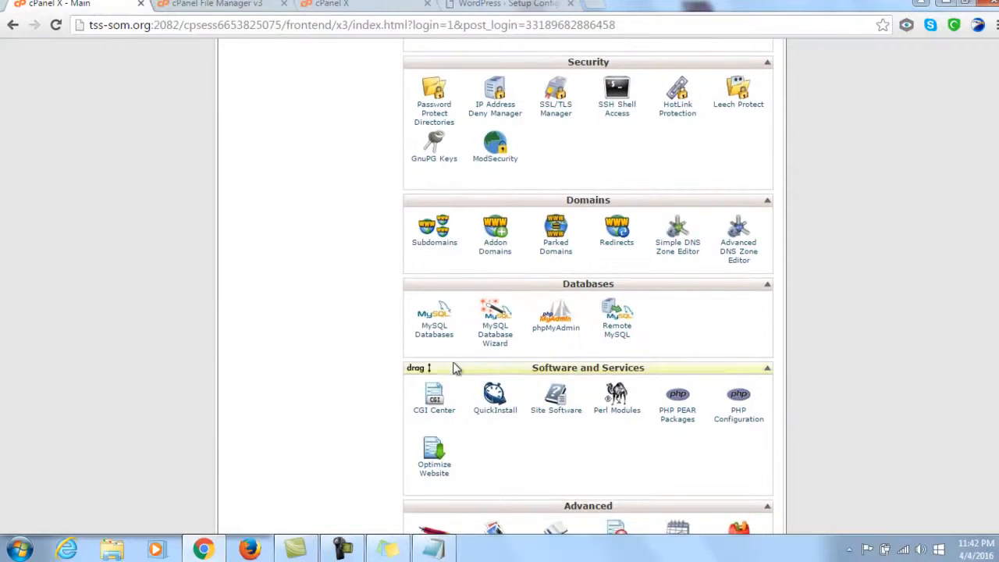
click(438, 337)
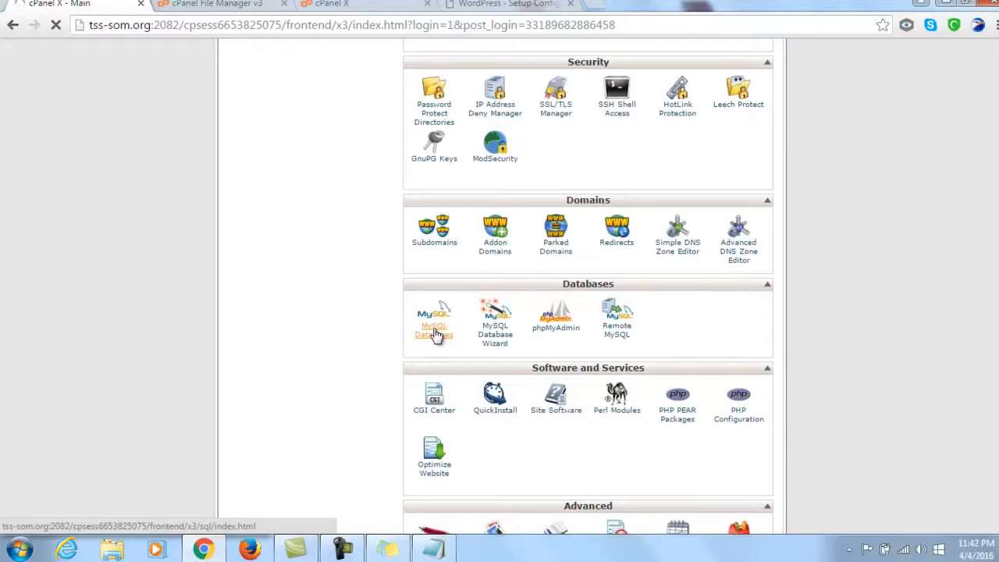
click(435, 334)
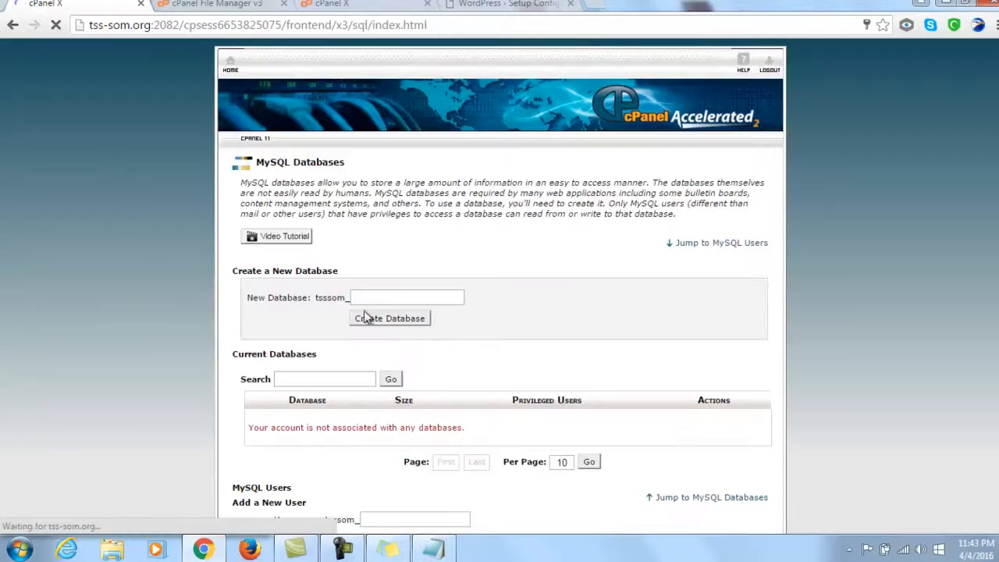
click(378, 301)
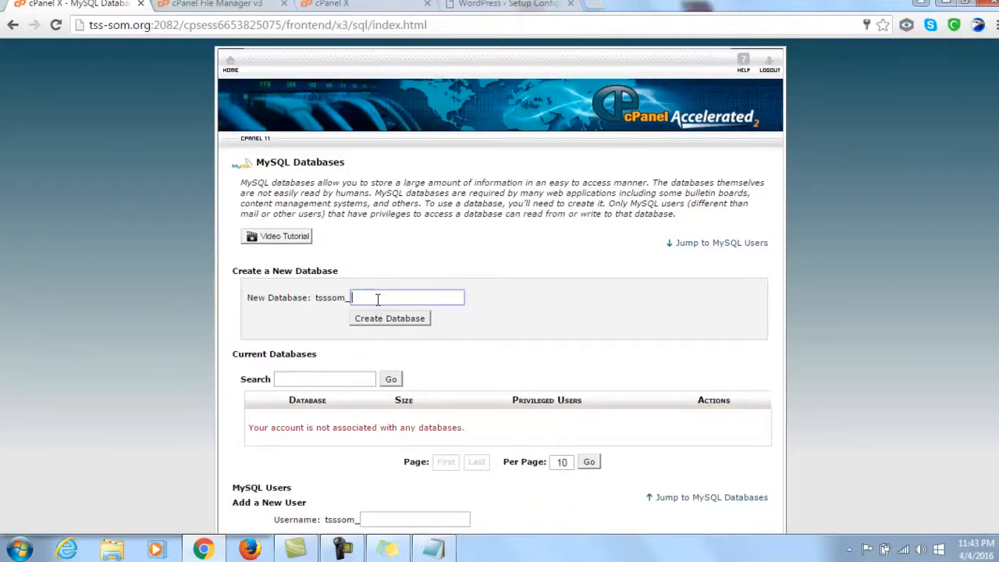
text(lamahuran)
click(392, 320)
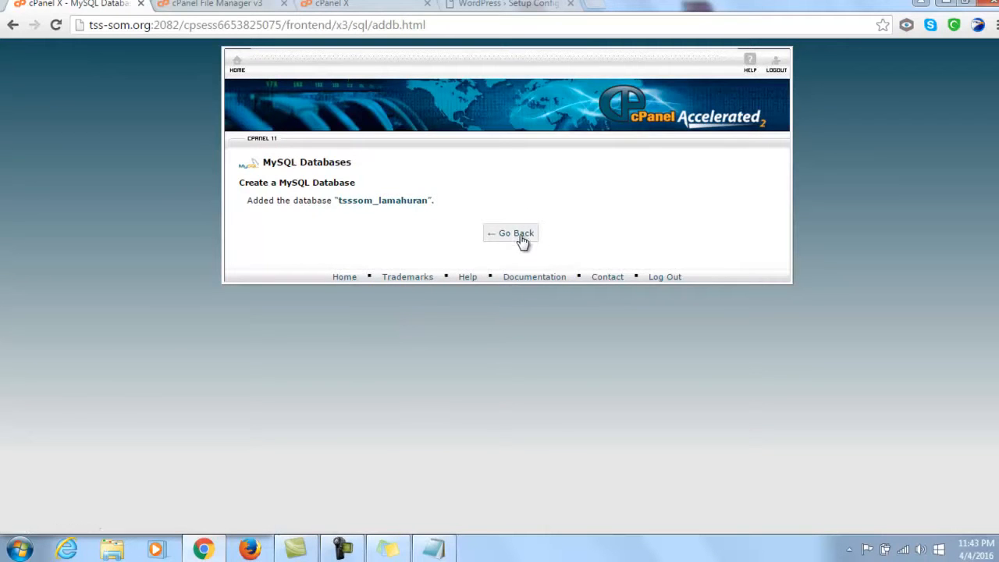
click(520, 237)
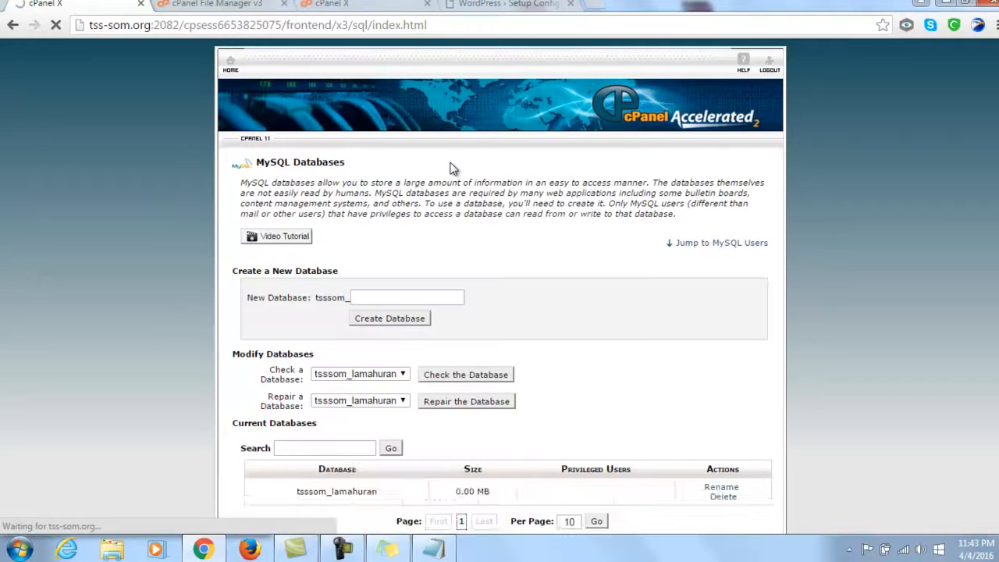
scroll(485, 250, down, 4)
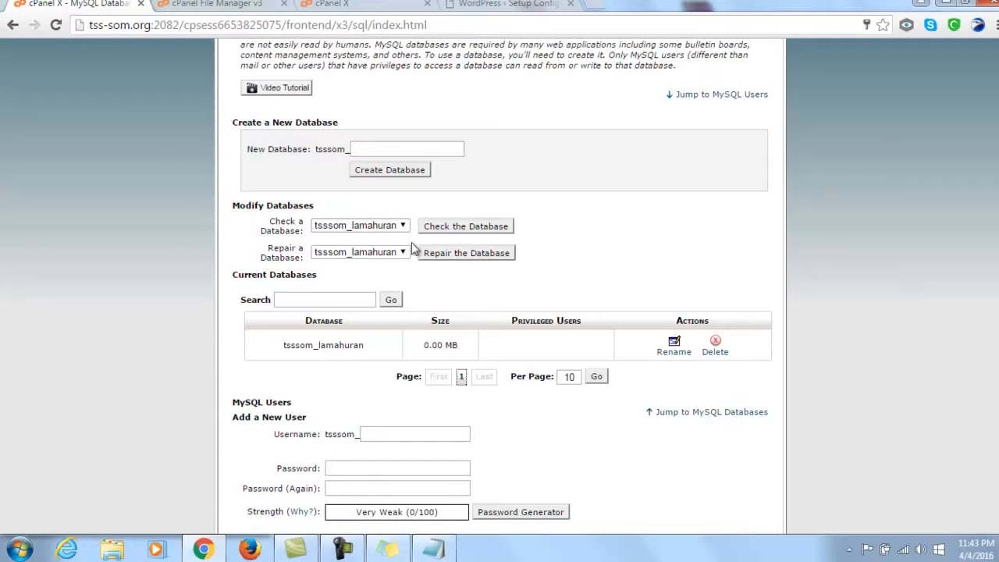
scroll(473, 234, down, 3)
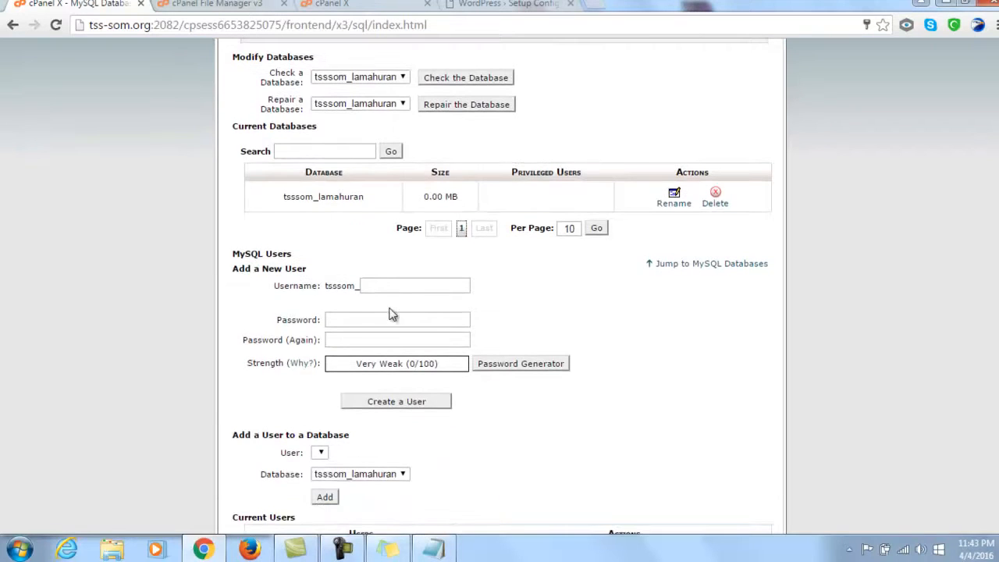
scroll(316, 274, up, 6)
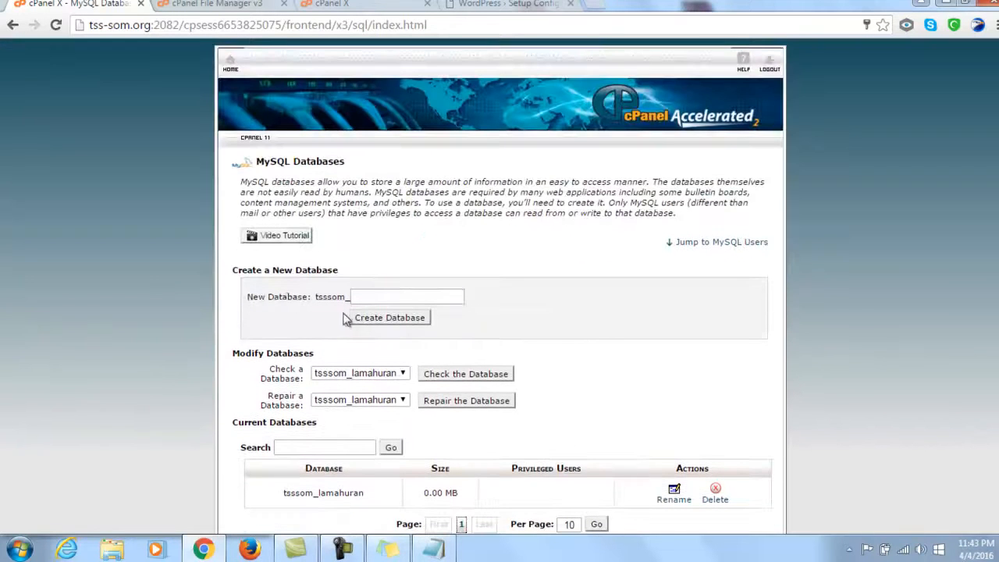
scroll(334, 311, down, 8)
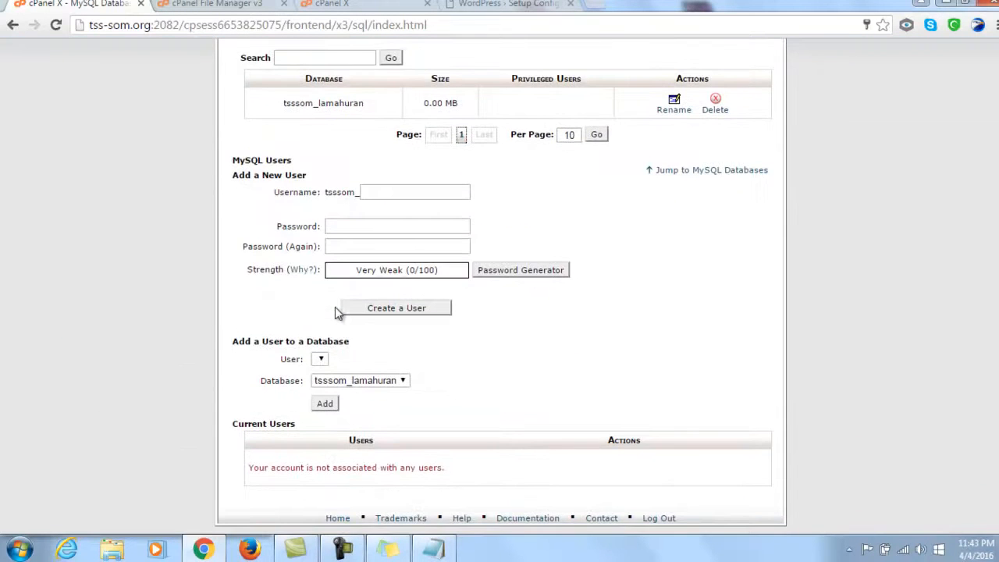
Create MySQL user tsssom_lamahuraa with a strong password entered and confirmed.
click(365, 192)
text(lamahuran)
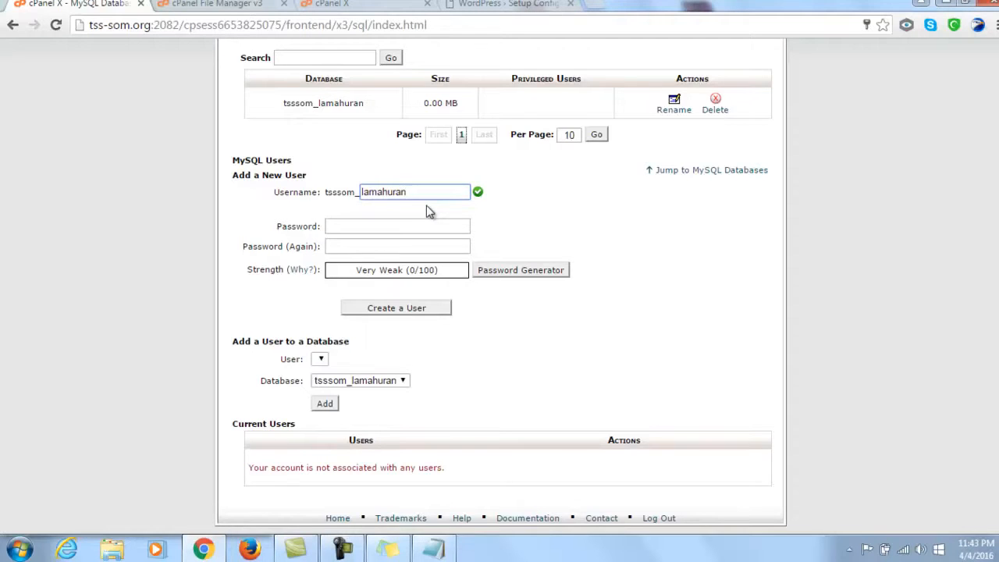
scroll(428, 211, up, 2)
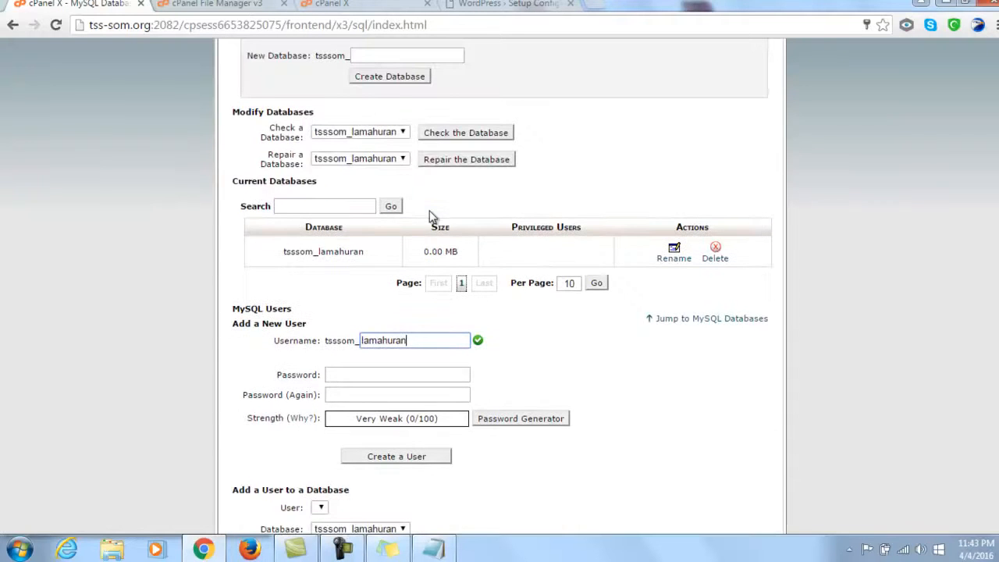
scroll(430, 216, down, 2)
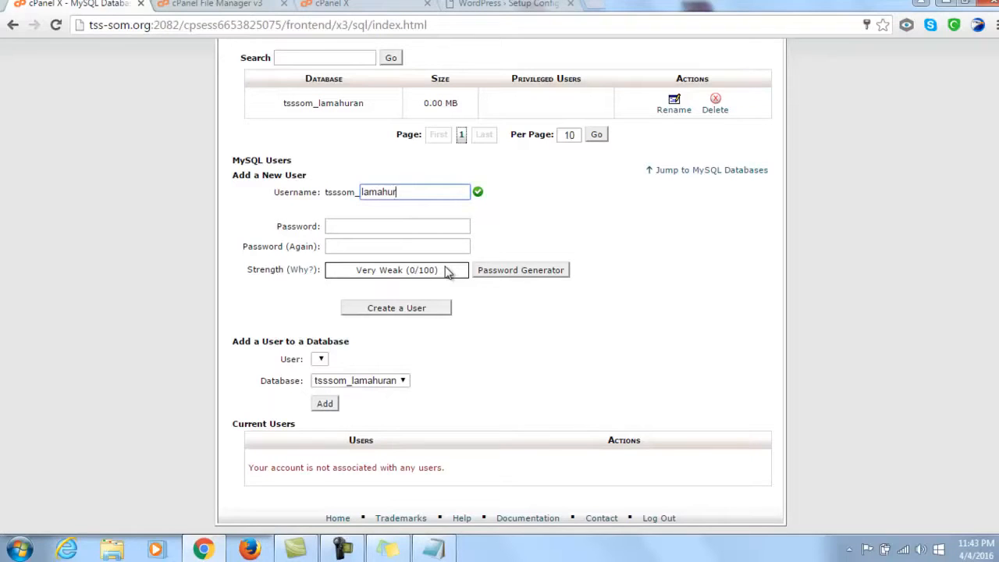
click(406, 225)
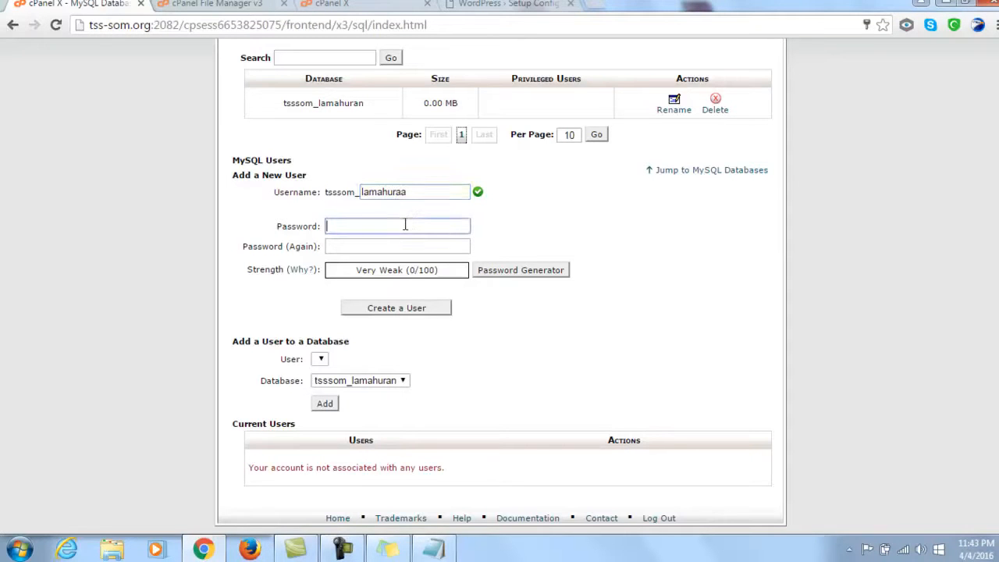
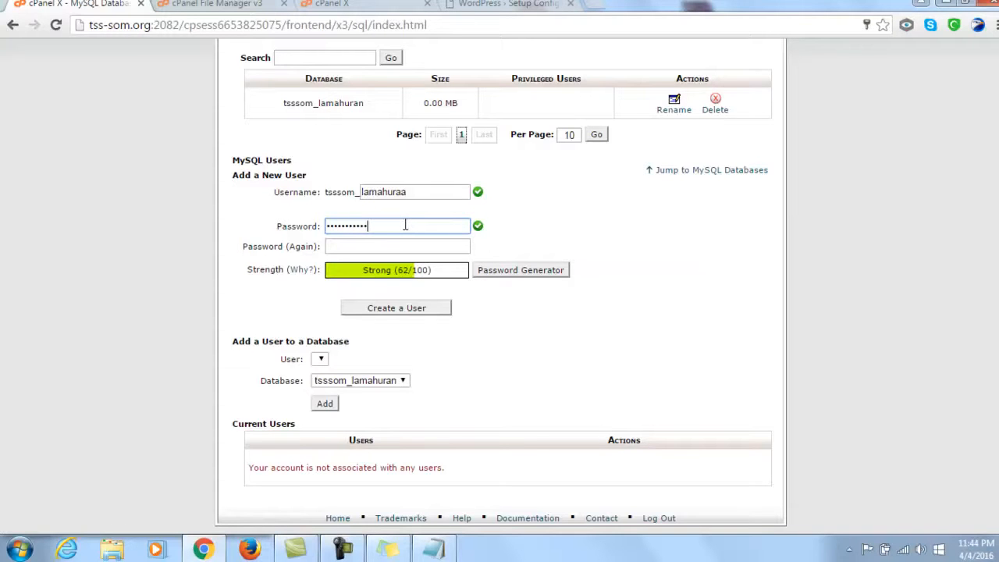
click(390, 246)
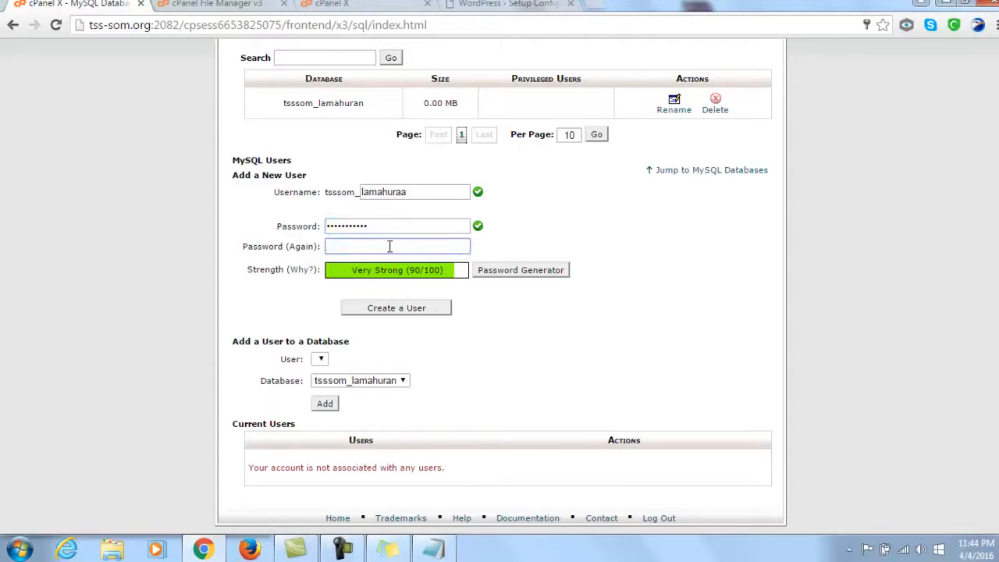
text(•)
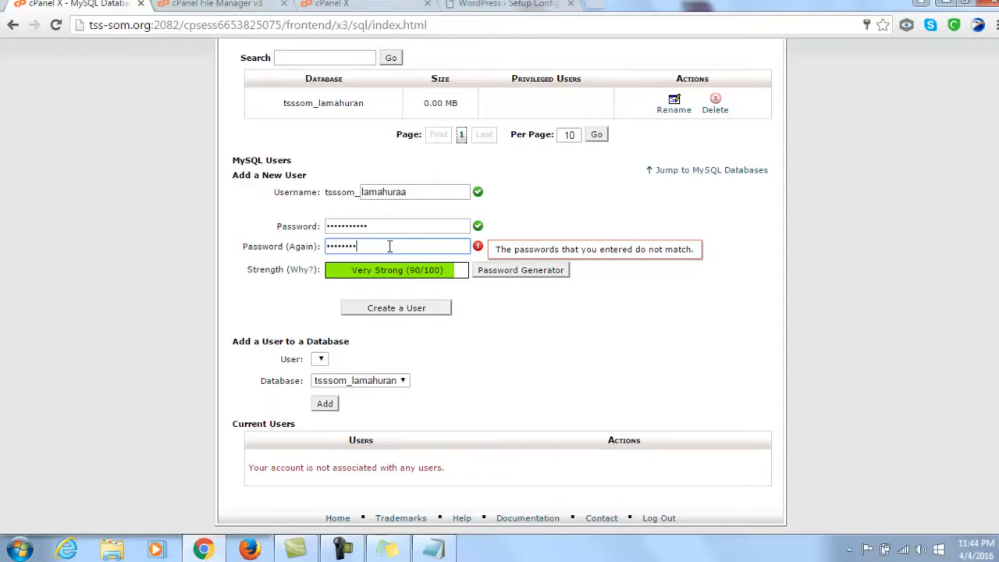
text(••••••••••)
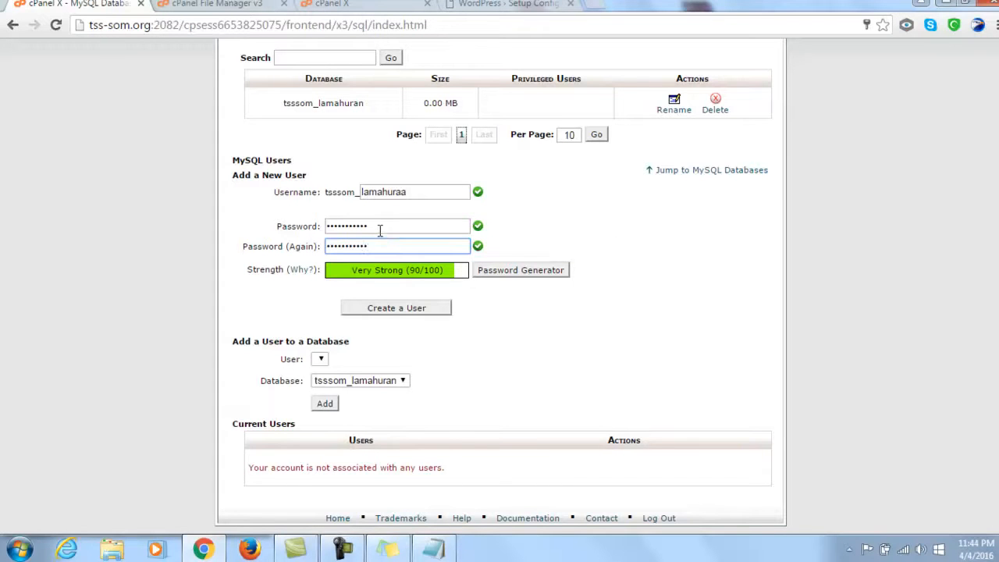
click(414, 312)
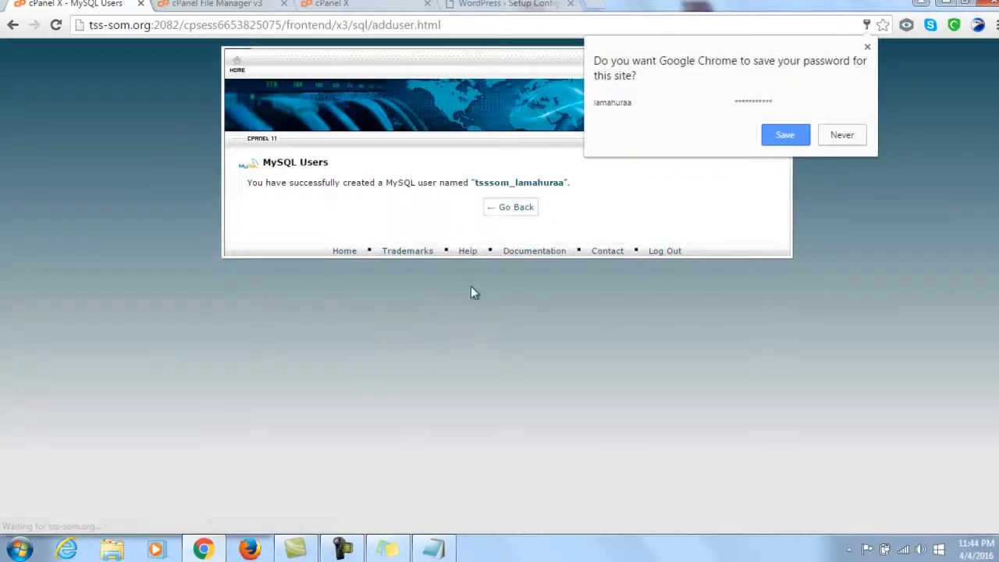
click(787, 141)
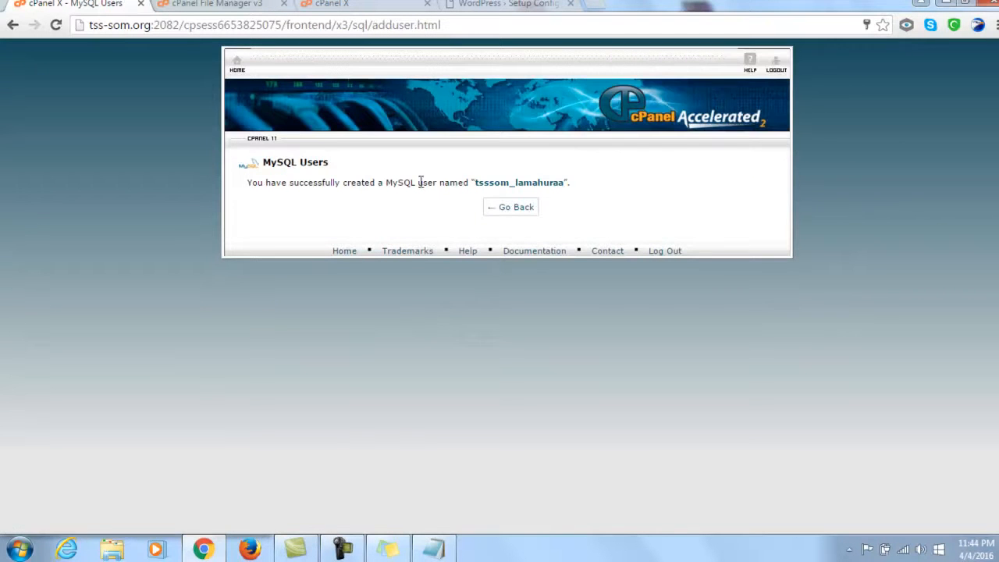
Add user tsssom_lamahuraa to database tsssom_lamahuran to open its privilege settings.
click(506, 213)
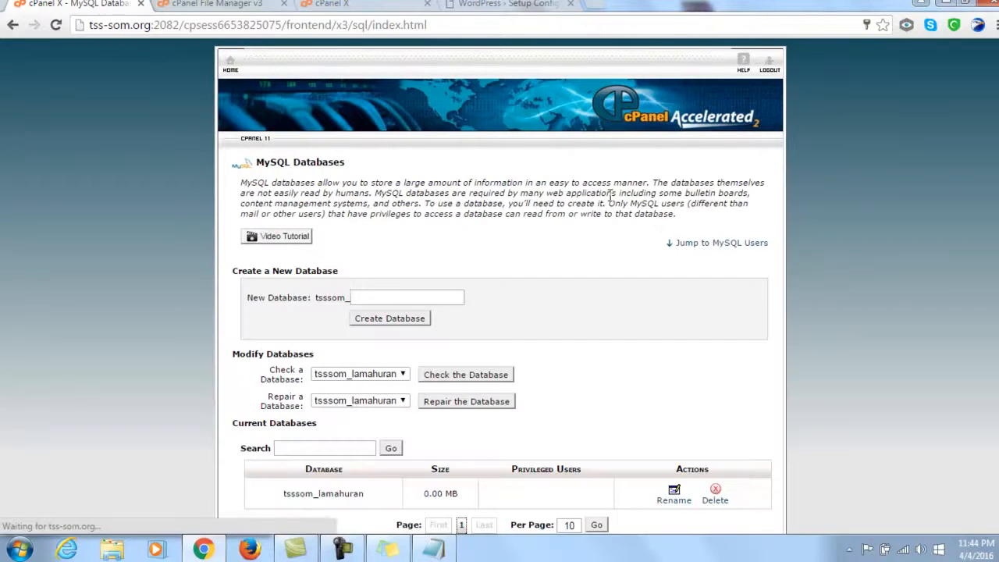
scroll(591, 396, down, 2)
scroll(591, 395, down, 5)
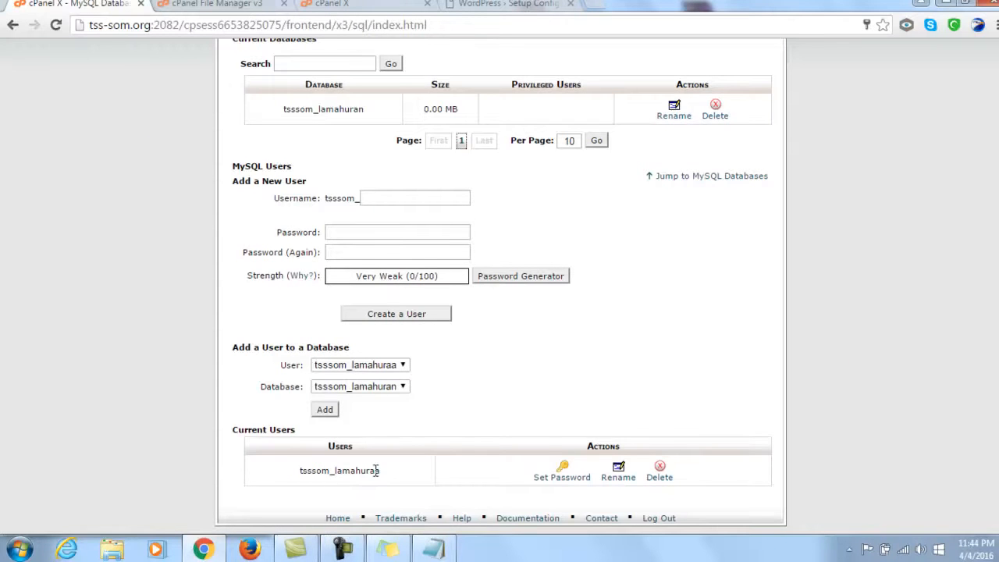
scroll(367, 451, up, 4)
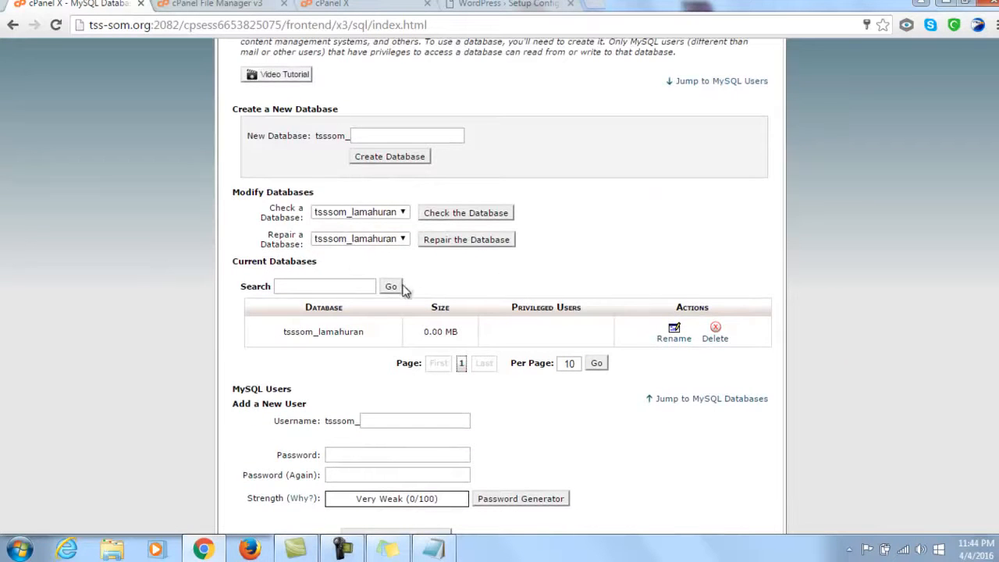
scroll(483, 384, down, 4)
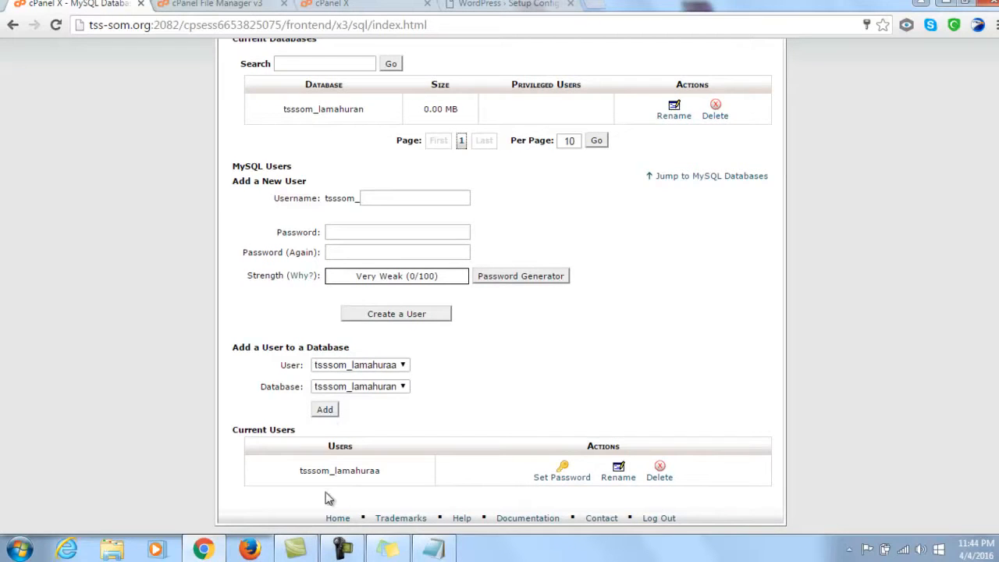
click(327, 412)
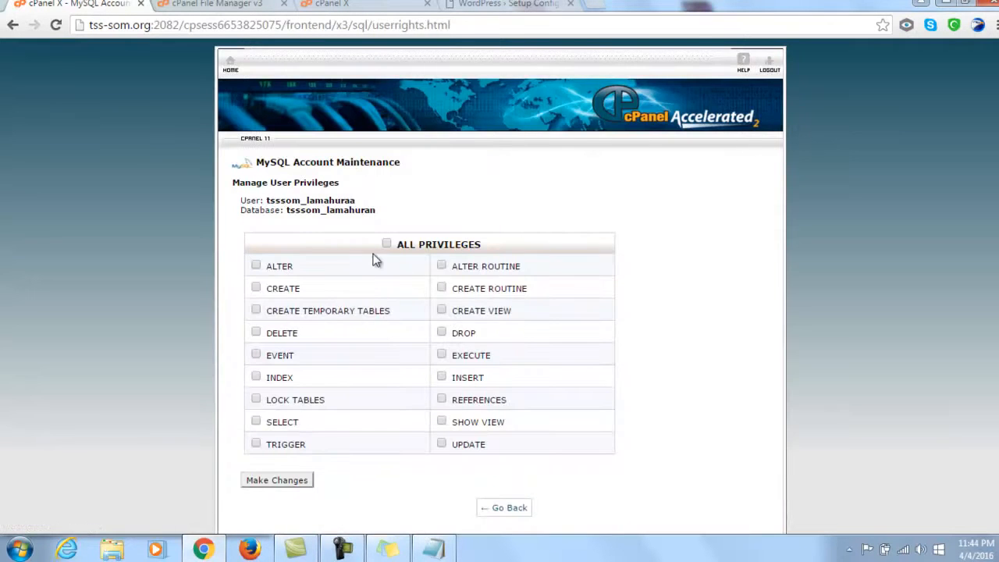
Tick ALL PRIVILEGES for the new MySQL user and apply the changes.
click(385, 245)
scroll(457, 422, down, 1)
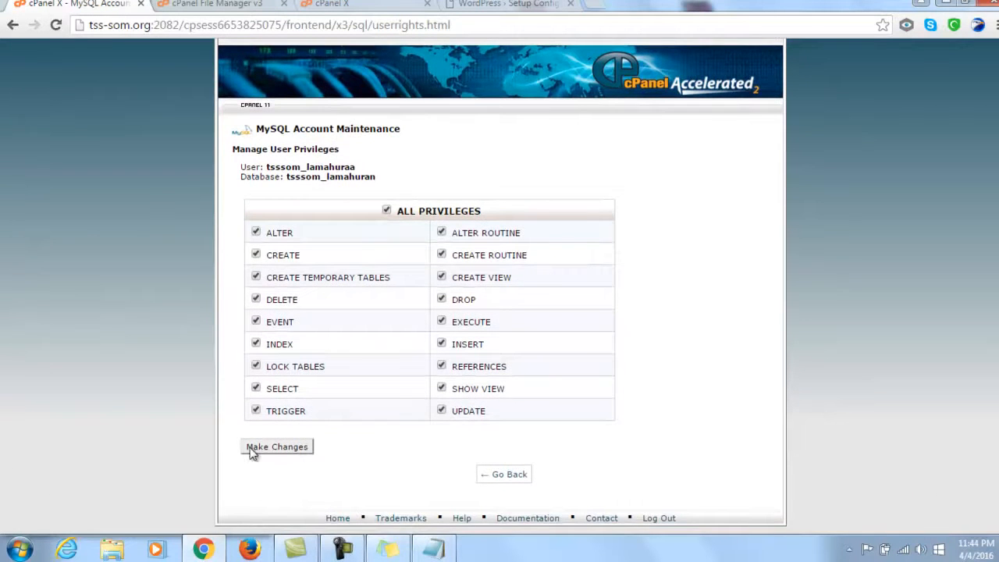
click(285, 450)
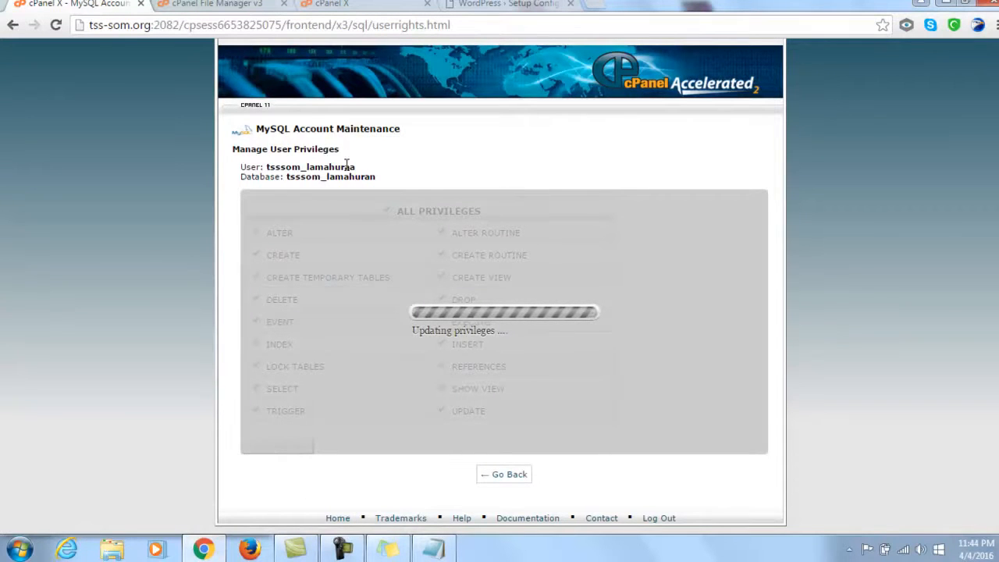
Return to MySQL Databases and select the new database name tsssom_lamahuran.
drag(373, 178, 238, 165)
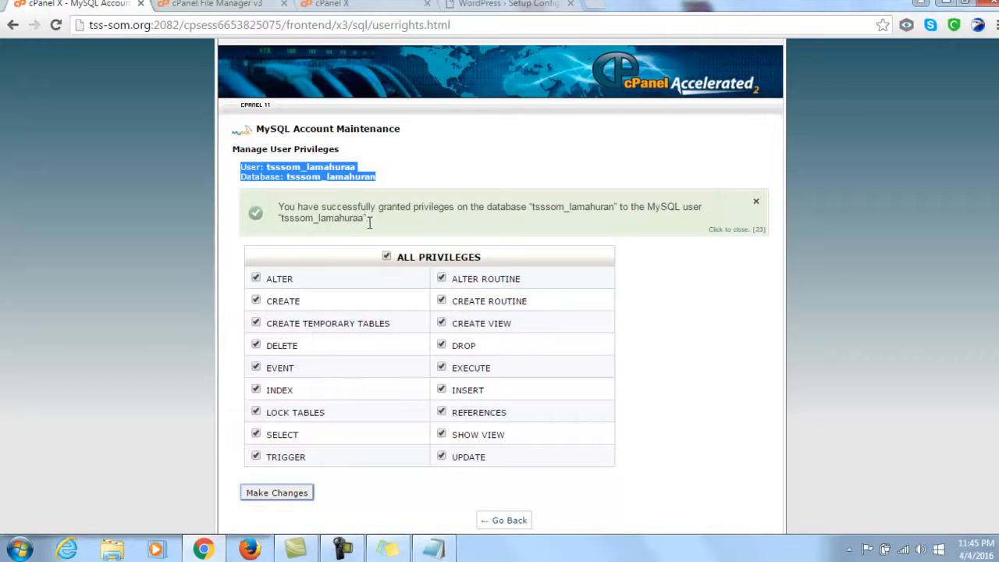
scroll(449, 246, down, 1)
click(502, 476)
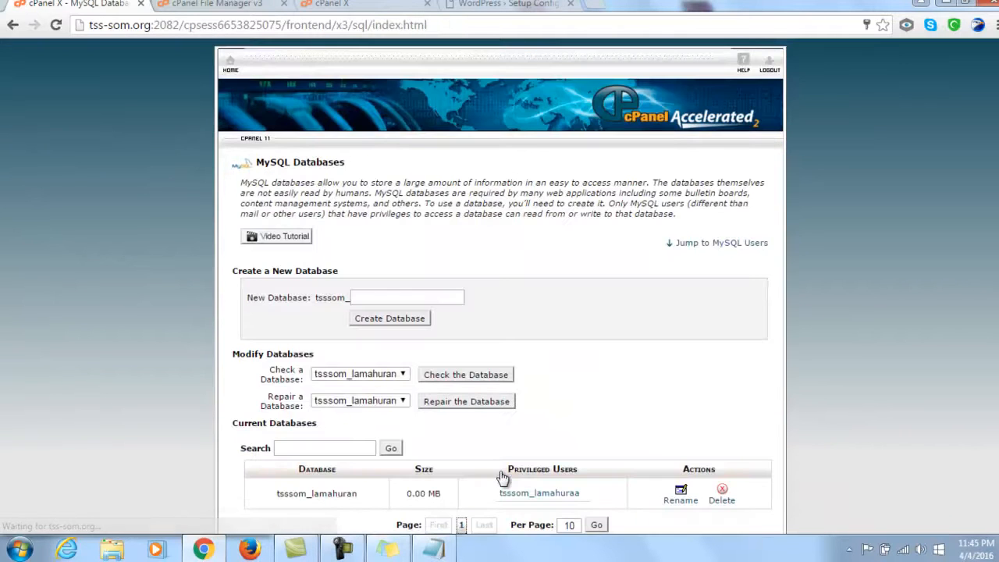
scroll(568, 356, down, 3)
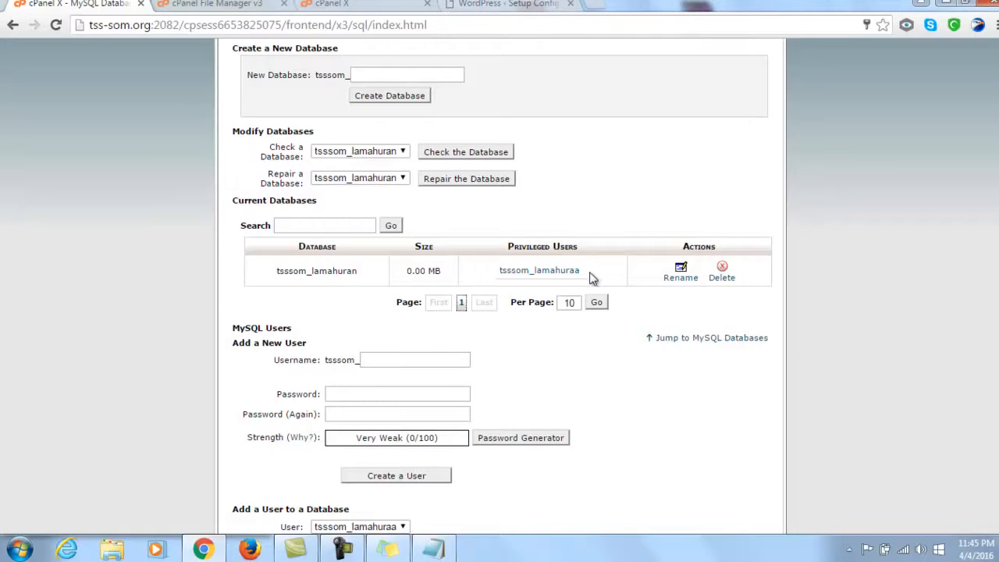
drag(361, 273, 274, 277)
Copy the database name from cPanel into the WordPress Database Name field.
right_click(294, 272)
click(316, 283)
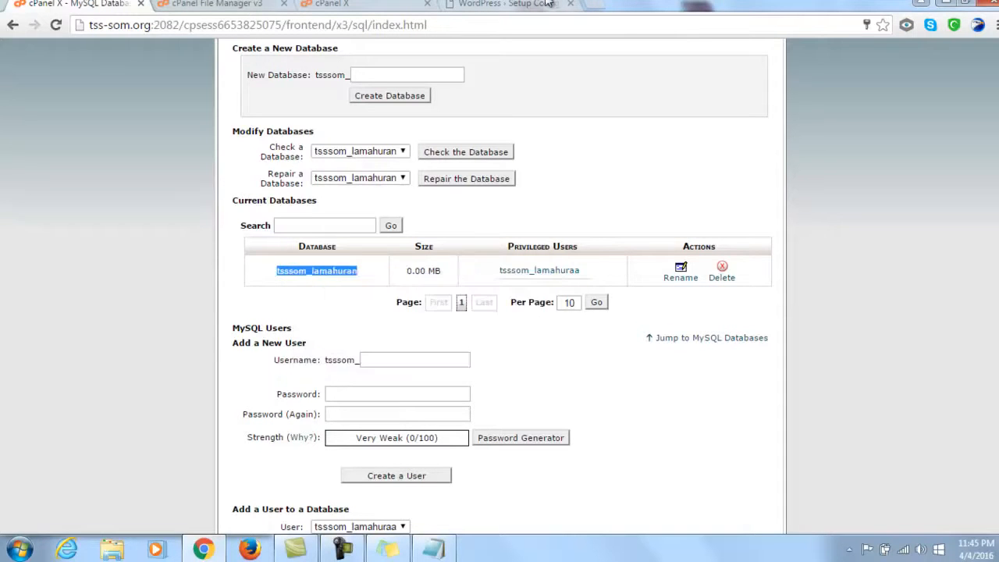
click(508, 4)
drag(441, 208, 318, 222)
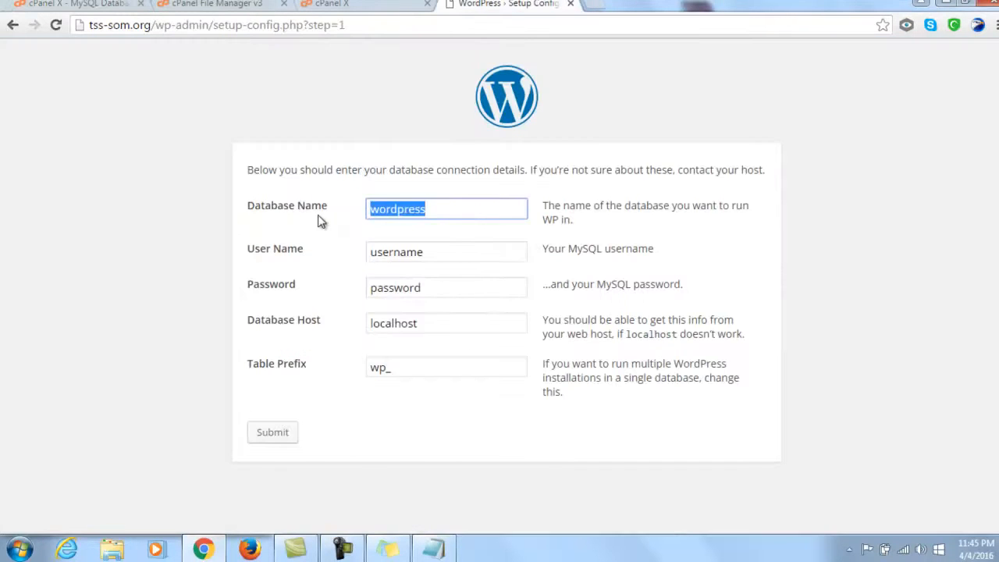
key(ctrl+v)
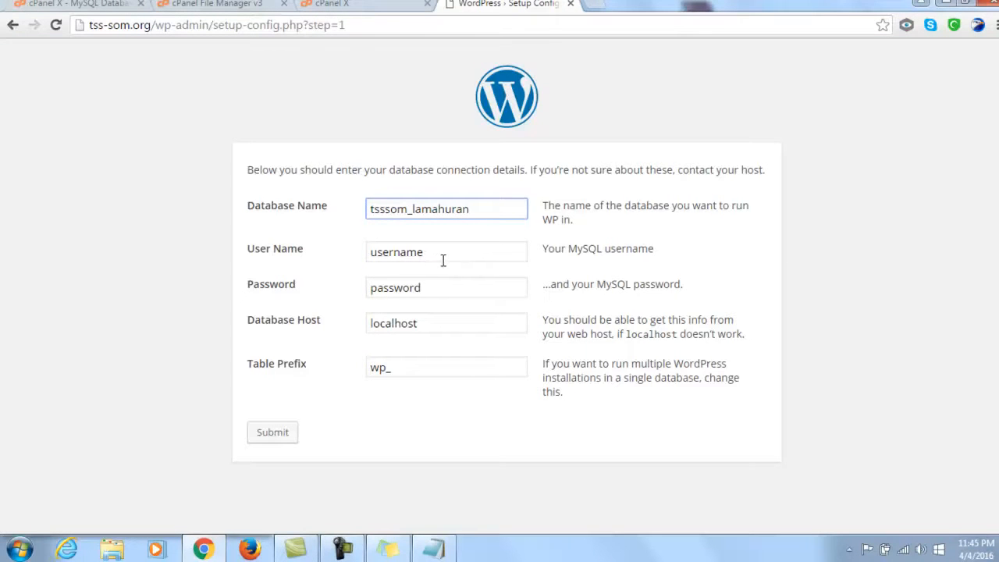
click(316, 4)
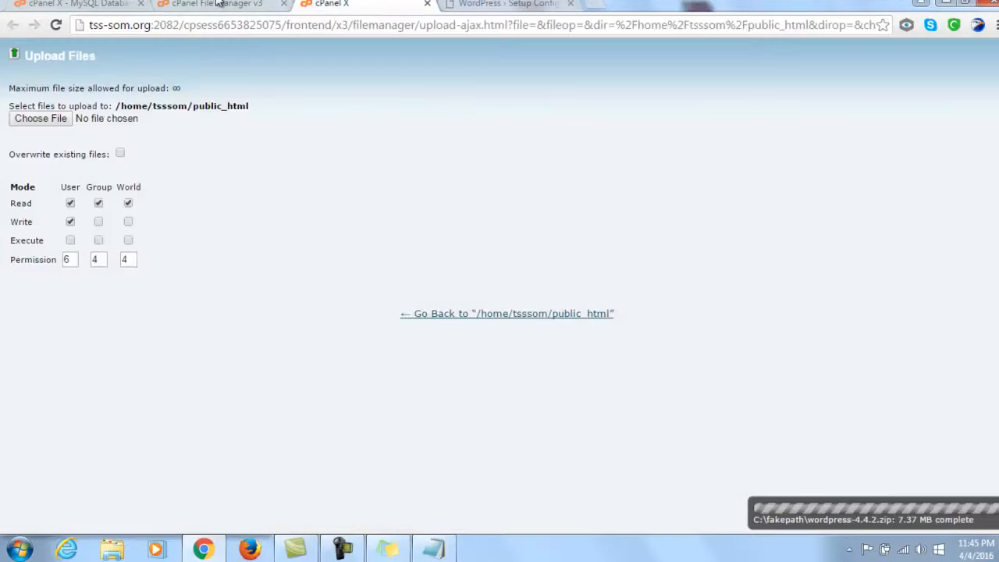
click(105, 5)
scroll(366, 352, down, 3)
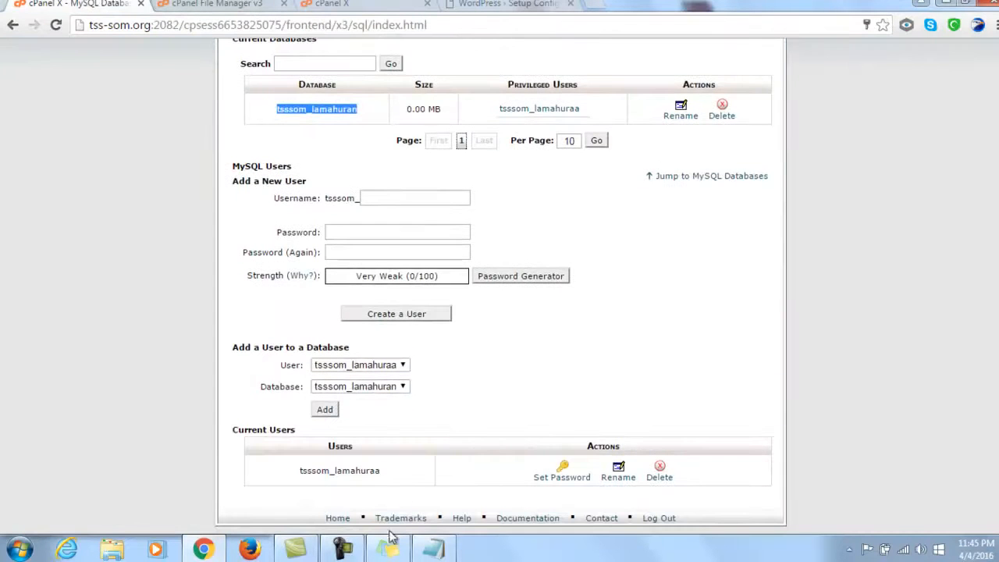
drag(380, 471, 276, 471)
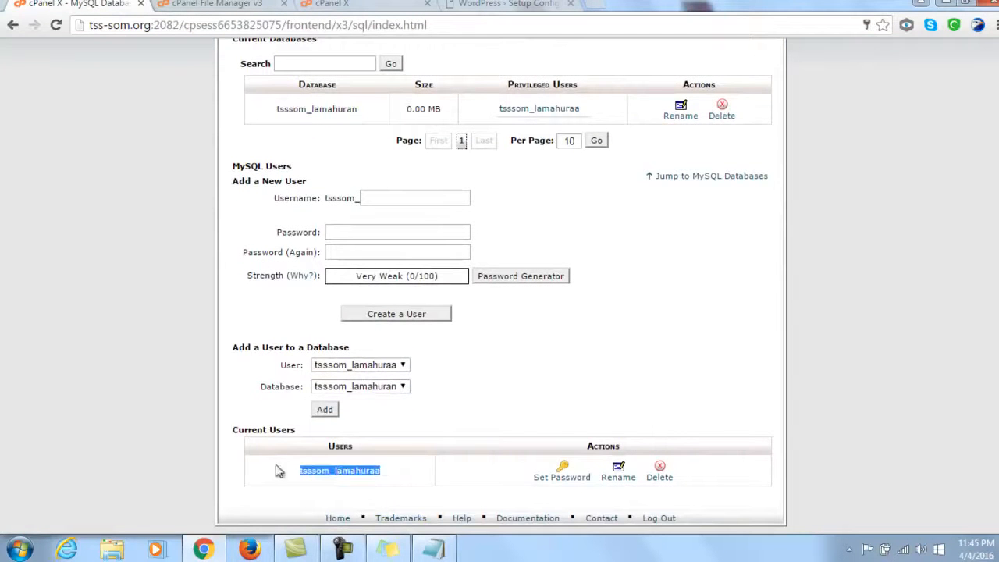
right_click(327, 474)
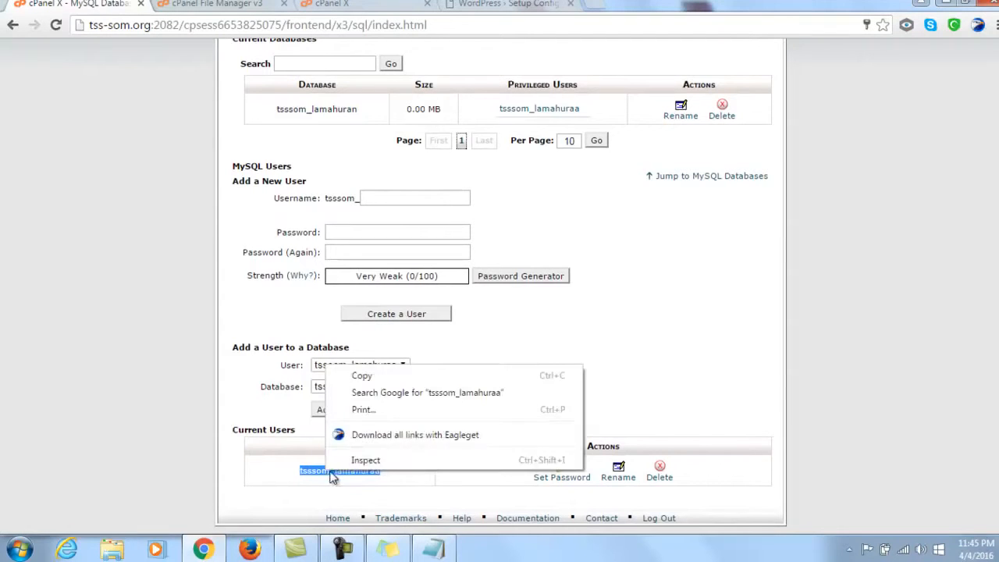
click(378, 376)
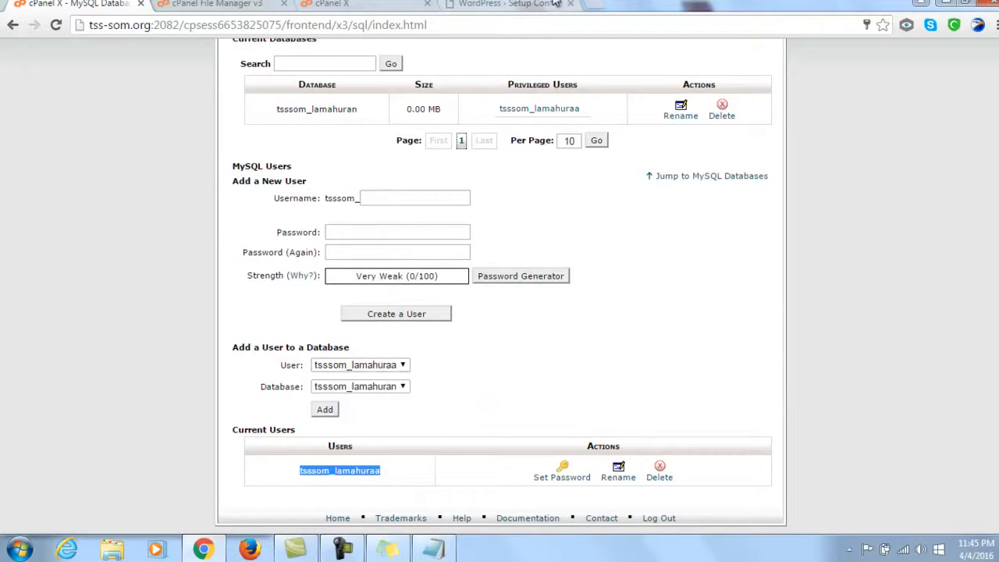
click(555, 4)
drag(424, 252, 320, 260)
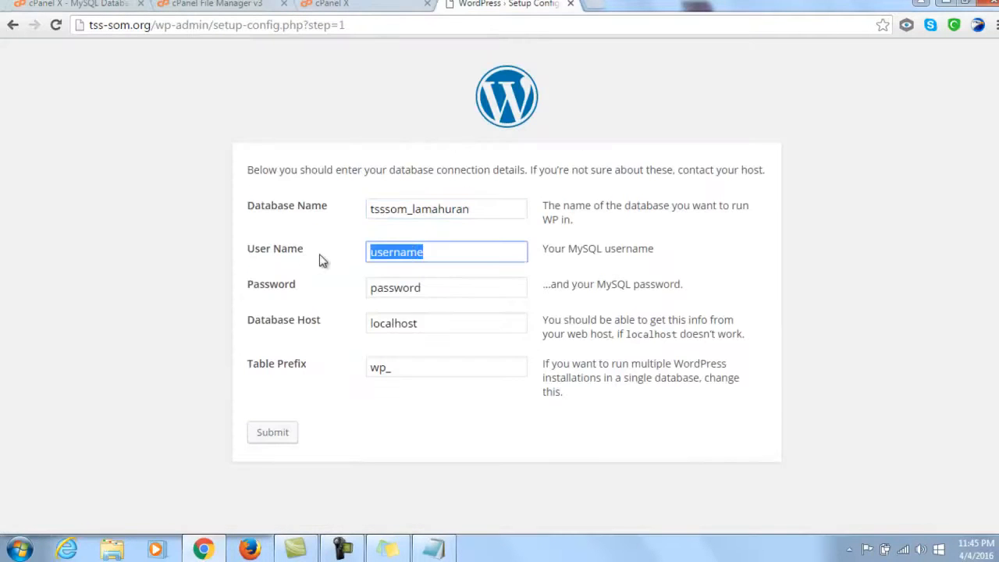
key(ctrl+v)
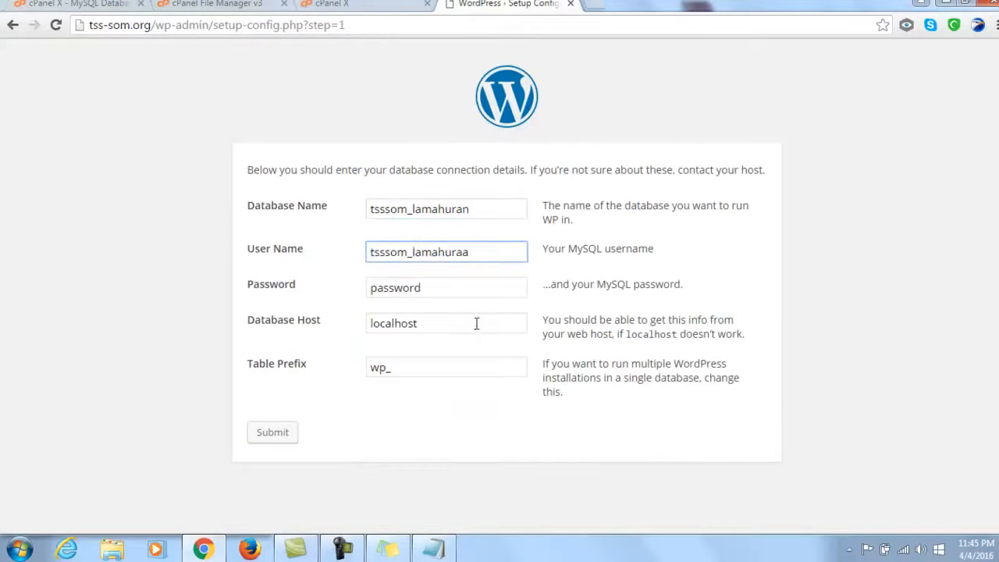
Replace the placeholder password with the MySQL user's password and submit the form.
drag(440, 288, 372, 285)
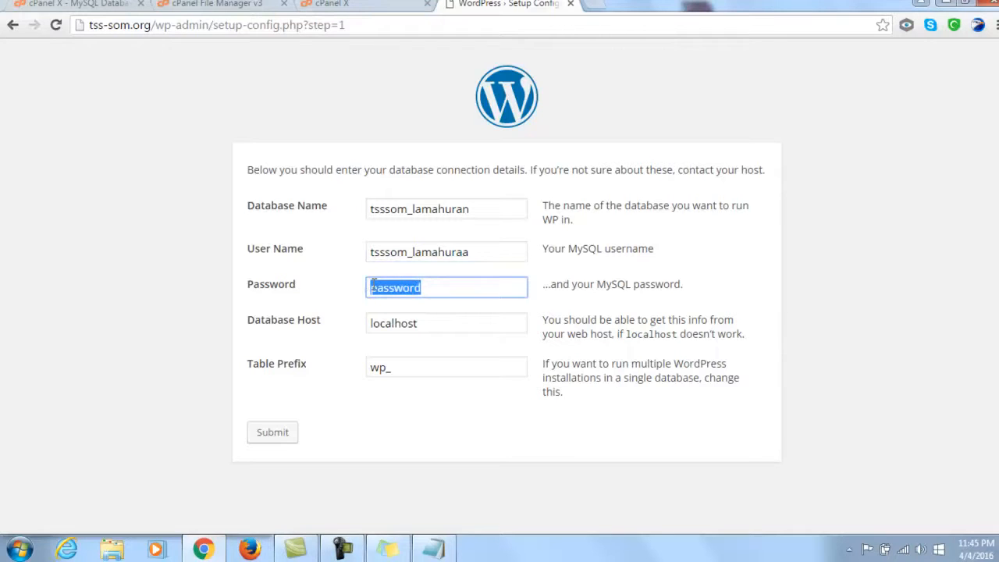
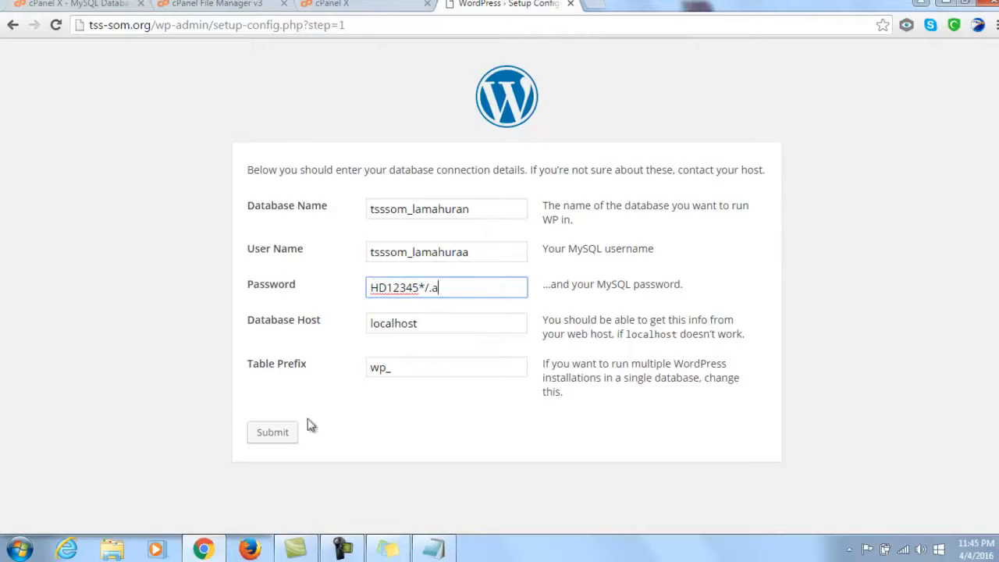
click(280, 441)
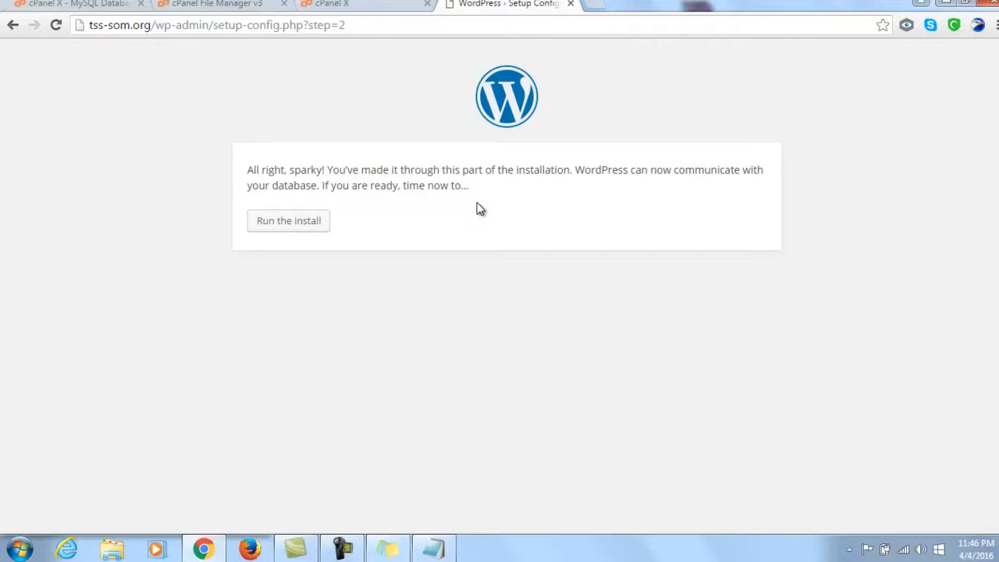
Run the install and enter the Site Title 'LAMAHURAN IT CONSULTANCY'.
click(283, 224)
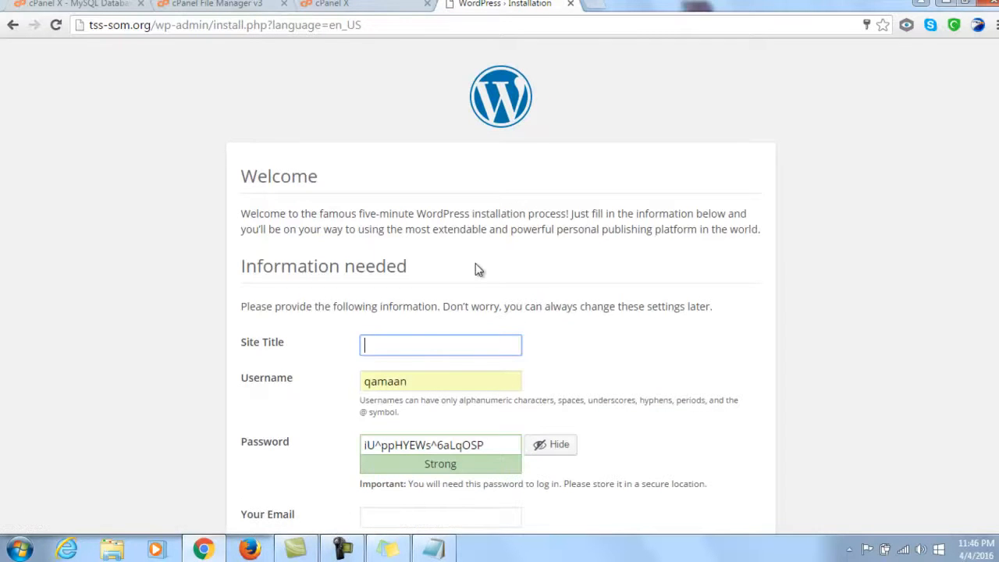
scroll(564, 299, down, 1)
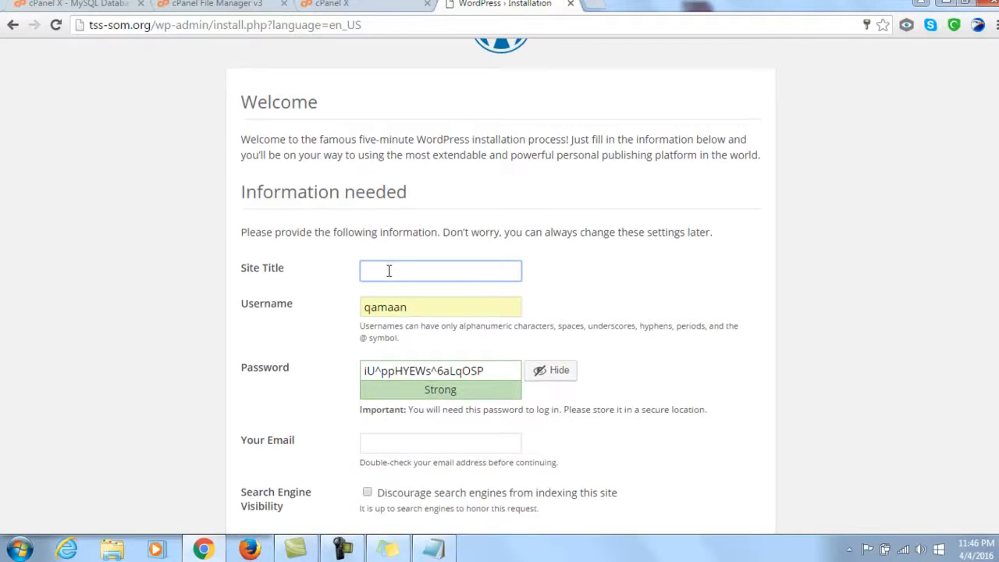
text(AHA)
text(MAHURA)
text(N )
text(IT CONSULTANC)
text(Y)
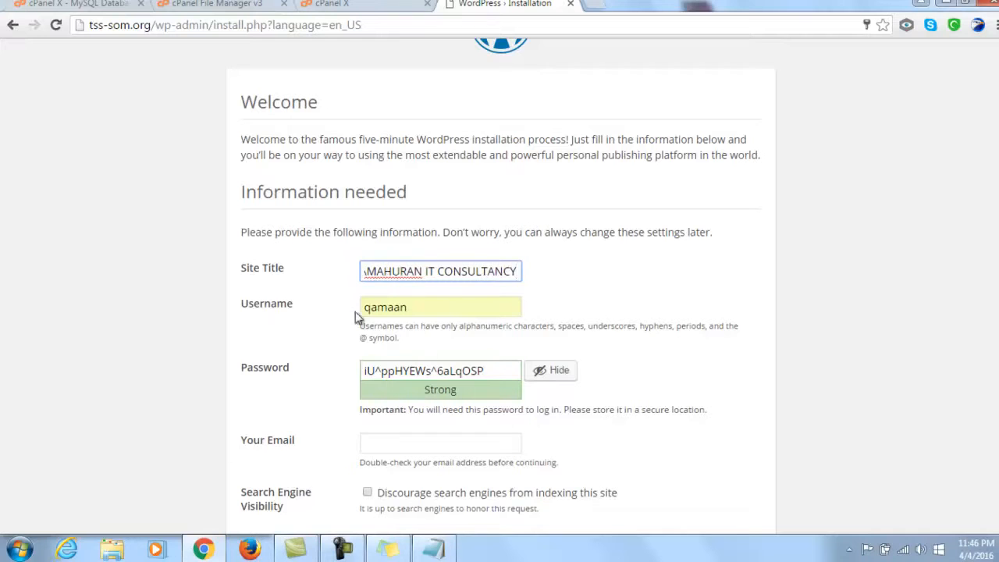
Replace the generated admin password with a custom, hidden password.
drag(488, 370, 356, 368)
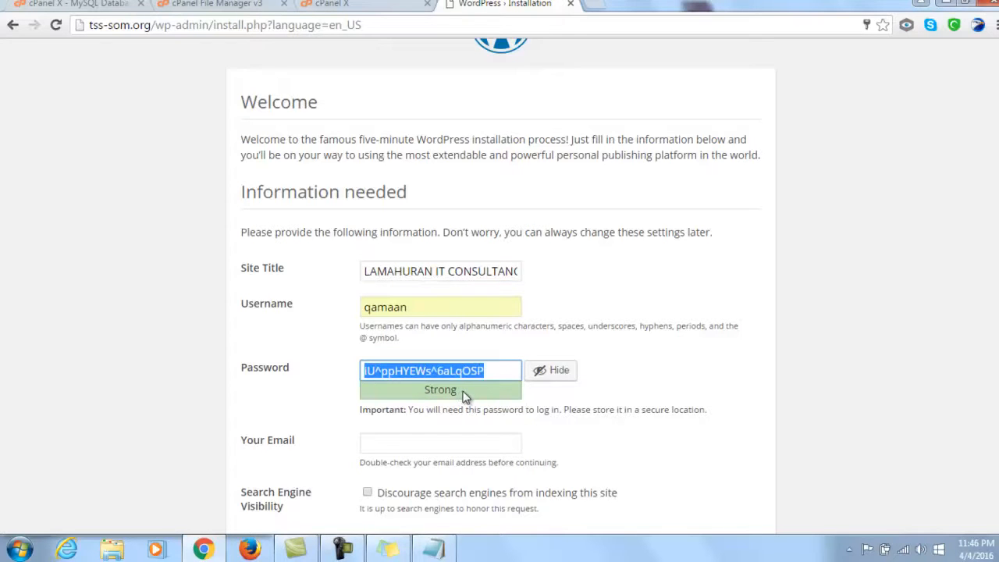
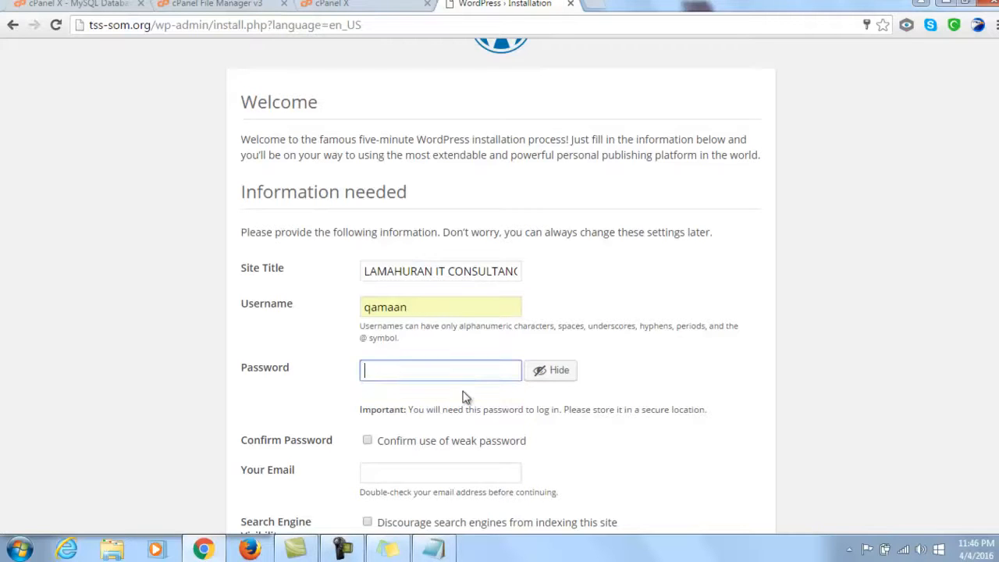
click(559, 374)
click(364, 370)
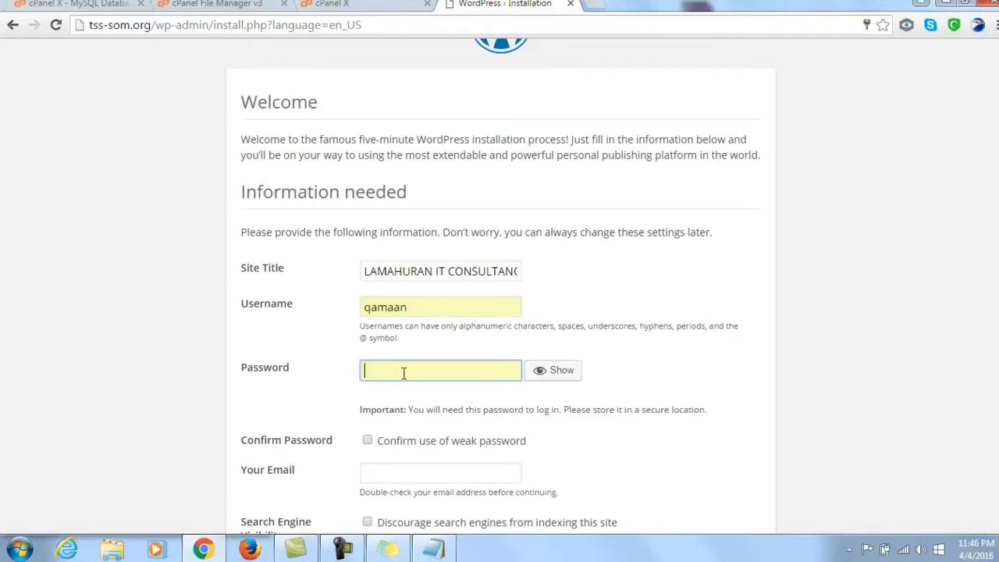
text(q)
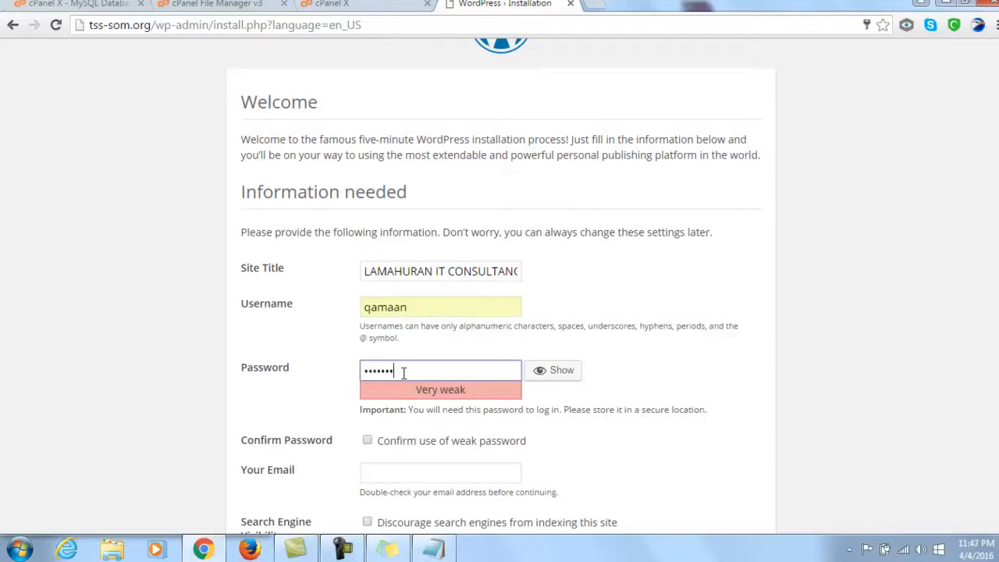
text(••••••••••)
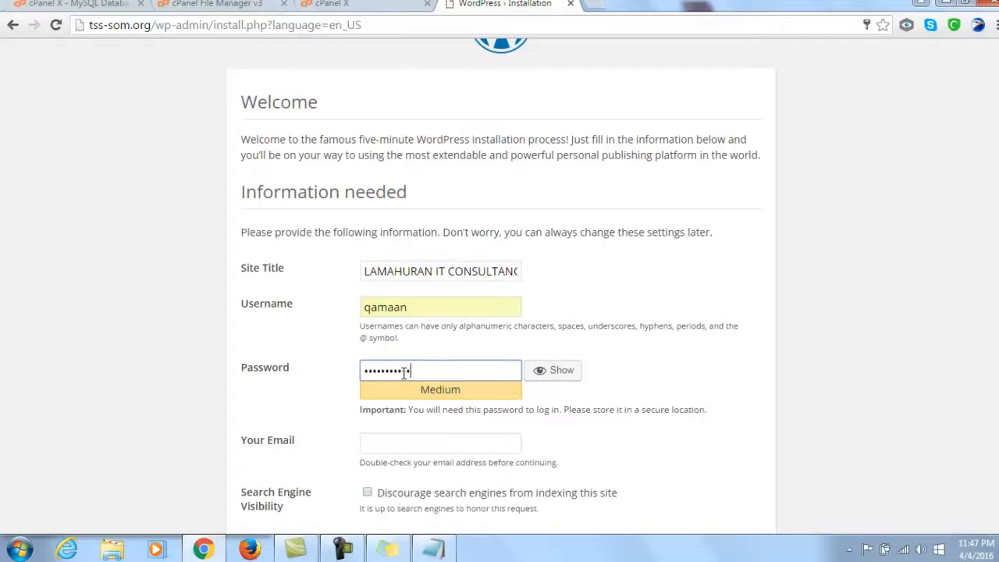
Fill in the admin e-mail from saved entries and install WordPress.
scroll(405, 373, down, 2)
click(439, 377)
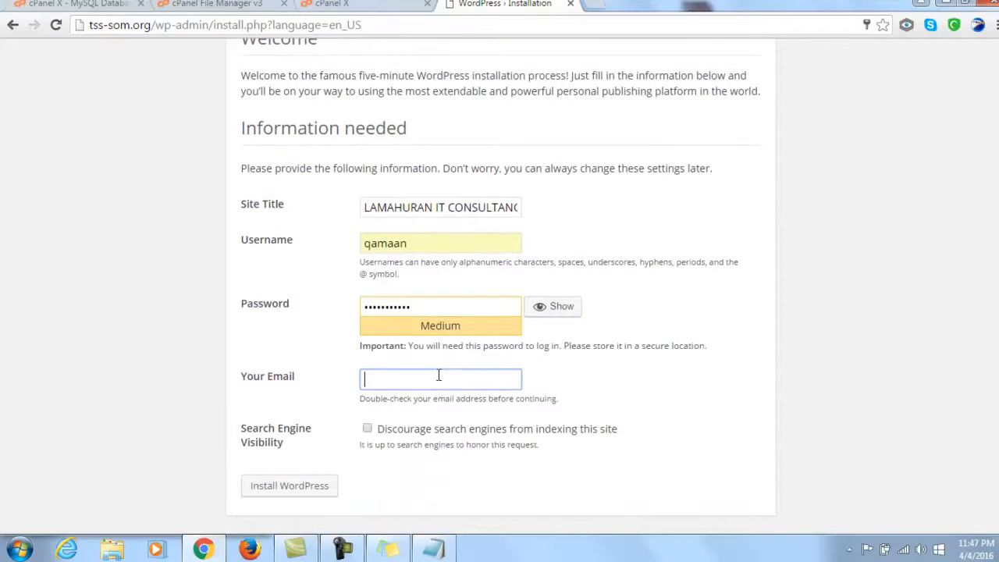
click(399, 395)
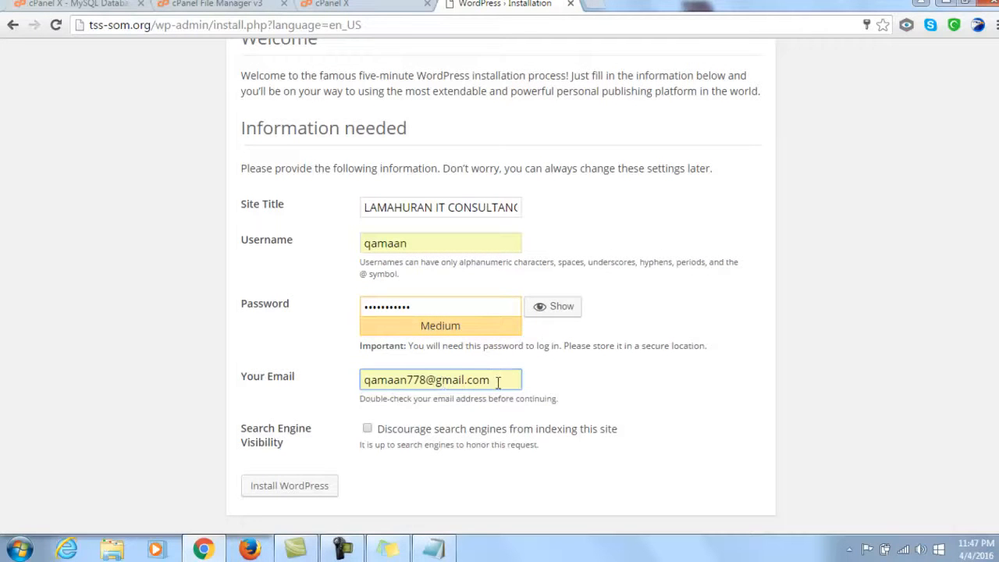
click(286, 498)
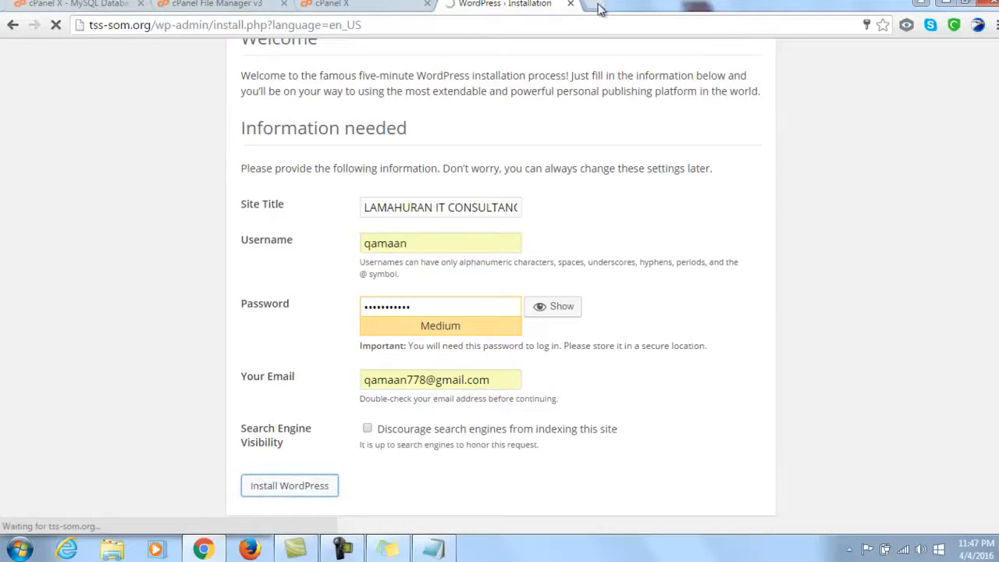
Open Gmail in a new tab via the 'gm' search and Google apps, then return to WordPress.
click(598, 6)
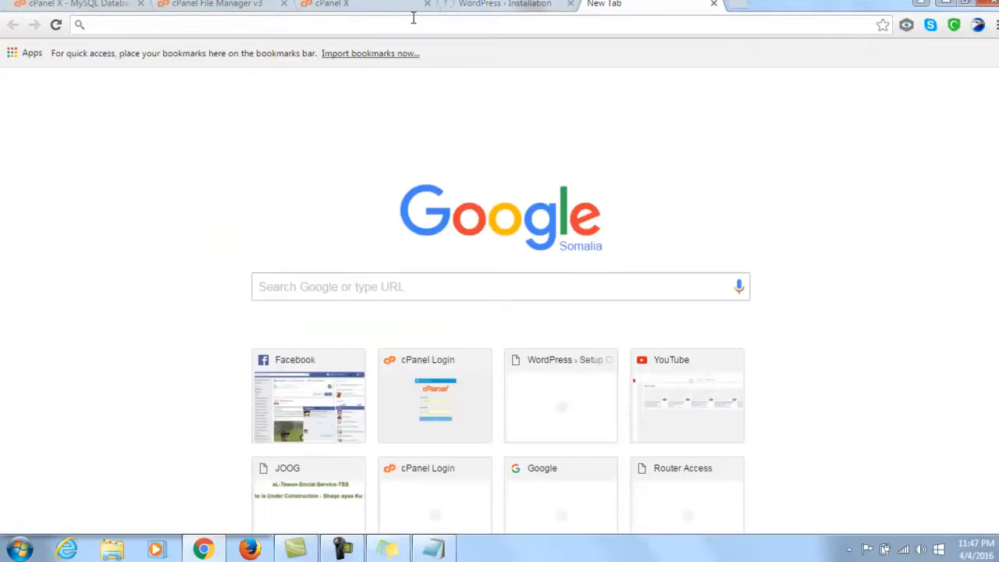
text(g)
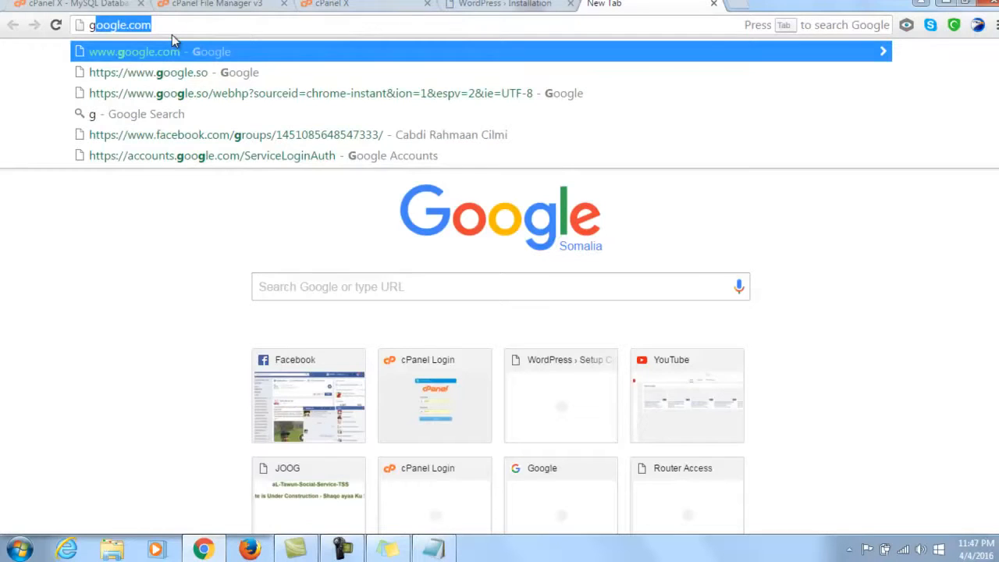
text(m)
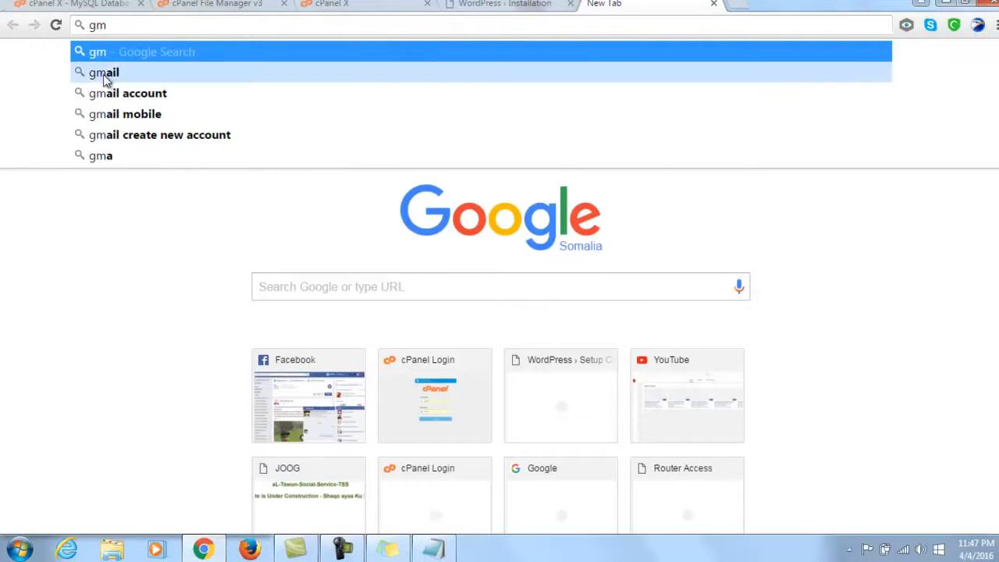
click(104, 76)
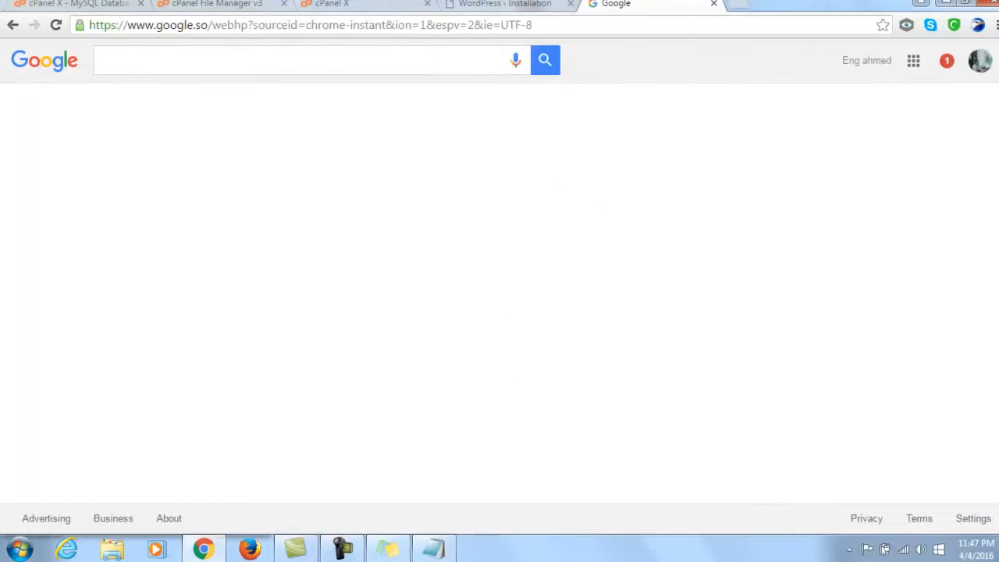
click(901, 62)
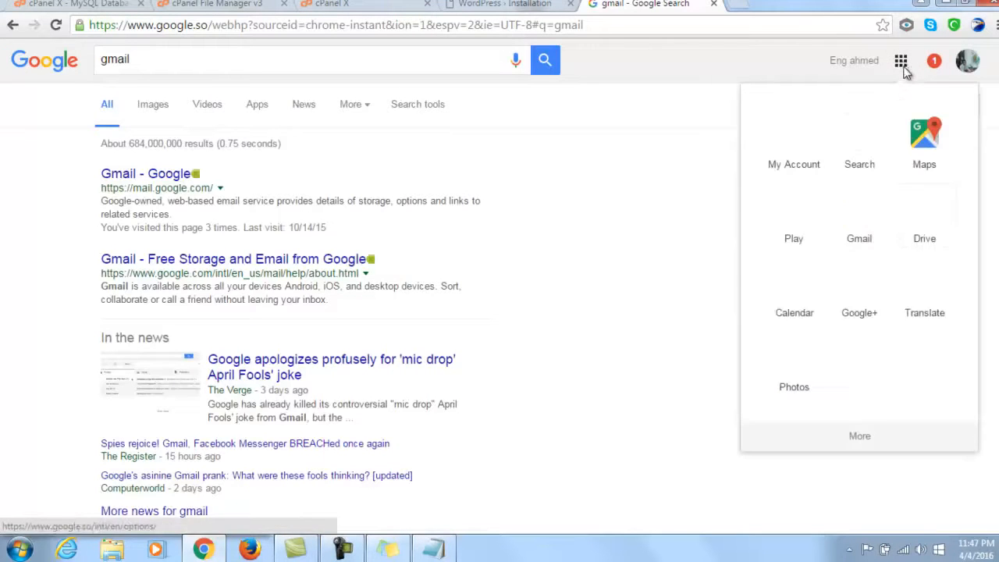
click(870, 236)
click(498, 4)
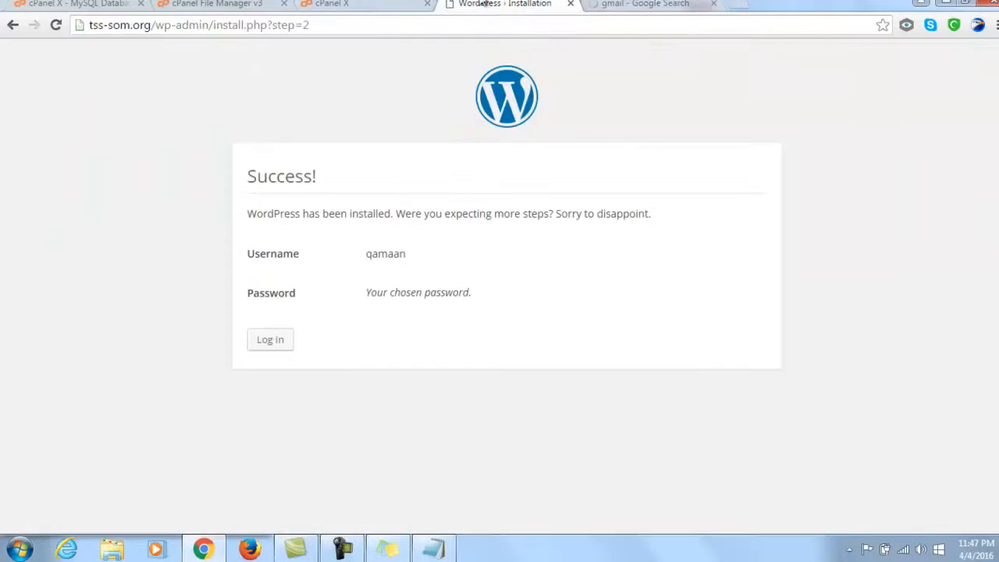
Attempt admin sign-in from the Success page, then retype the password after the error.
click(270, 340)
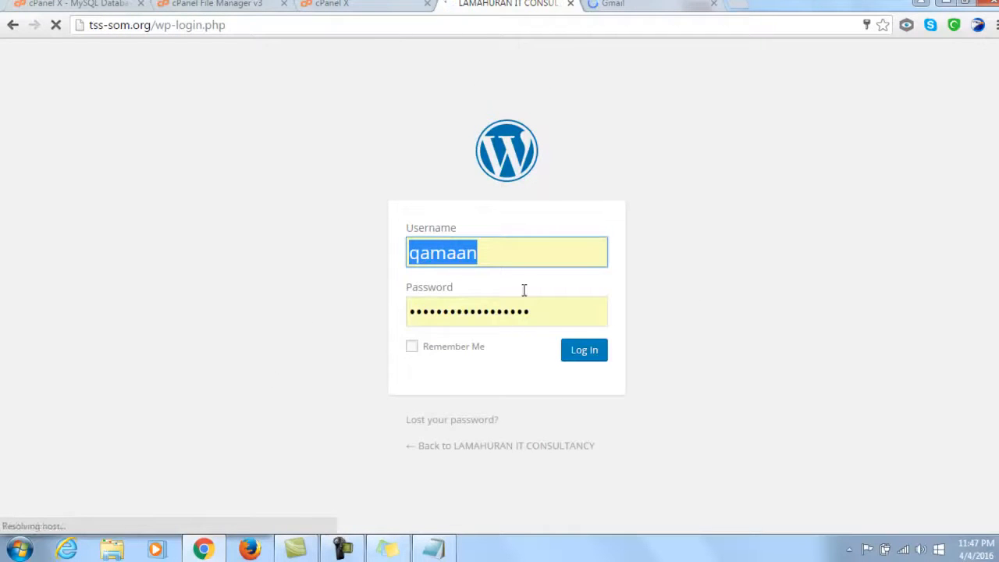
click(599, 353)
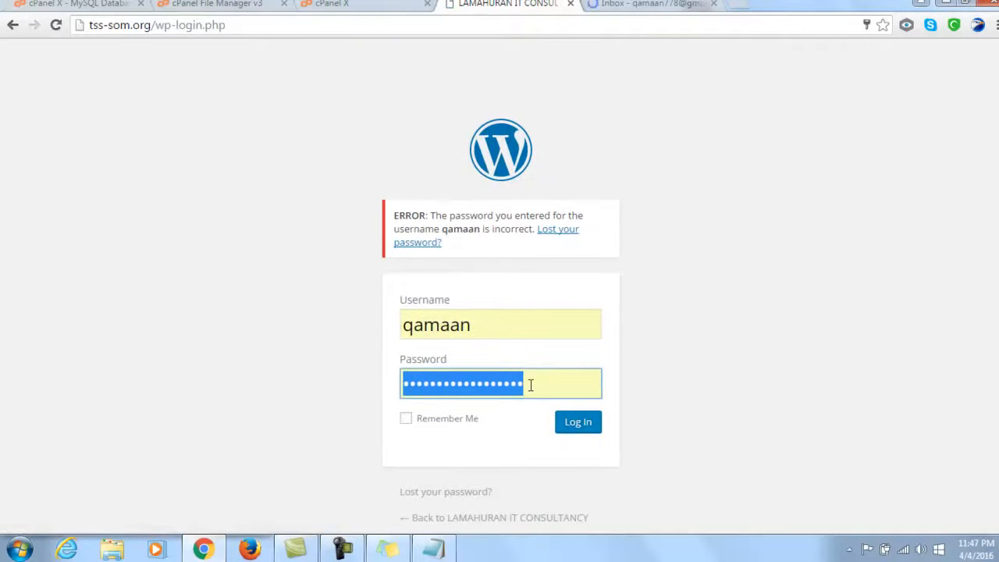
text(••)
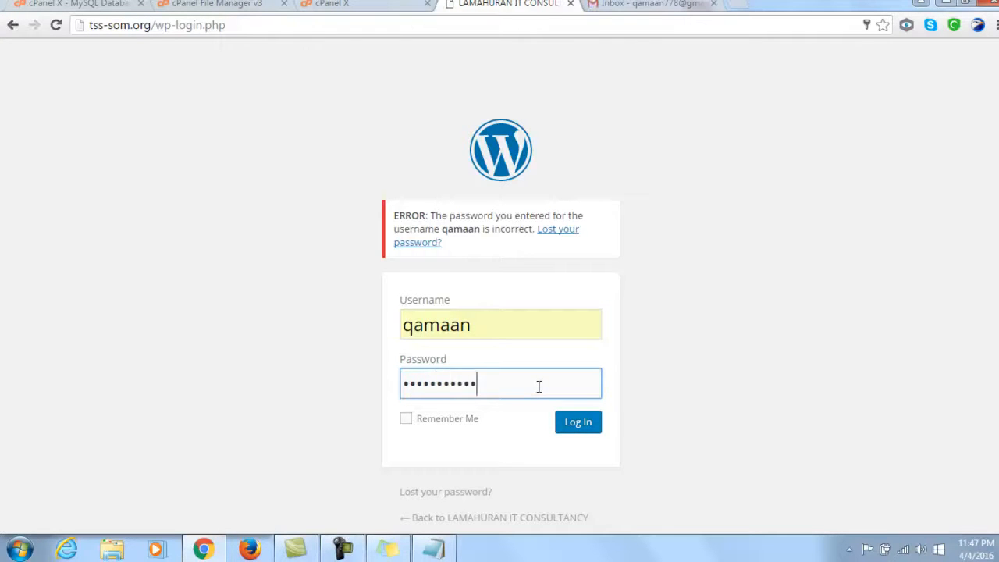
Log in to the tss-som.org admin, update Chrome's saved password, and start a new browser tab.
click(585, 428)
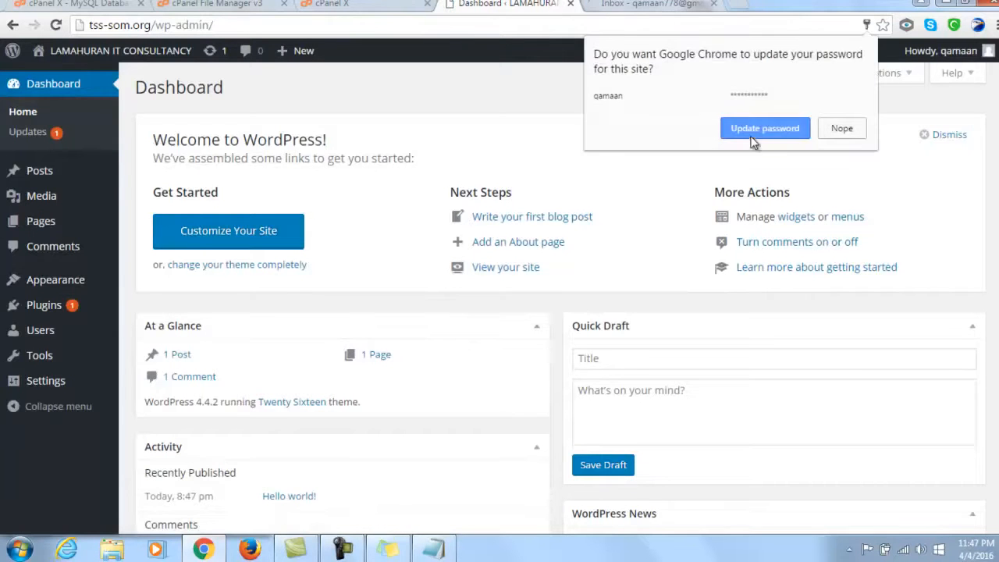
click(755, 131)
click(653, 4)
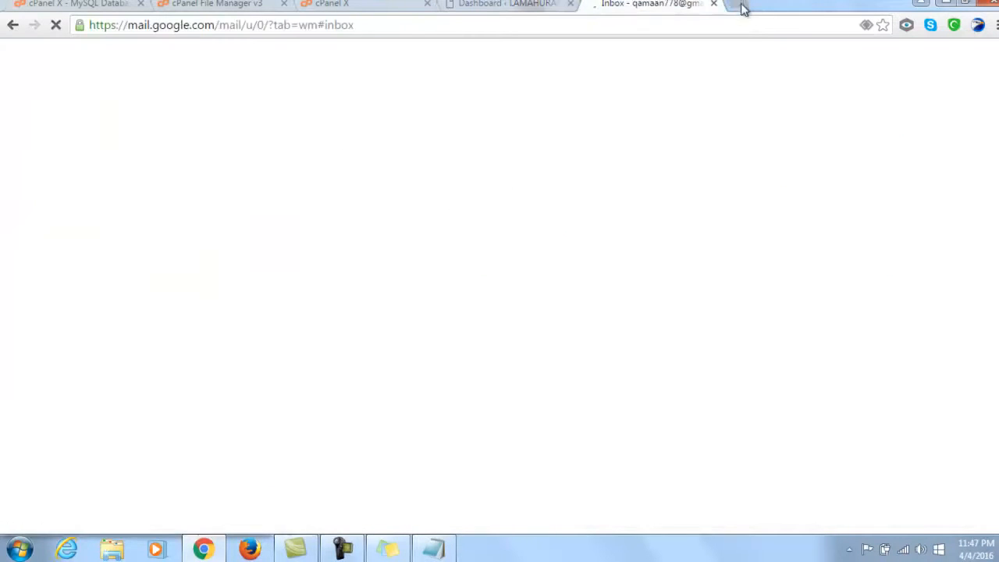
click(739, 6)
Load tss-som.org in the new tab and scroll over its default Hello world! post.
text(tss)
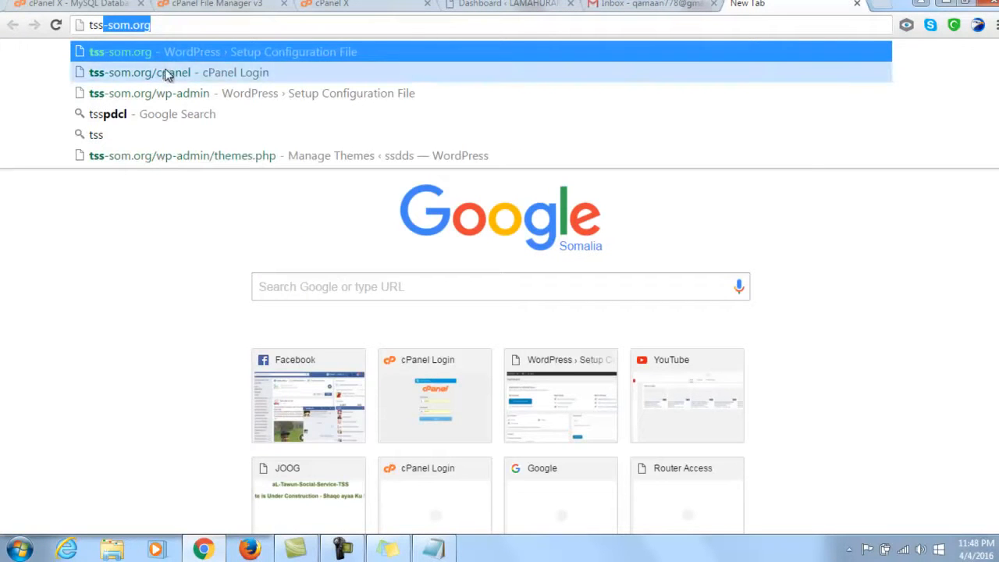
click(178, 19)
text(/)
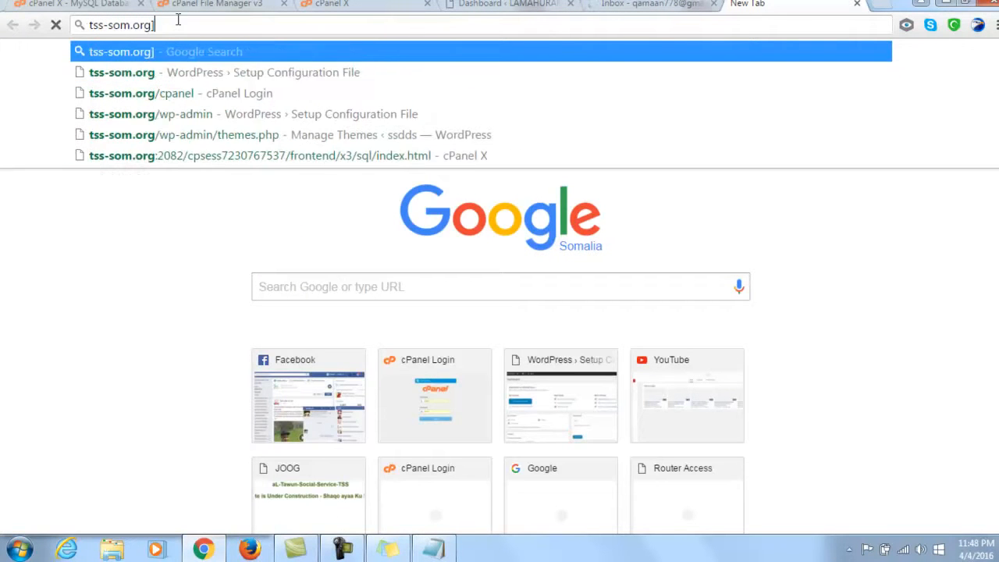
key(BackSpace)
key(Return)
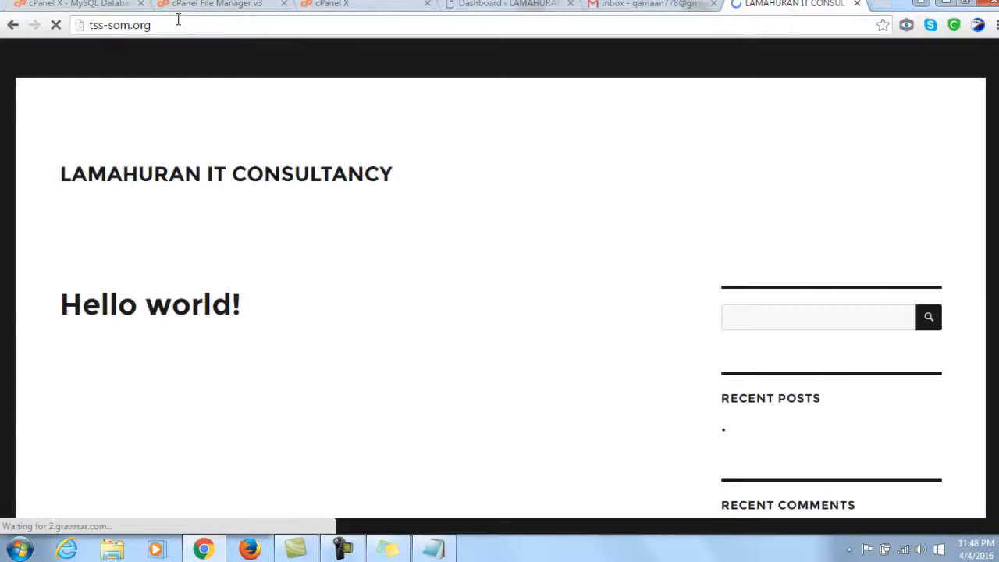
scroll(997, 225, down, 7)
scroll(997, 255, up, 7)
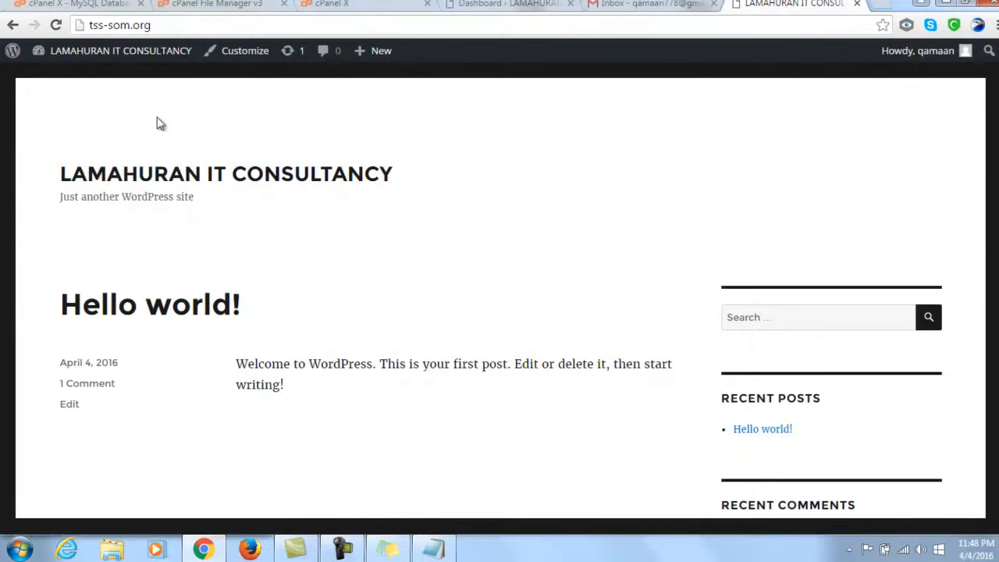
scroll(528, 346, down, 7)
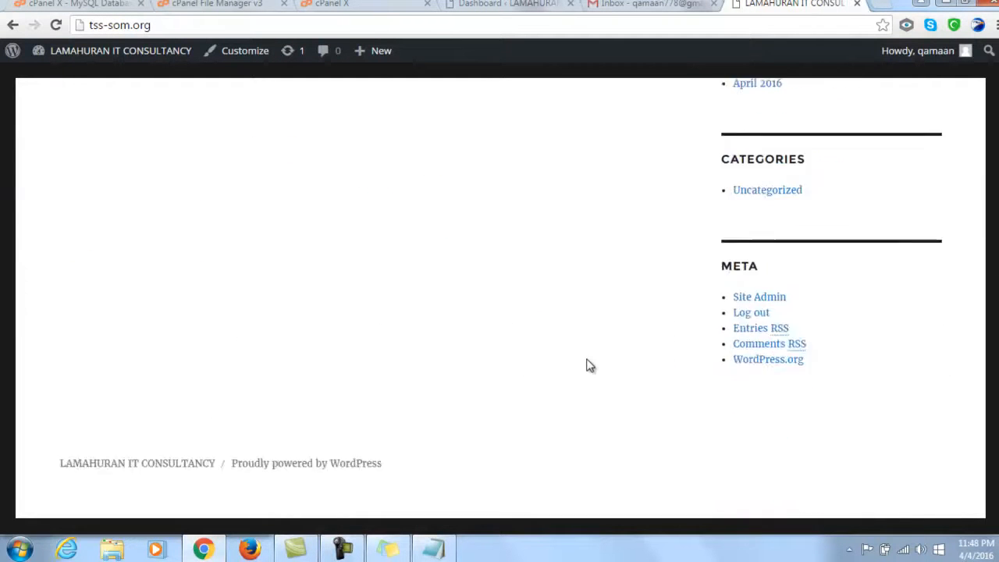
scroll(589, 359, up, 7)
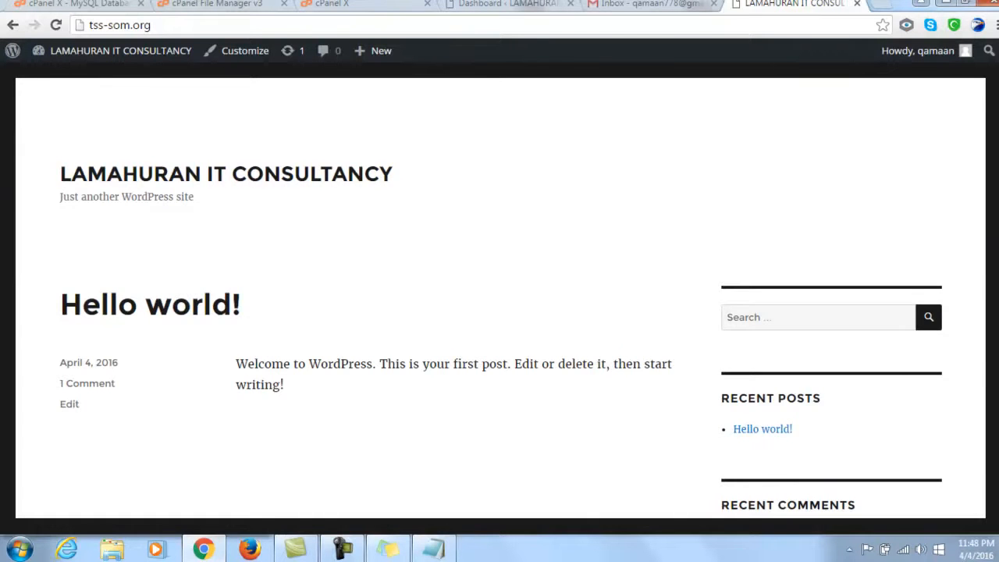
scroll(499, 313, down, 7)
scroll(499, 296, up, 7)
Bring up the Notepad checklist, widen its window and remove a misplaced Done.
click(947, 4)
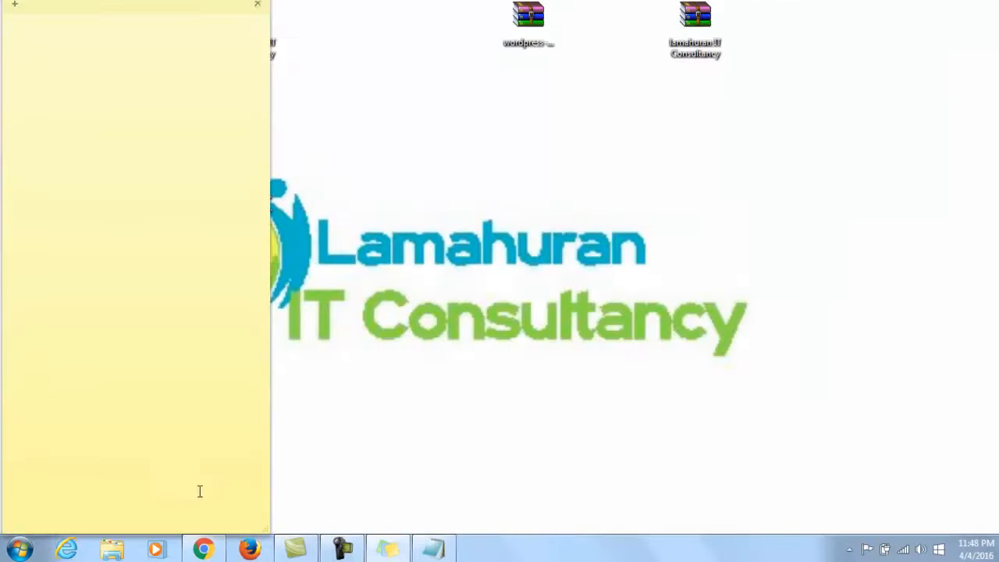
click(437, 549)
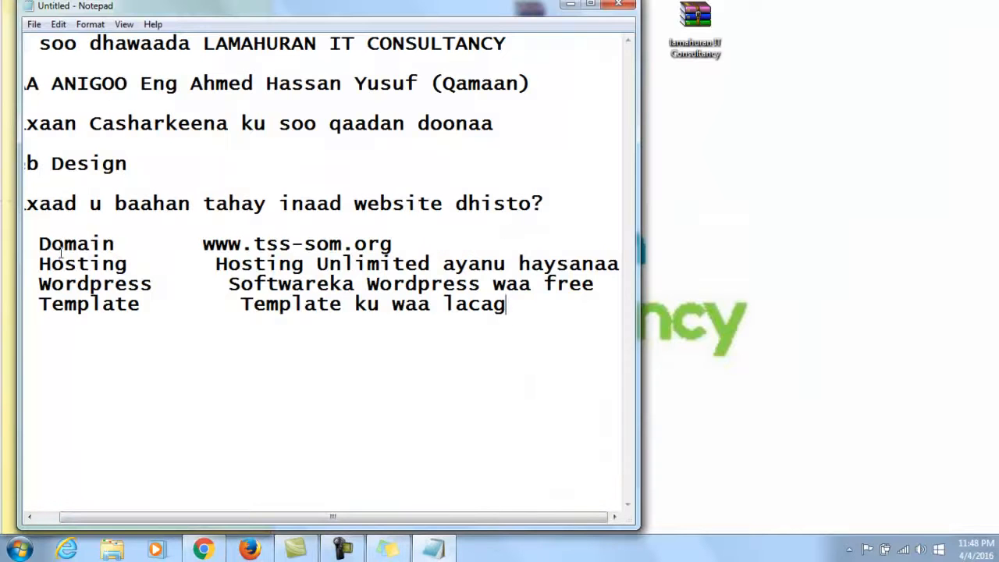
text(Done)
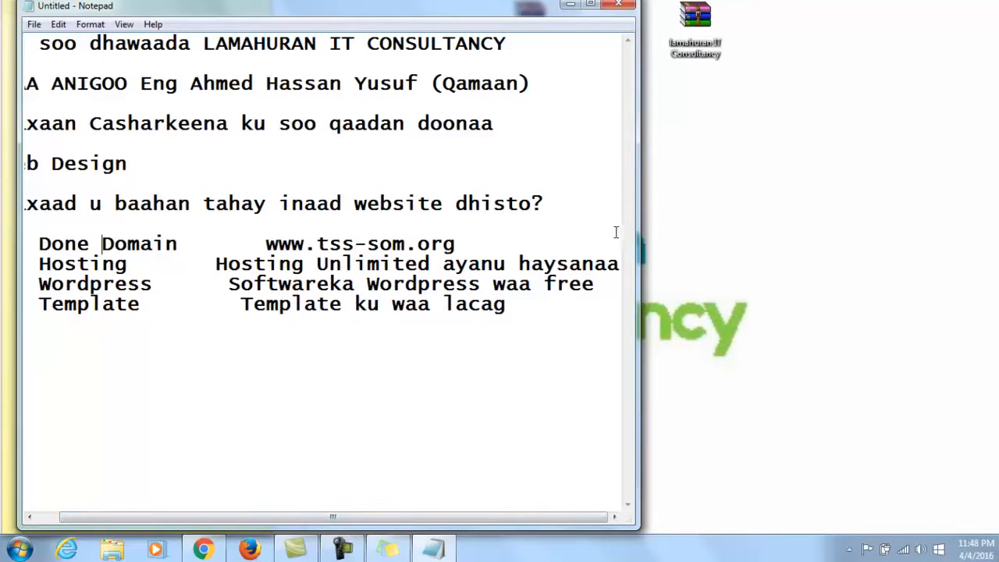
drag(636, 232, 765, 225)
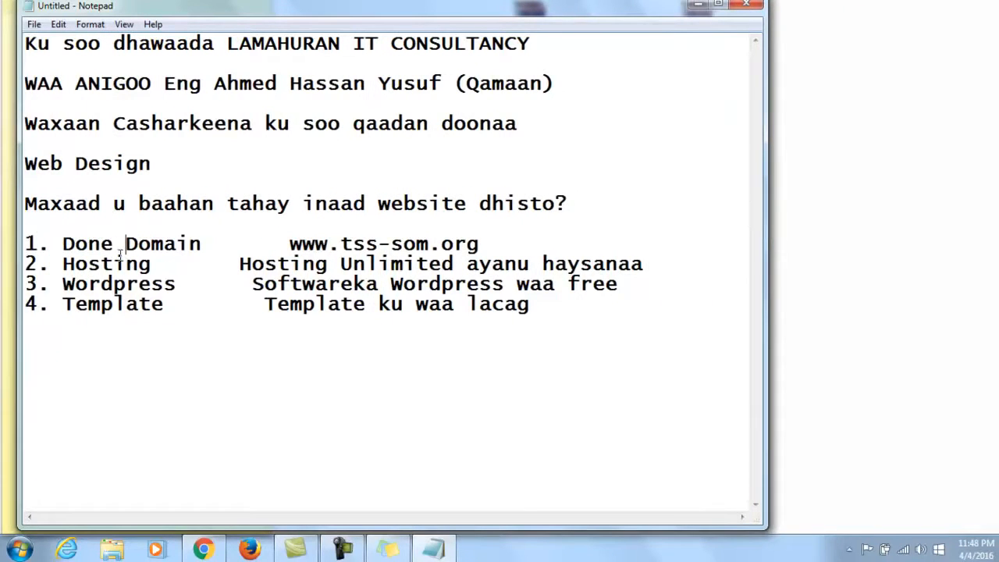
key(BackSpace)
key(BackSpace)
key(BackSpace)
key(BackSpace)
key(BackSpace)
key(BackSpace)
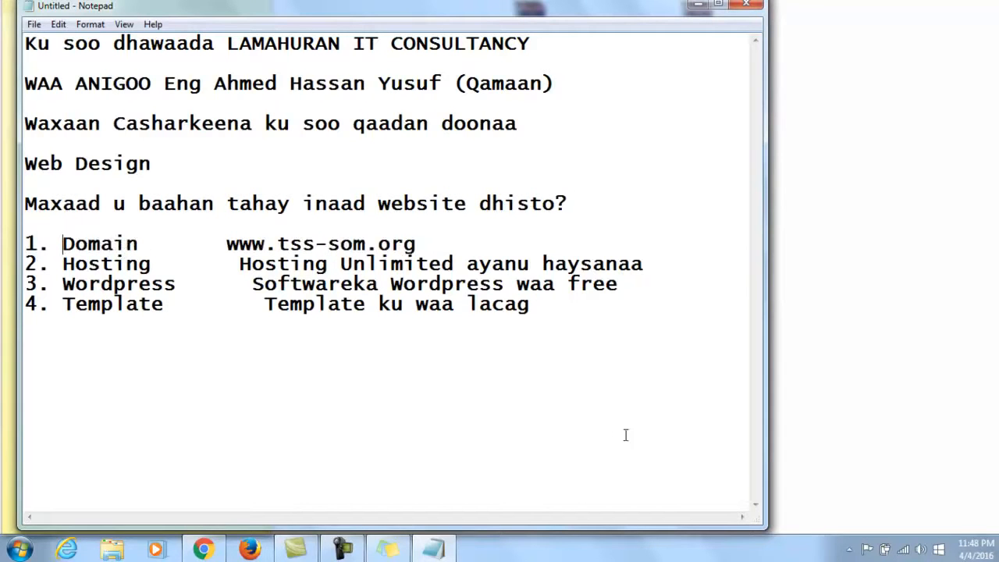
Add Done to the end of the Domain, Hosting and Wordpress lines.
click(425, 243)
text(d)
key(BackSpace)
text(Done)
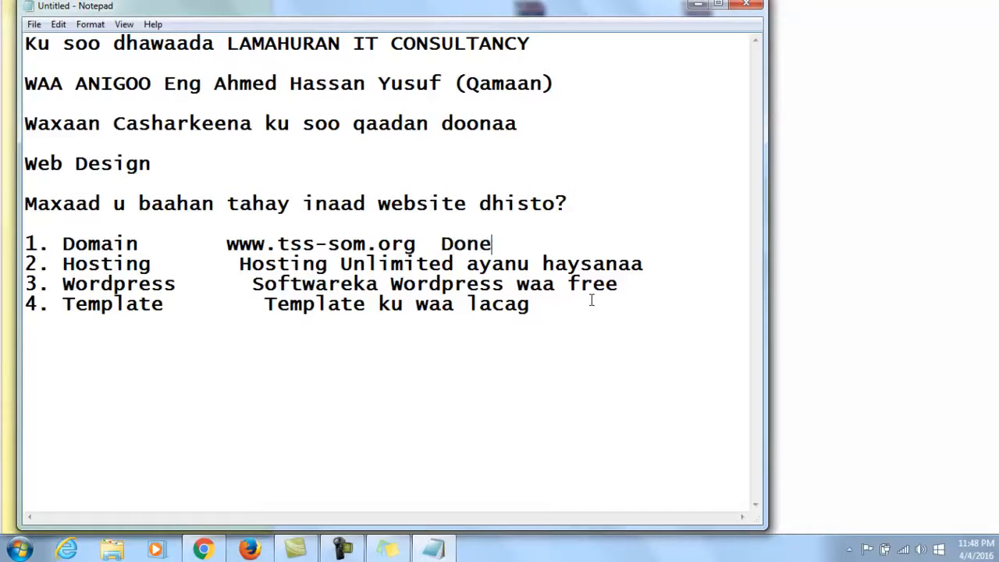
click(664, 267)
text(Done)
click(657, 283)
text(Done)
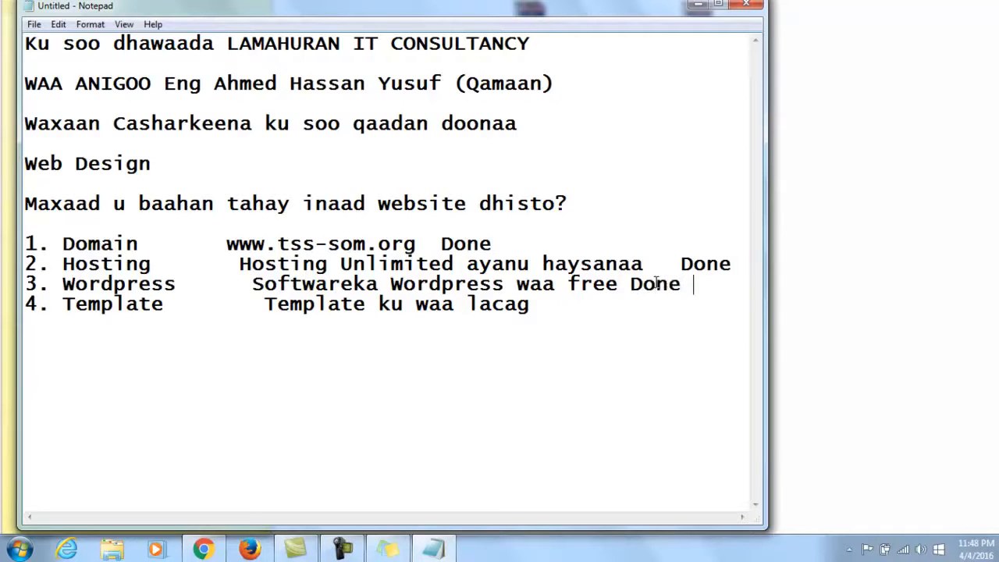
Leave the Template line unmarked and minimise Notepad to show the desktop.
click(560, 310)
drag(173, 314, 63, 309)
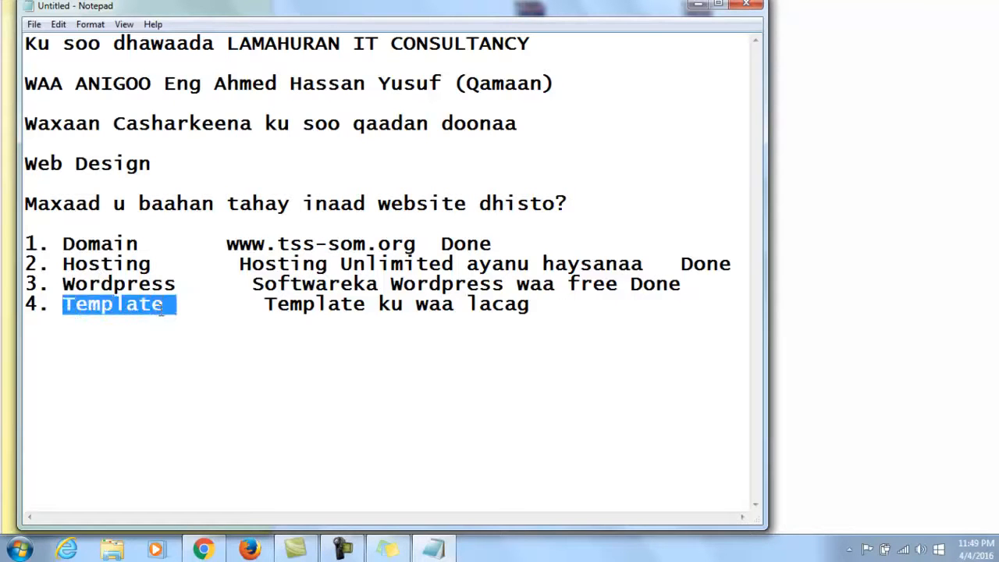
click(160, 308)
click(699, 4)
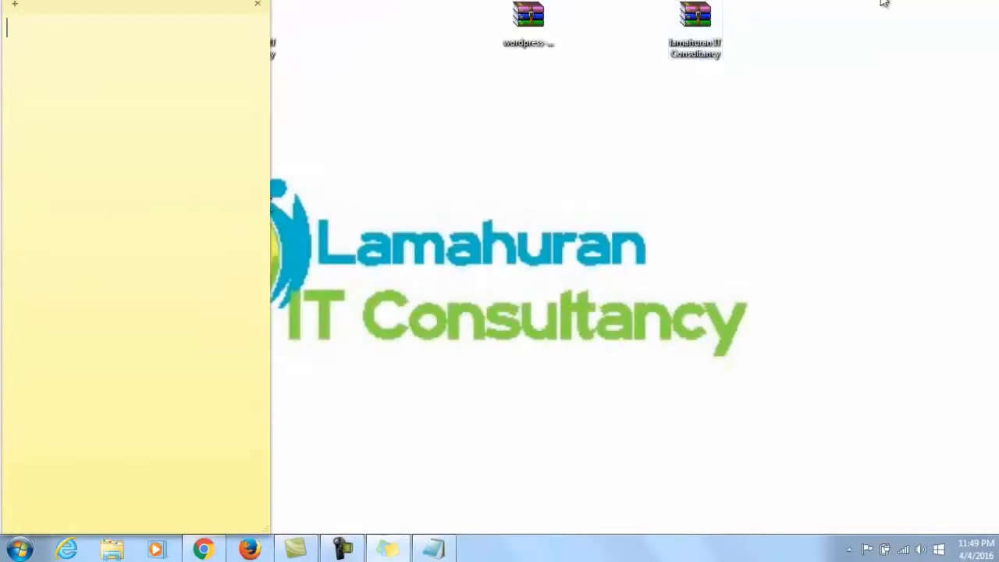
Restore Chrome and return to the tss-som.org Dashboard with the Appearance menu showing.
click(687, 49)
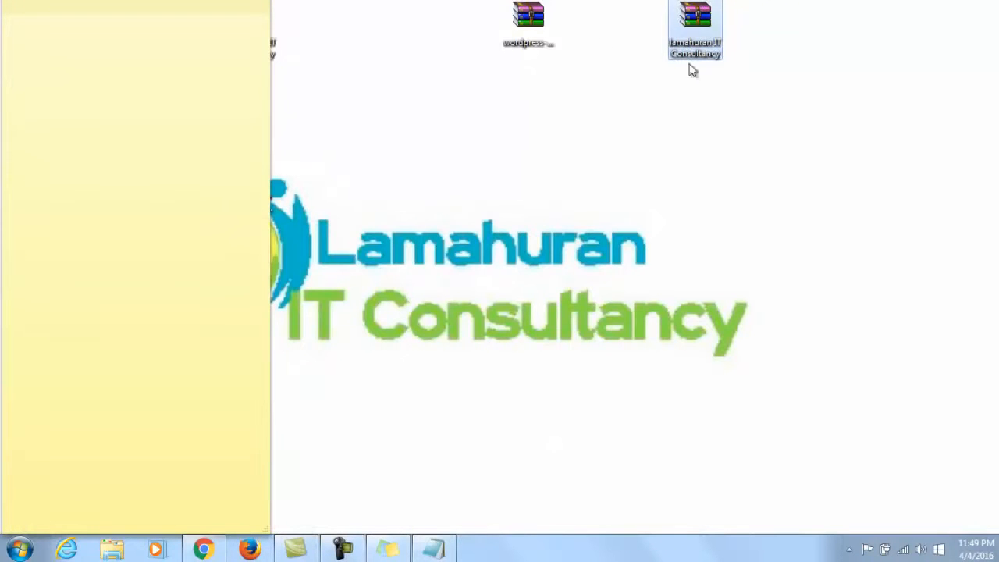
click(209, 551)
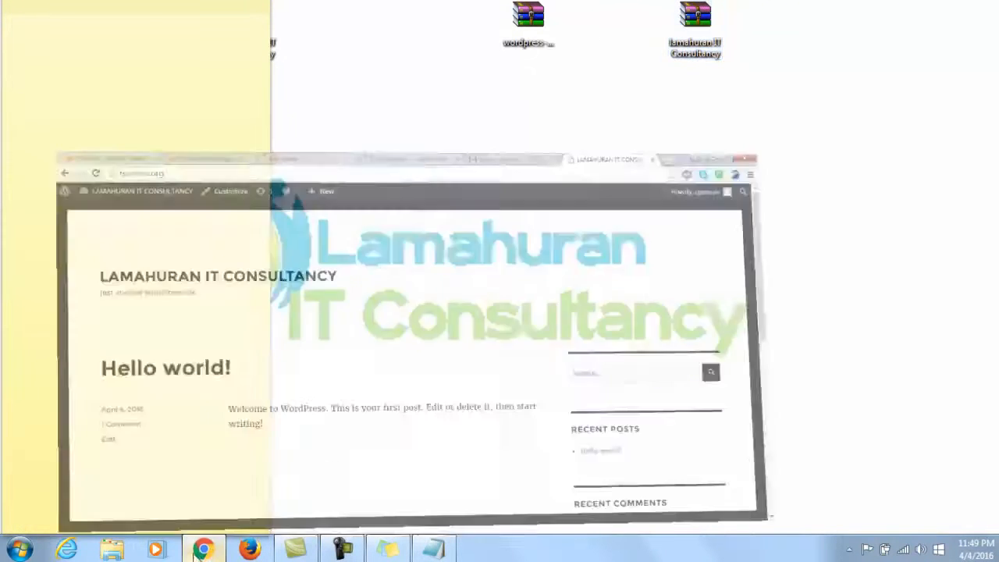
click(539, 4)
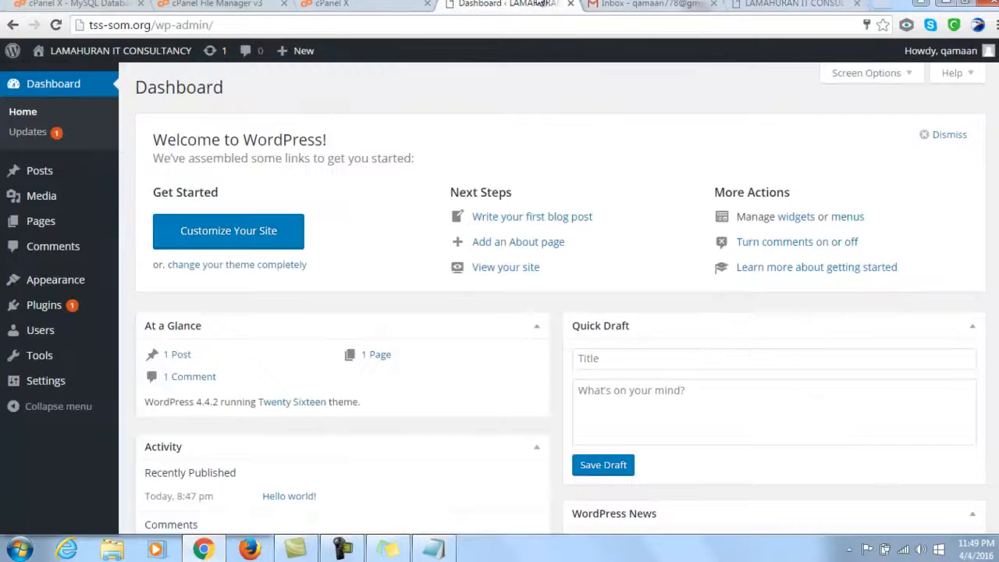
mouse_move(49, 281)
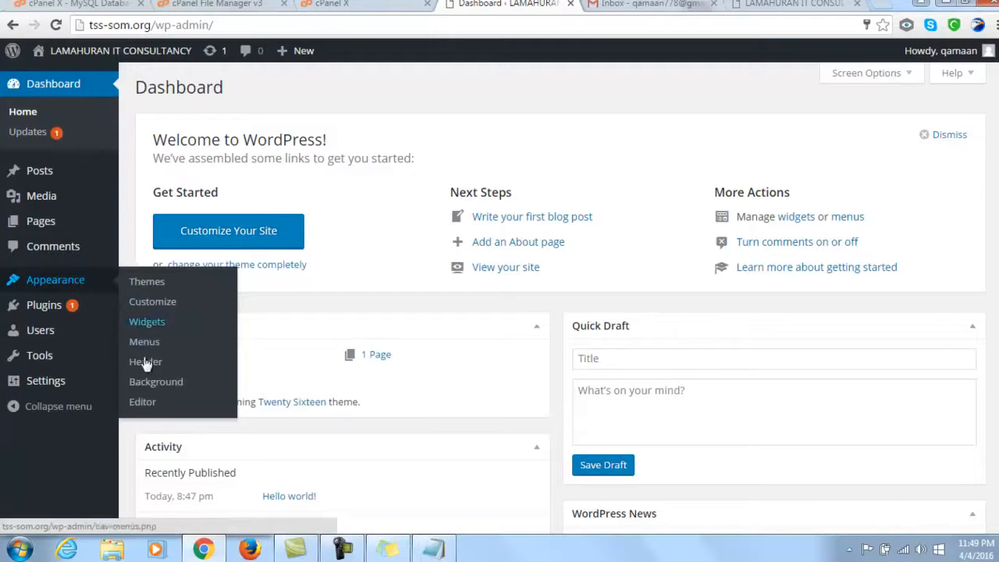
Open Appearance > Themes and look over Twenty Sixteen, Twenty Fifteen and Twenty Fourteen.
click(164, 285)
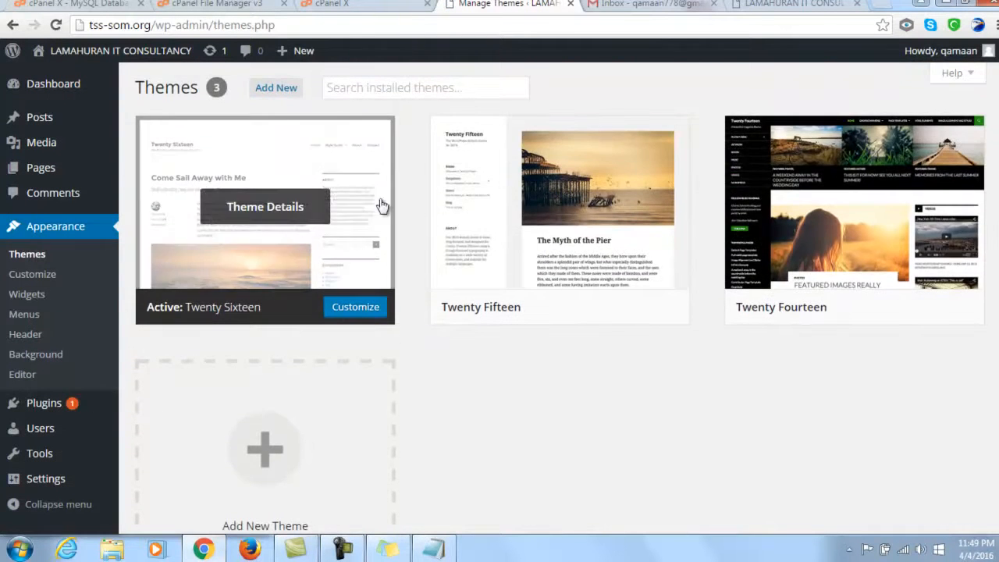
mouse_move(920, 314)
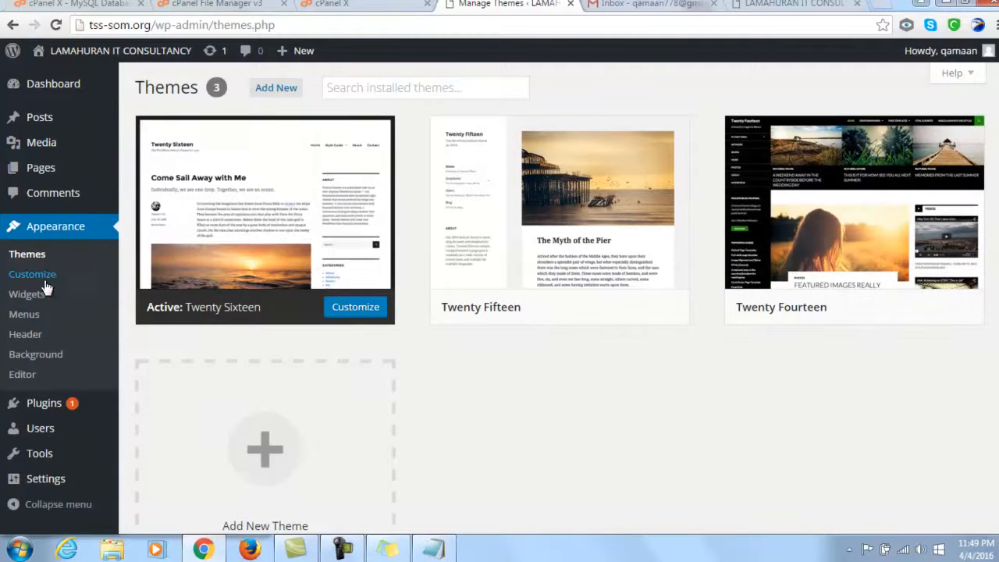
scroll(156, 231, down, 3)
scroll(156, 232, up, 3)
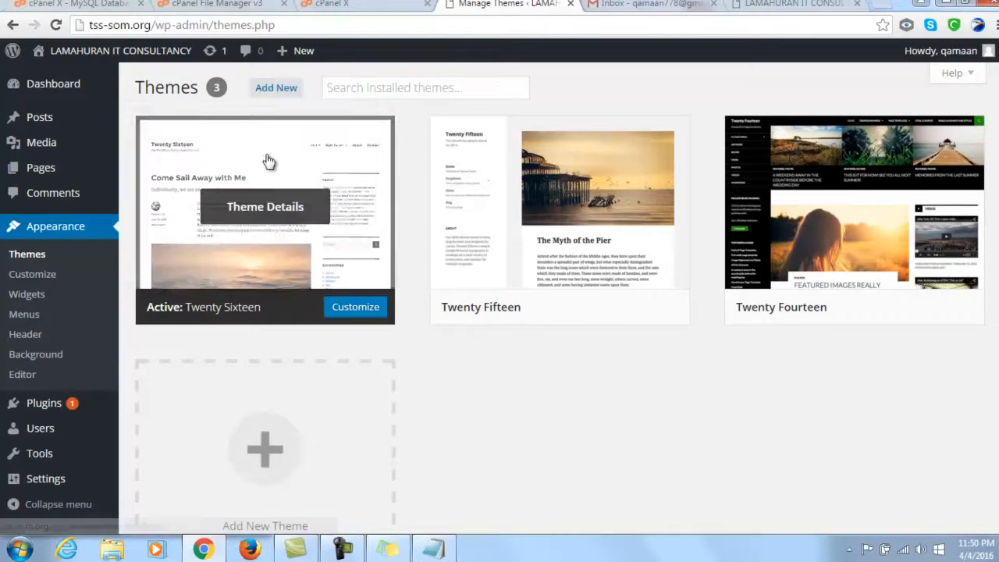
Upload the lamahuran IT Consultancy archive through Add New > Upload Theme and install it.
click(284, 89)
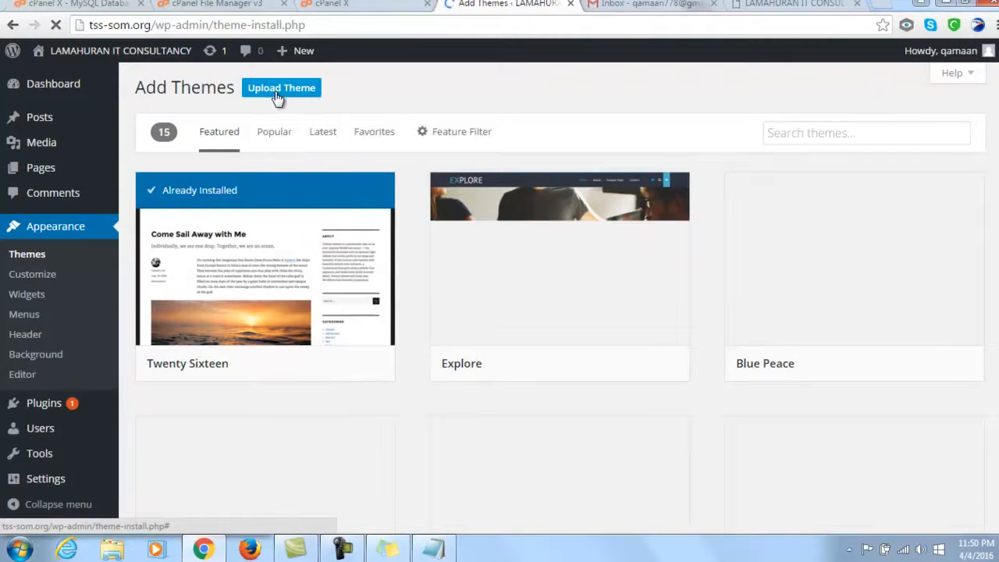
click(277, 94)
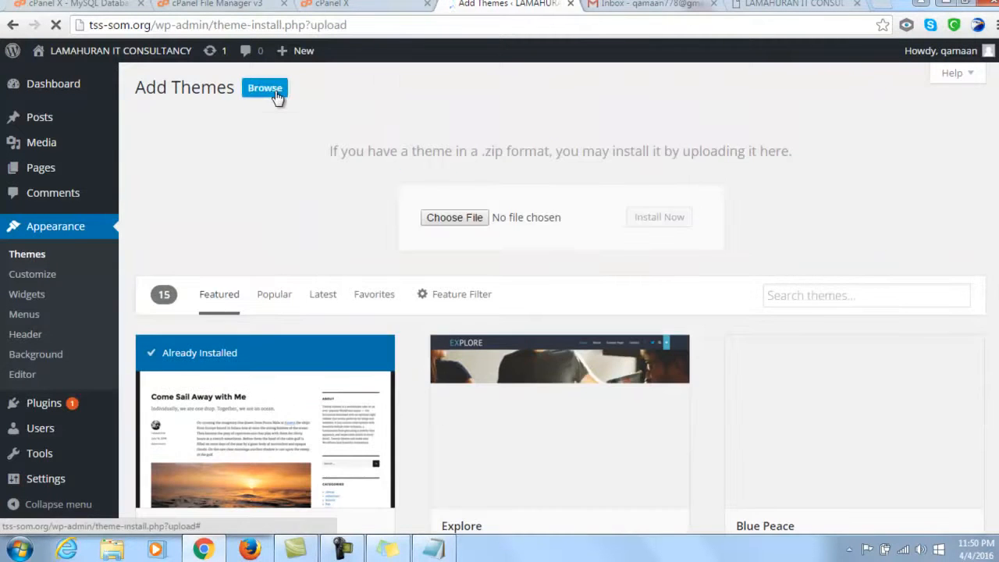
click(462, 219)
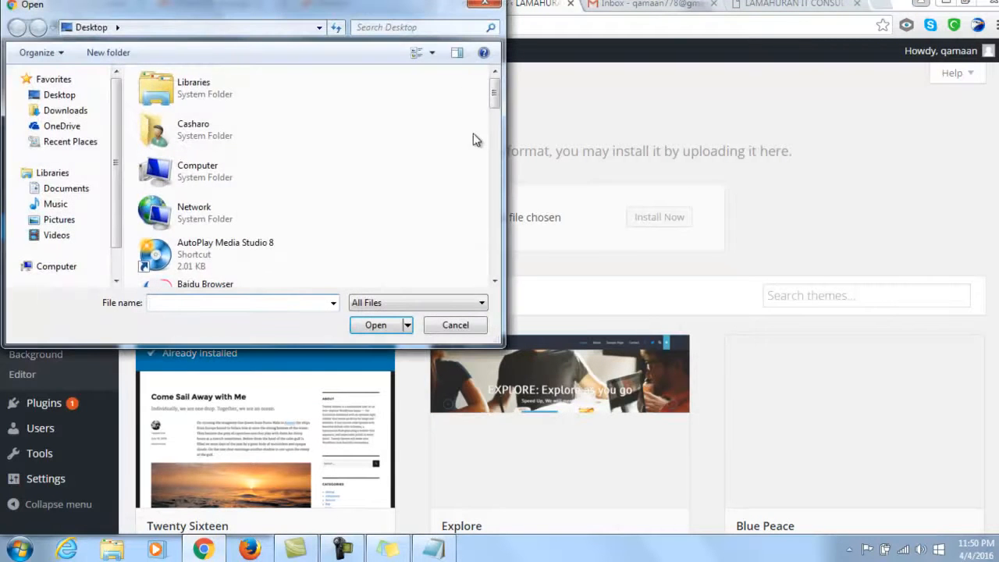
drag(494, 90, 469, 273)
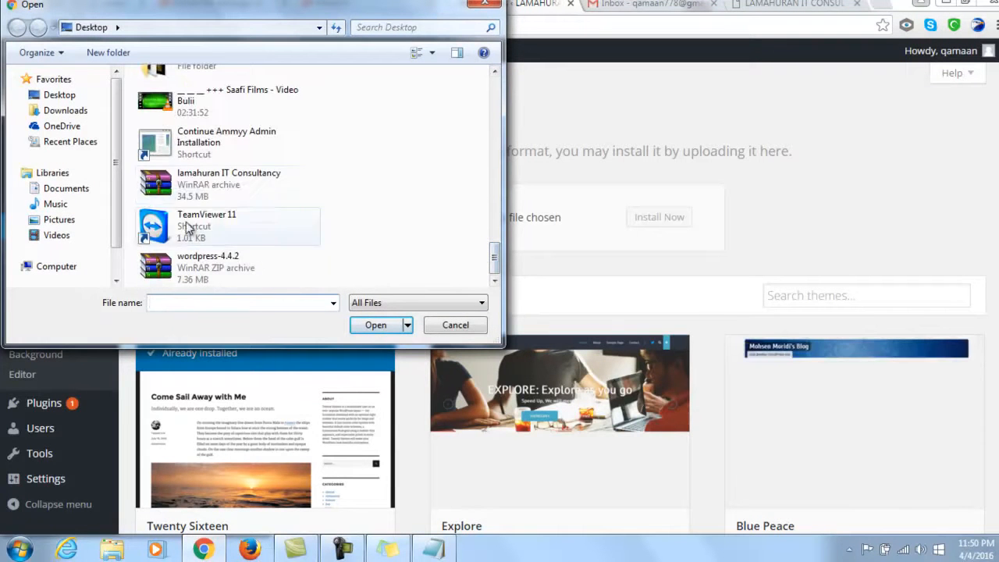
click(259, 191)
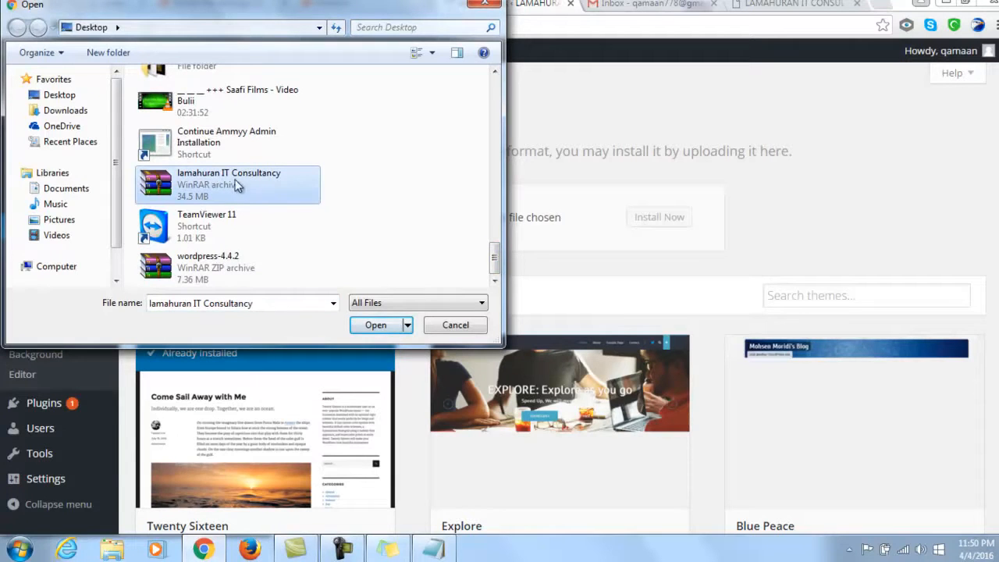
click(370, 325)
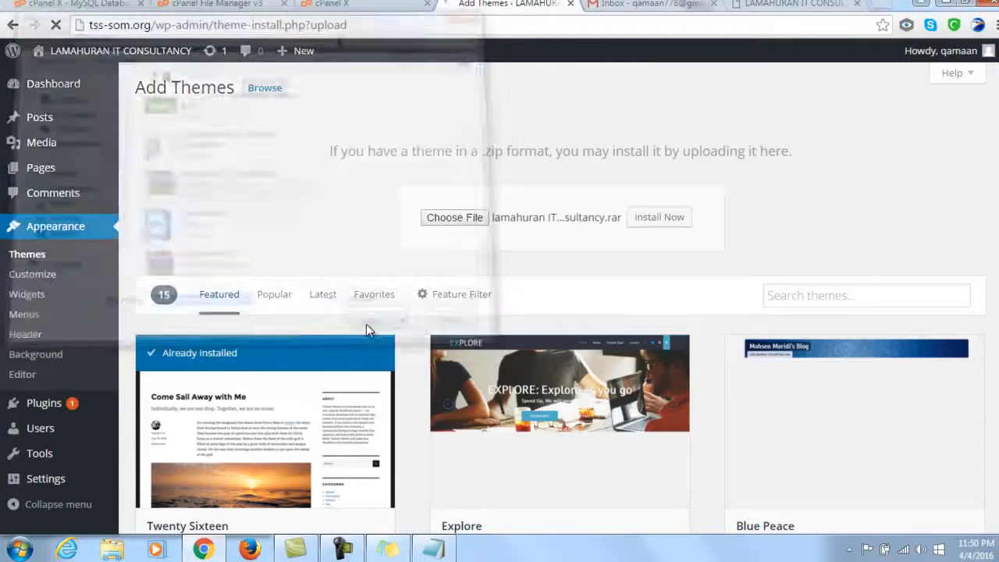
click(656, 223)
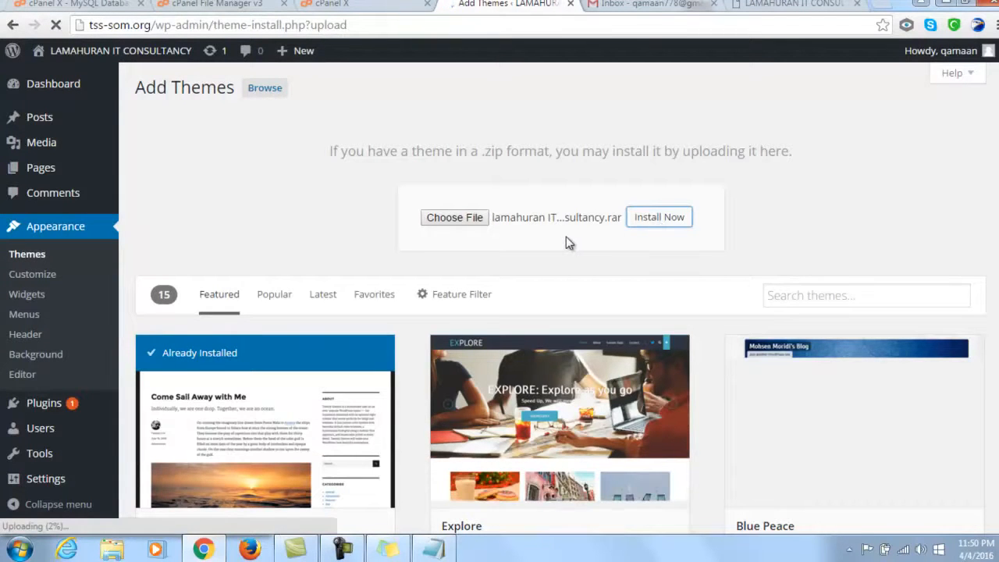
click(356, 541)
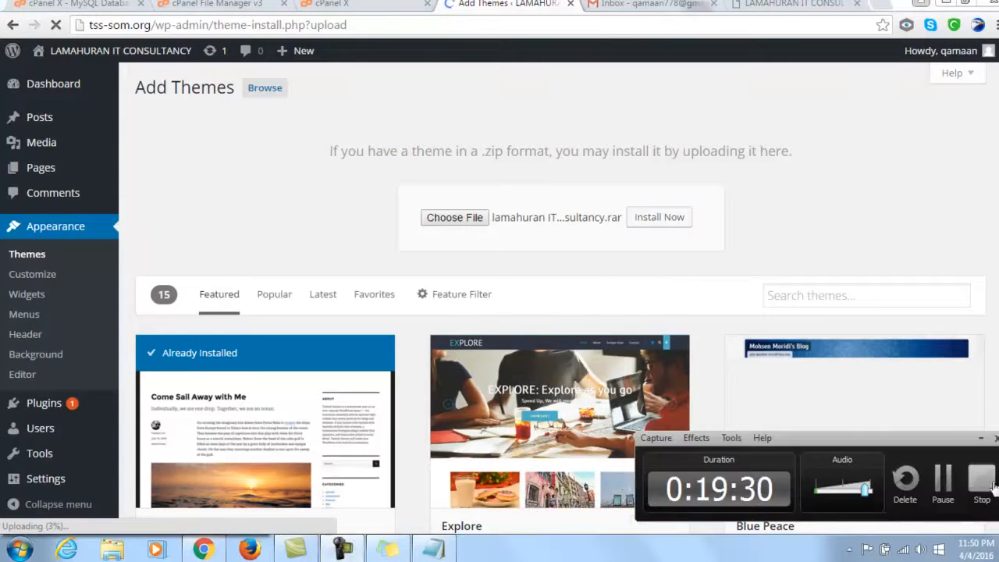
click(943, 488)
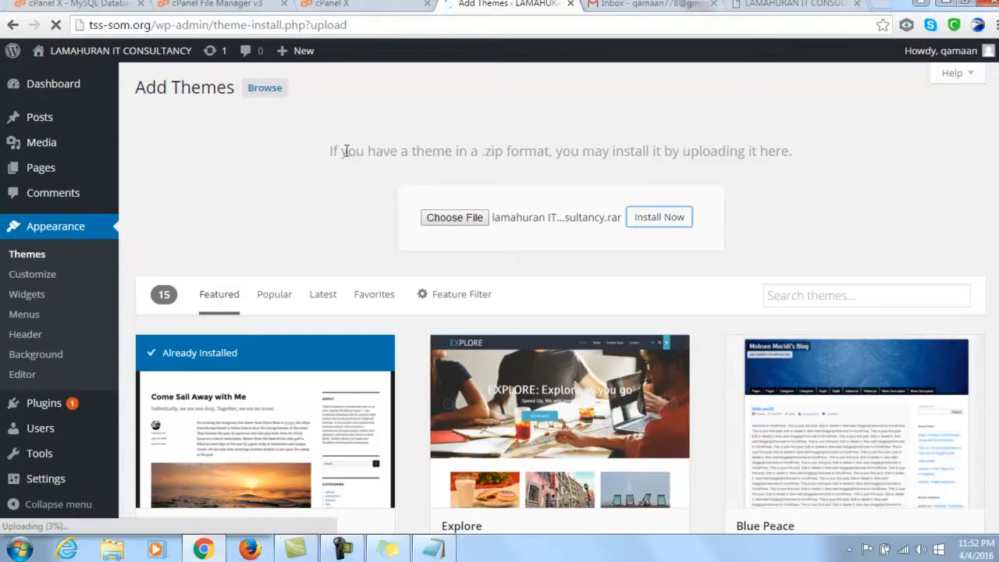
drag(342, 152, 455, 153)
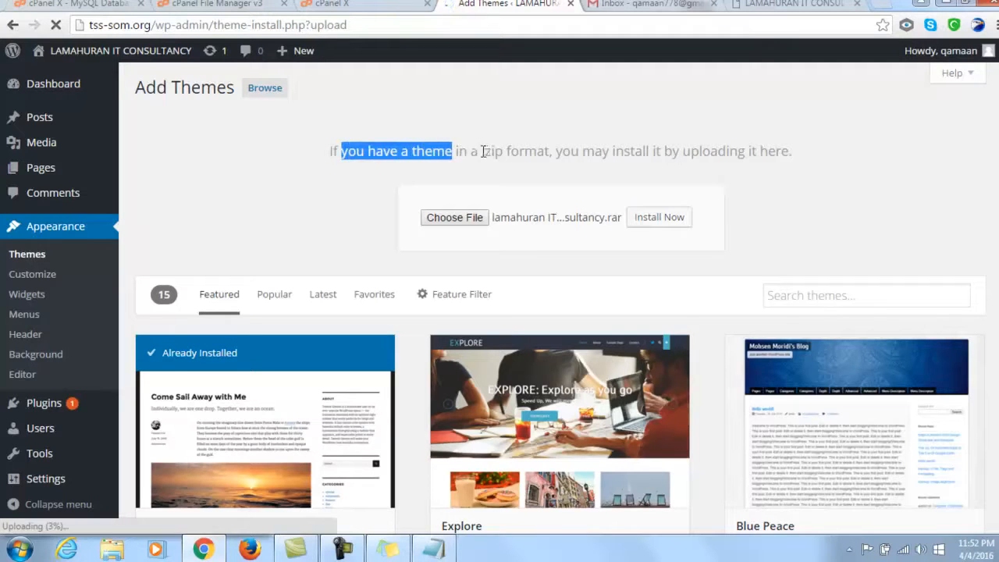
drag(485, 151, 545, 156)
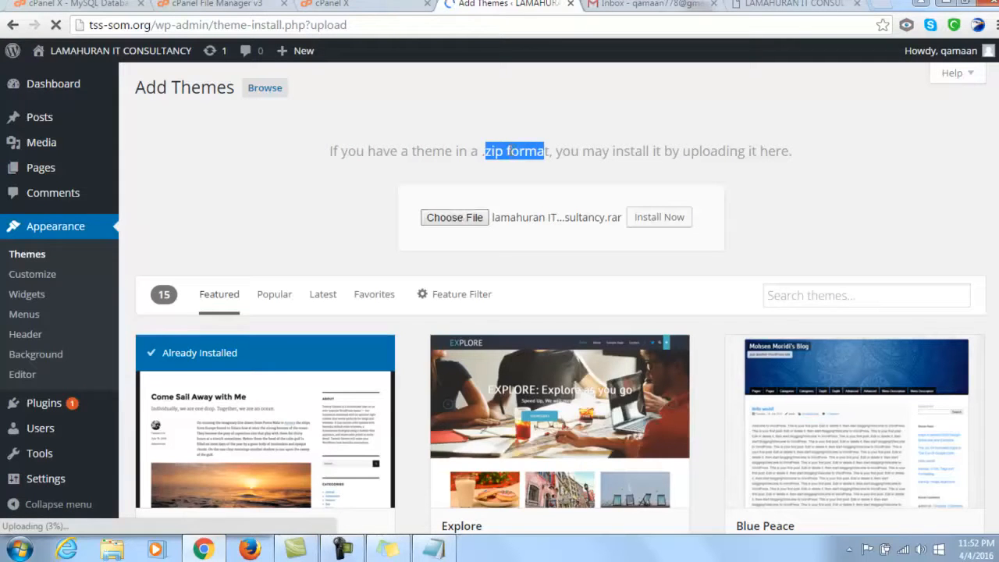
click(537, 166)
drag(485, 153, 526, 156)
drag(561, 154, 783, 153)
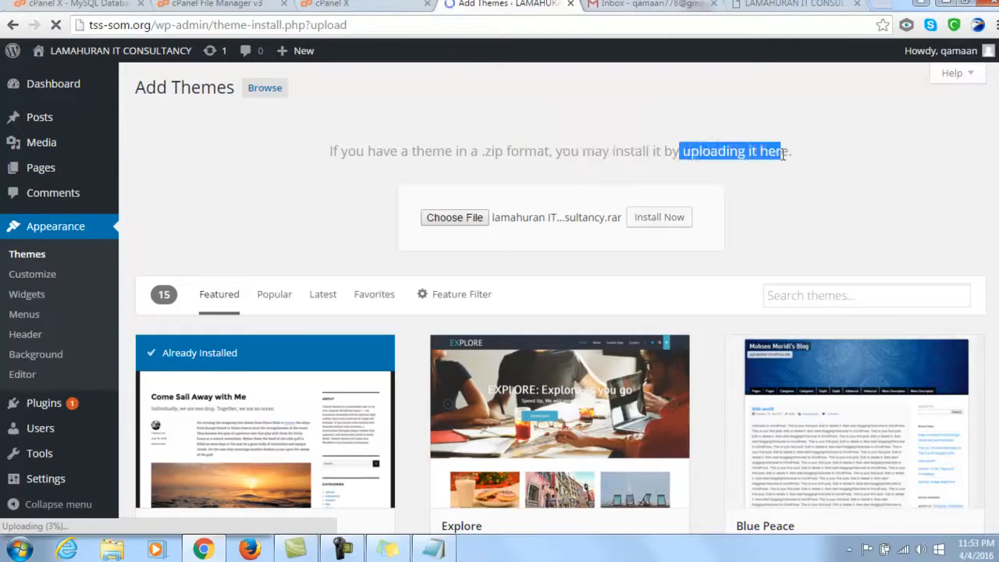
drag(491, 153, 510, 153)
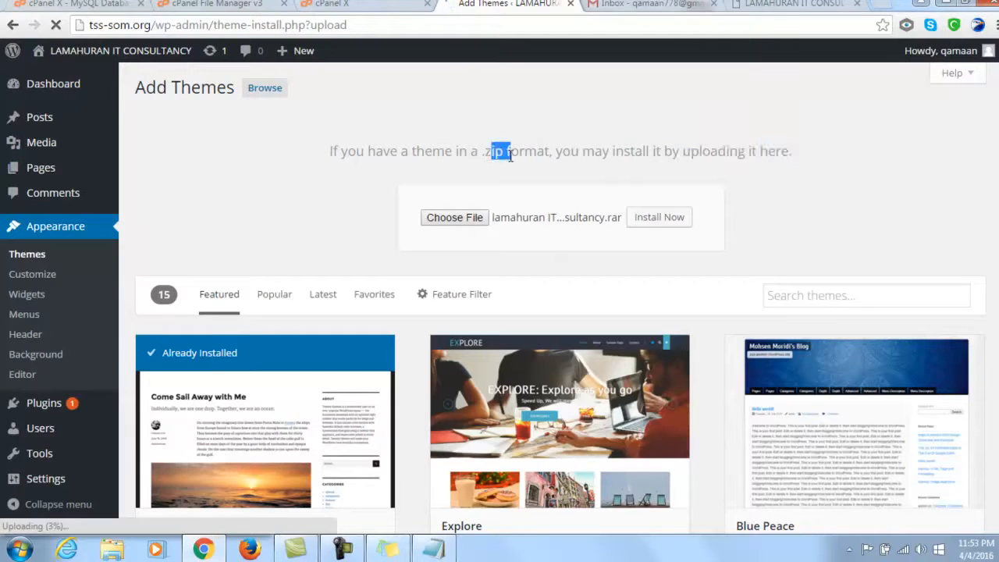
Wait for the upload to finish and find LAMHURAN IT CONSULTANCY in the Themes list.
click(777, 151)
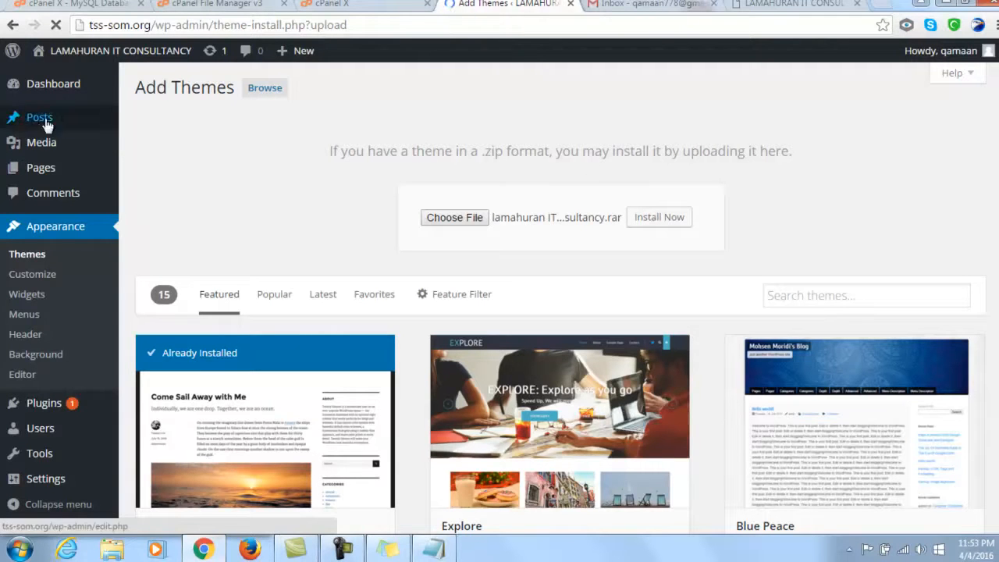
mouse_move(43, 100)
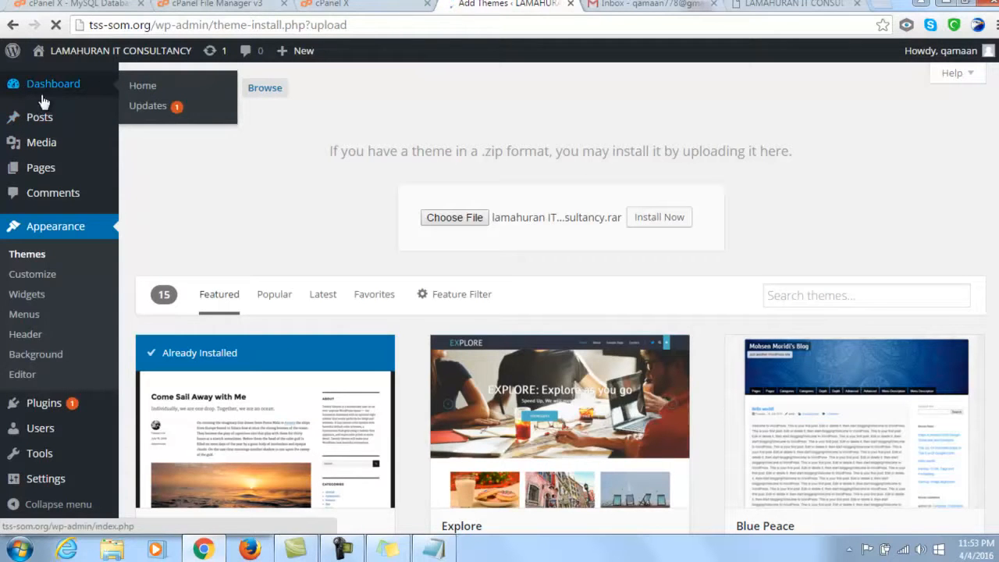
mouse_move(63, 126)
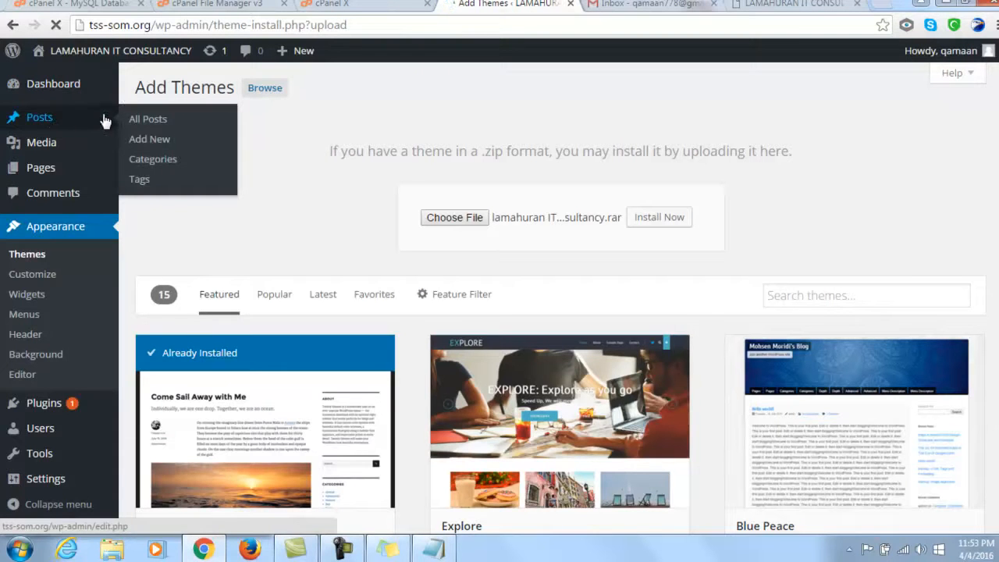
mouse_move(38, 151)
mouse_move(115, 172)
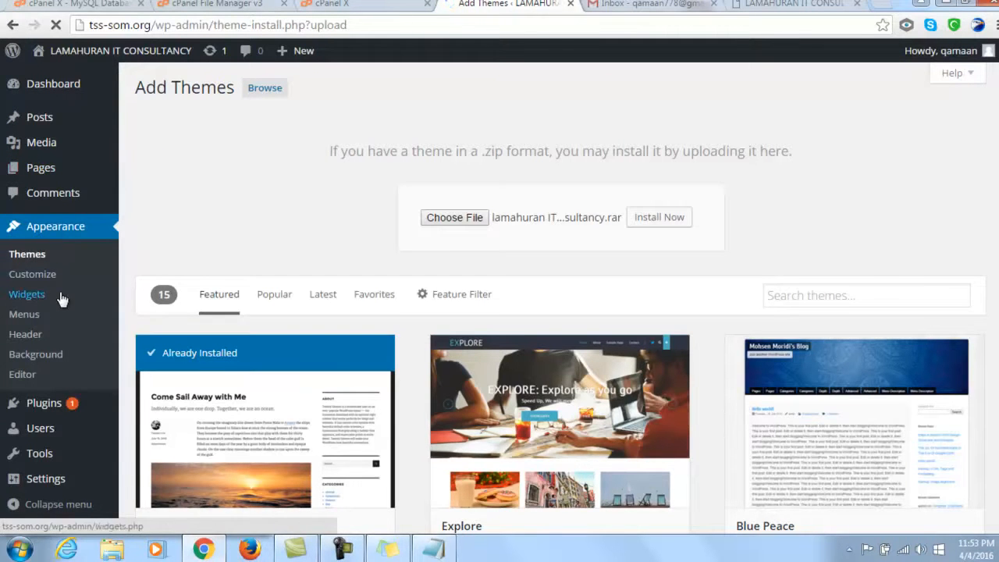
scroll(36, 437, down, 3)
mouse_move(45, 412)
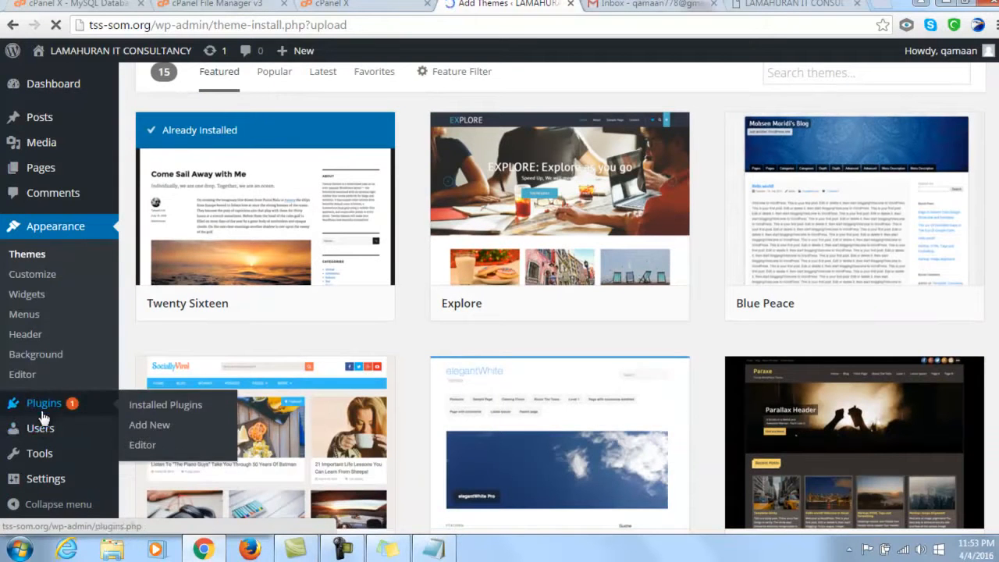
mouse_move(43, 431)
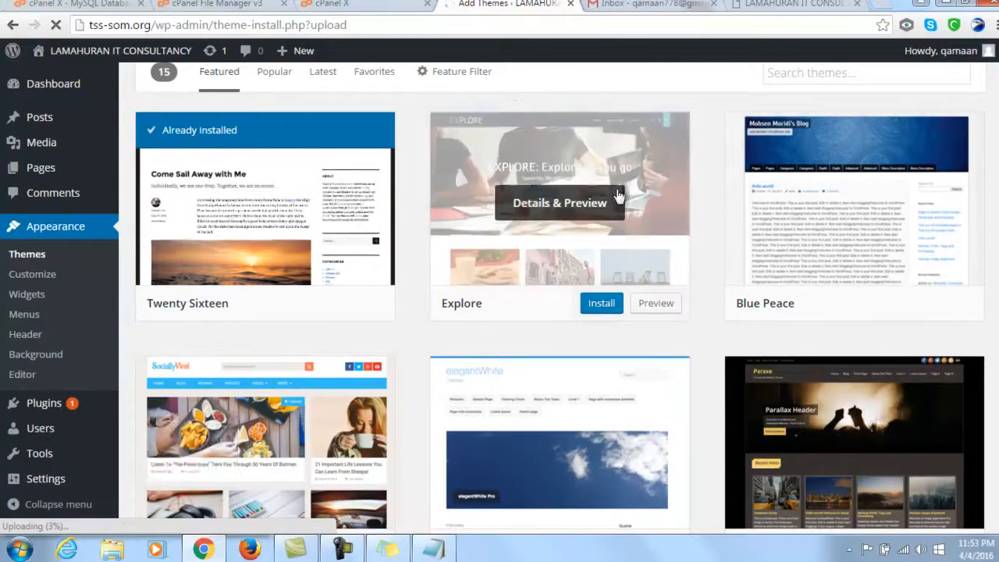
scroll(624, 189, up, 3)
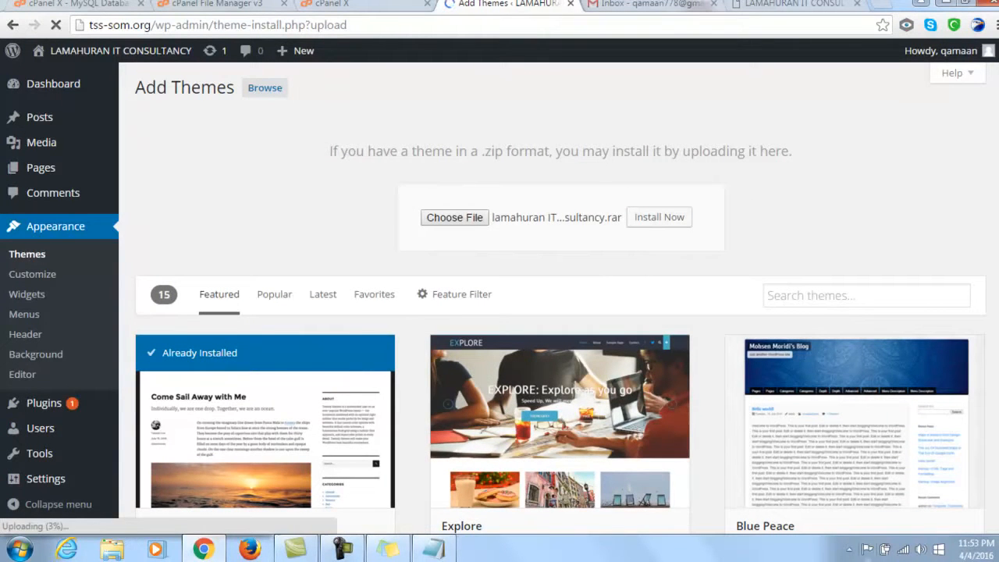
click(342, 550)
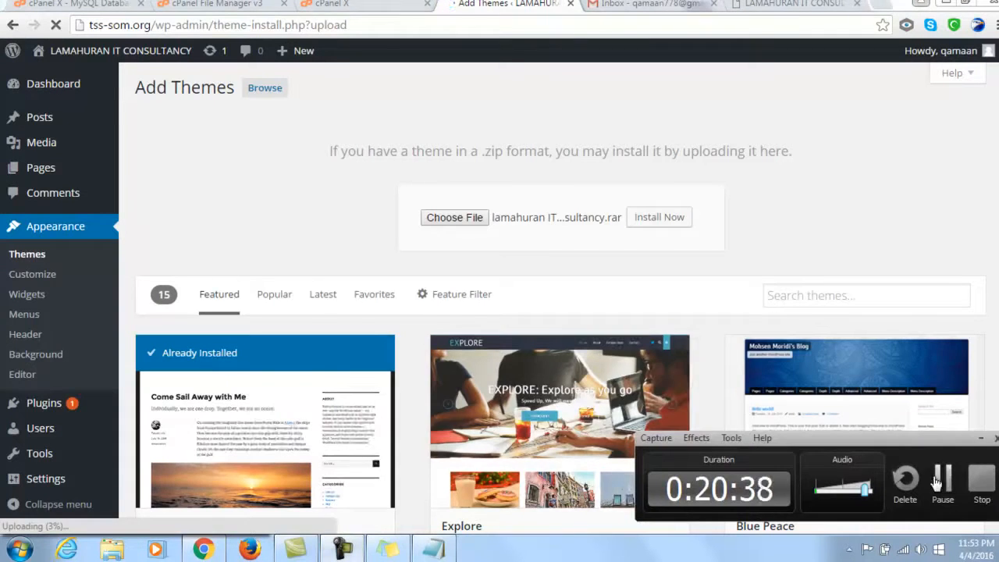
click(951, 508)
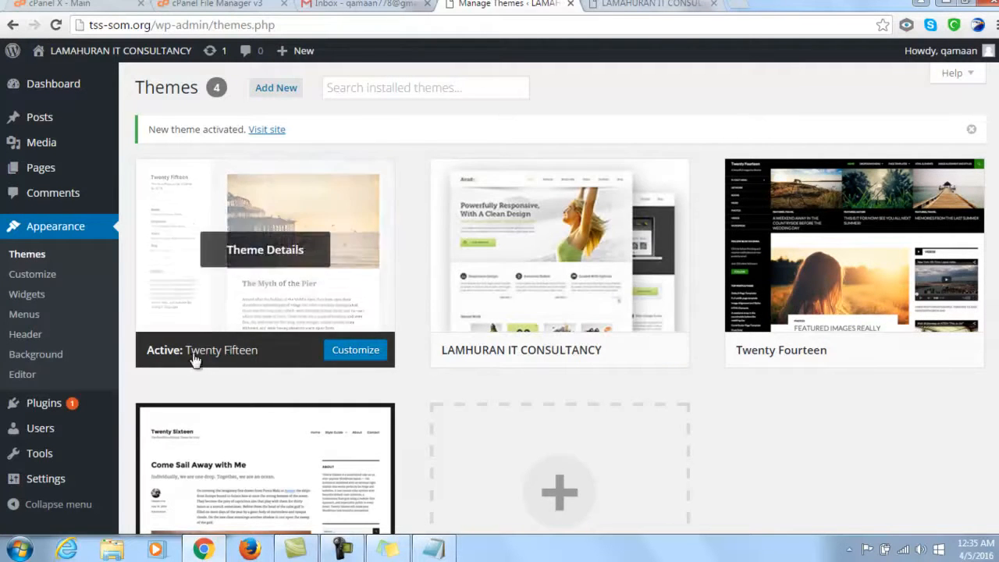
Glance at the live site tab, then go back to the Themes admin page.
click(631, 5)
scroll(532, 289, down, 6)
scroll(532, 289, up, 5)
click(511, 4)
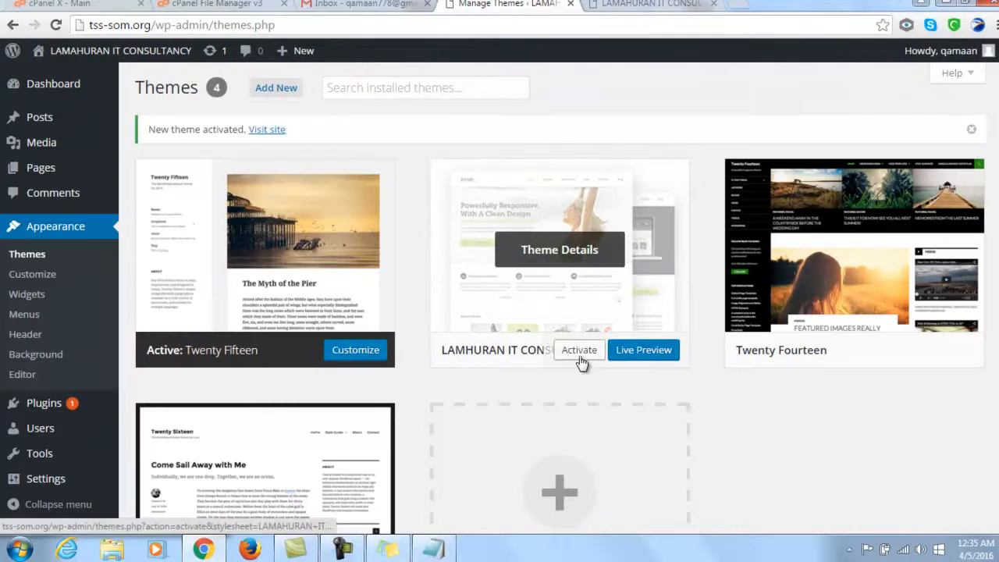
Activate the LAMAHURAN IT CONSULTANCY theme and switch to the live site tab.
click(577, 359)
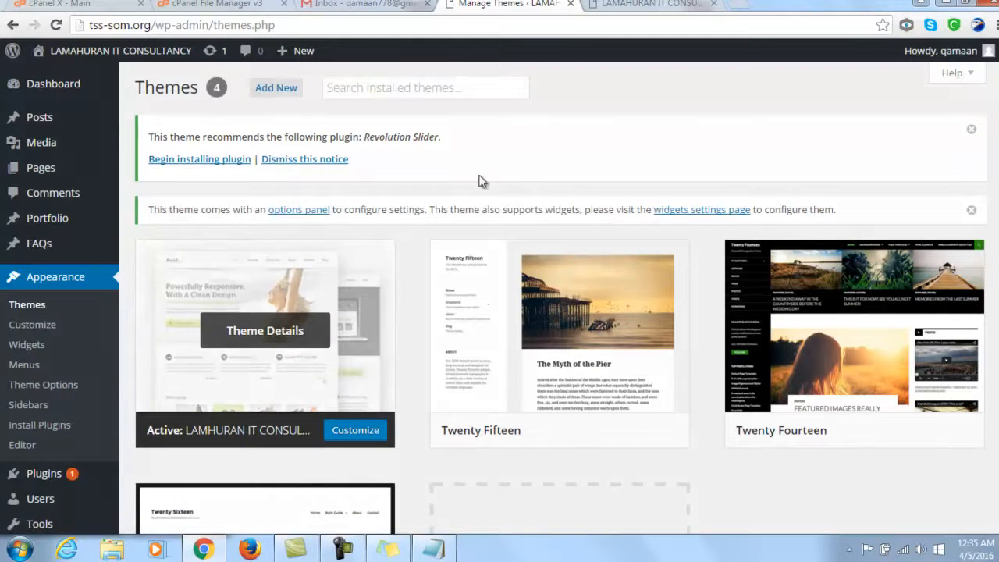
mouse_move(6, 212)
mouse_move(48, 139)
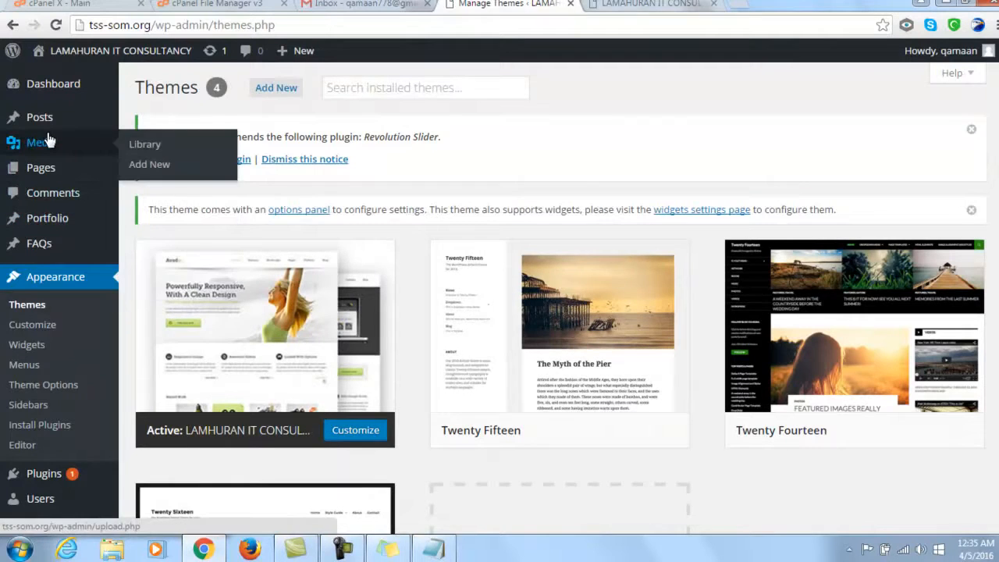
click(672, 4)
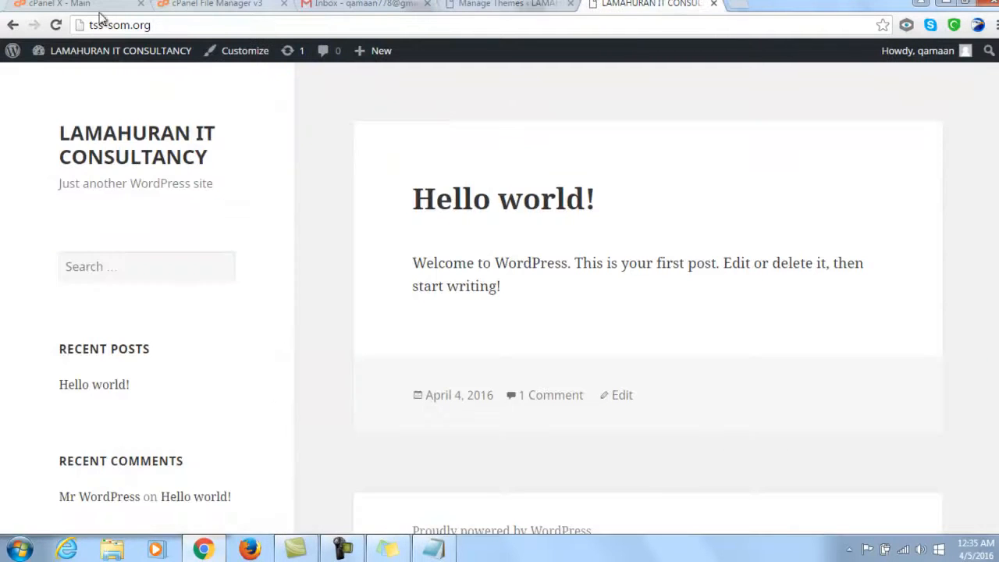
Reload tss-som.org to view the Avada-style layout, then return to the Themes tab.
click(56, 28)
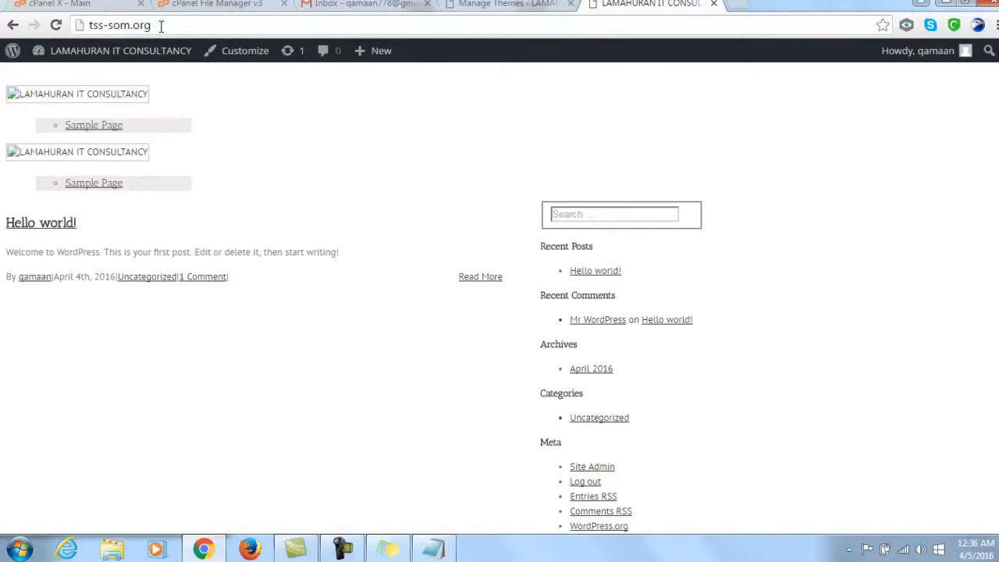
click(56, 25)
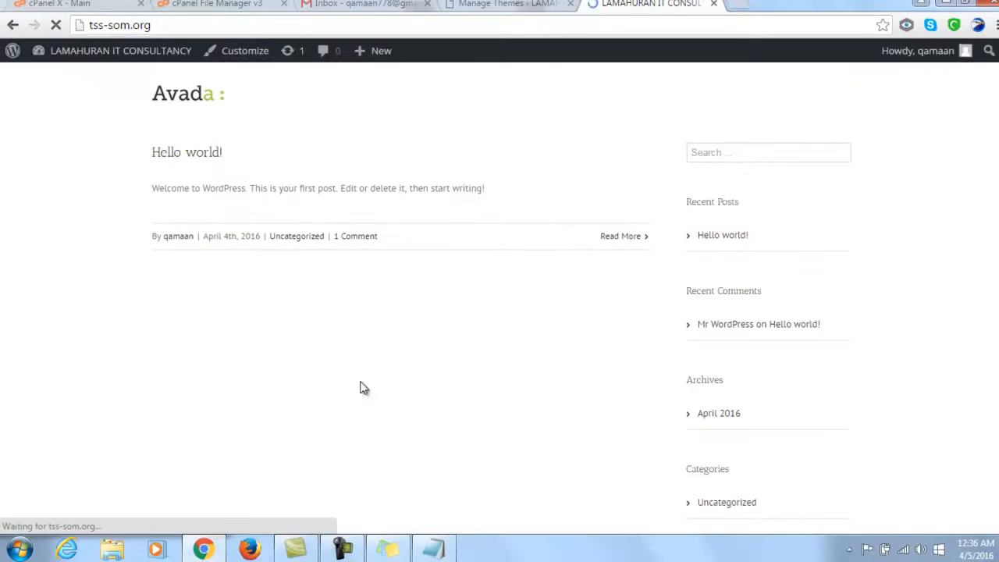
drag(998, 265, 998, 470)
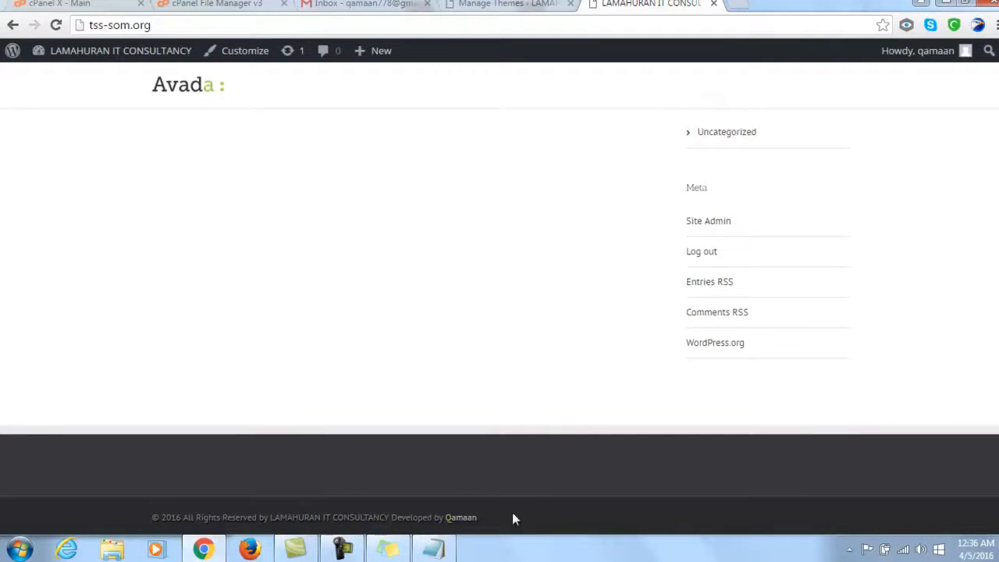
scroll(529, 485, up, 5)
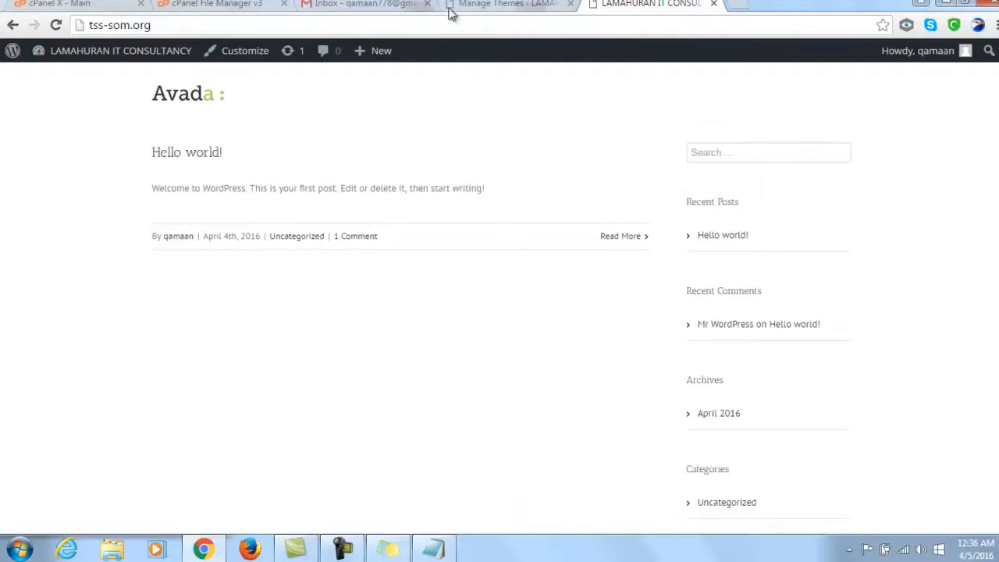
click(521, 5)
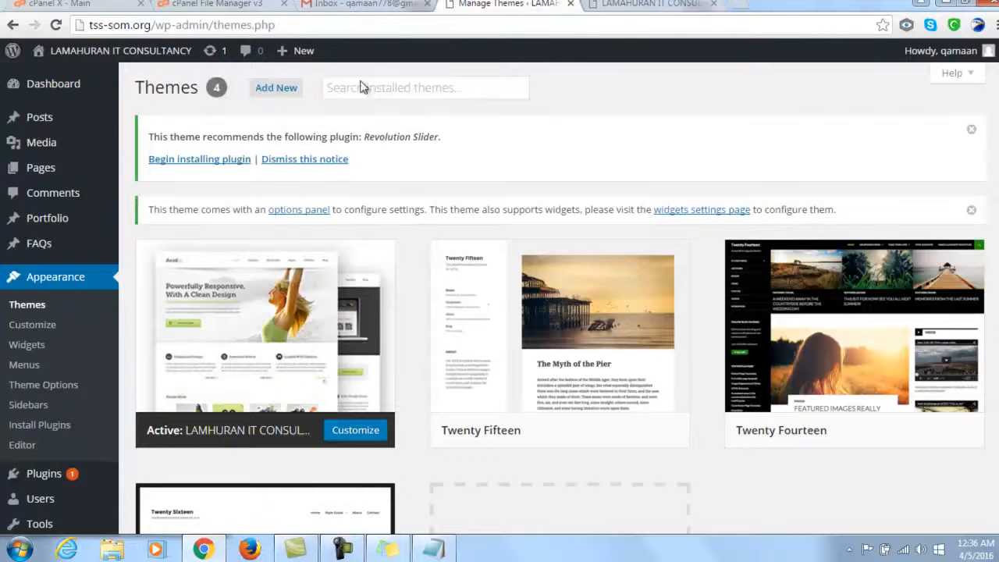
Create and publish a new page titled Home.
click(46, 173)
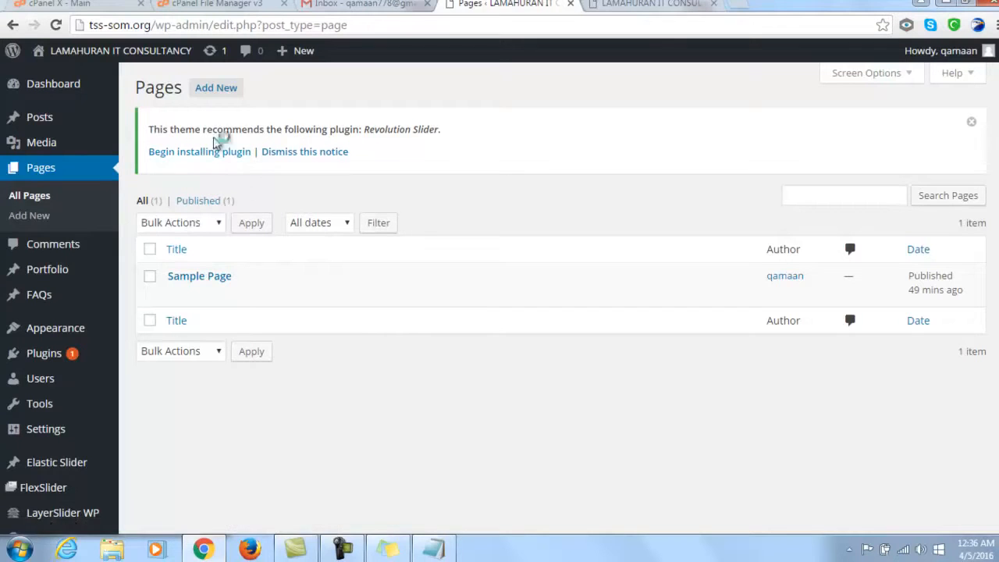
click(222, 90)
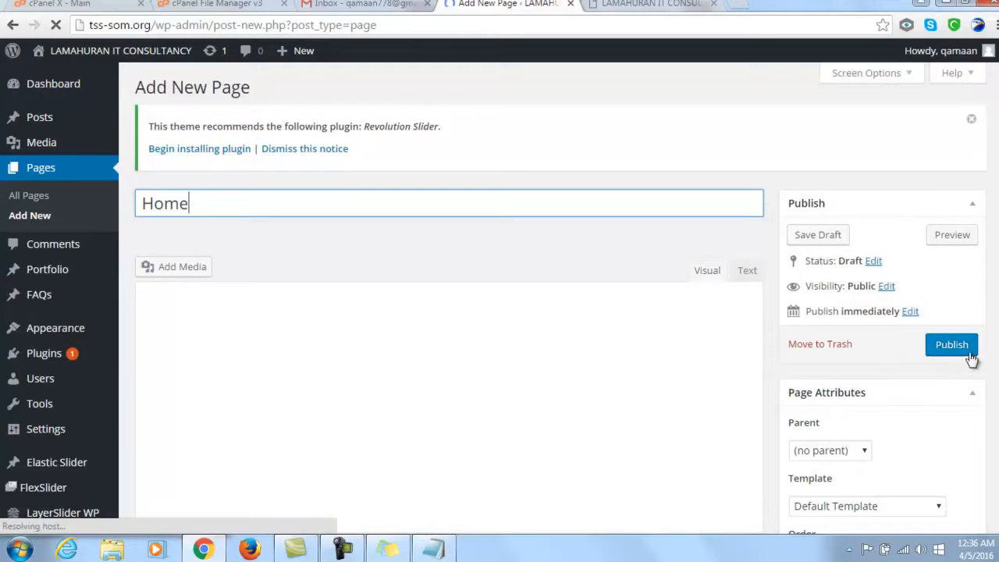
click(971, 352)
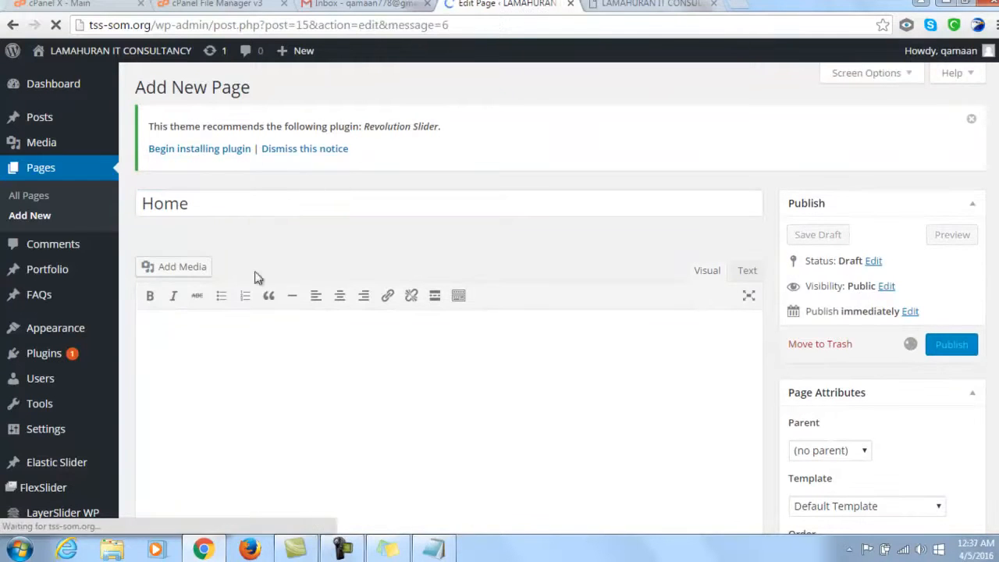
Create and publish a second page titled About.
click(247, 164)
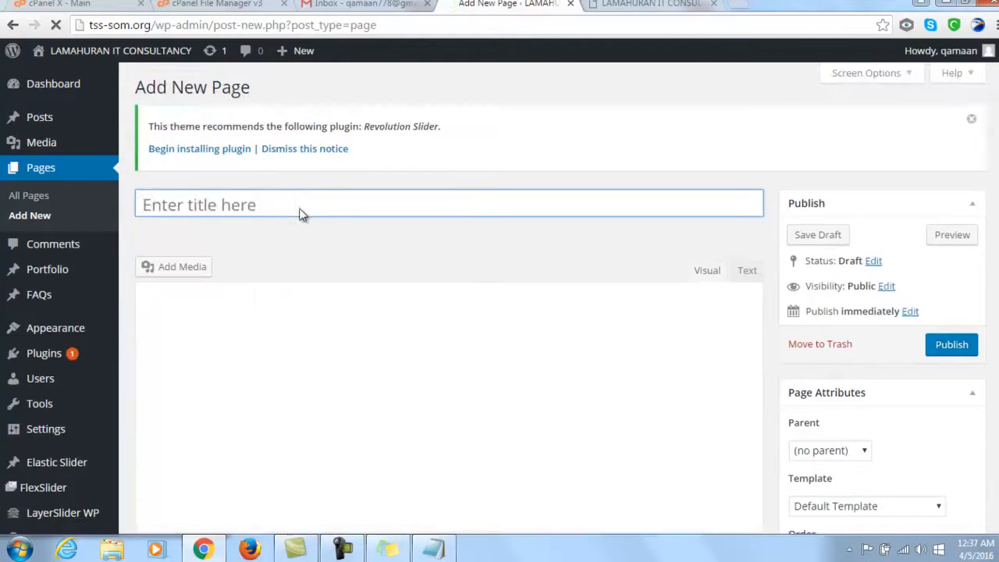
text(About)
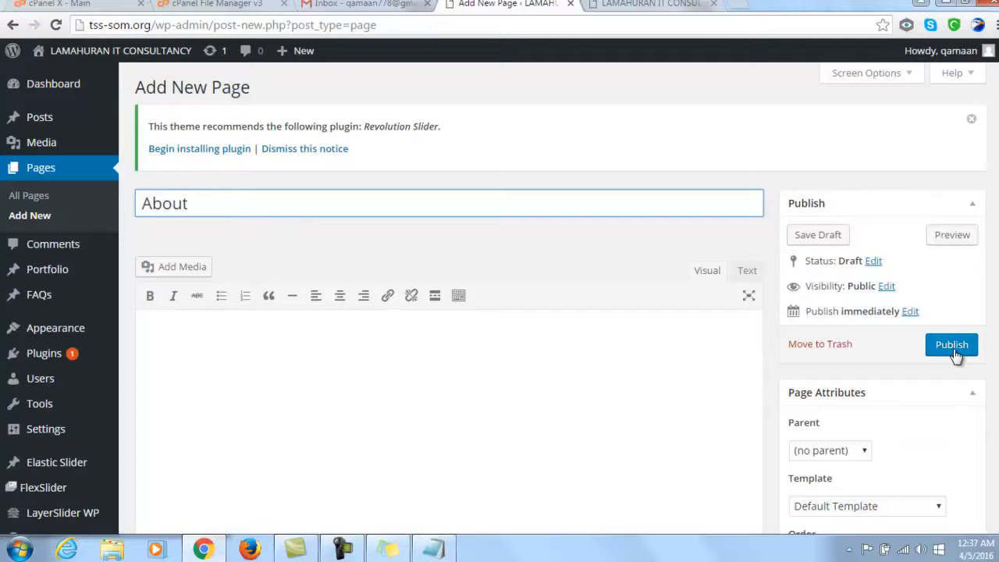
click(954, 347)
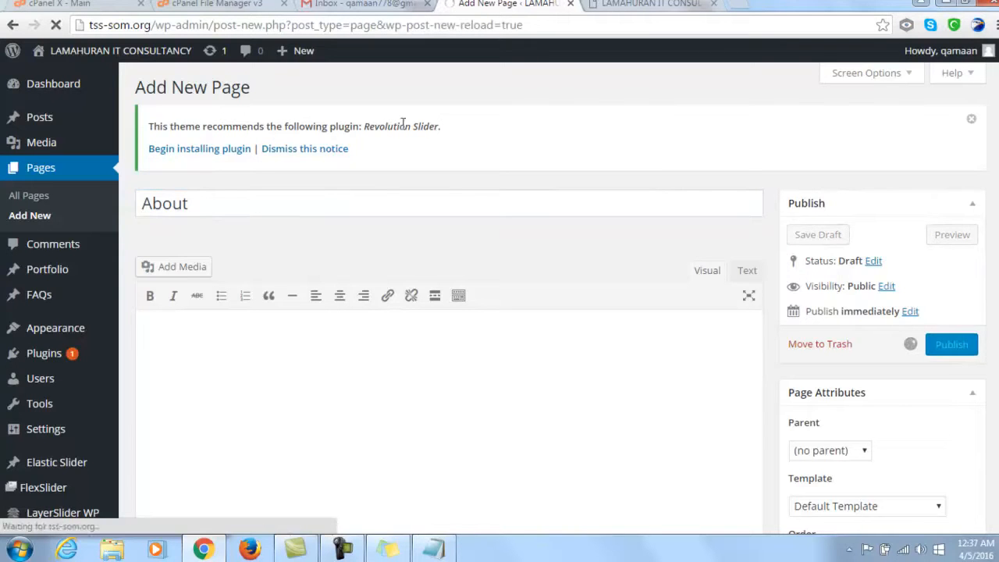
Create and publish a new page titled 'Casharo'.
click(252, 160)
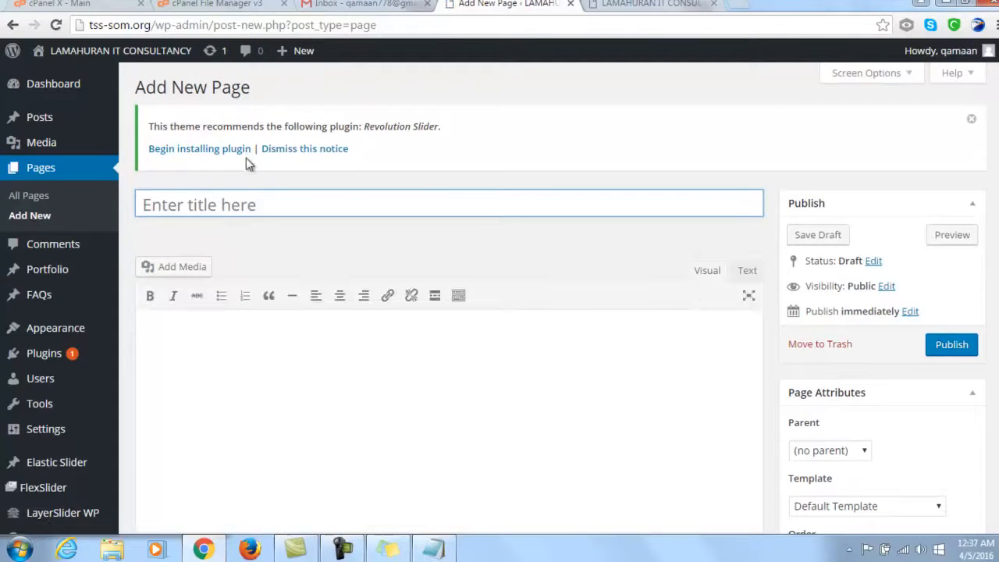
text(Cash)
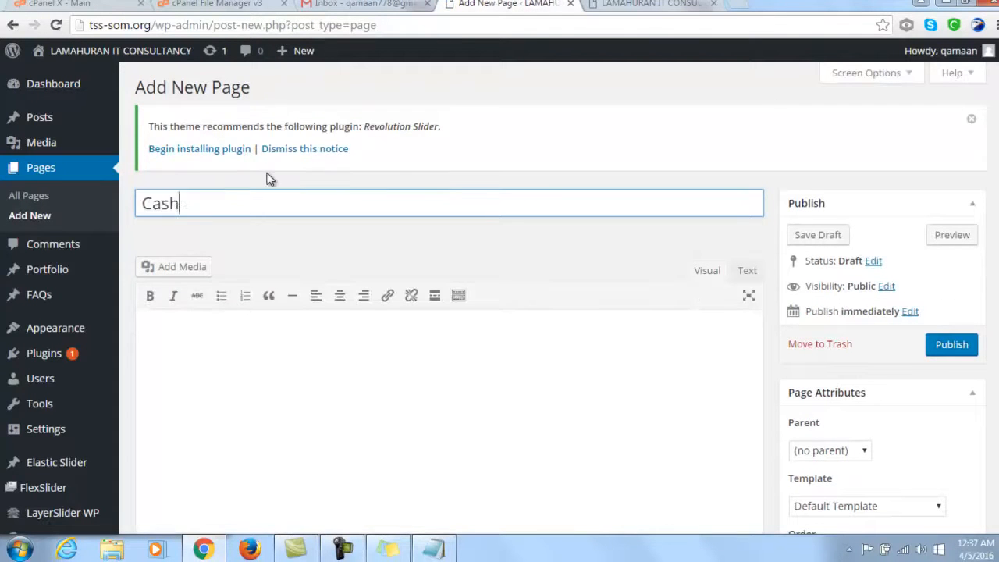
text(aro)
click(962, 345)
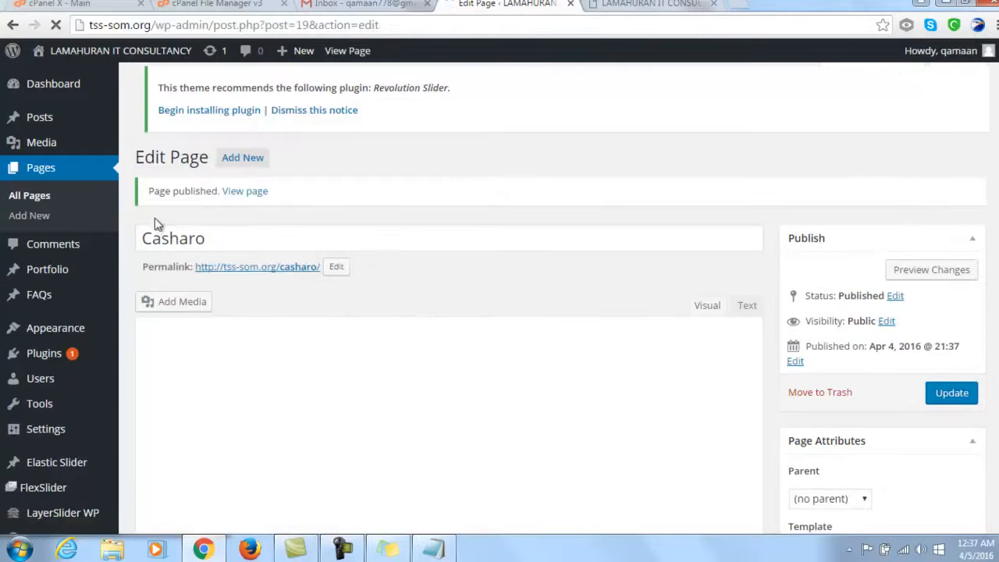
Create and publish the 'Contact us' page, then return to the All Pages list.
click(245, 159)
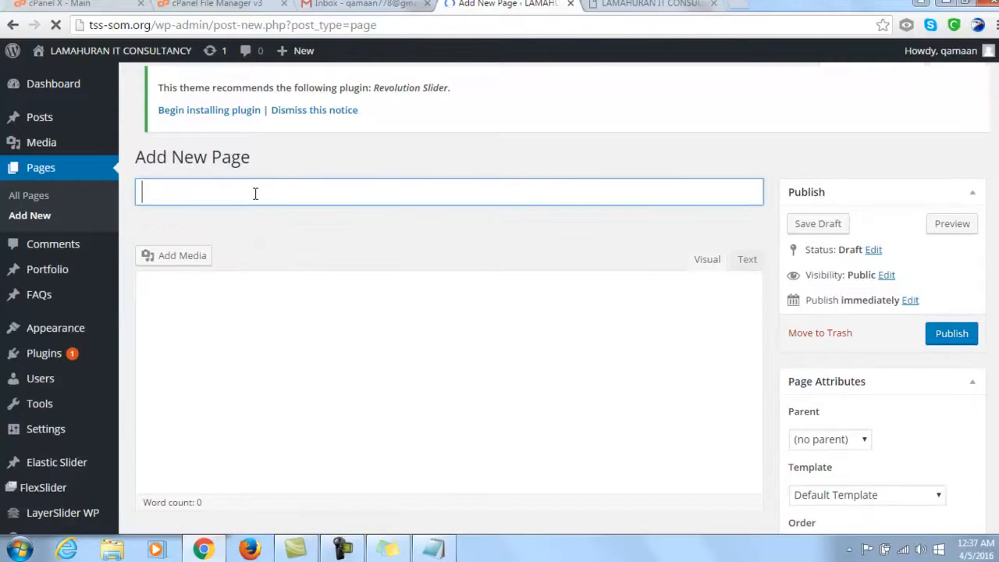
text(Co)
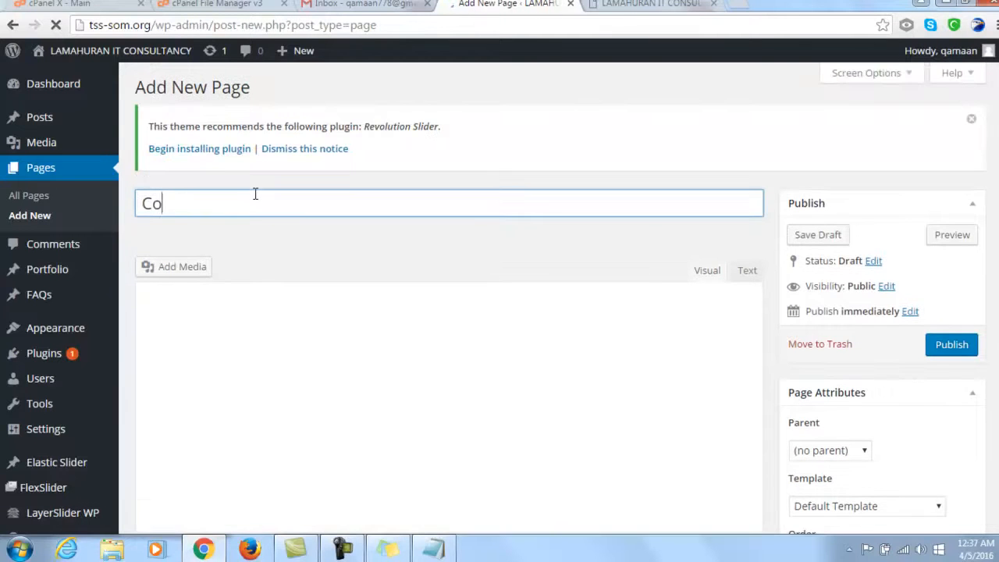
text(ntact us)
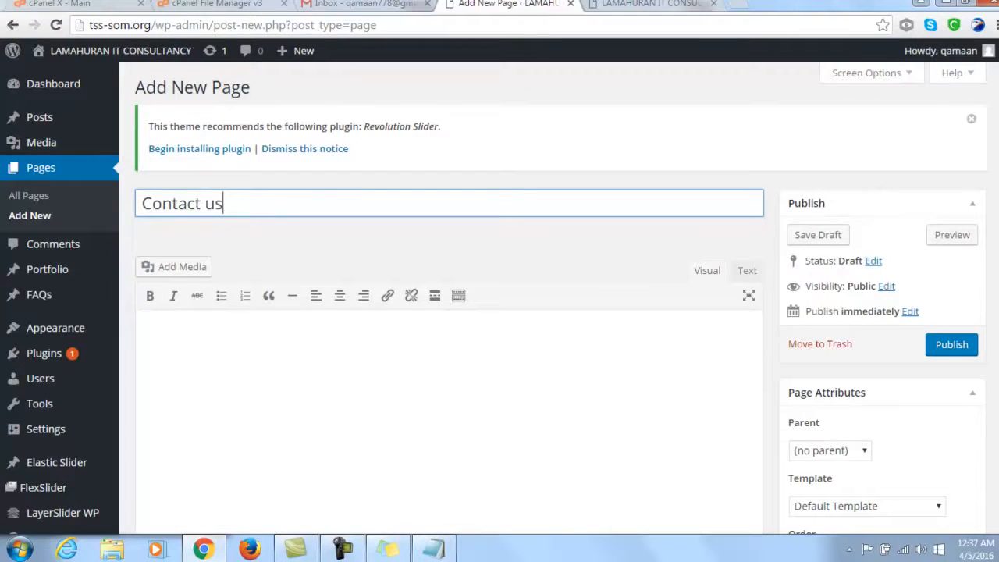
click(973, 351)
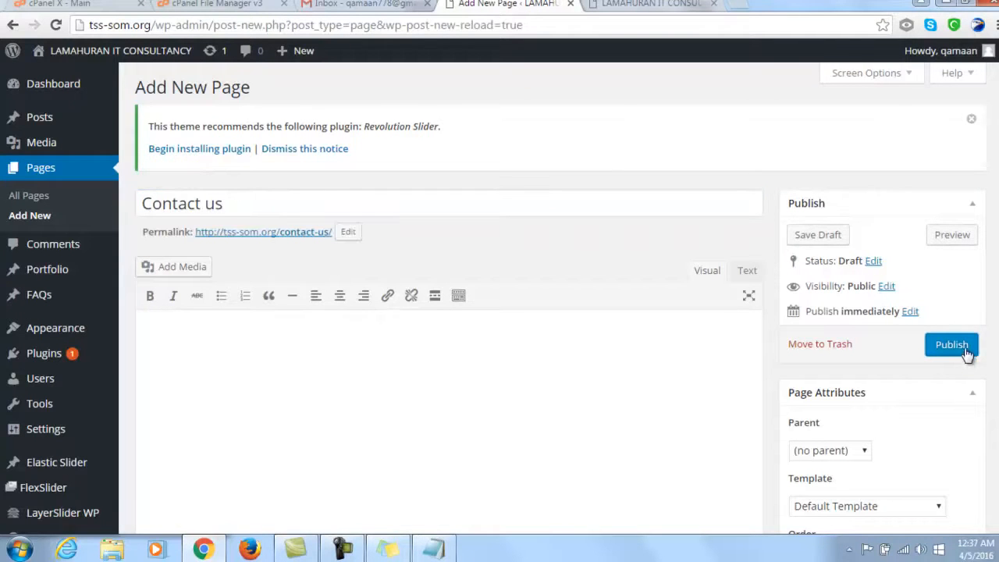
click(968, 352)
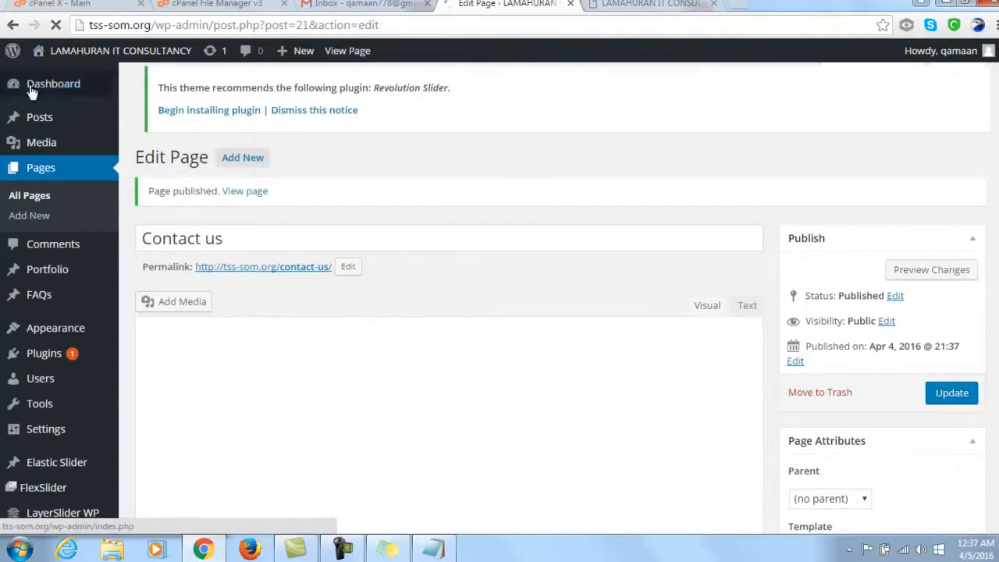
click(57, 176)
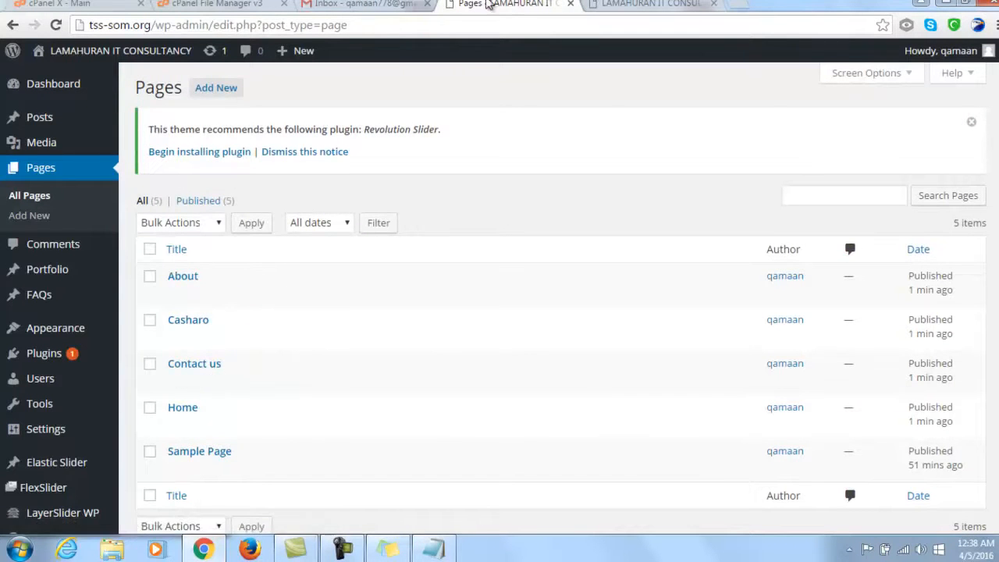
Preview the live site, then go back to the admin and open the Menus screen.
click(654, 4)
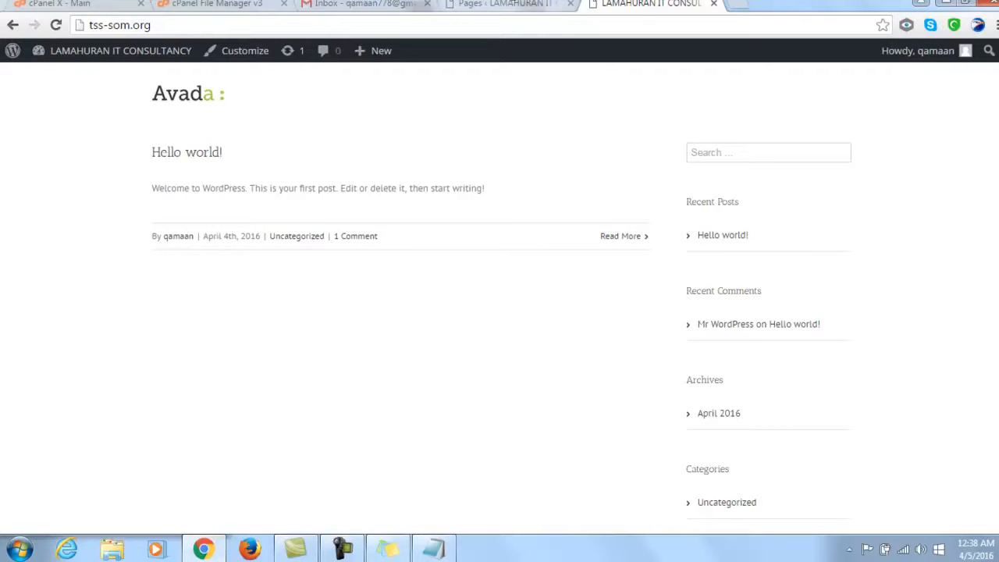
click(469, 5)
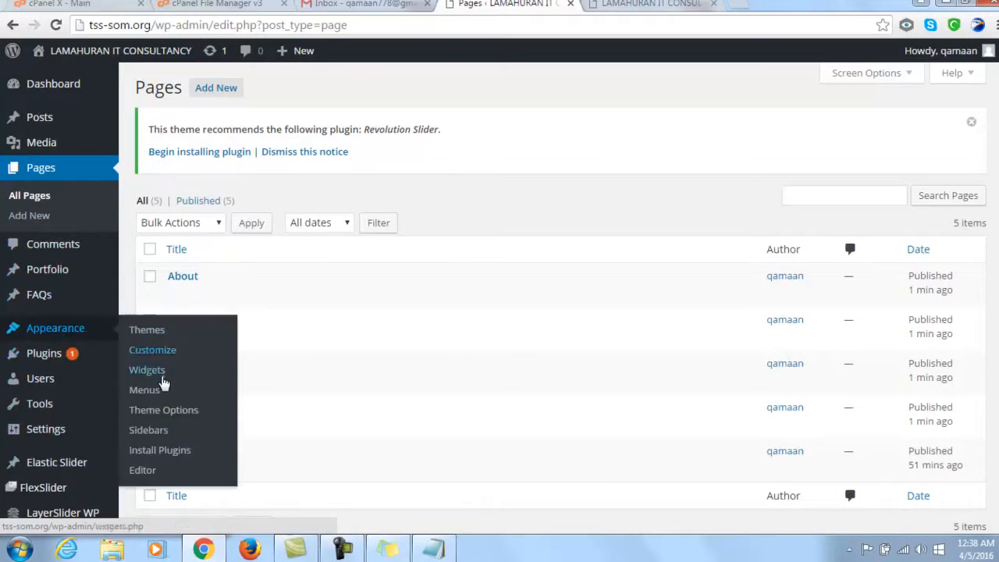
click(144, 393)
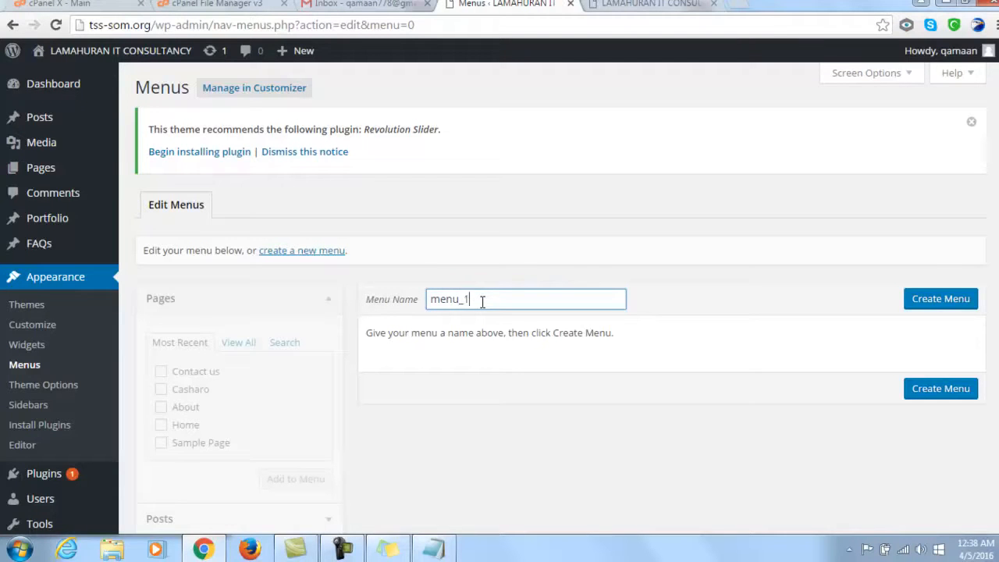
Create menu_1 and add the Contact us, Casharo, About and Home pages to it.
click(937, 303)
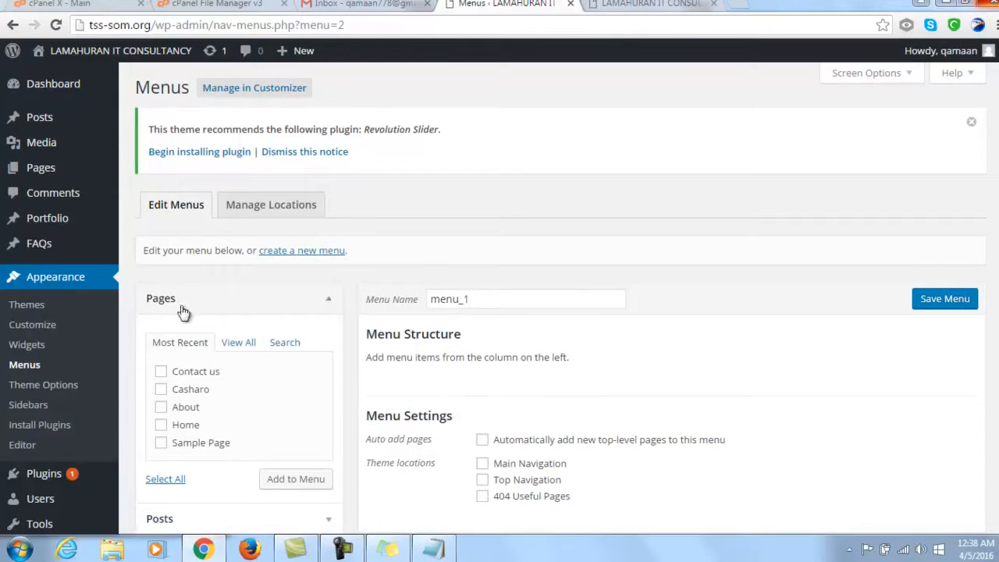
click(161, 372)
click(161, 390)
click(161, 407)
click(162, 426)
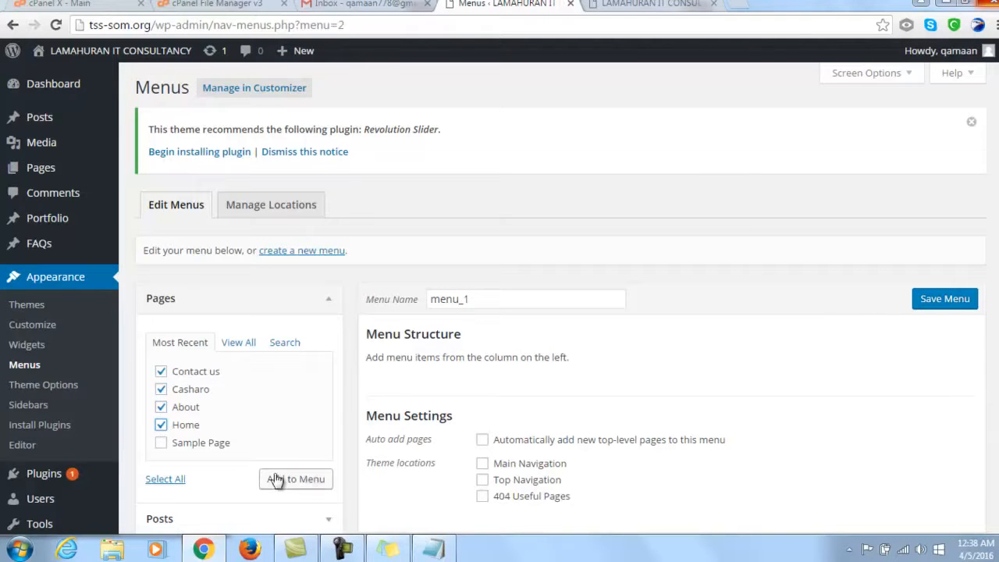
click(303, 482)
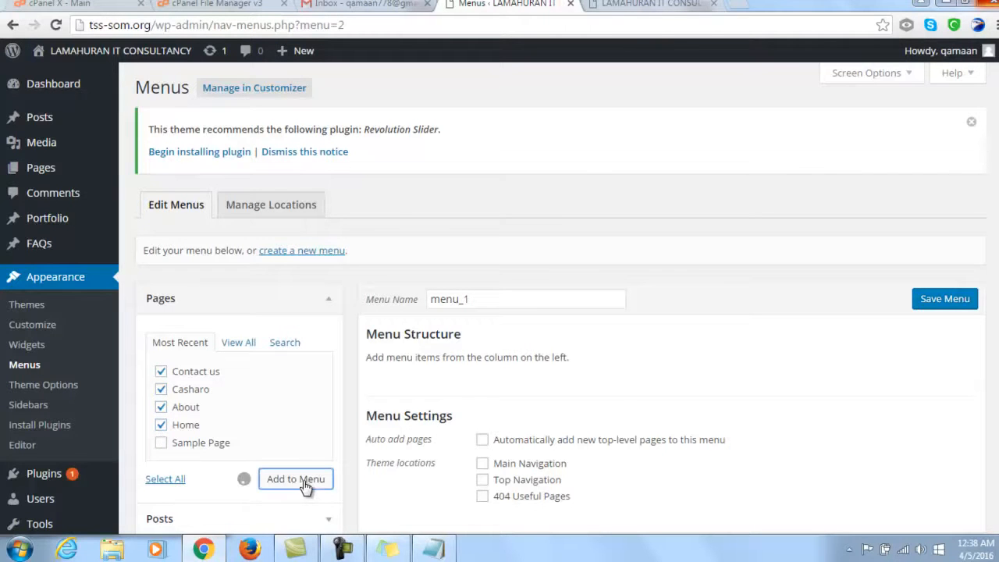
Reorder the menu items to Home, About, Casharo, Contact us and save.
scroll(673, 372, down, 1)
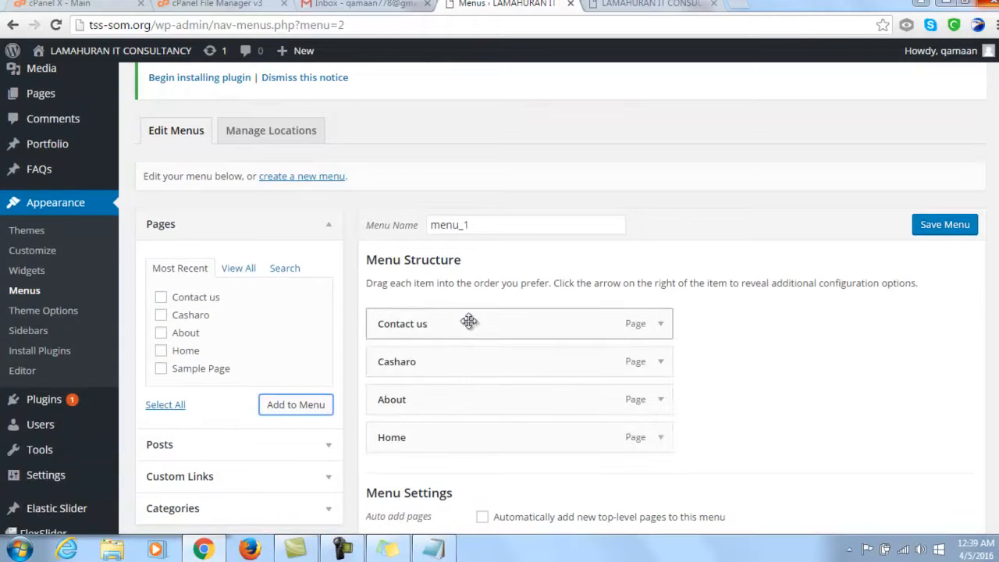
drag(453, 442, 450, 327)
drag(434, 447, 439, 361)
drag(443, 446, 433, 402)
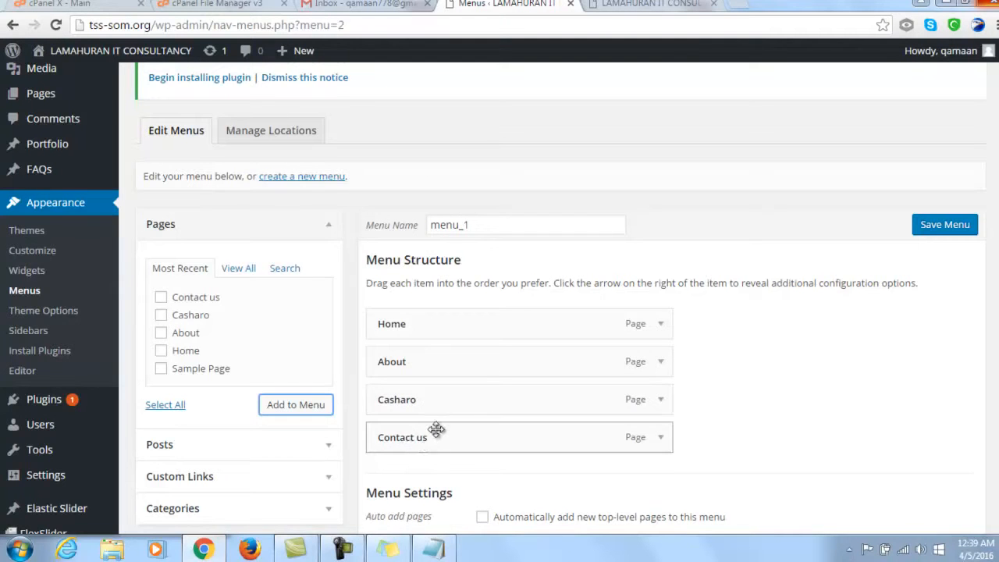
click(947, 231)
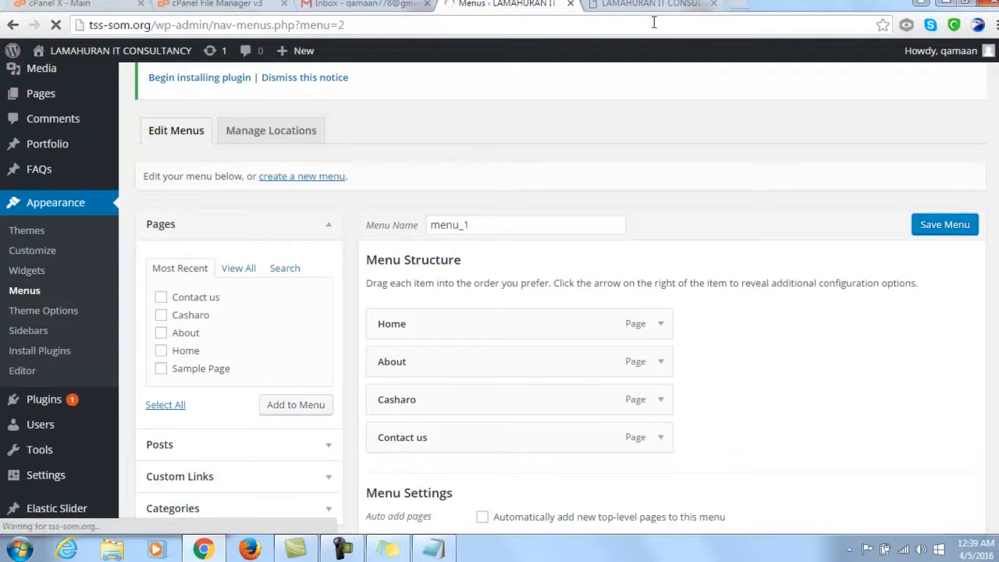
Assign menu_1 to the Main Navigation location and save the menu.
scroll(595, 398, down, 3)
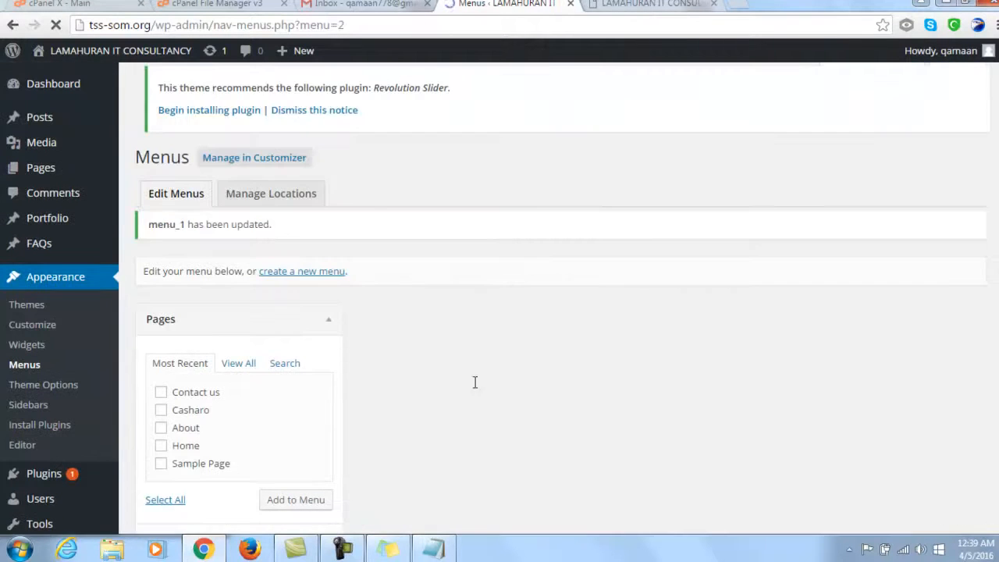
scroll(530, 375, down, 3)
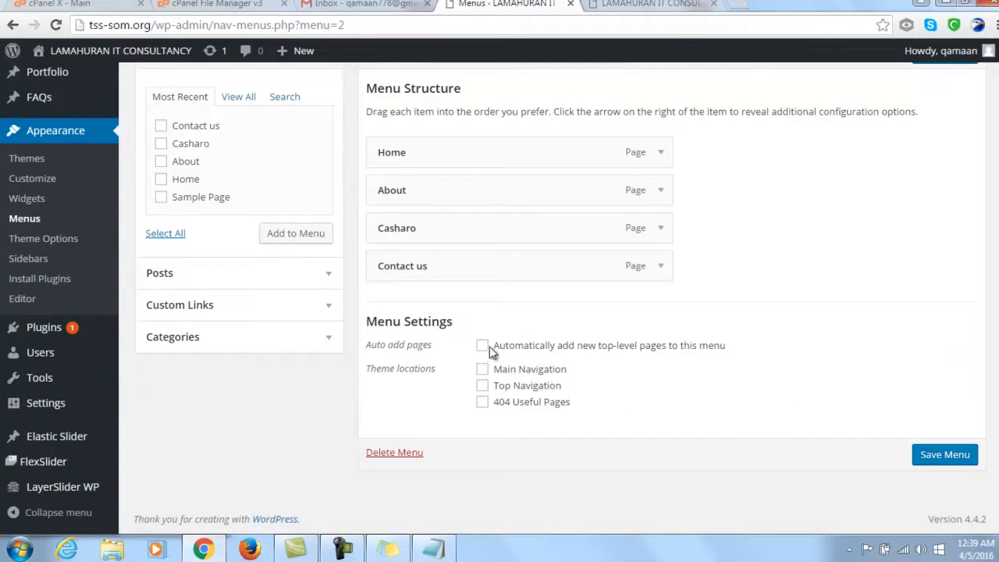
click(484, 372)
click(944, 455)
click(611, 4)
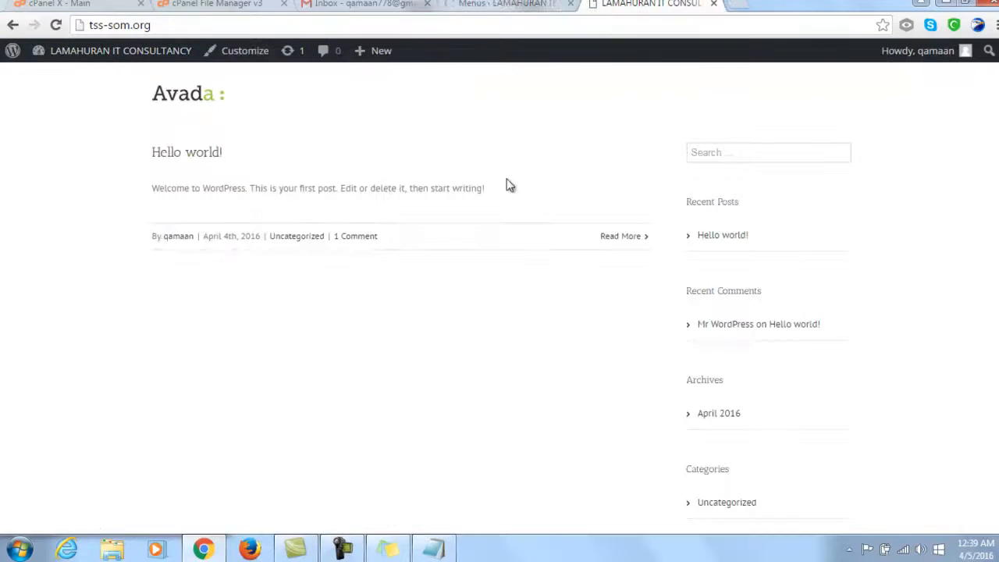
click(199, 101)
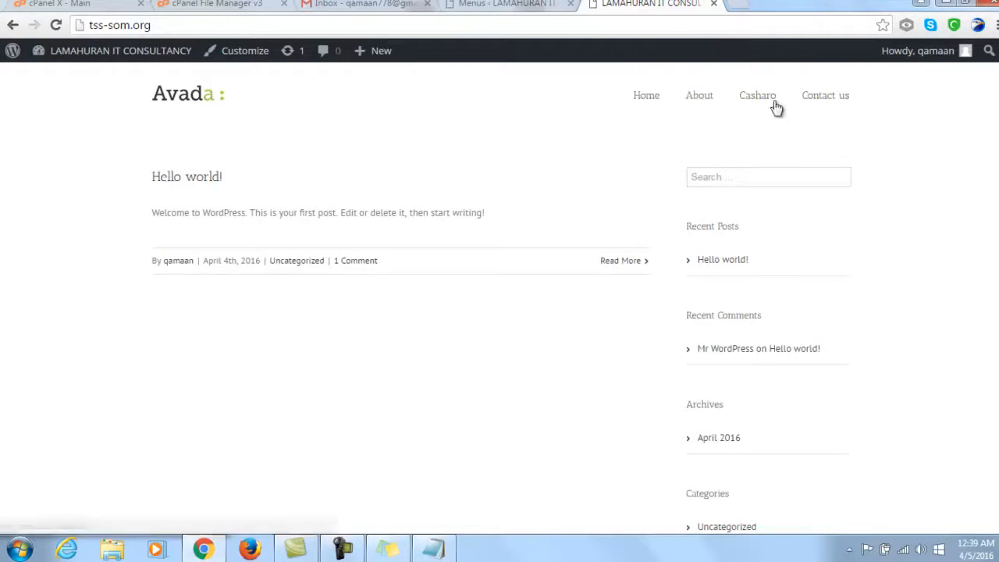
click(473, 7)
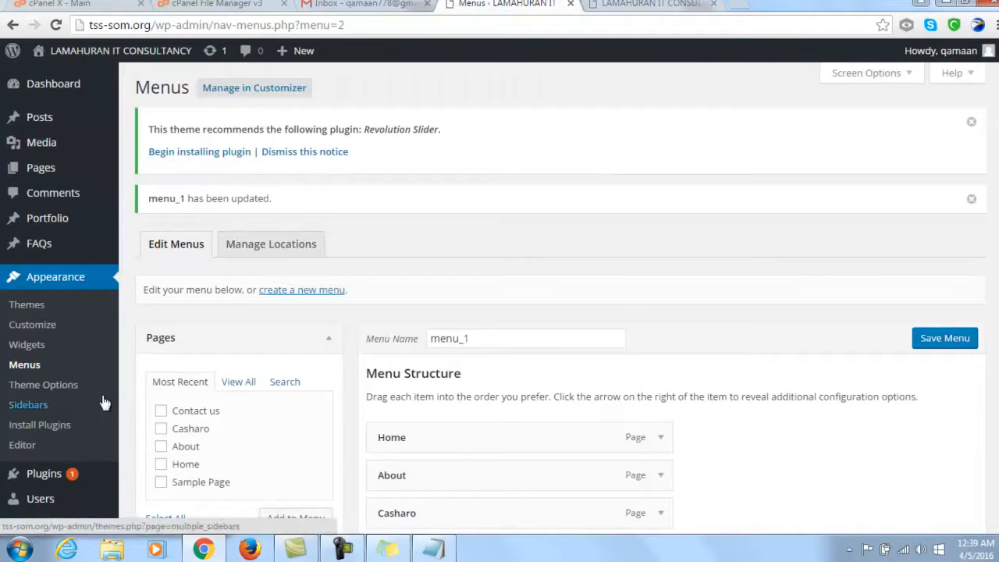
Install and activate the Revolution Slider plugin from the required-plugins installer.
click(206, 160)
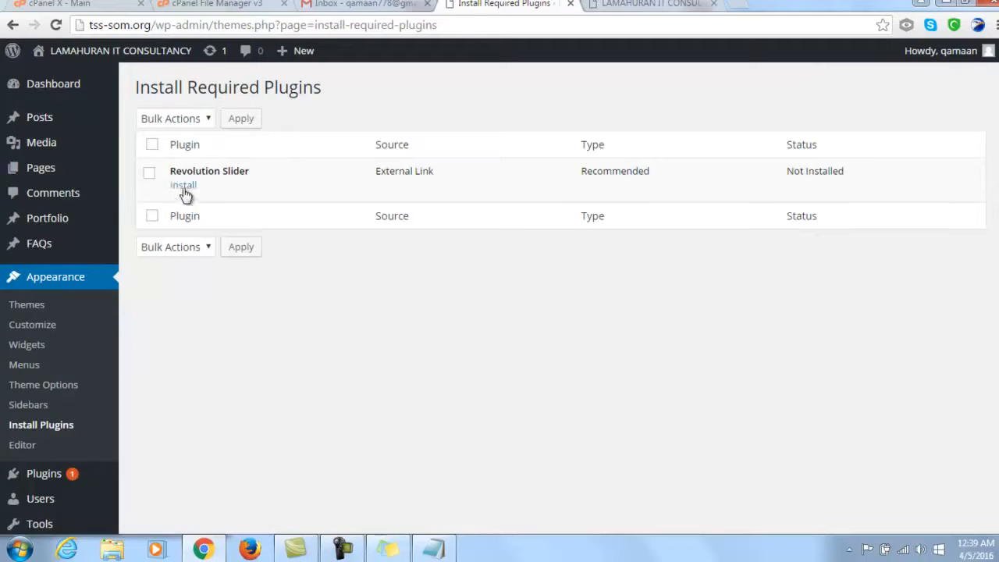
click(185, 188)
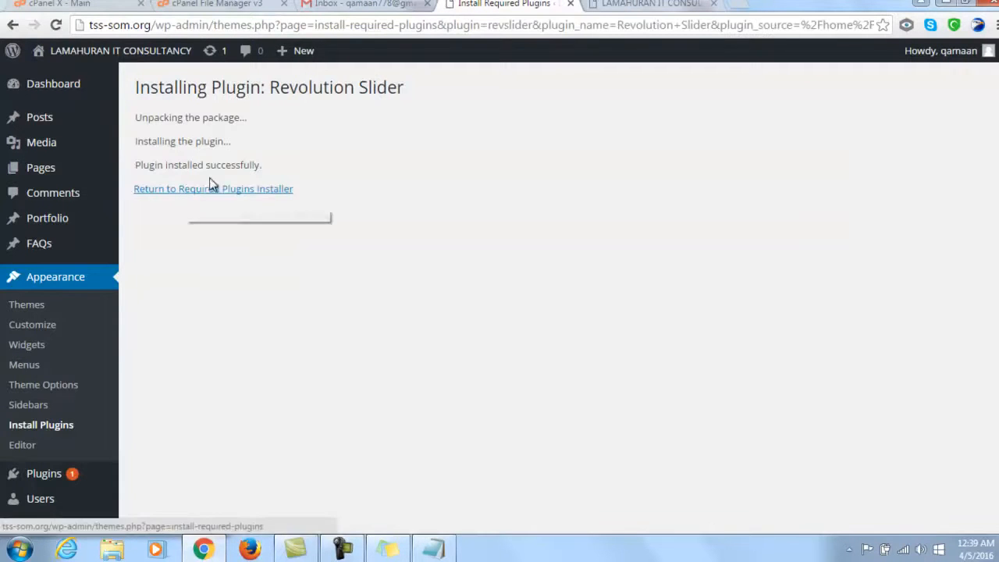
click(183, 193)
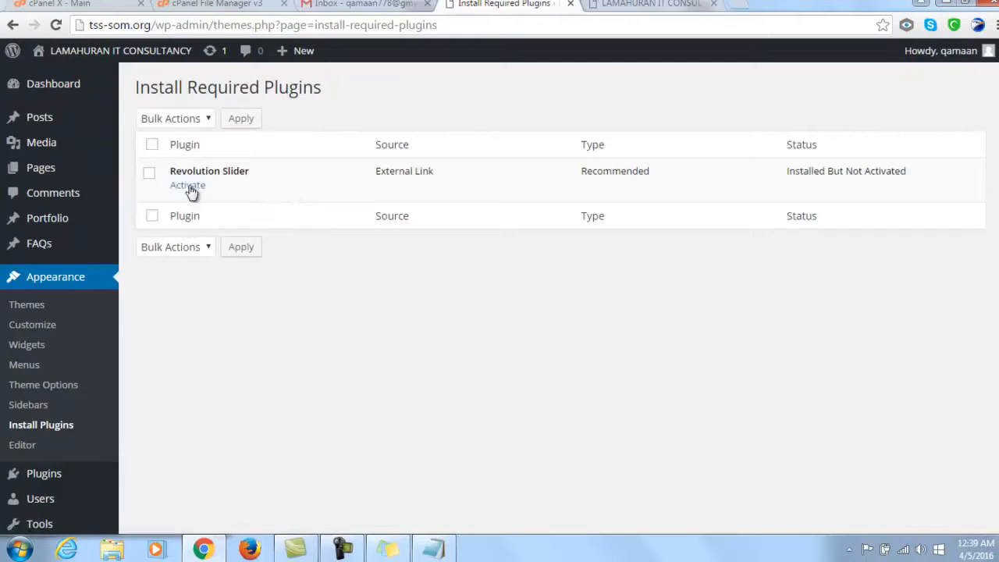
click(197, 191)
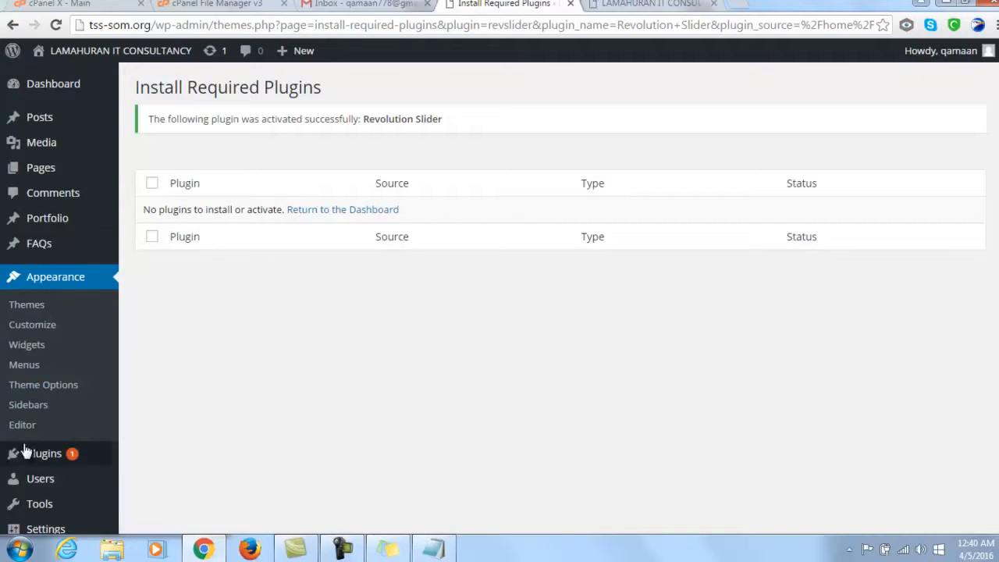
scroll(93, 461, down, 2)
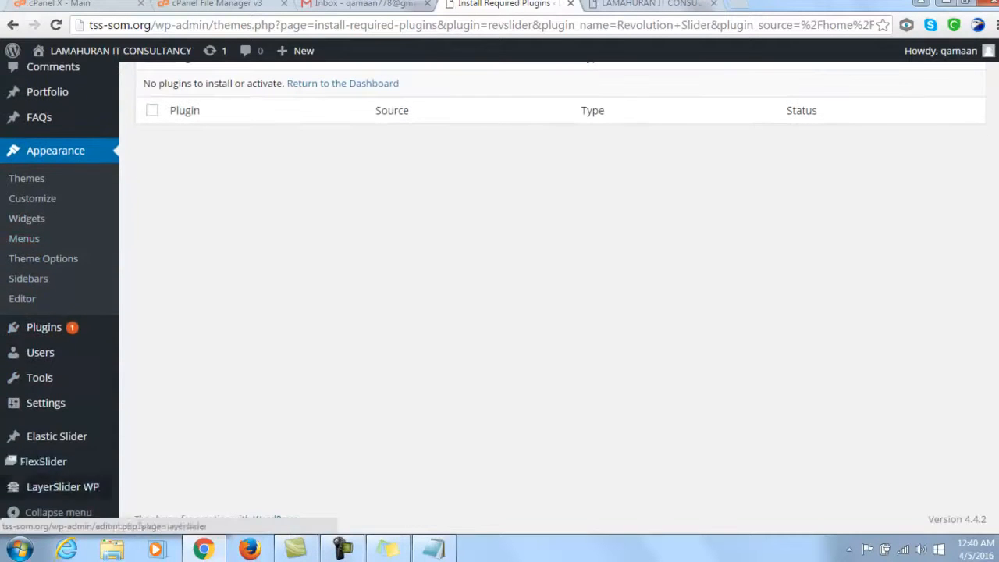
click(35, 261)
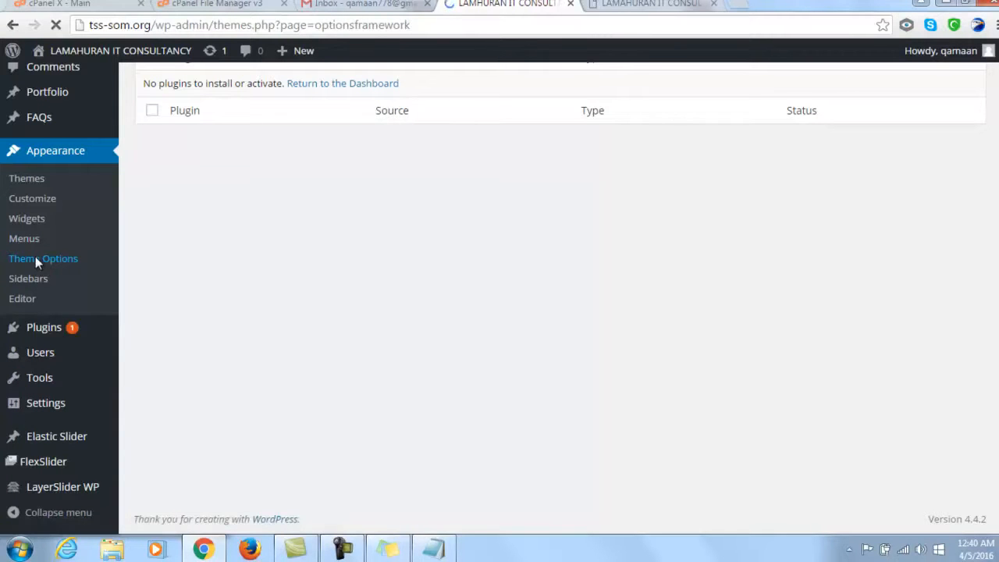
Open the Header Options section of Theme Options, reloading the page when it doesn't respond.
click(650, 5)
click(519, 4)
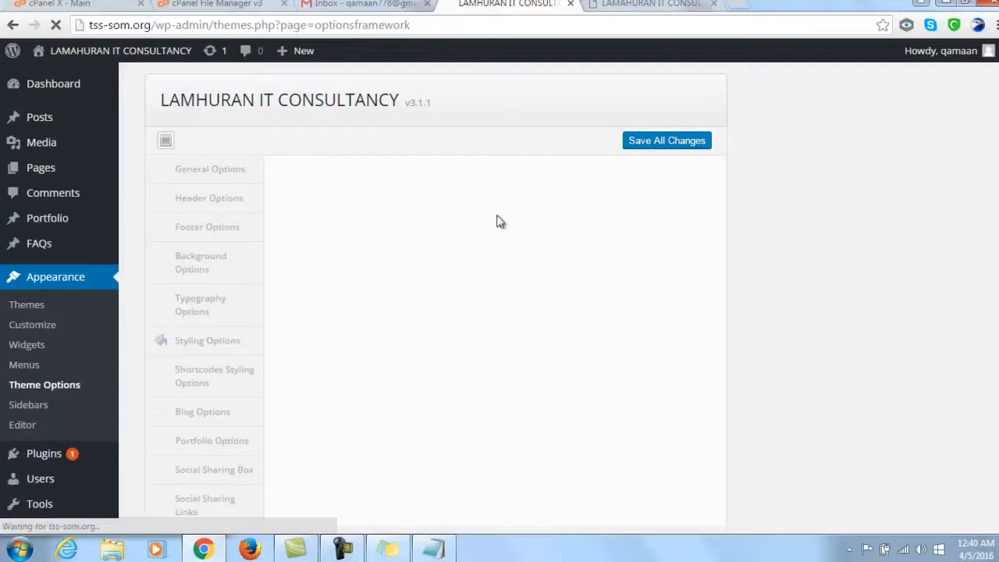
click(211, 205)
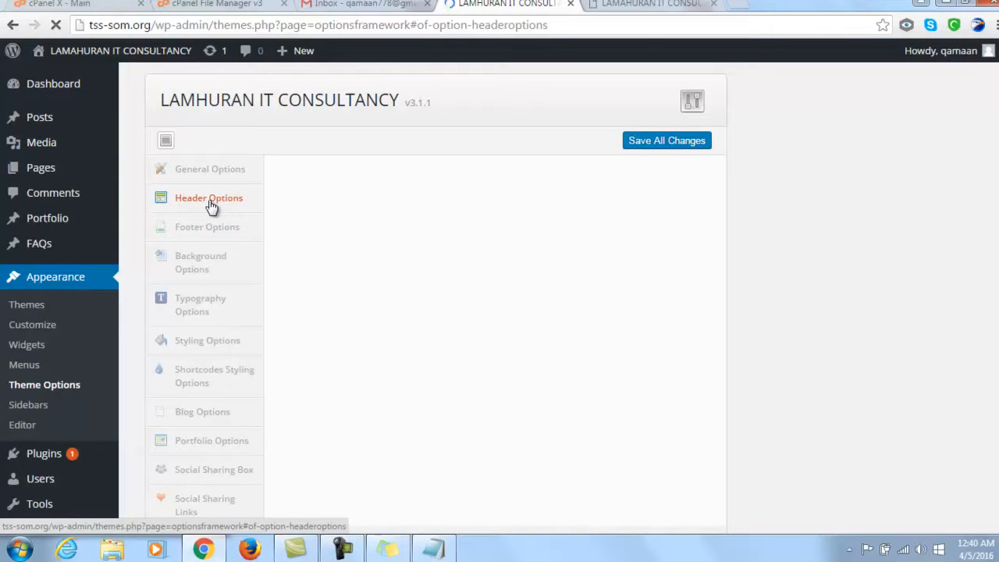
click(212, 206)
click(211, 205)
scroll(997, 150, down, 3)
scroll(968, 141, up, 3)
click(212, 203)
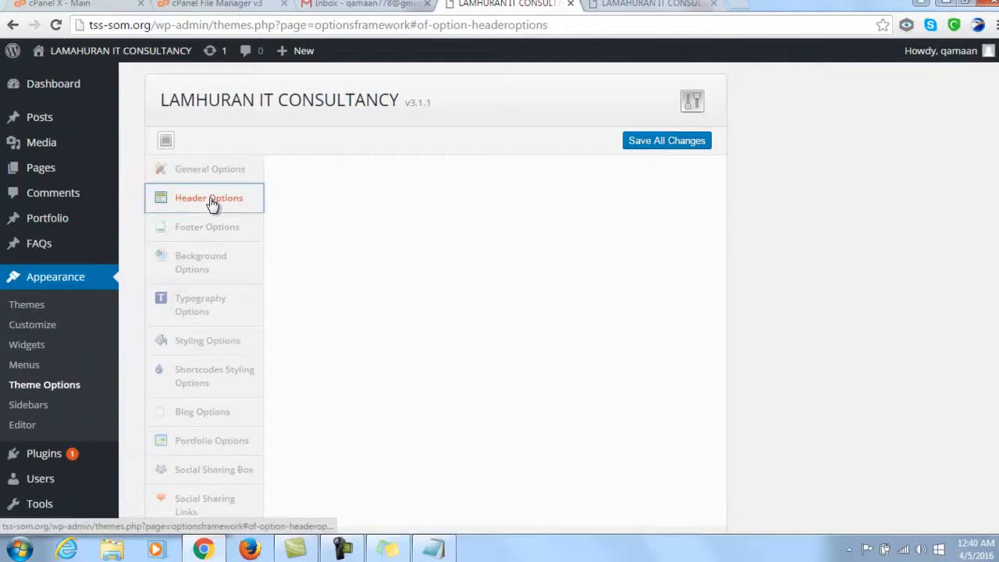
click(331, 28)
key(Return)
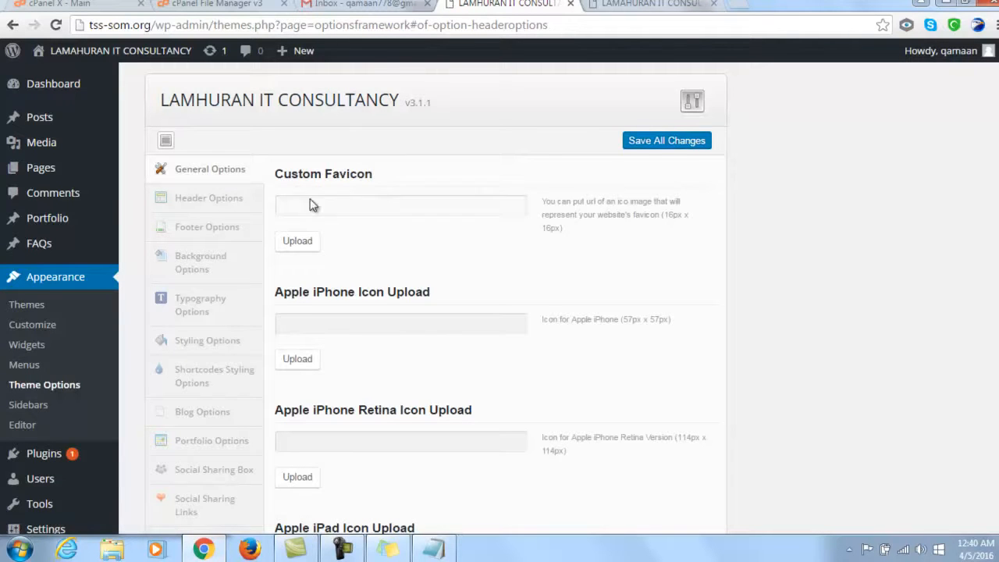
Upload the logo image from the lesson folder as the Custom Favicon and save all changes.
click(298, 245)
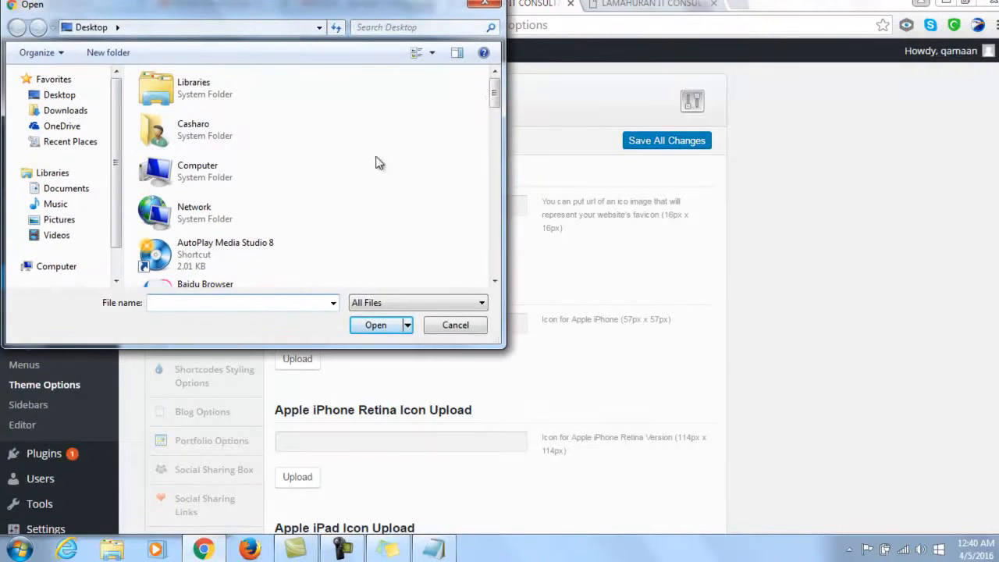
drag(487, 97, 507, 207)
double_click(207, 171)
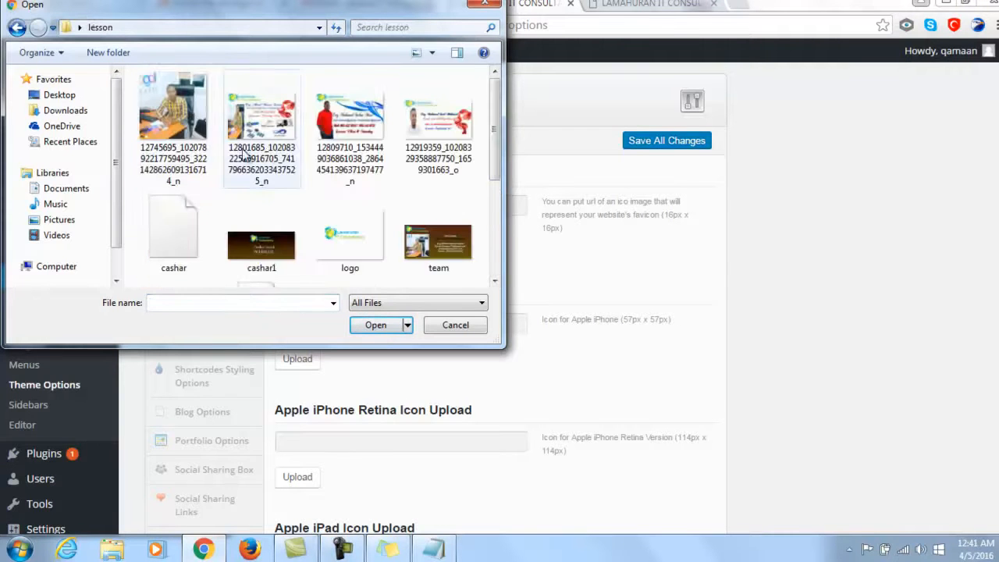
double_click(343, 239)
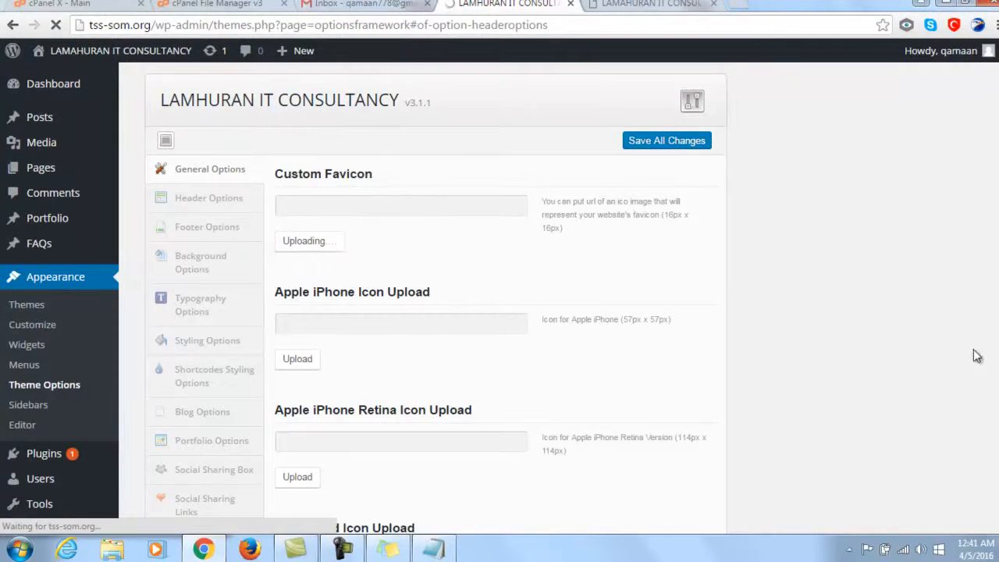
scroll(499, 297, down, 2)
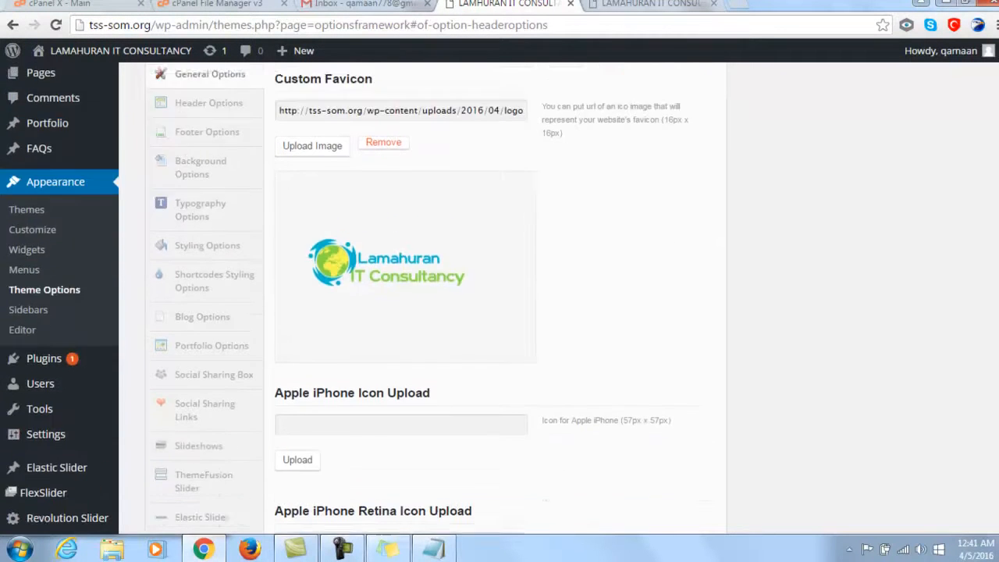
scroll(499, 296, down, 2)
scroll(499, 296, down, 12)
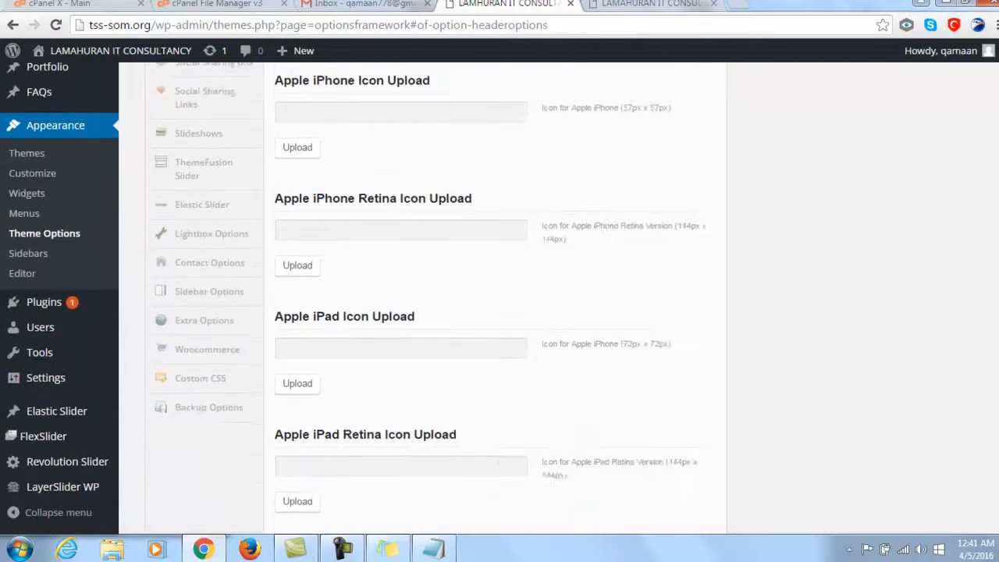
scroll(780, 523, down, 1)
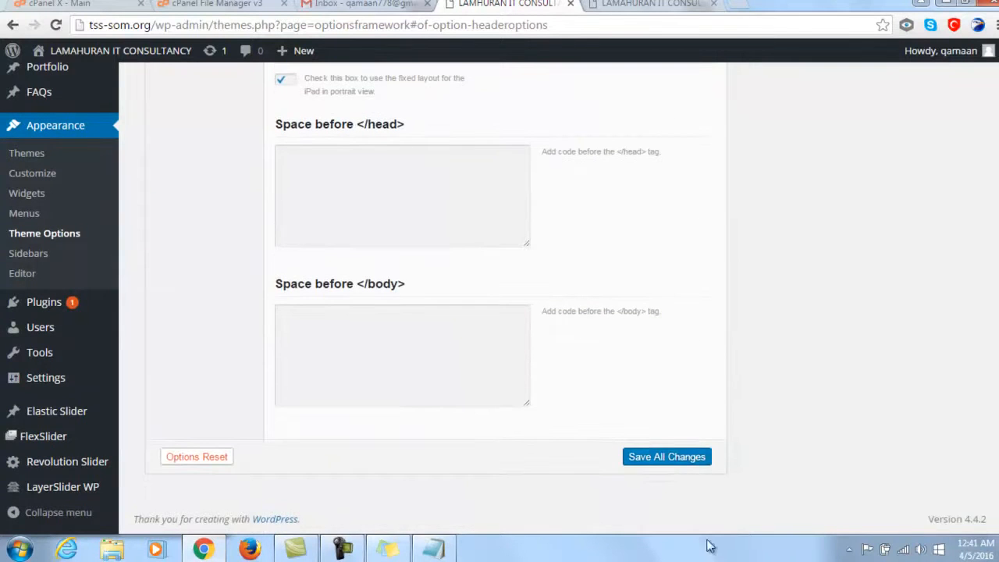
click(666, 457)
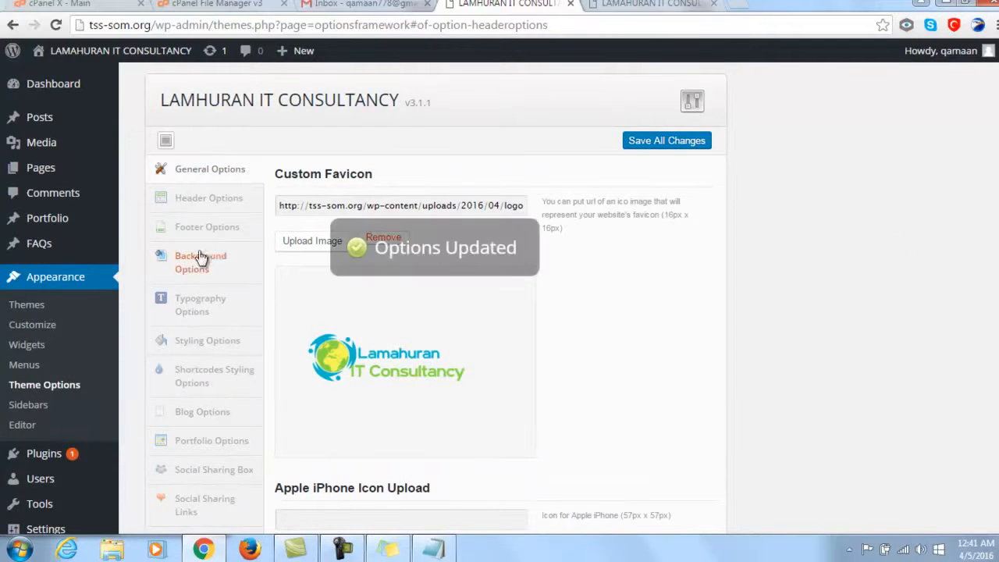
Select header layout #4 with tagline and search in Header Options.
click(207, 199)
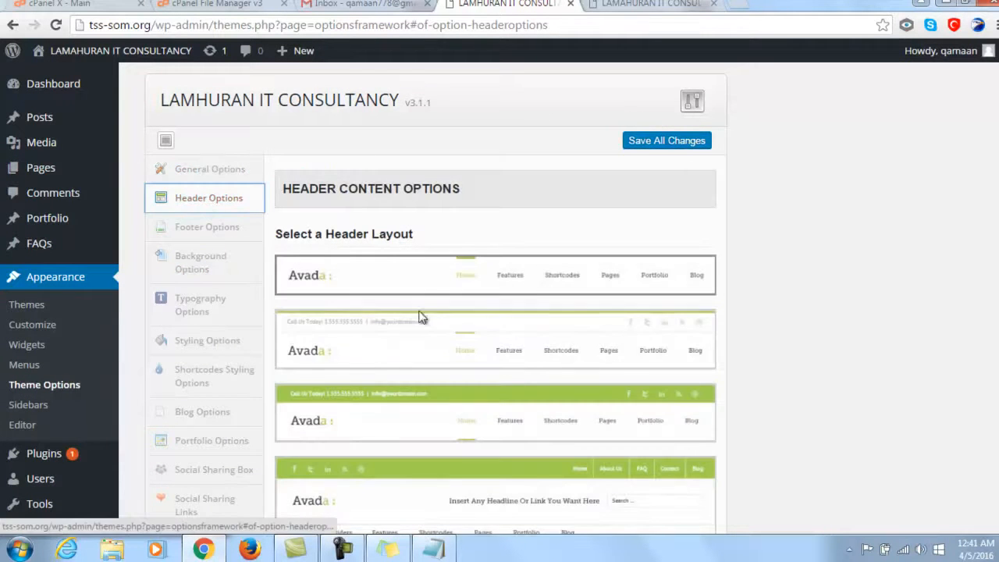
scroll(536, 341, down, 2)
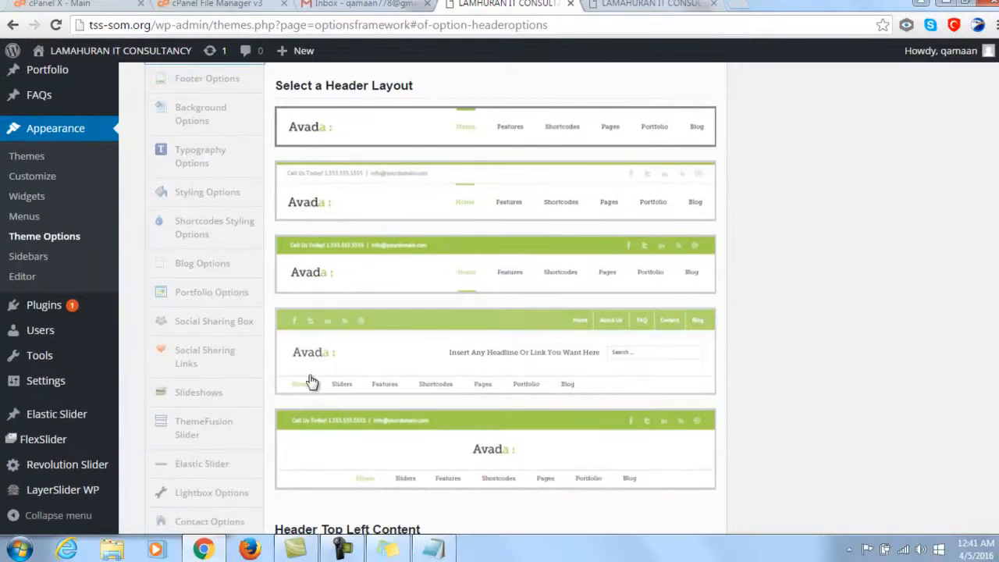
click(473, 358)
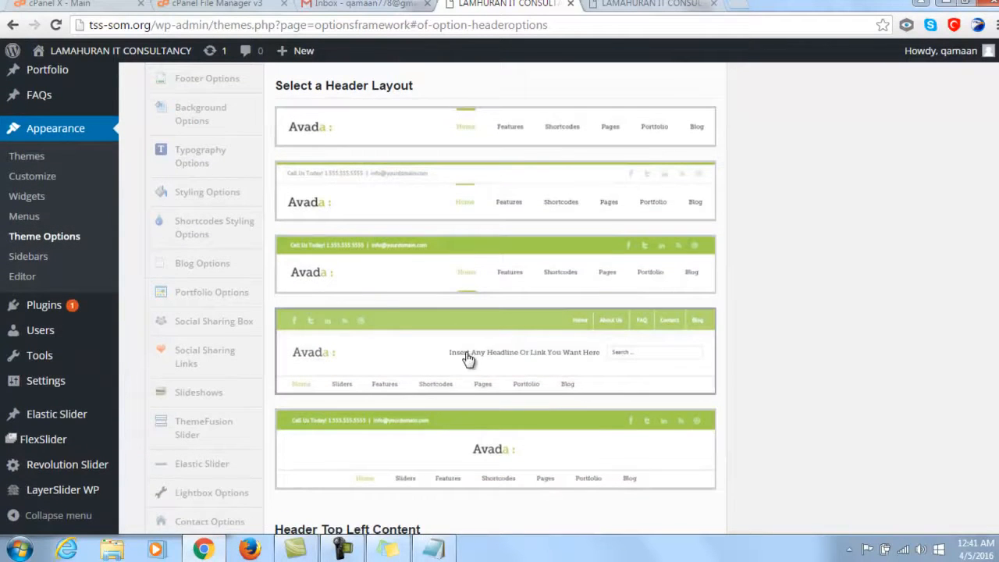
Replace the header phone number and e-mail, set the tagline 'halkan ka baadh waxaad rabtid', and save.
scroll(951, 337, down, 2)
scroll(951, 338, down, 3)
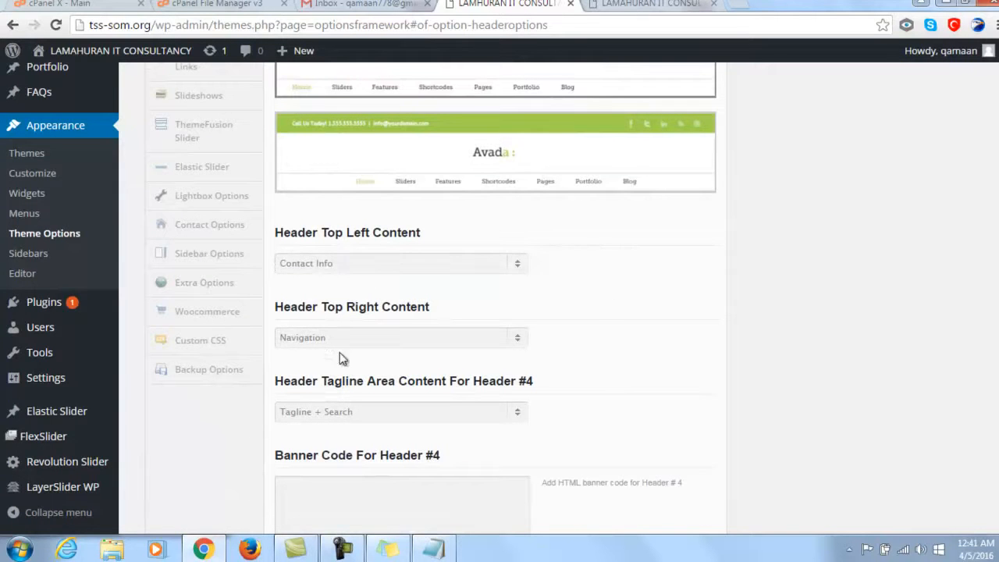
scroll(455, 293, down, 6)
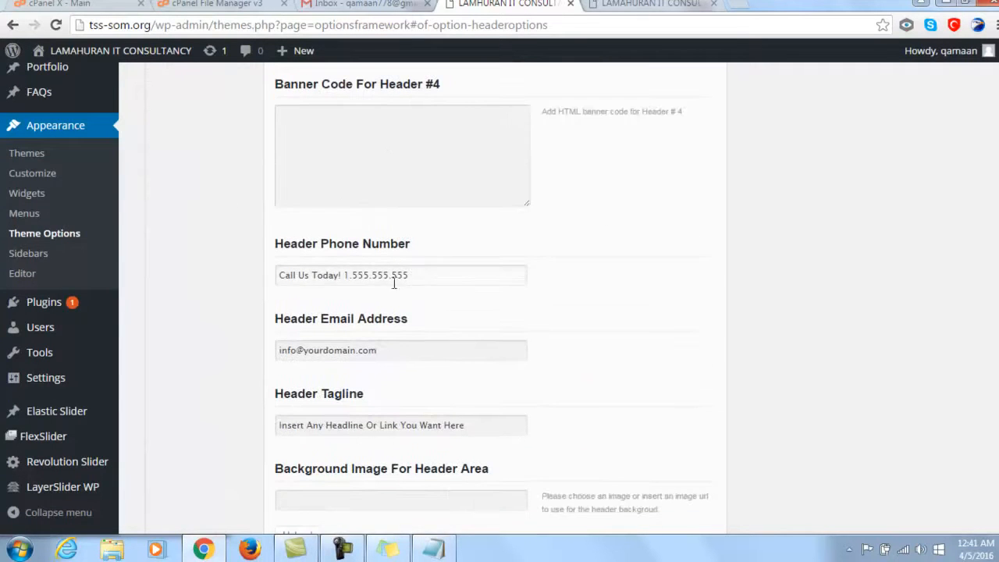
drag(425, 275, 357, 275)
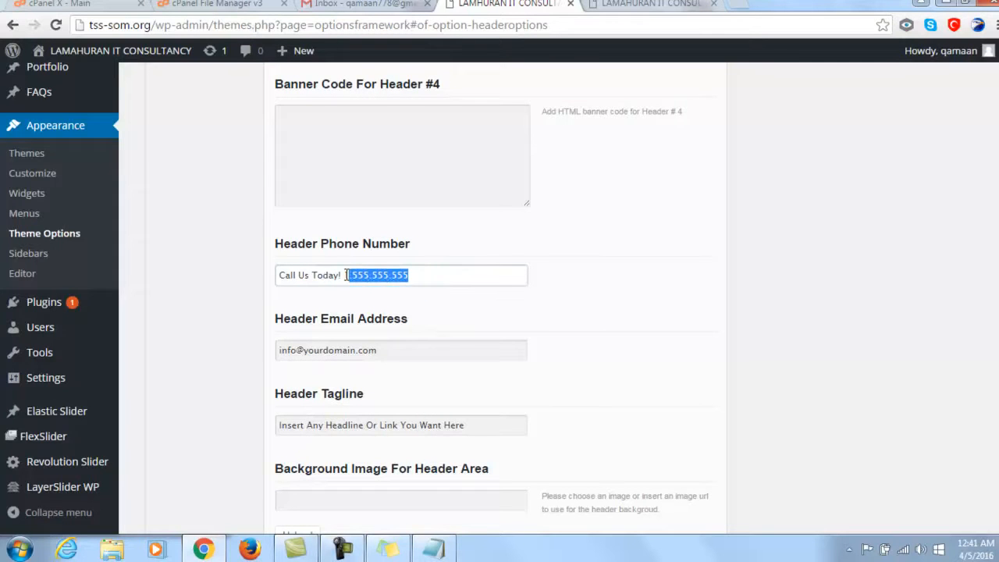
key(BackSpace)
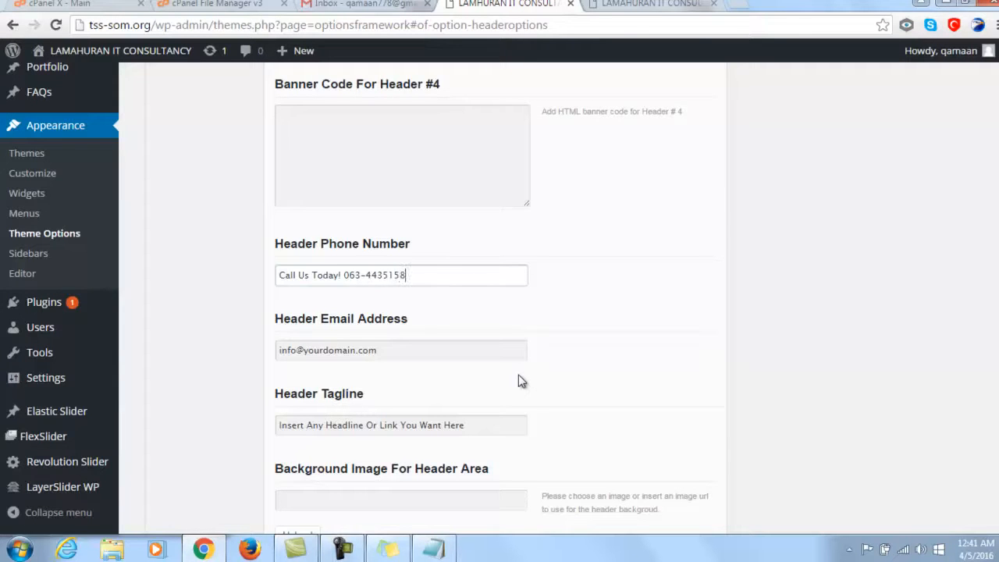
drag(393, 350, 231, 354)
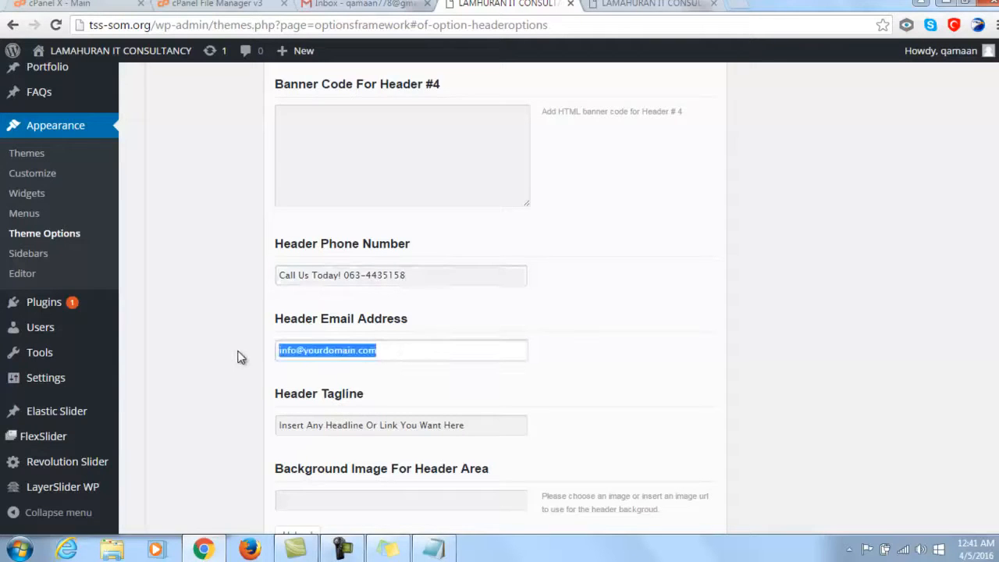
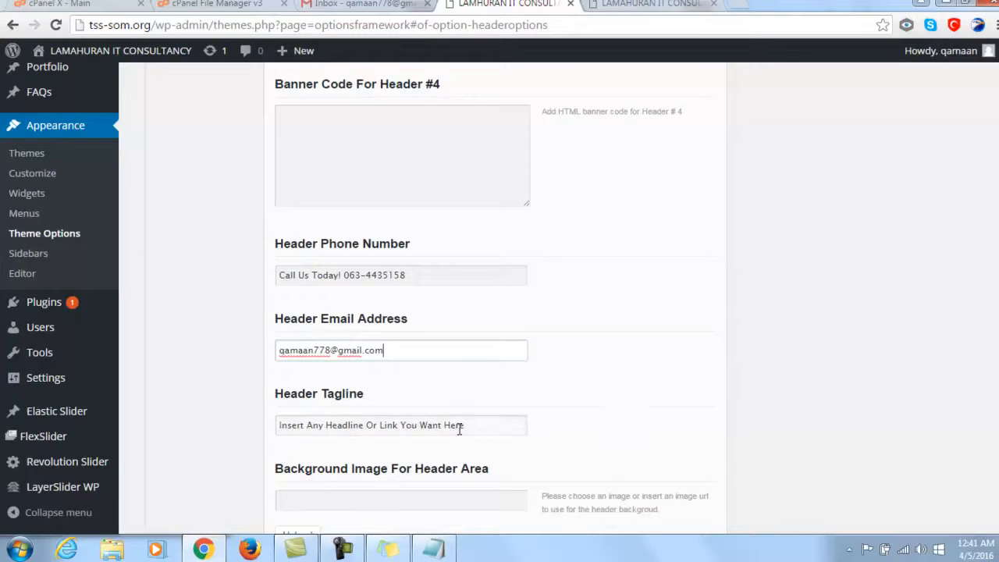
drag(471, 426, 261, 426)
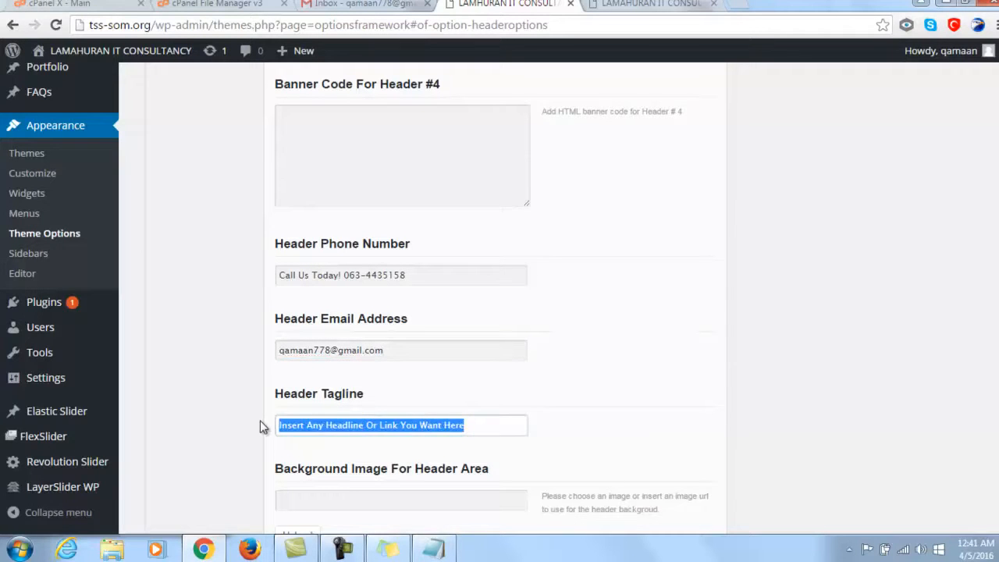
text(halkan)
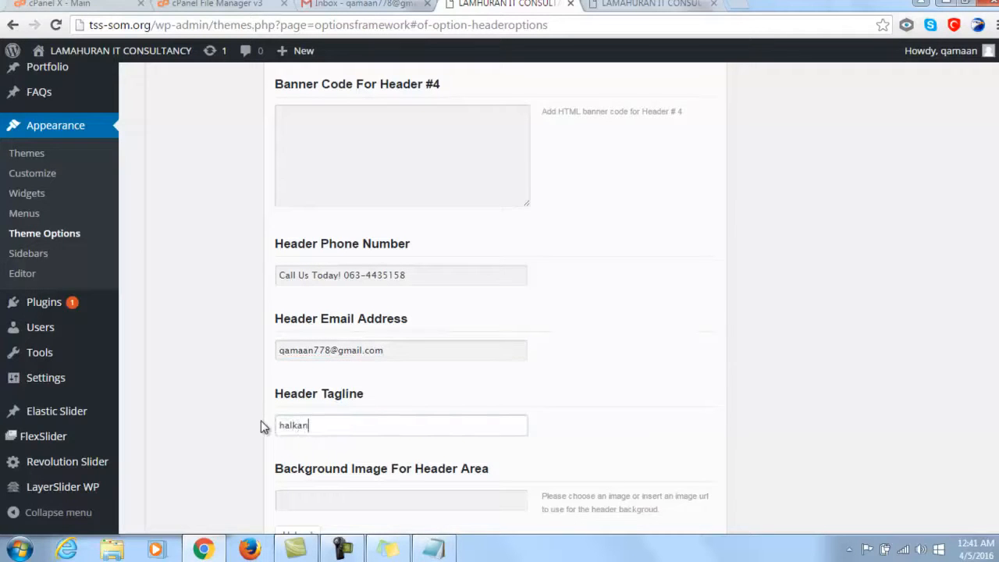
text( ka baadh waxaad rabtid)
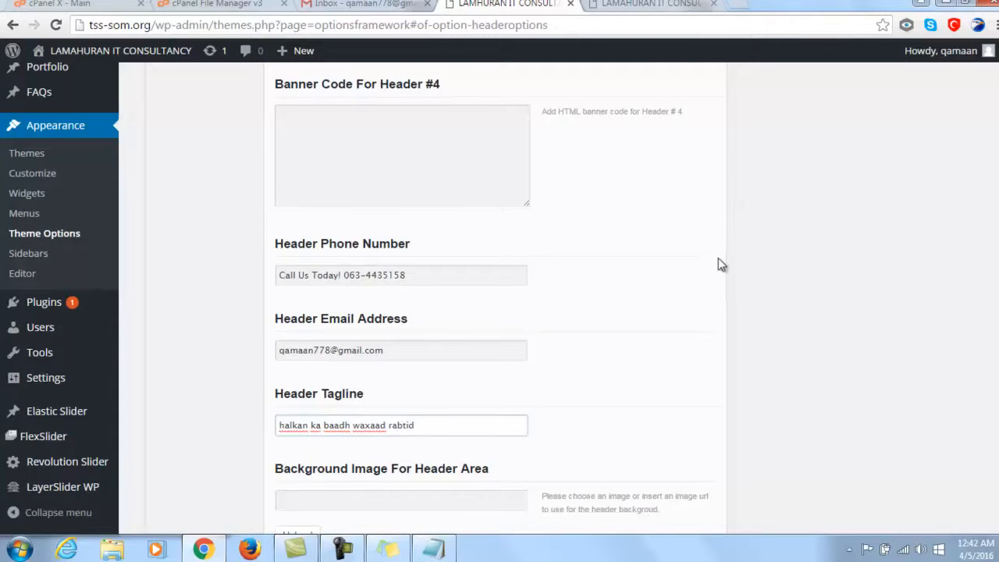
scroll(734, 274, up, 15)
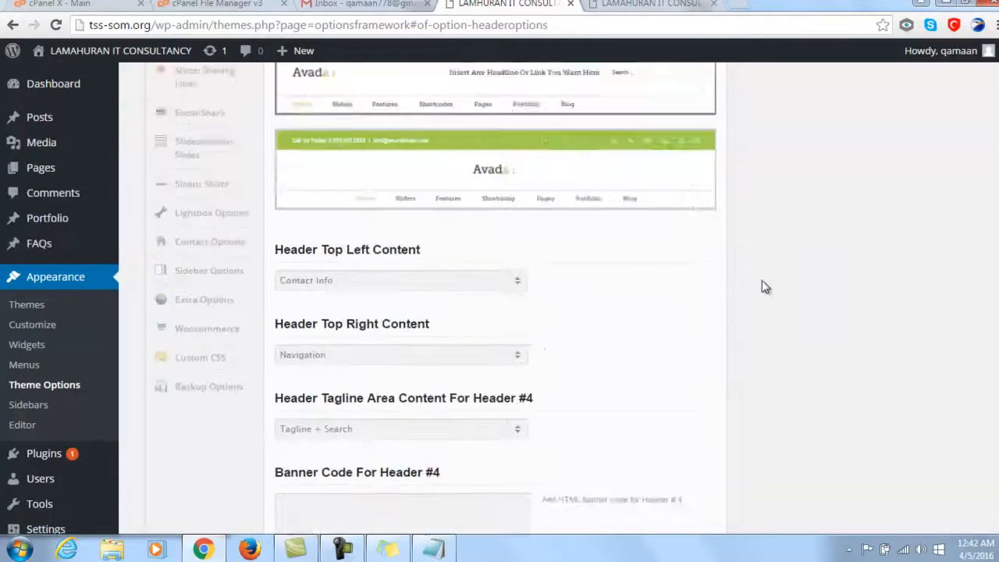
click(668, 144)
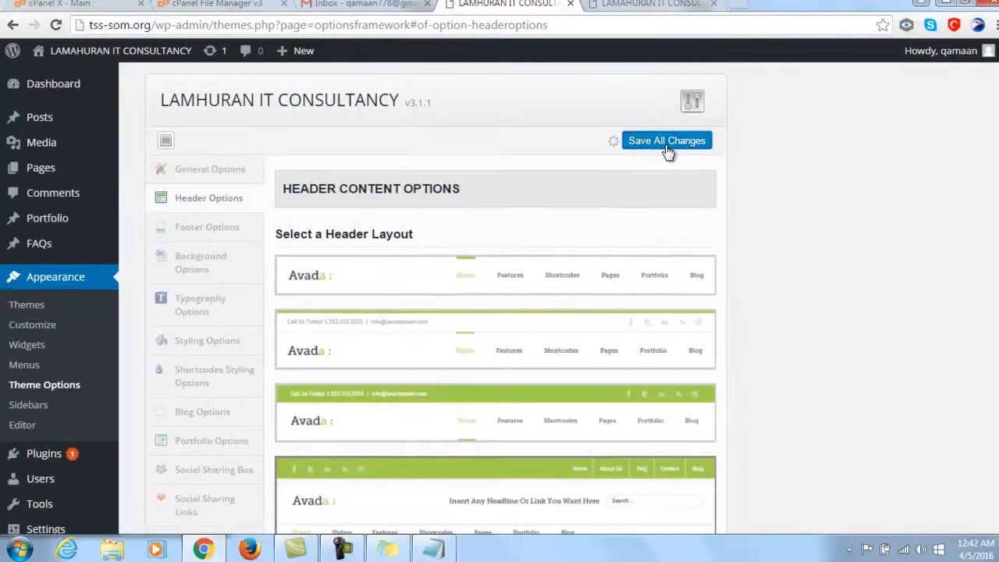
Reload the live front page to view the new header with contact bar, tagline and search.
click(605, 5)
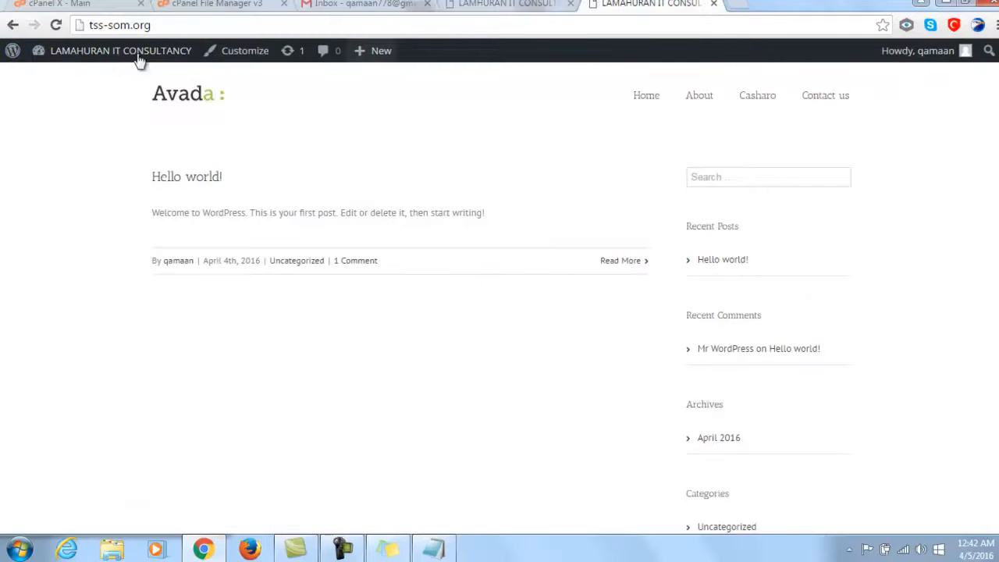
click(771, 96)
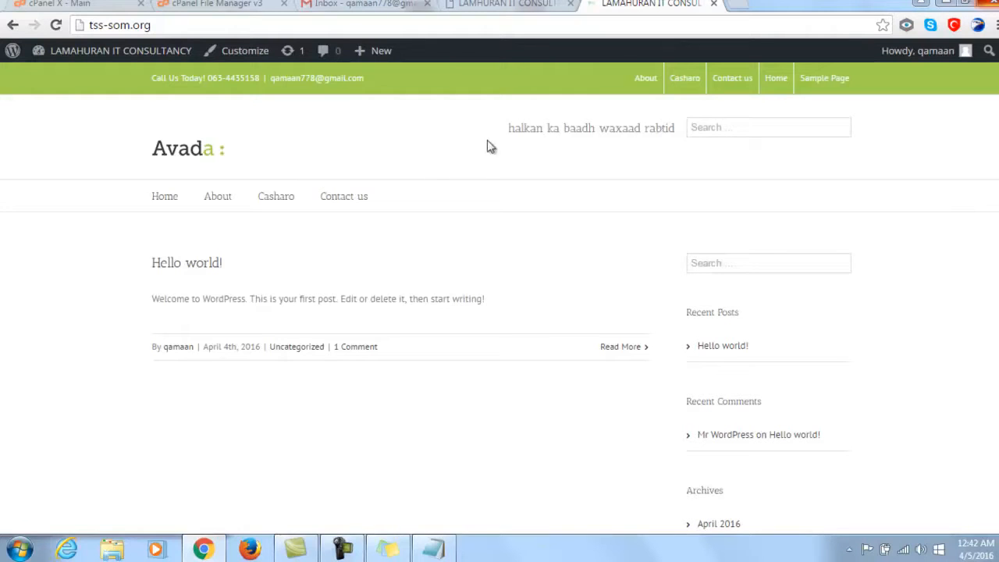
drag(519, 126, 703, 135)
Browse the Theme Options sections, checking the footer and general settings.
click(492, 4)
scroll(903, 274, down, 7)
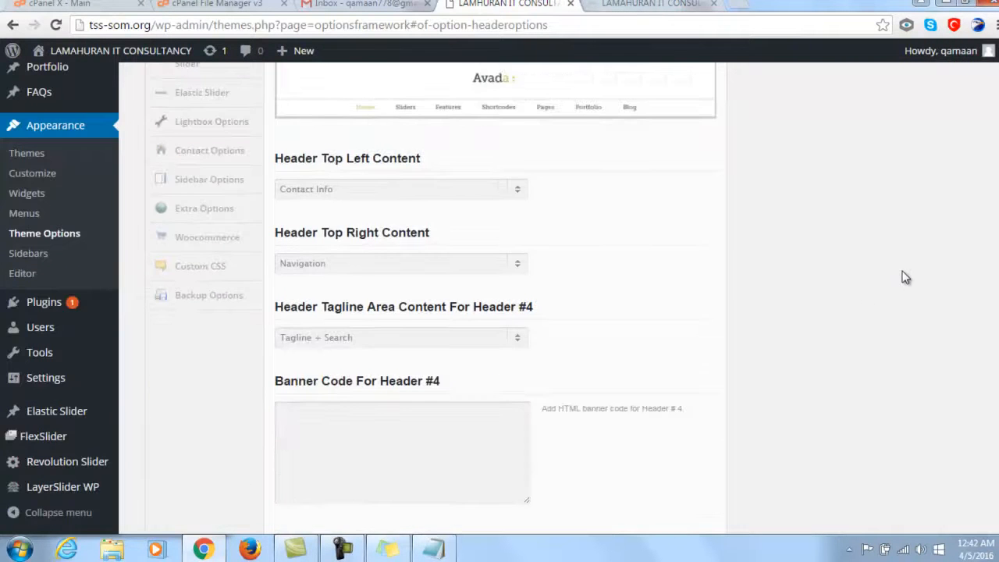
scroll(906, 273, up, 4)
scroll(905, 273, up, 2)
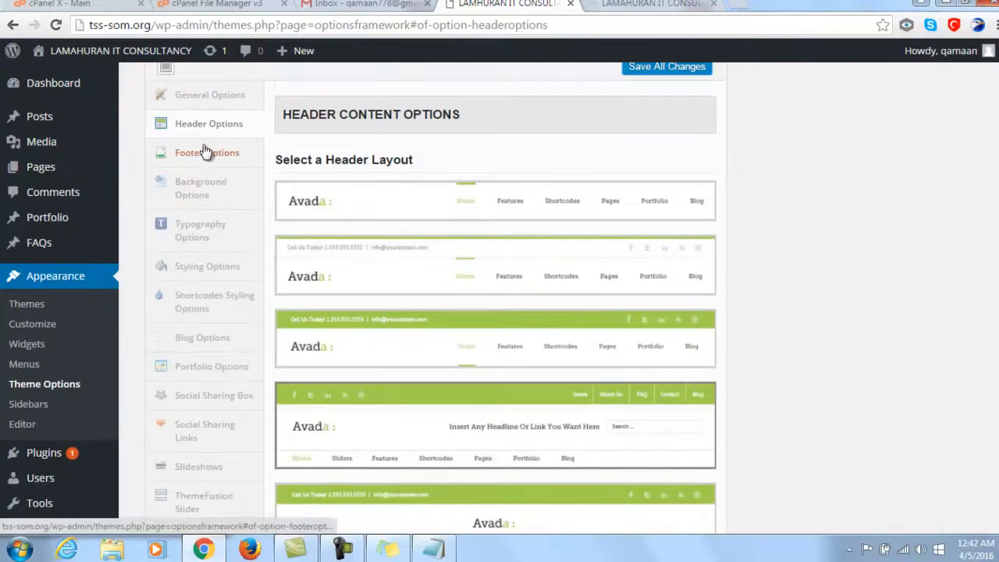
scroll(207, 156, up, 1)
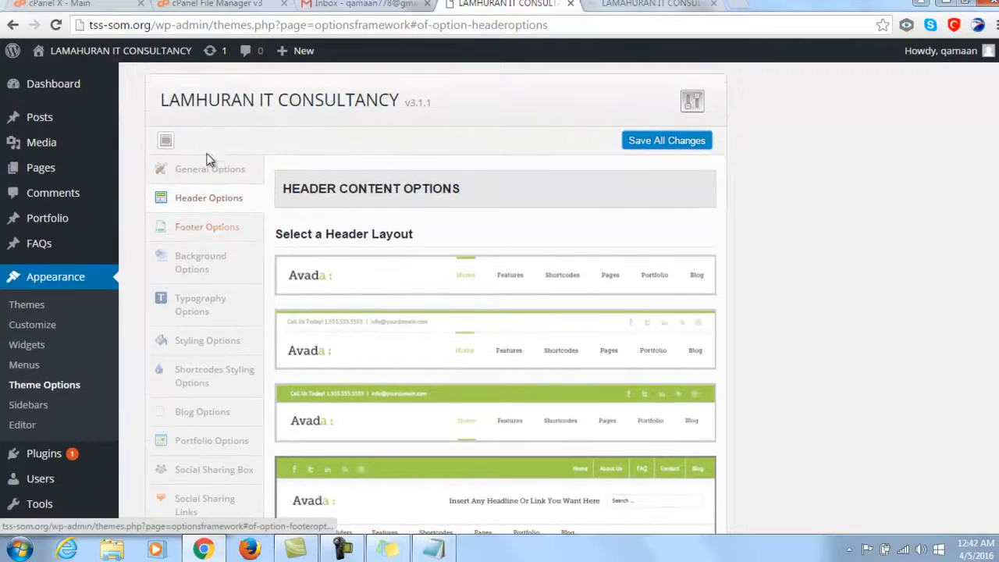
click(211, 225)
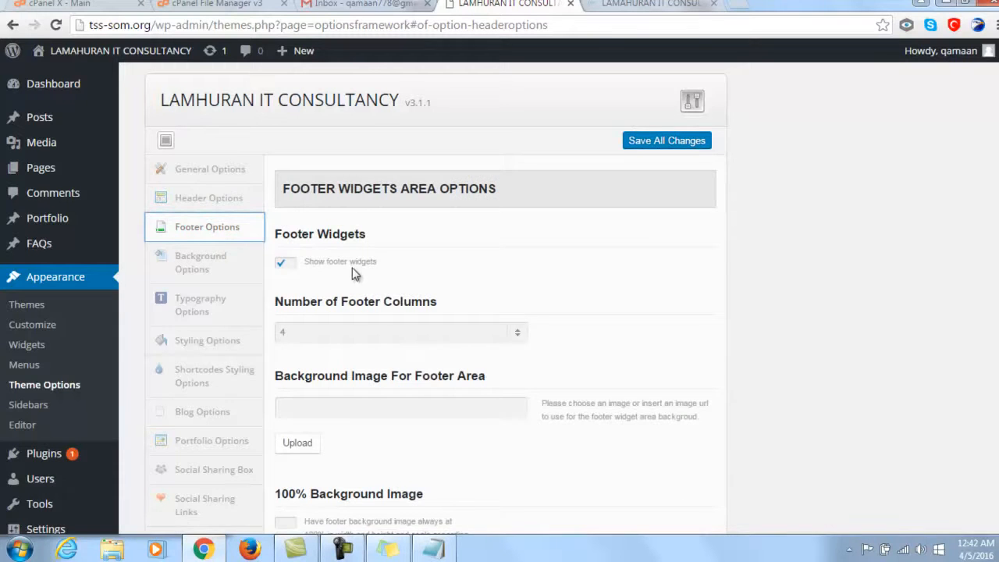
click(212, 166)
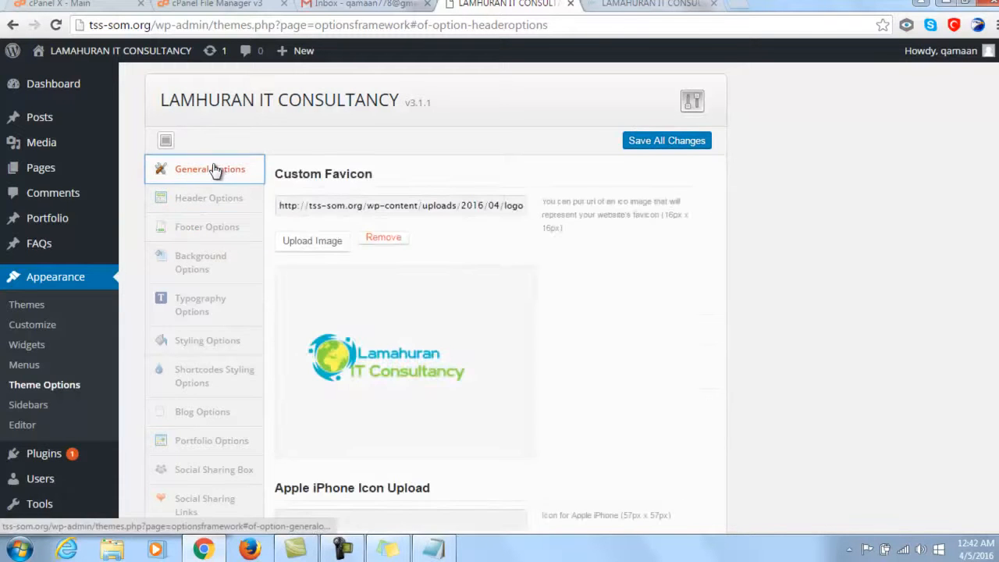
scroll(680, 303, down, 4)
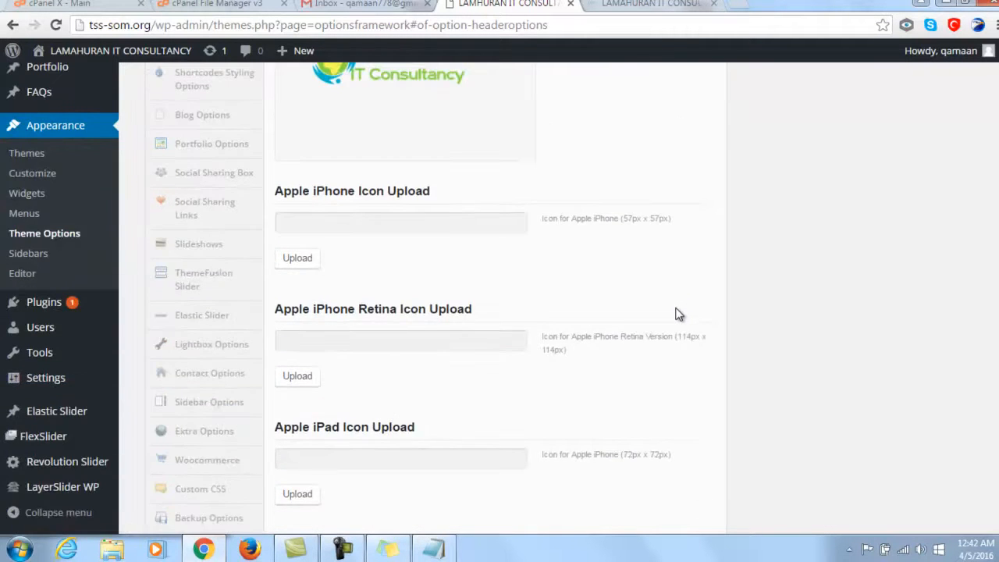
scroll(678, 310, up, 4)
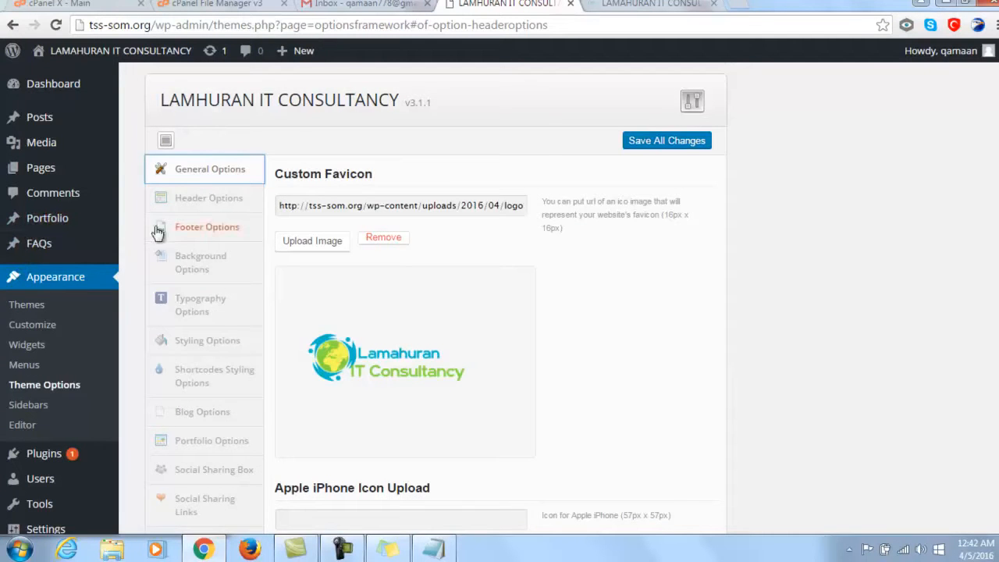
Set the site layout to Boxed in the background settings and save.
click(188, 261)
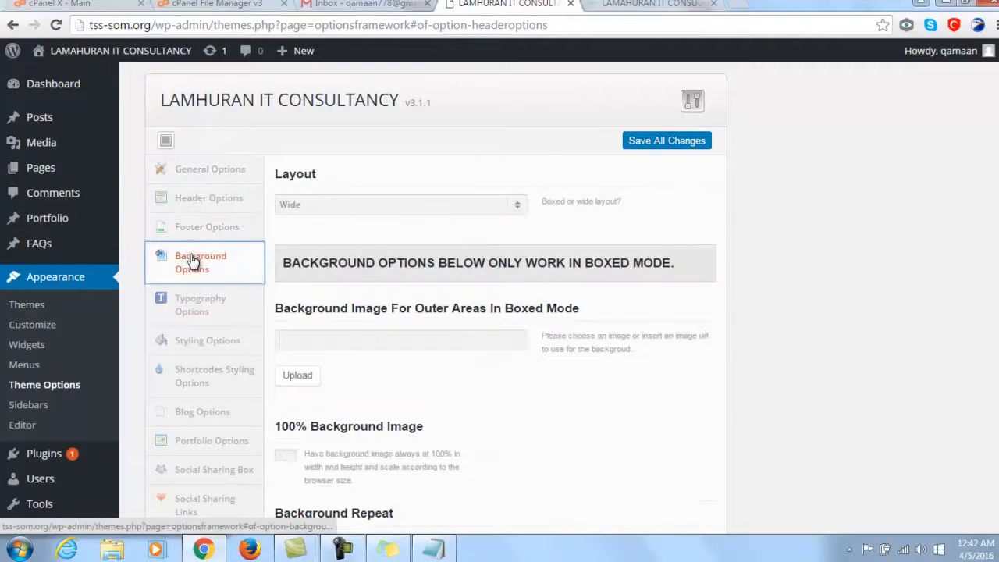
click(379, 206)
click(308, 222)
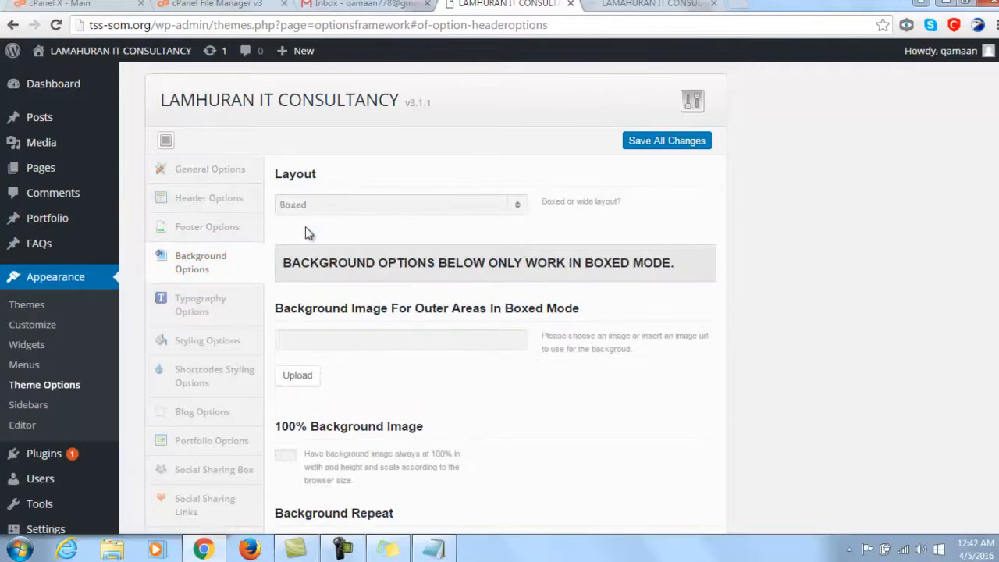
click(683, 148)
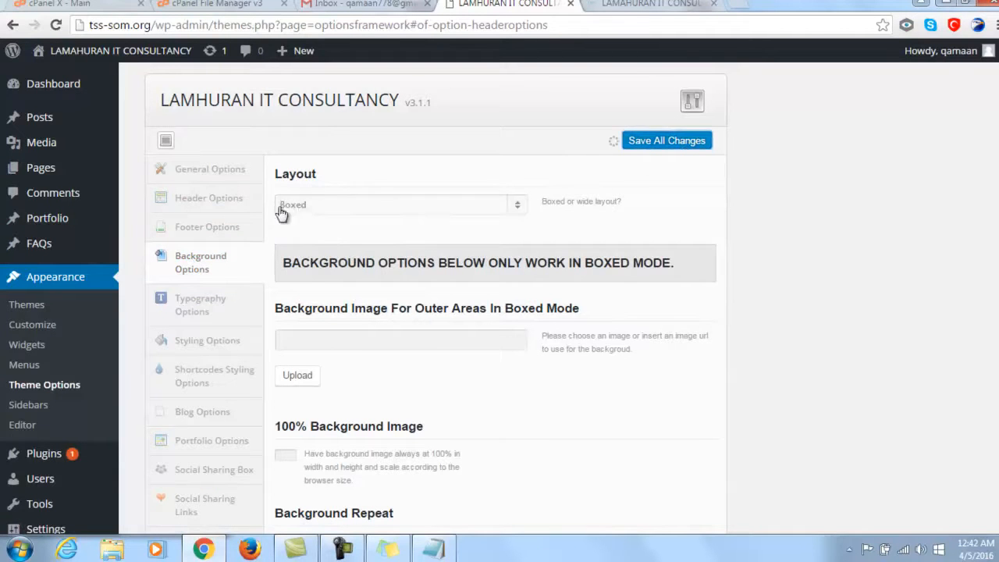
click(363, 211)
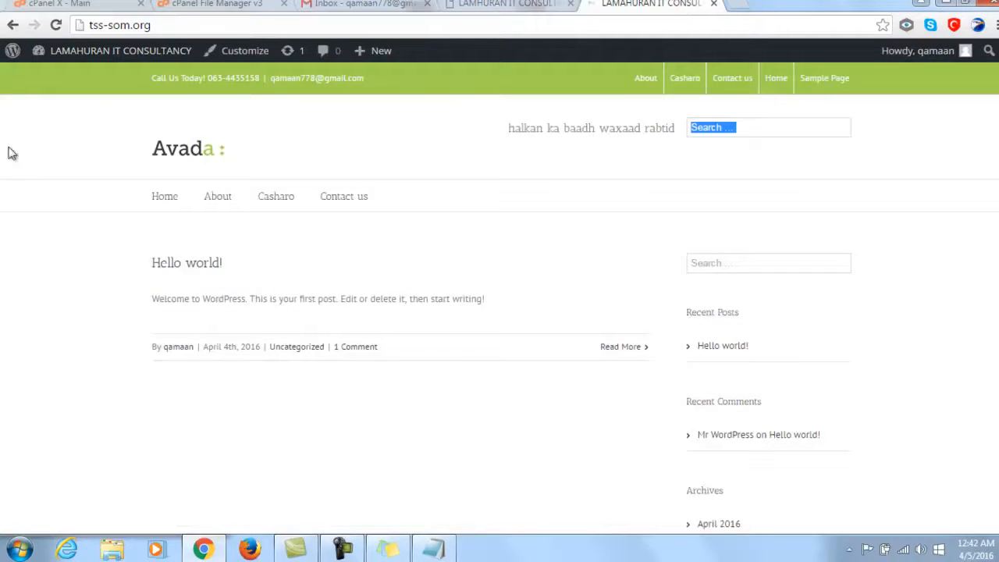
Reload the live front page to confirm the boxed layout.
click(453, 3)
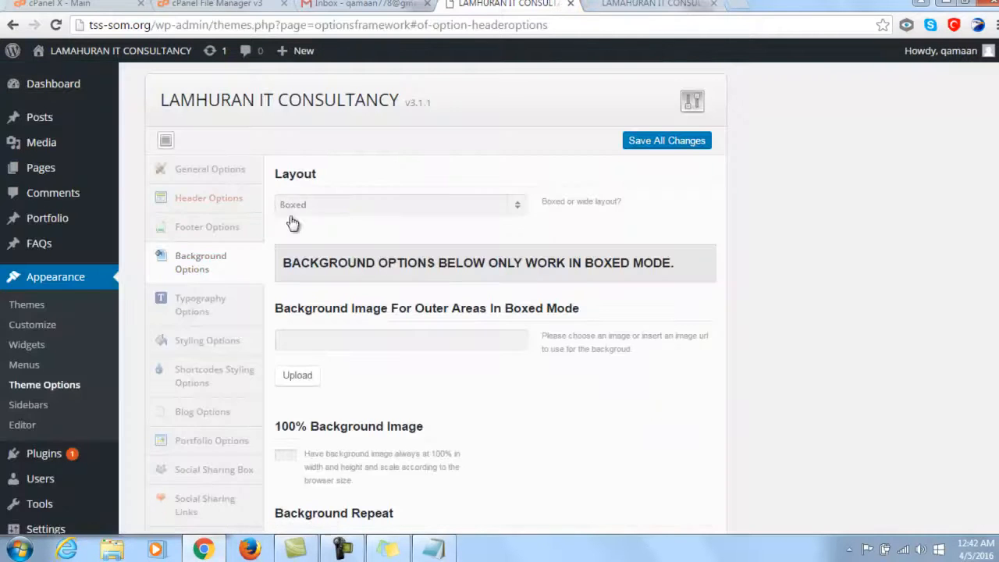
click(655, 4)
click(201, 149)
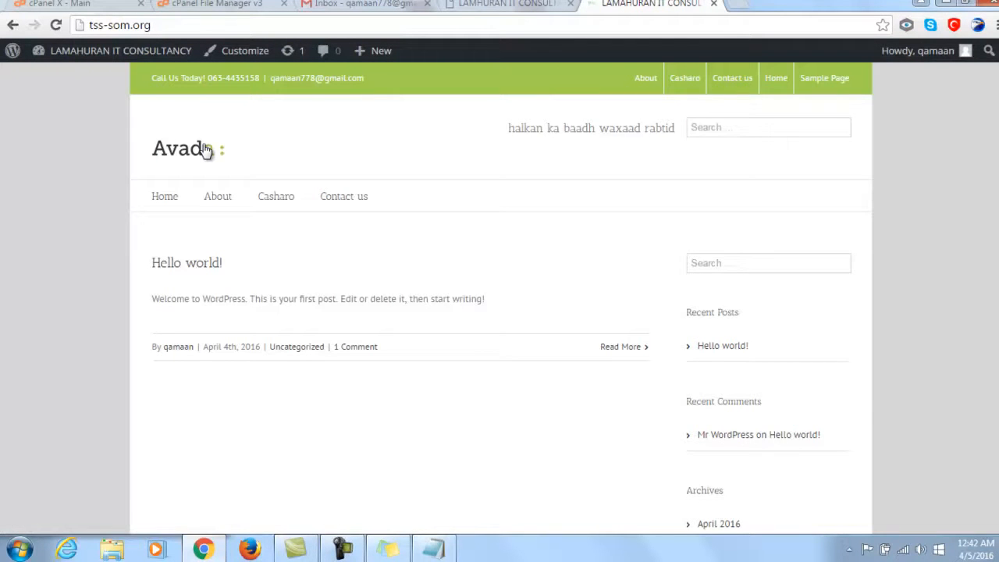
scroll(994, 210, down, 5)
scroll(993, 210, up, 5)
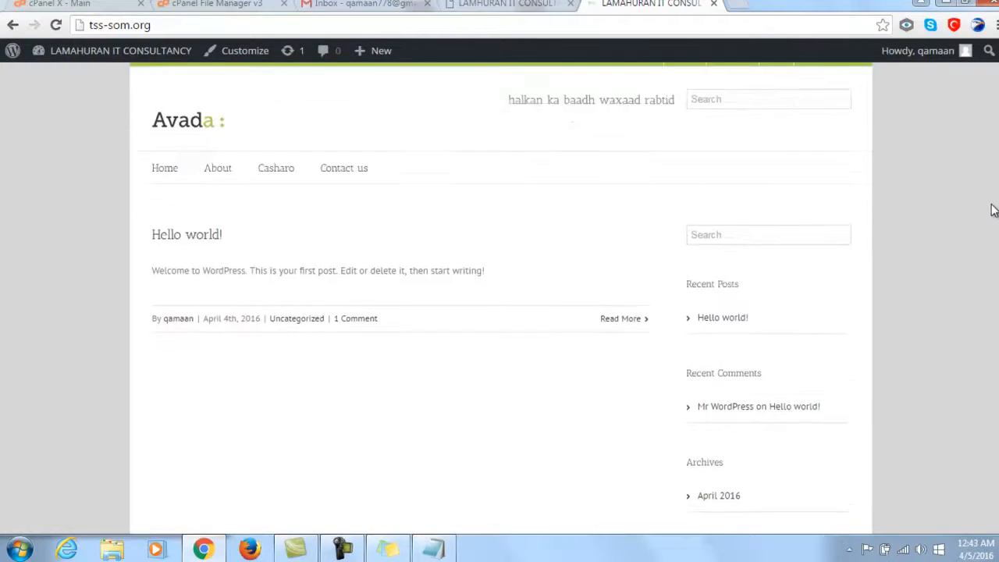
Scroll Theme Options down to Background Options showing background colour #d7d6d6 and repeat setting.
click(469, 5)
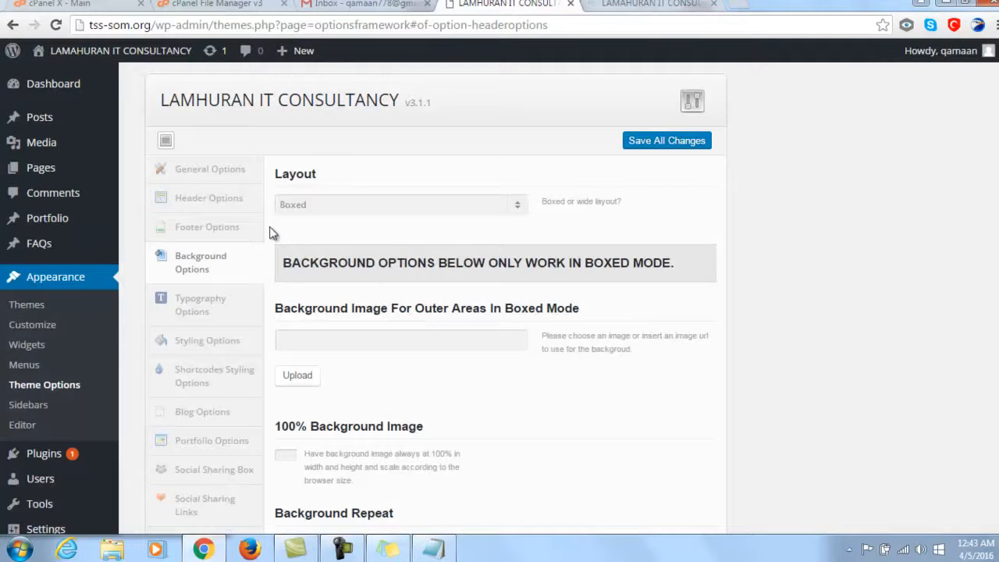
scroll(313, 351, down, 4)
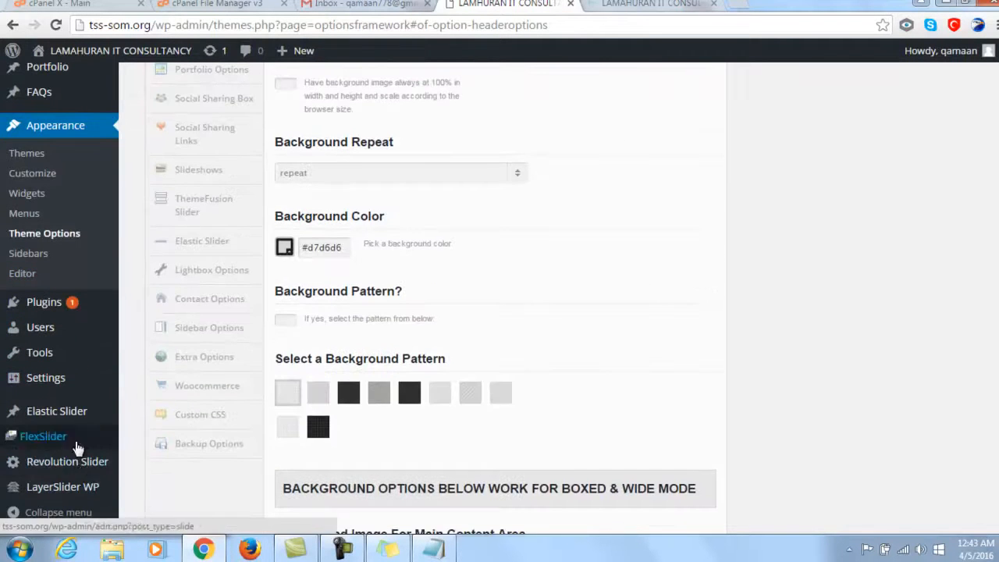
scroll(406, 406, down, 2)
scroll(381, 428, down, 1)
mouse_move(77, 490)
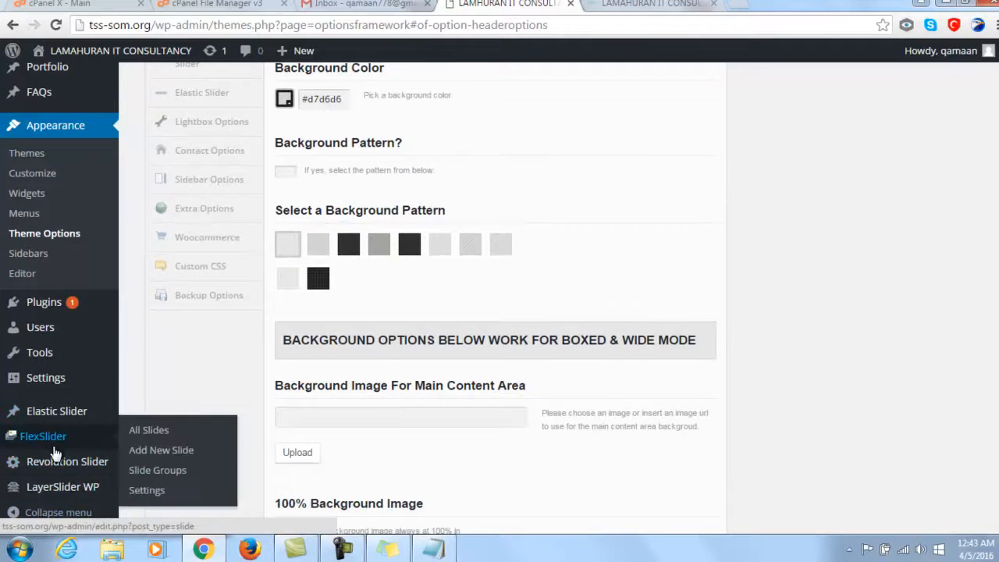
scroll(914, 292, down, 3)
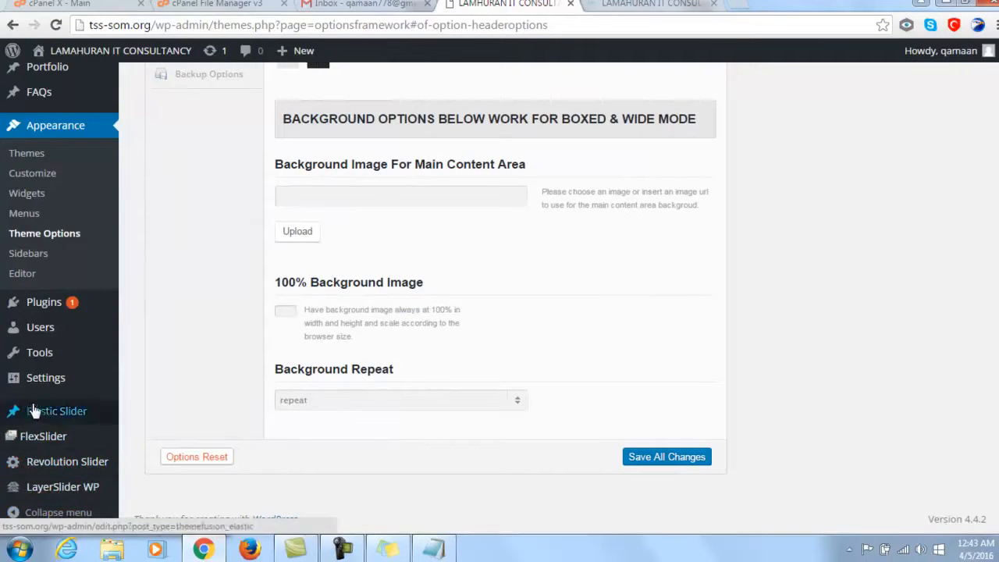
mouse_move(52, 388)
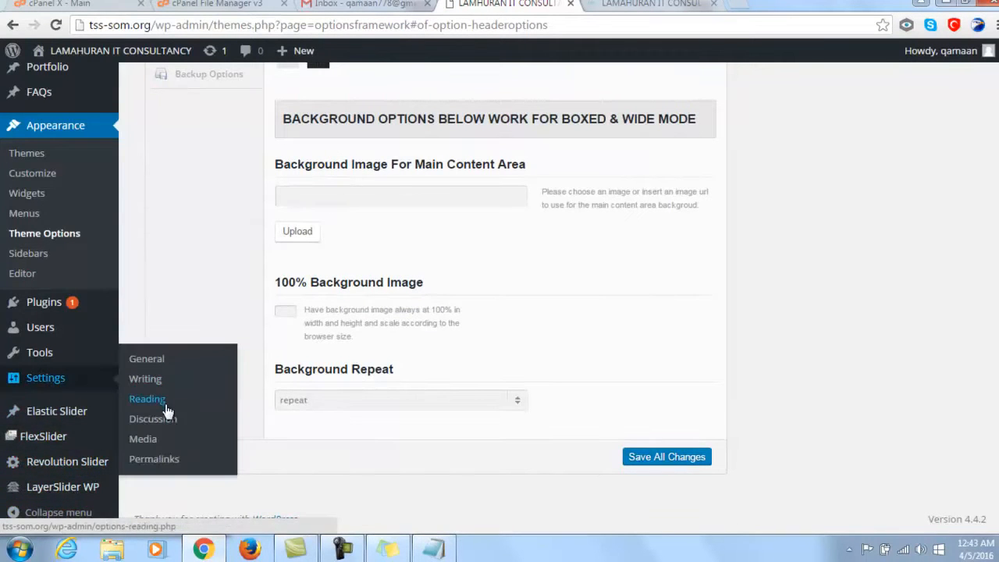
Set the static Home page as the front page in Reading Settings and save, then open Revolution Slider.
click(163, 402)
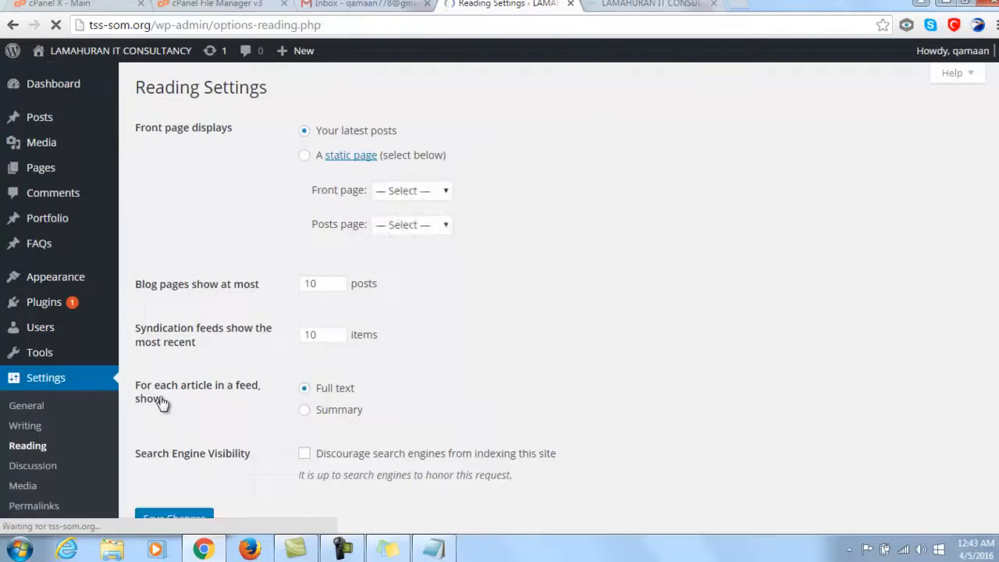
click(303, 156)
click(413, 190)
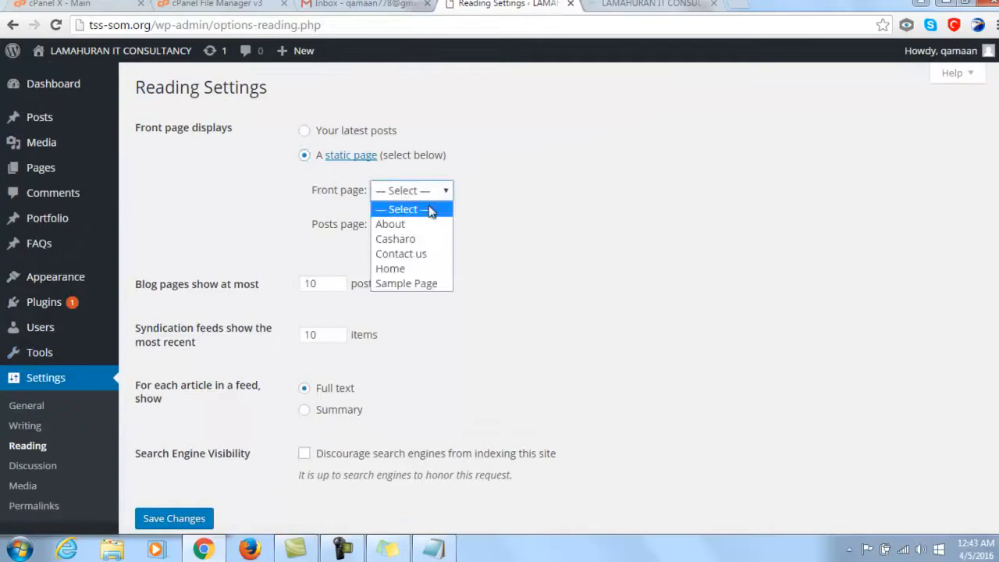
click(411, 270)
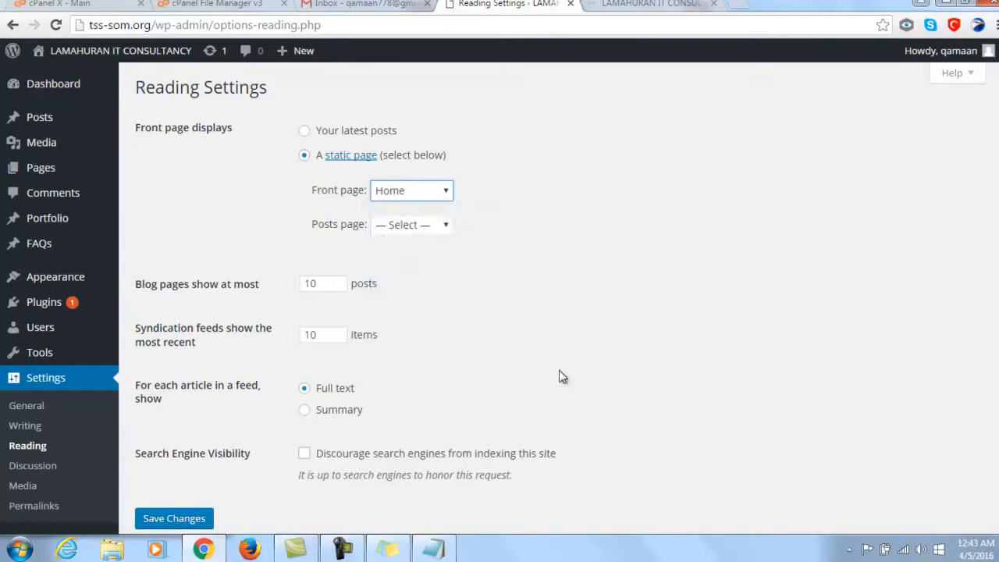
click(196, 519)
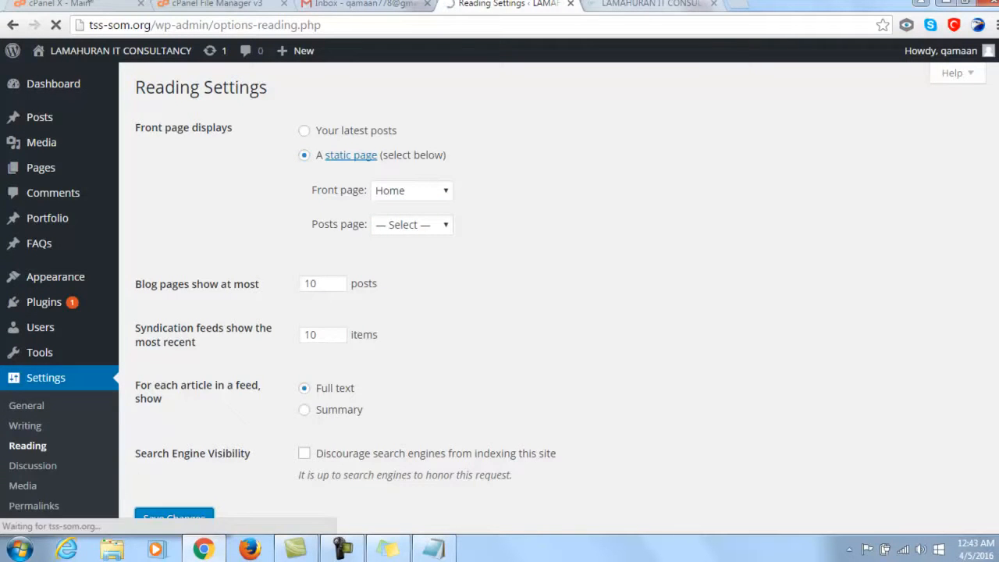
scroll(47, 468, down, 3)
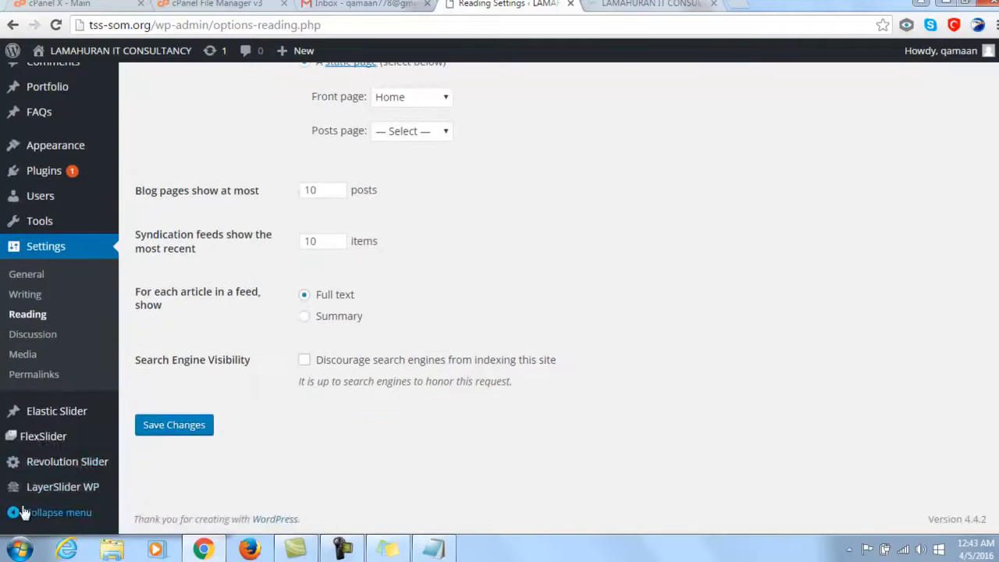
click(68, 465)
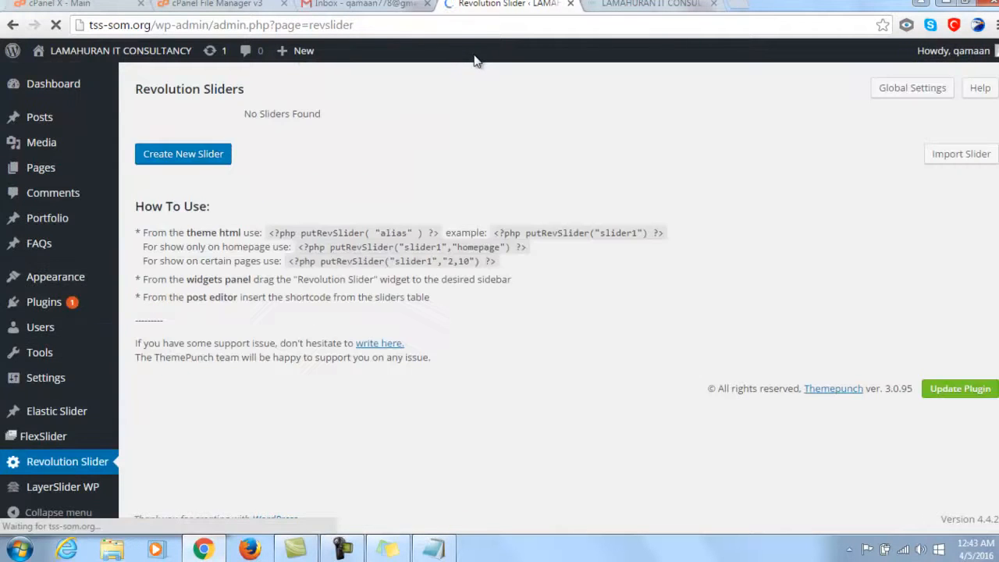
Start a new slider titled slider1slider1 with alias slider1.
click(177, 157)
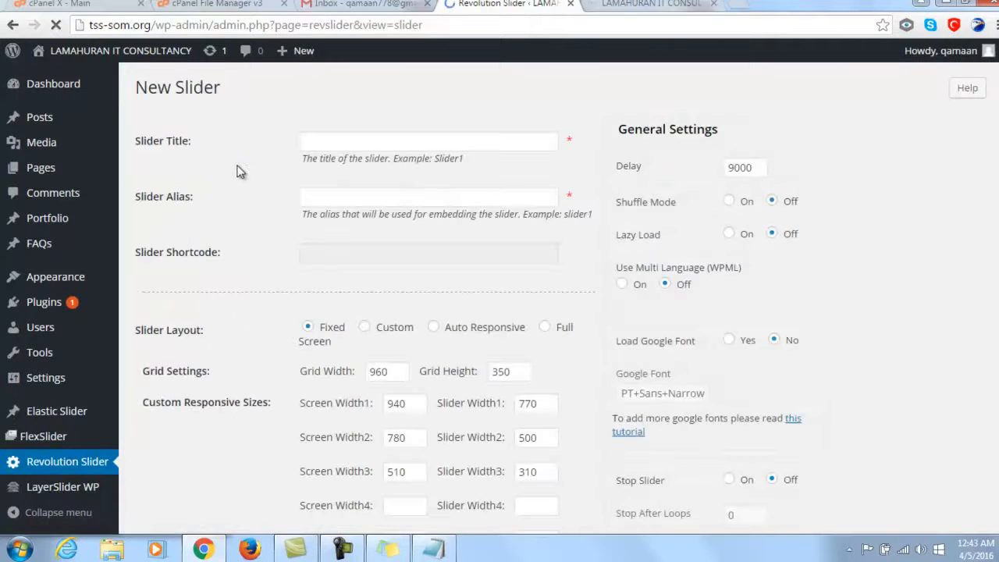
click(407, 142)
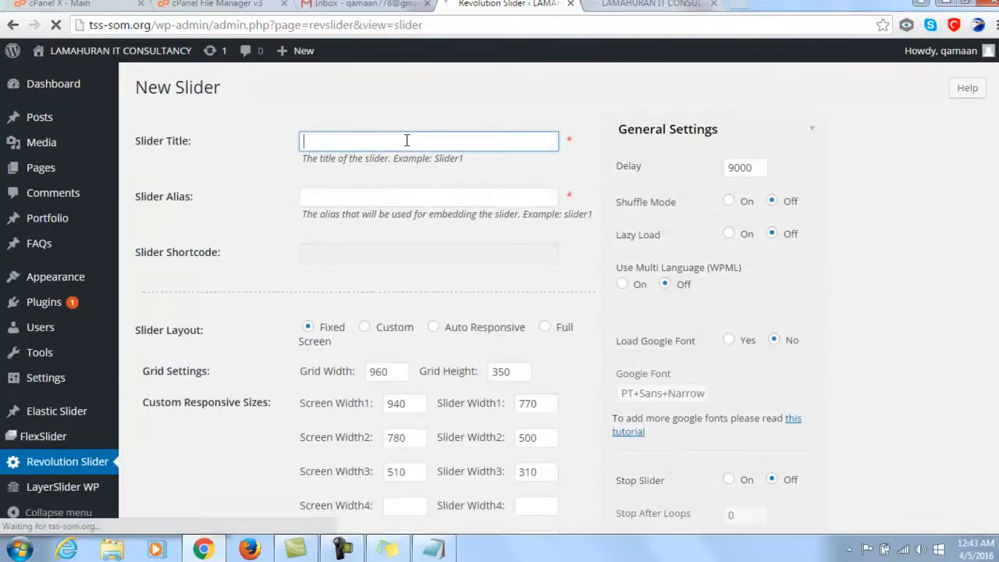
text(slider1)
key(Tab)
click(407, 141)
text(slider1)
key(Tab)
text(sl)
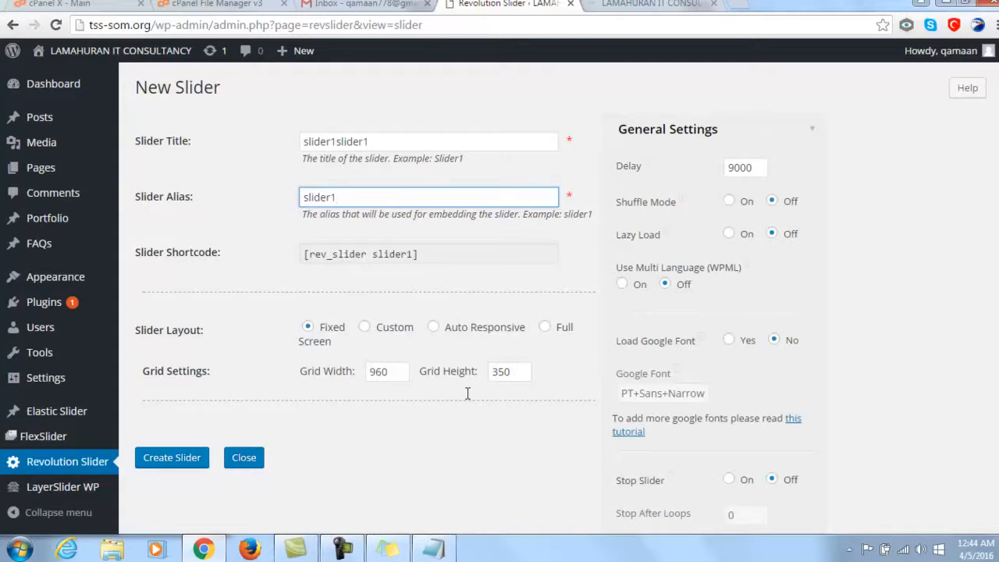
Keep the slider's position centred in the Position settings.
scroll(906, 312, down, 2)
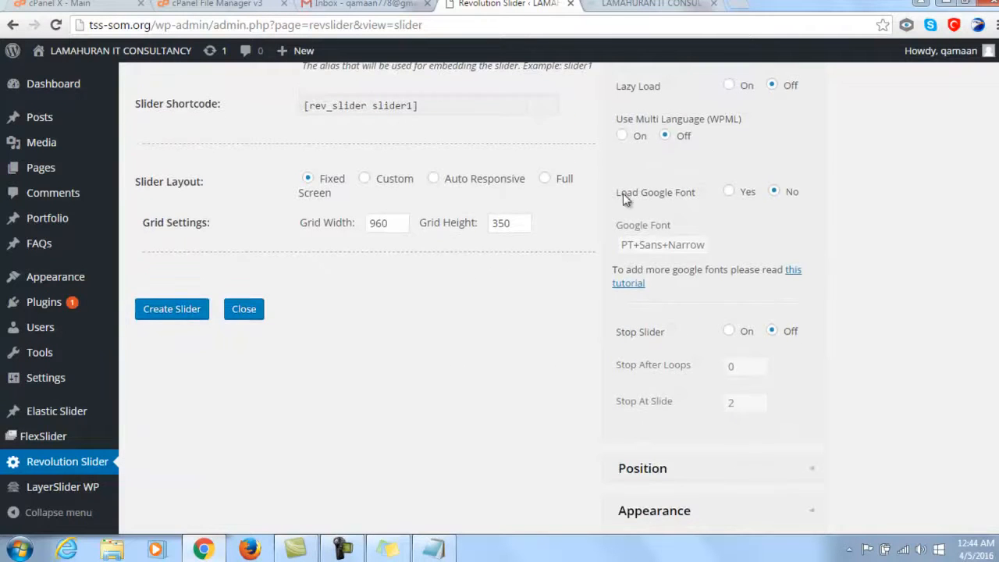
scroll(833, 289, down, 1)
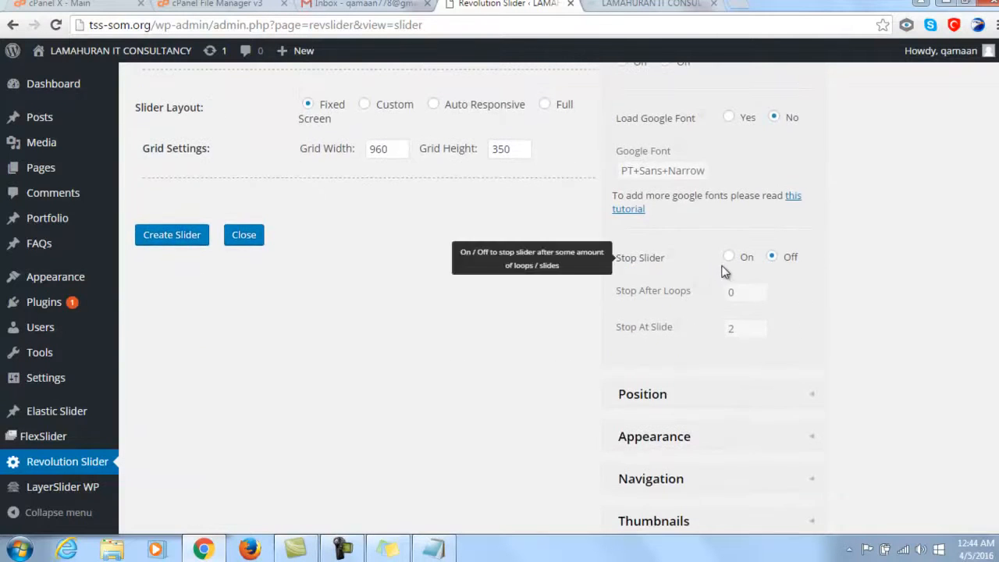
scroll(831, 300, down, 2)
click(660, 247)
scroll(937, 148, up, 4)
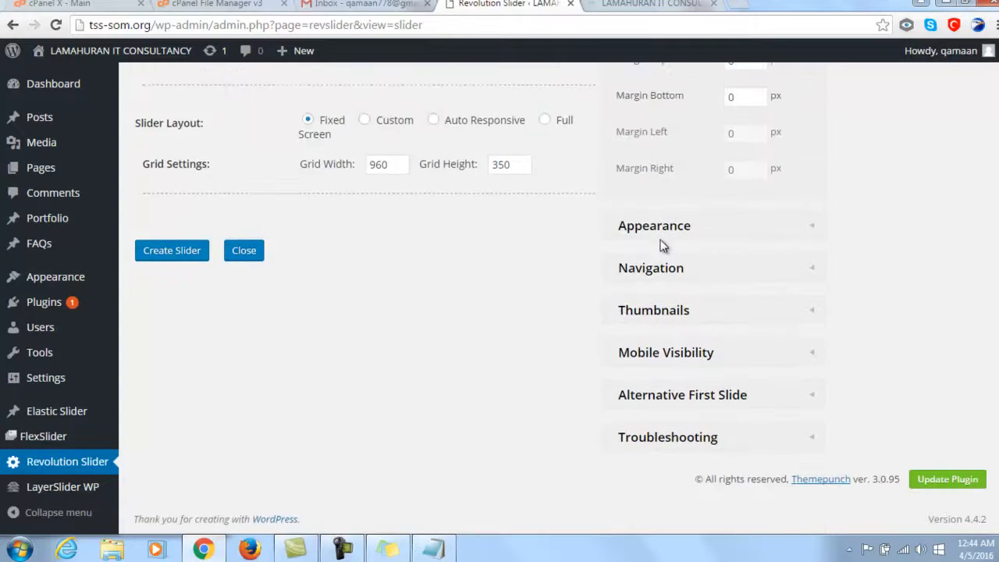
scroll(934, 200, up, 1)
click(765, 213)
click(915, 274)
Set the shadow type to No Shadow and the timer line to Bottom.
scroll(909, 290, down, 3)
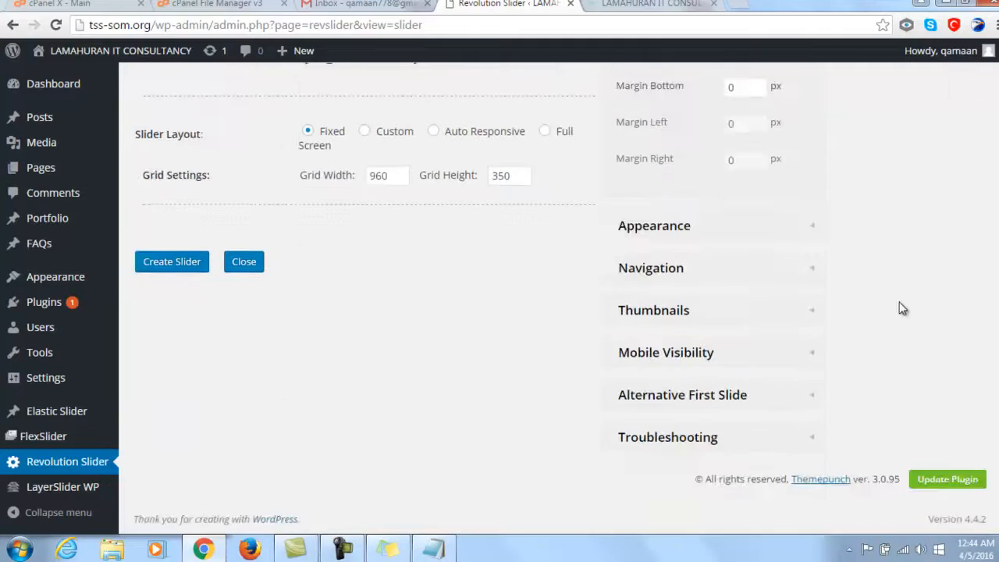
click(701, 229)
scroll(875, 258, up, 3)
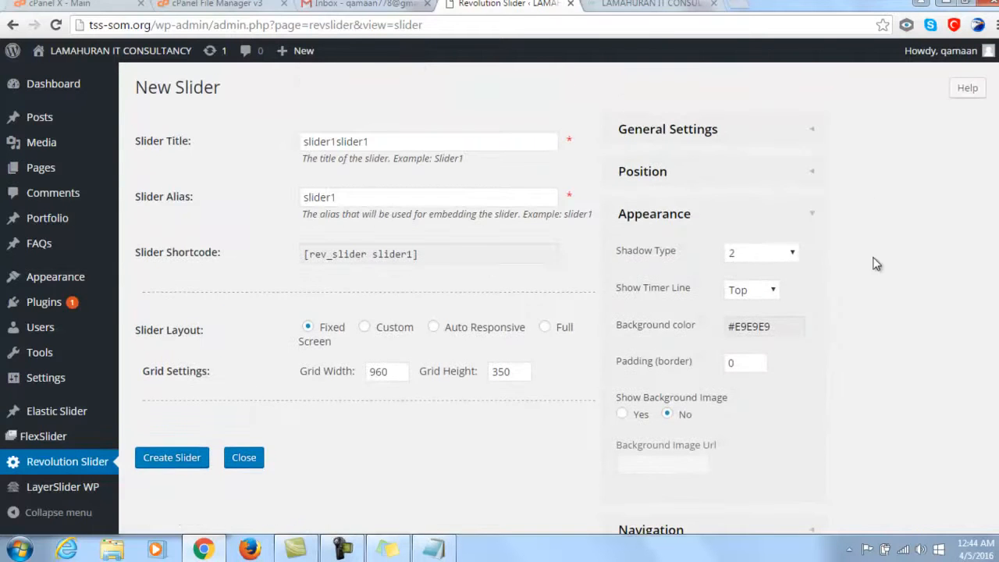
click(738, 254)
click(747, 270)
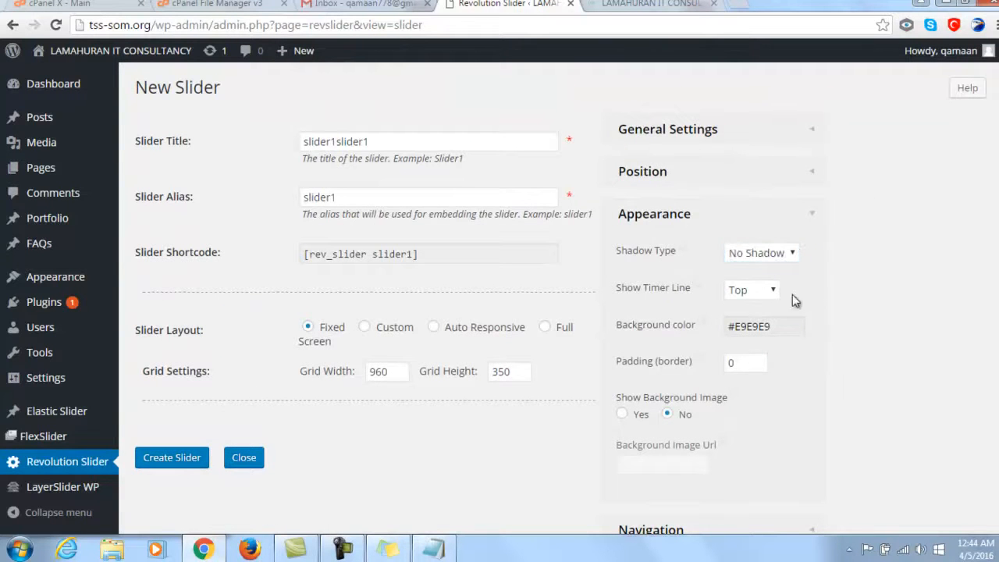
click(775, 291)
click(814, 281)
click(741, 295)
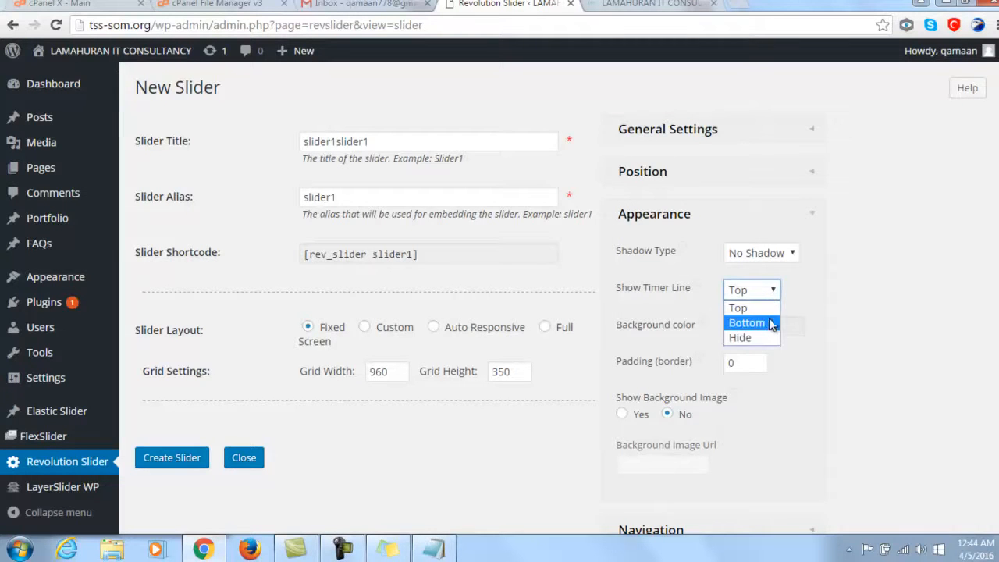
click(758, 323)
scroll(895, 349, down, 2)
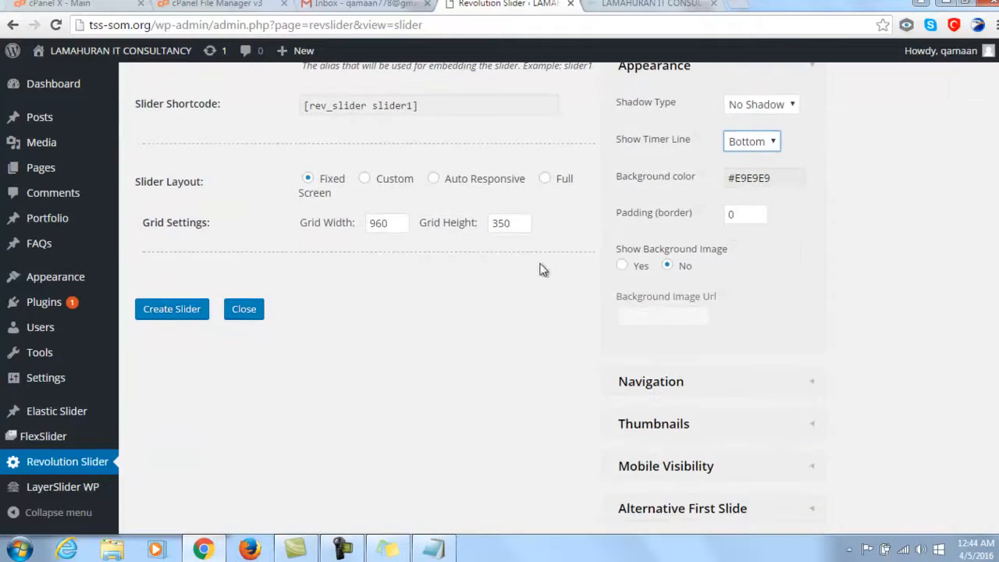
scroll(770, 391, down, 3)
Review the Navigation settings and create the slider1slider1 slider.
click(663, 206)
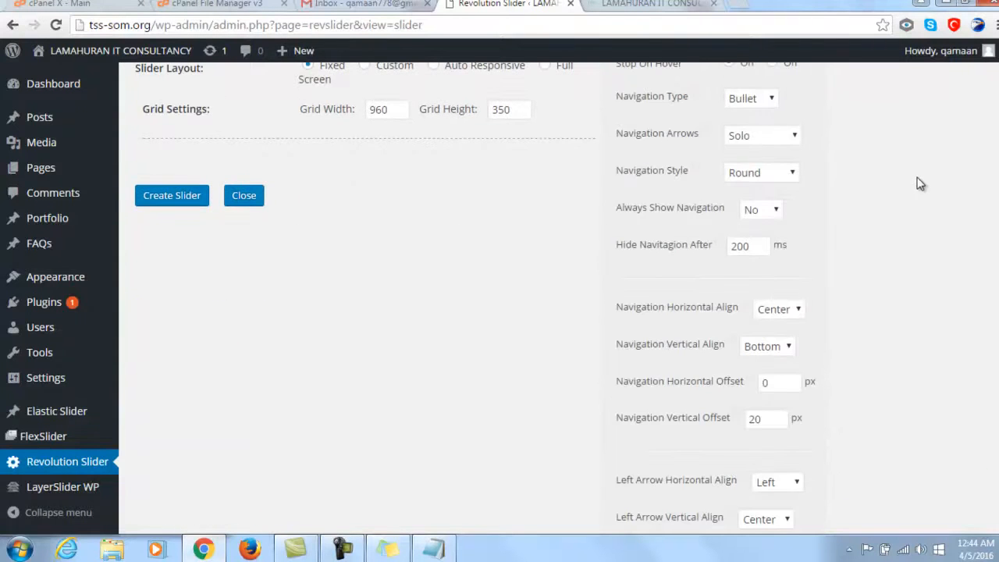
scroll(924, 184, up, 1)
scroll(891, 220, up, 1)
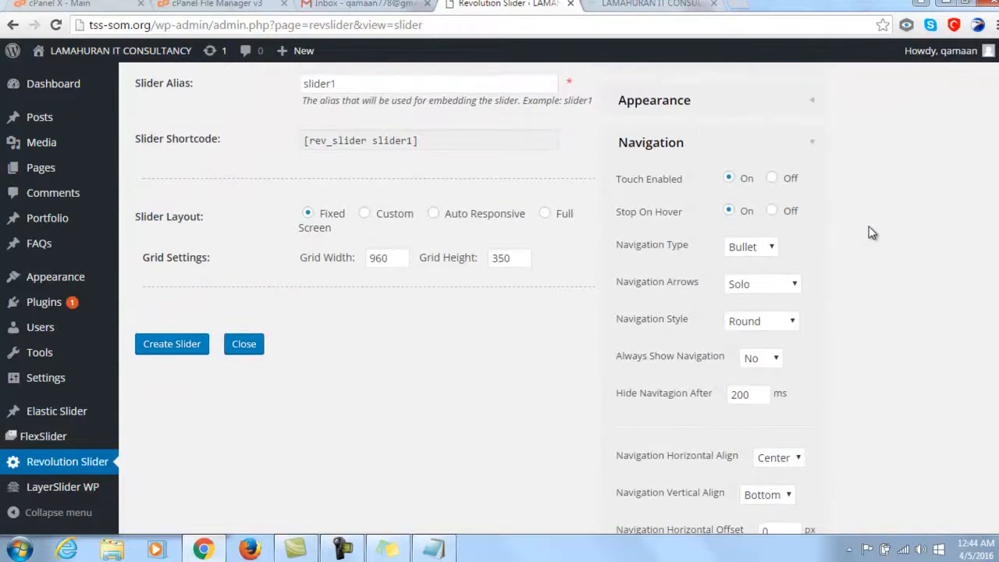
scroll(871, 230, down, 2)
scroll(882, 245, down, 1)
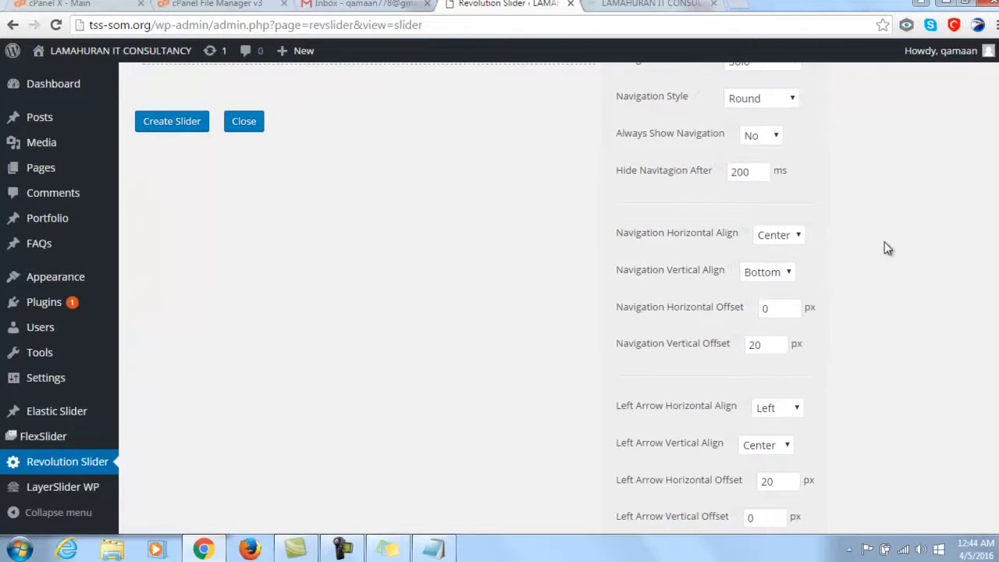
scroll(885, 245, down, 4)
scroll(913, 247, up, 8)
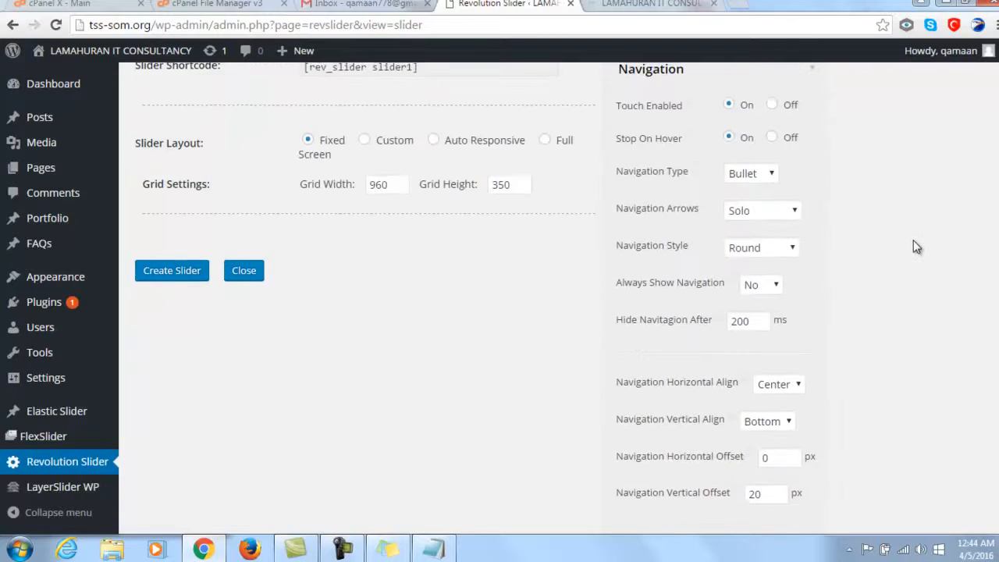
click(193, 432)
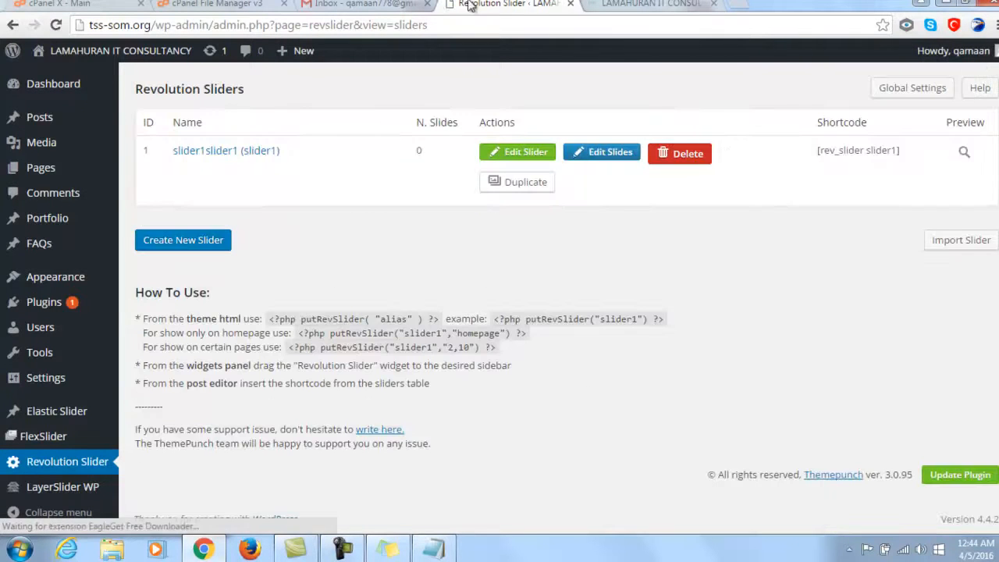
Open slider1slider1's slides and upload the third and second profile images as new slides.
click(529, 153)
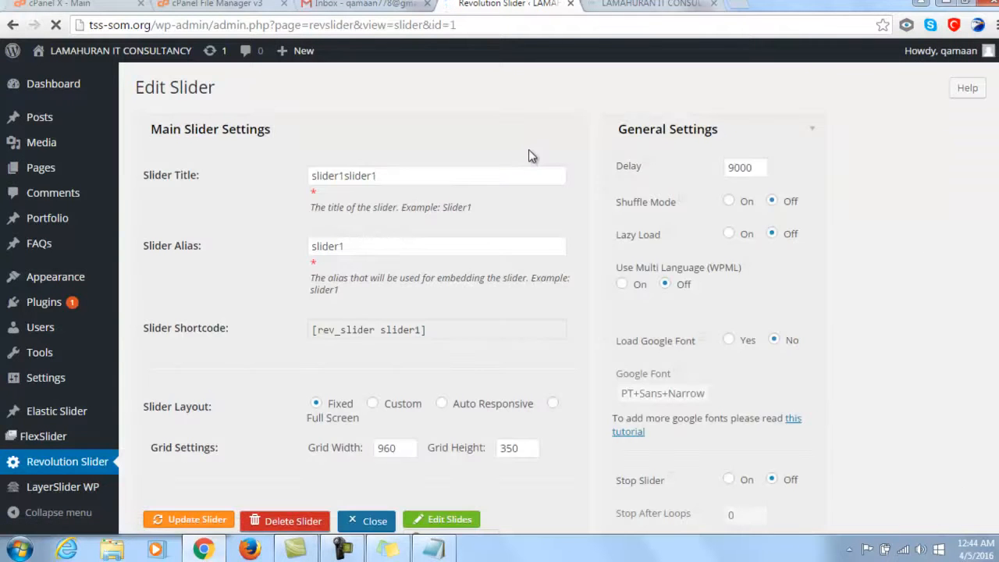
scroll(516, 272, down, 3)
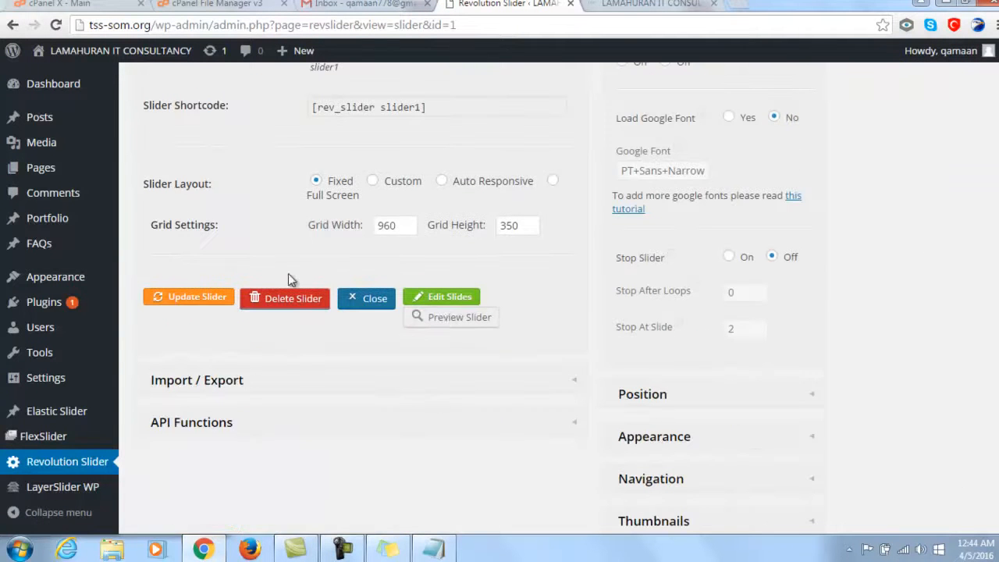
click(447, 299)
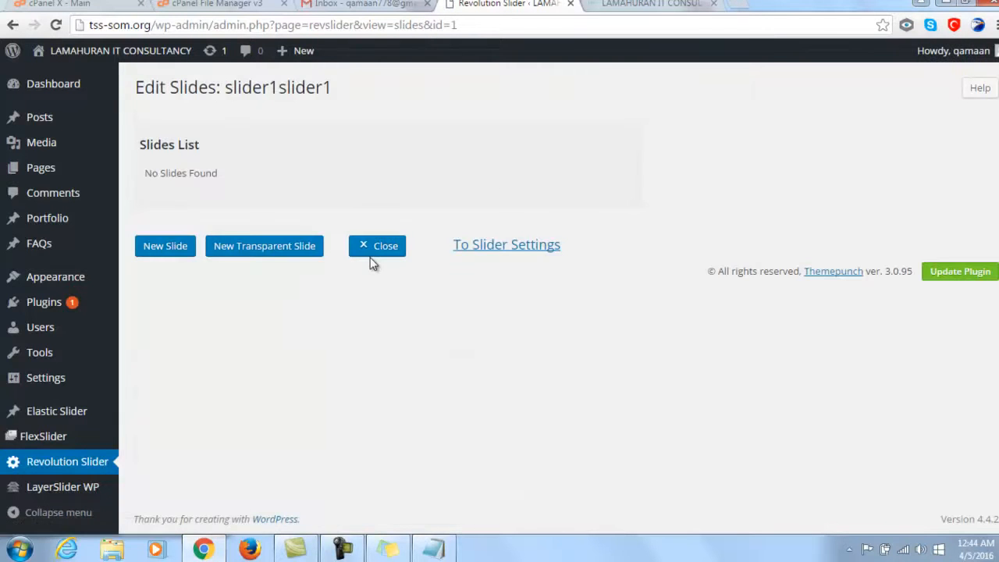
click(151, 250)
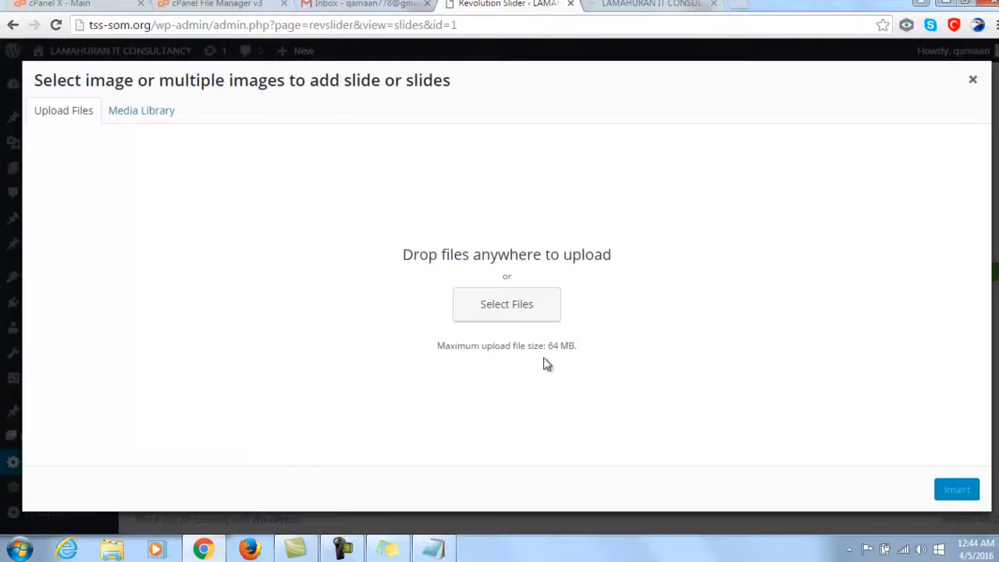
click(505, 304)
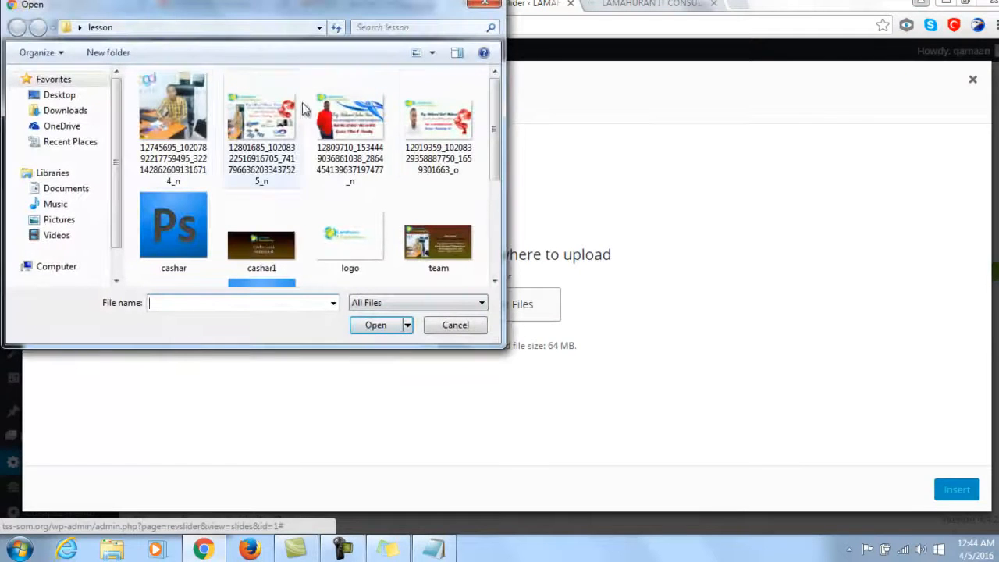
double_click(350, 121)
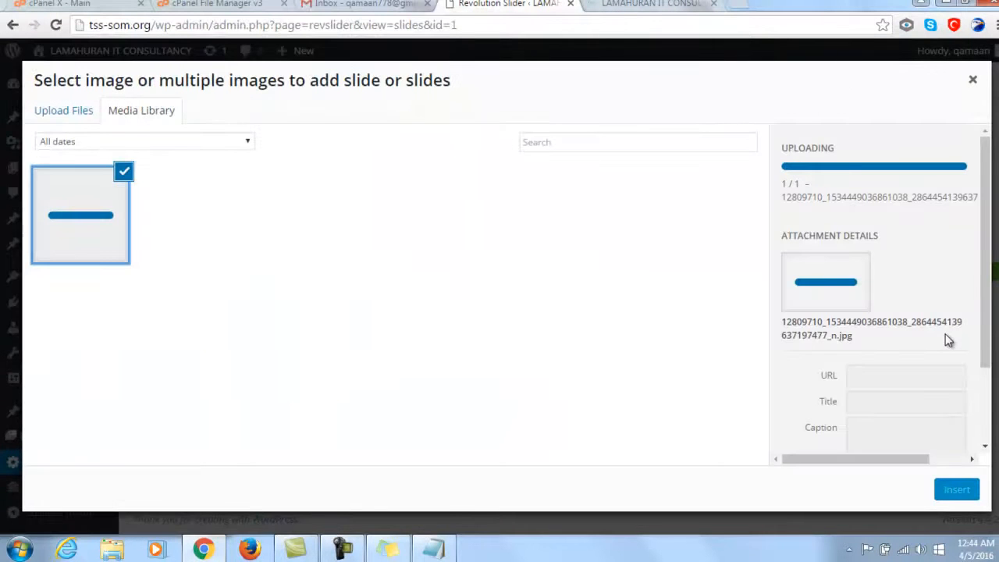
click(76, 117)
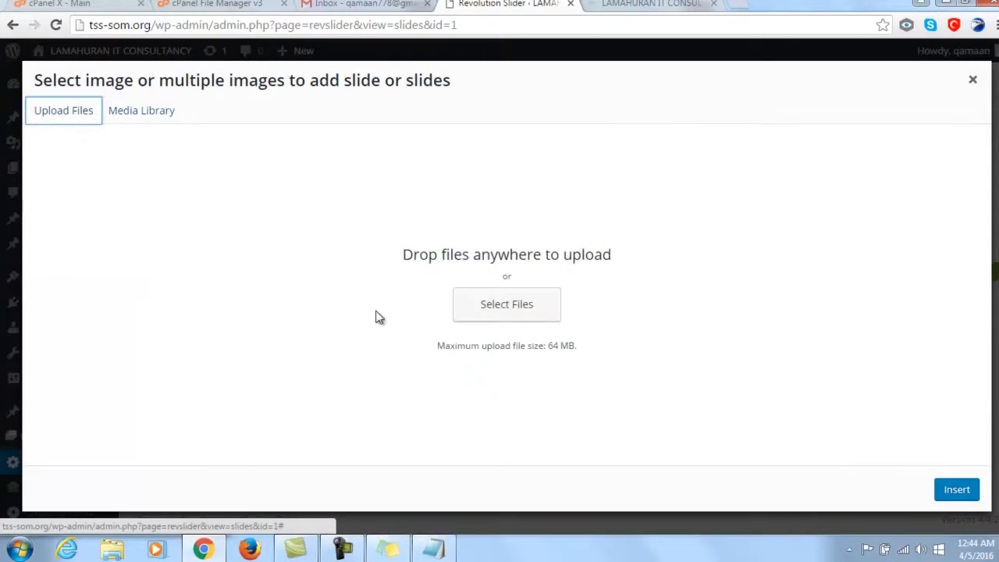
click(531, 320)
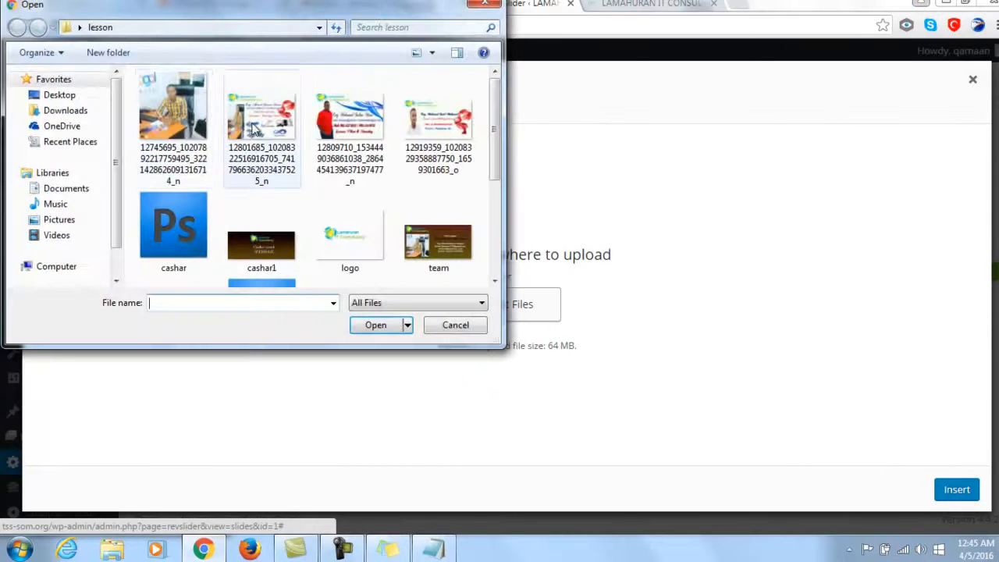
double_click(265, 129)
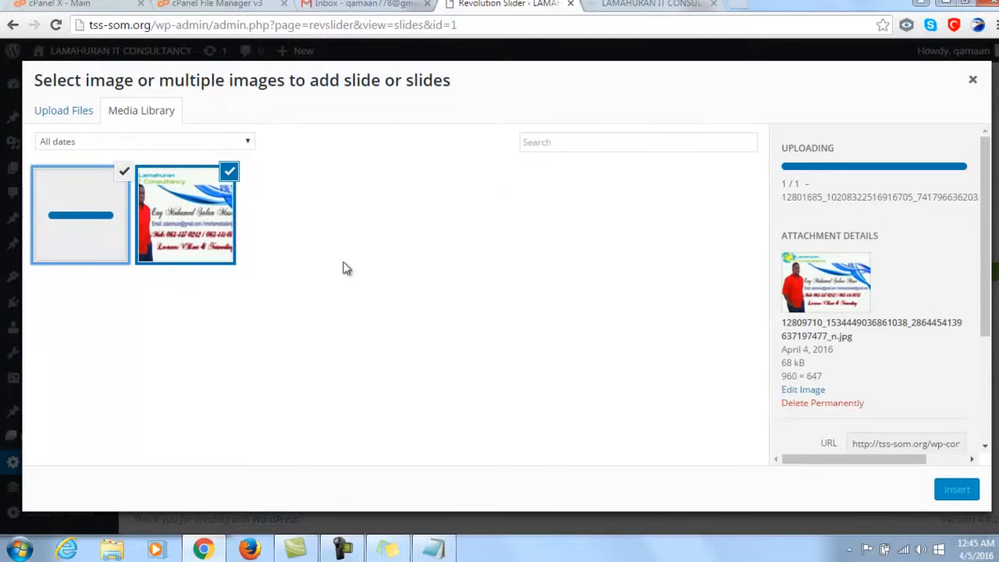
Upload the fourth profile image and the logo image as well.
click(62, 114)
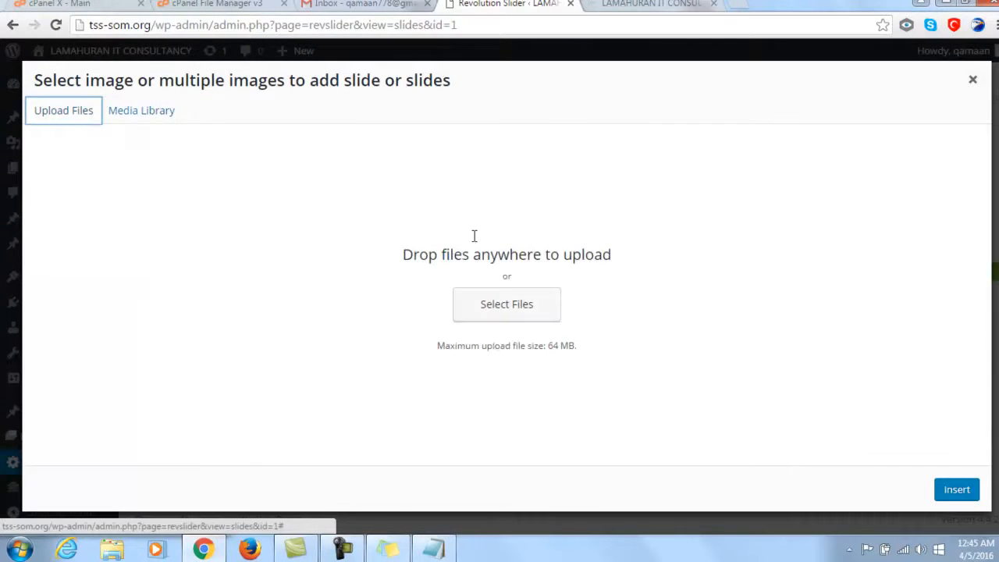
click(506, 304)
click(439, 129)
double_click(438, 128)
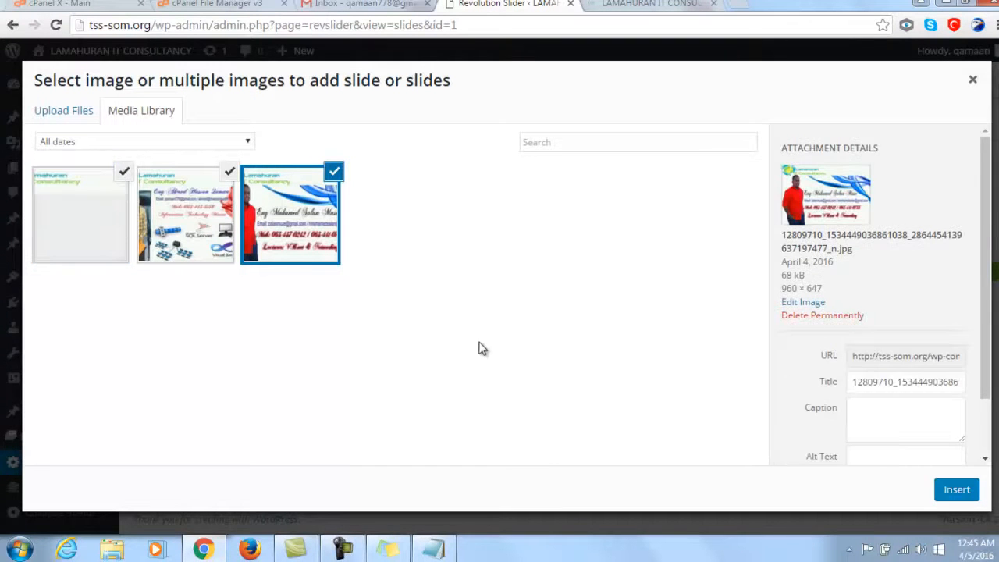
click(77, 111)
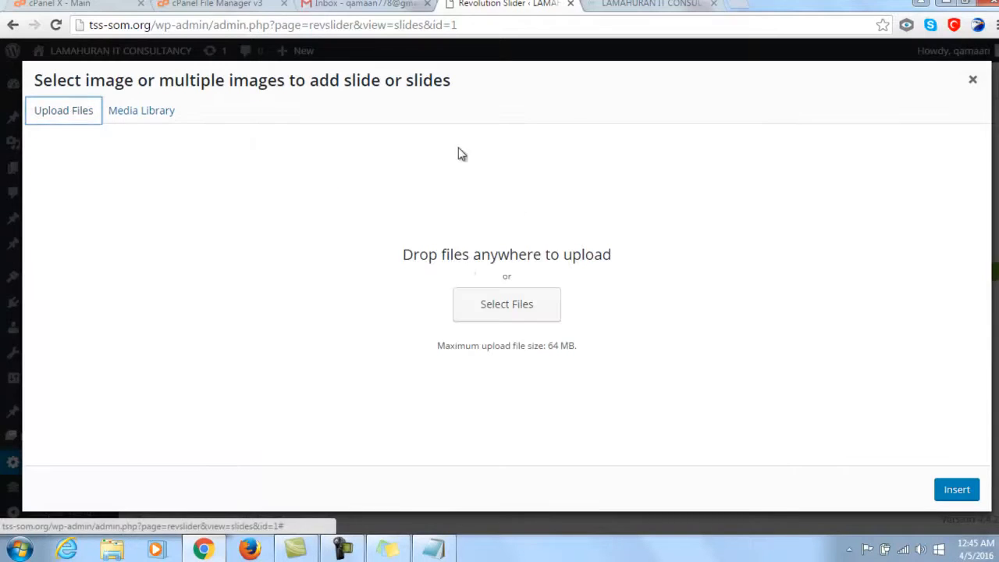
click(503, 312)
double_click(355, 240)
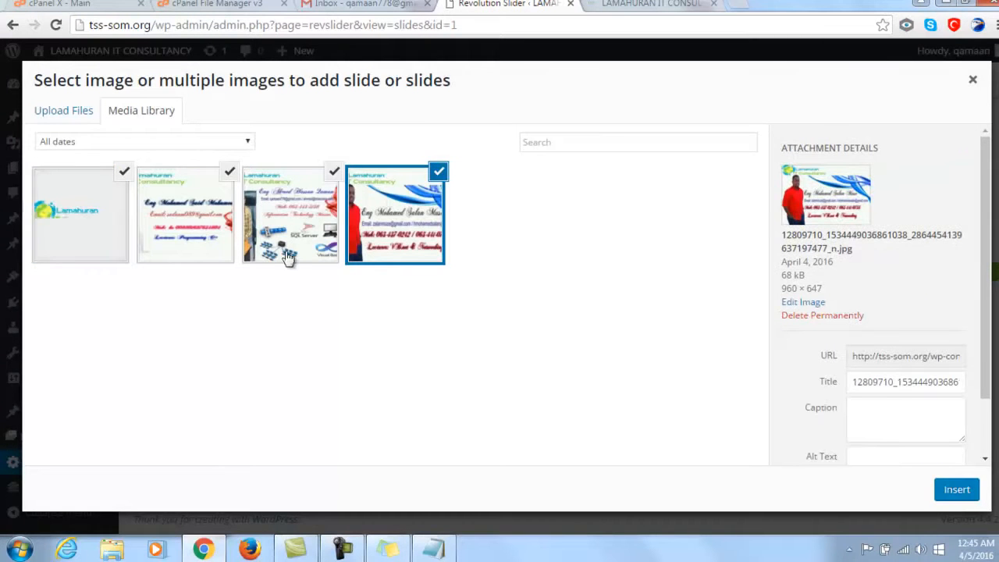
Insert the four uploaded images as slides and open slide 1 for editing.
click(966, 492)
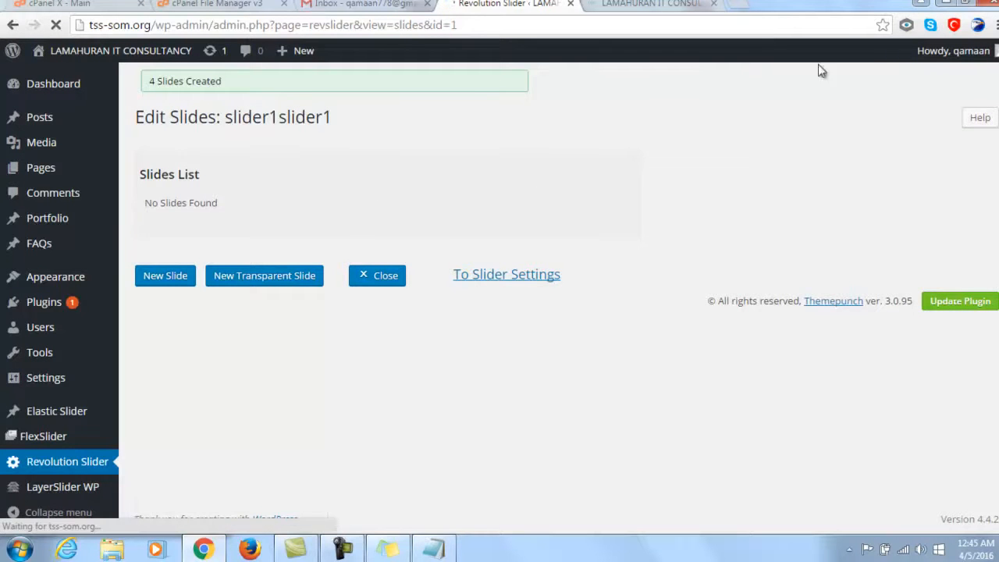
scroll(609, 305, down, 2)
scroll(609, 305, up, 2)
scroll(609, 315, down, 1)
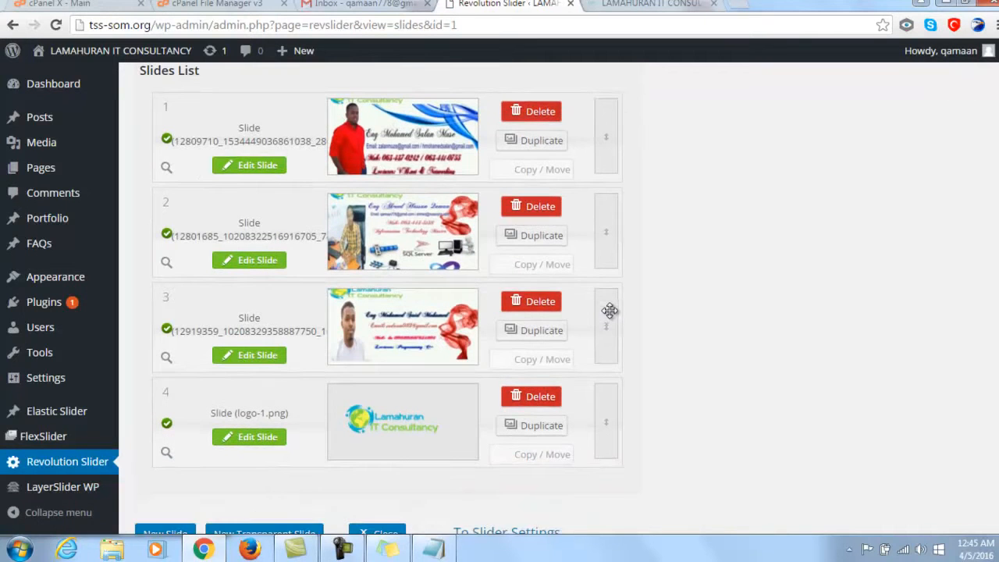
click(262, 167)
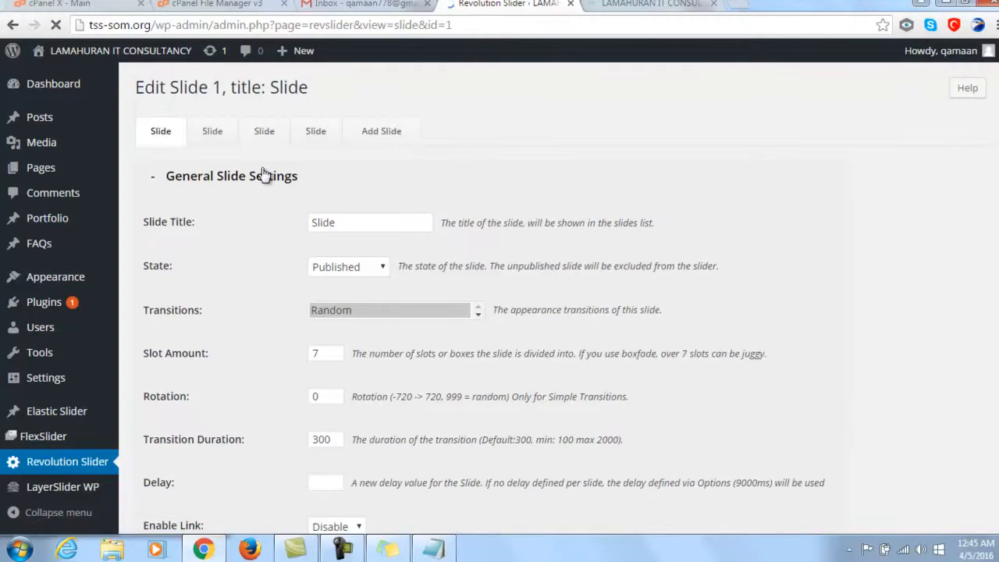
Replace slide 1's Random transition with Slide Horizontal.
click(371, 268)
click(371, 270)
click(378, 310)
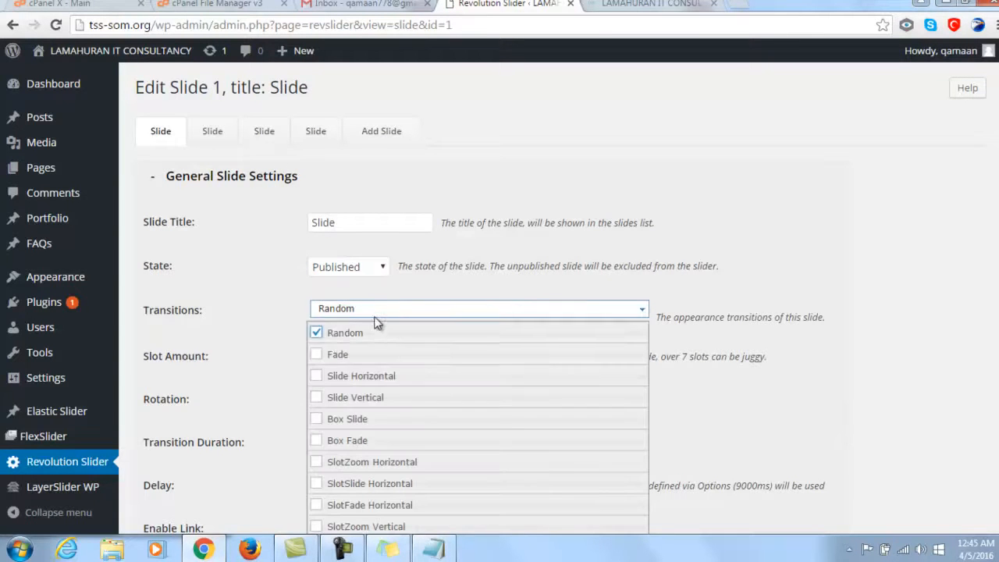
click(317, 335)
click(317, 378)
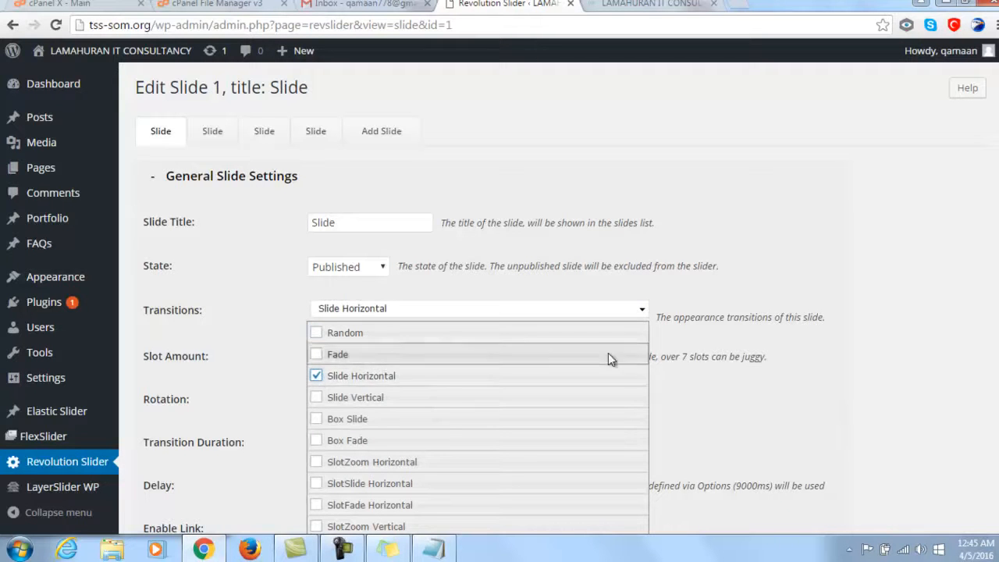
click(713, 383)
Set slide 1's delay to 7500 ms.
scroll(713, 384, down, 2)
click(328, 331)
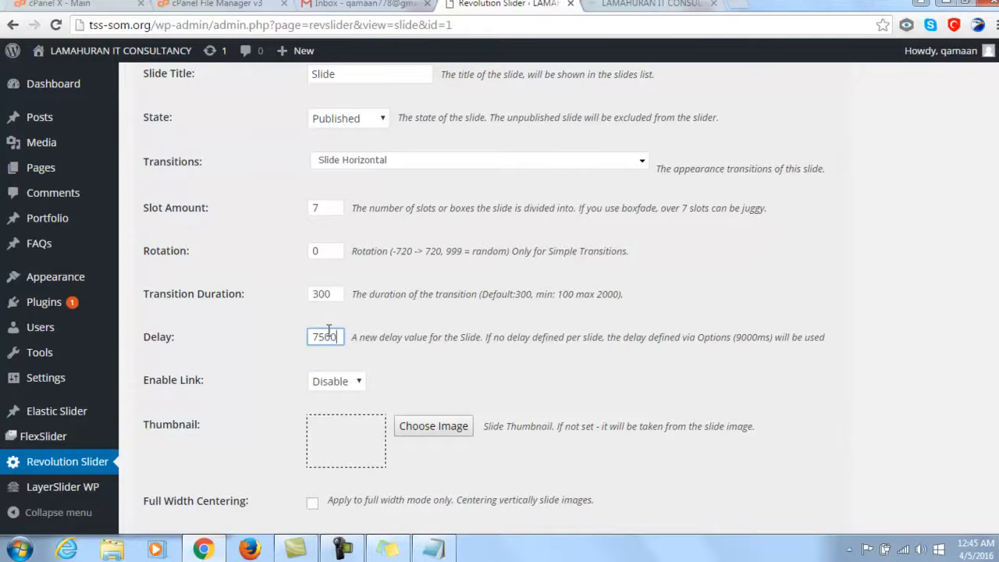
scroll(355, 350, down, 3)
scroll(402, 321, down, 3)
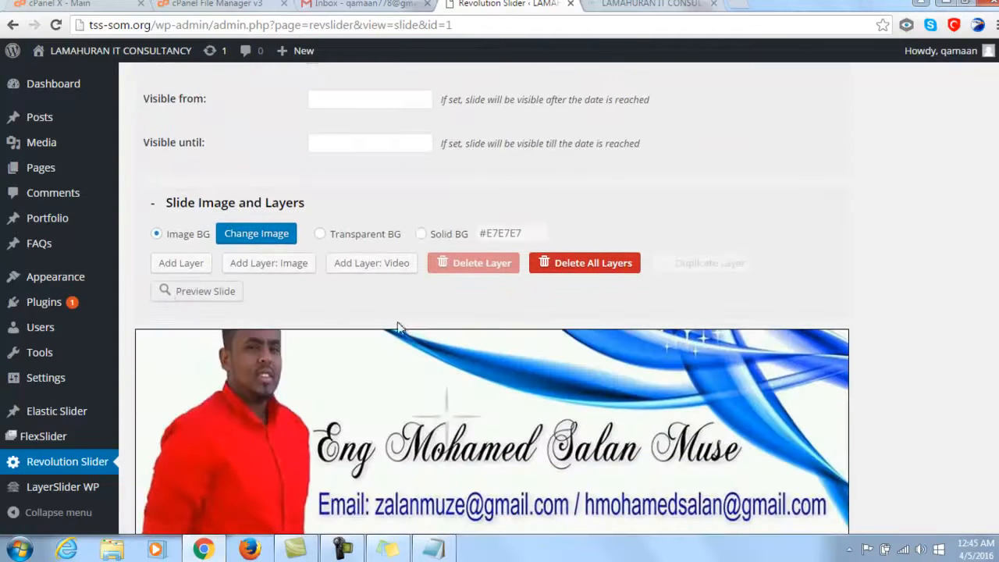
scroll(336, 379, down, 2)
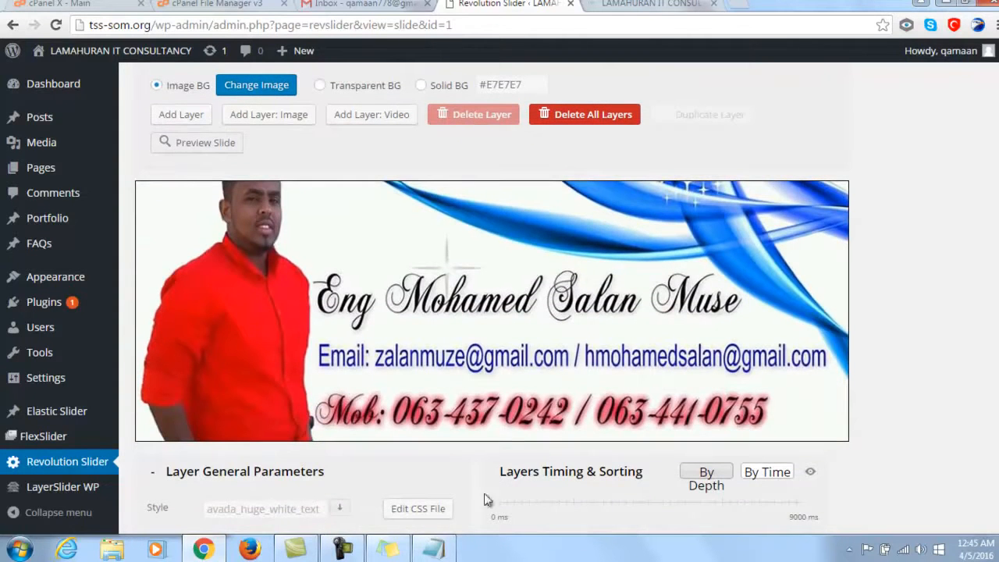
Add a 'Networking' caption in avada_big_white_text style, placed over the red shirt.
click(185, 114)
scroll(327, 190, down, 4)
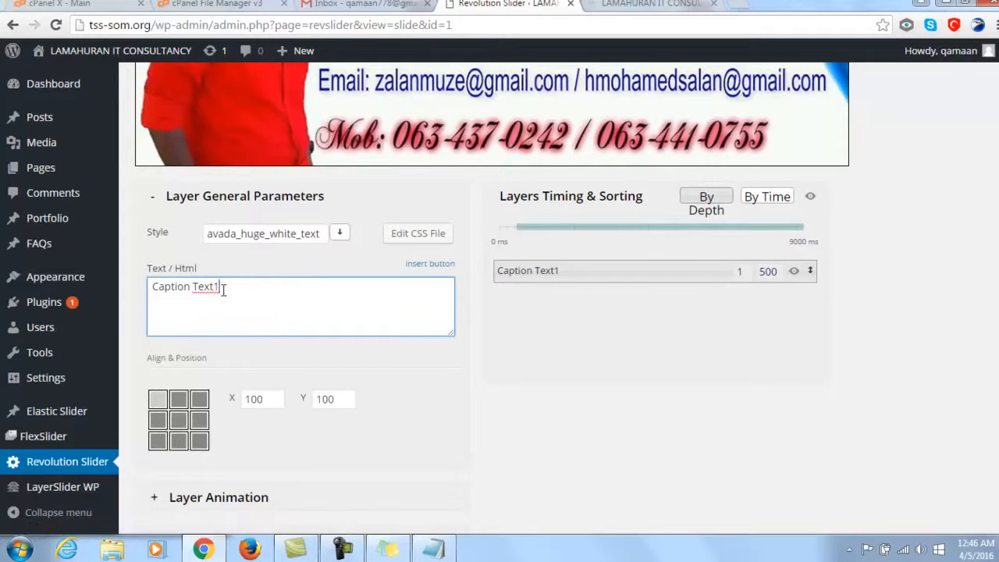
scroll(277, 265, up, 2)
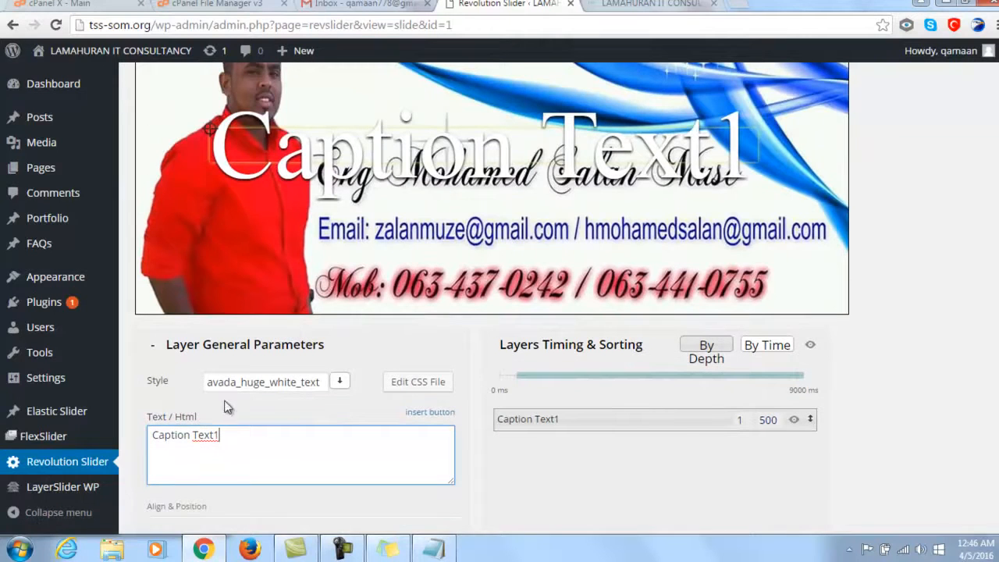
drag(234, 434, 104, 435)
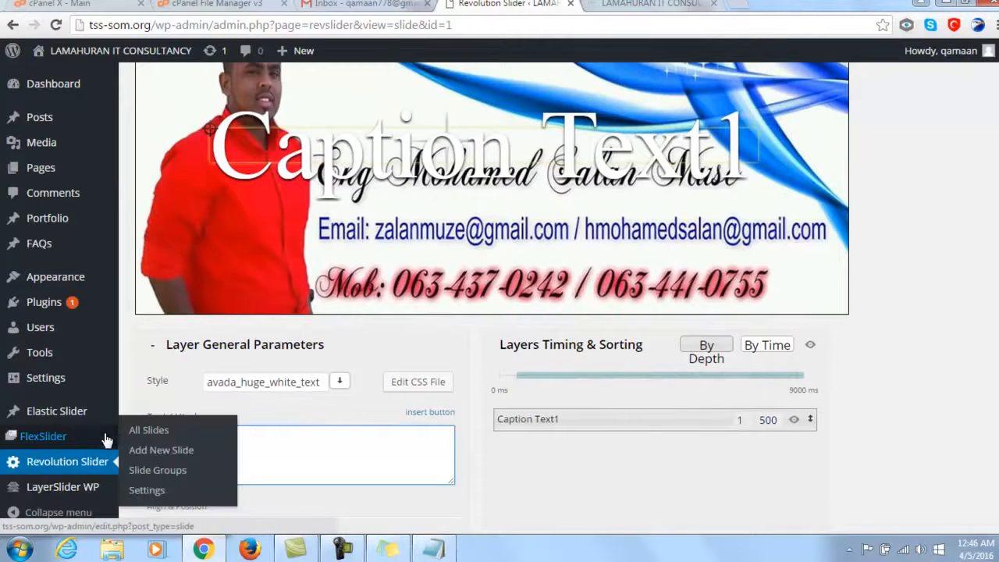
mouse_move(336, 550)
text(N)
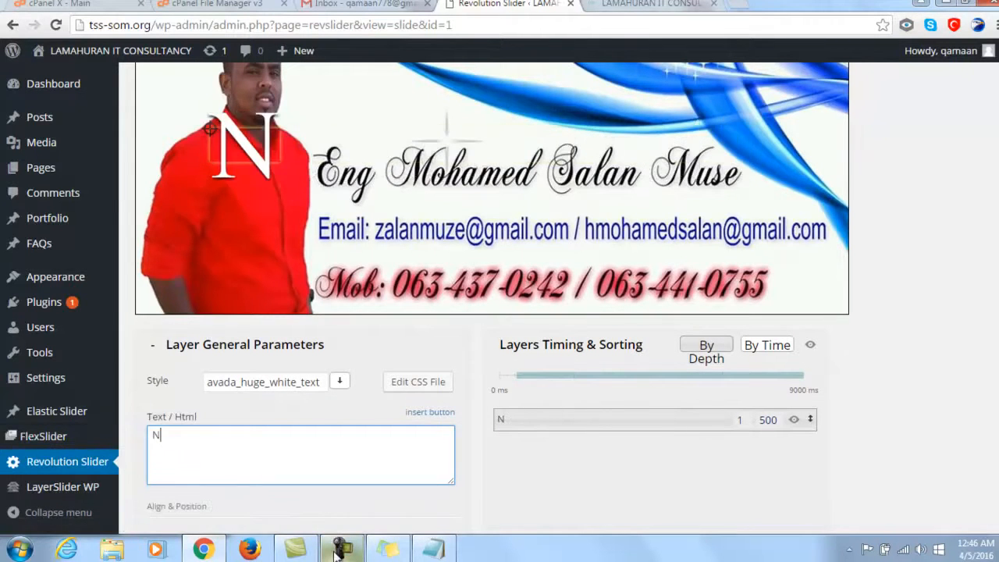
text(etwork)
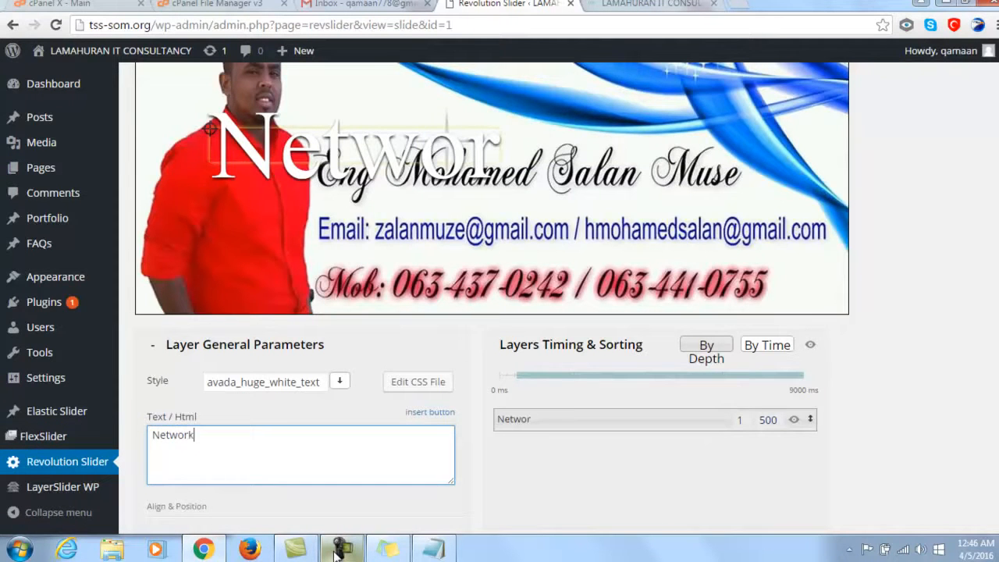
text(ing)
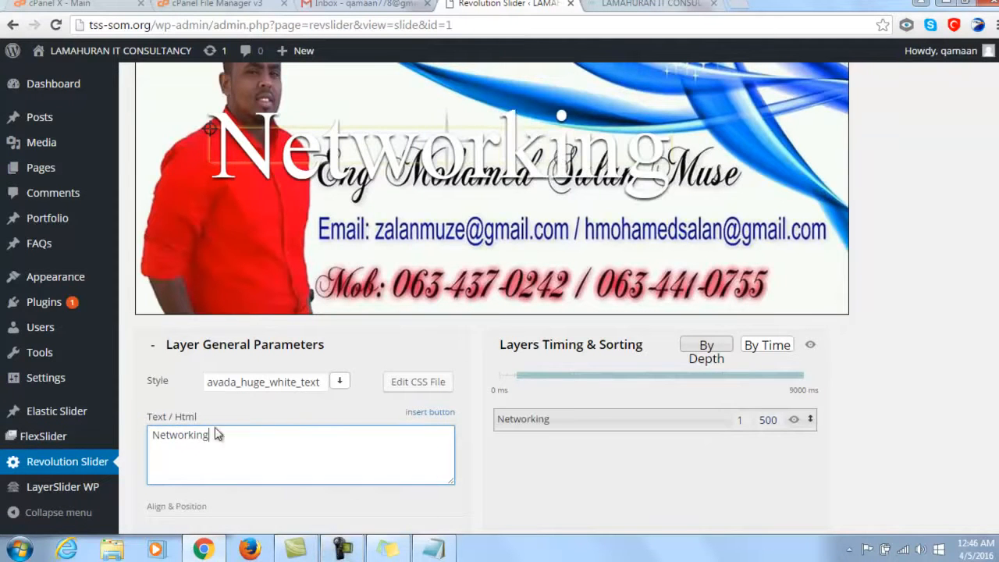
click(340, 381)
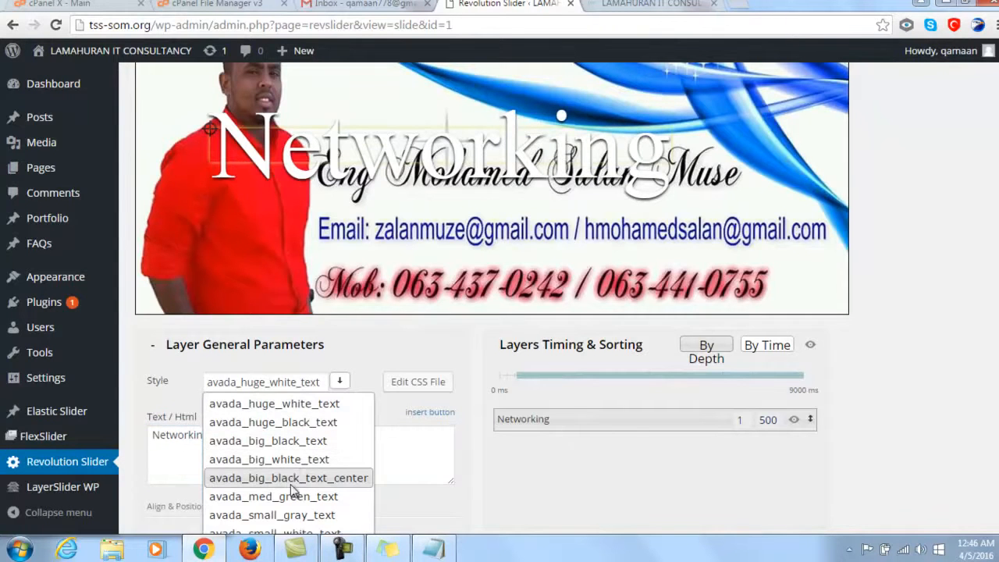
click(299, 460)
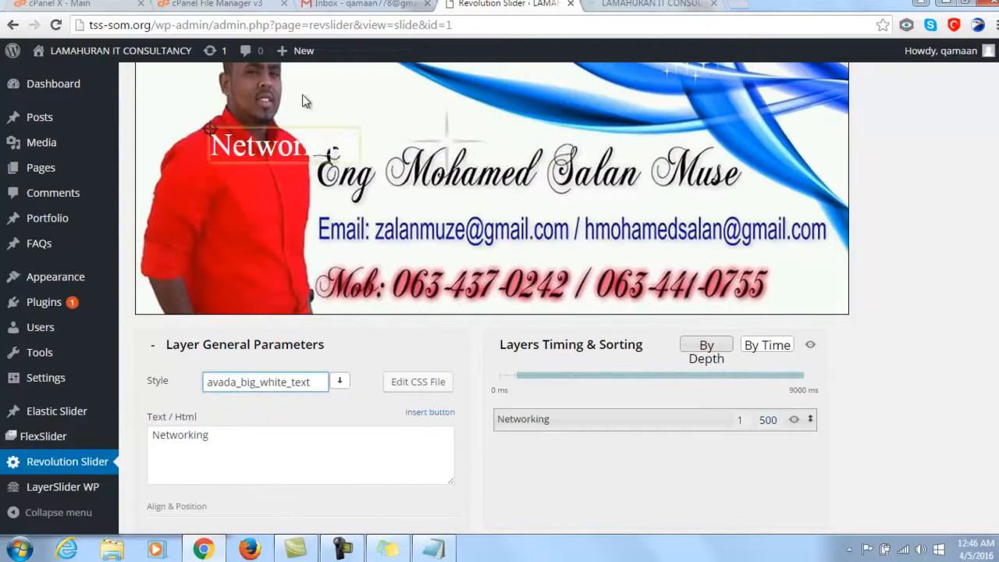
drag(273, 147, 205, 264)
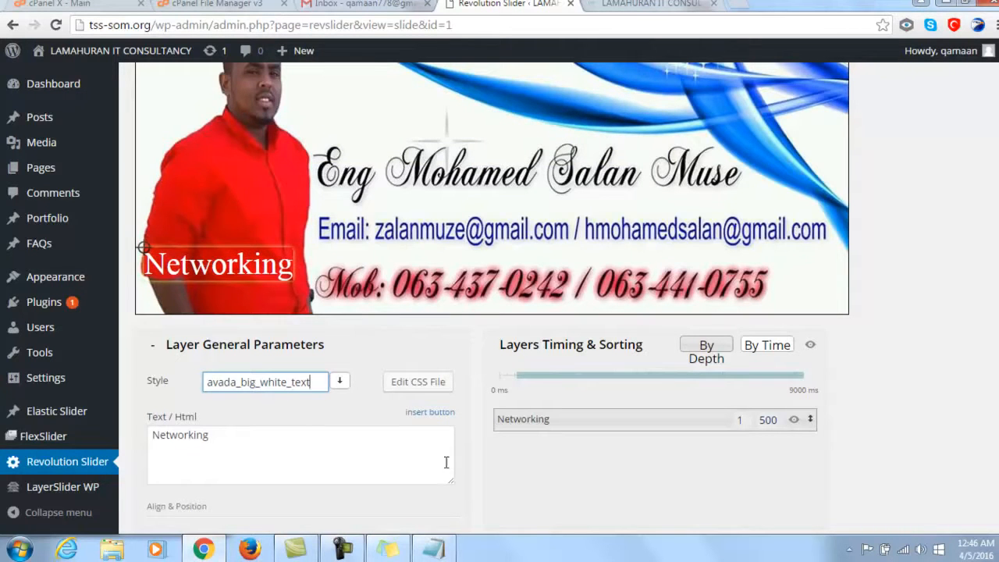
Animate the caption Short from Bottom with easeOutExpo start and easeInQuint end easing.
scroll(492, 297, down, 1)
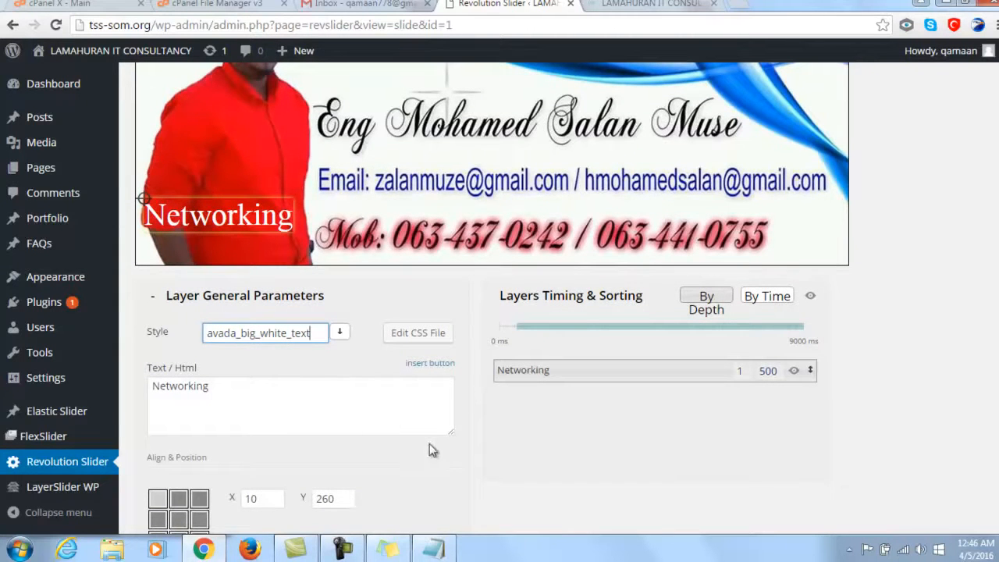
scroll(434, 448, down, 3)
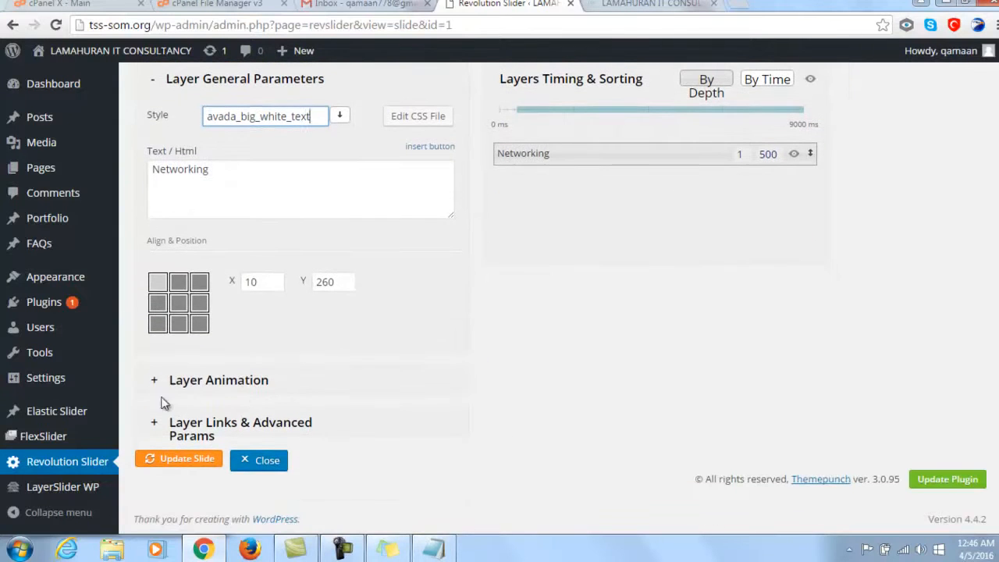
click(157, 382)
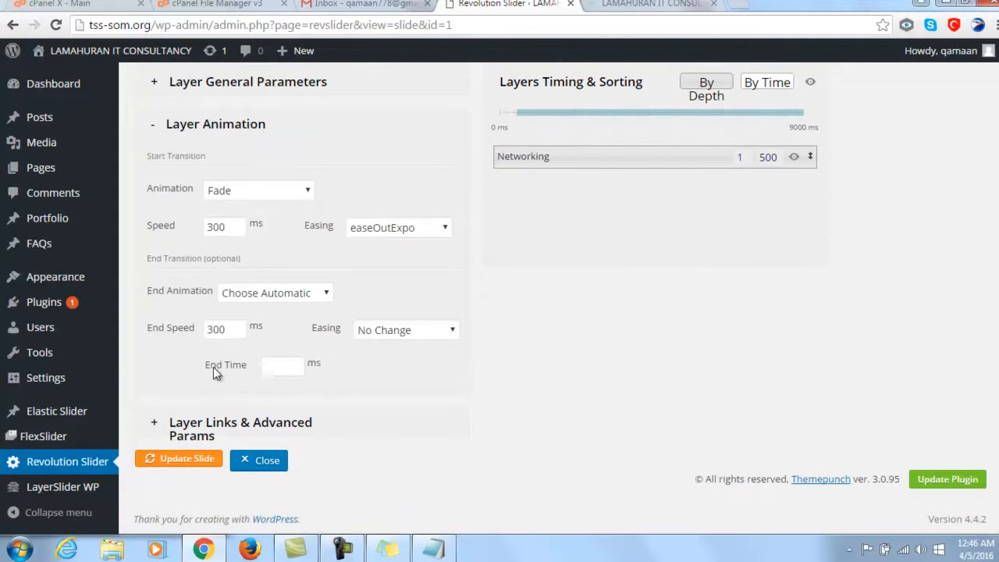
click(271, 193)
click(244, 234)
click(419, 228)
click(416, 234)
click(430, 331)
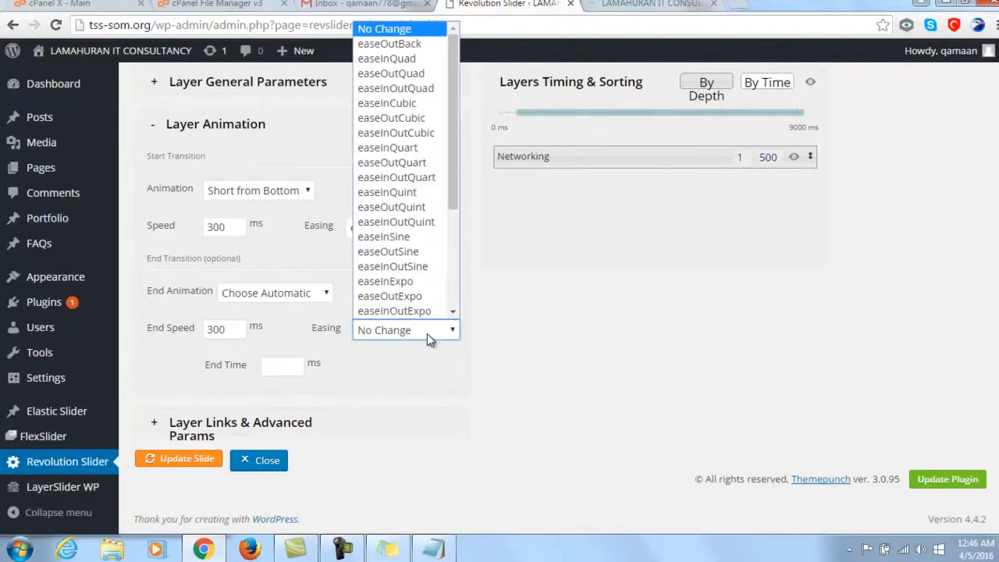
click(391, 194)
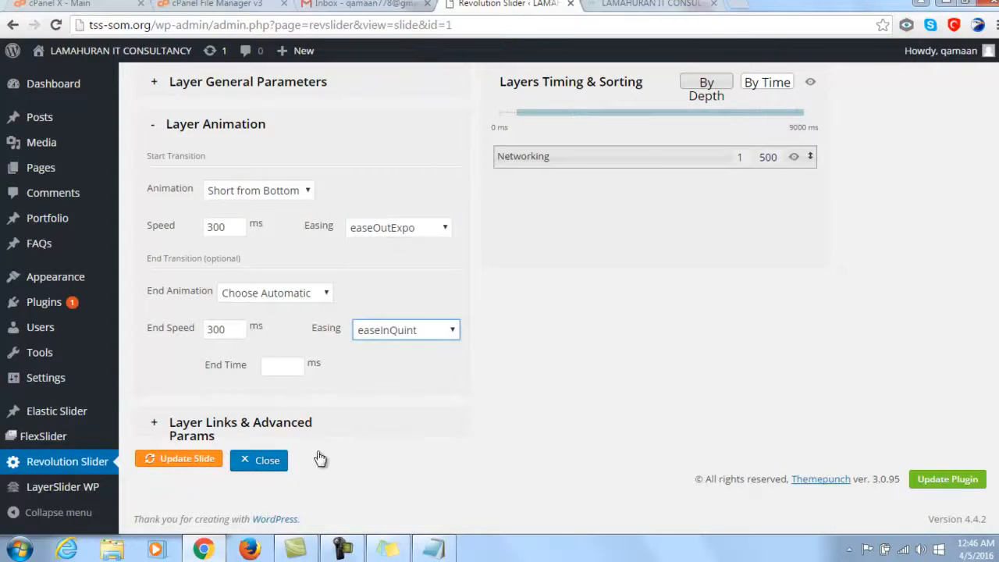
scroll(339, 402, up, 10)
Add a new text layer and place it below the Networking caption.
click(169, 250)
scroll(239, 355, down, 6)
scroll(285, 145, up, 3)
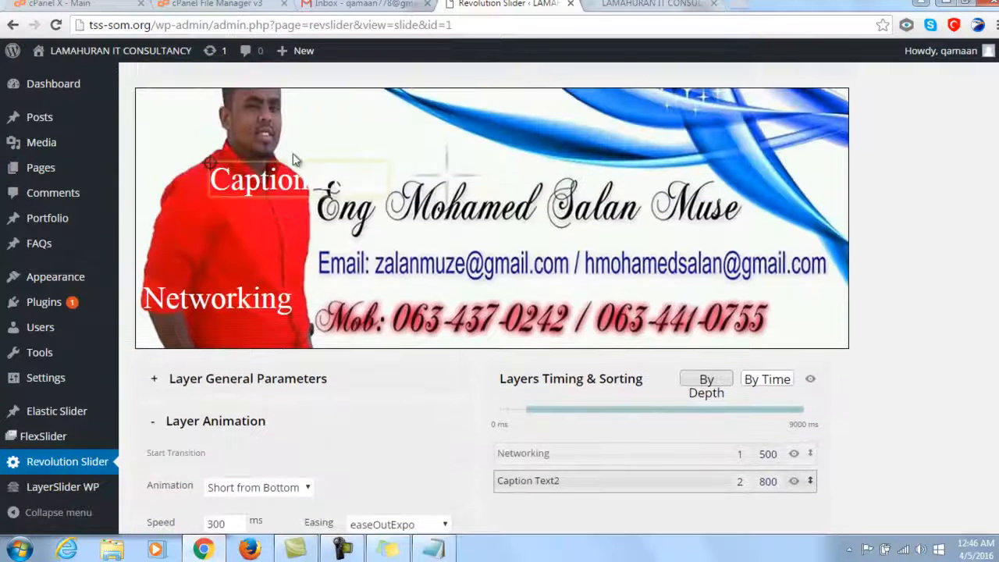
drag(215, 300, 224, 235)
drag(232, 170, 176, 278)
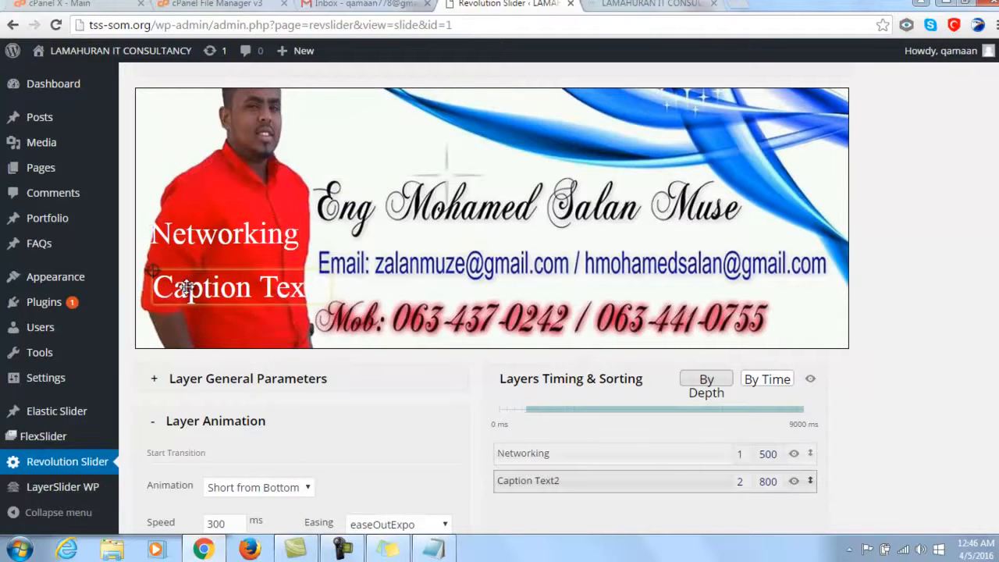
Turn the new layer into a small green button just under Networking.
scroll(355, 398, down, 1)
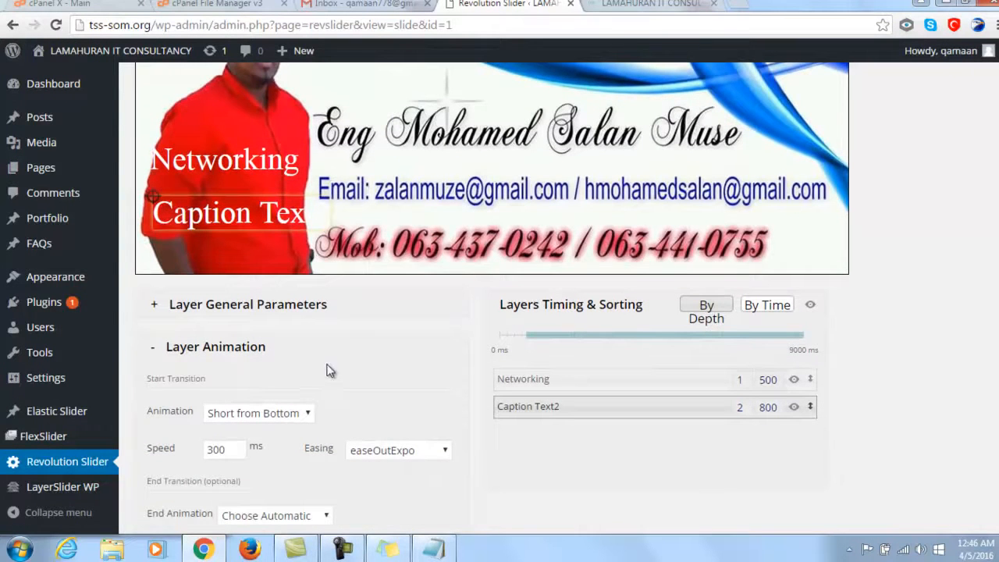
click(224, 310)
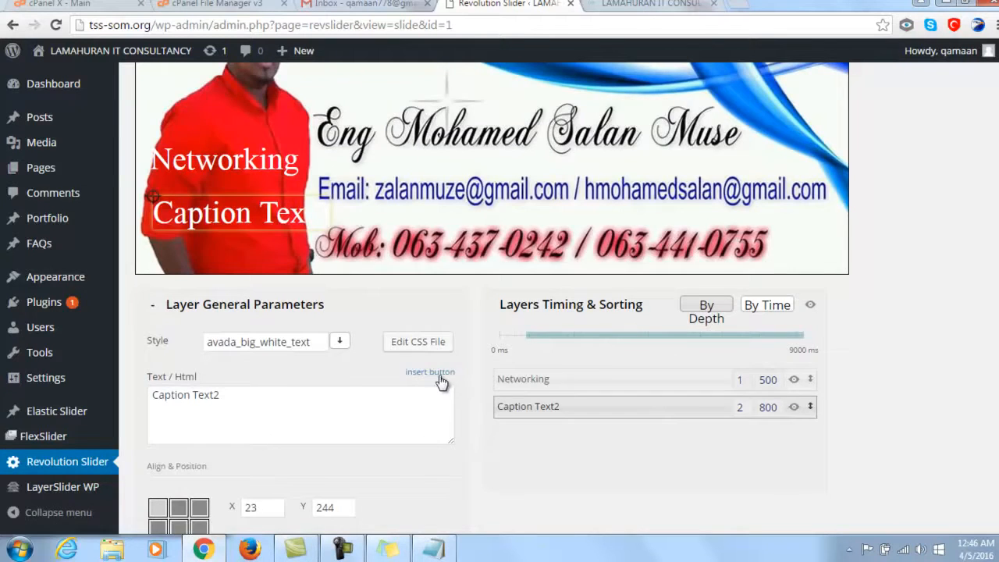
click(439, 372)
click(461, 260)
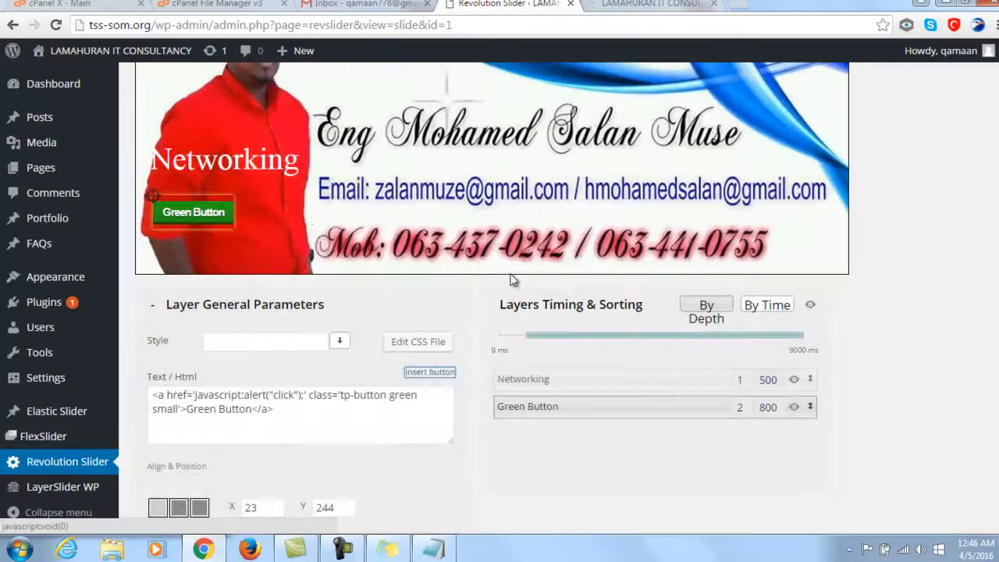
drag(178, 227, 212, 210)
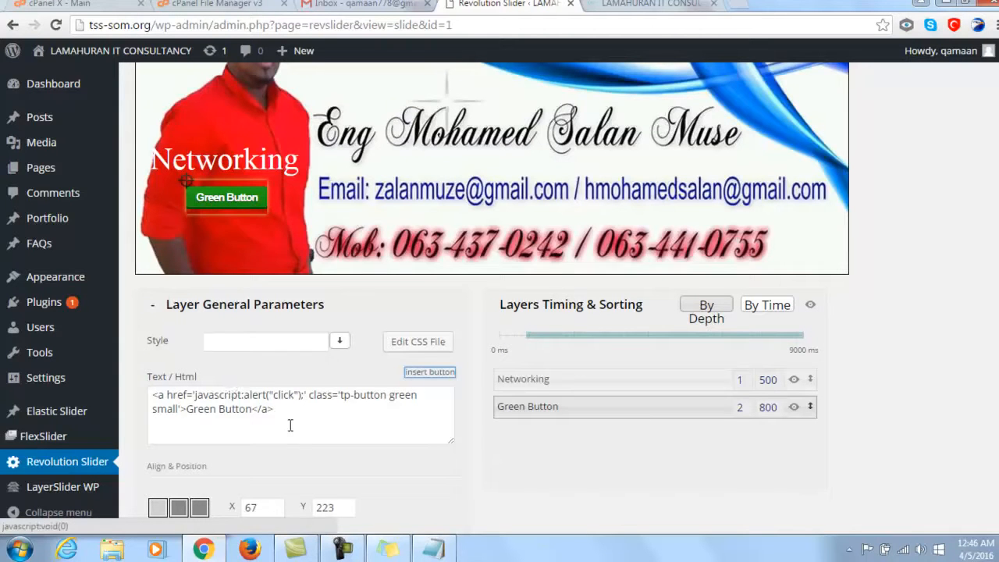
drag(195, 394, 286, 395)
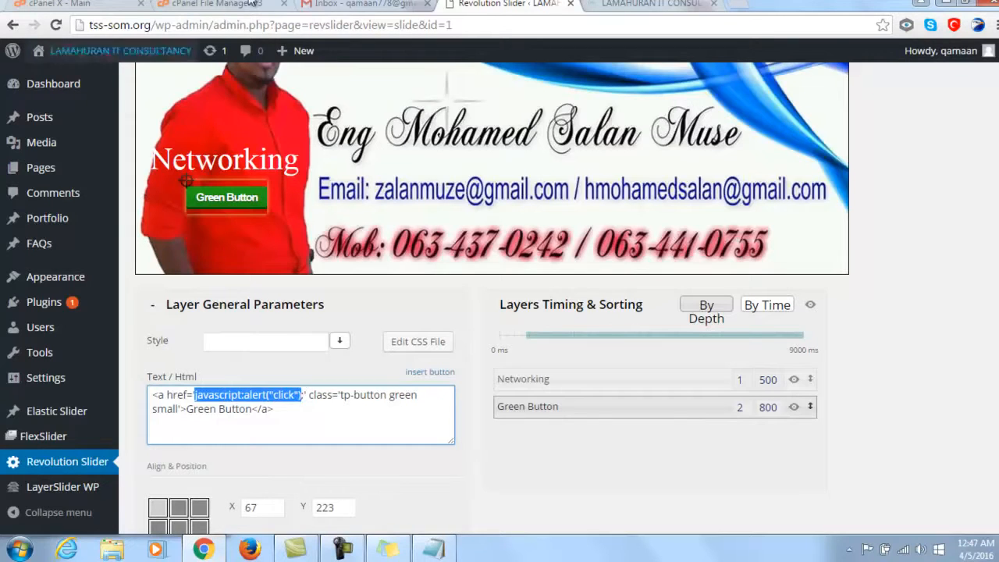
Go to the WordPress dashboard and start a new post from Posts.
click(638, 3)
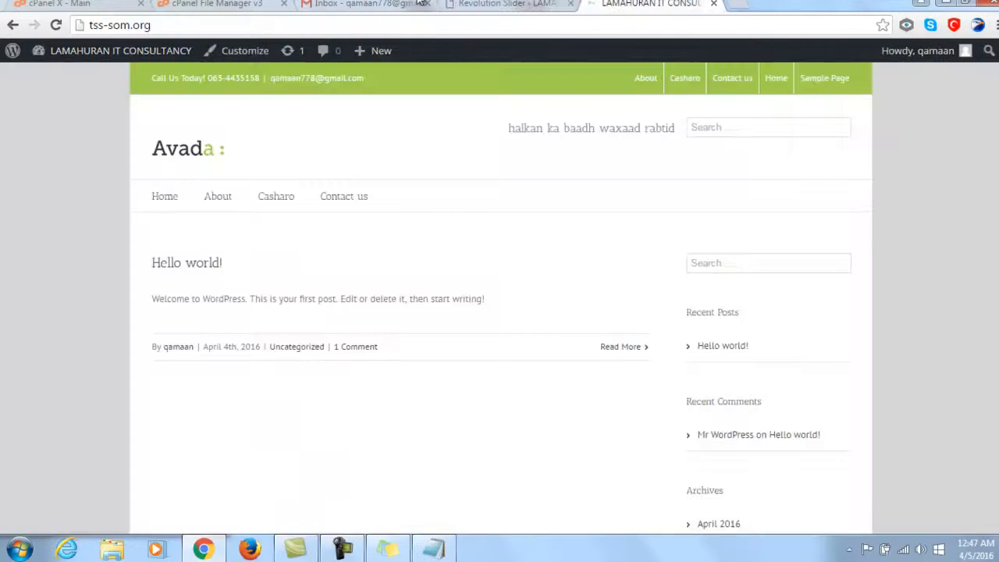
click(515, 3)
click(638, 5)
mouse_move(92, 53)
click(62, 85)
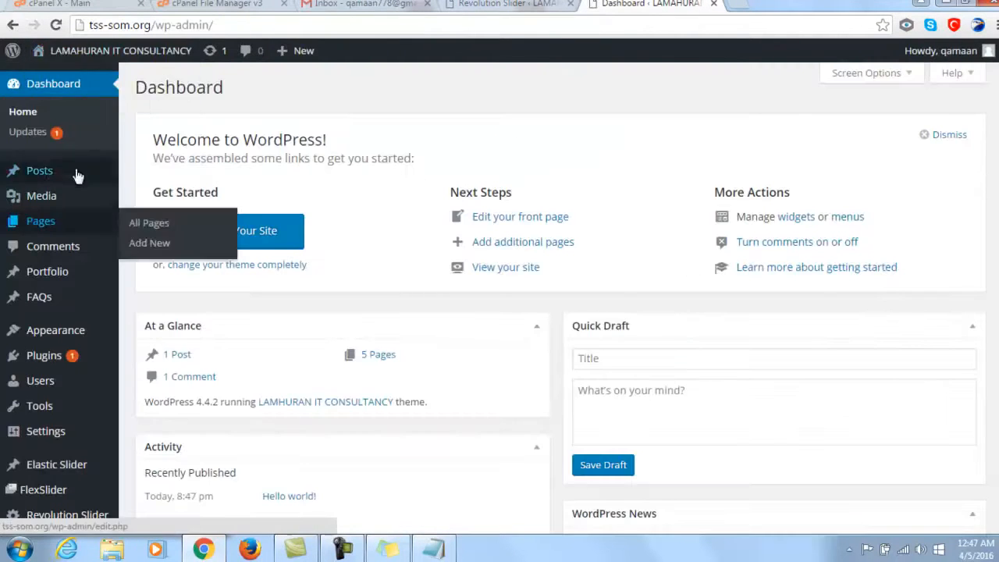
click(32, 170)
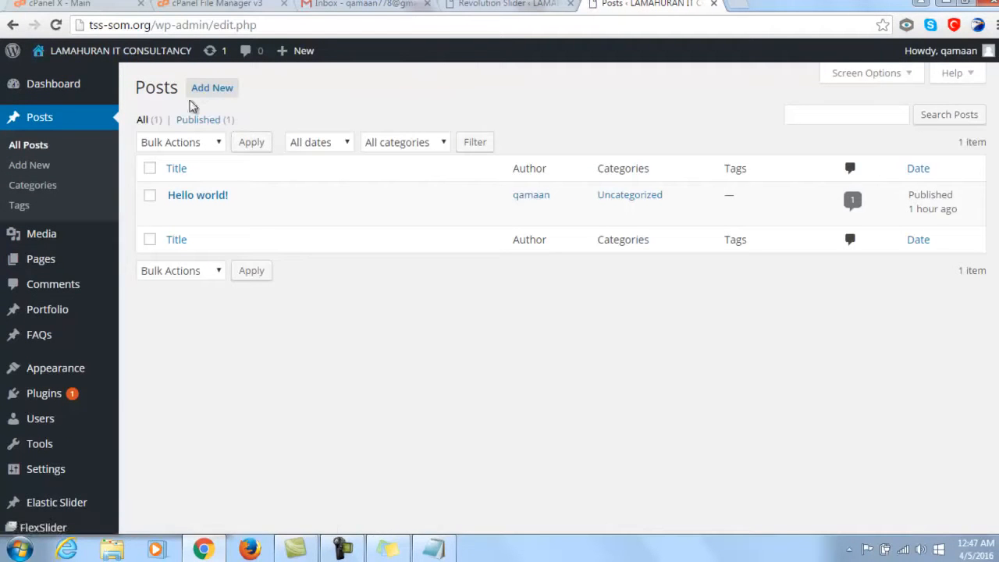
click(205, 95)
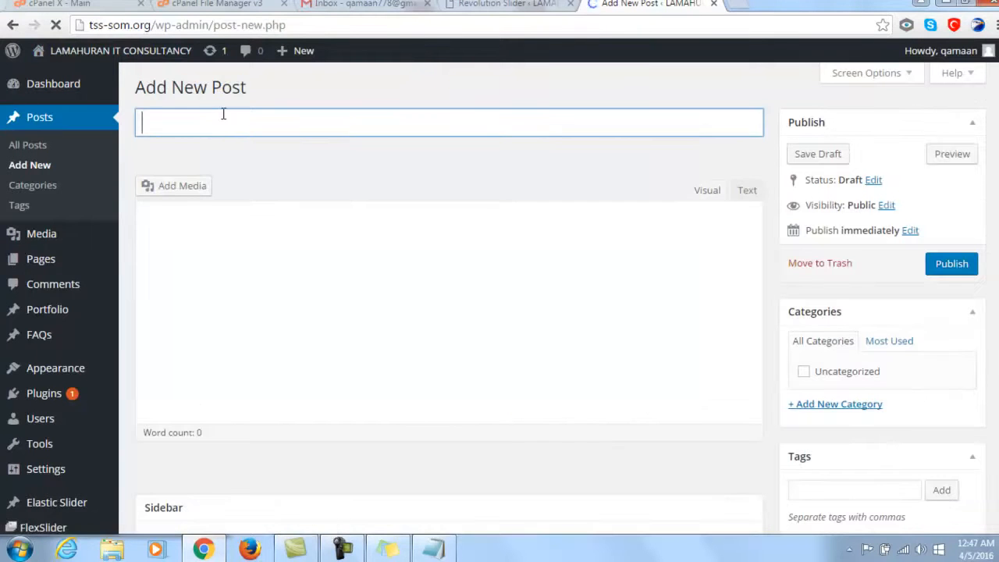
Publish the post 'networking' with body 'waxaan ku baran doonaa casharo badan oo faa'iido leh'.
text(networking)
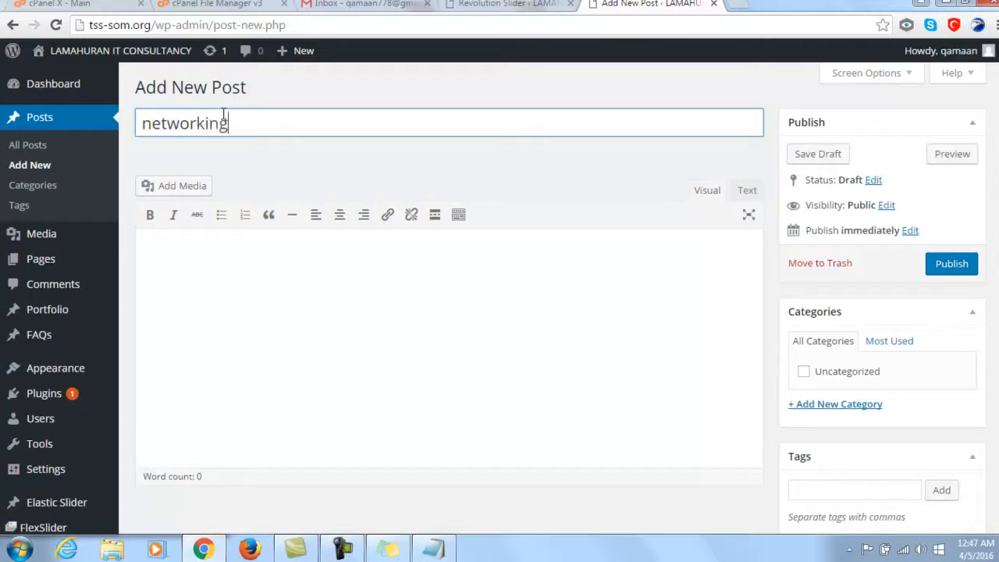
click(186, 268)
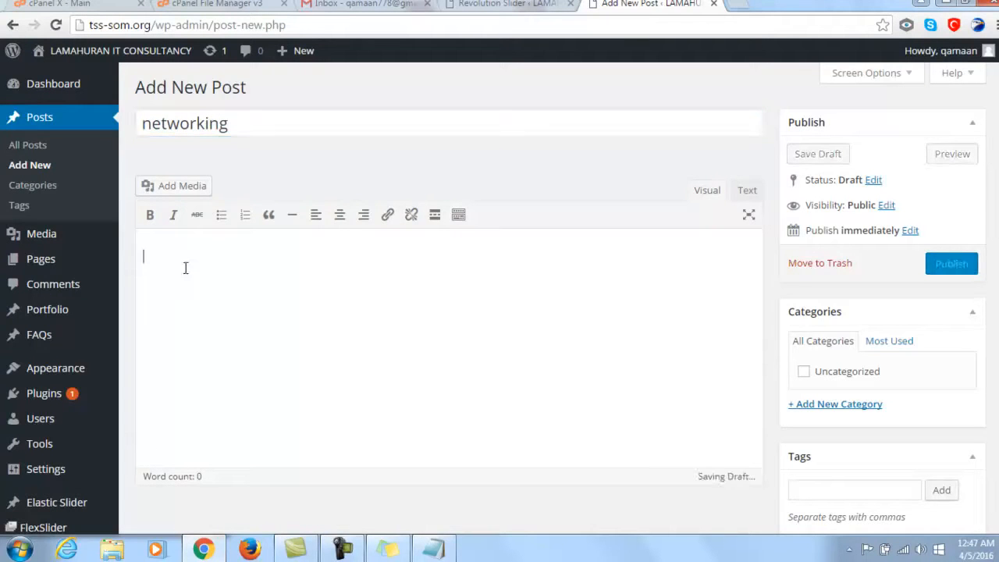
text(waxaan ku baran doonaa casharo badan oo faa'iido leh)
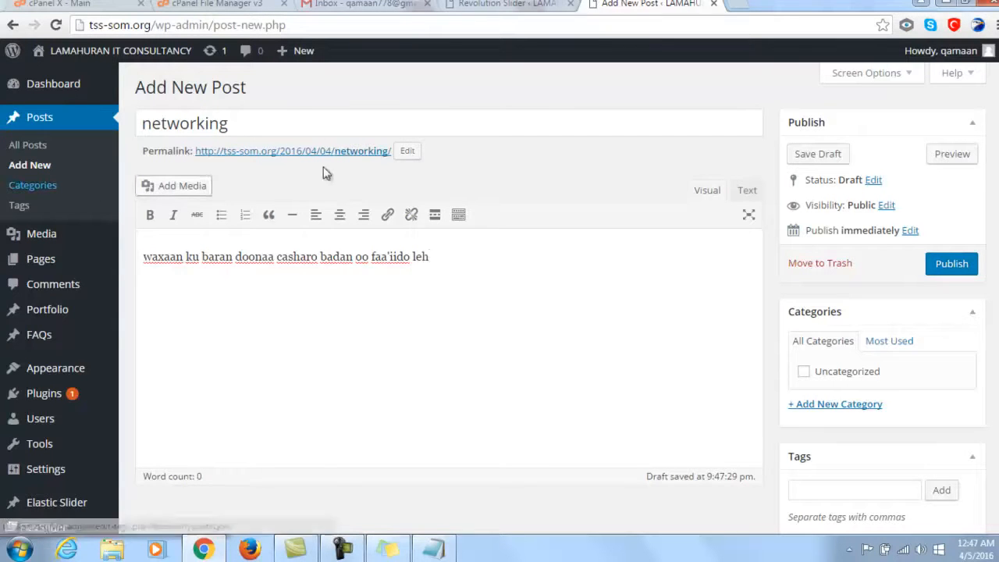
click(952, 265)
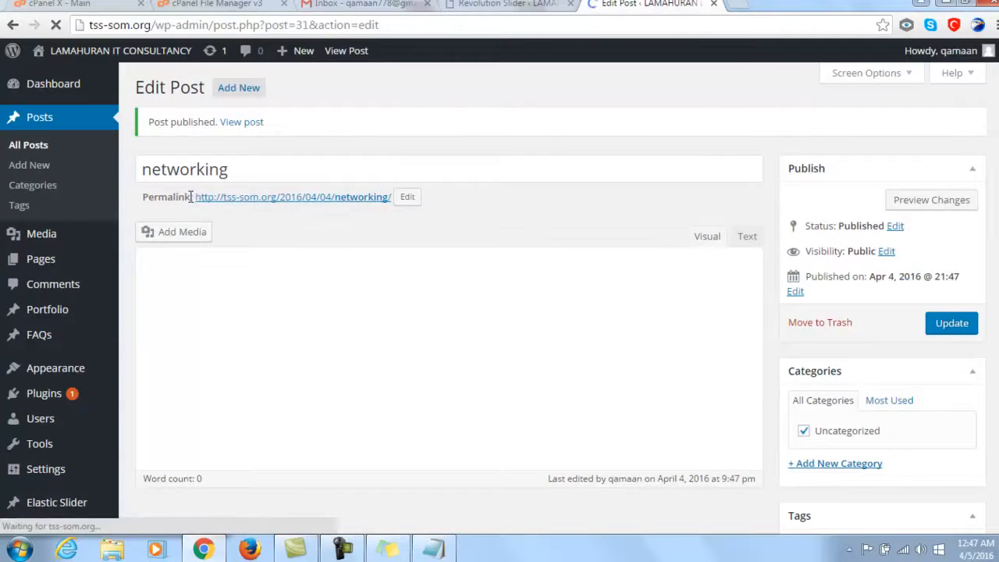
Confirm the networking slug and copy the post's permalink.
drag(194, 197, 393, 200)
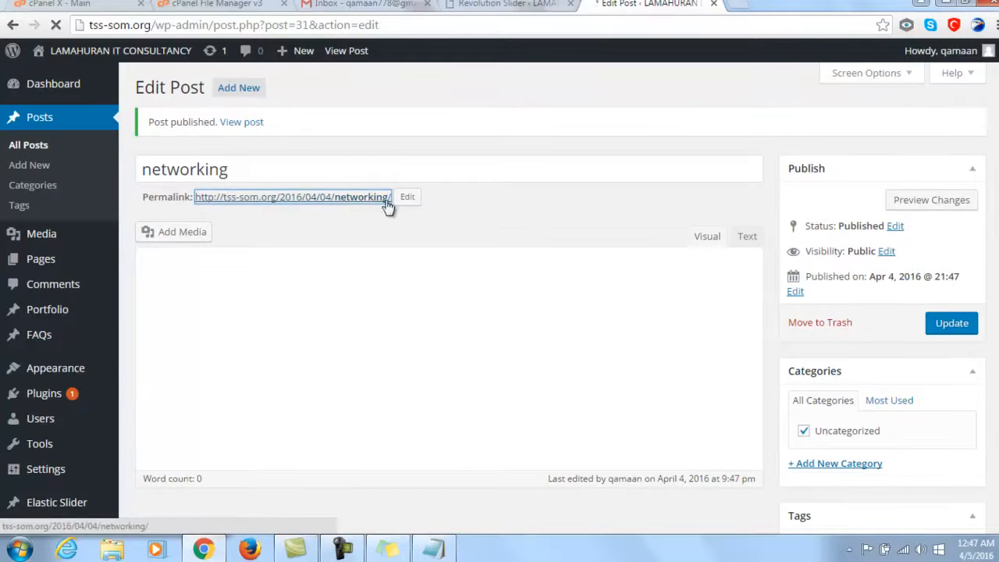
click(410, 202)
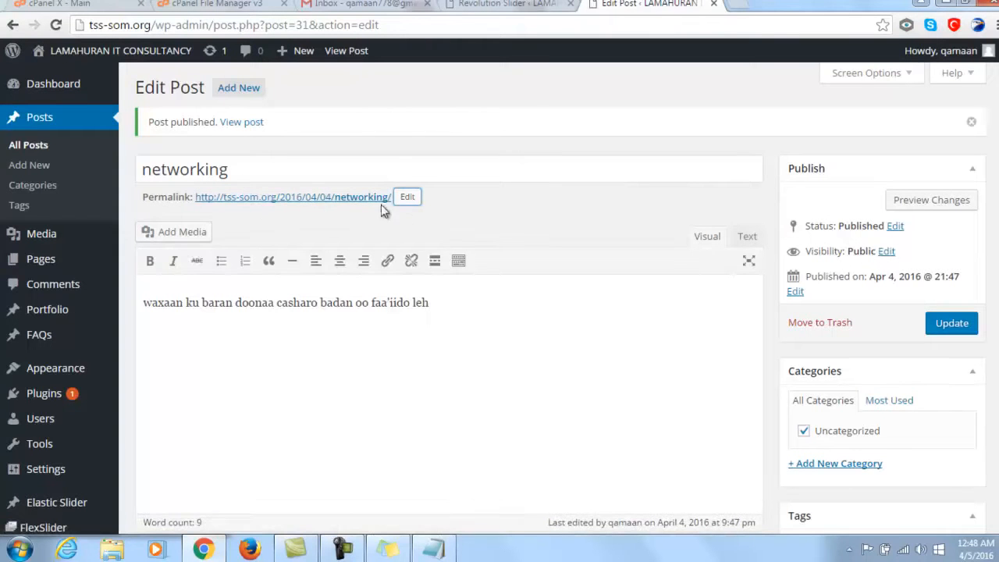
click(409, 200)
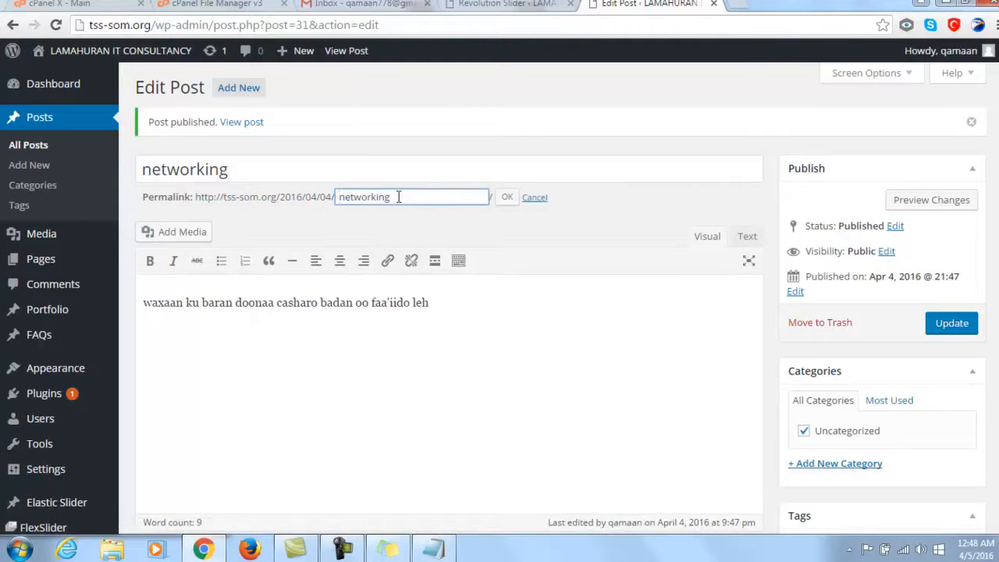
click(509, 200)
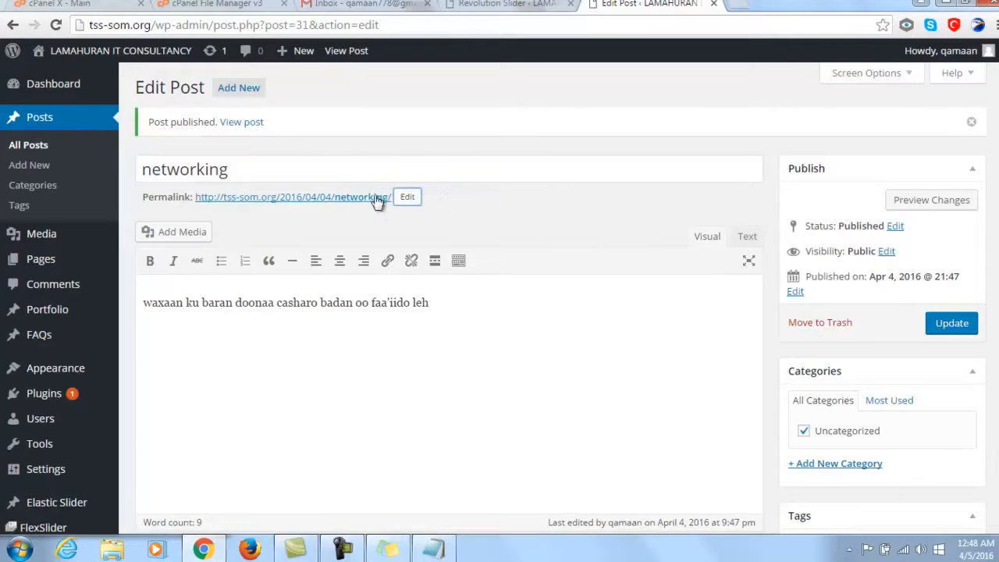
drag(391, 197, 194, 197)
key(ctrl+c)
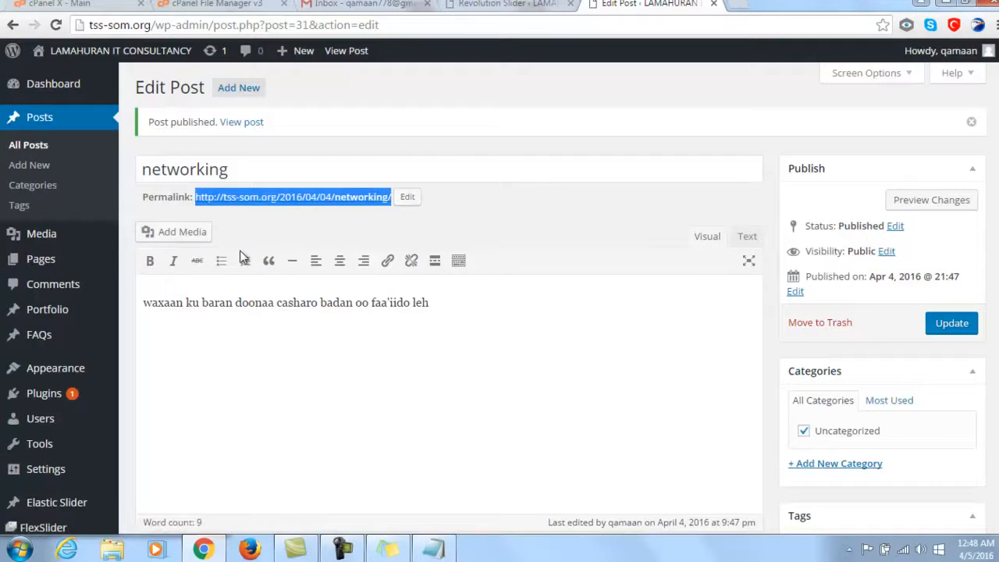
Point the green button to the networking post, relabel it 'Read More', and update the slide.
click(450, 4)
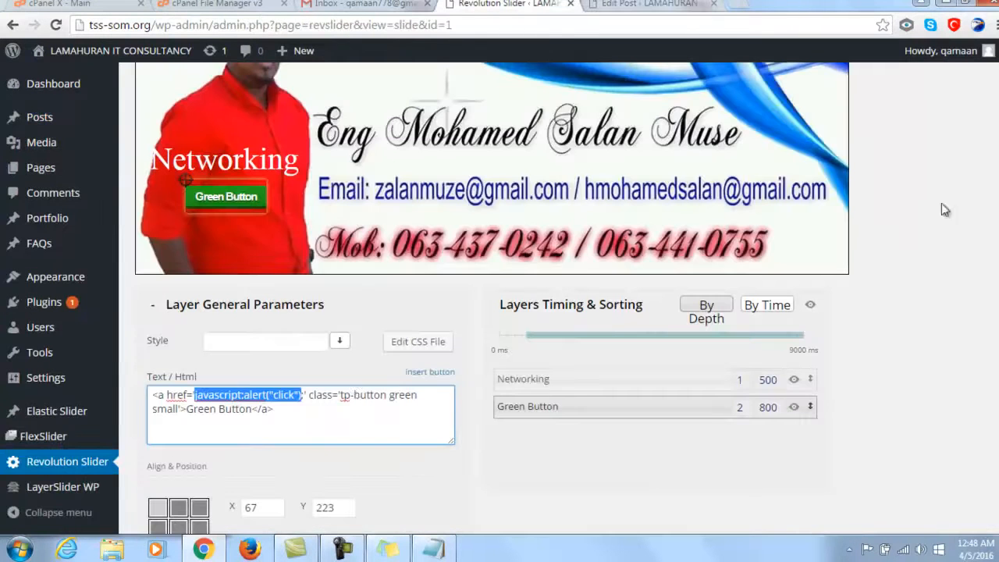
click(303, 398)
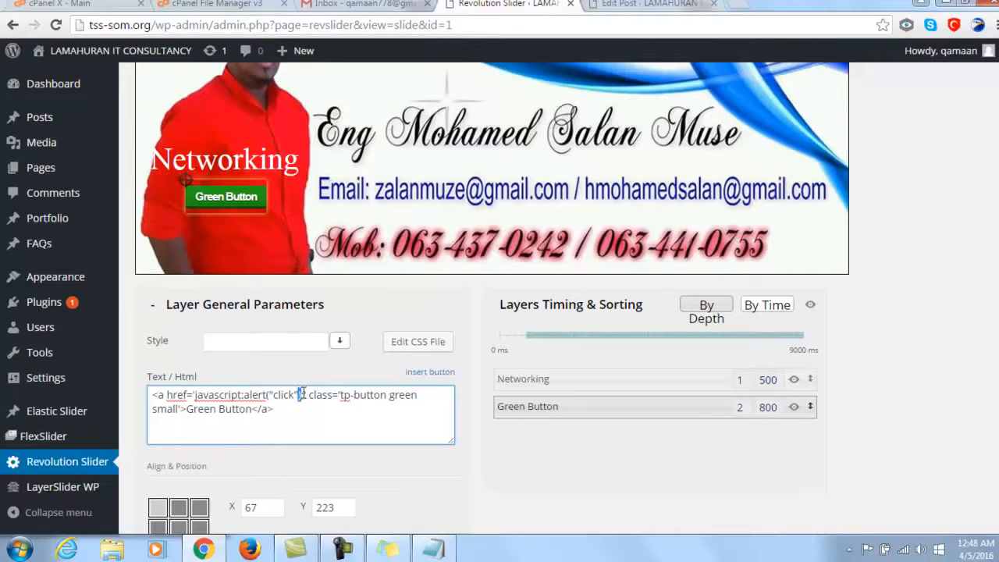
drag(301, 395, 197, 396)
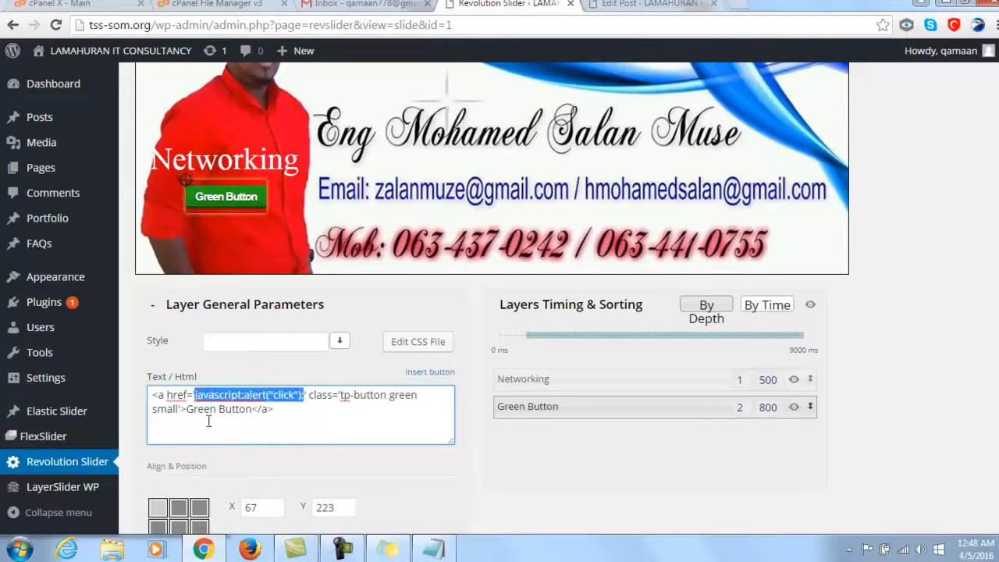
key(ctrl+v)
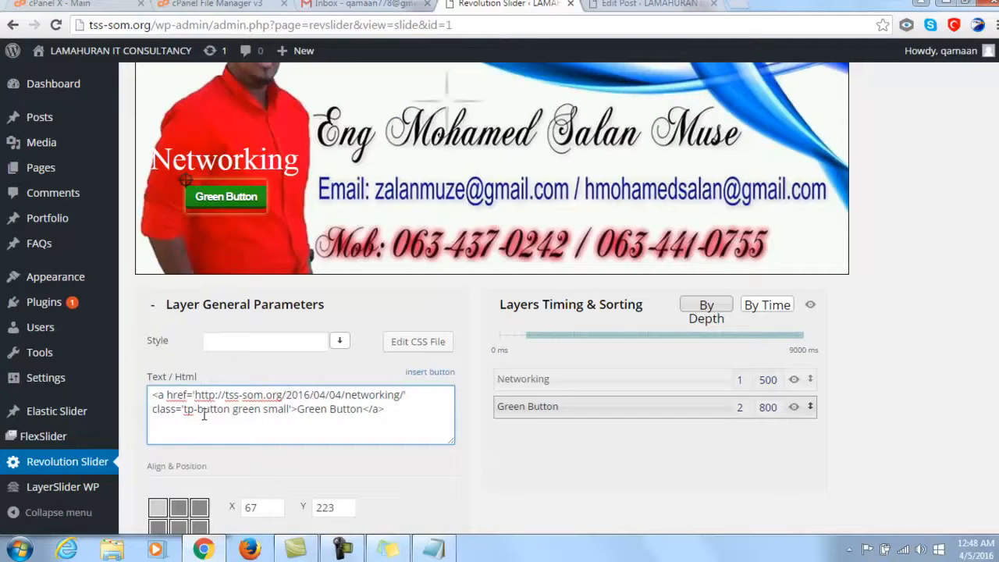
drag(197, 410, 279, 412)
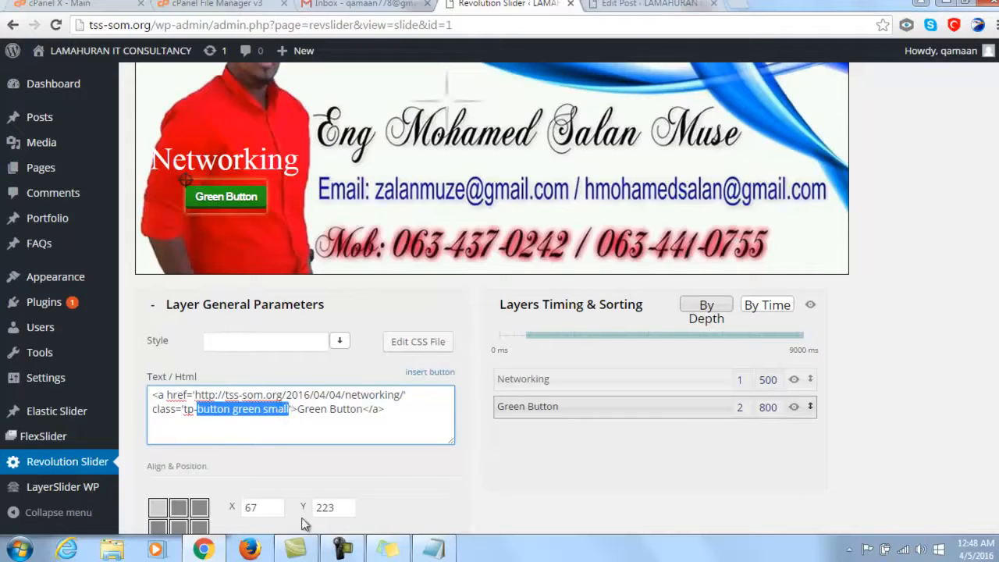
drag(298, 410, 359, 411)
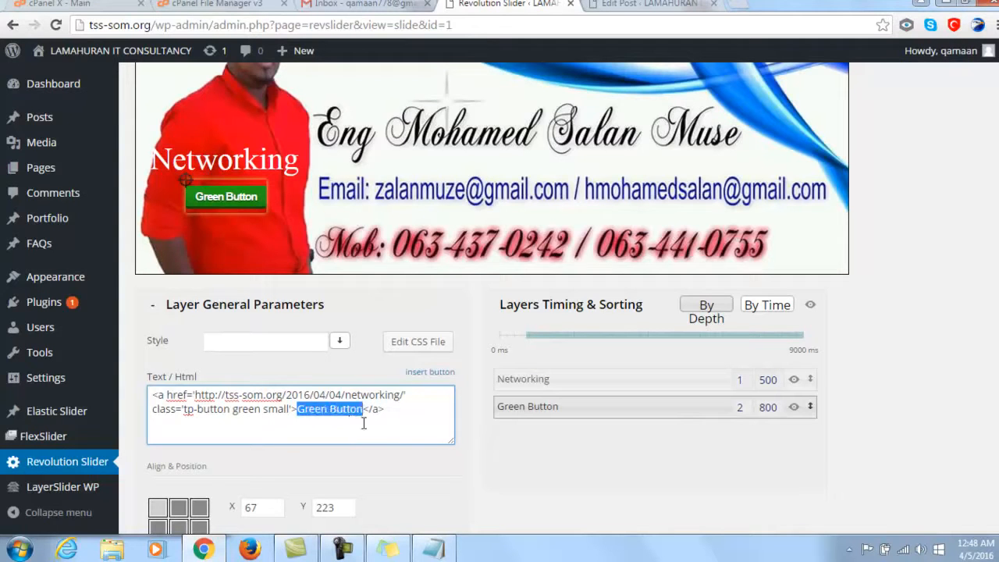
text(Read)
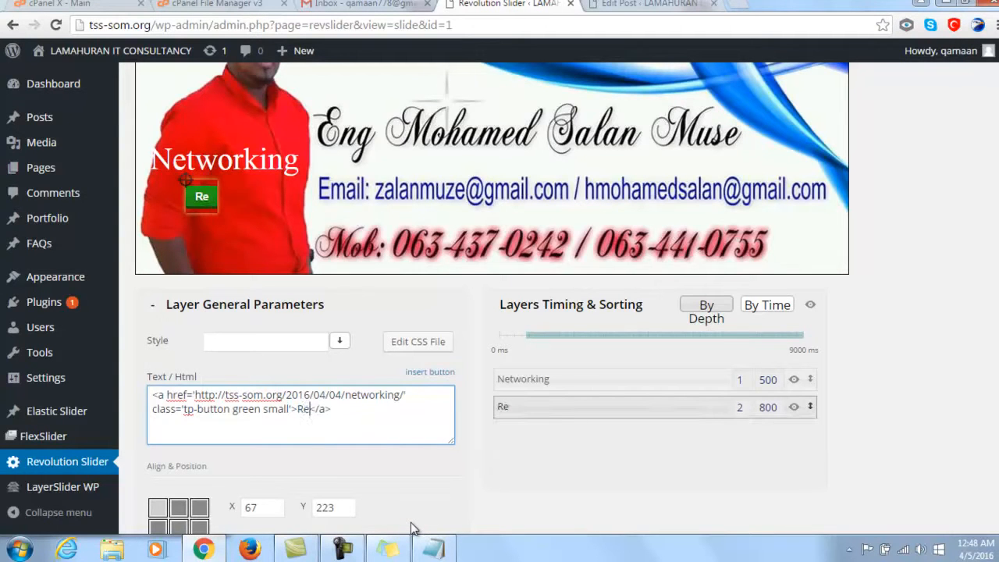
text( More)
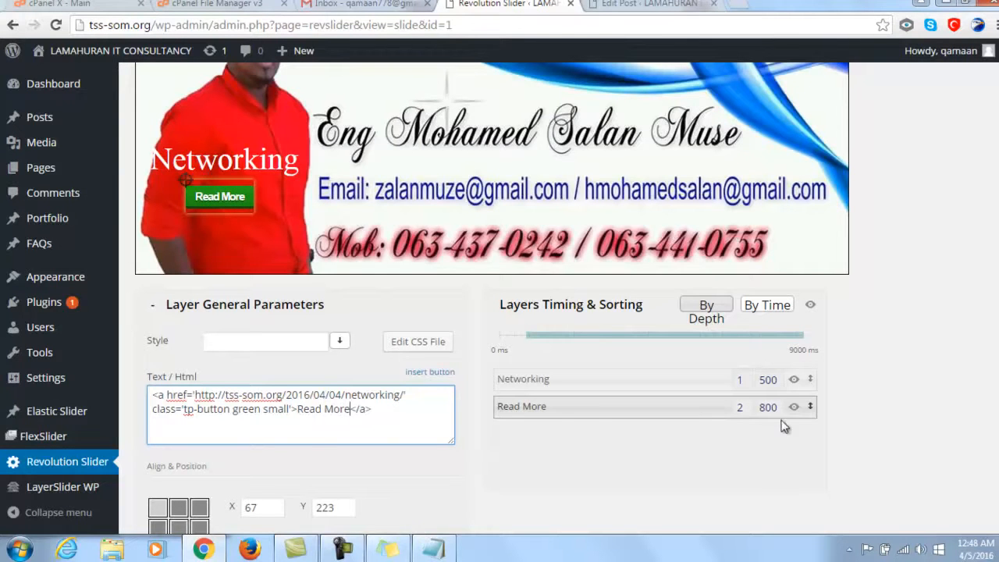
scroll(788, 449, down, 3)
scroll(756, 429, up, 2)
scroll(756, 429, down, 2)
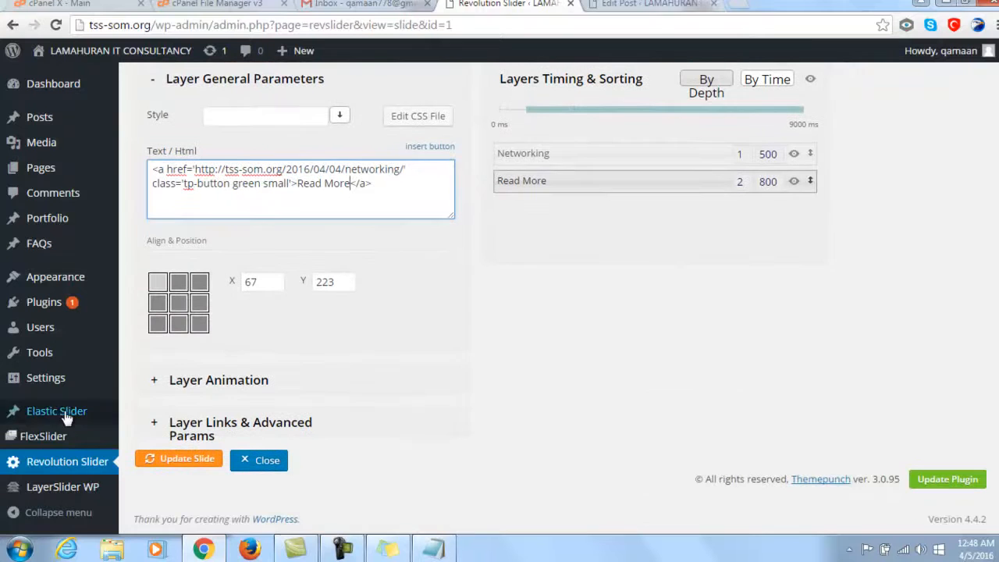
click(183, 460)
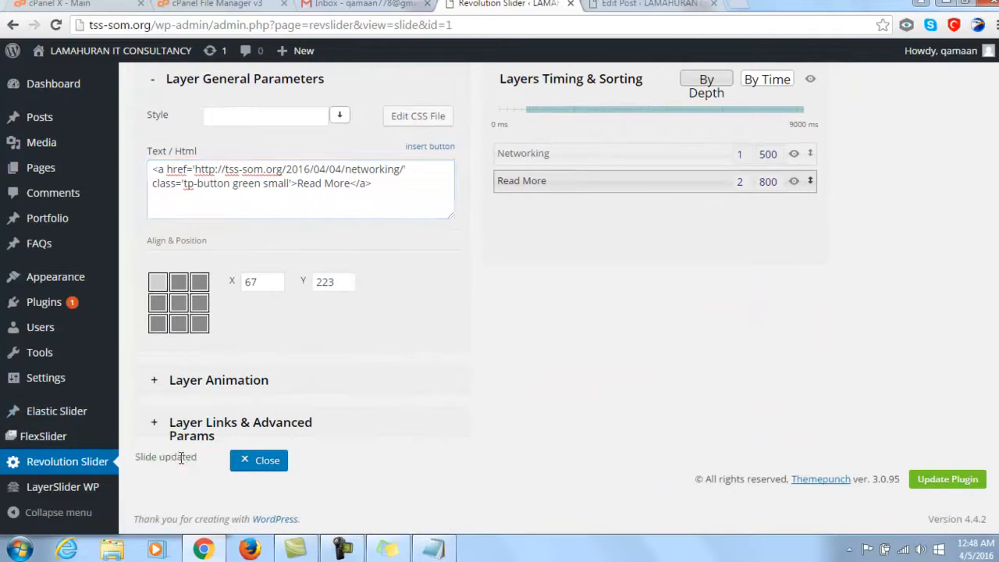
Open the slider's second slide for editing.
scroll(633, 425, up, 5)
scroll(633, 415, up, 5)
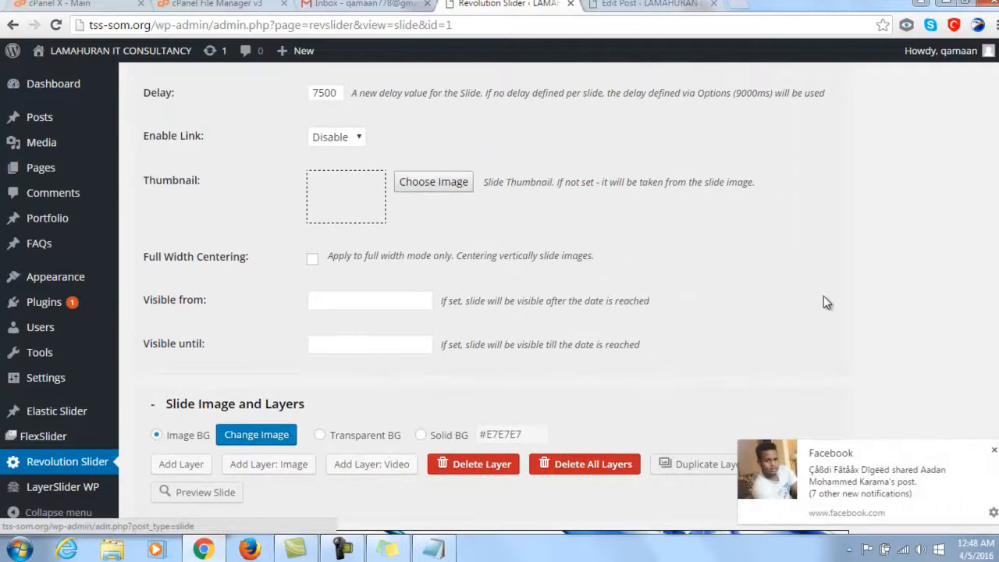
scroll(817, 312, down, 9)
scroll(505, 300, up, 10)
click(214, 133)
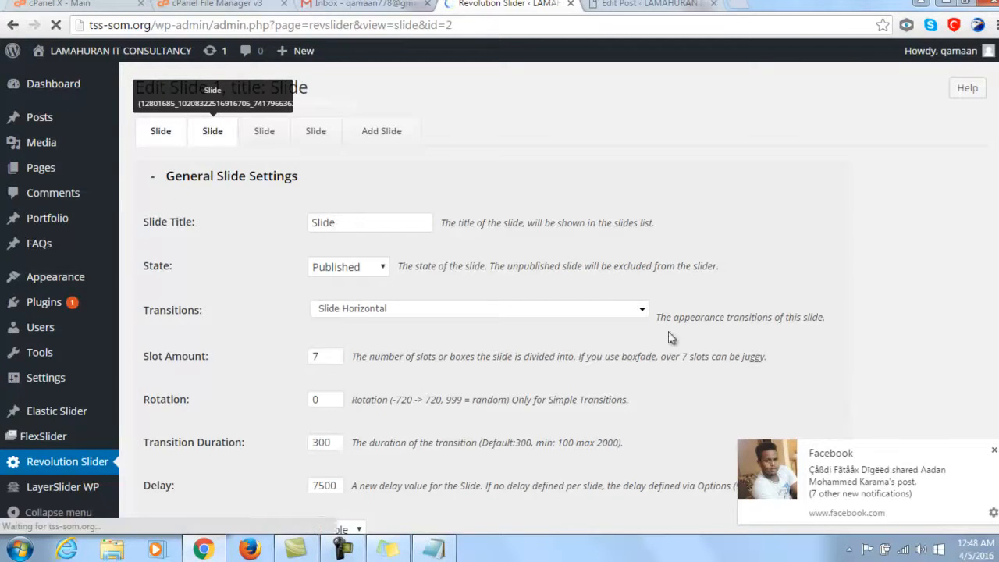
Load tss-som.org in a new tab, then return to the admin Pages list.
click(644, 4)
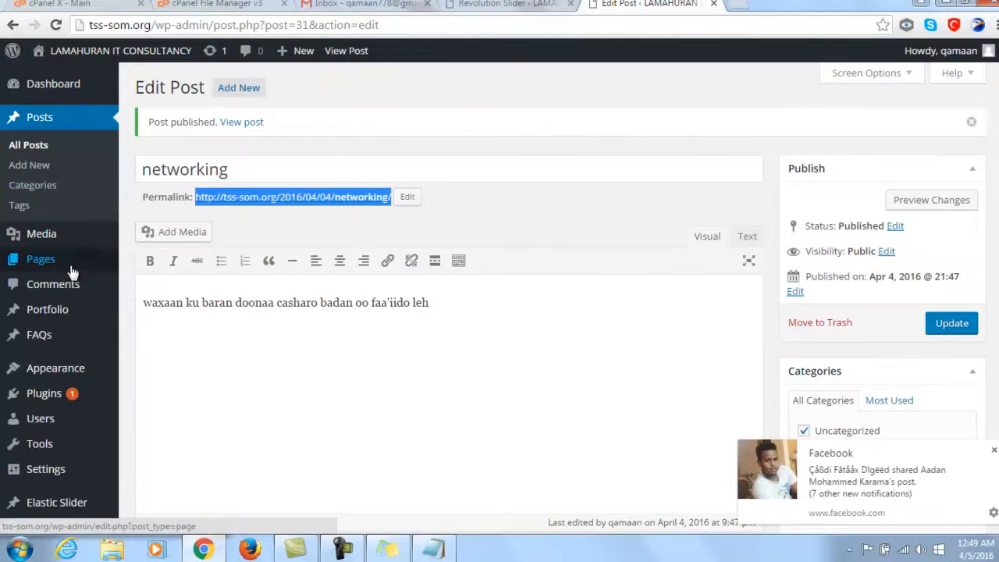
mouse_move(45, 267)
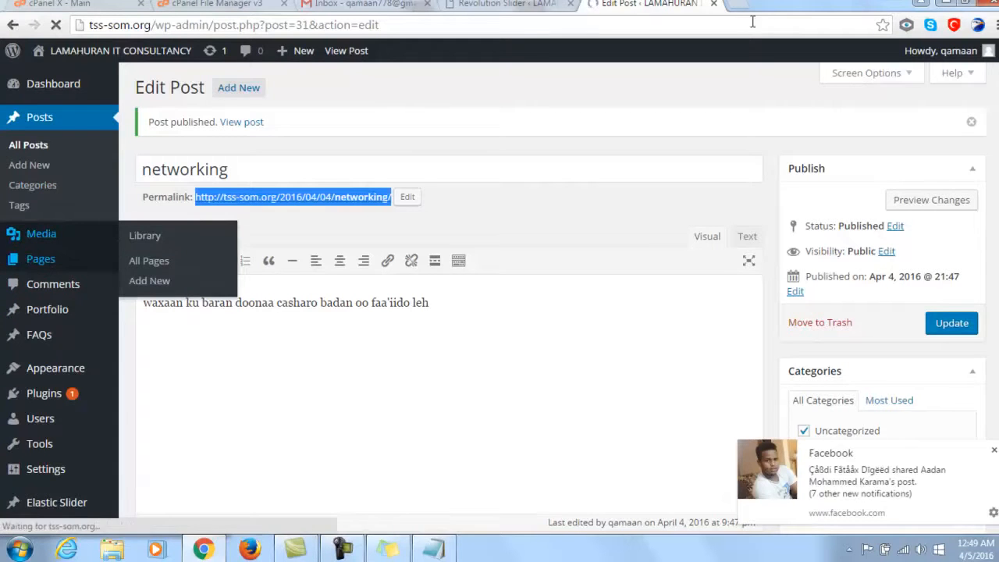
key(ctrl+t)
text(tss-som.org)
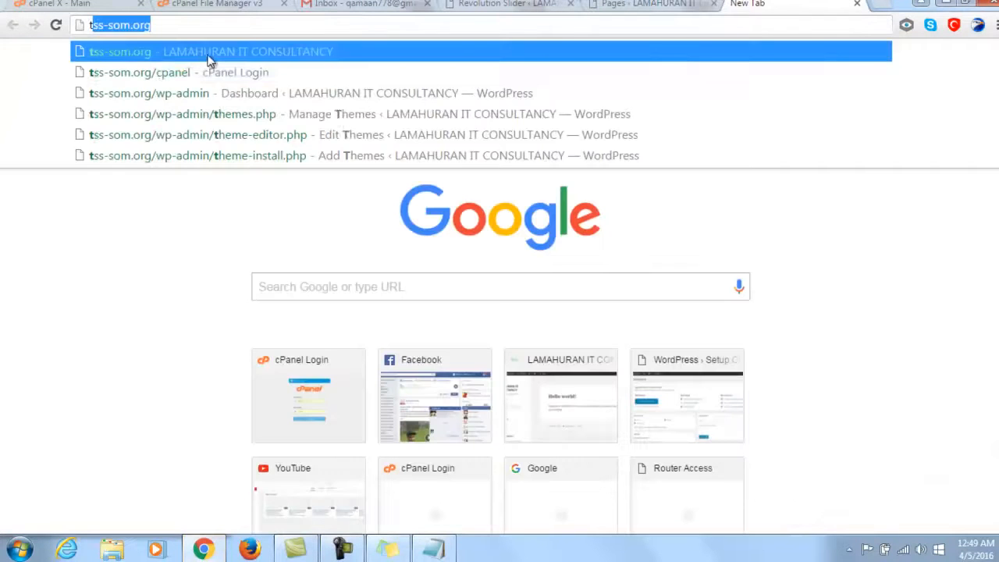
click(156, 50)
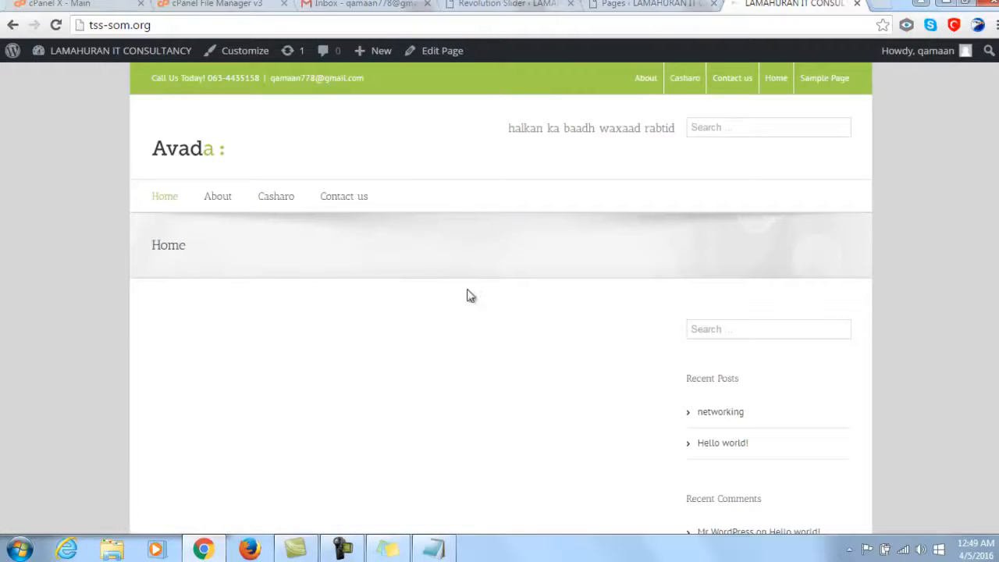
click(603, 6)
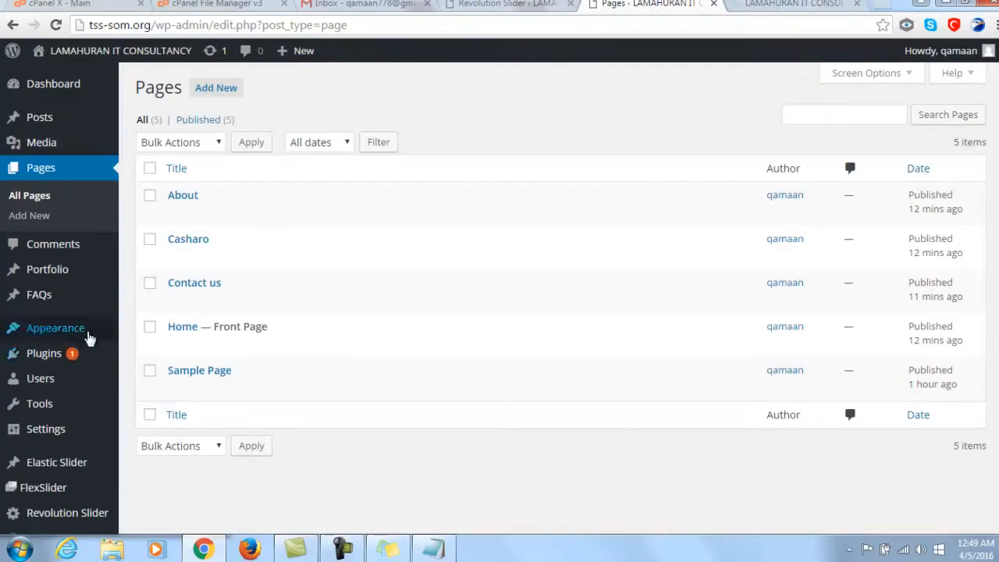
Edit the Home page and set its Slider Type to Revolution Slider.
mouse_move(164, 341)
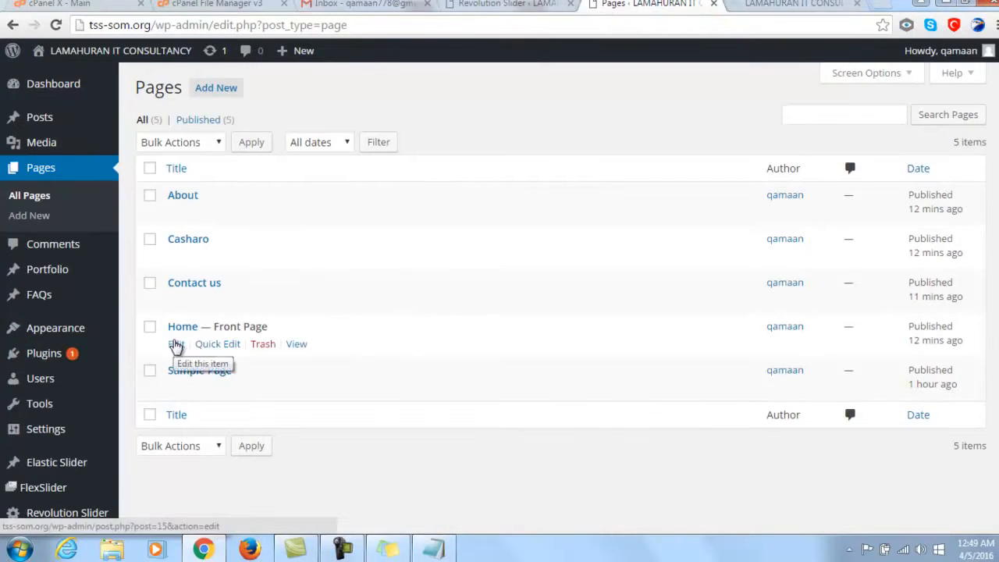
click(176, 345)
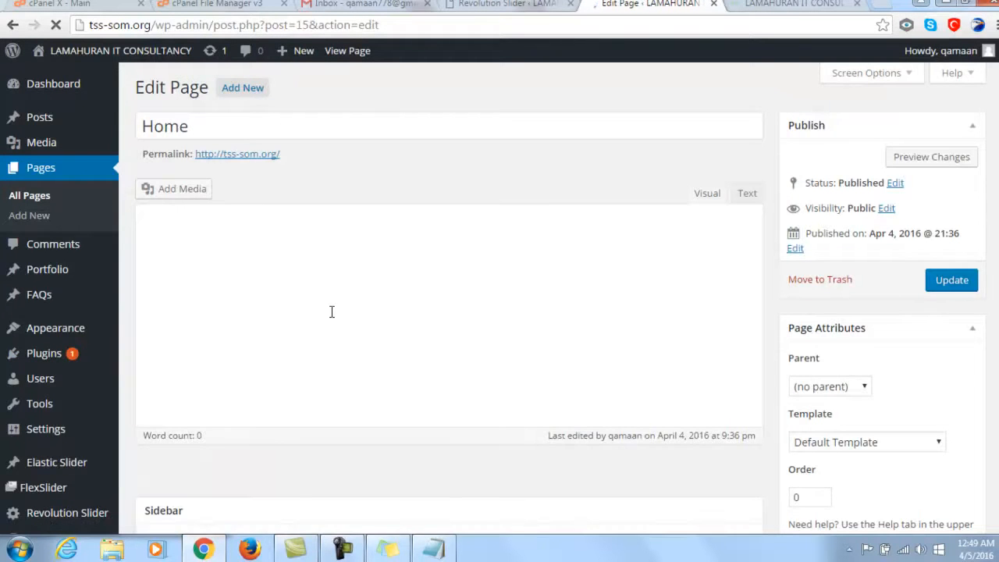
scroll(334, 313, down, 5)
scroll(245, 420, up, 5)
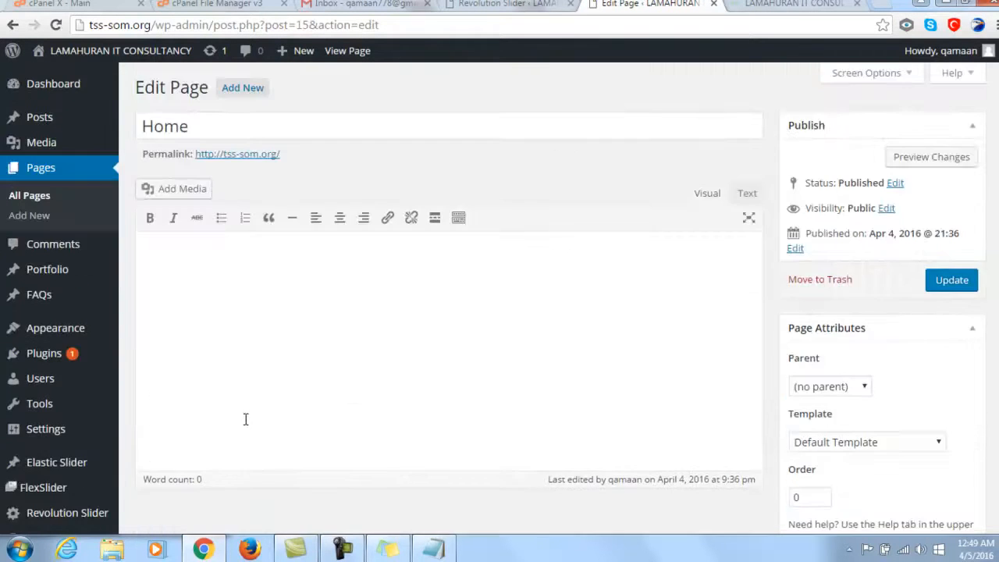
scroll(847, 266, down, 5)
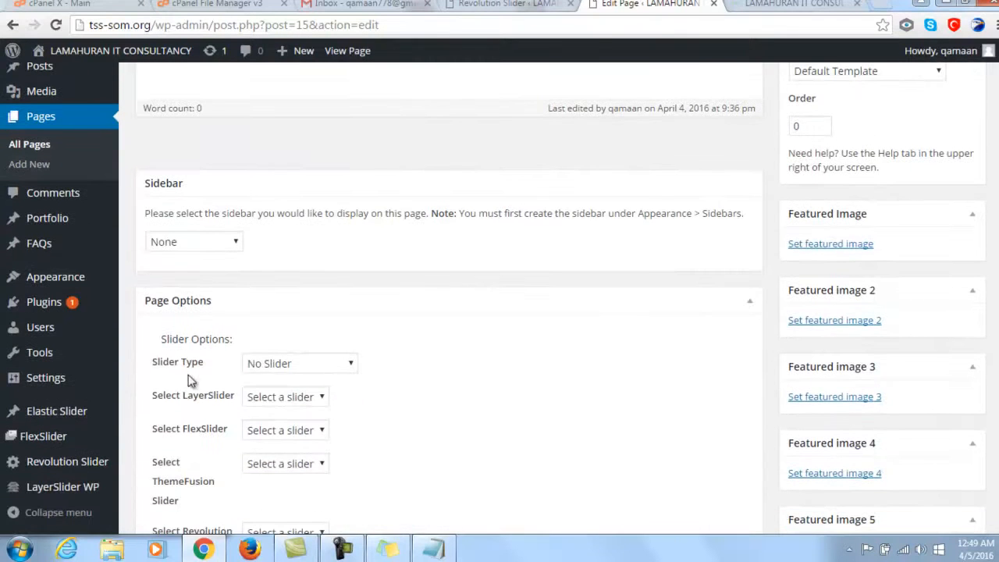
click(307, 365)
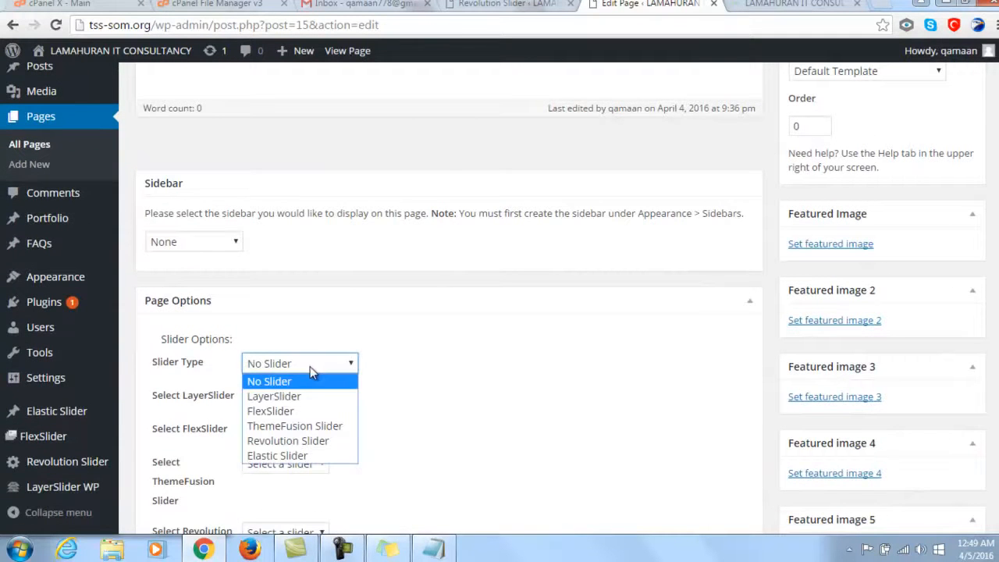
click(288, 441)
Leave LayerSlider and FlexSlider unset; choose TFSlider1 for ThemeFusion and slider1slider1 for Revolution.
scroll(317, 362, down, 2)
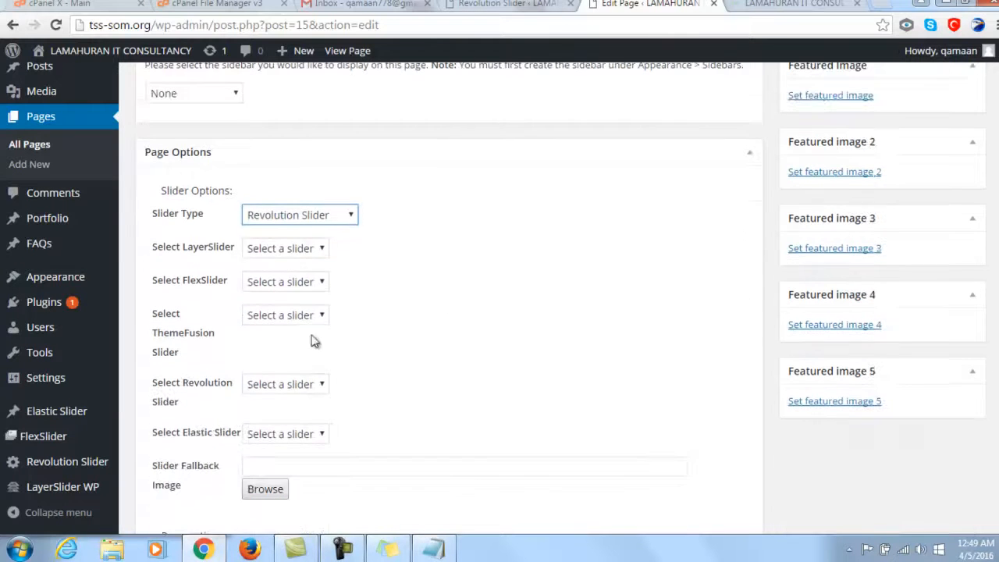
click(309, 247)
click(313, 267)
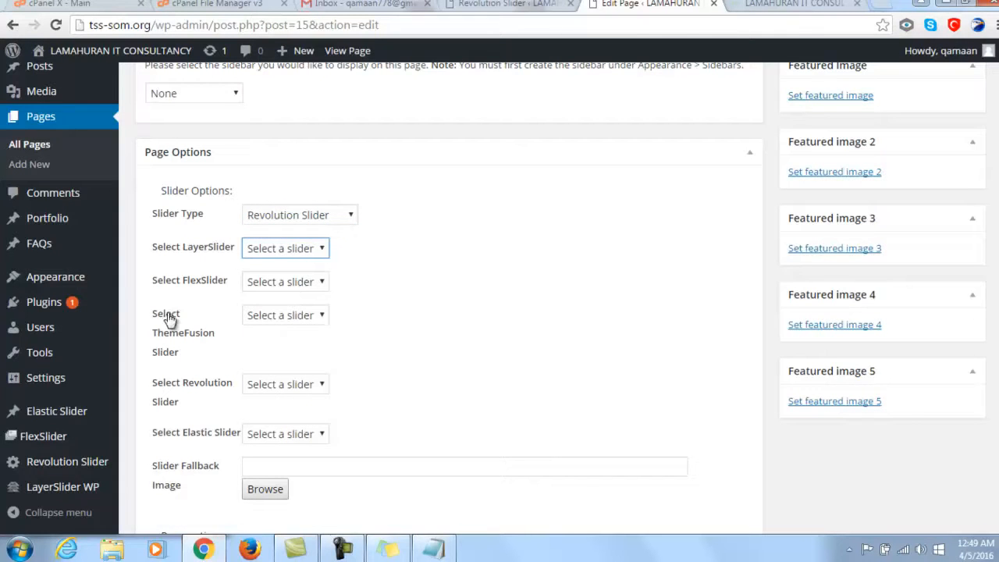
click(315, 319)
click(278, 350)
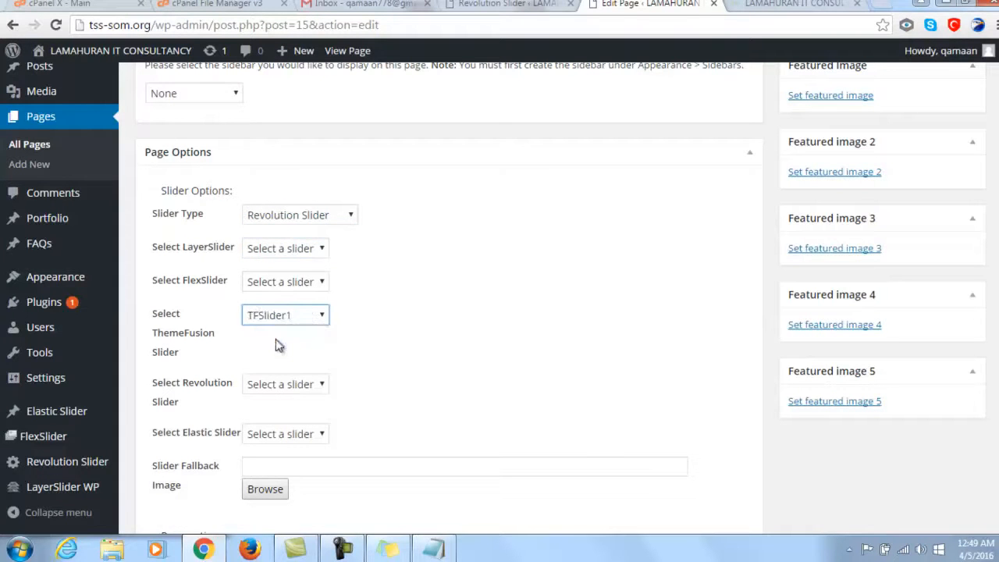
click(296, 282)
click(310, 299)
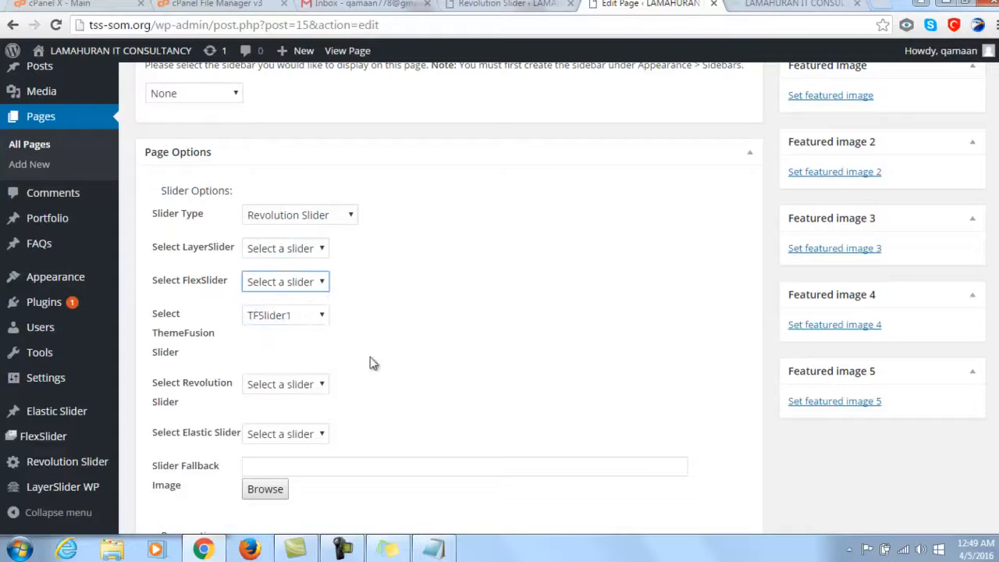
click(316, 386)
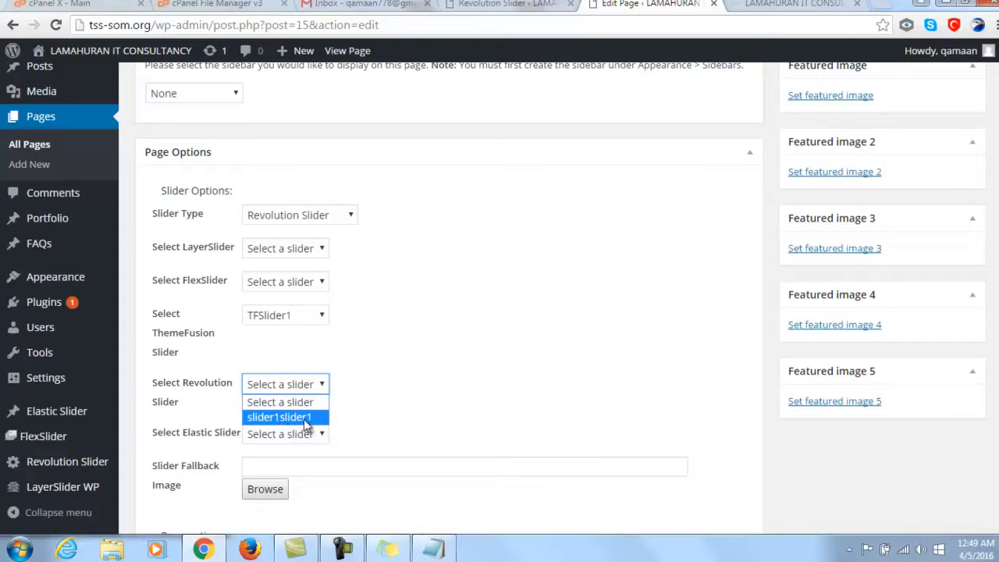
click(307, 419)
Update the Home page and switch to the live site tab.
scroll(536, 372, up, 10)
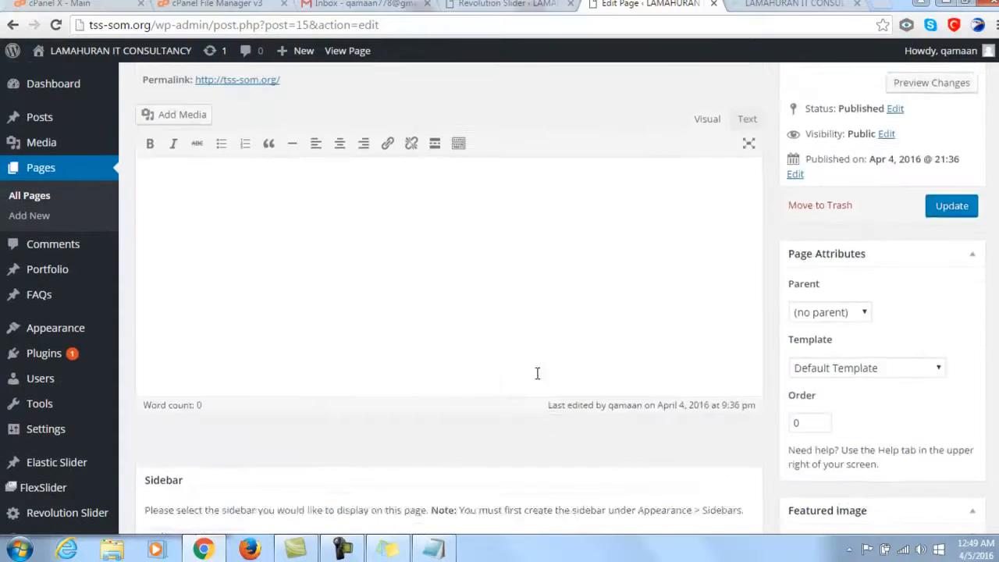
click(961, 286)
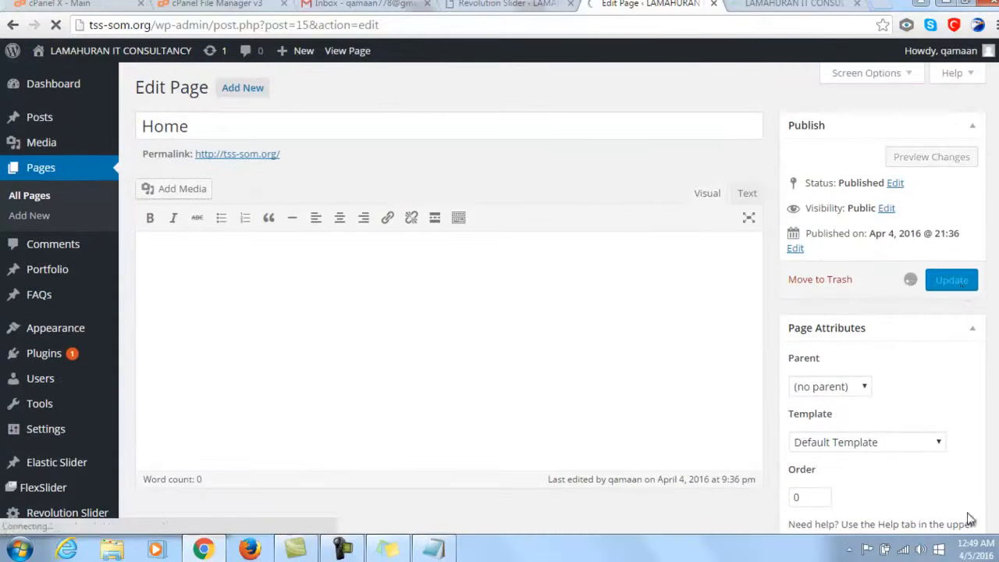
click(793, 4)
Reload the live home page, browse the new slider's banners, then go back to the Home editor.
click(176, 150)
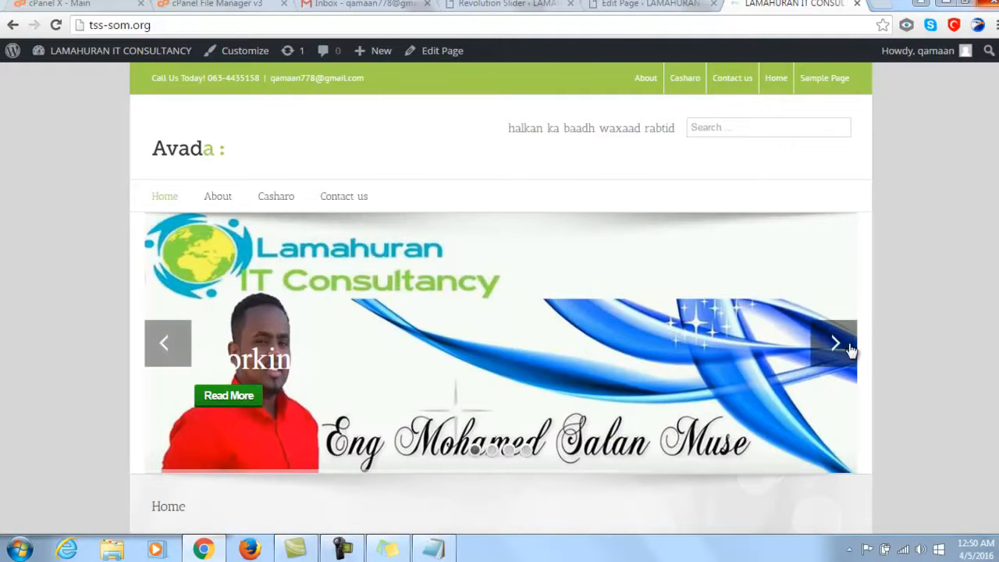
click(847, 349)
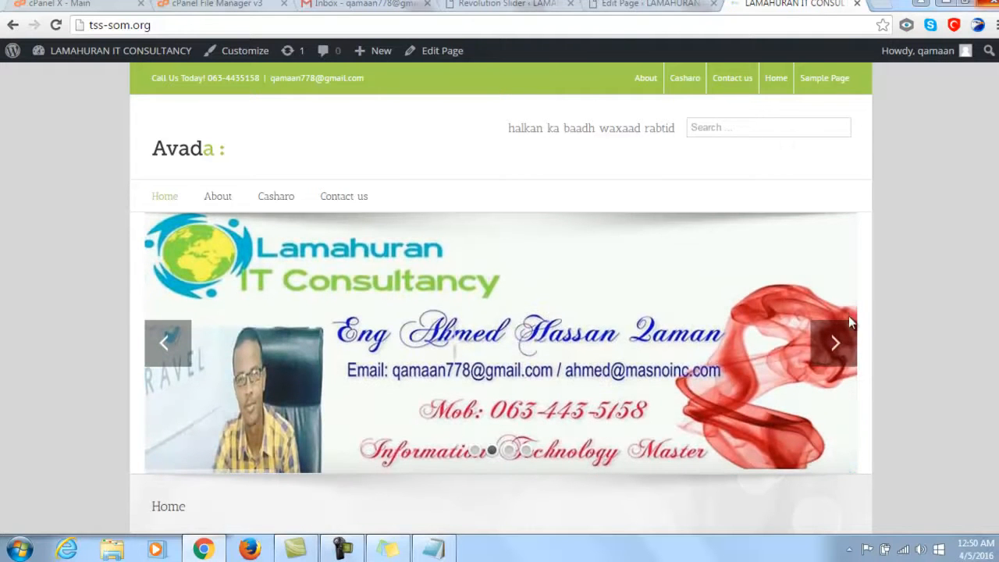
scroll(855, 312, down, 1)
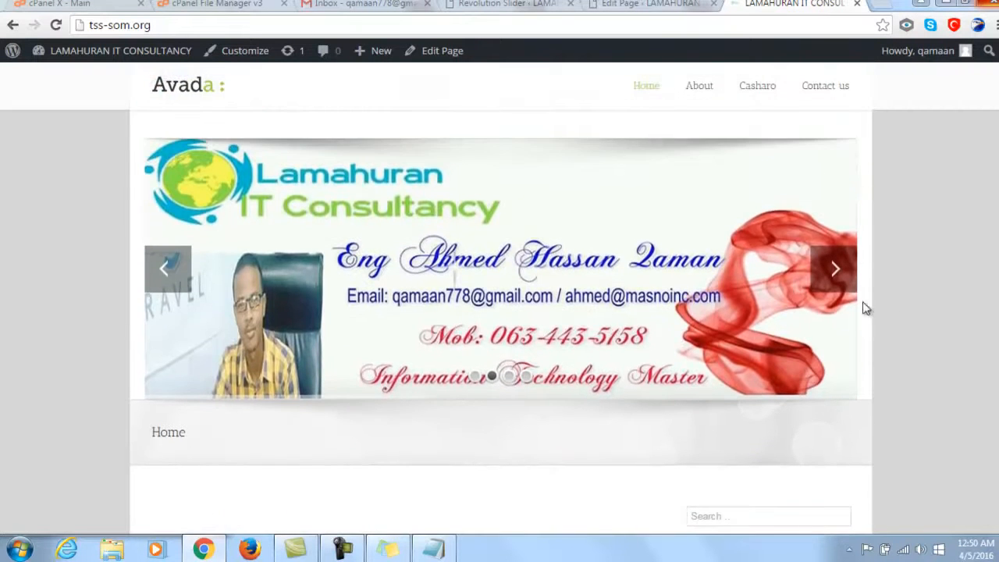
click(835, 270)
click(837, 277)
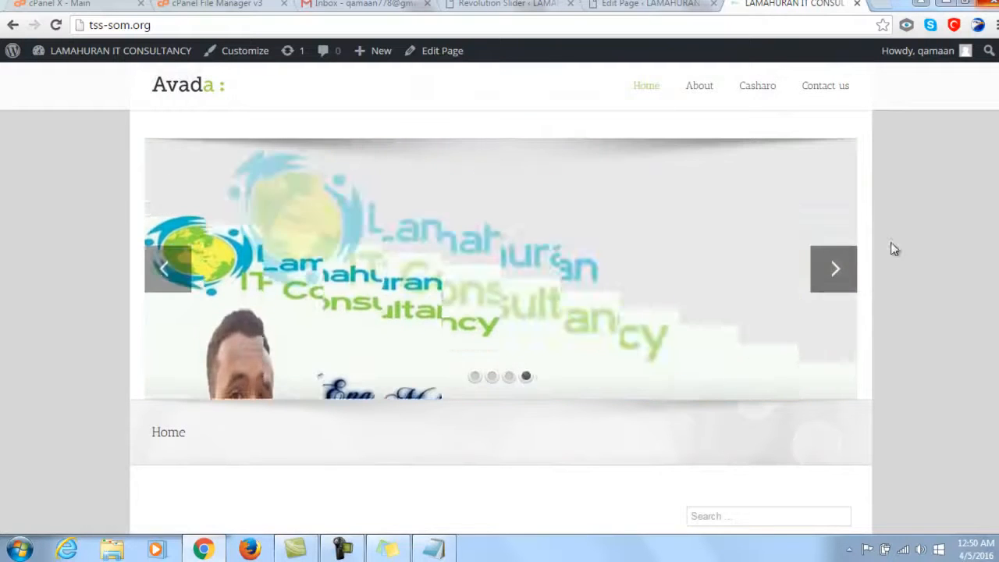
scroll(838, 279, up, 1)
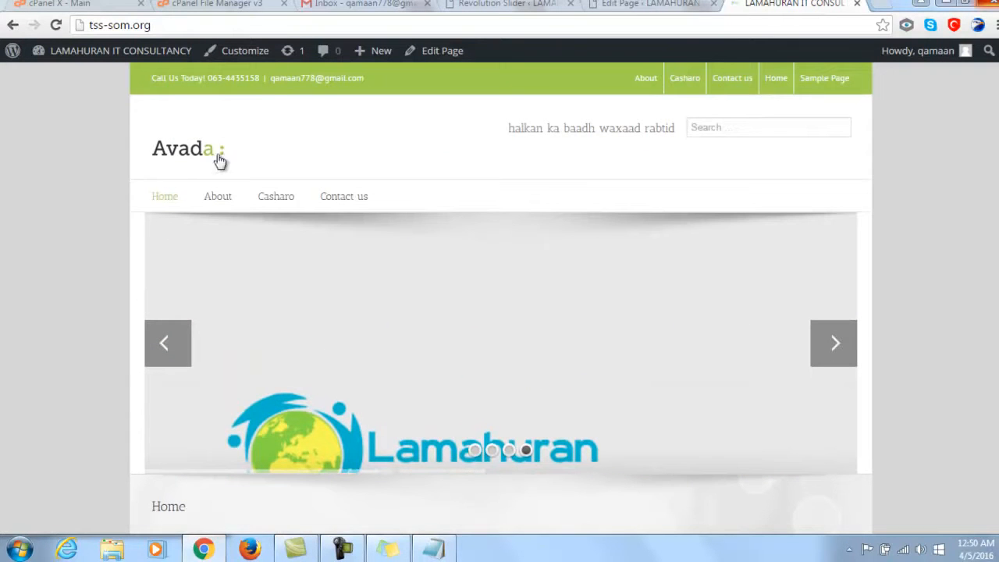
scroll(989, 195, down, 10)
scroll(989, 194, up, 8)
scroll(940, 278, down, 5)
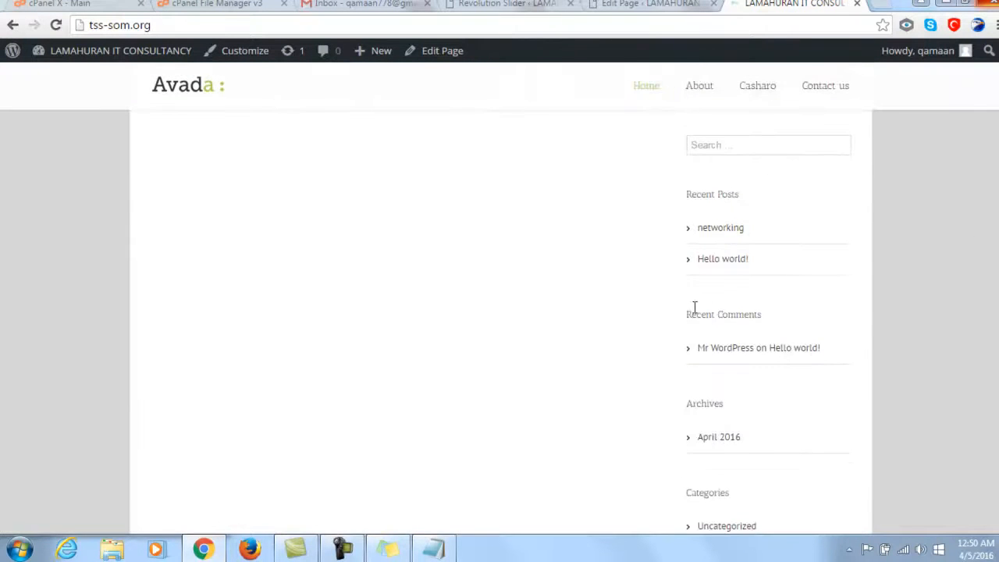
scroll(877, 281, up, 2)
click(615, 4)
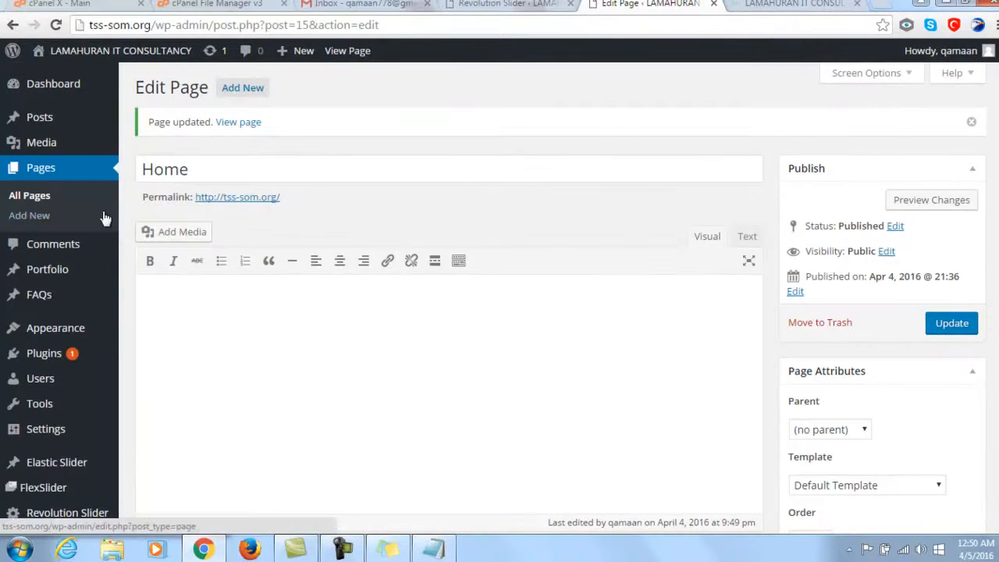
In Theme Options > Header Options, remove the default Avada logo under Logo Options.
mouse_move(100, 339)
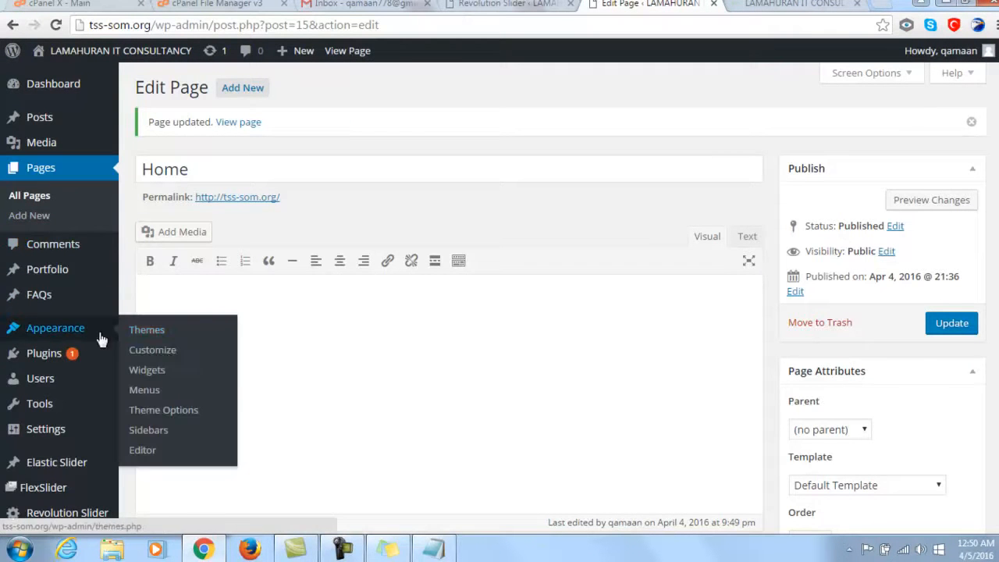
click(155, 411)
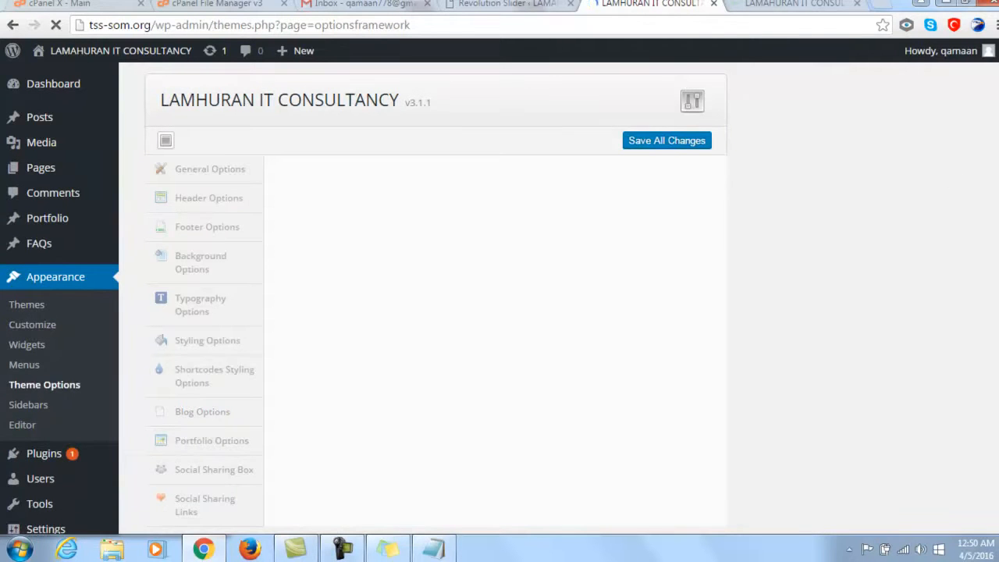
click(219, 204)
scroll(945, 413, down, 5)
scroll(579, 410, down, 12)
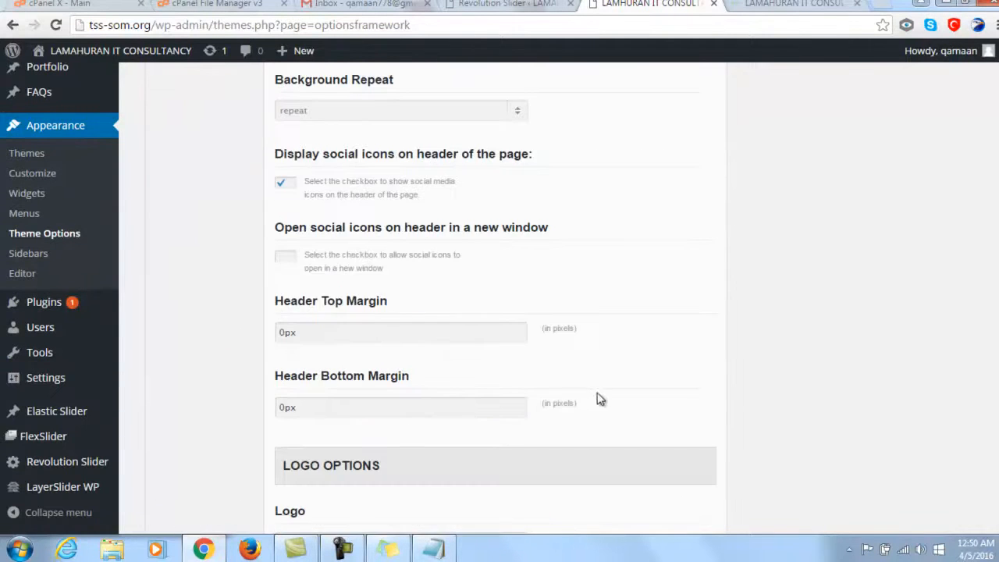
scroll(598, 399, down, 6)
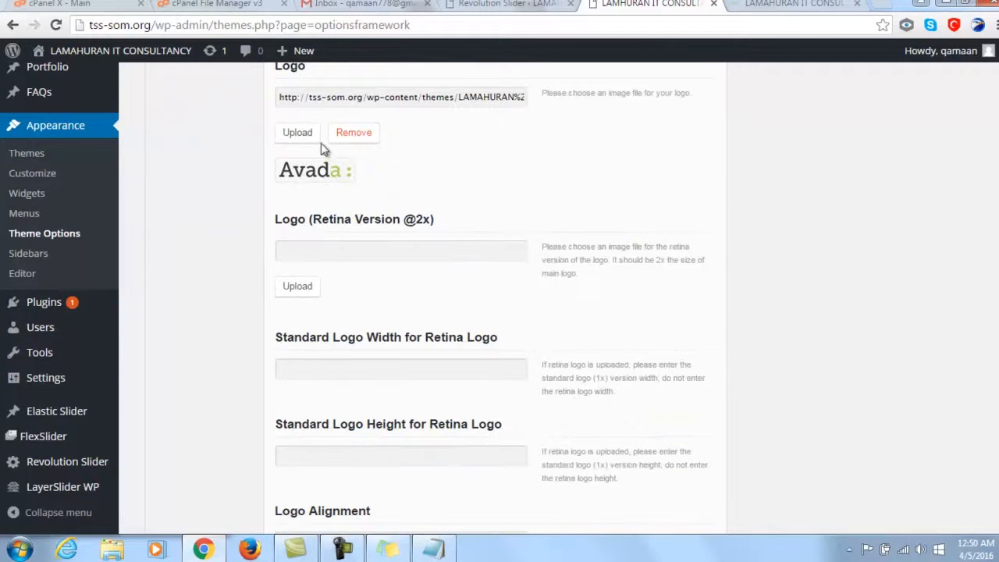
scroll(435, 142, up, 1)
click(350, 206)
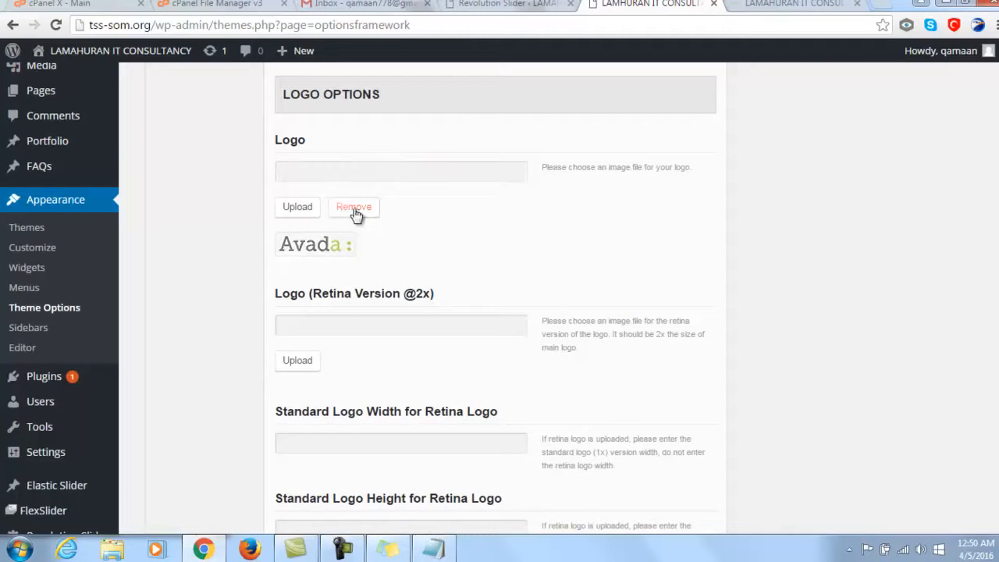
Start a Logo upload and browse the Media Library for a replacement image.
click(292, 213)
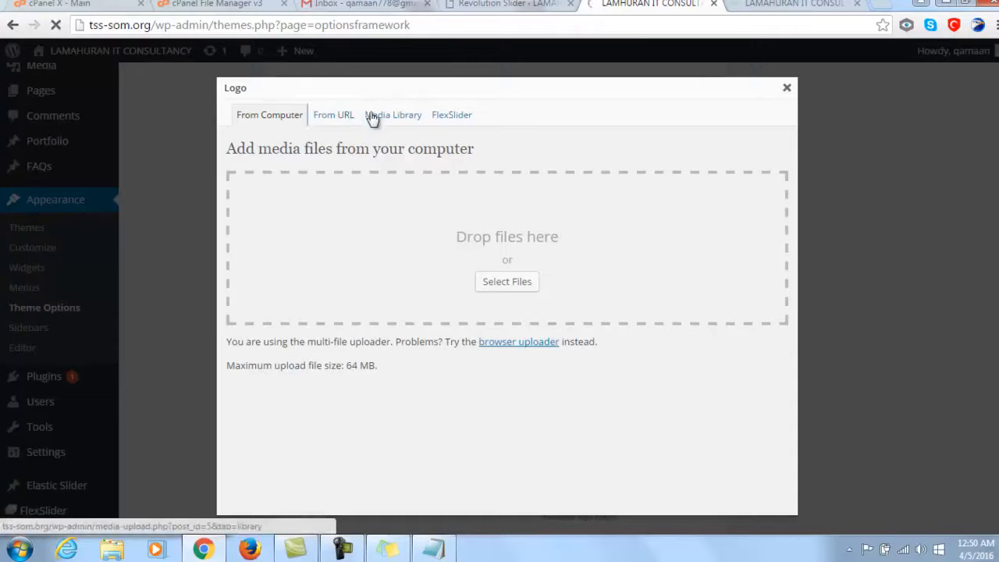
click(408, 118)
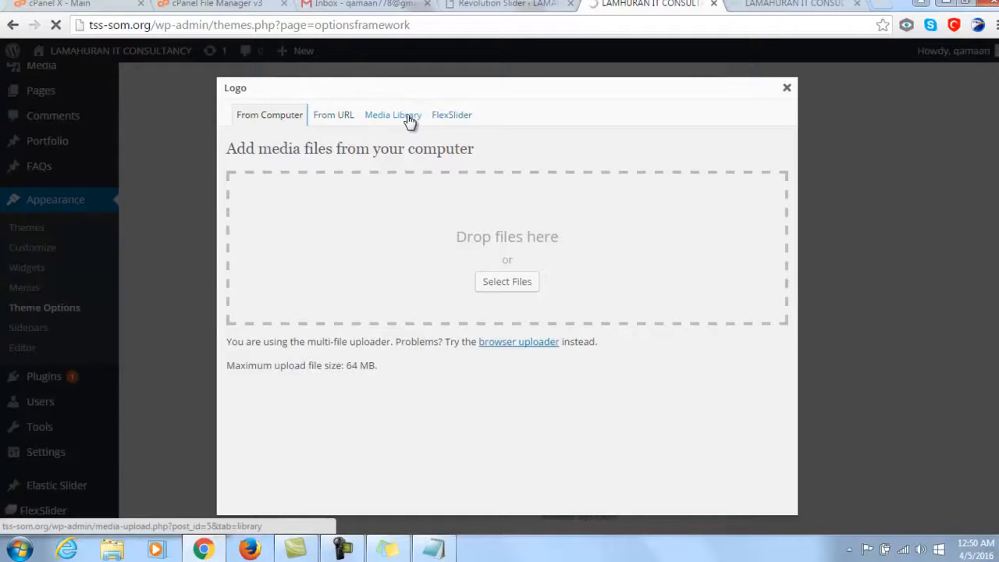
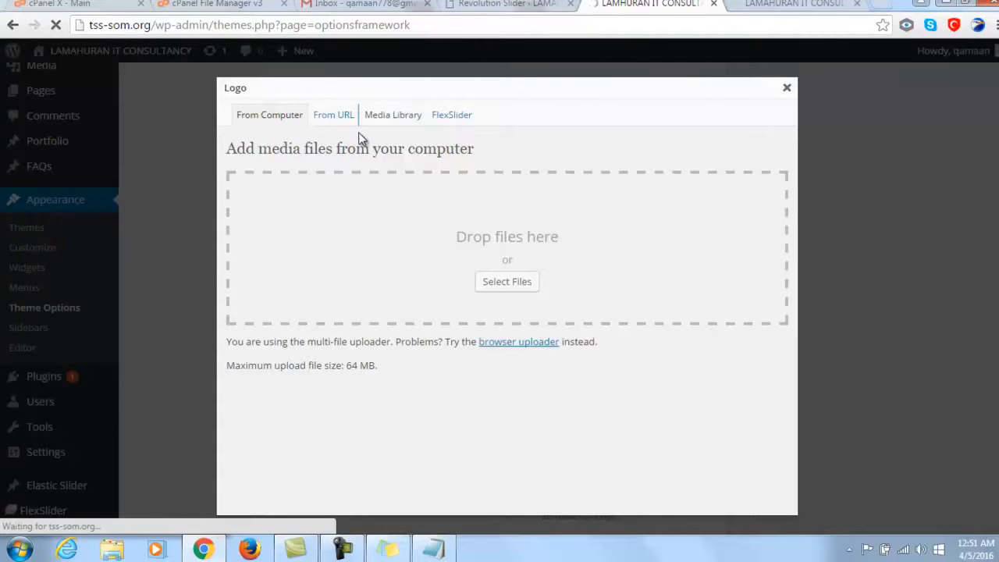
Pick the Lamahuran IT Consultancy logo from the Media Library and use it as the Logo.
click(392, 115)
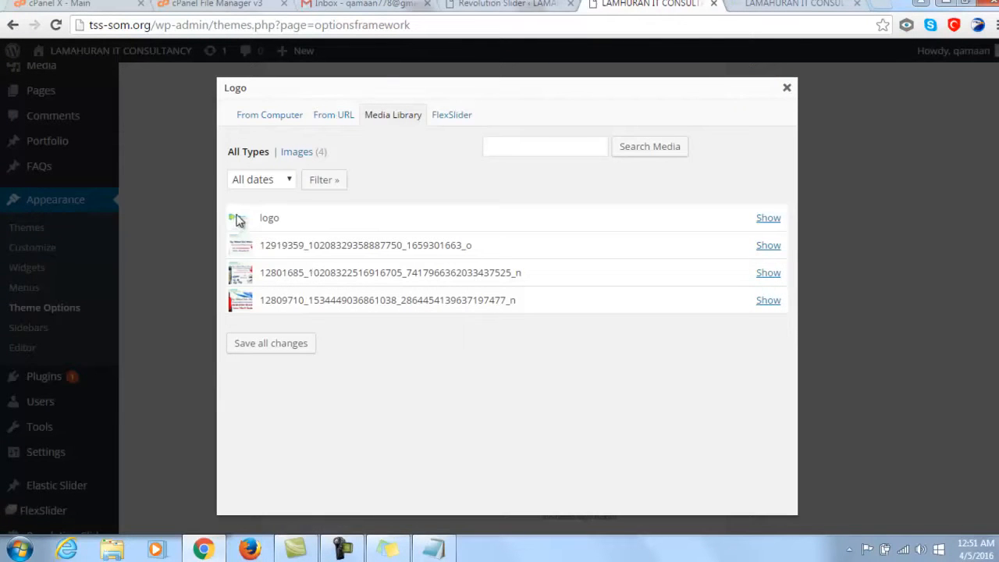
click(769, 219)
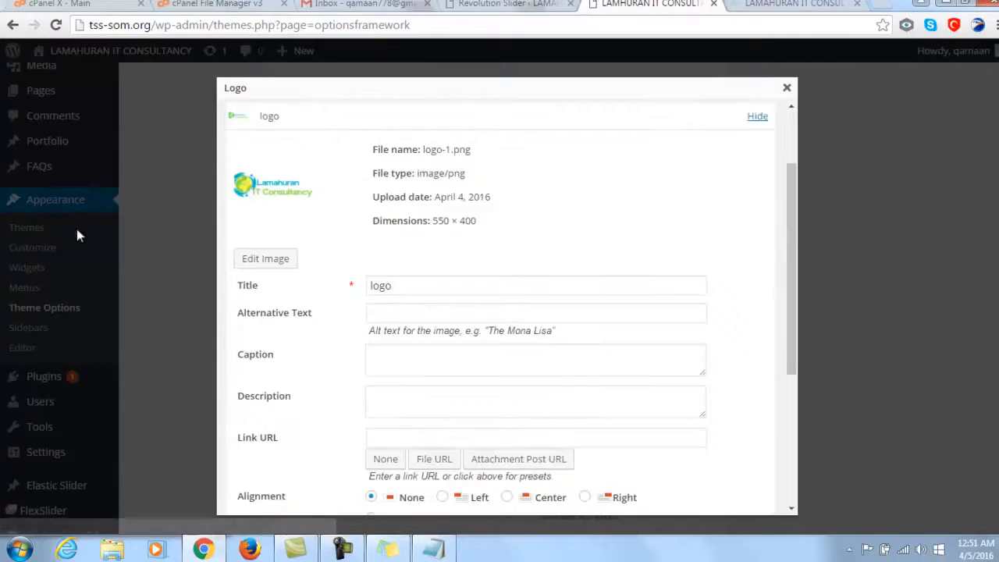
scroll(457, 367, down, 3)
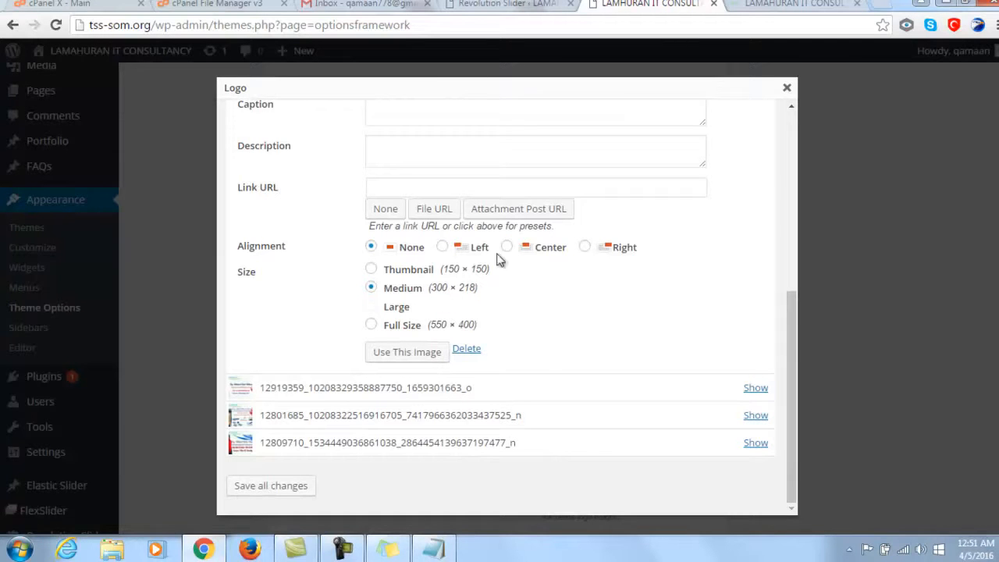
click(271, 487)
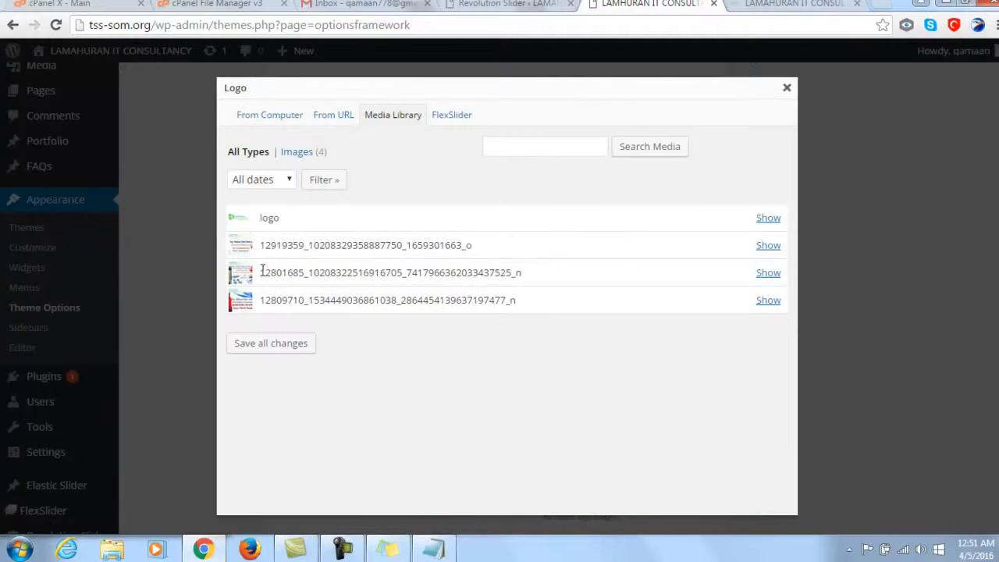
click(769, 220)
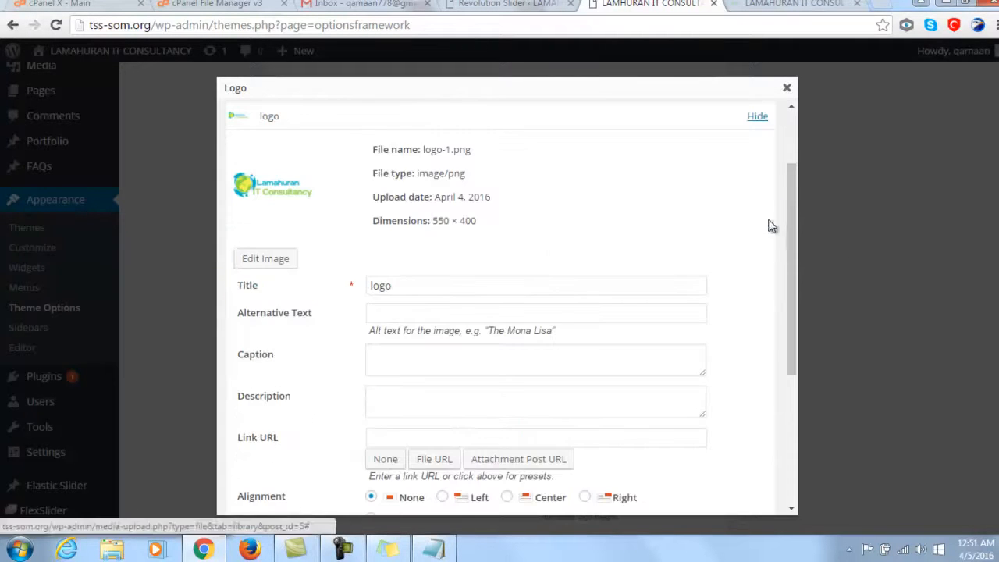
scroll(403, 367, down, 5)
click(408, 353)
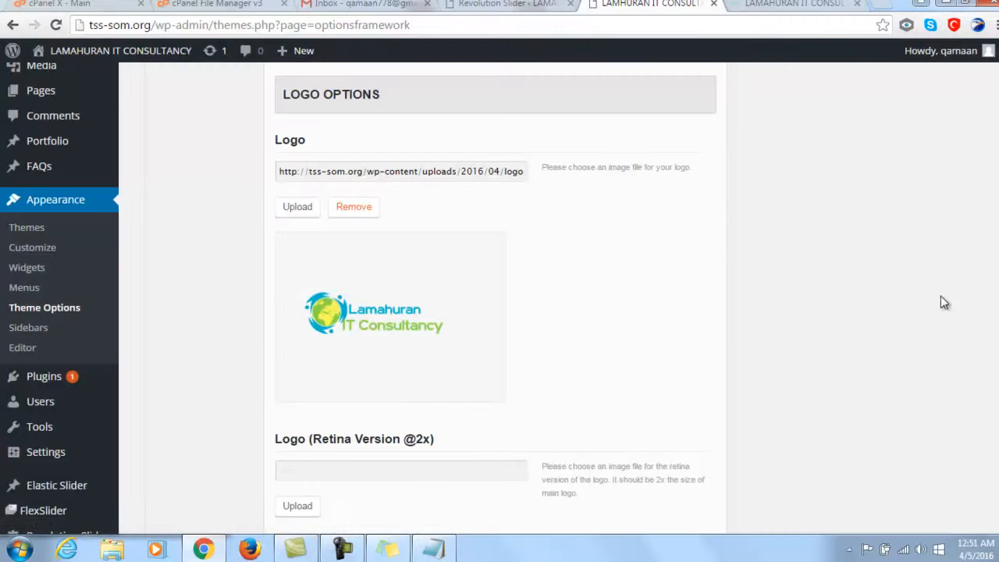
scroll(992, 239, up, 20)
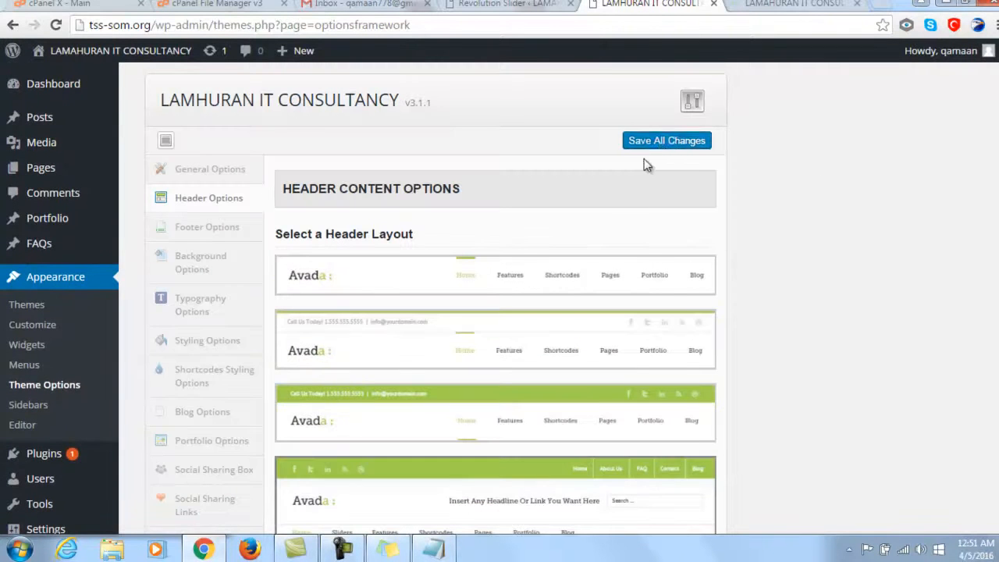
Save all theme changes and reload the live site to confirm the new logo in the header.
click(661, 144)
click(787, 4)
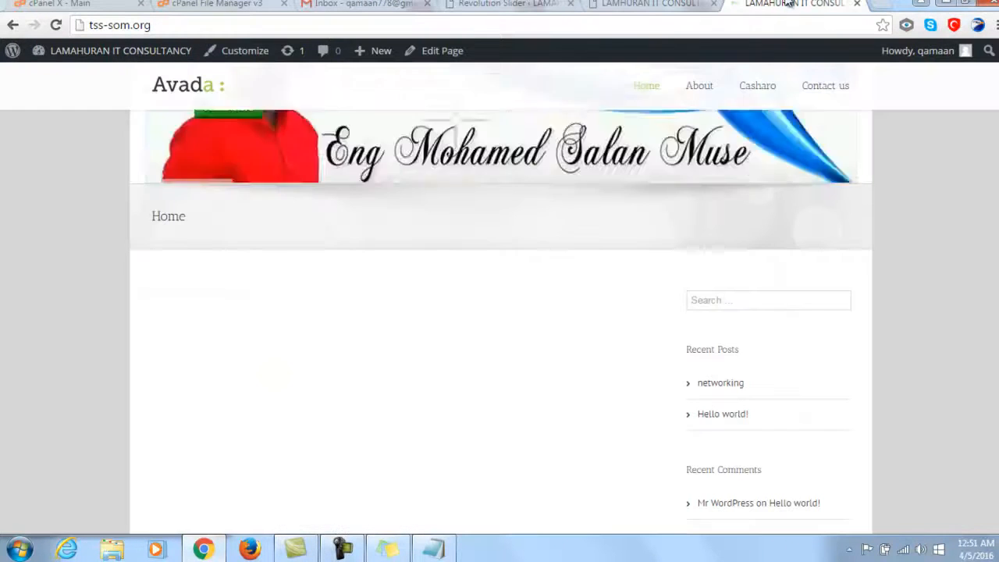
click(183, 98)
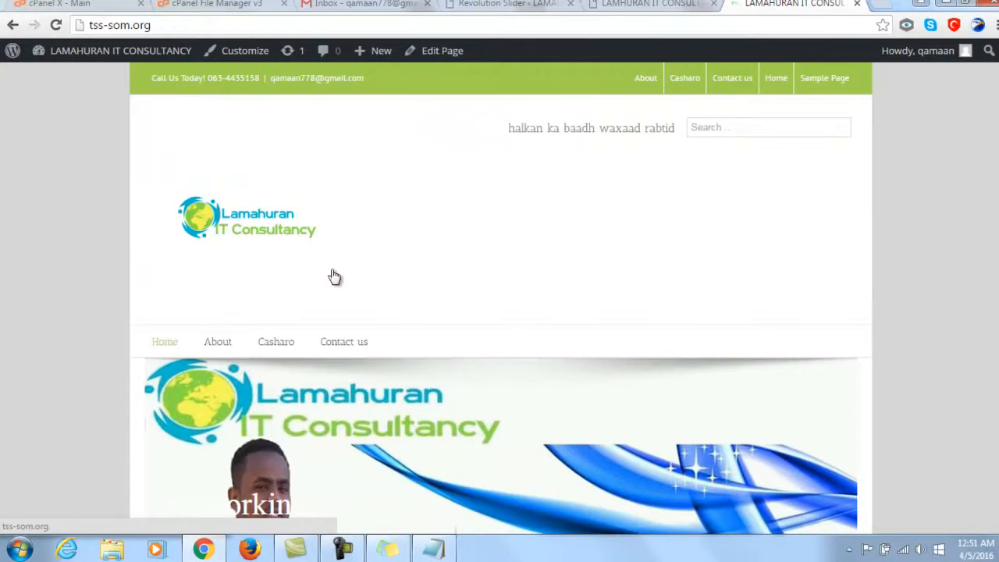
scroll(499, 312, down, 4)
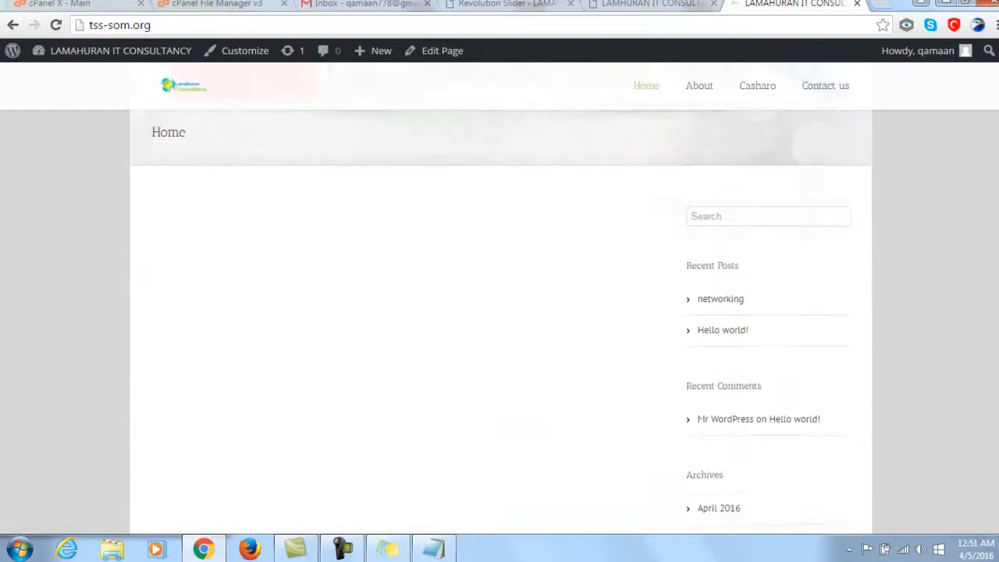
scroll(789, 329, up, 4)
click(640, 4)
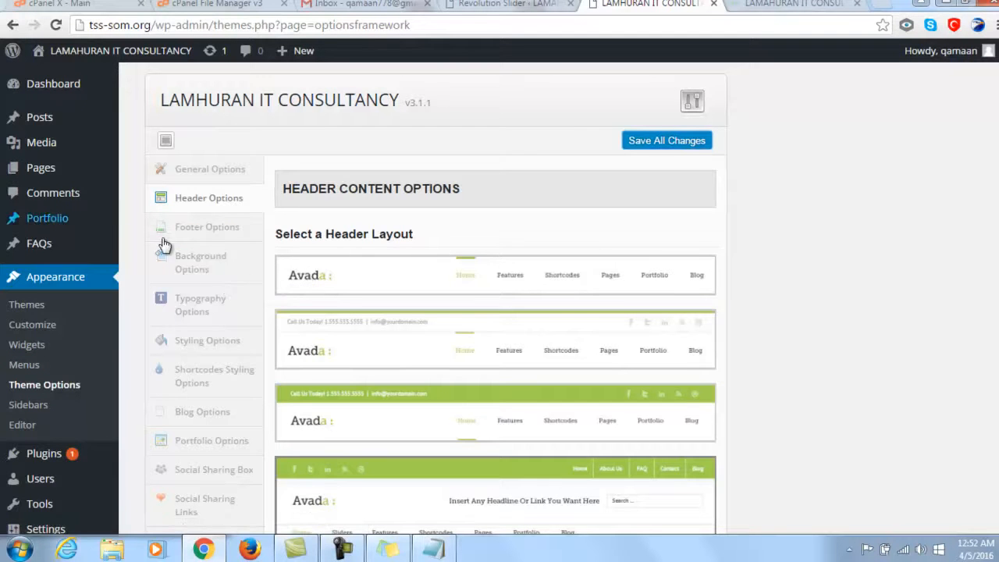
Look through the Footer Options and General Options sections of the theme settings.
click(206, 233)
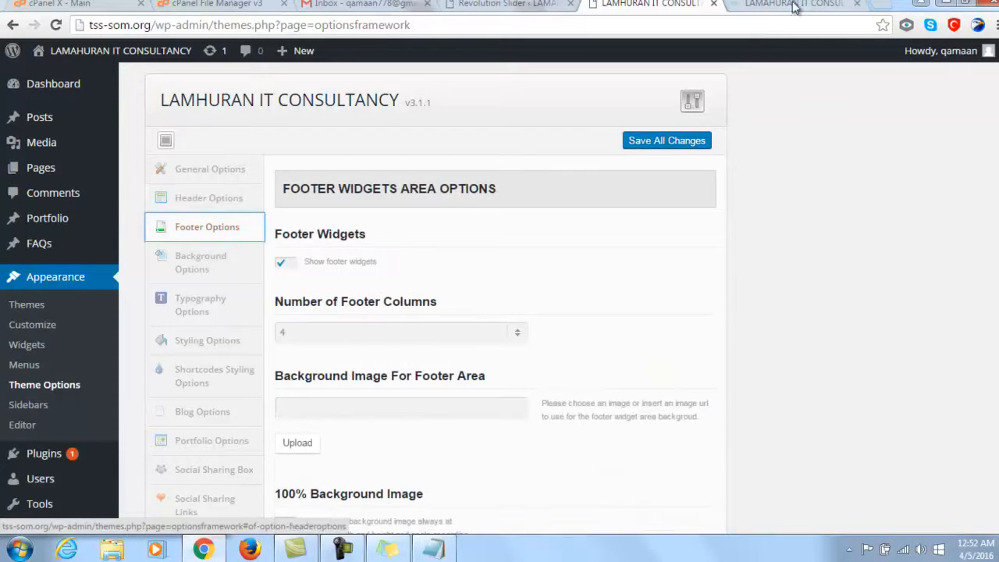
scroll(893, 185, down, 15)
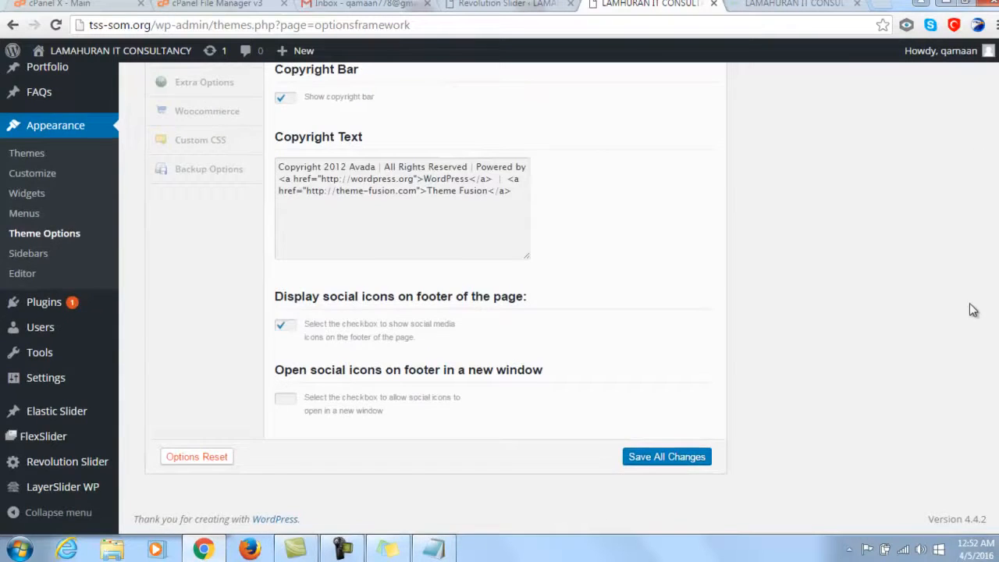
scroll(973, 320, up, 10)
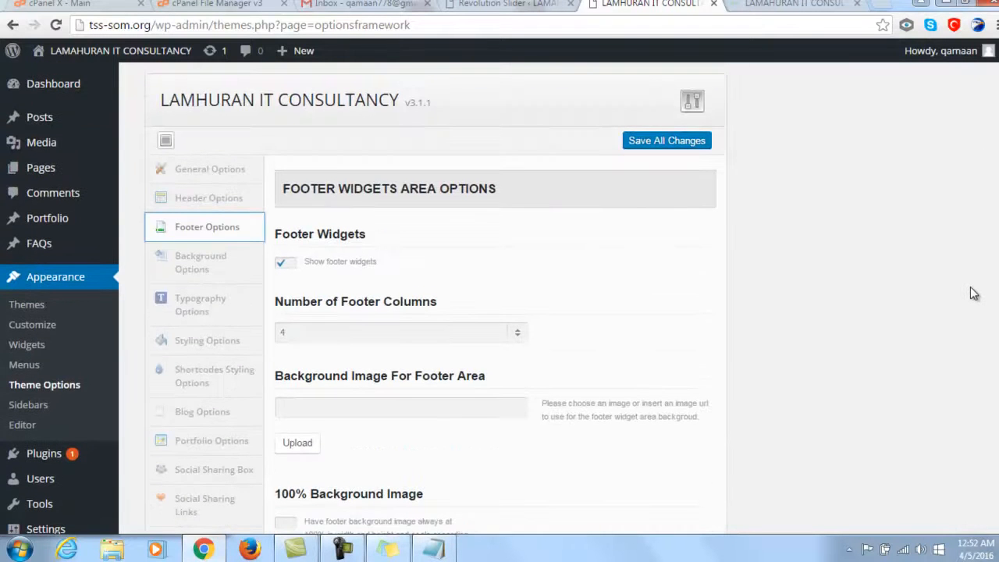
click(208, 169)
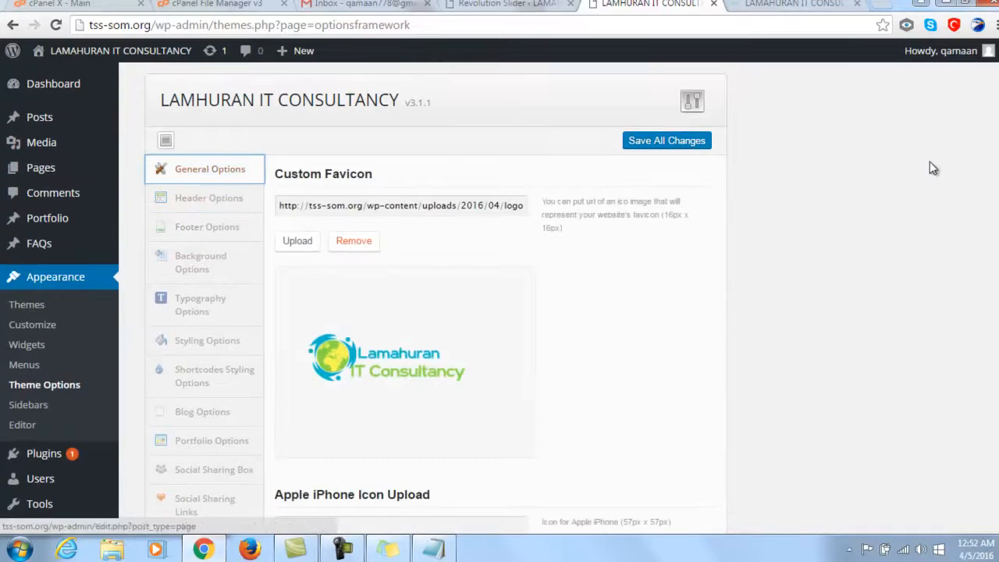
scroll(941, 172, down, 20)
scroll(964, 242, up, 2)
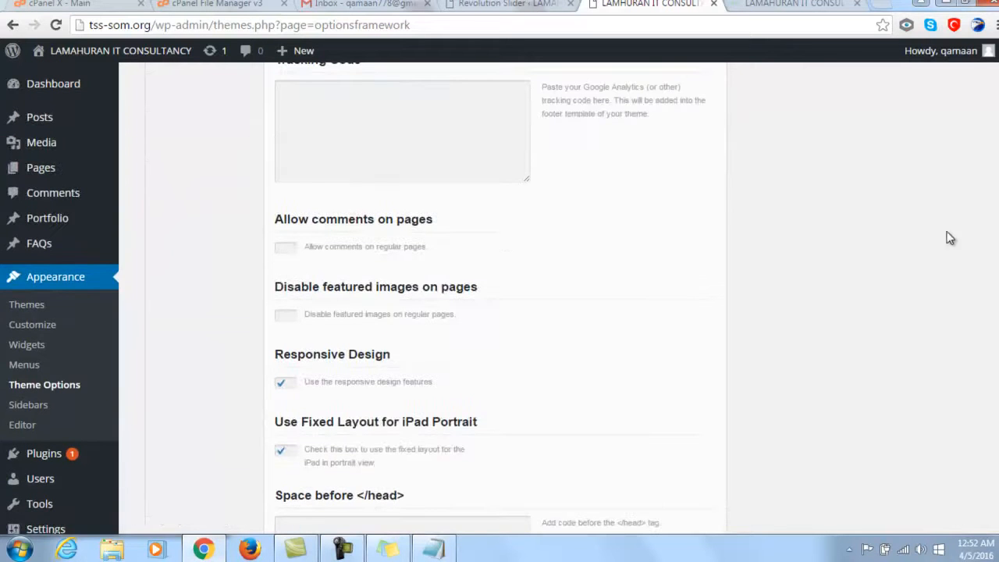
scroll(285, 391, up, 15)
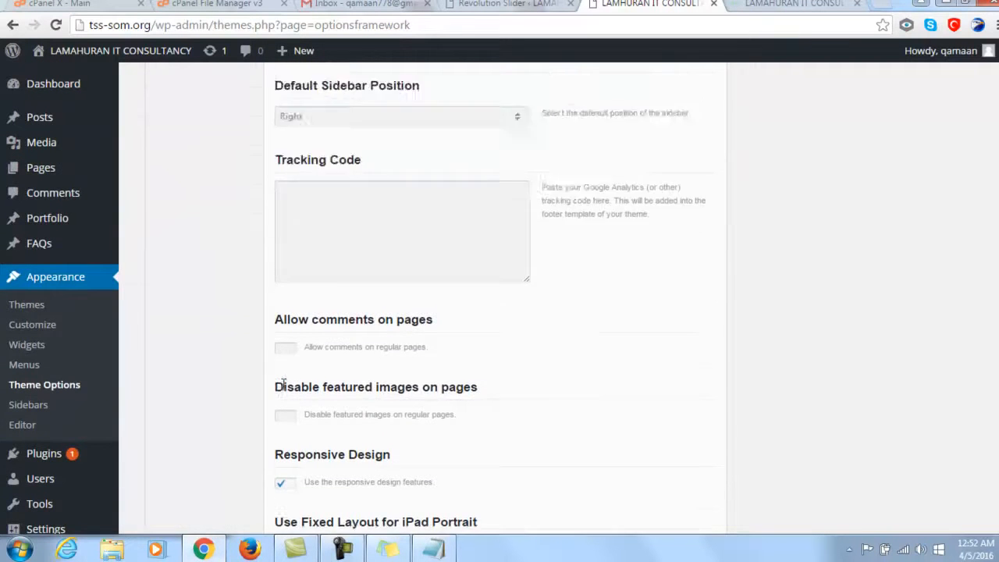
Go to Header Options and find the Page Title Bar and Breadcrumb settings.
click(204, 113)
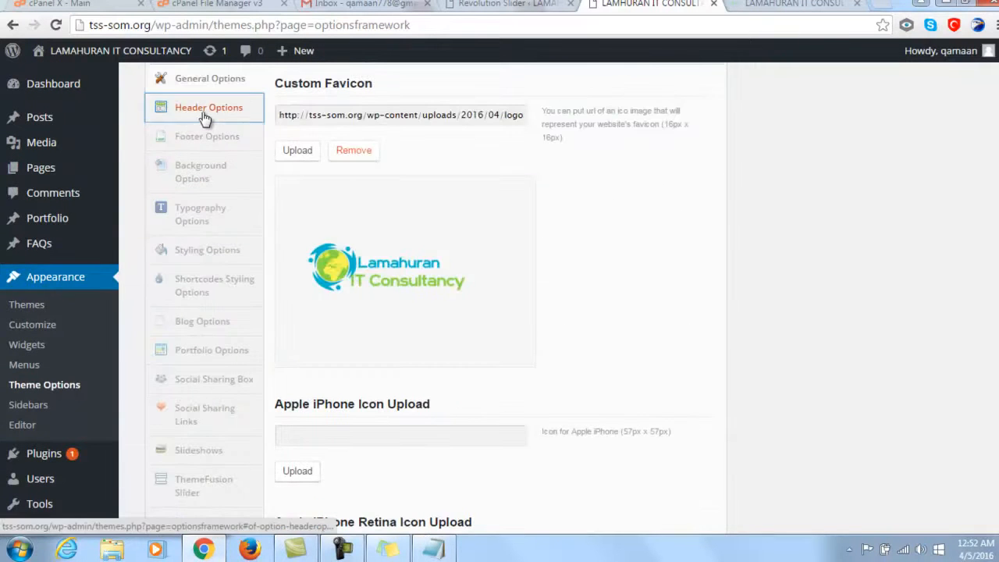
scroll(205, 117, down, 10)
scroll(499, 297, down, 20)
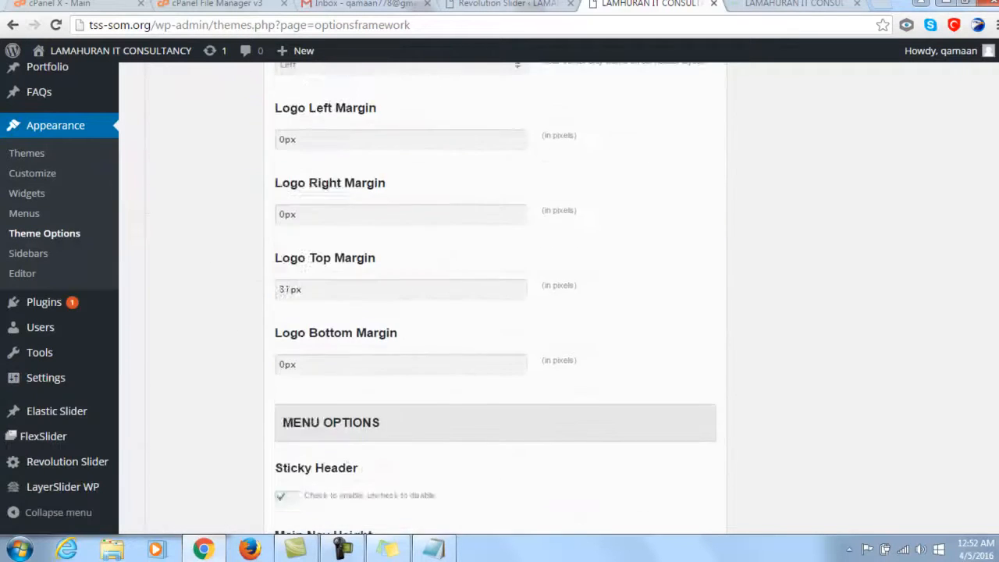
scroll(500, 297, up, 1)
scroll(499, 297, up, 2)
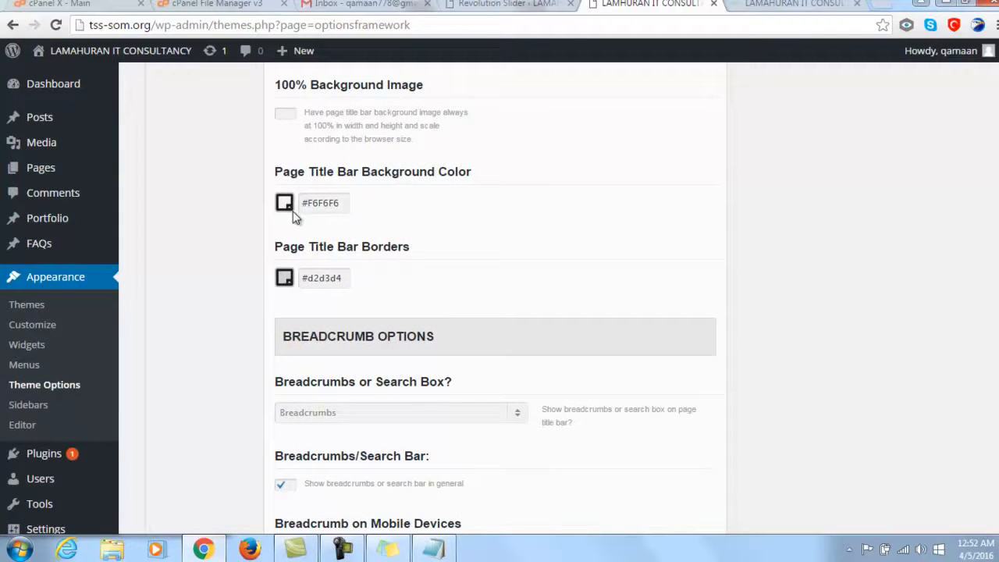
scroll(412, 265, down, 3)
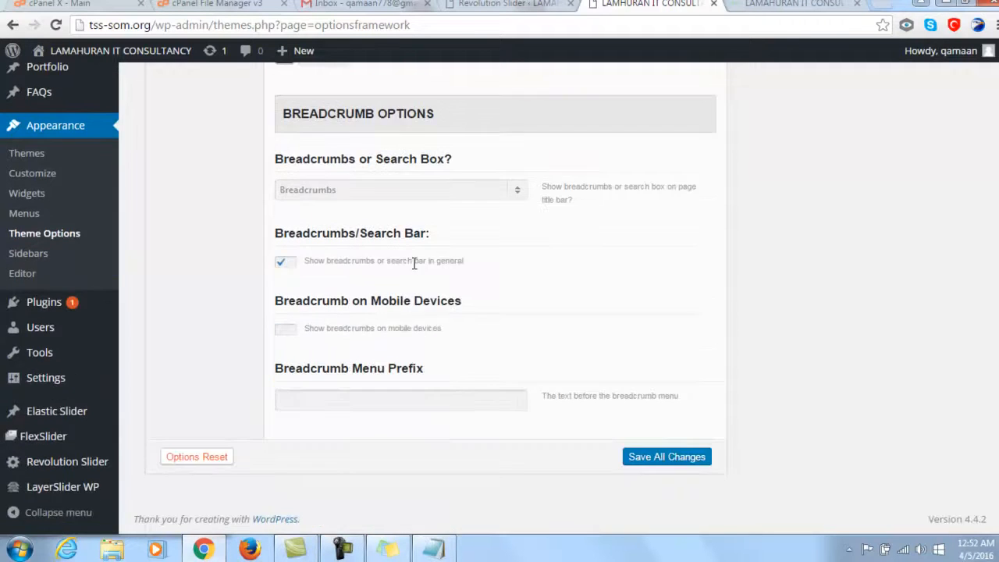
scroll(412, 261, up, 2)
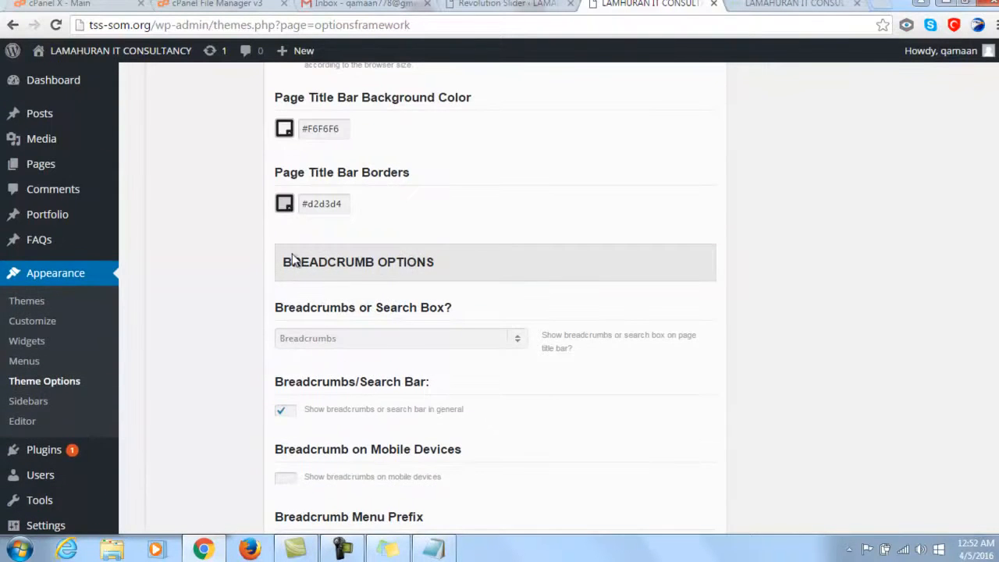
scroll(302, 276, up, 6)
scroll(304, 281, down, 10)
scroll(306, 286, up, 4)
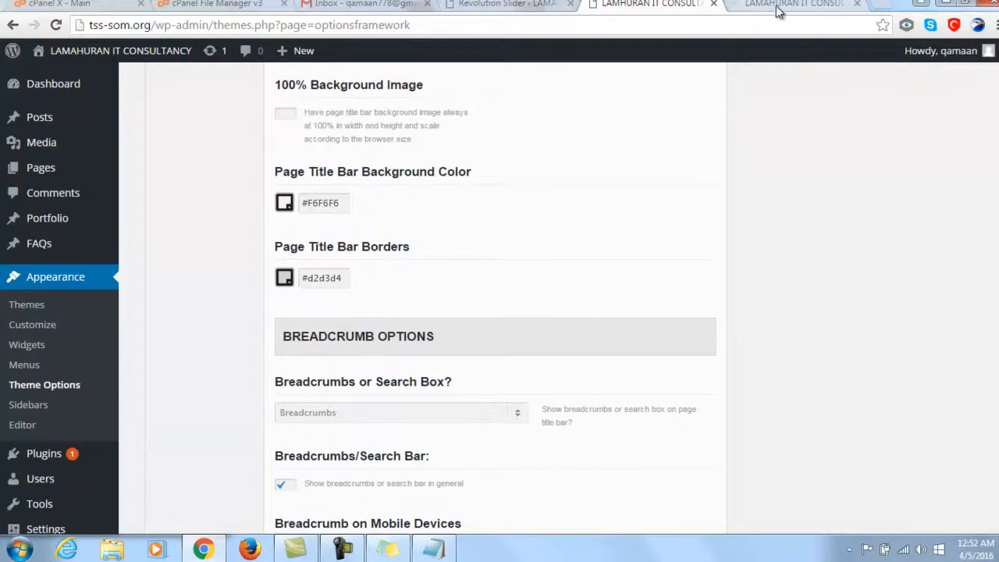
Set the Page Title Bar Borders colour to dark blue #022f8a.
click(777, 6)
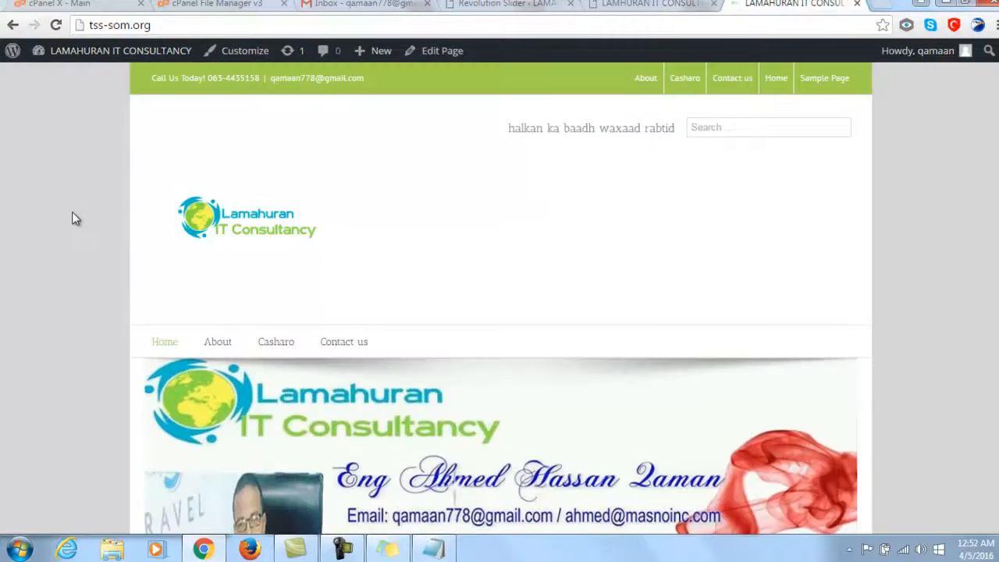
click(597, 4)
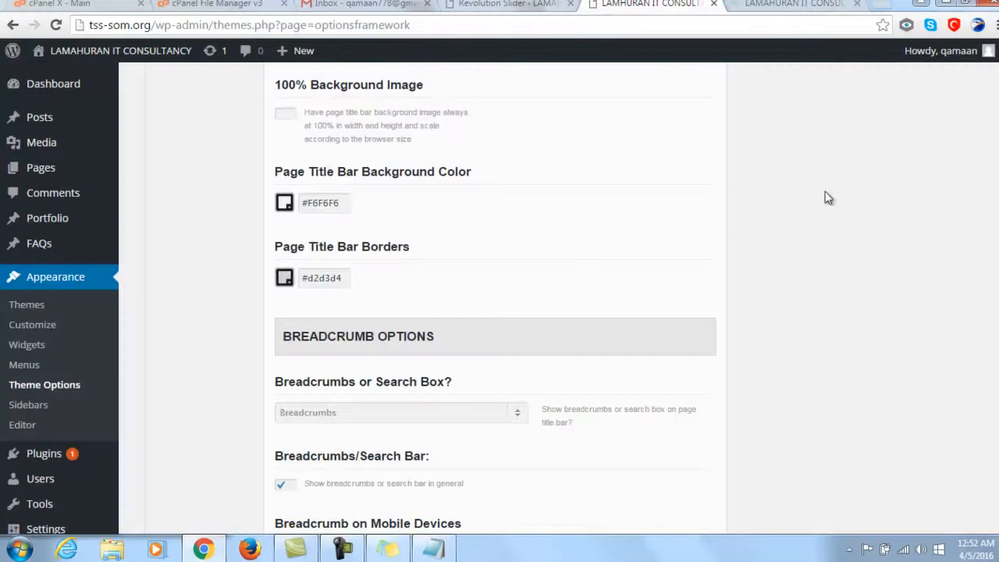
click(285, 278)
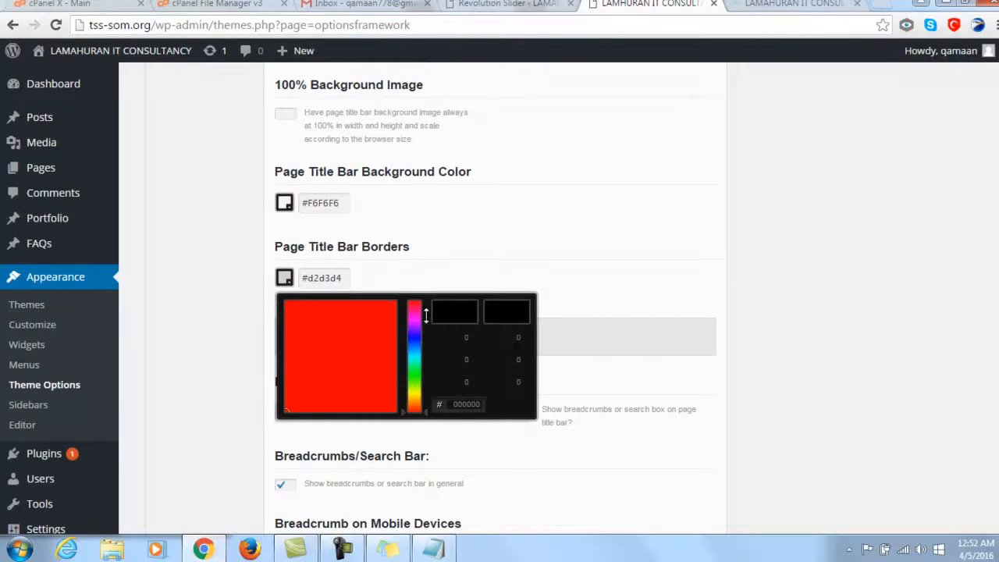
click(412, 343)
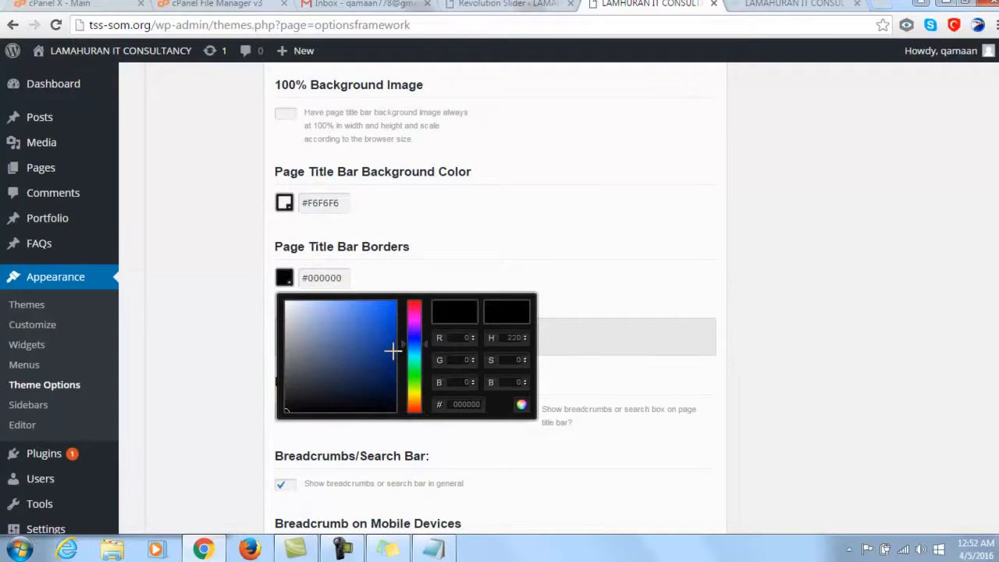
click(393, 352)
click(759, 217)
scroll(879, 272, up, 15)
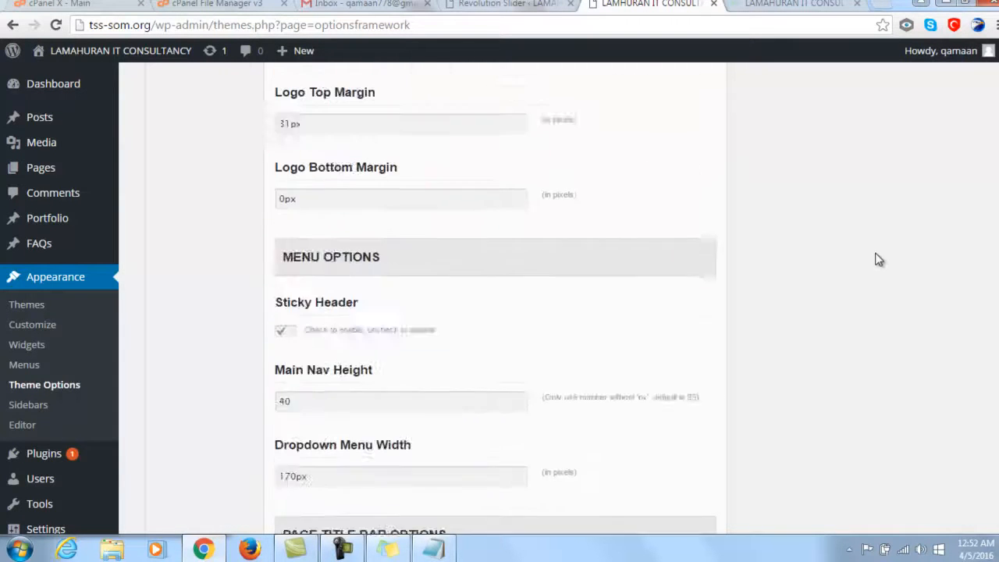
scroll(746, 170, up, 10)
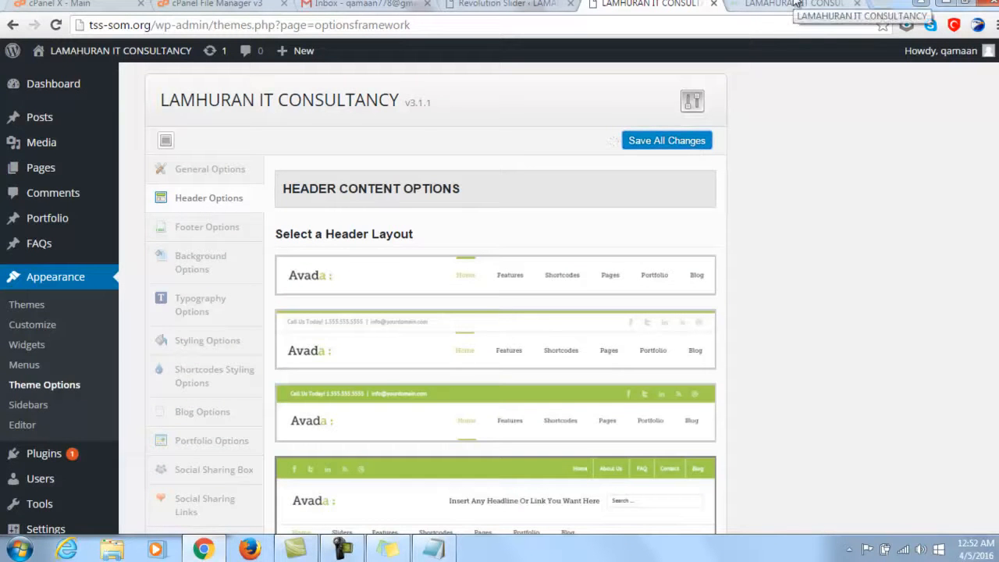
Save the theme options and reload the live homepage to see the dark blue title bar border.
click(662, 144)
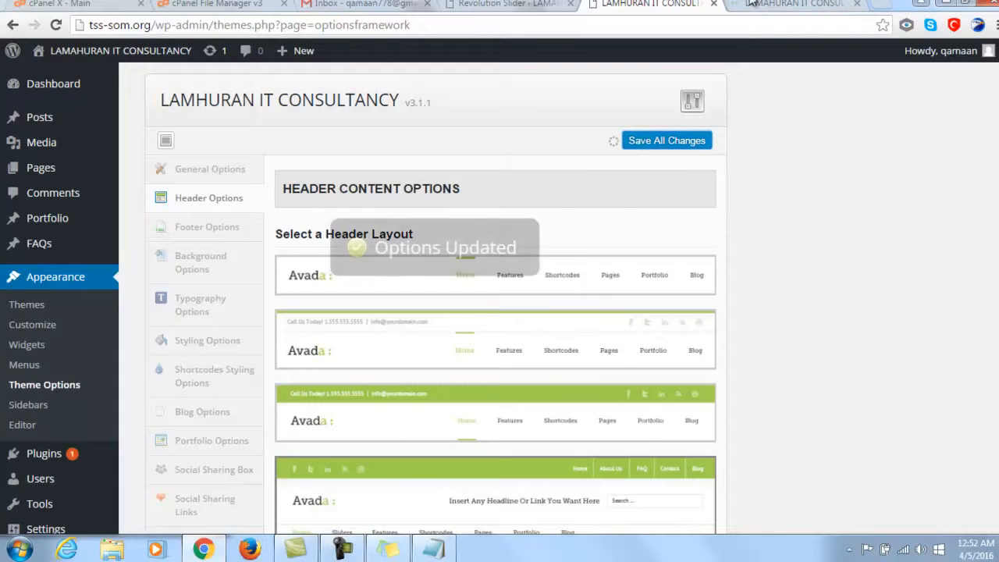
click(797, 3)
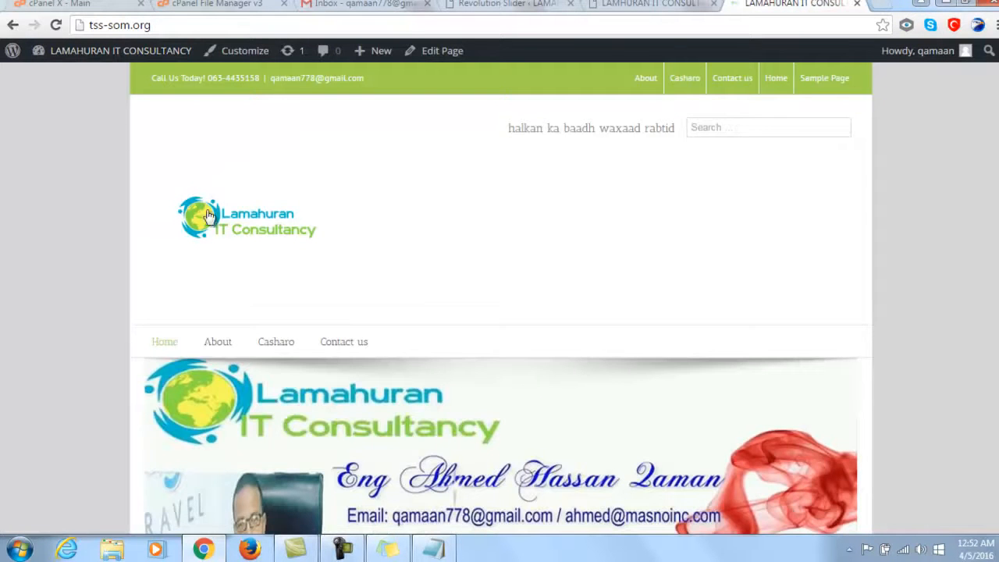
key(F5)
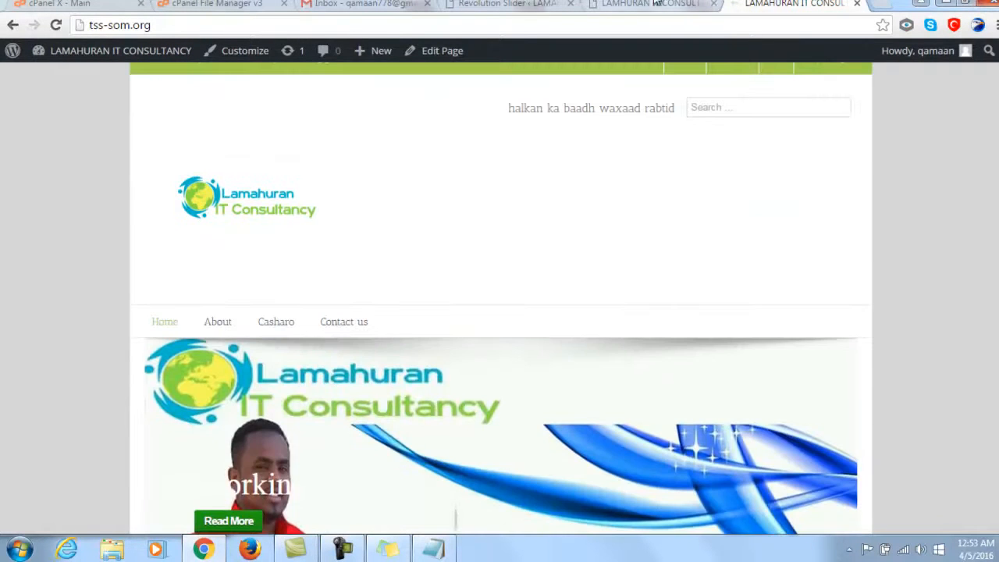
click(677, 5)
scroll(957, 303, down, 20)
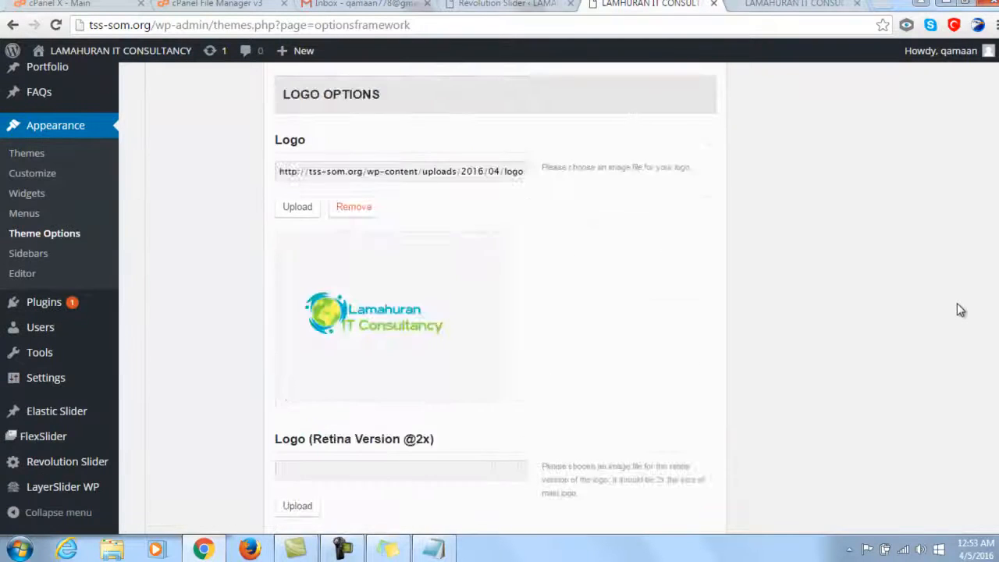
scroll(957, 307, down, 6)
scroll(960, 315, down, 3)
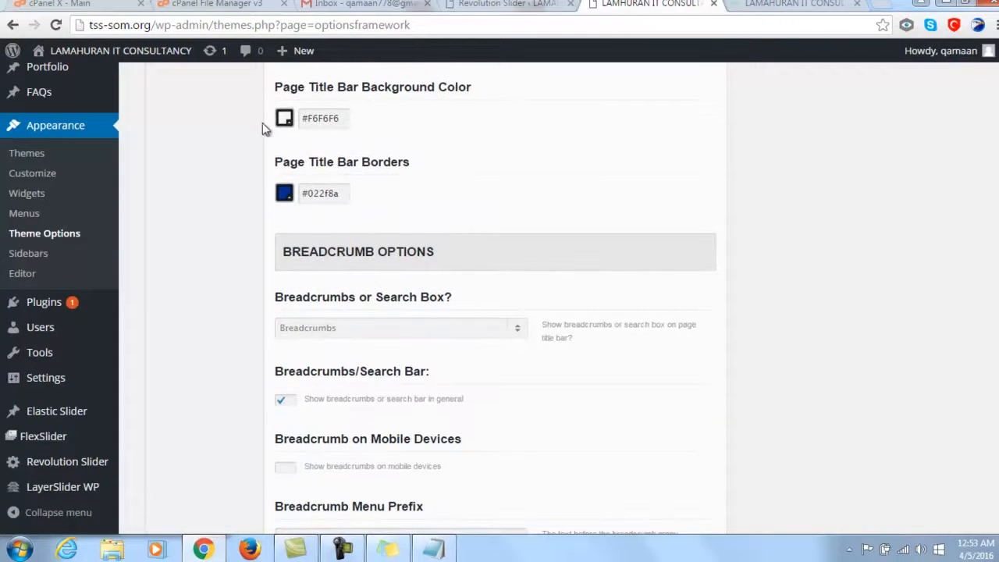
scroll(974, 262, up, 20)
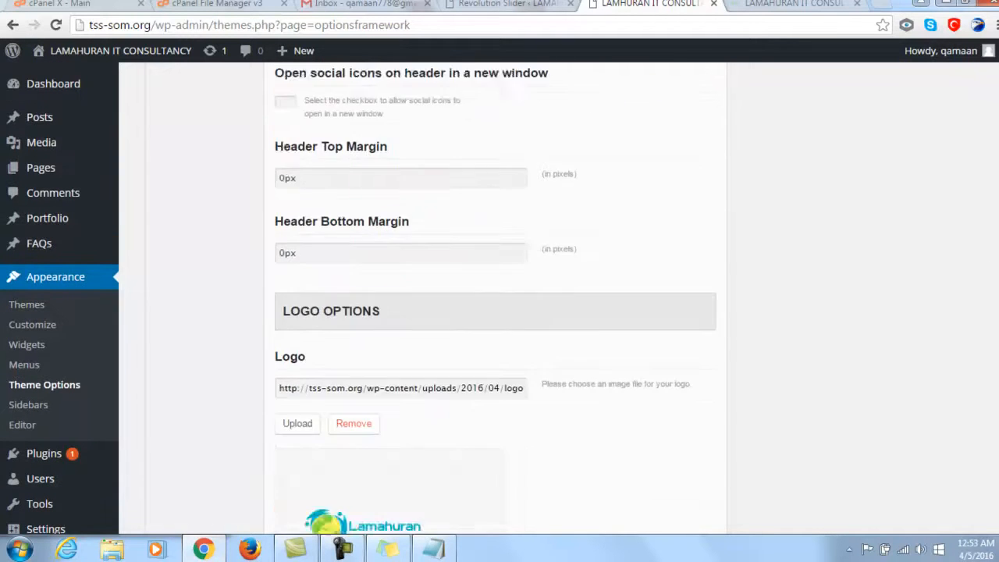
scroll(499, 297, up, 15)
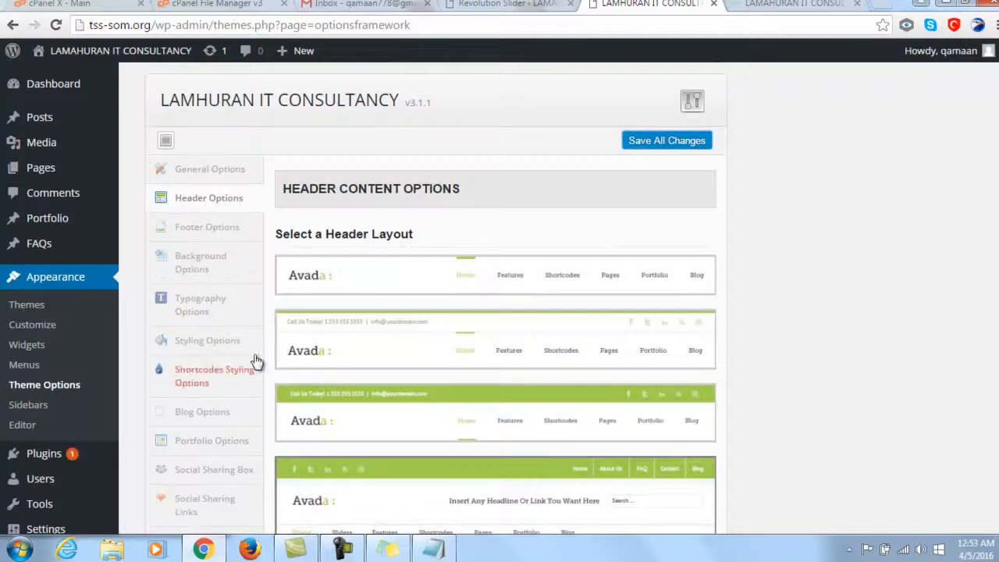
In Background Options, change the Background Color to deep blue #0e16ad.
click(201, 266)
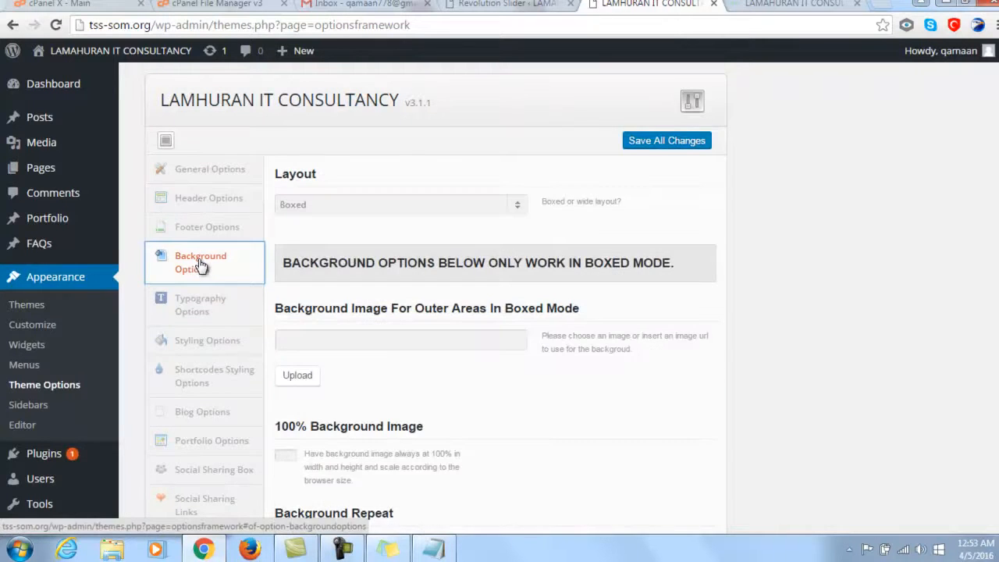
scroll(899, 252, down, 10)
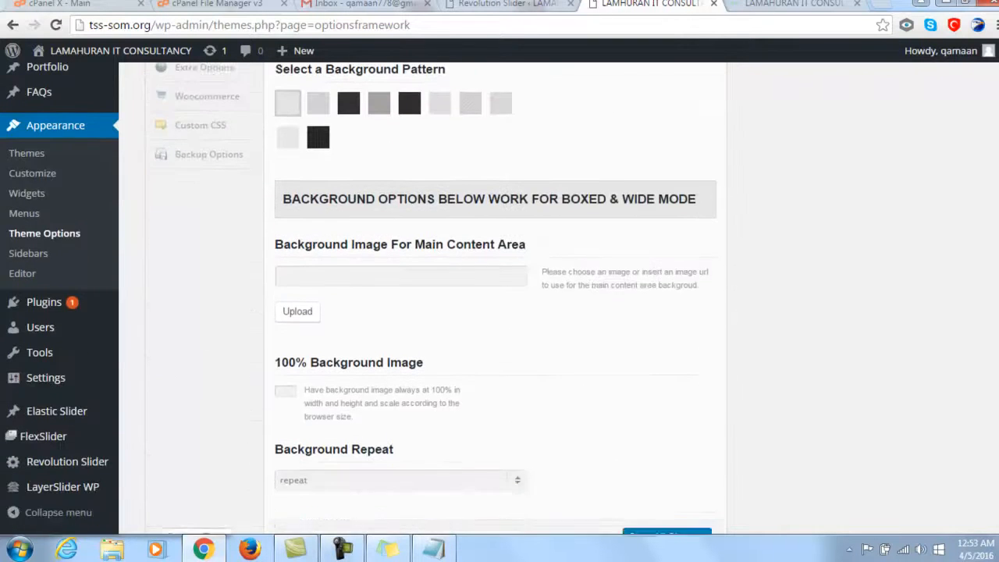
scroll(814, 292, up, 1)
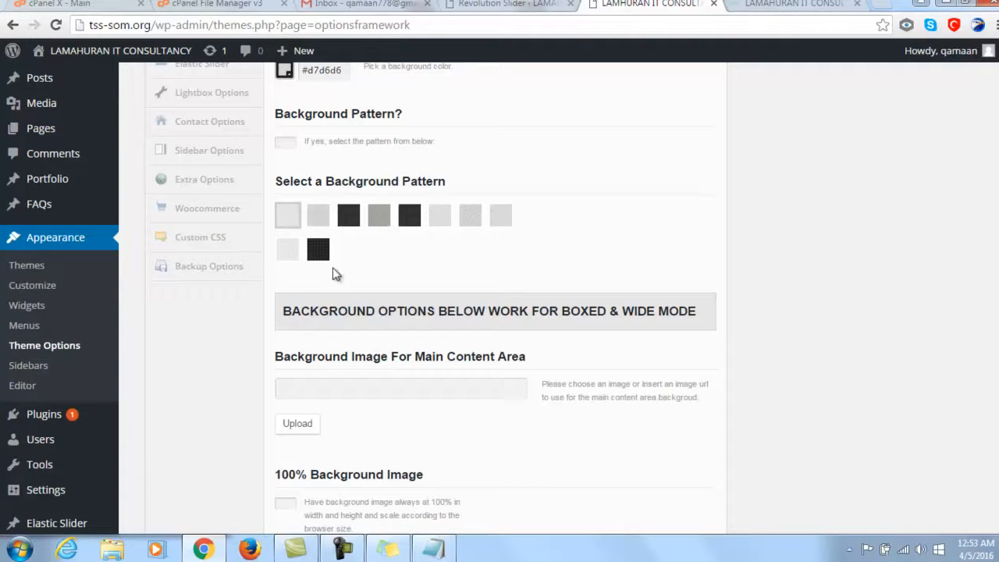
scroll(349, 283, down, 3)
scroll(349, 283, up, 3)
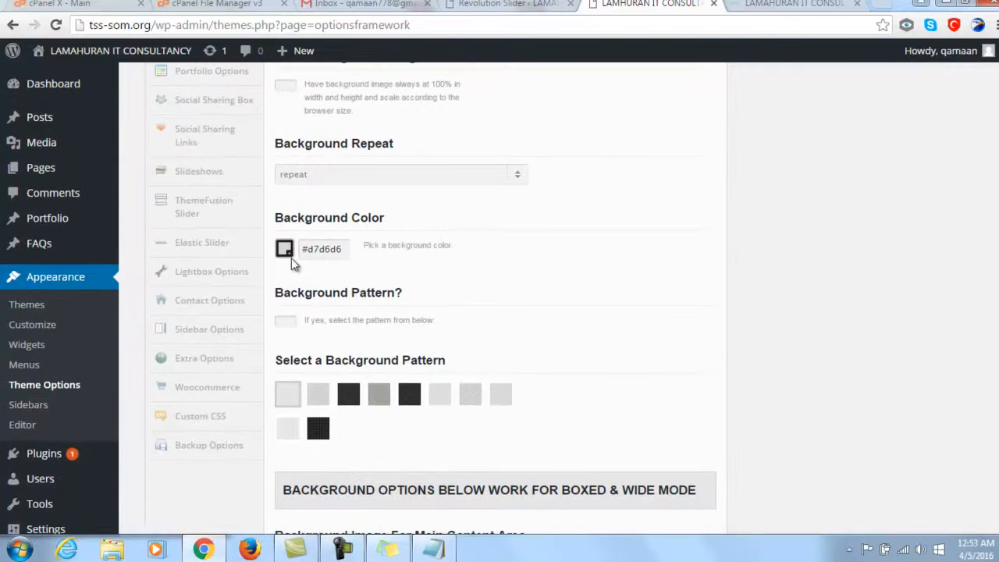
click(284, 249)
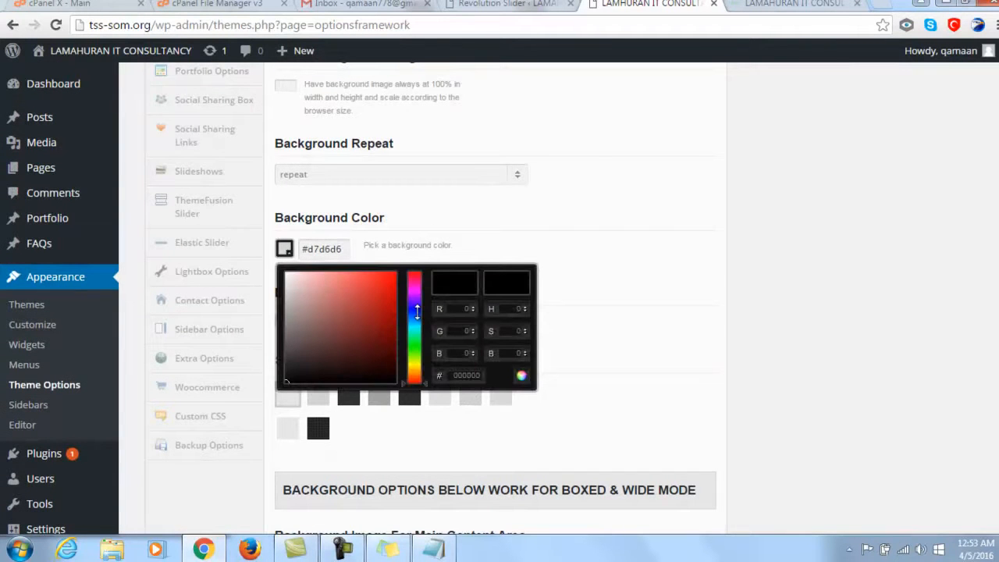
click(414, 308)
click(391, 308)
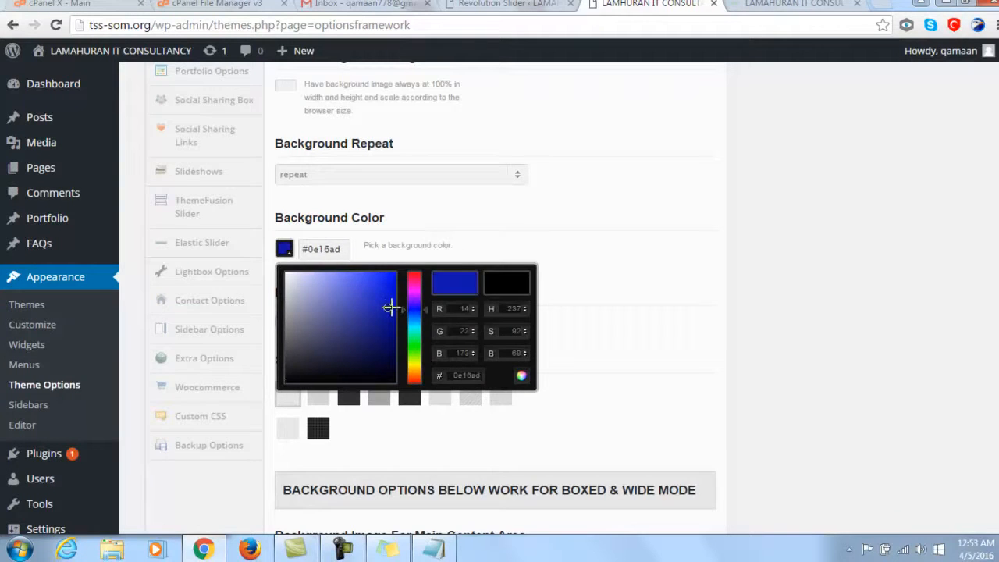
click(948, 451)
Save all theme option changes and reload the live homepage.
scroll(948, 451, down, 5)
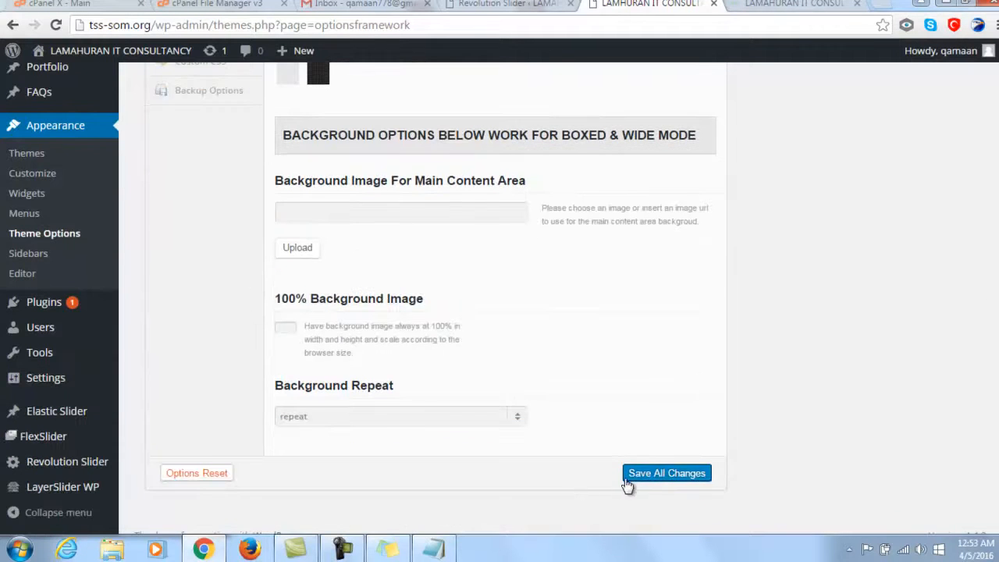
click(661, 475)
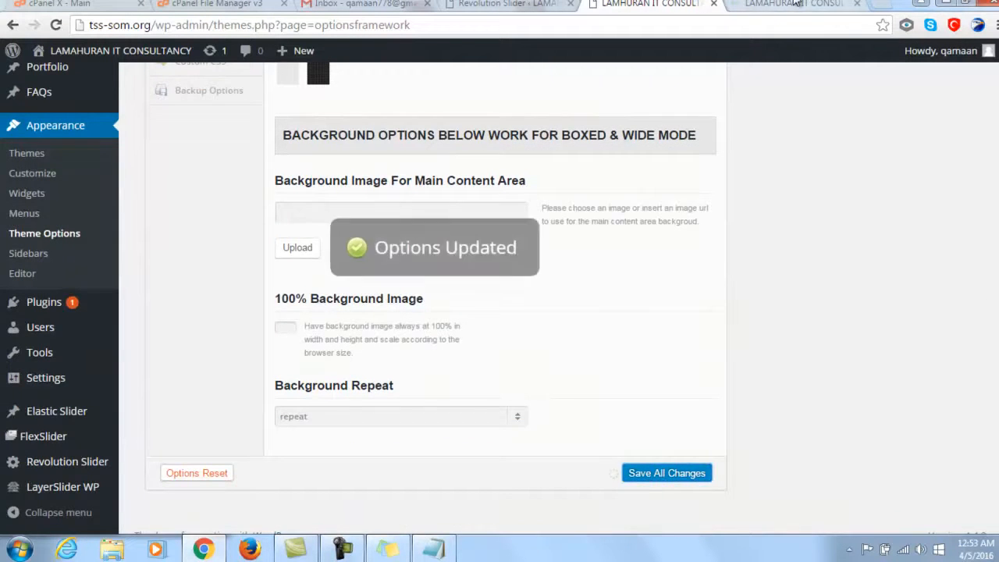
click(793, 4)
click(217, 201)
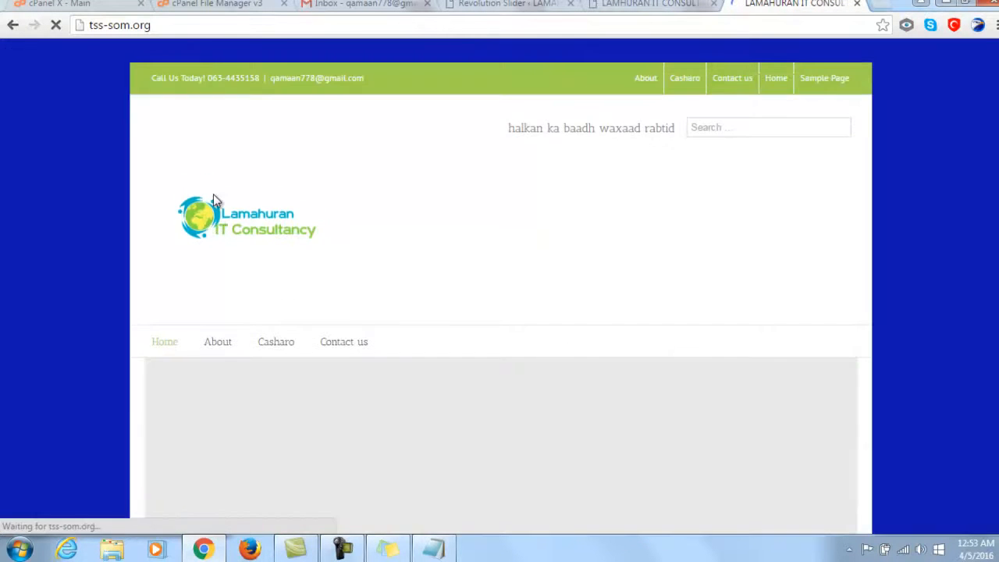
Scroll the reloaded homepage to check the deep blue background, then return to Theme Options.
scroll(501, 298, down, 3)
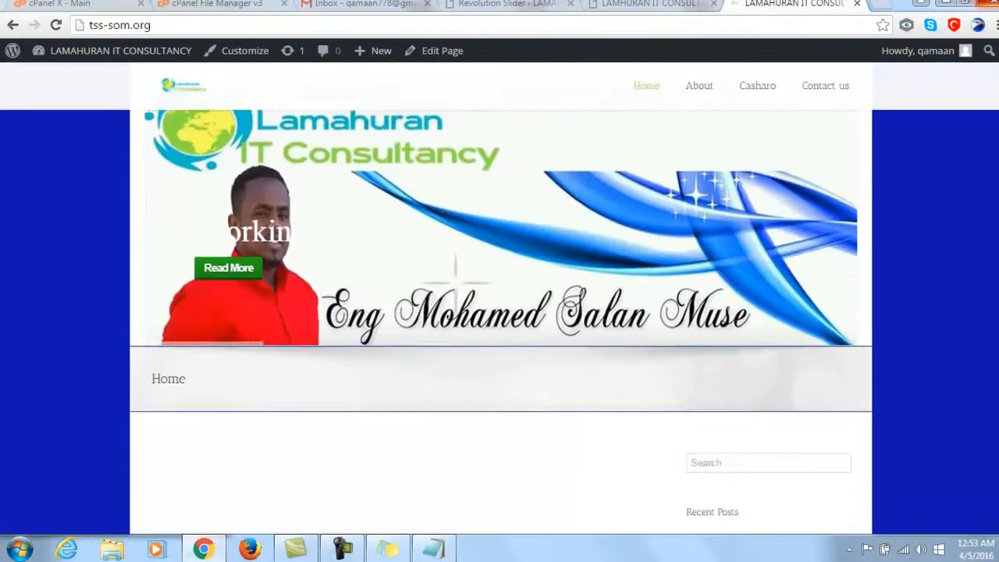
scroll(501, 298, up, 4)
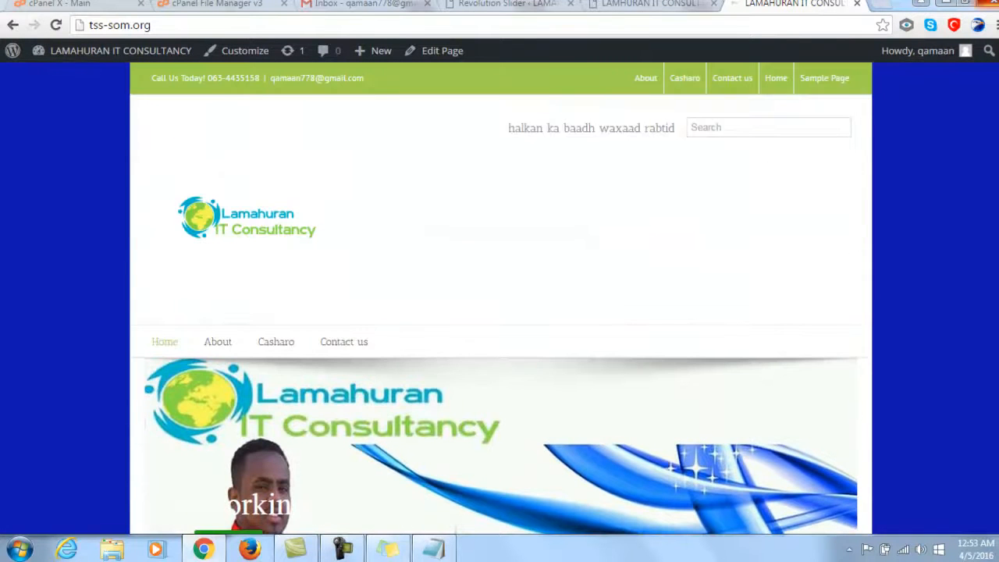
scroll(501, 298, down, 10)
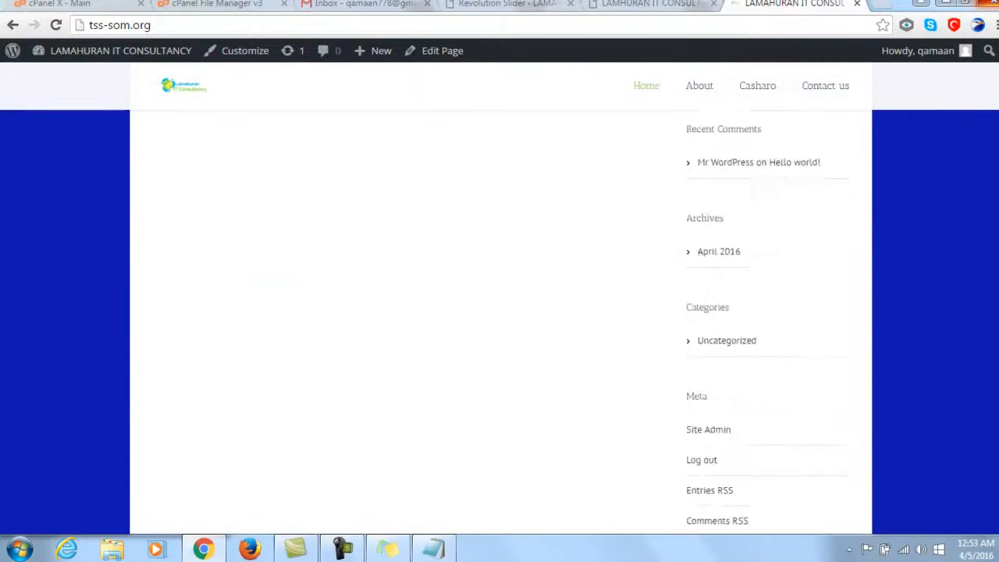
scroll(501, 298, up, 5)
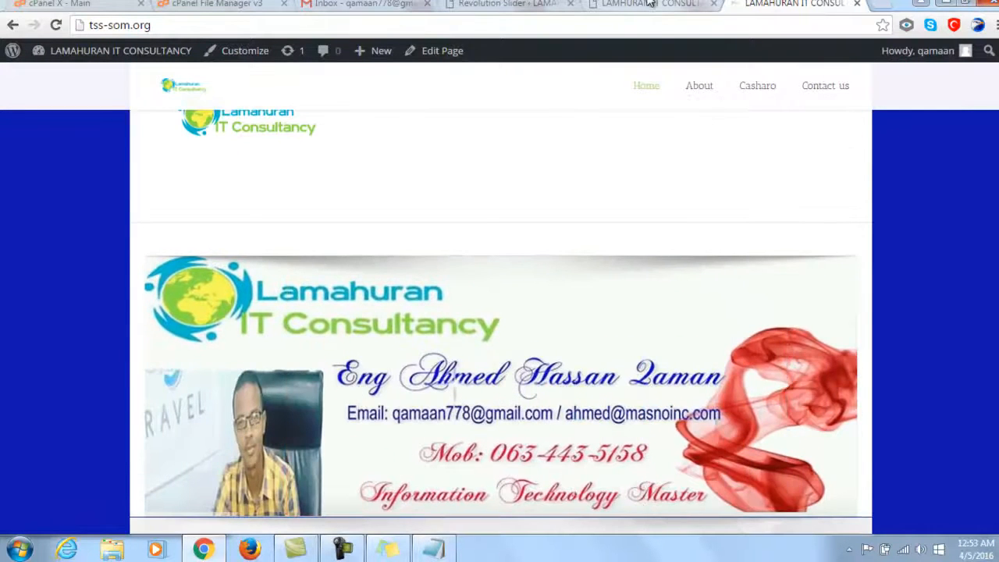
click(651, 3)
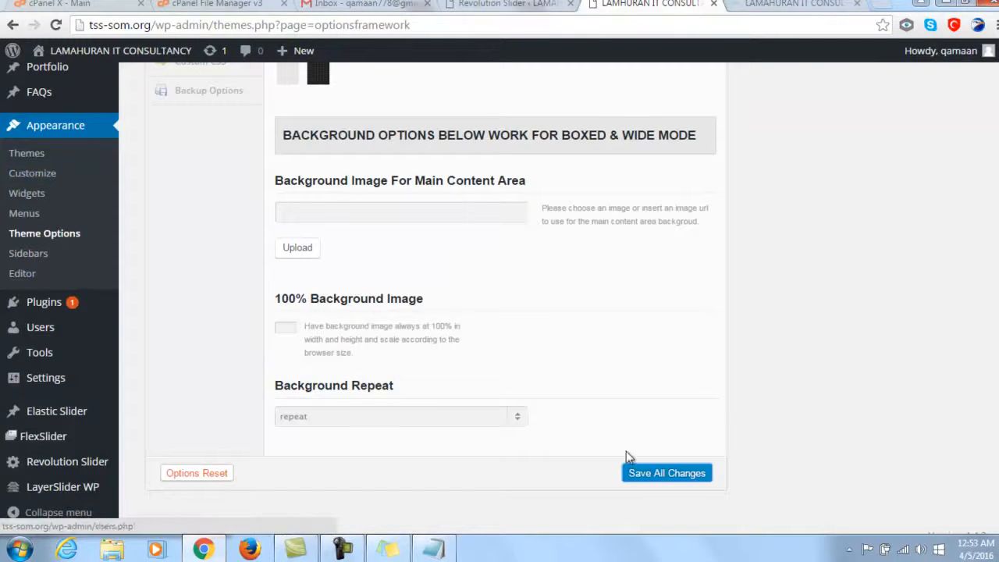
Scroll back up and glance through the Footer Options section.
scroll(942, 322, up, 5)
scroll(941, 327, up, 3)
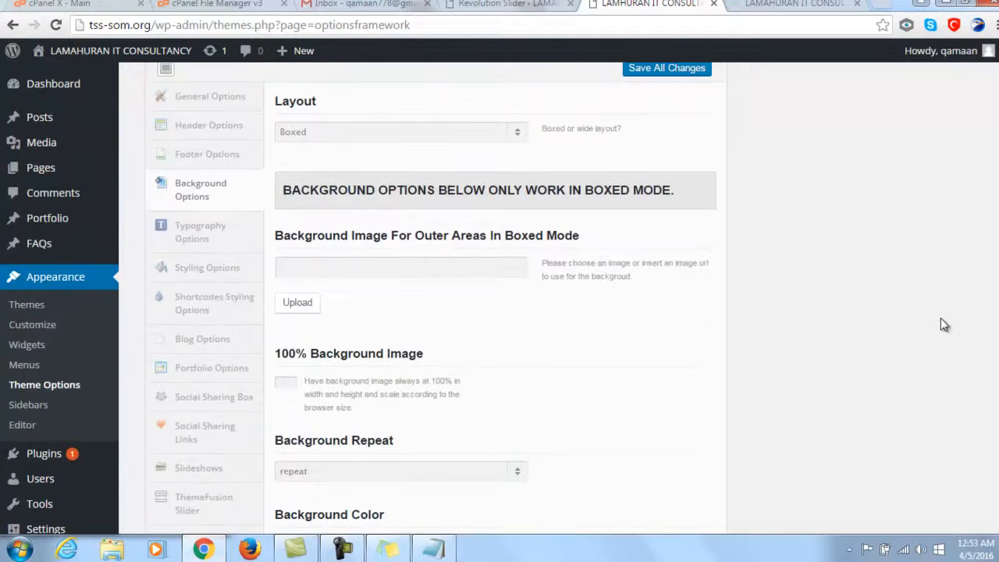
scroll(942, 324, up, 1)
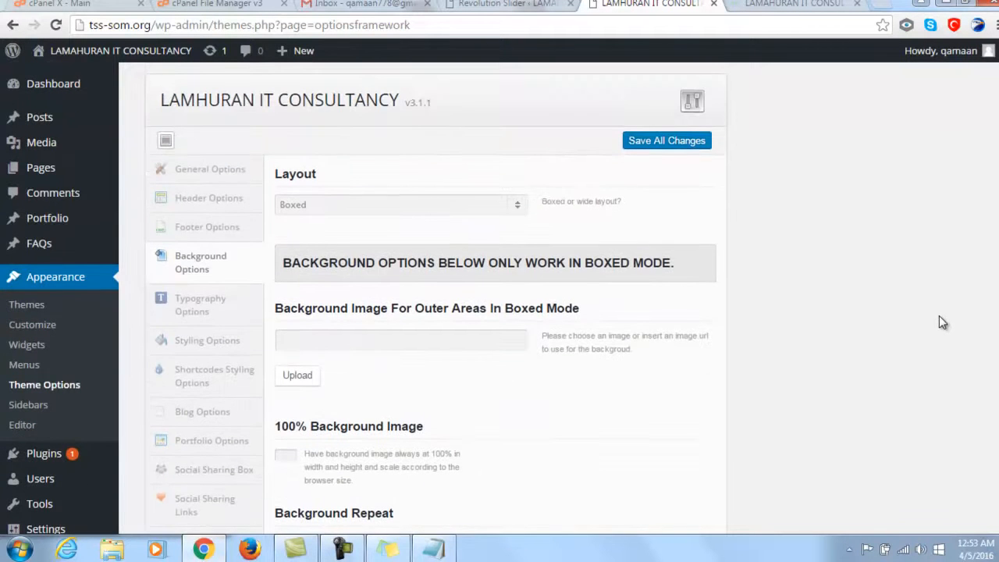
click(201, 227)
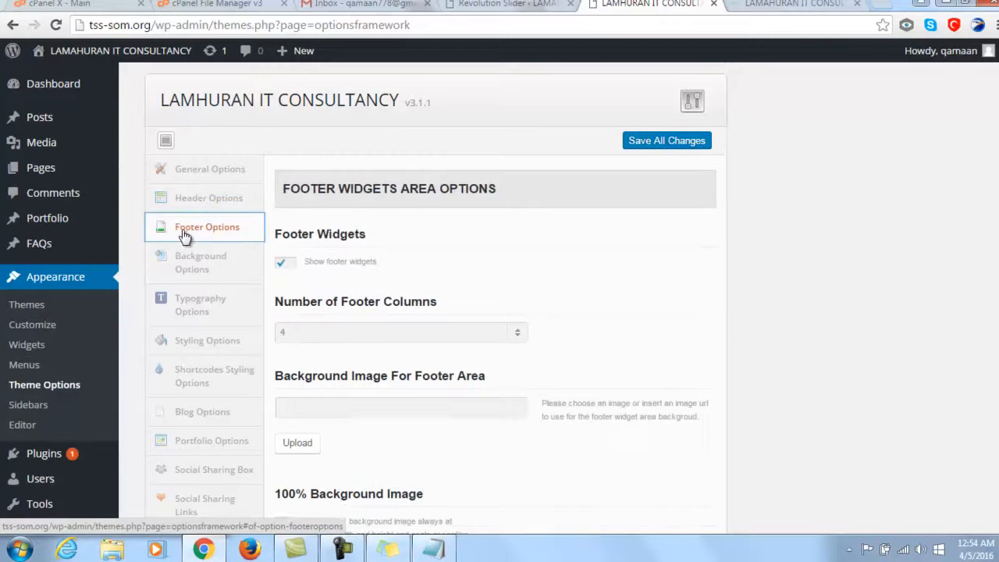
scroll(960, 457, down, 10)
scroll(960, 457, up, 10)
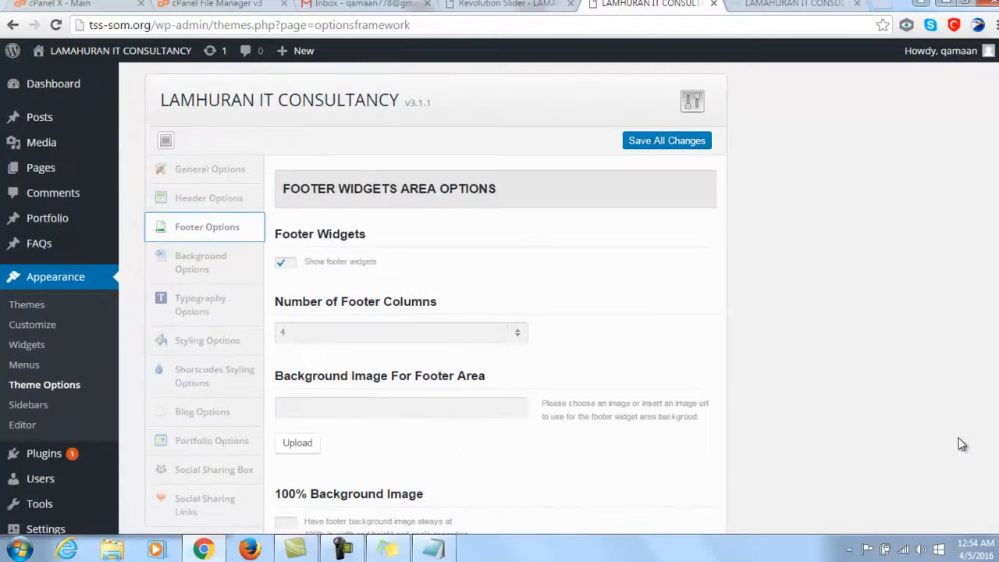
In Header Options, uncheck Show page title bar and save the theme options.
click(181, 197)
scroll(917, 360, down, 10)
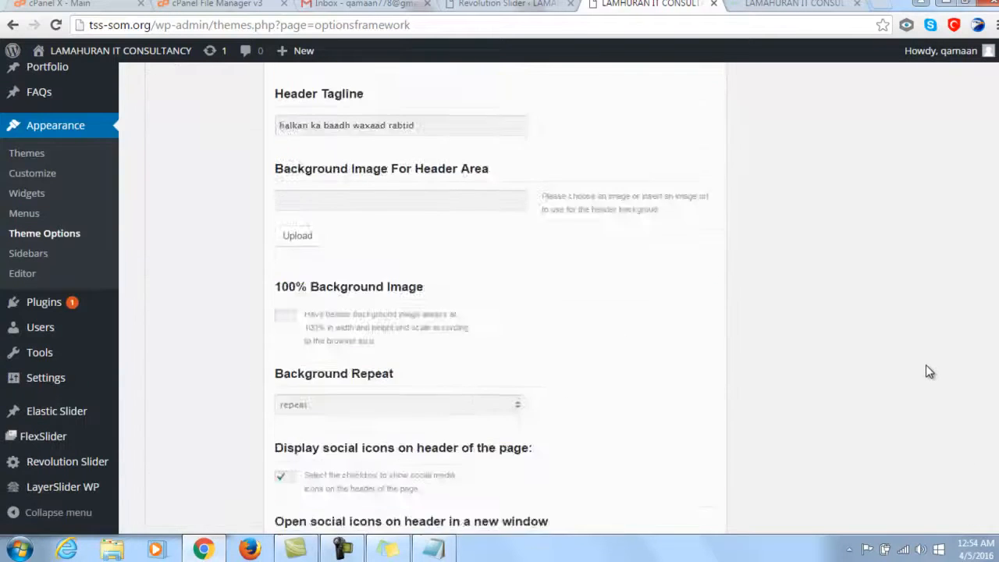
scroll(926, 365, down, 10)
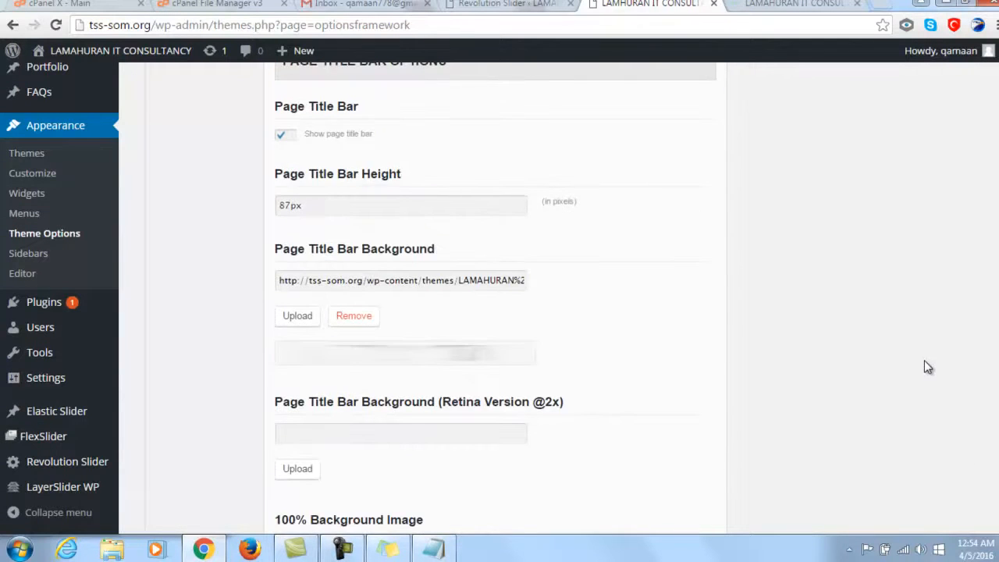
scroll(924, 360, up, 2)
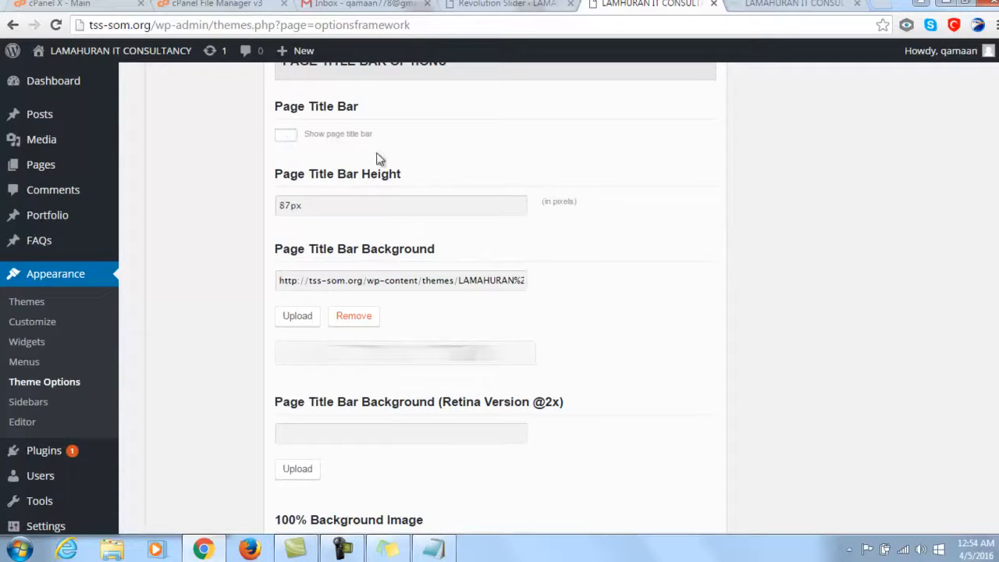
scroll(723, 257, up, 2)
scroll(830, 279, down, 9)
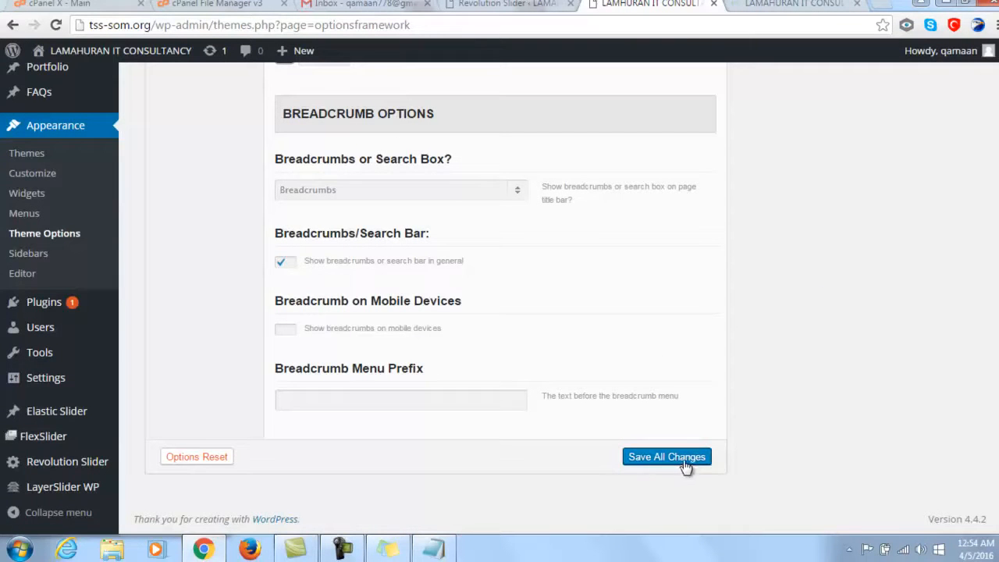
click(795, 4)
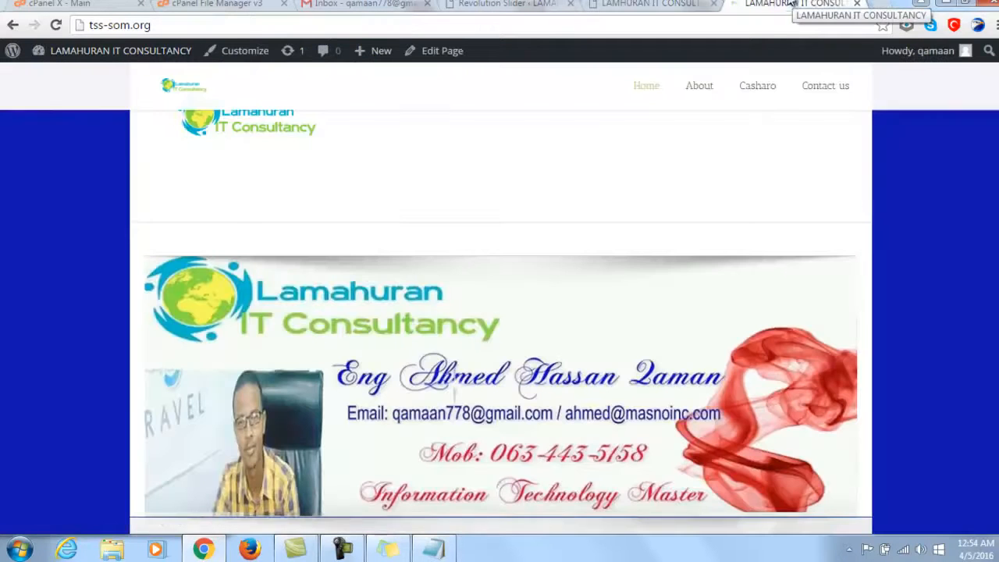
Reload the live homepage to confirm the page title bar is gone, then return to the breadcrumb settings.
click(216, 123)
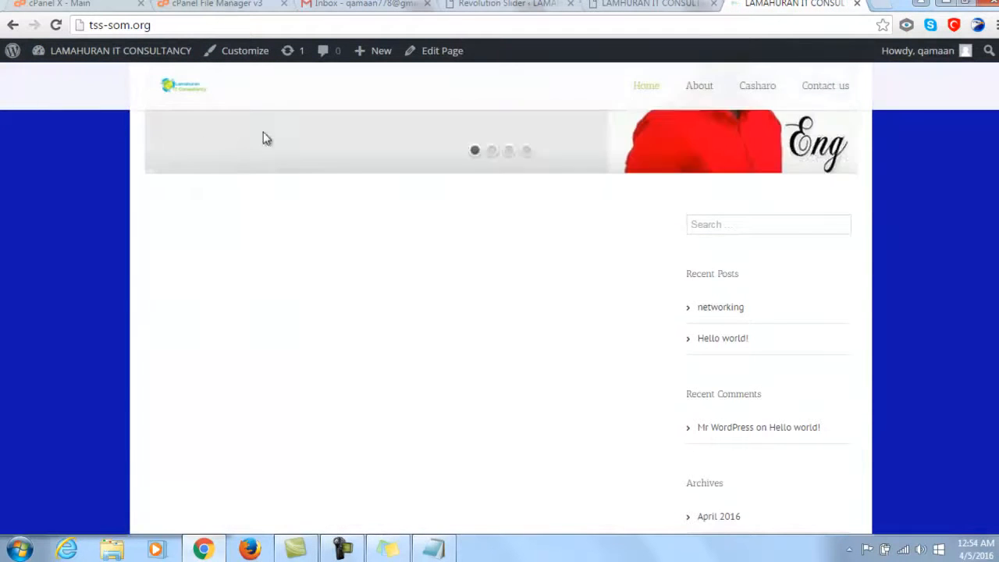
scroll(933, 197, down, 5)
scroll(931, 193, up, 12)
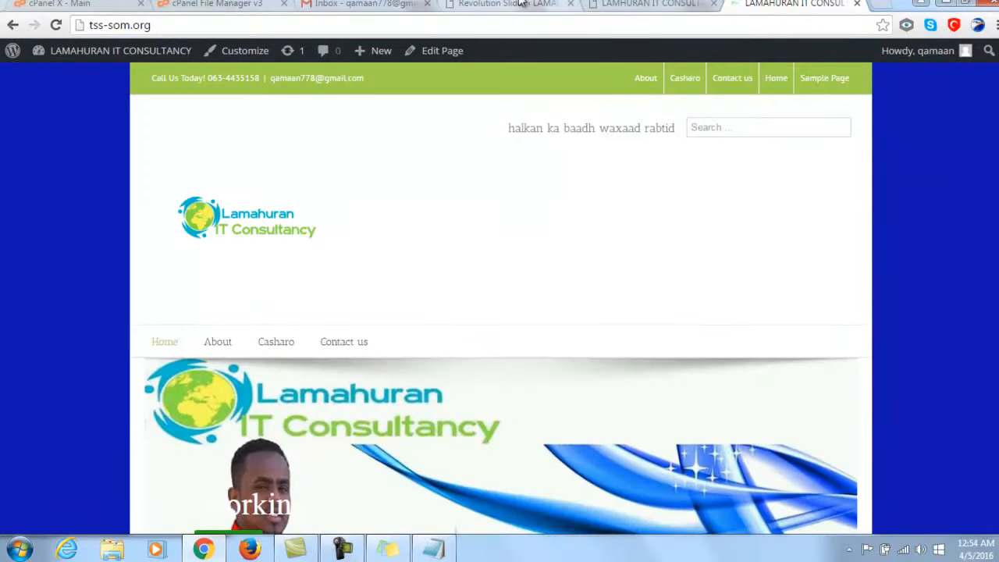
click(521, 4)
click(647, 5)
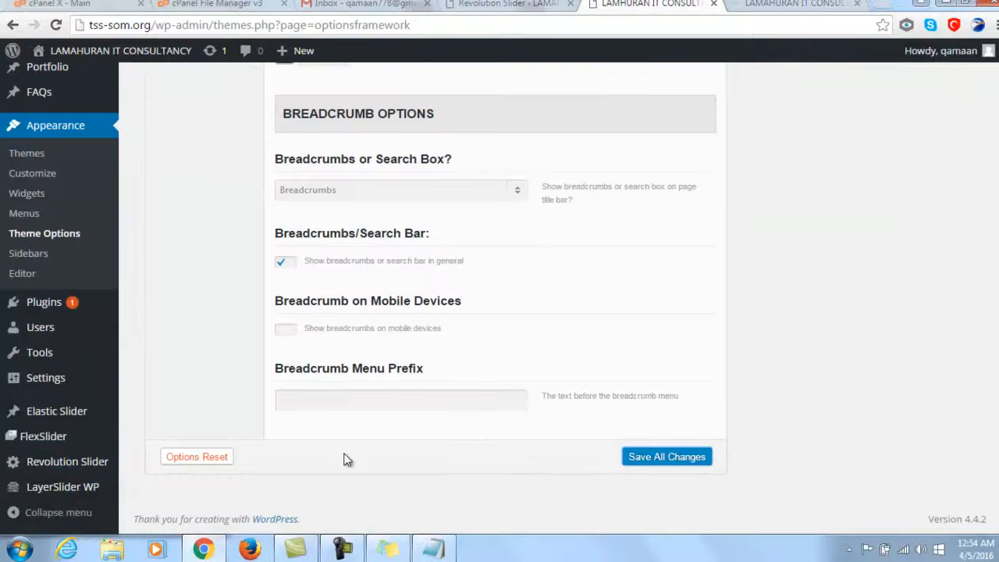
Uncheck 'Show breadcrumbs or search bar in general' and view the live tss-som.org site.
click(284, 266)
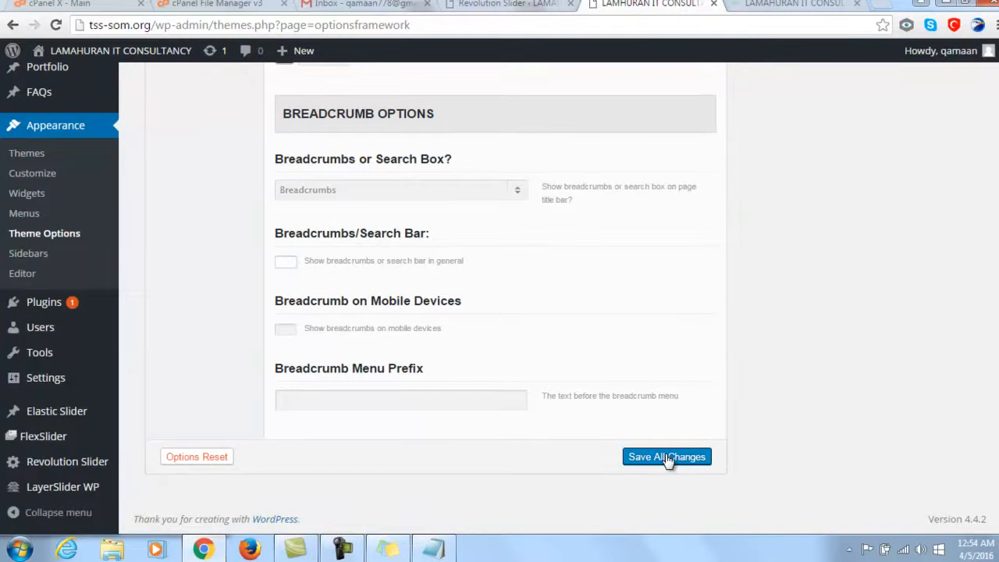
scroll(662, 357, up, 15)
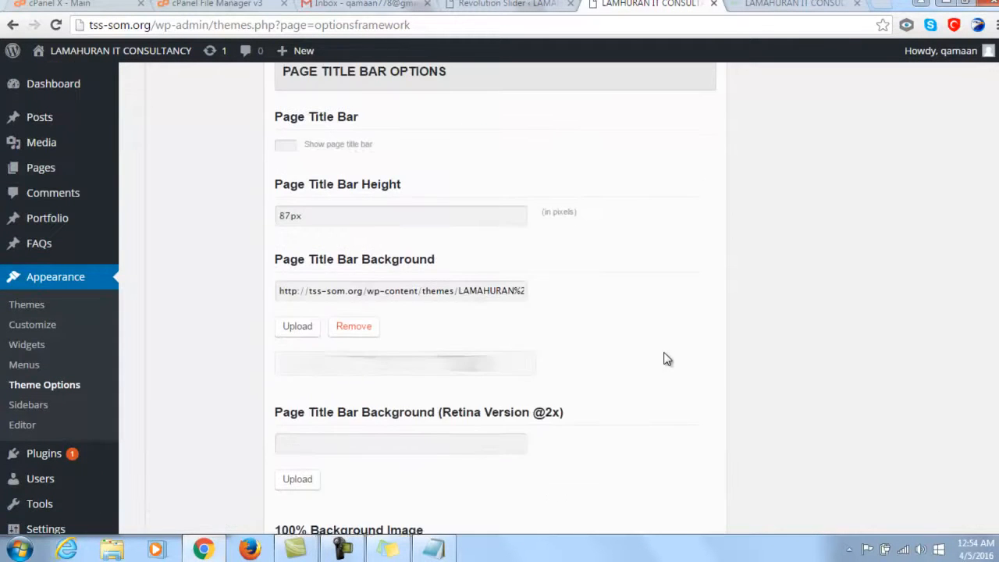
scroll(665, 357, up, 15)
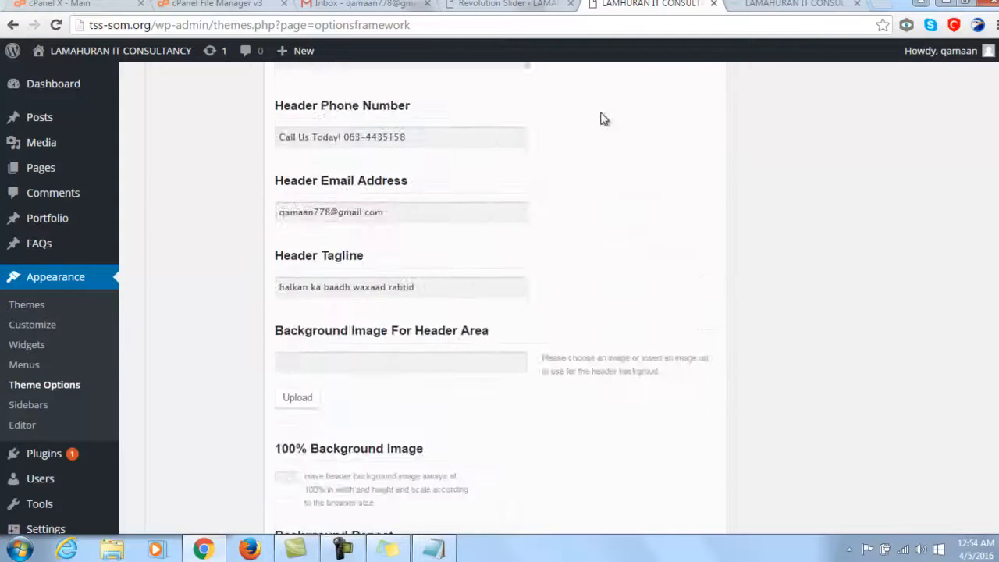
scroll(629, 134, up, 5)
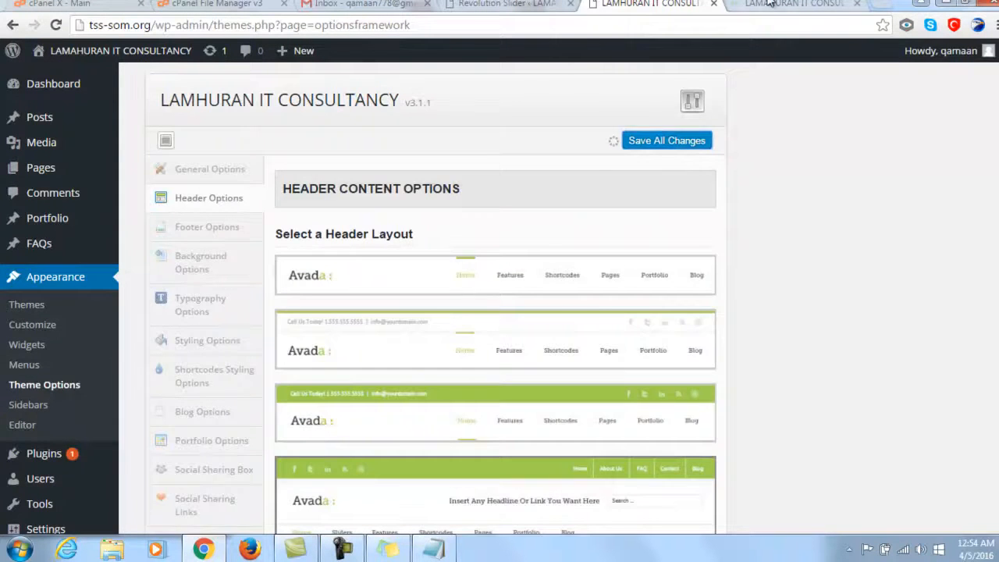
click(769, 4)
scroll(878, 251, down, 10)
Reload the home page through its logo, then return to the Header Content Options.
scroll(958, 274, up, 6)
click(632, 4)
click(783, 4)
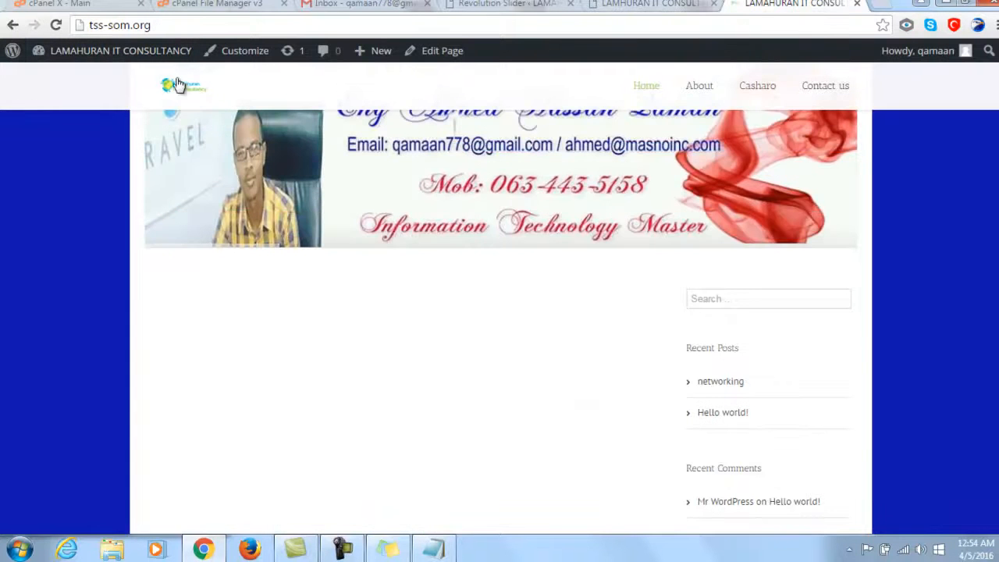
click(178, 86)
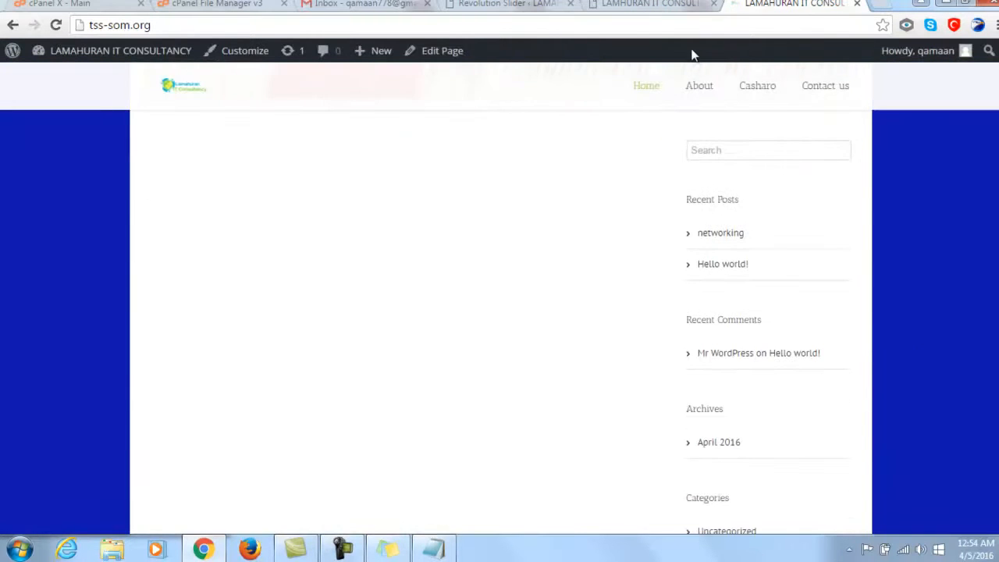
click(664, 9)
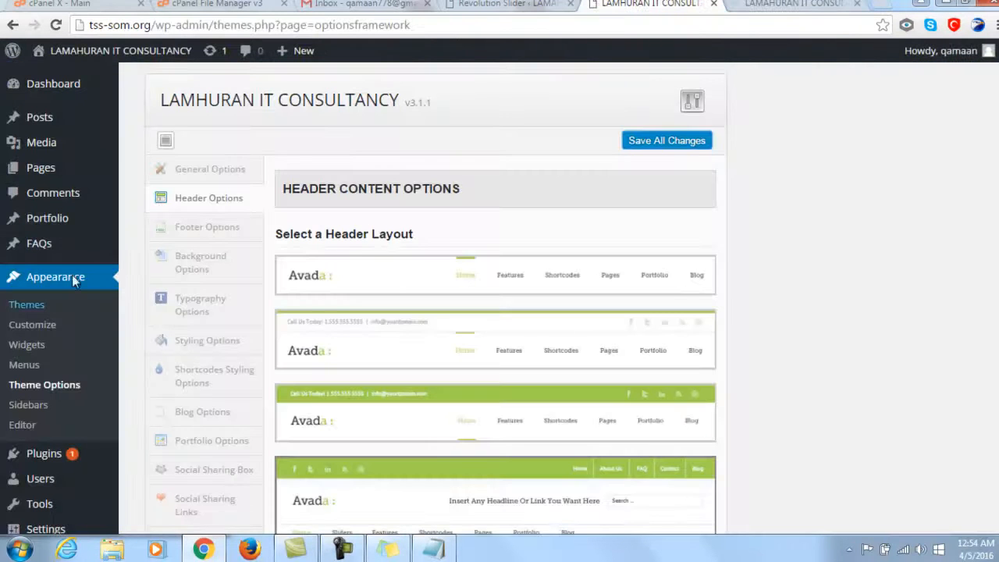
click(211, 174)
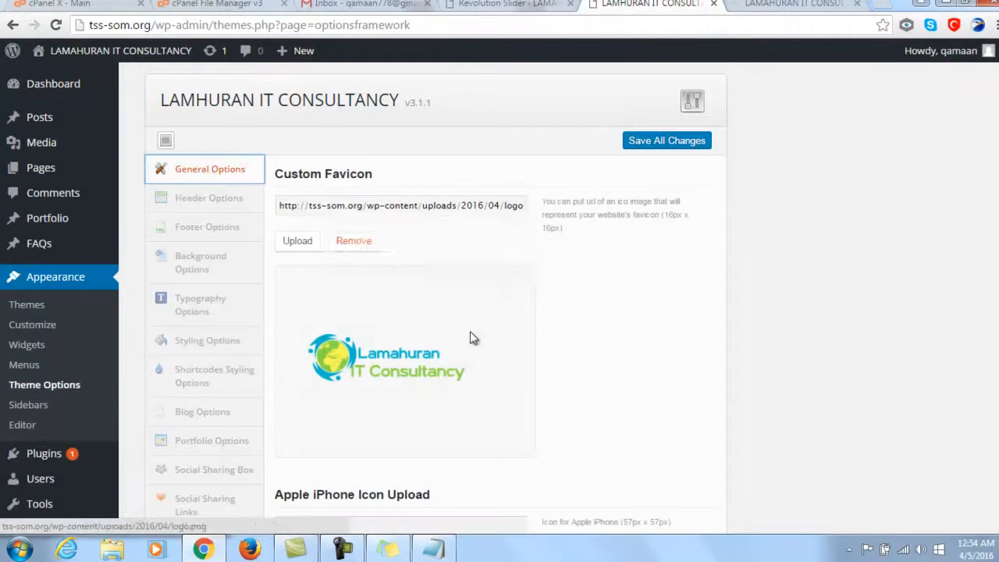
scroll(726, 375, down, 15)
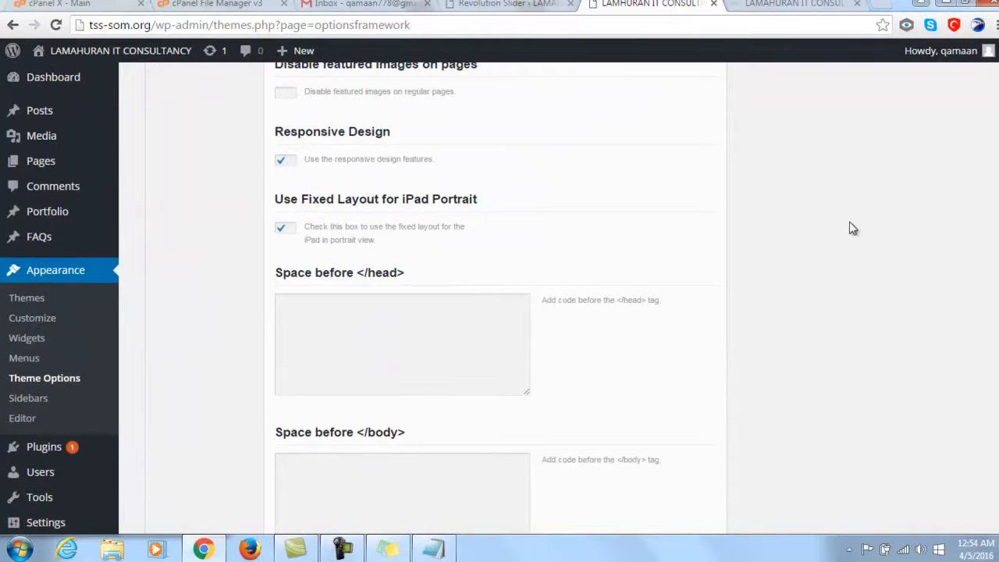
scroll(853, 221, down, 3)
scroll(848, 235, up, 18)
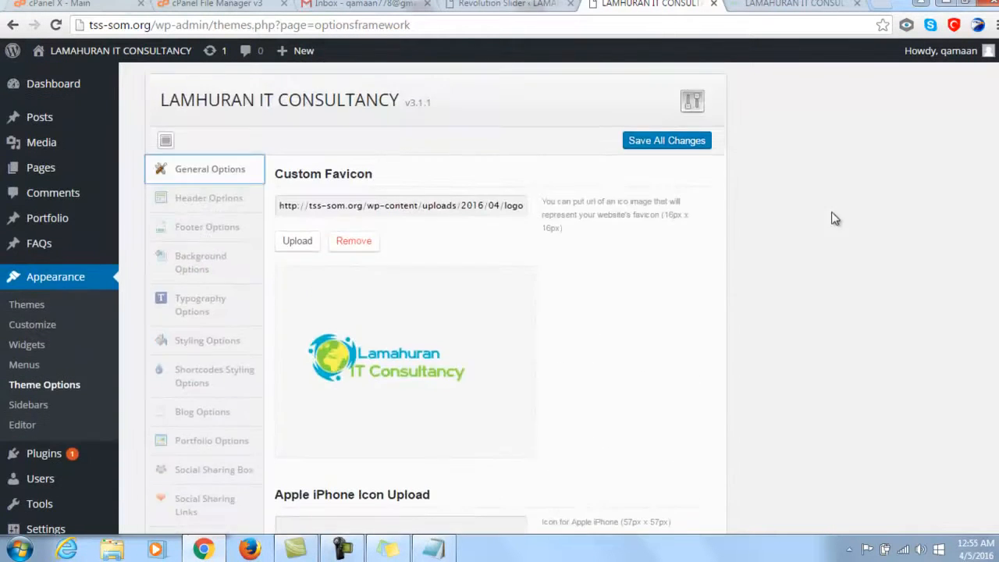
click(202, 305)
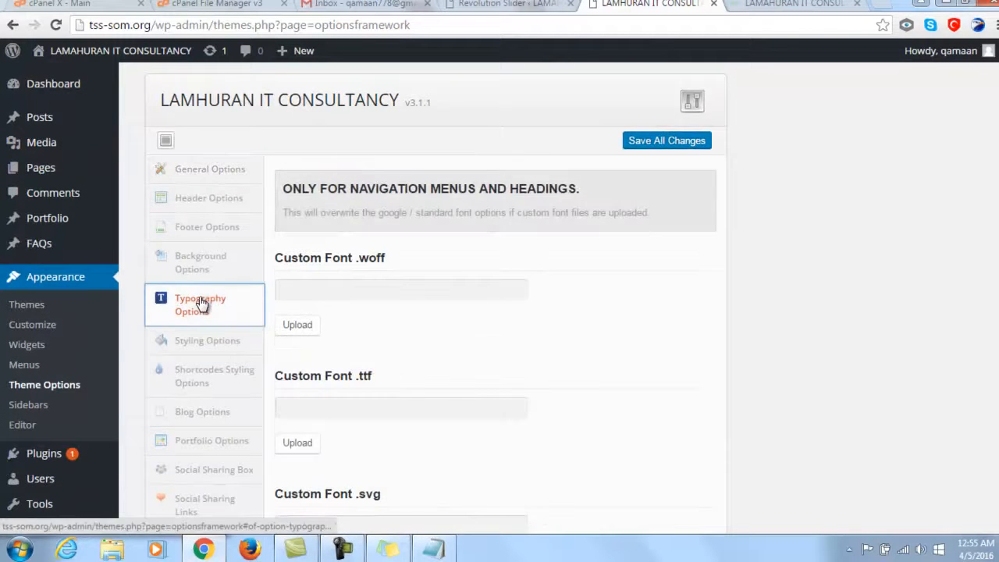
scroll(801, 315, down, 15)
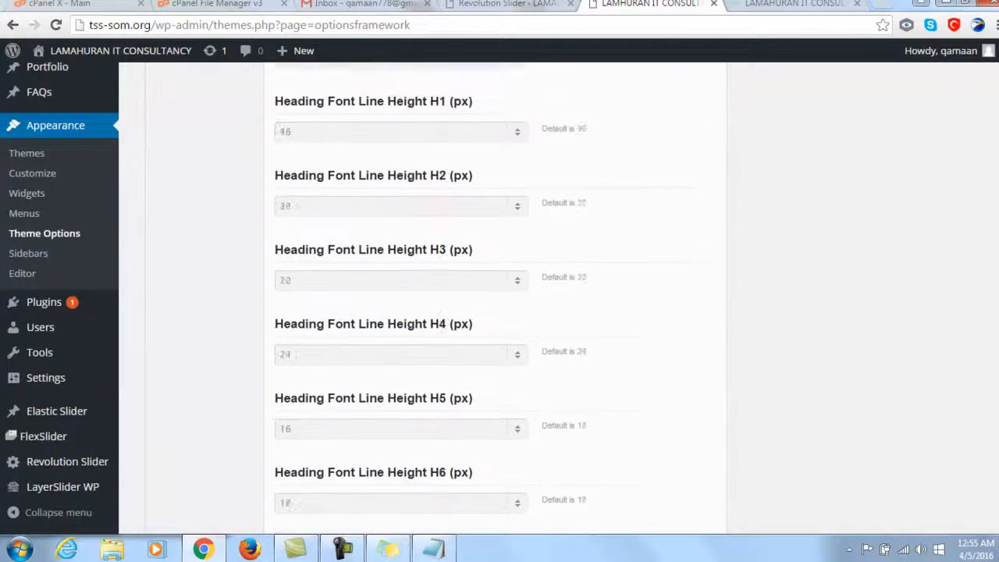
scroll(499, 297, down, 3)
scroll(500, 297, up, 18)
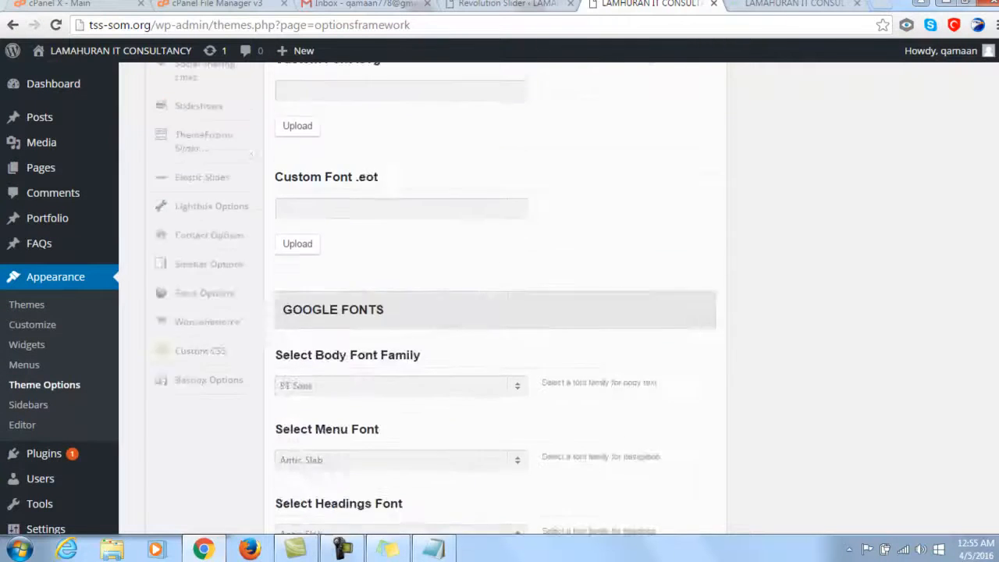
click(203, 343)
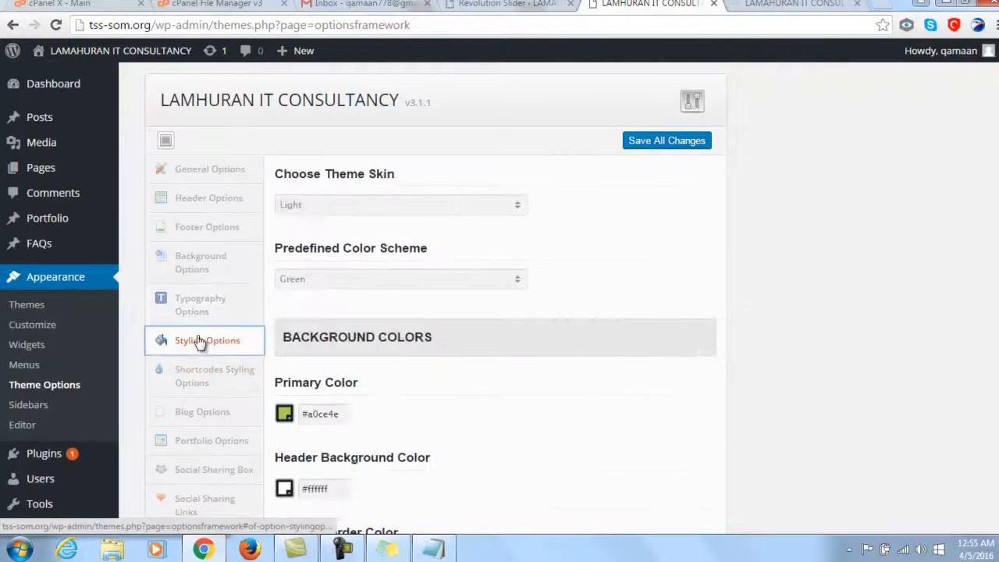
scroll(200, 345, down, 10)
scroll(408, 306, down, 20)
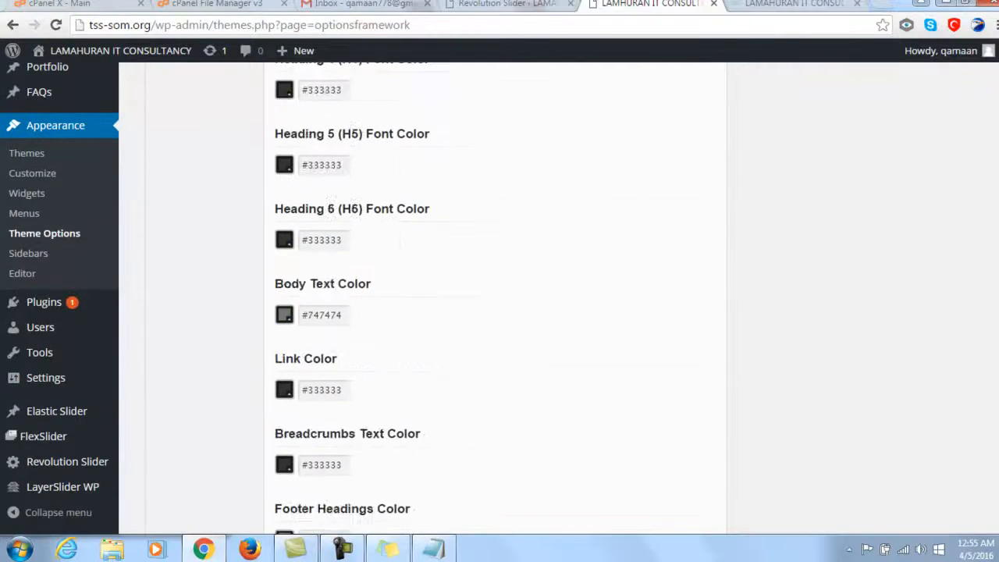
scroll(279, 394, down, 4)
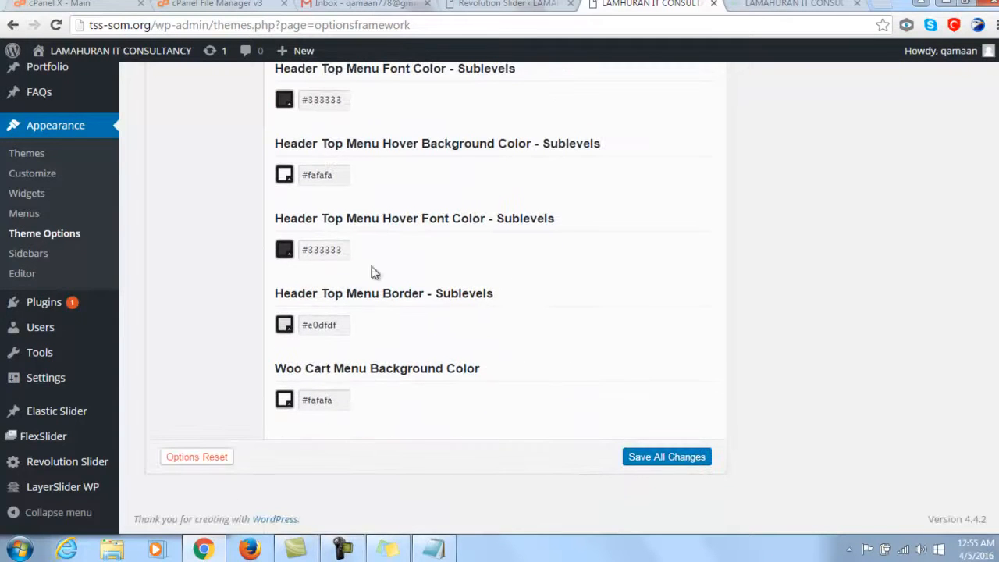
scroll(283, 269, up, 5)
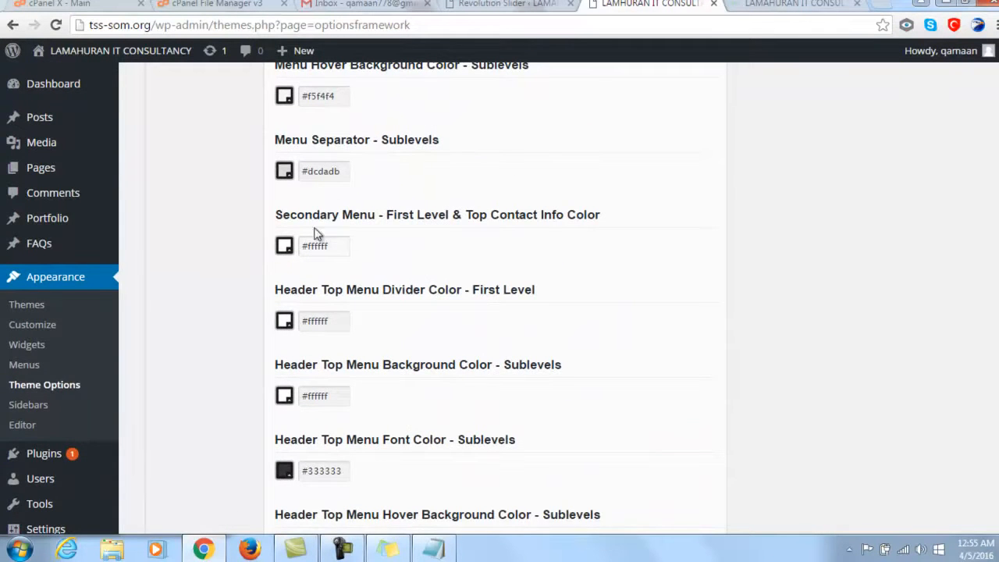
scroll(363, 164, up, 15)
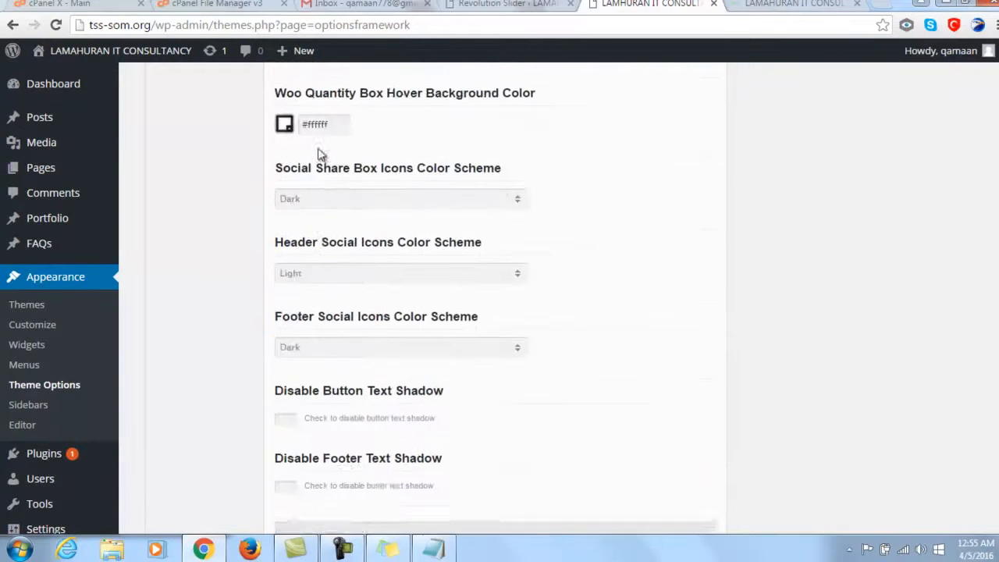
scroll(318, 154, up, 15)
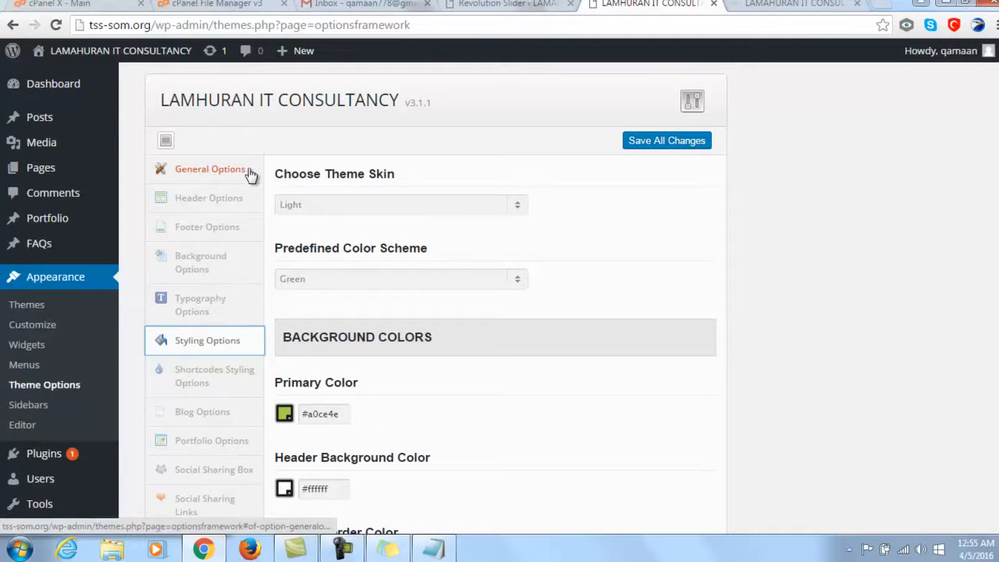
click(199, 200)
scroll(578, 335, down, 2)
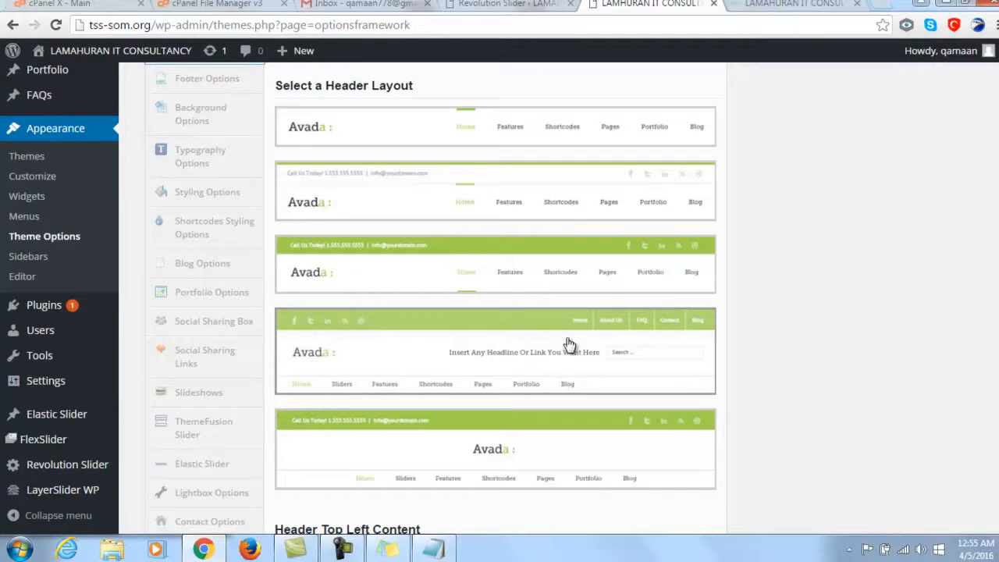
Select the fifth header layout preview in Header Options and review the settings below.
click(561, 454)
scroll(439, 469, down, 15)
scroll(495, 312, down, 2)
scroll(495, 312, up, 2)
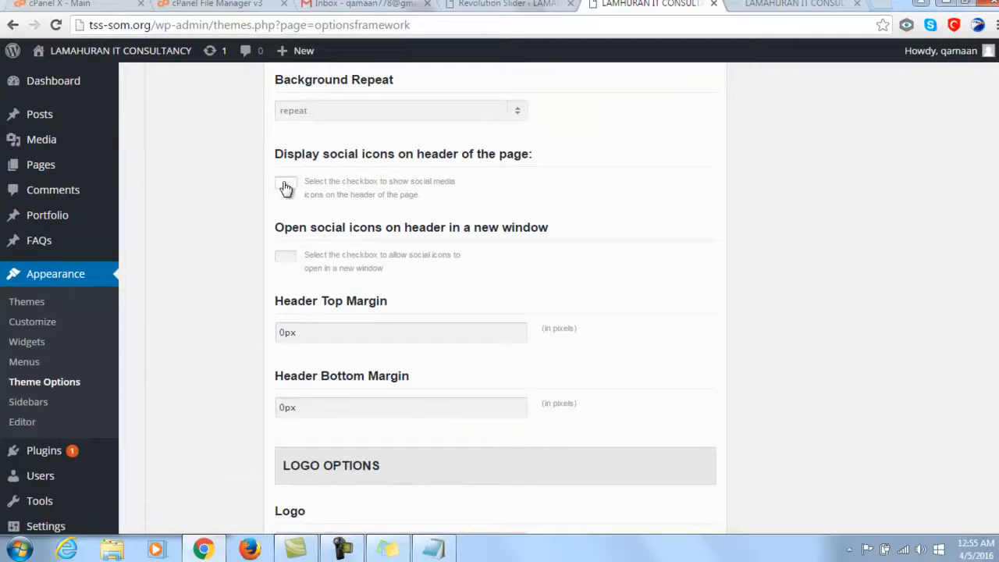
Scroll to the bottom of Theme Options and apply Save All Changes.
scroll(912, 402, down, 14)
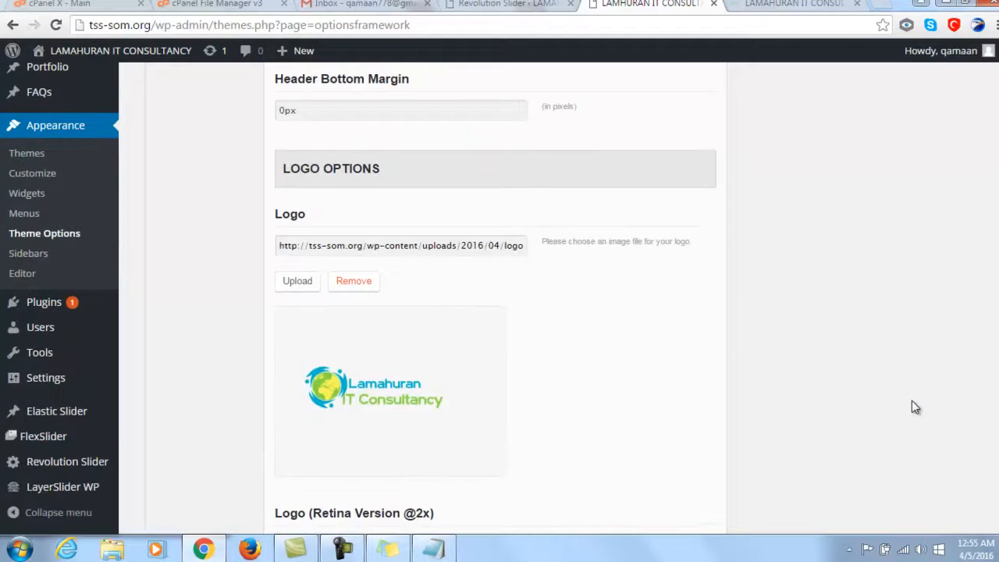
scroll(919, 410, down, 7)
scroll(918, 409, up, 2)
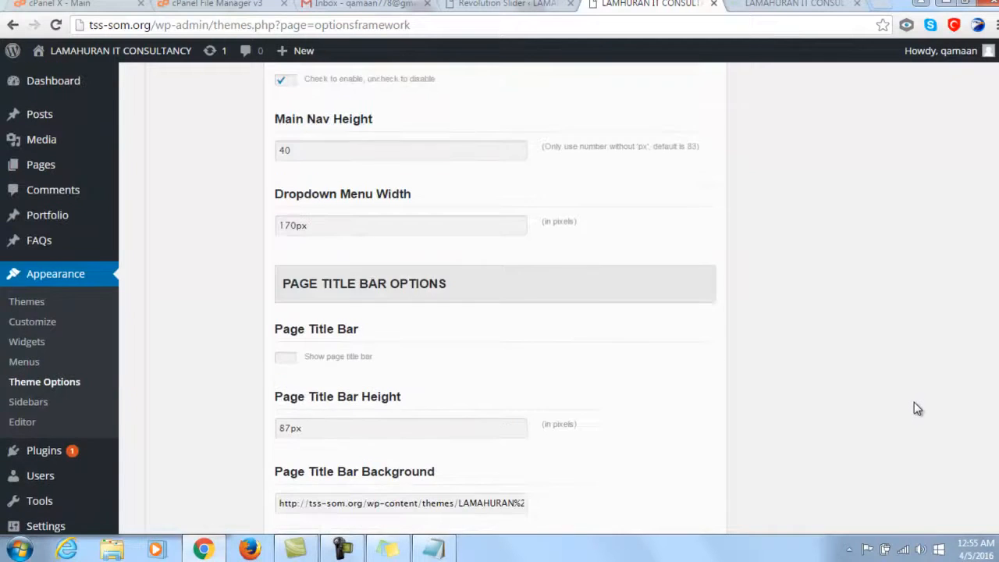
scroll(917, 407, up, 1)
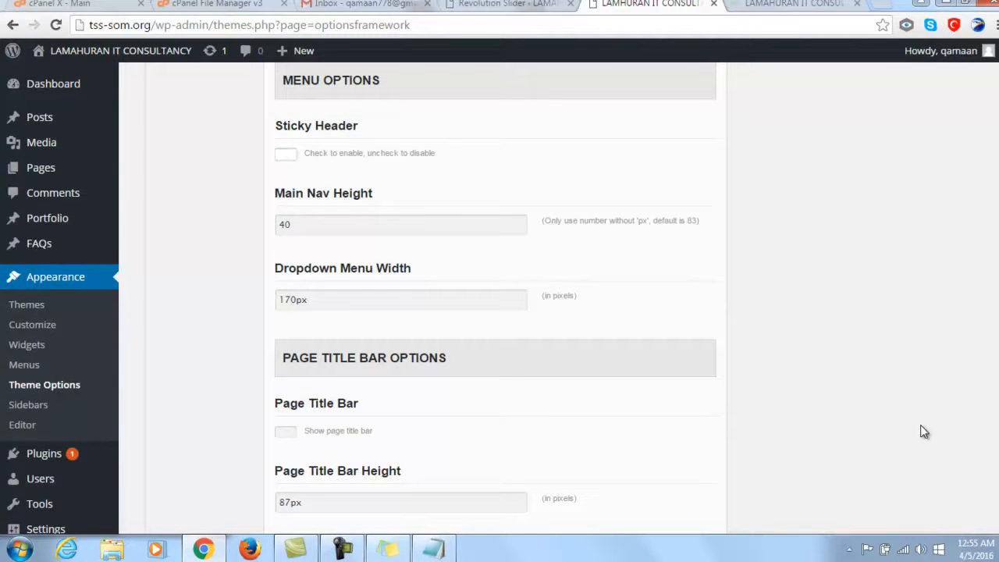
scroll(925, 416, down, 12)
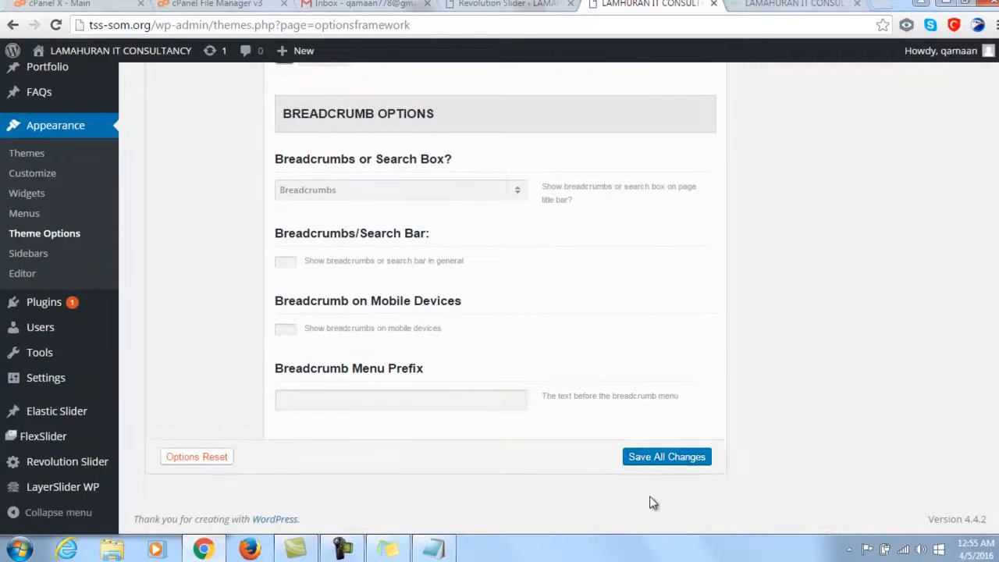
click(667, 460)
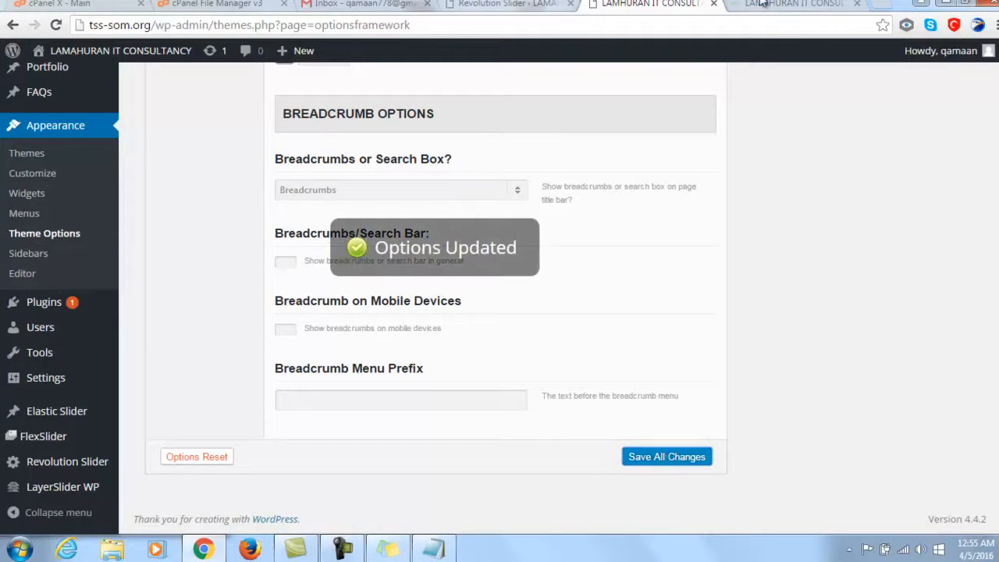
Check the updated live site, then save the disabled breadcrumb options in Theme Options.
click(736, 4)
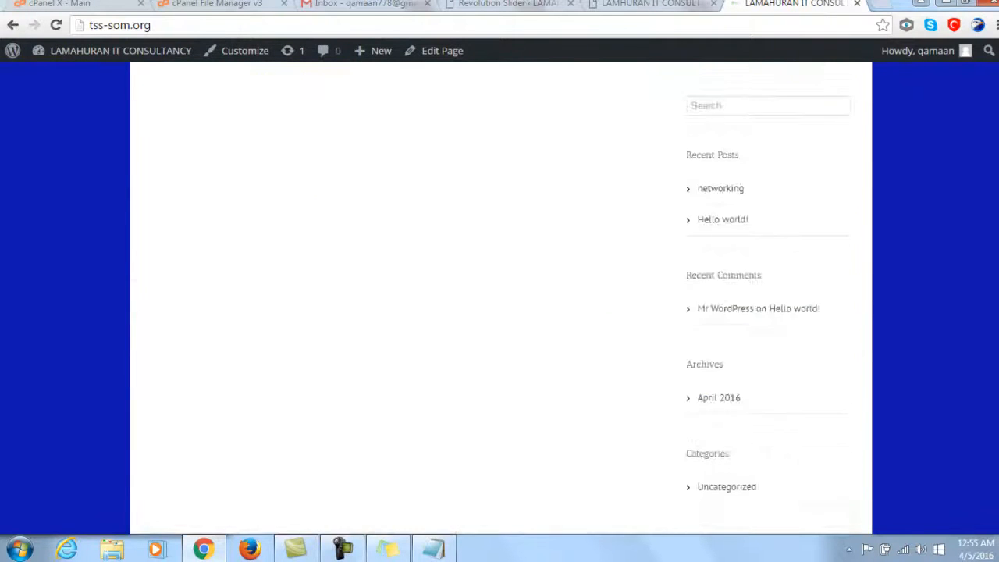
scroll(746, 74, up, 10)
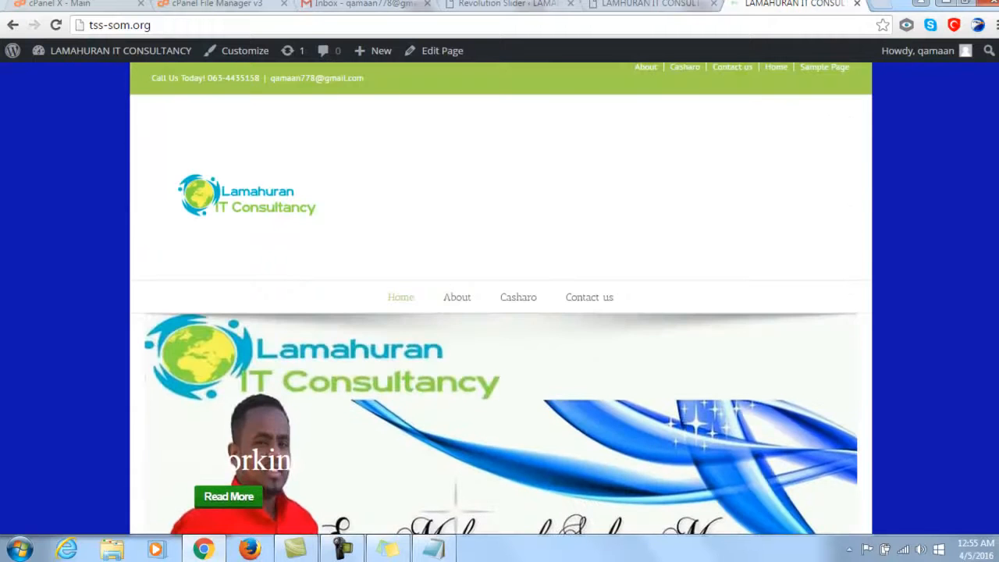
scroll(967, 309, down, 1)
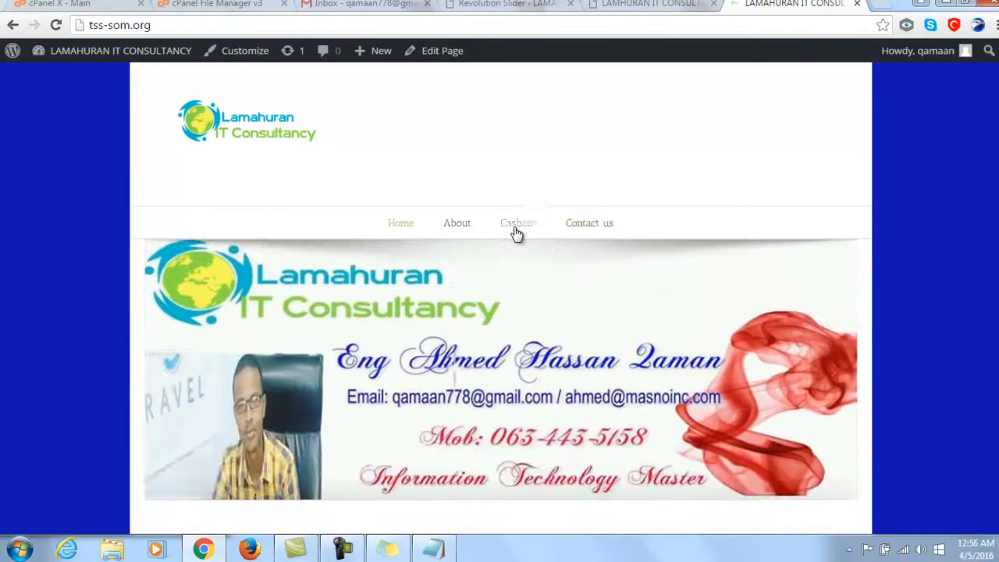
scroll(499, 312, down, 1)
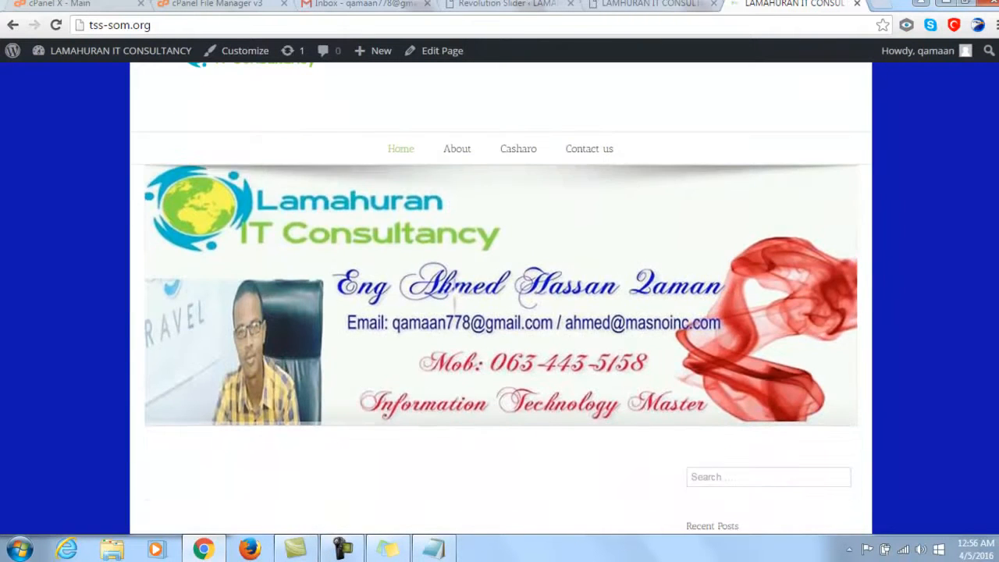
click(670, 3)
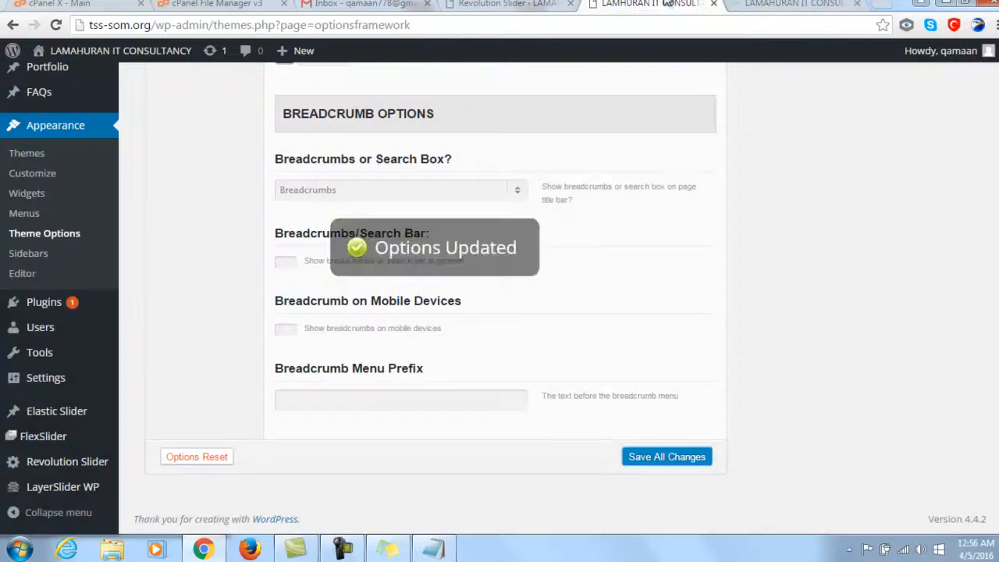
mouse_move(66, 353)
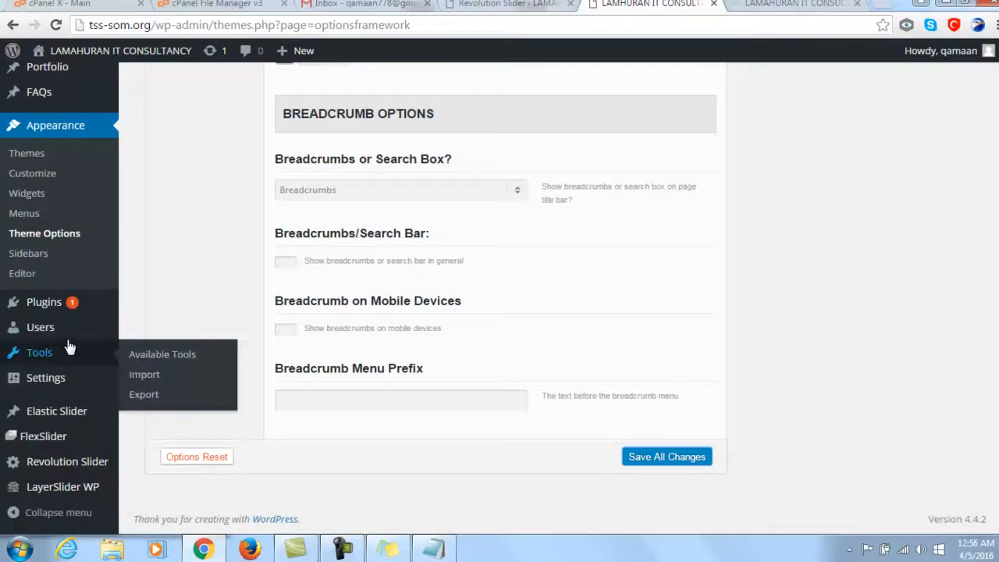
mouse_move(75, 381)
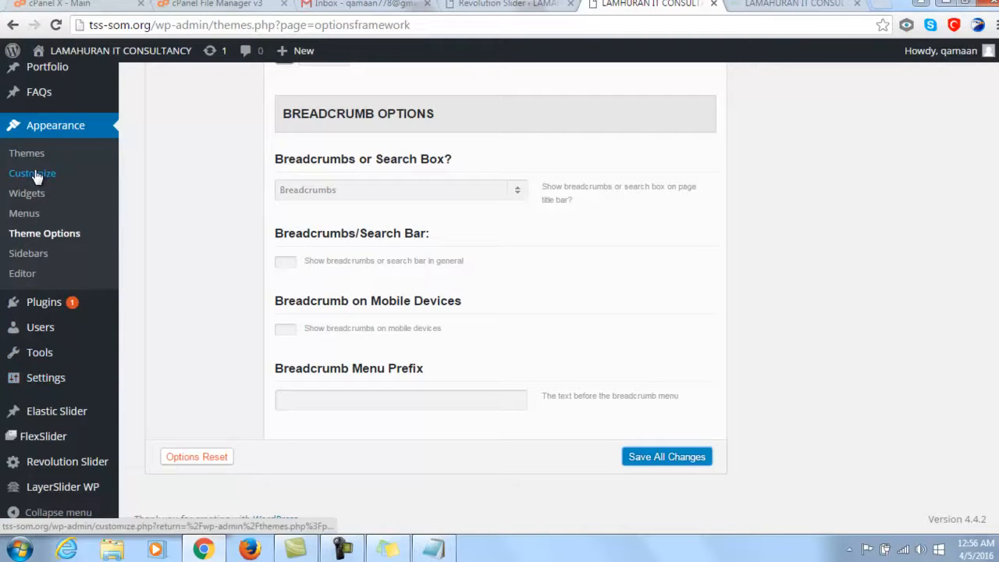
Open the Customizer, browse Widgets and Site Identity, and check the live site's sidebar.
click(24, 176)
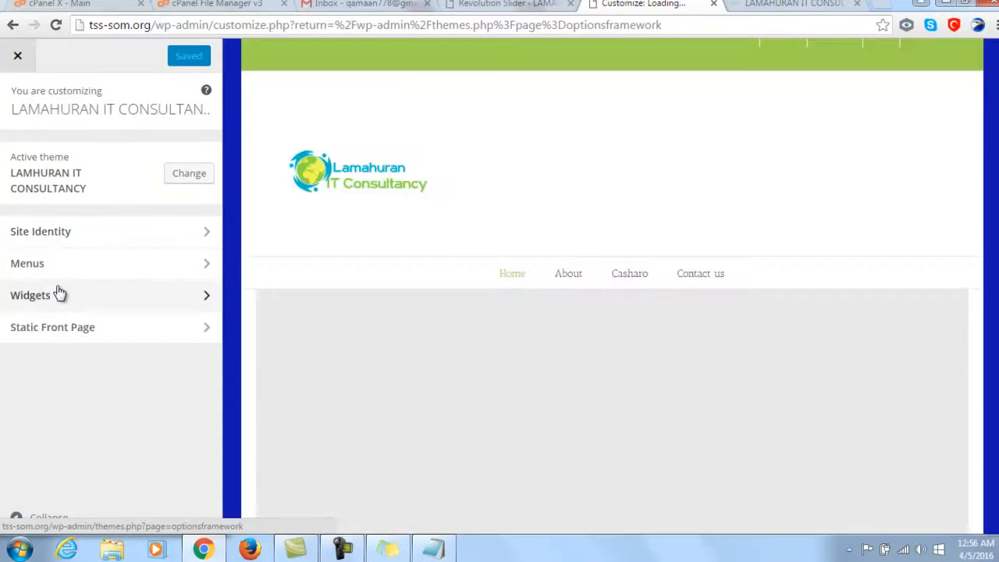
click(48, 304)
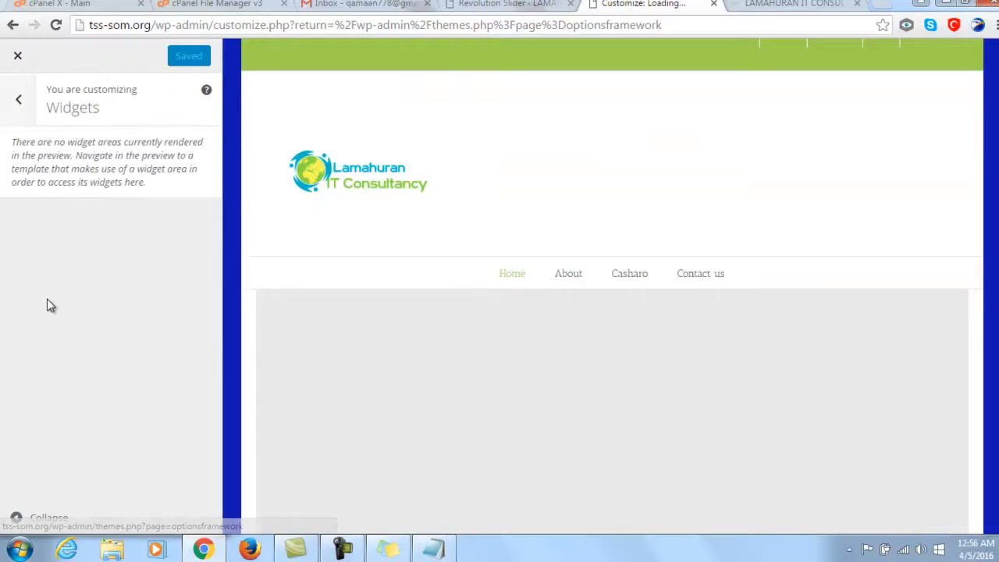
click(13, 100)
click(70, 234)
click(19, 102)
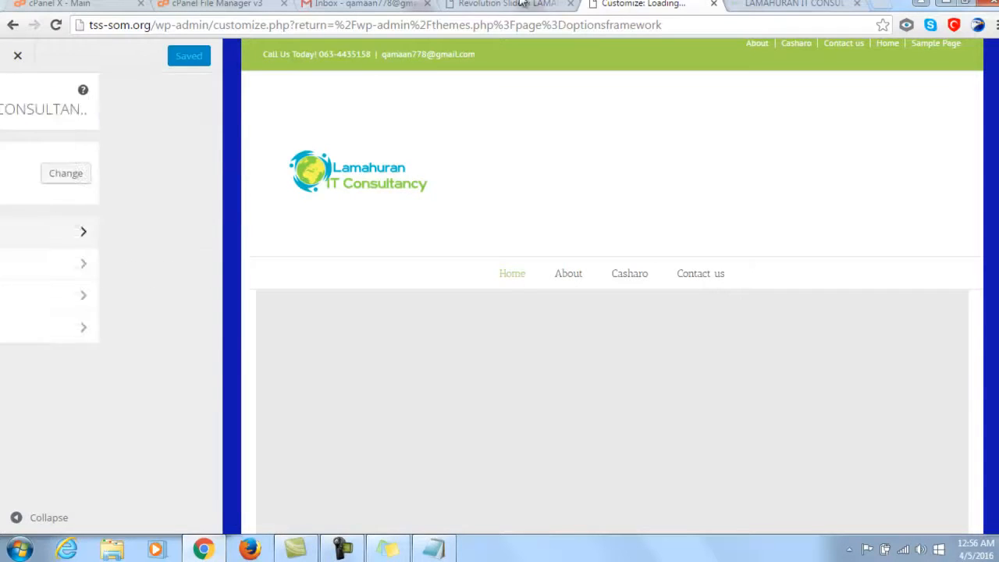
key(ctrl+Tab)
scroll(851, 414, down, 4)
scroll(851, 414, down, 5)
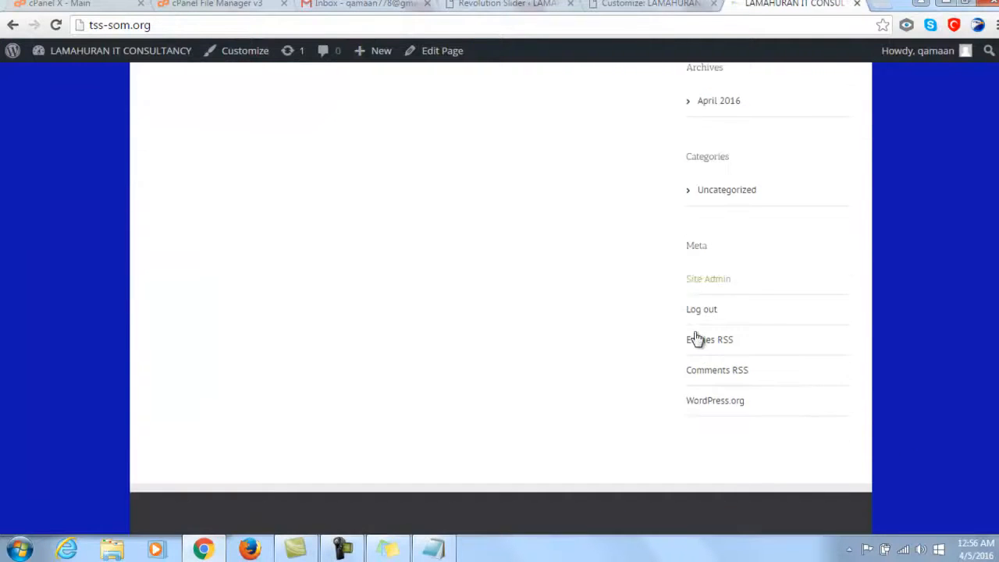
Back in the Customizer, go to Widgets and open the Blog Sidebar area.
click(617, 4)
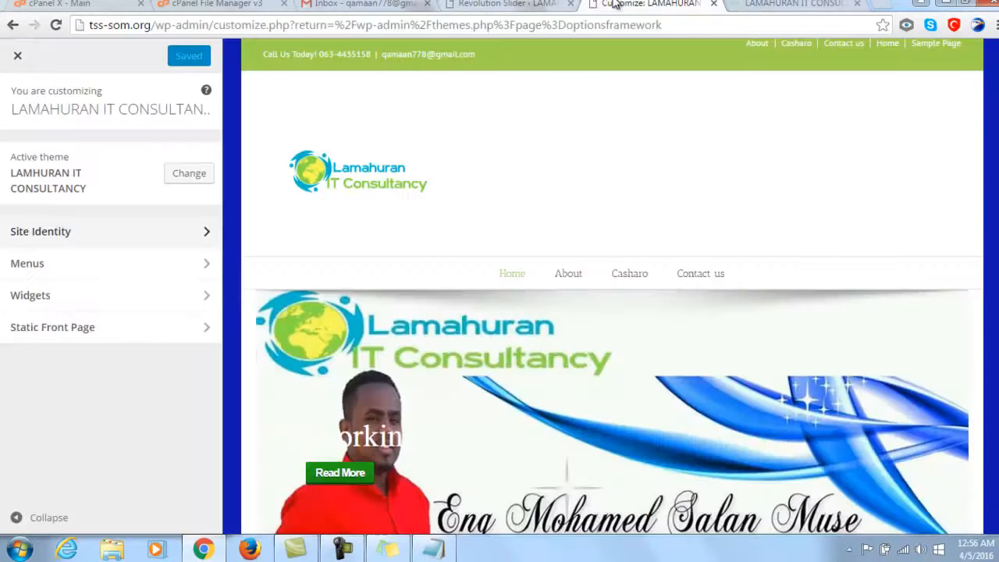
click(64, 330)
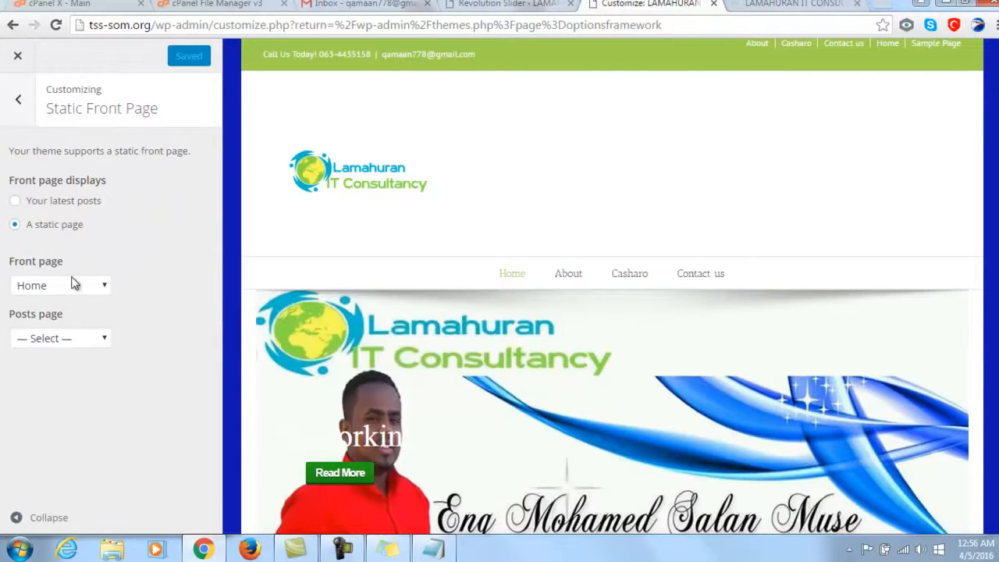
click(16, 104)
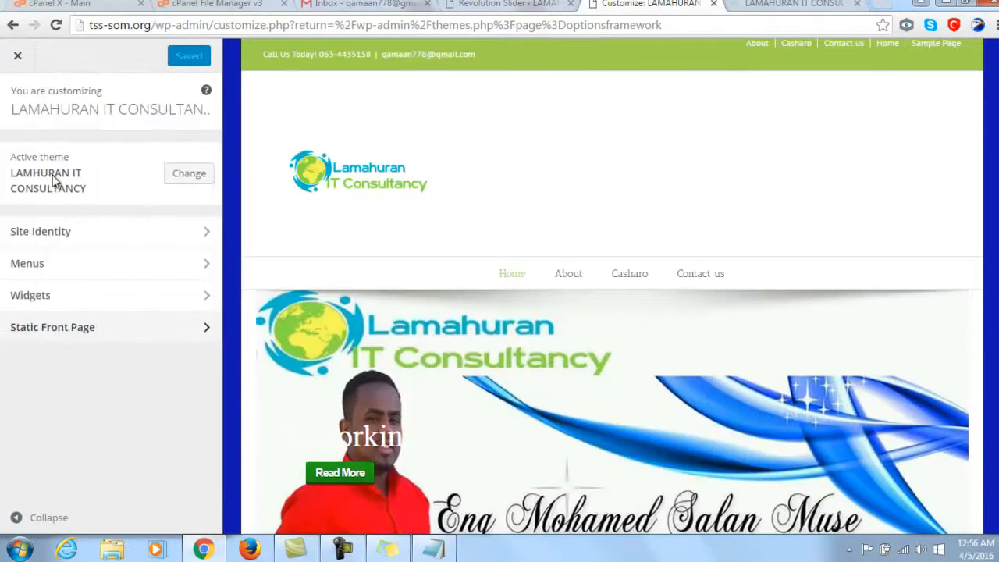
click(52, 232)
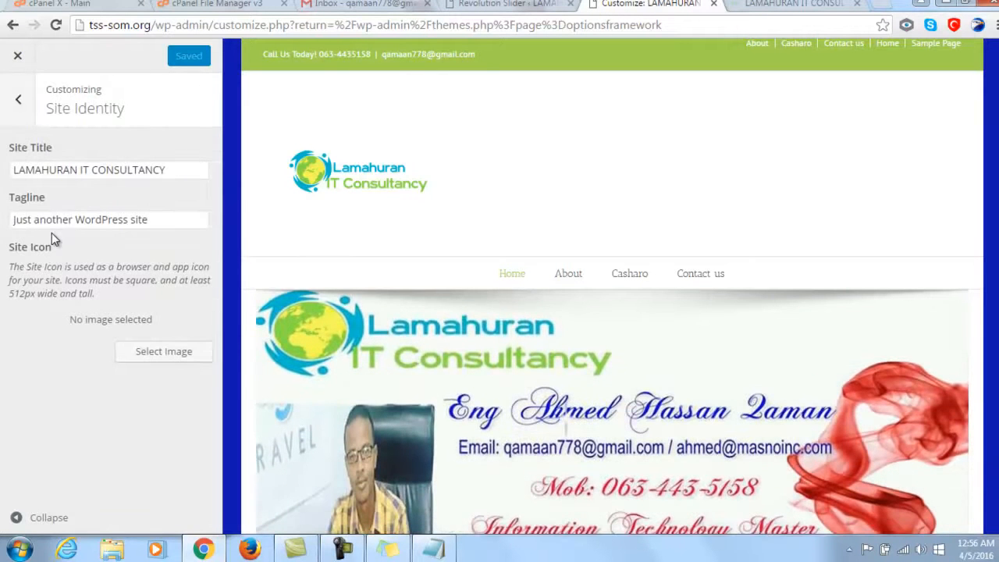
click(18, 99)
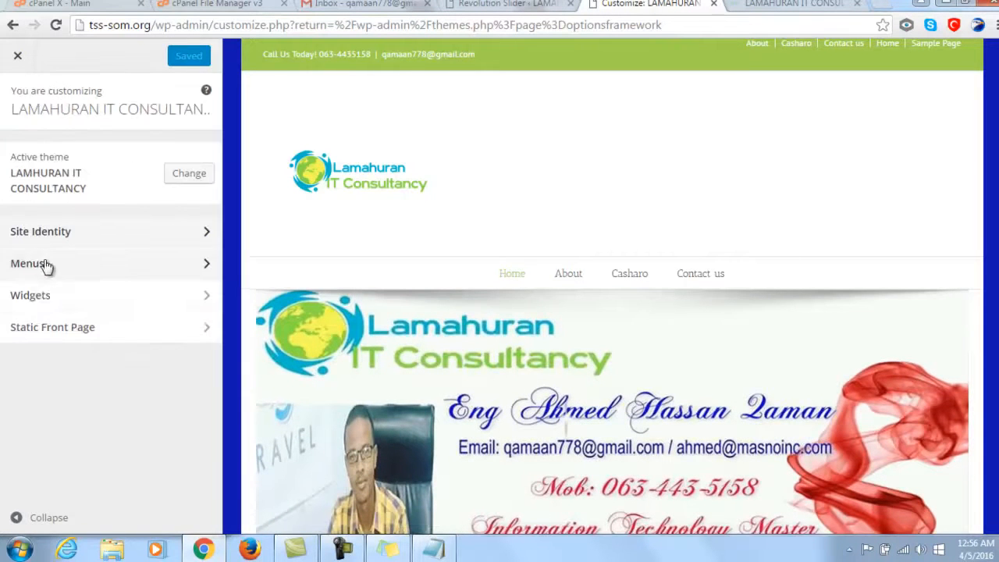
click(41, 300)
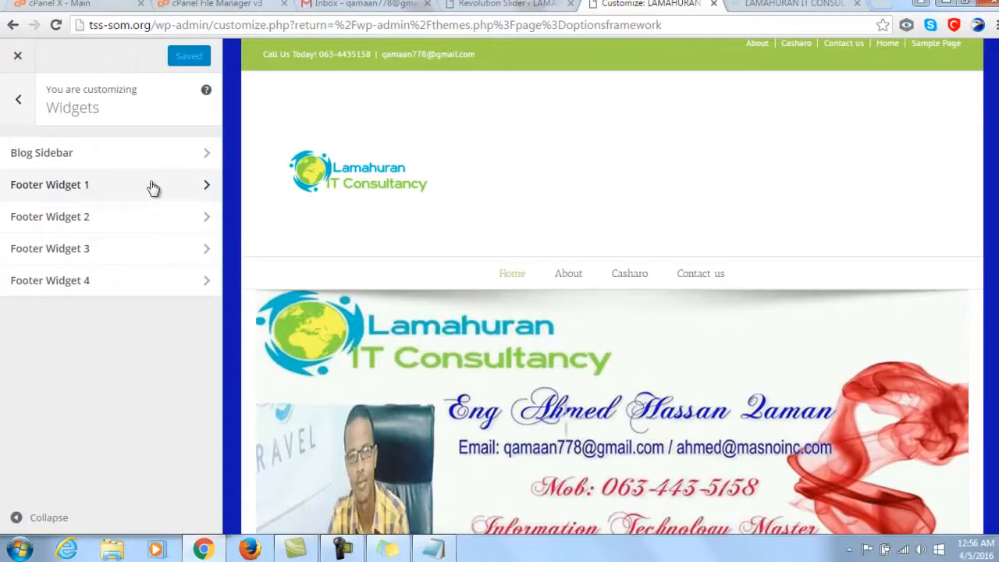
click(197, 151)
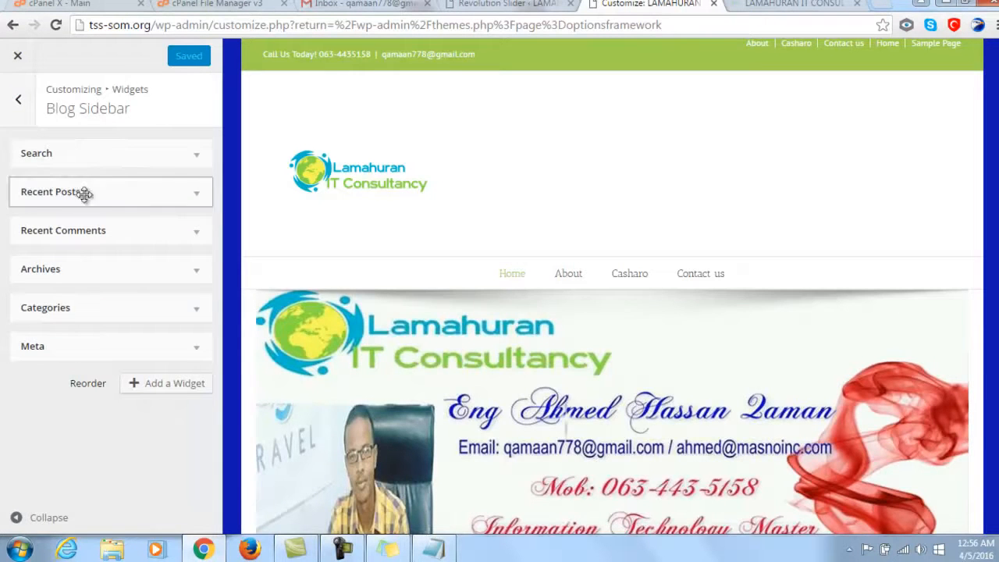
Remove the Search, Recent Posts and Recent Comments widgets from the Blog Sidebar.
click(207, 159)
click(37, 227)
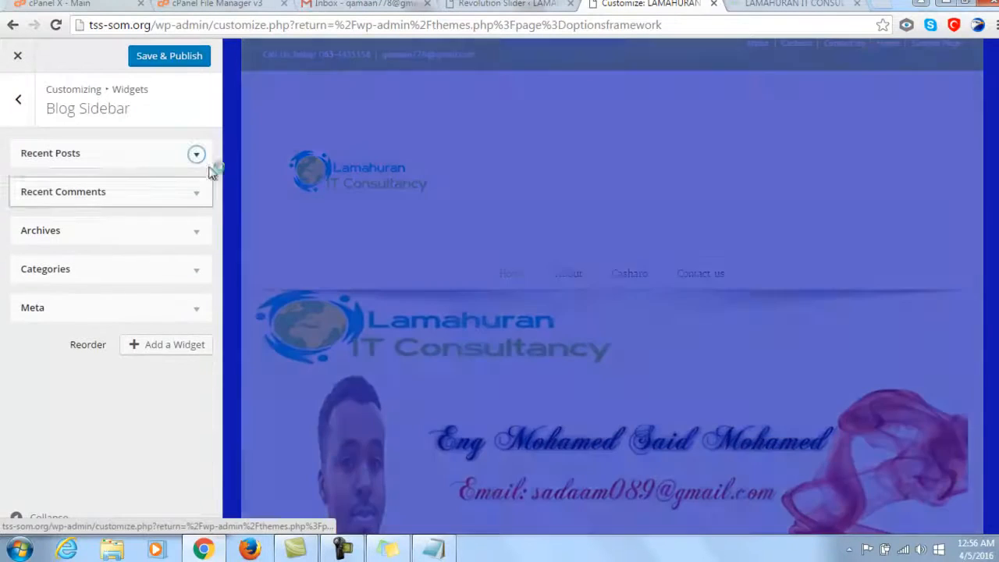
scroll(713, 269, down, 9)
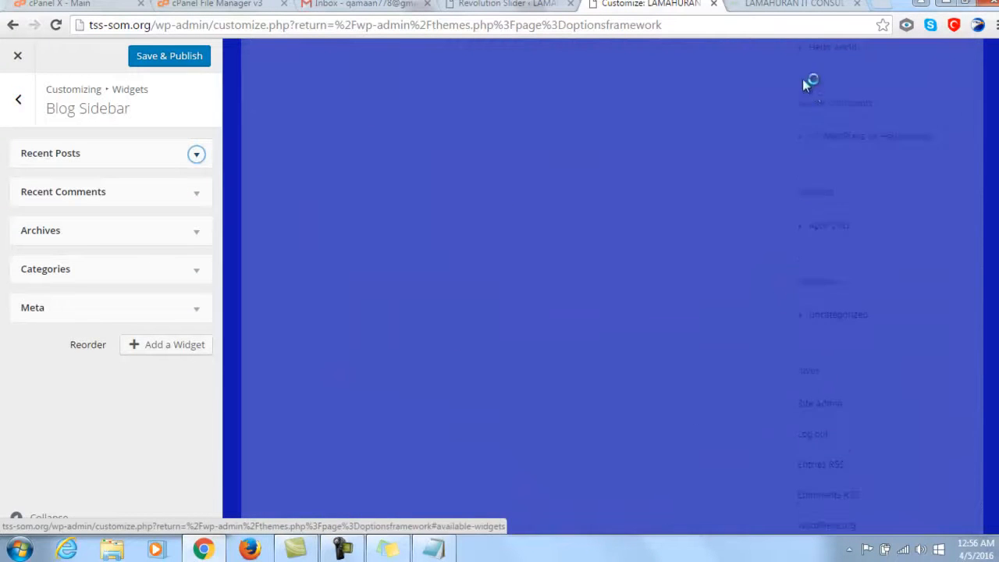
scroll(838, 194, up, 2)
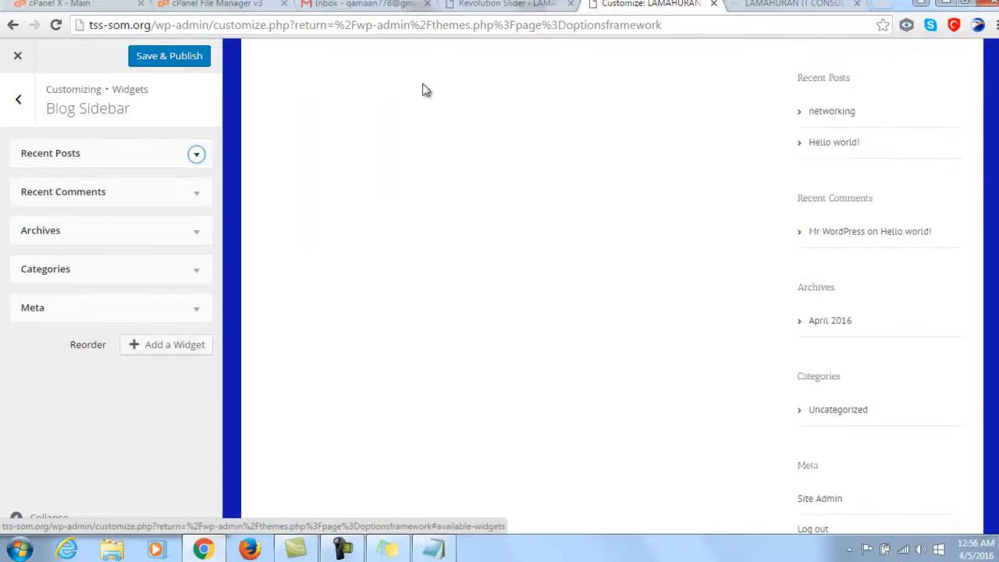
click(196, 156)
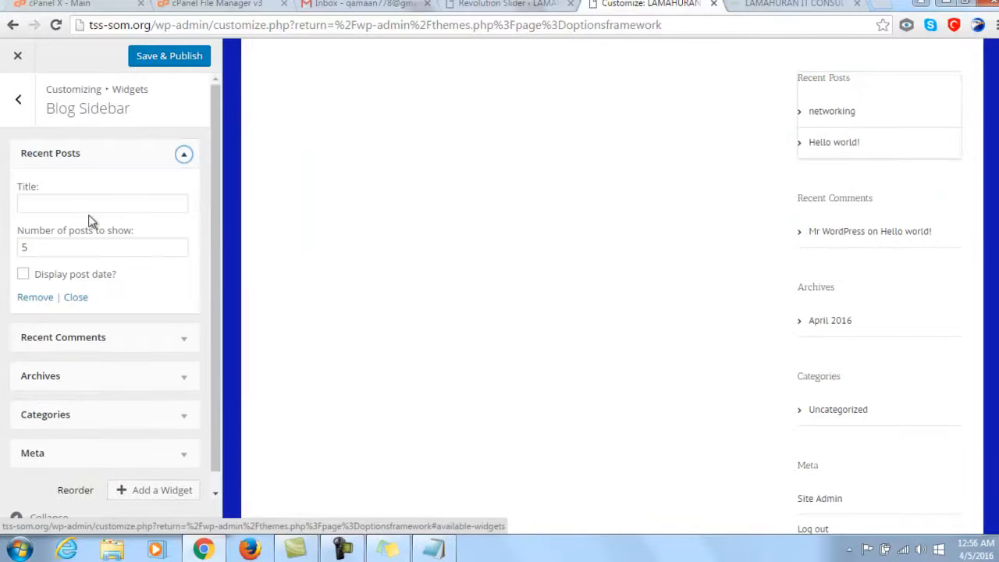
click(45, 297)
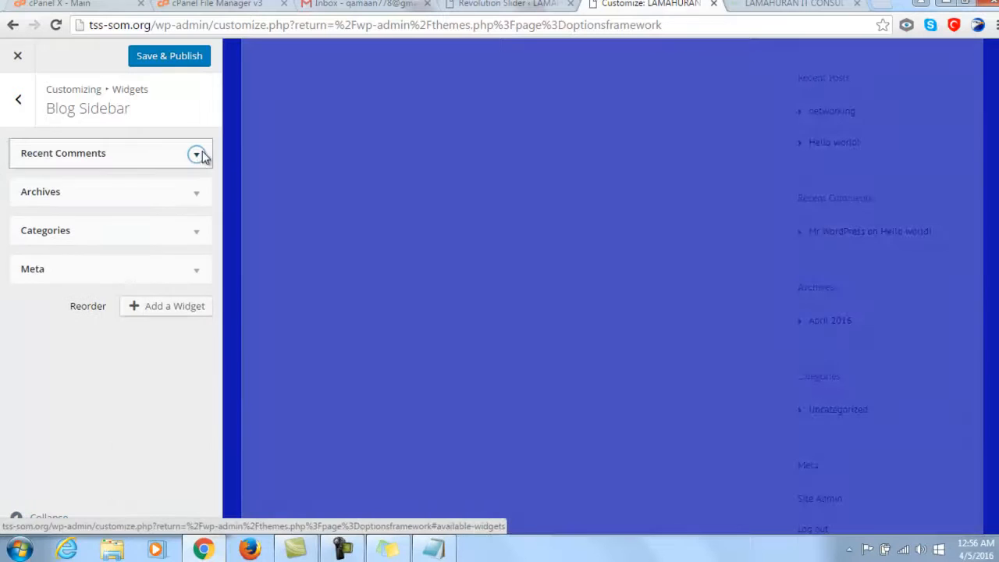
click(200, 156)
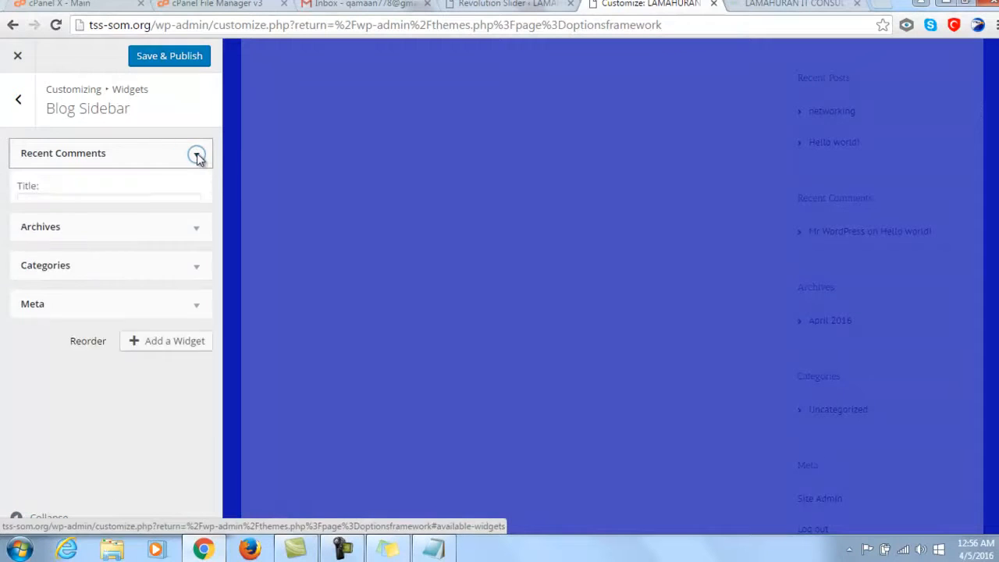
click(200, 157)
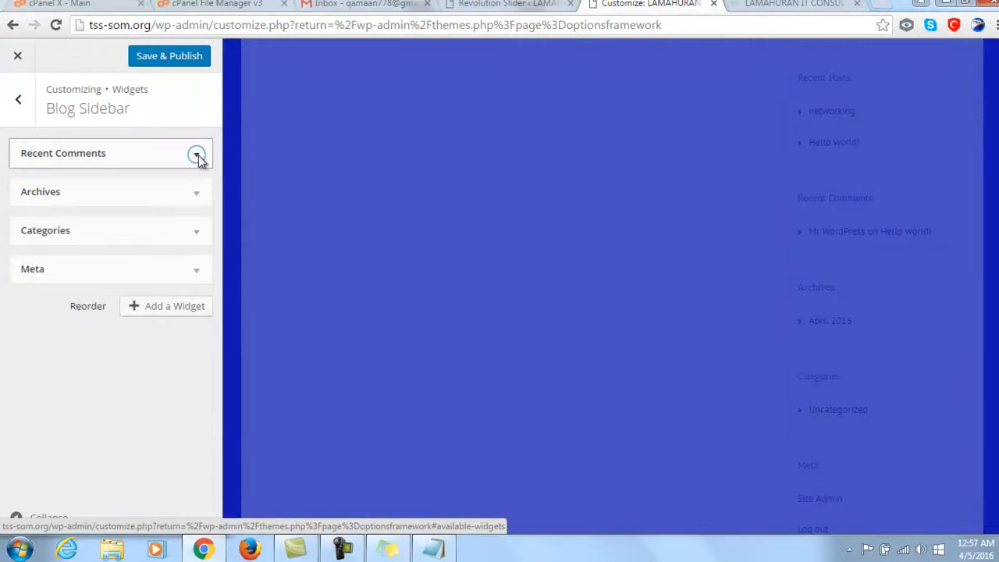
click(199, 157)
click(41, 271)
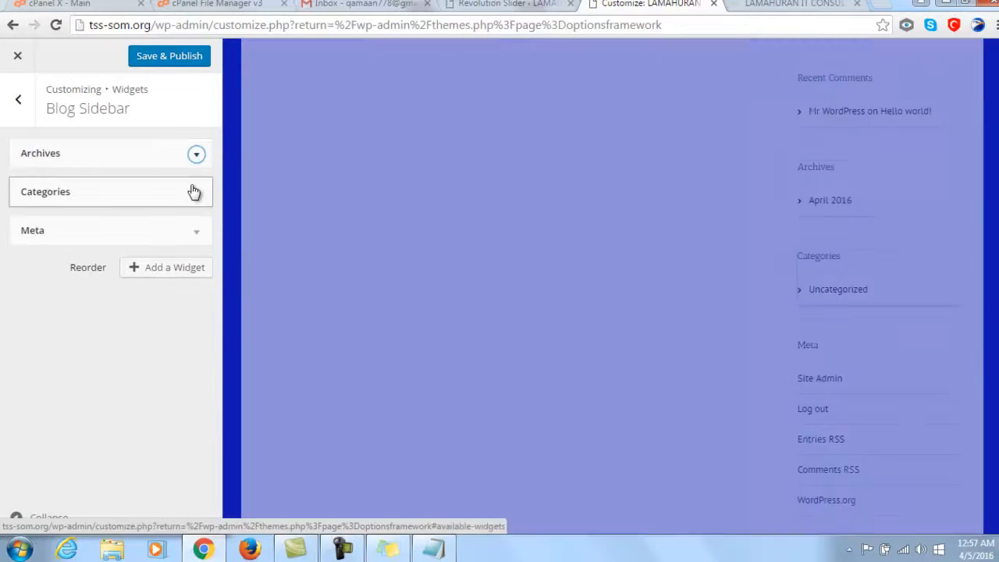
Remove the Categories and Meta widgets, then Save & Publish the sidebar.
click(200, 196)
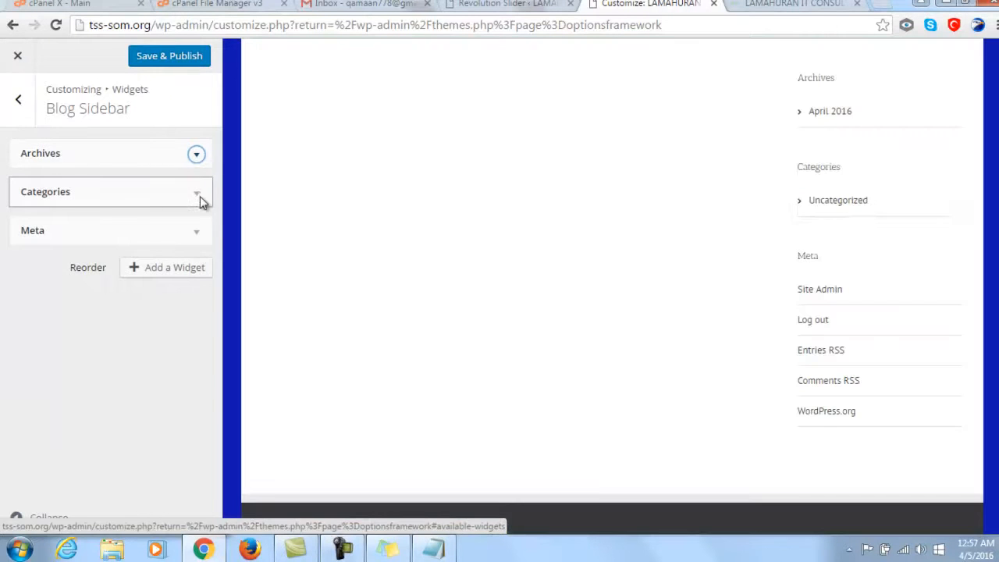
click(40, 322)
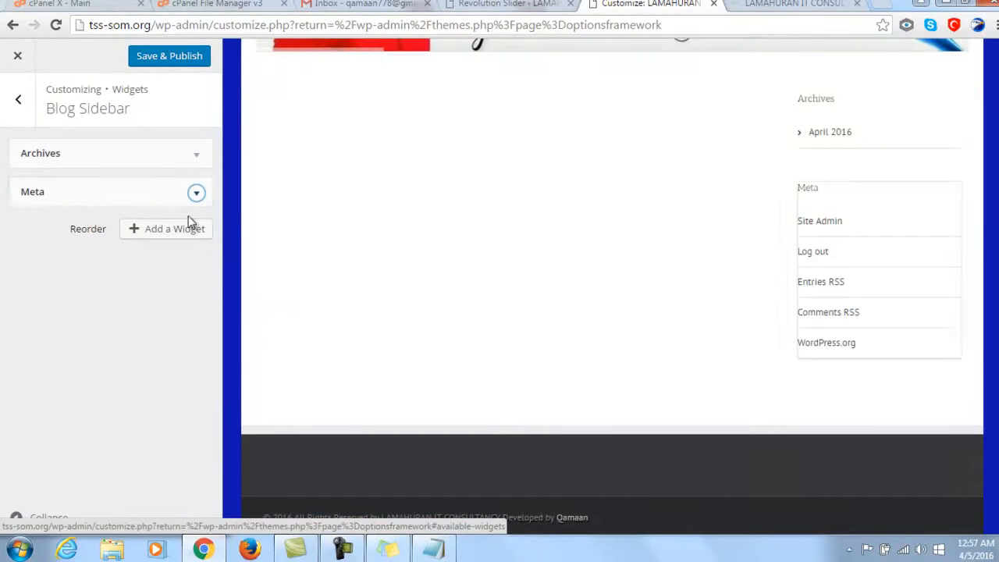
click(196, 193)
click(35, 268)
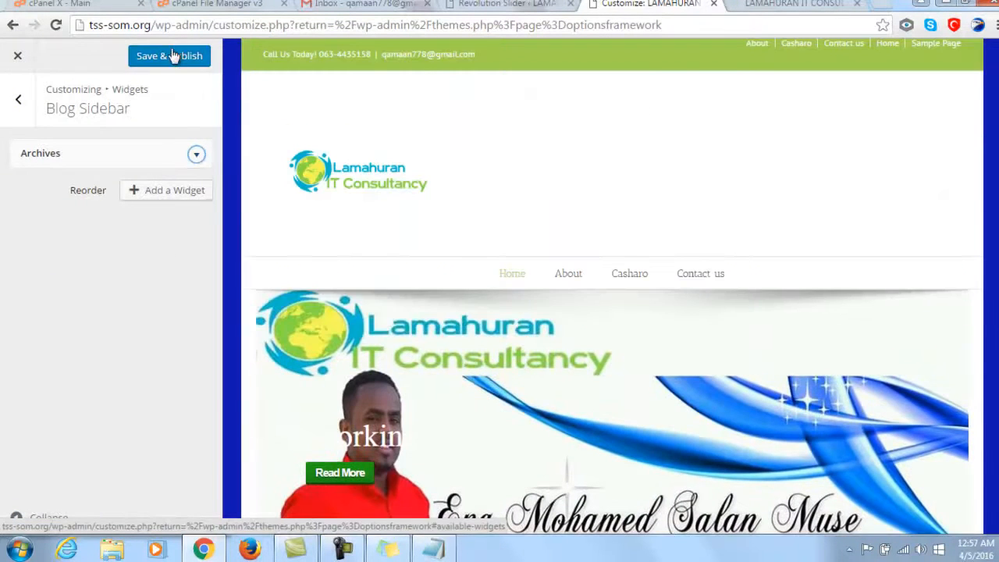
click(170, 56)
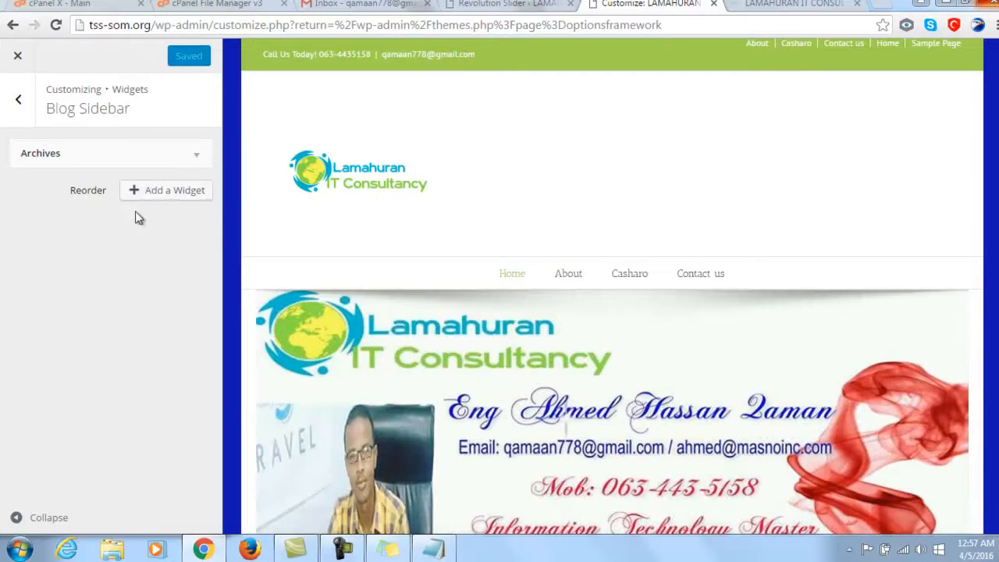
Close the Customizer and view the live homepage showing only Archives in the sidebar.
click(17, 58)
click(747, 4)
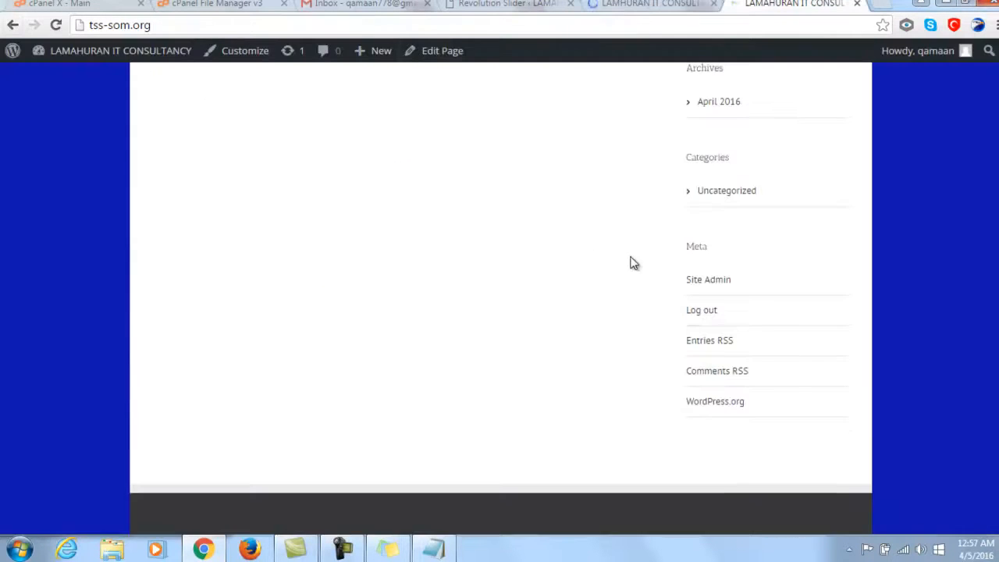
scroll(630, 263, up, 10)
scroll(854, 364, down, 15)
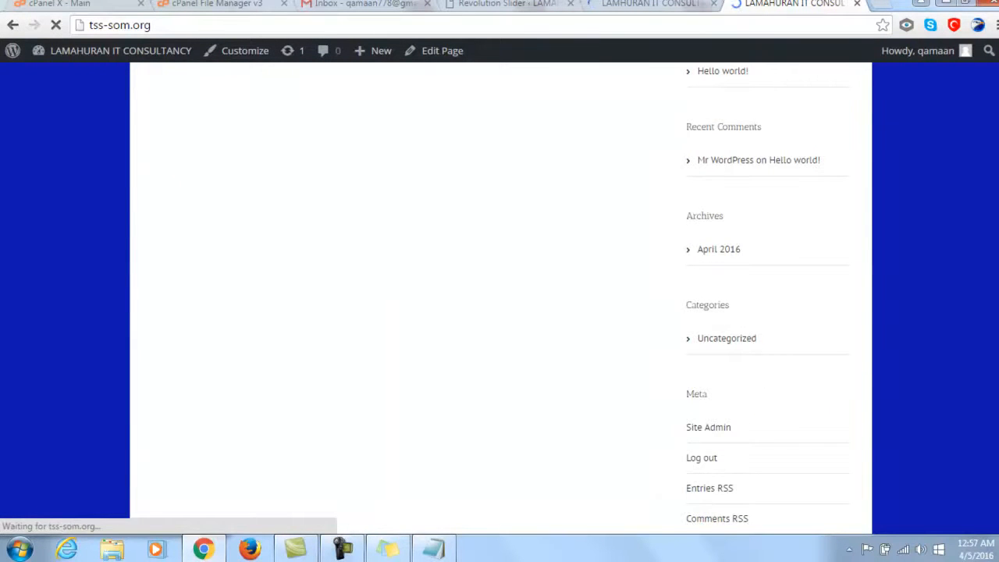
scroll(996, 279, down, 4)
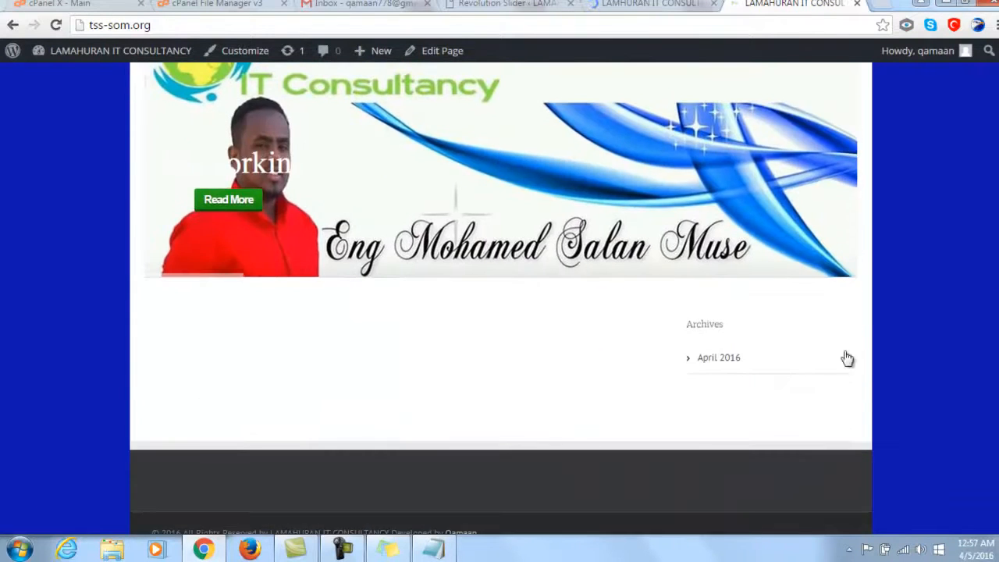
scroll(948, 255, up, 4)
scroll(965, 264, down, 4)
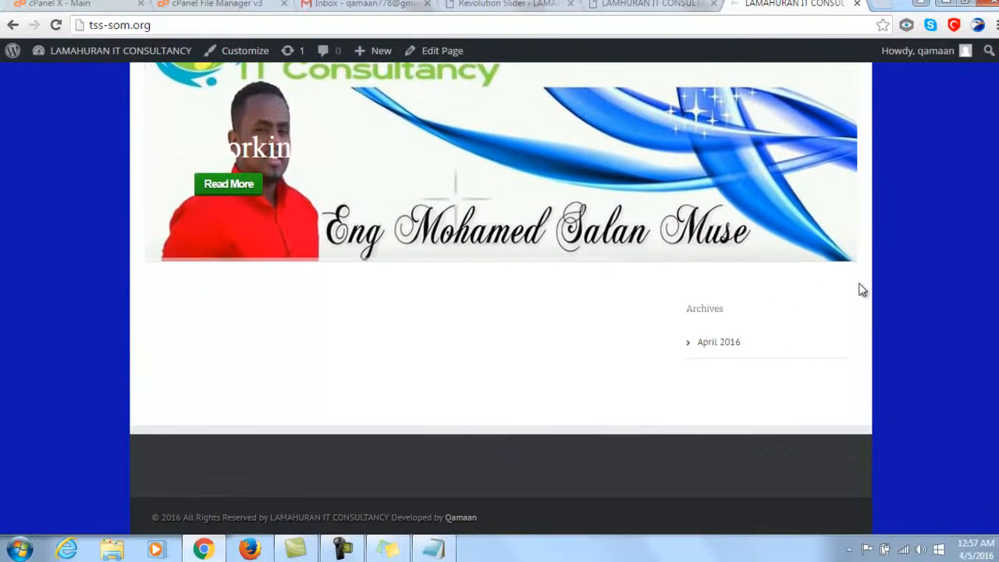
scroll(858, 281, up, 4)
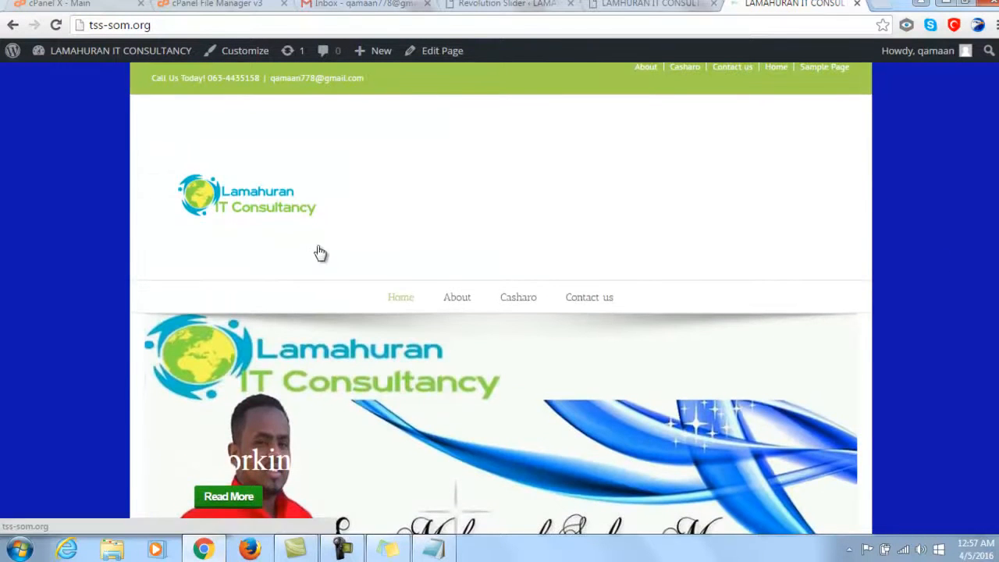
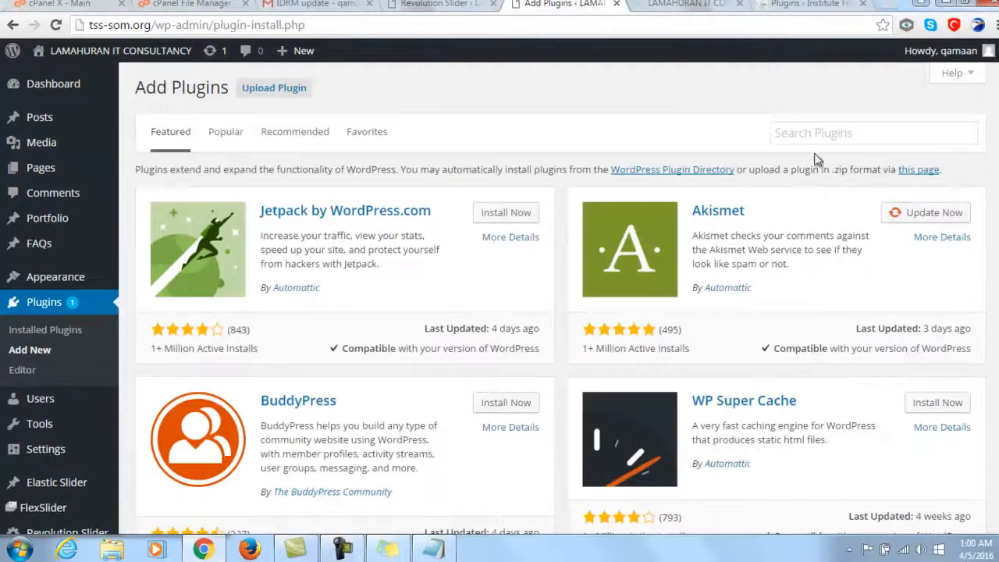
Search the plugin directory for "site origin" and browse the results.
click(832, 141)
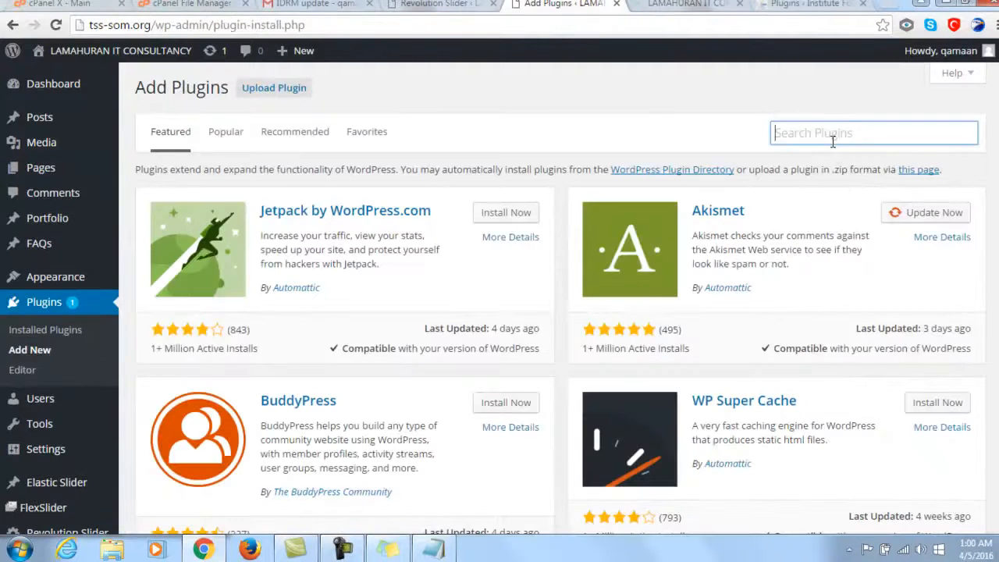
text(site origin)
key(Return)
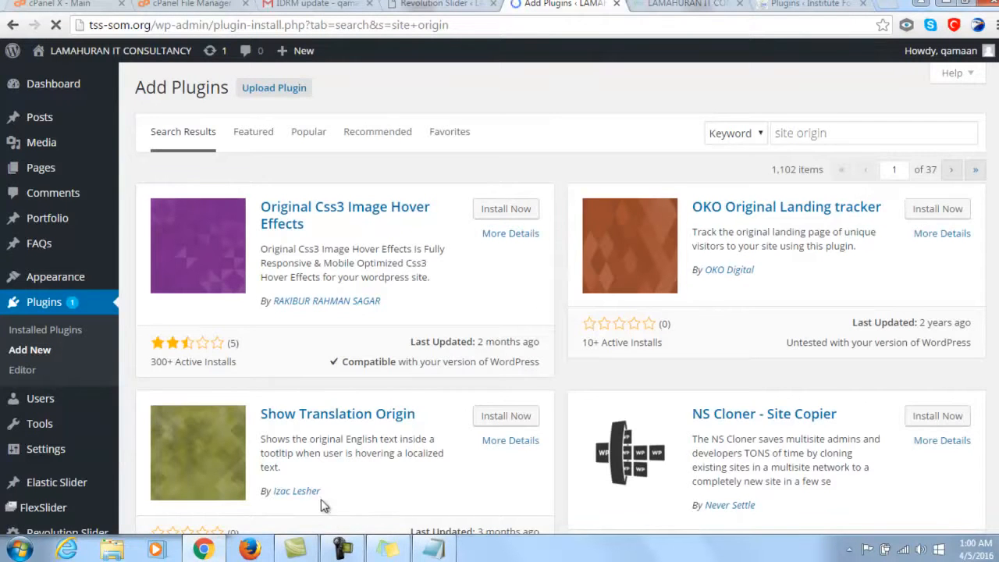
scroll(372, 451, down, 5)
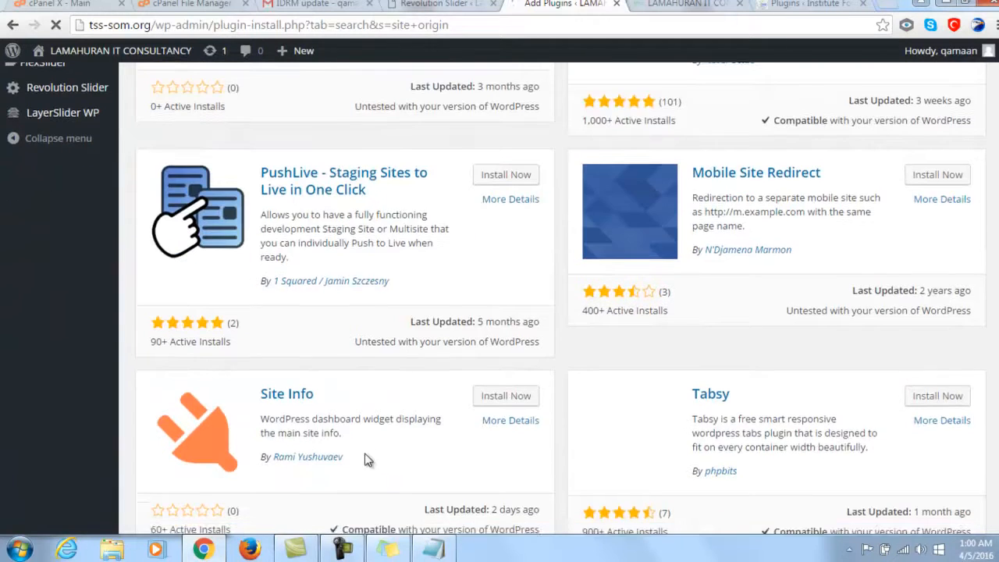
scroll(397, 373, down, 5)
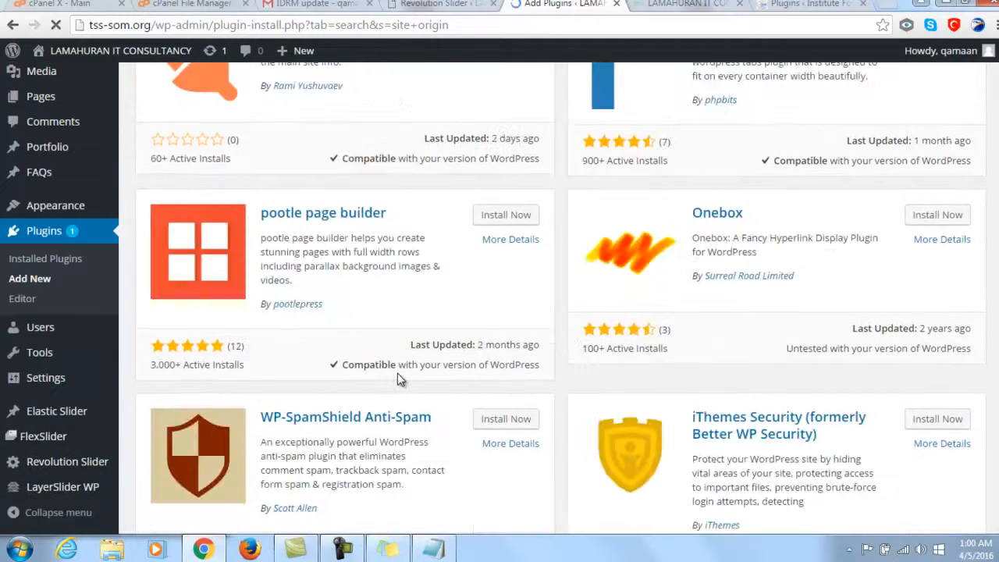
scroll(397, 373, down, 5)
scroll(399, 380, up, 15)
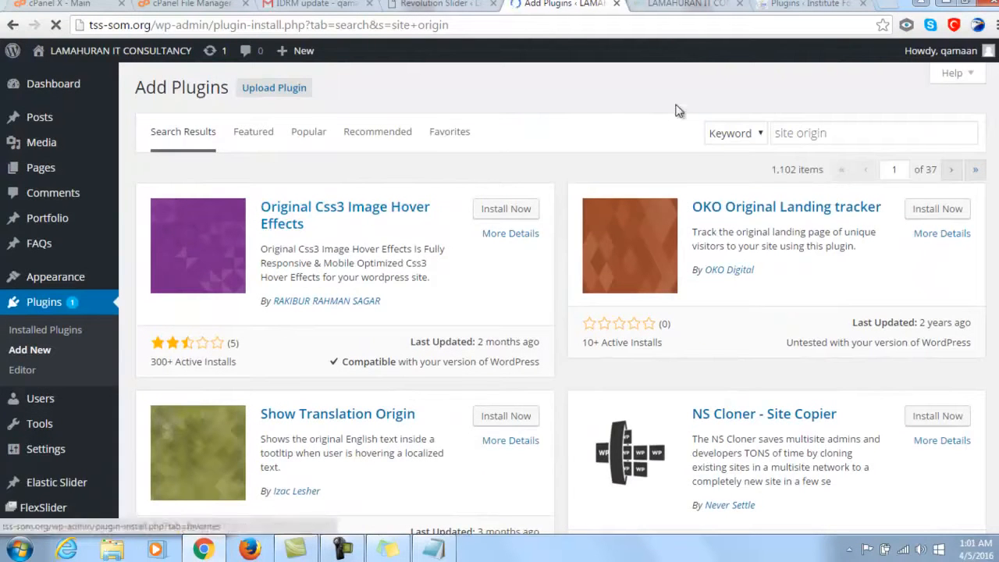
Refine the search to "siteorigin" and install the SiteOrigin Widgets Bundle.
click(798, 134)
key(BackSpace)
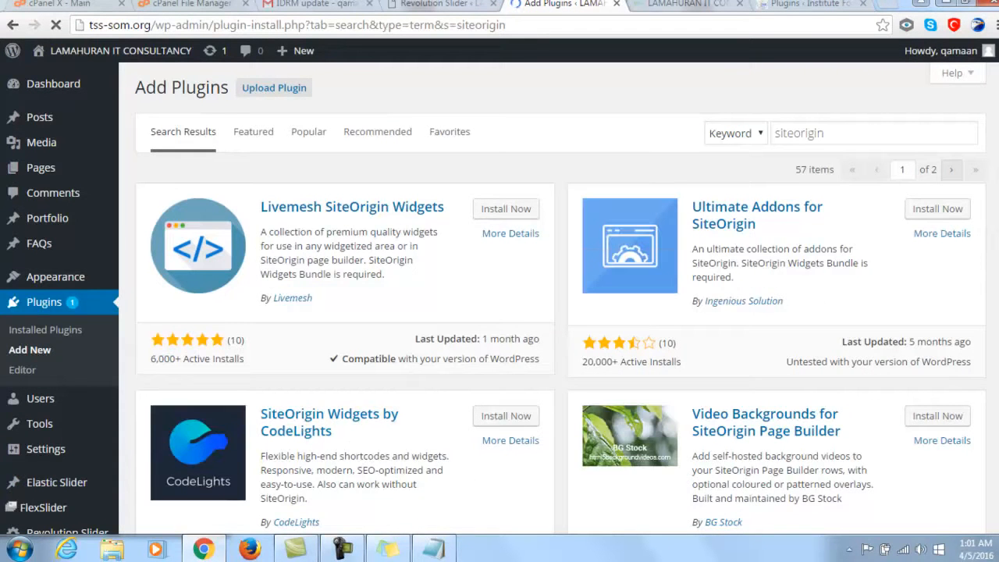
scroll(553, 296, down, 7)
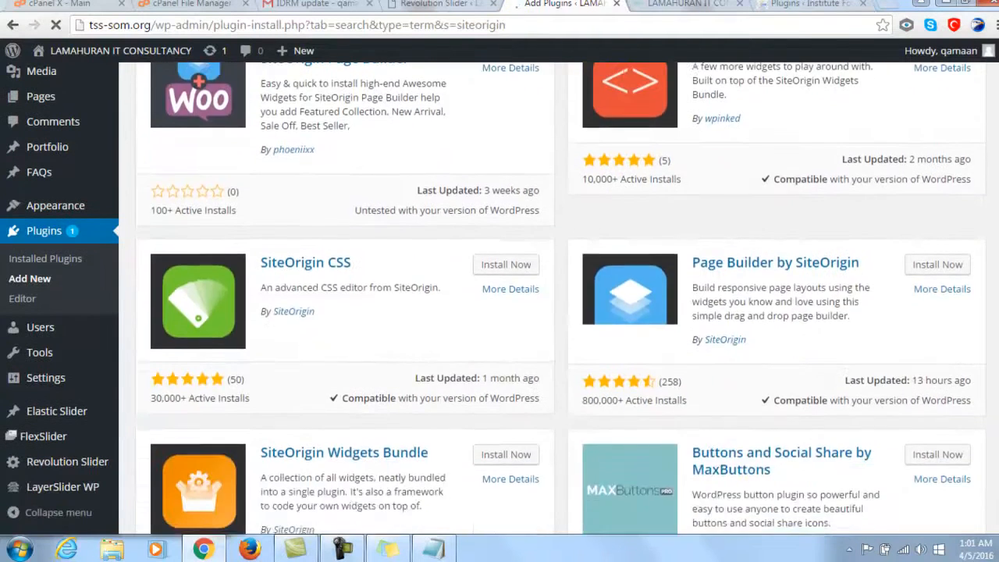
scroll(559, 300, down, 4)
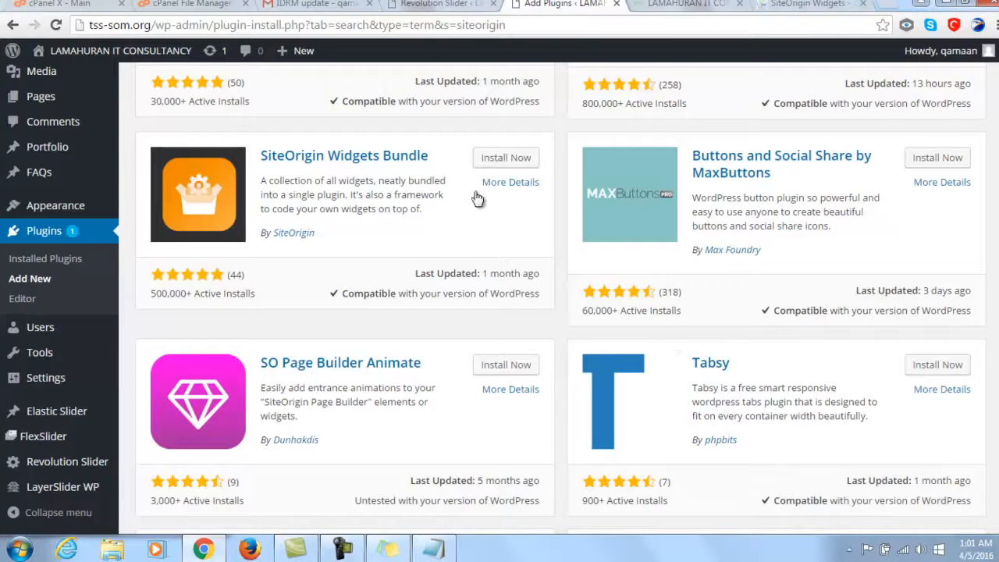
drag(434, 156, 268, 165)
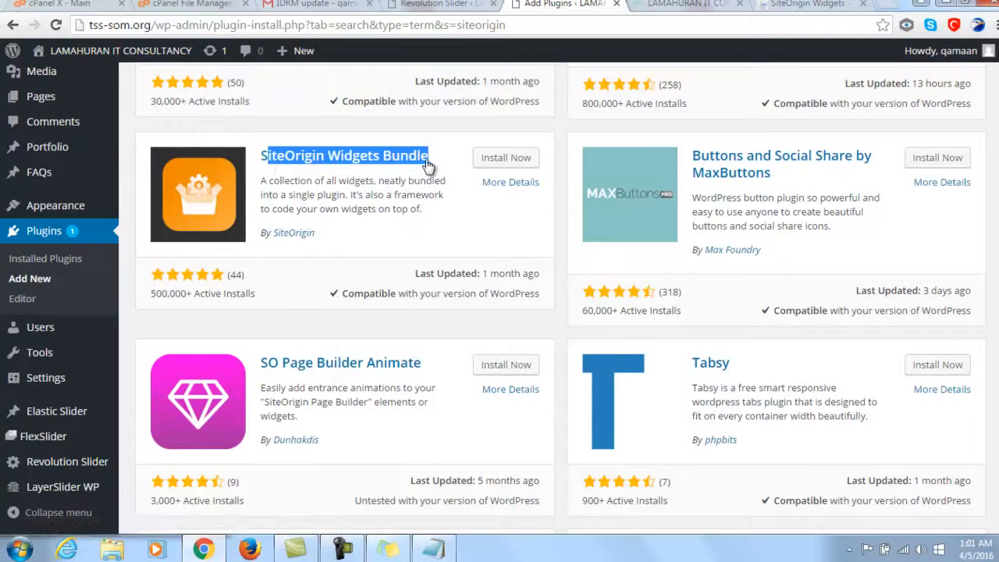
click(497, 166)
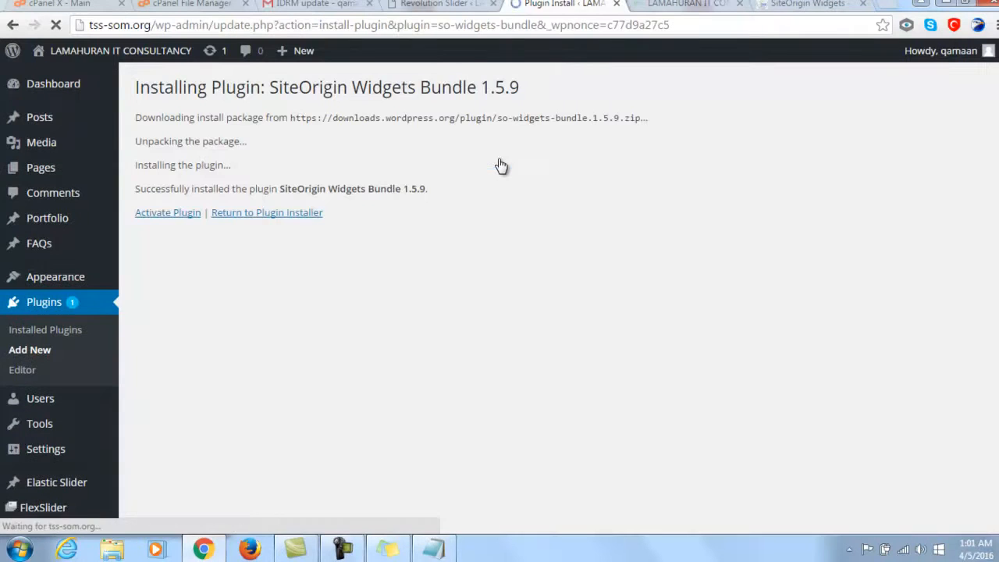
Activate SiteOrigin Widgets Bundle, Hello Dolly and Akismet, then go to the Pages list.
click(186, 213)
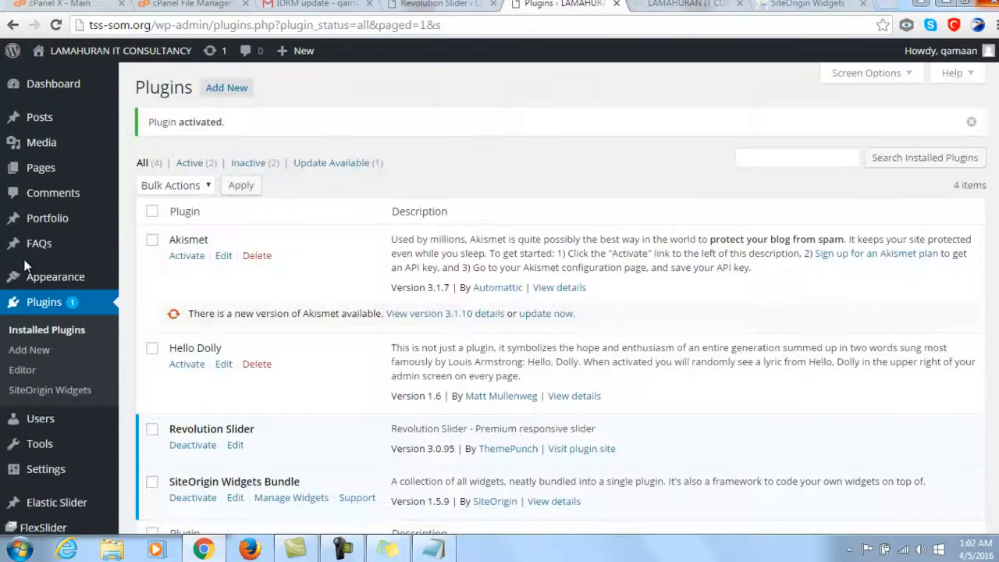
scroll(197, 368, down, 2)
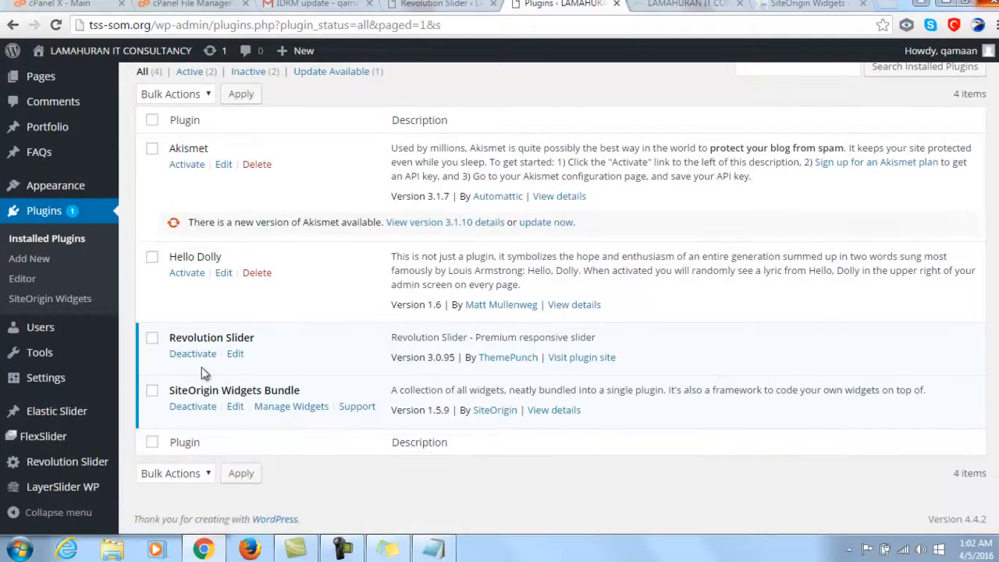
click(194, 276)
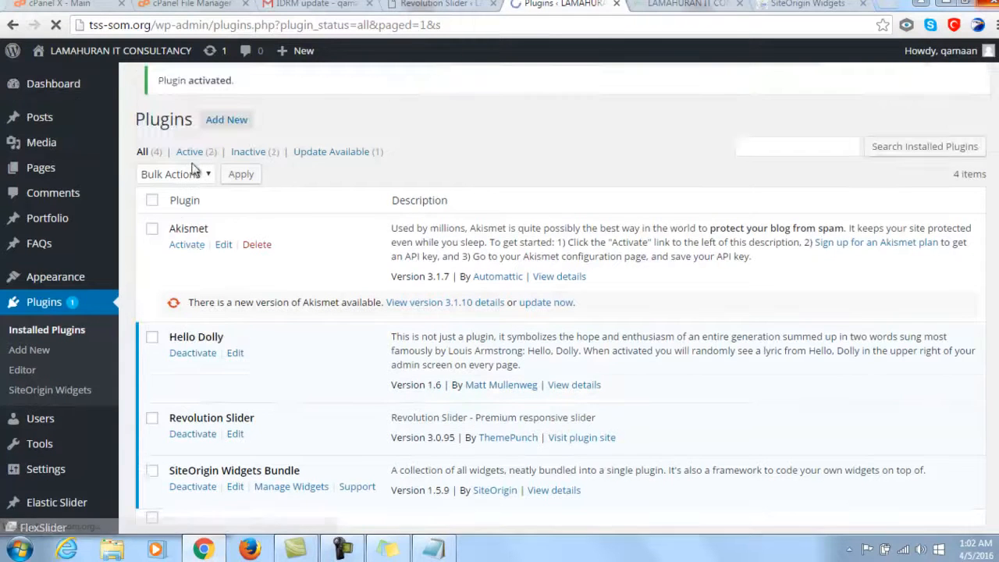
click(185, 247)
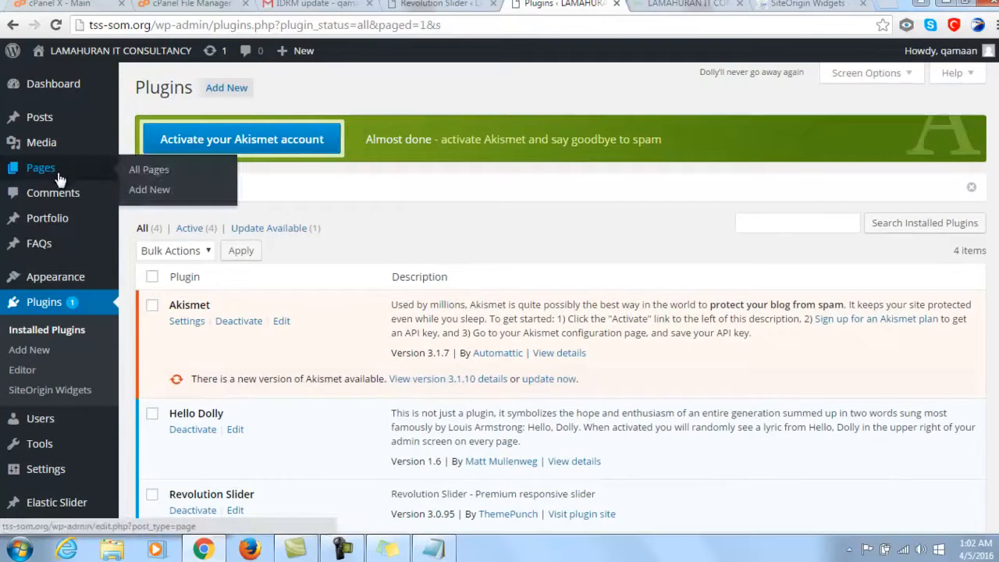
click(60, 179)
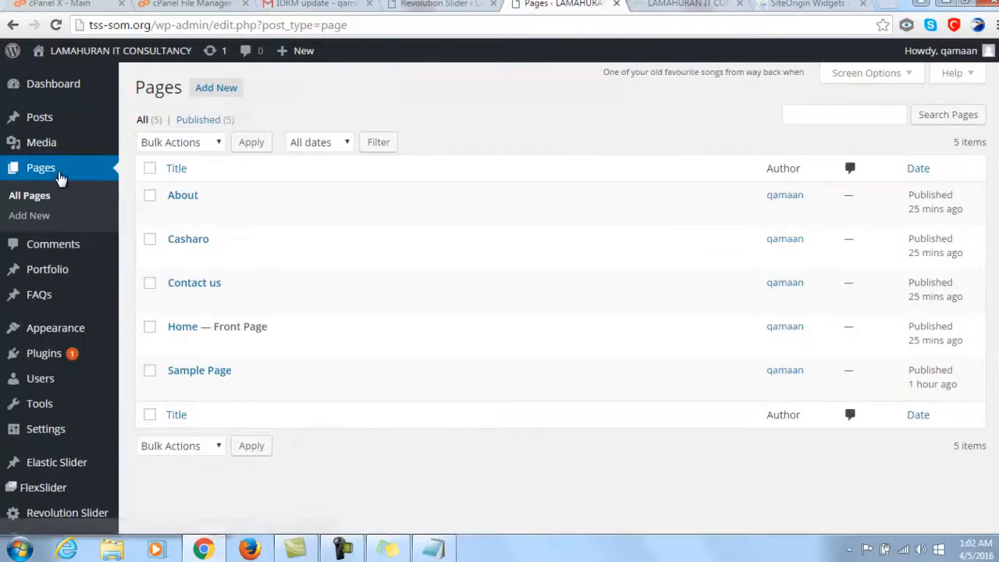
Edit the Home page, toggling Text/Visual views and distraction-free mode.
click(178, 348)
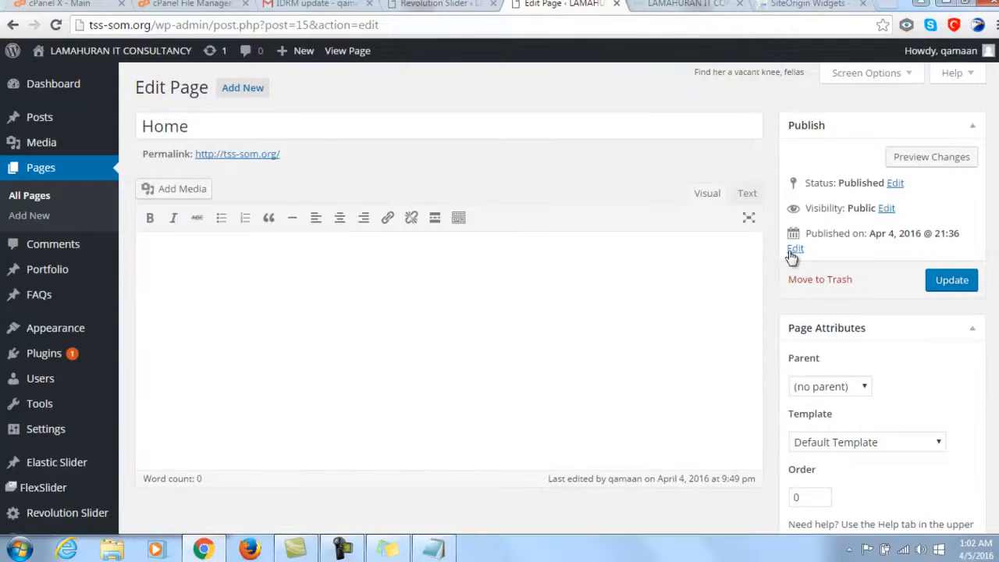
click(745, 195)
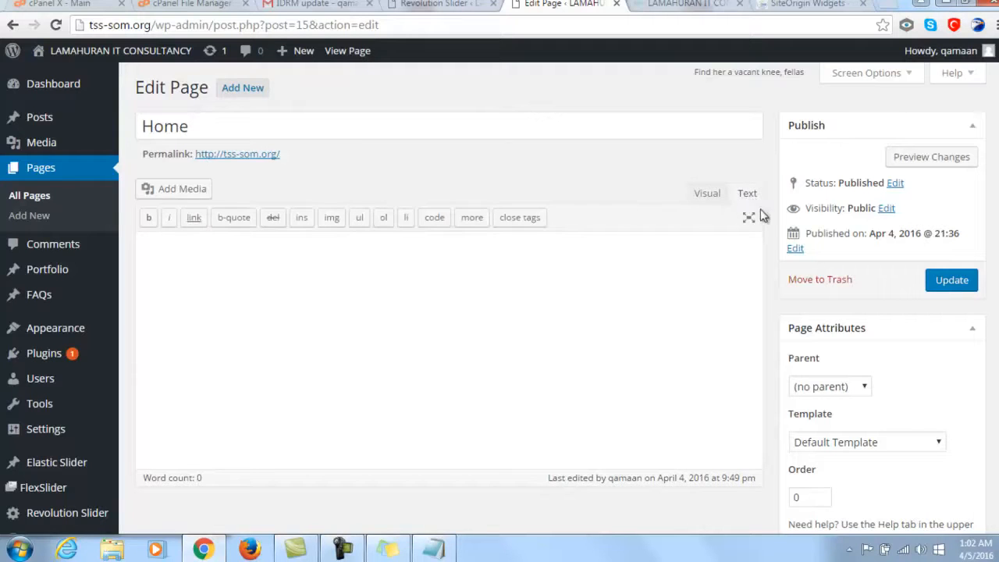
click(707, 195)
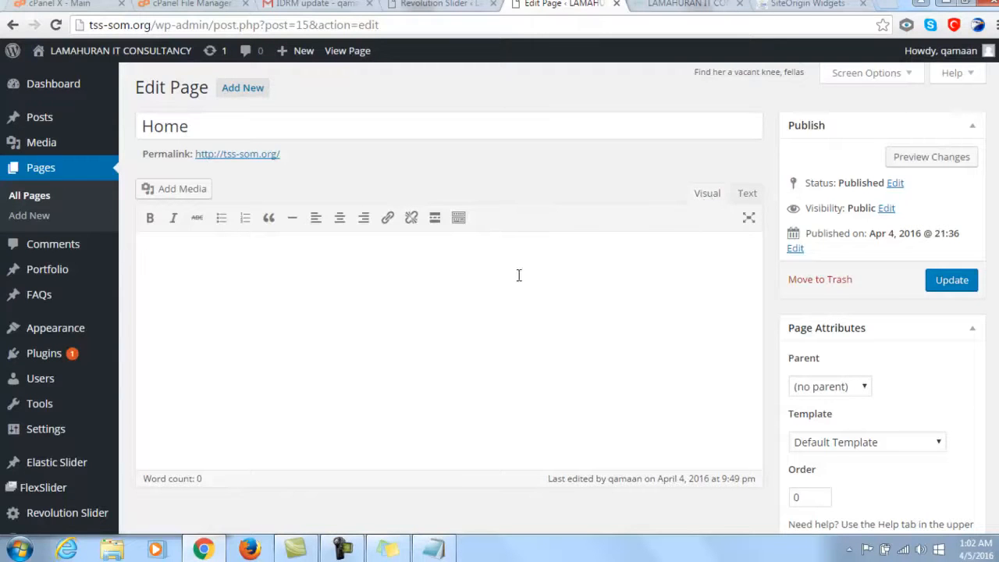
click(748, 221)
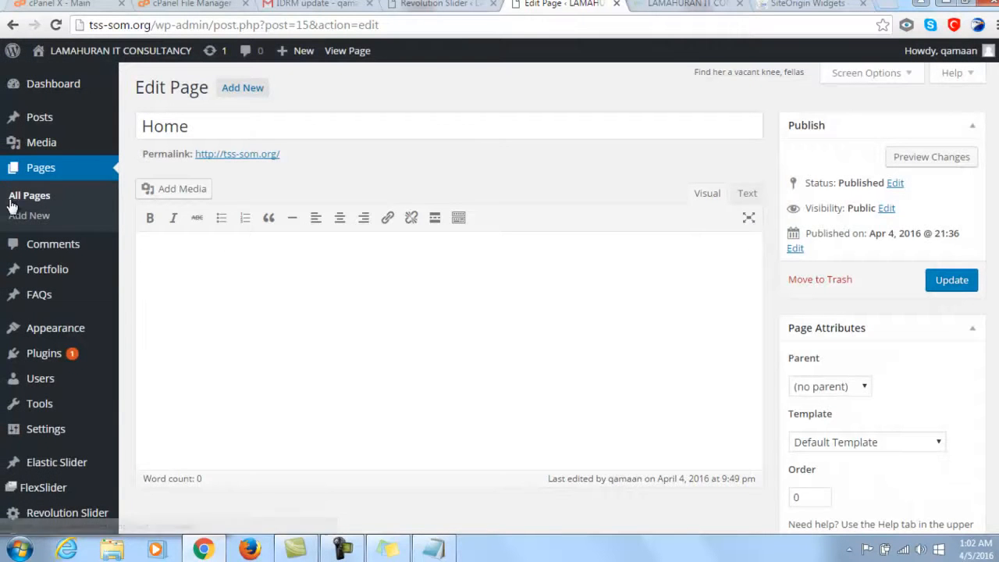
Open the About page in the editor from All Pages.
click(59, 167)
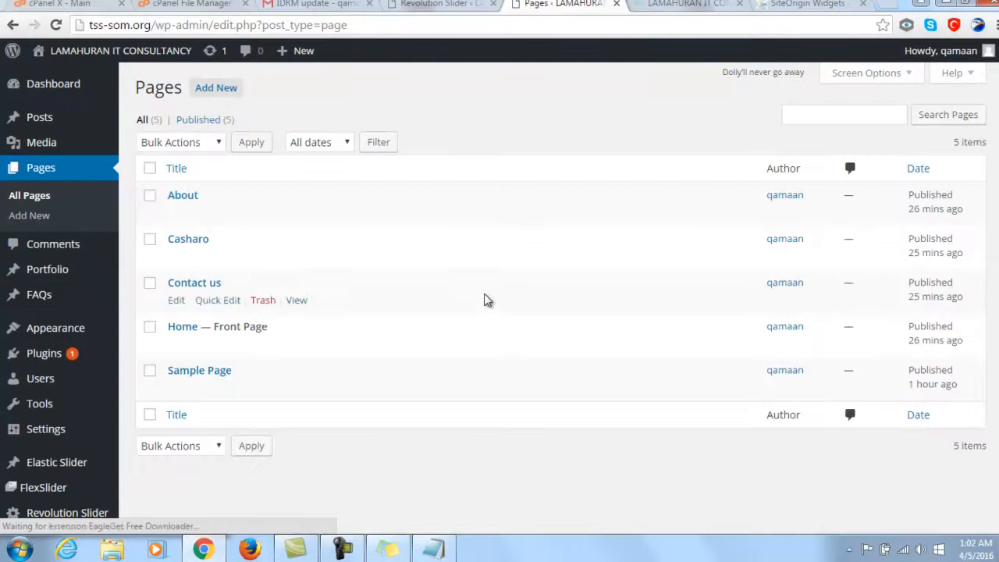
click(175, 213)
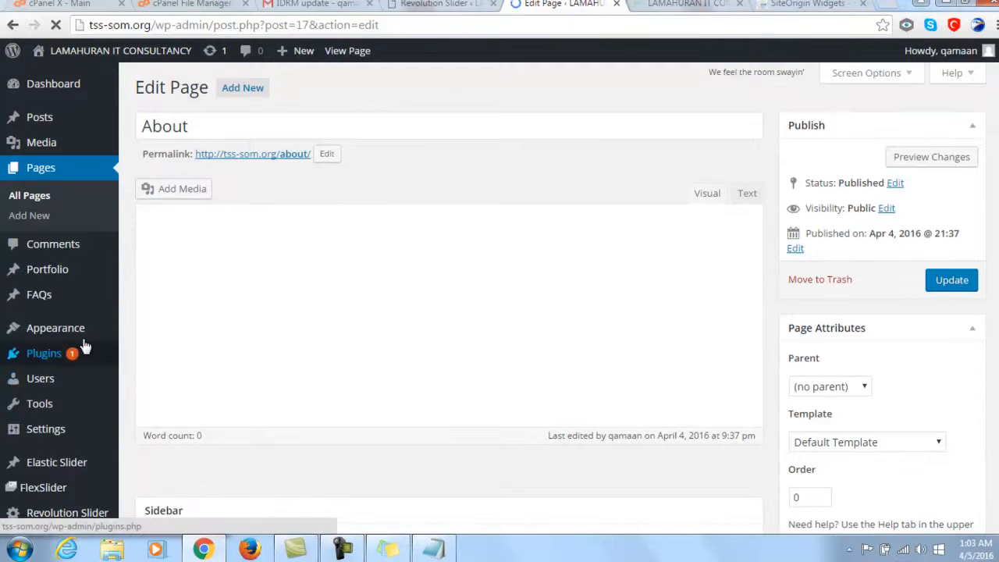
mouse_move(81, 332)
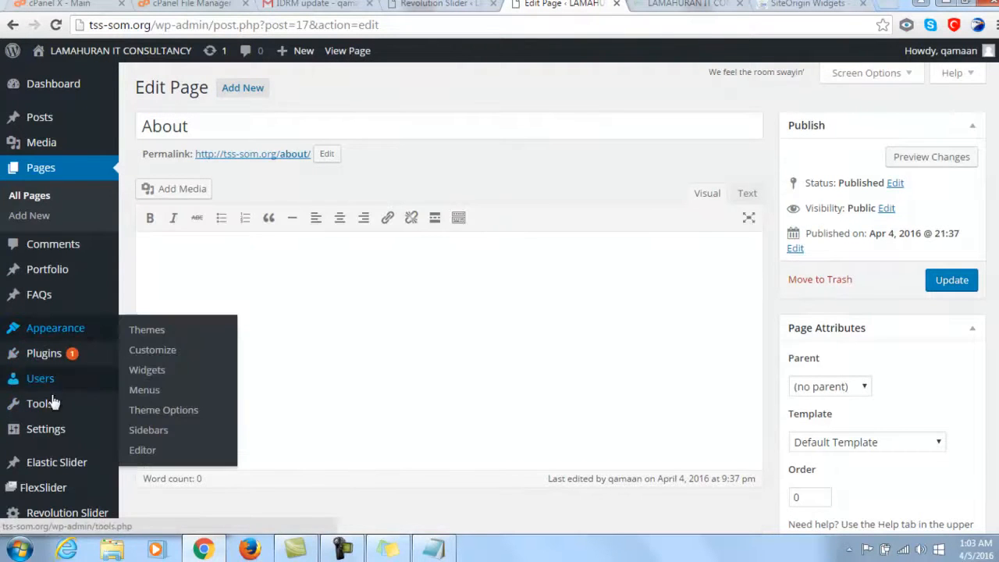
mouse_move(100, 357)
click(165, 356)
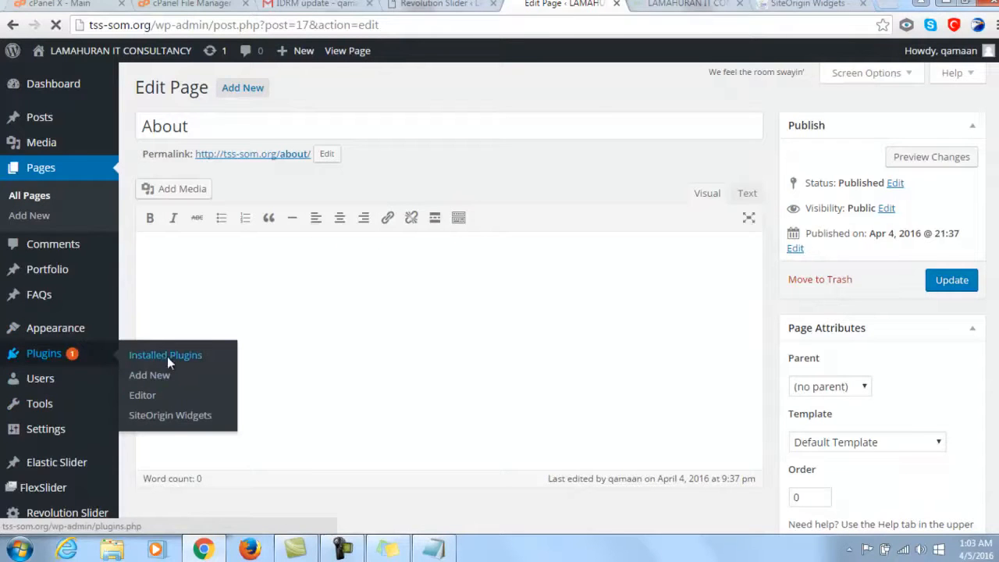
Look over the SiteOrigin Widgets management page.
click(169, 417)
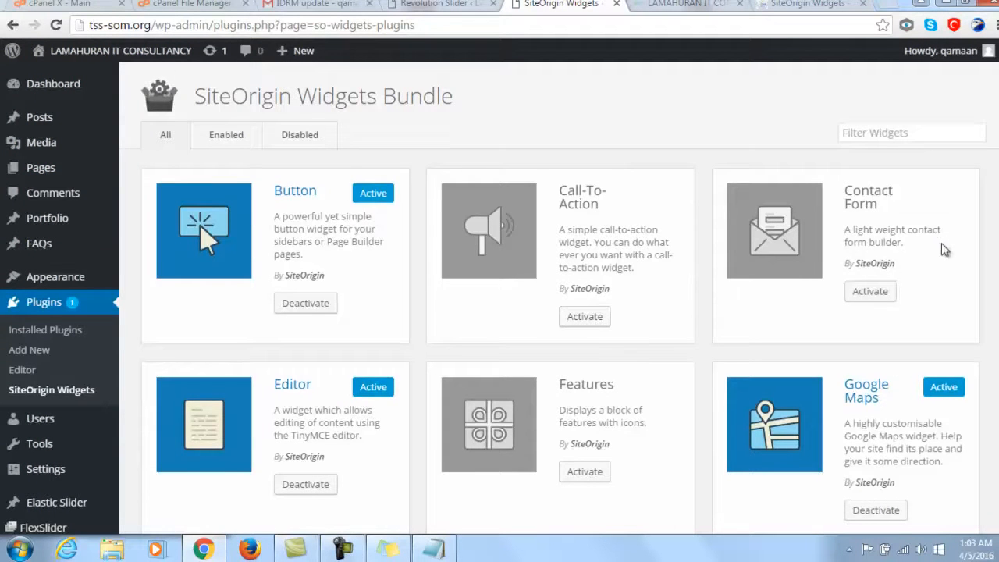
scroll(943, 244, down, 10)
scroll(942, 244, up, 5)
scroll(943, 248, up, 5)
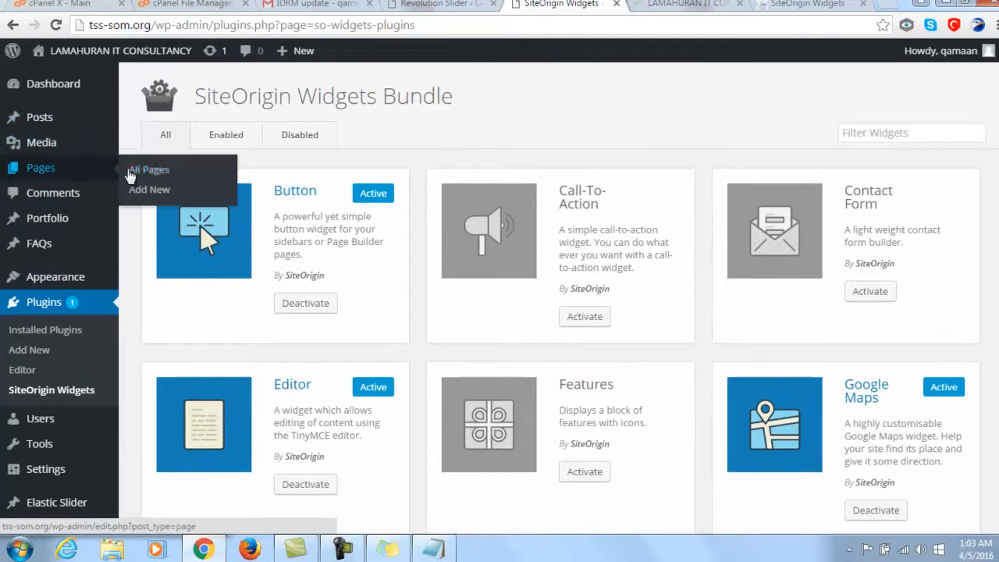
Open the Home page in the editor from All Pages.
click(175, 178)
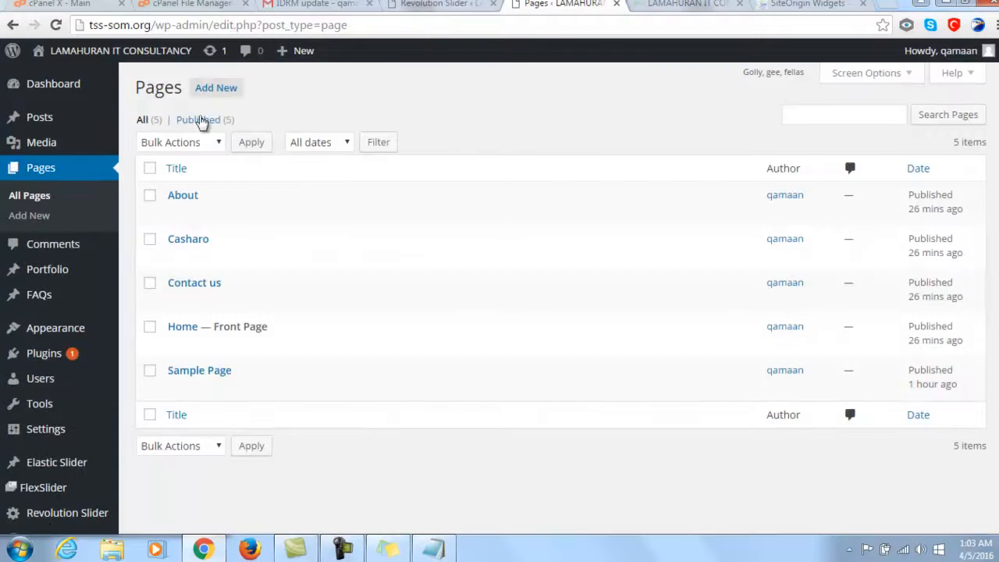
mouse_move(208, 345)
click(176, 344)
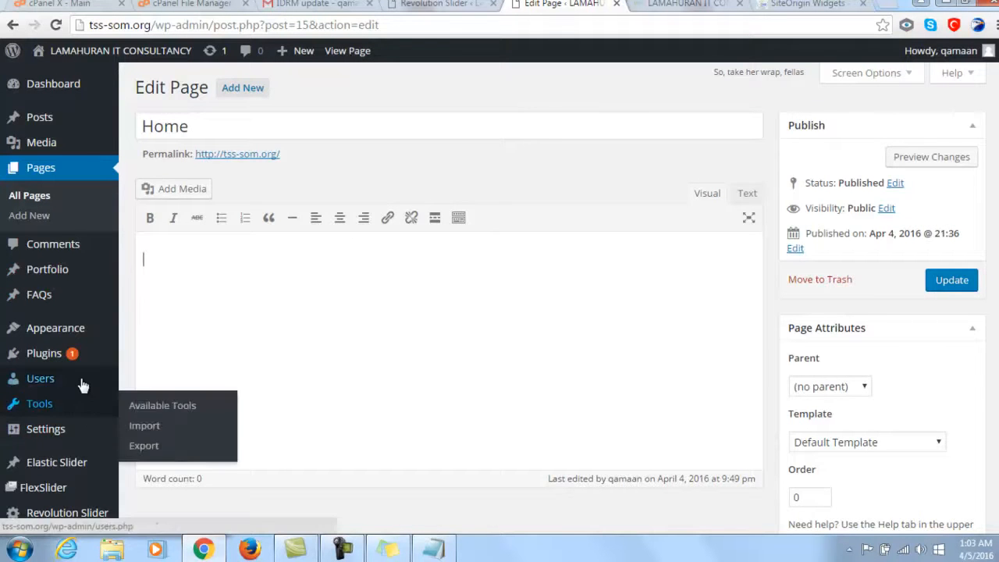
scroll(263, 432, down, 2)
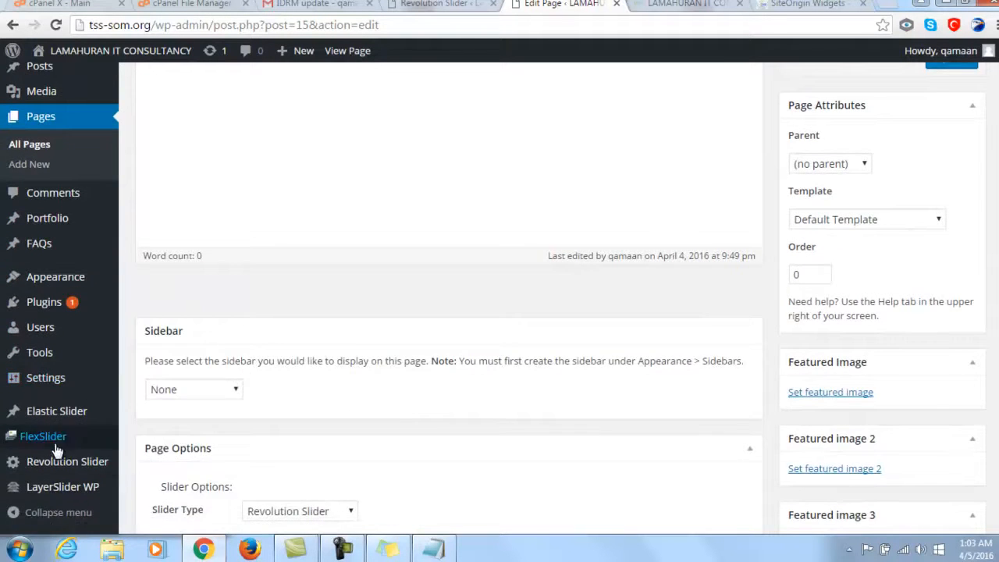
scroll(546, 192, up, 3)
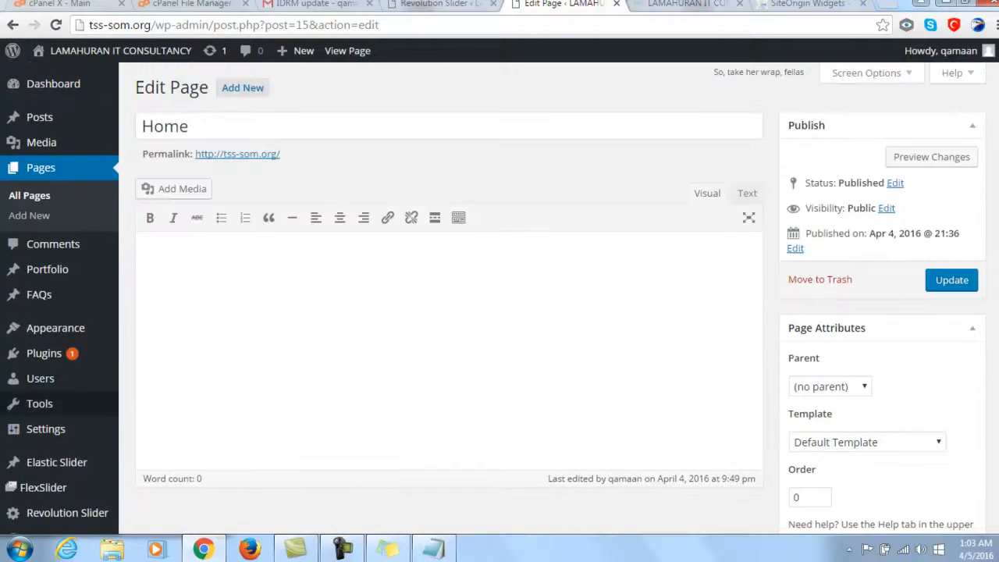
Filter the SiteOrigin Widgets page to show only enabled widgets.
mouse_move(81, 341)
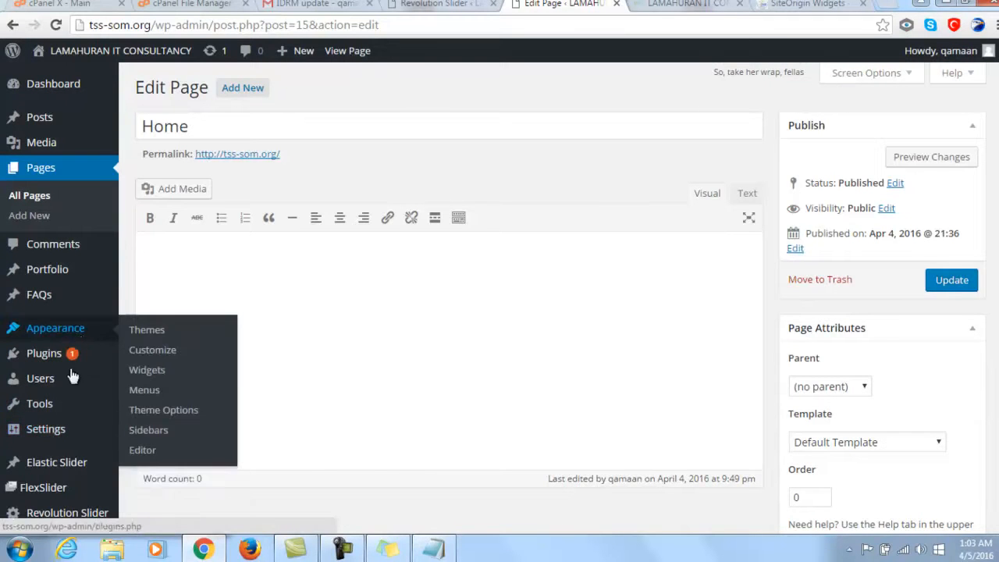
mouse_move(61, 437)
click(169, 423)
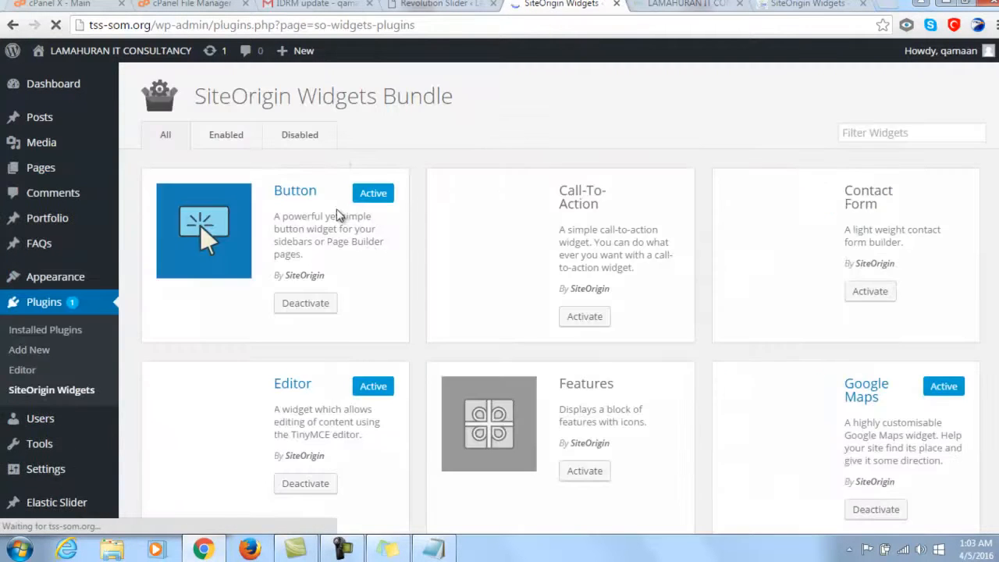
click(225, 134)
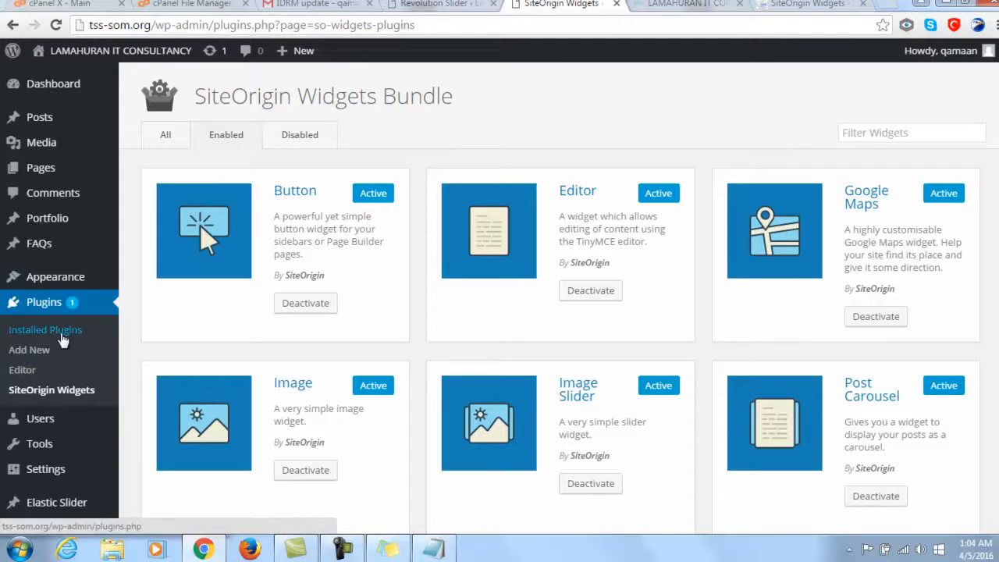
Review the installed plugins list, then return to the Pages list.
click(46, 331)
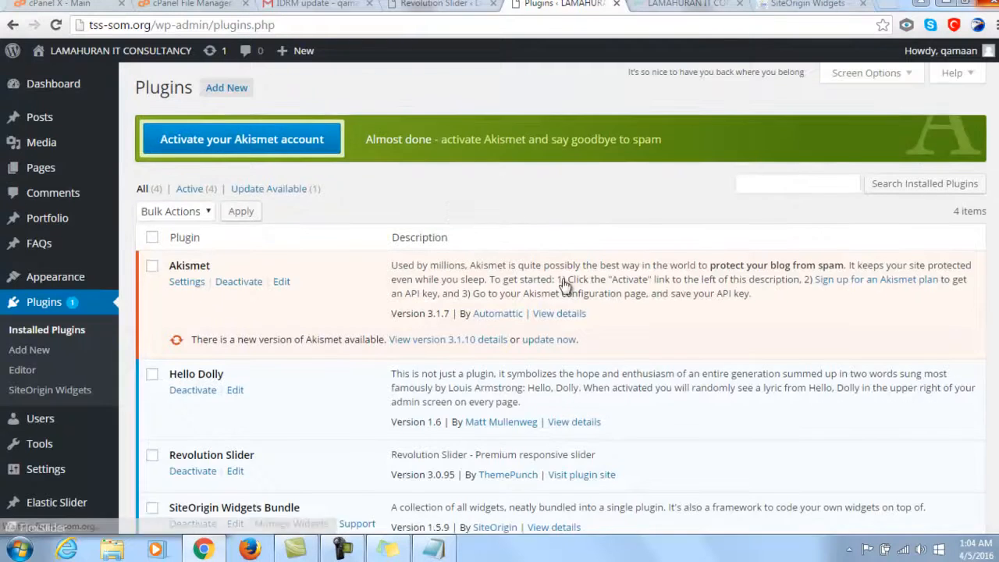
scroll(304, 379, down, 3)
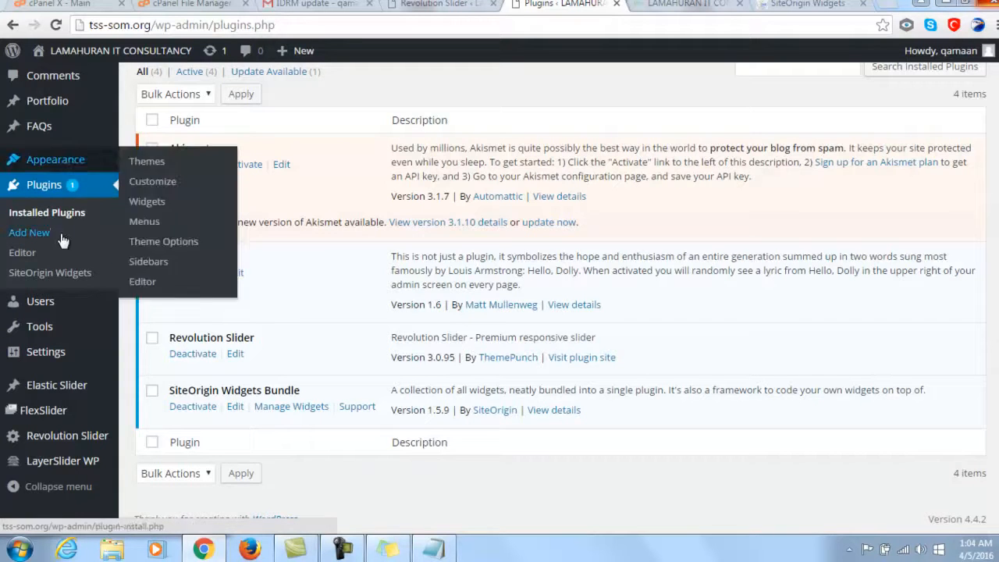
scroll(85, 162, up, 1)
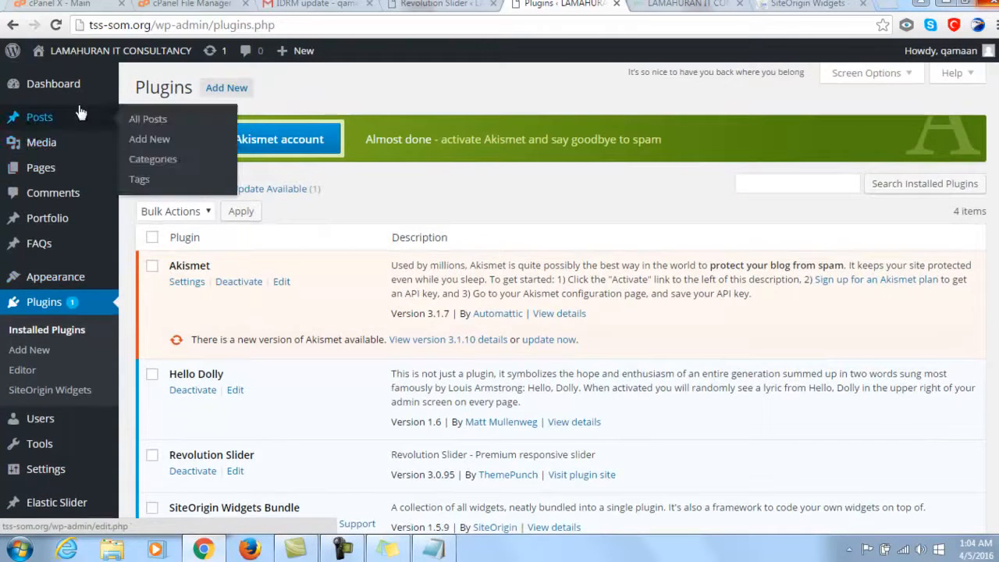
click(56, 177)
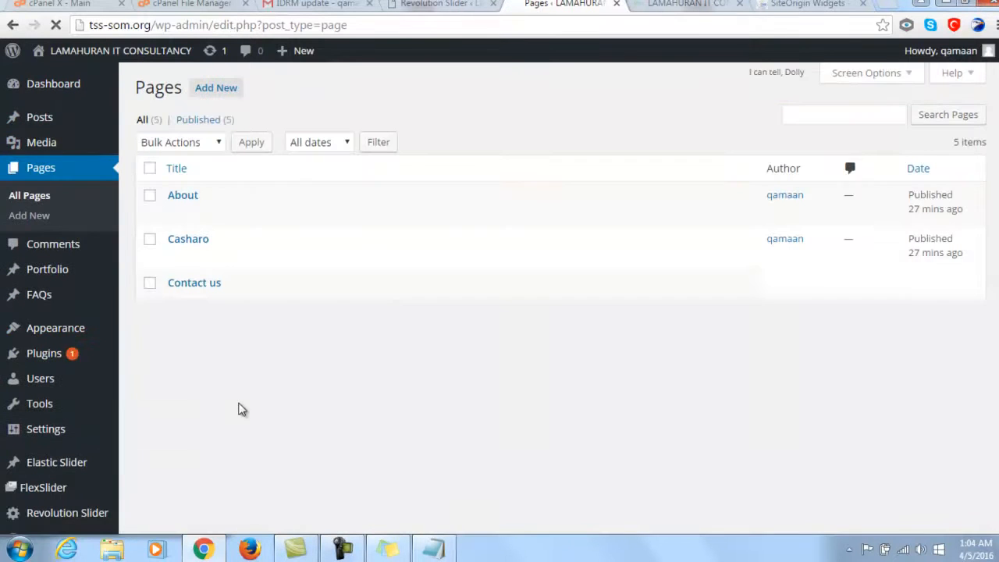
Type test text into the Home page body and toggle the extra toolbar and Text/Visual views.
click(177, 345)
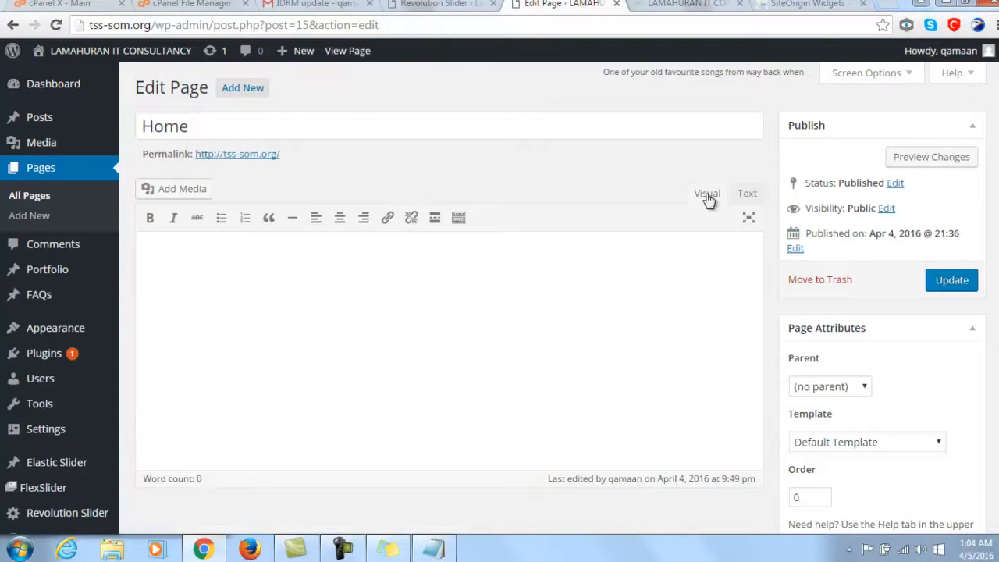
click(283, 300)
text(zx)
click(459, 221)
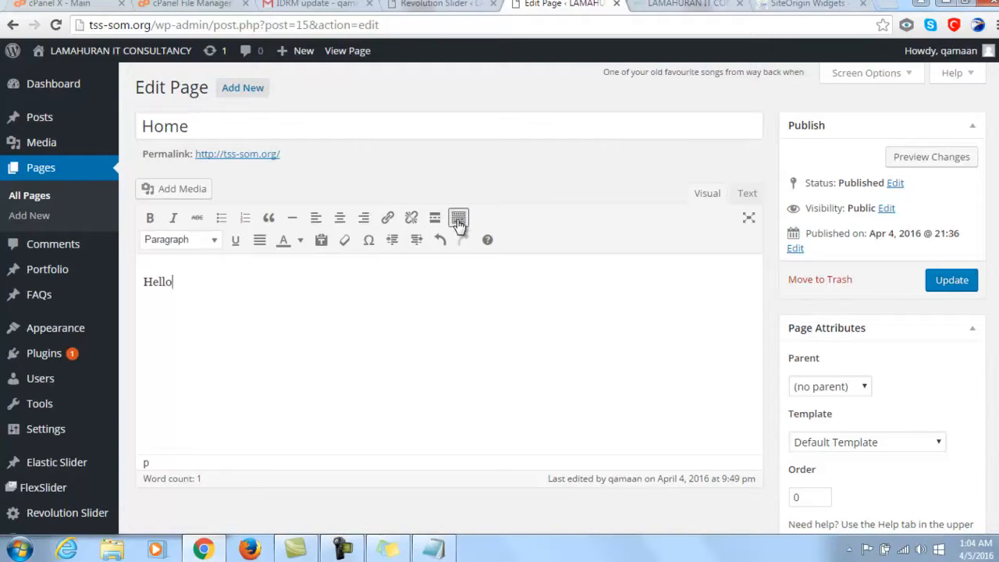
click(459, 221)
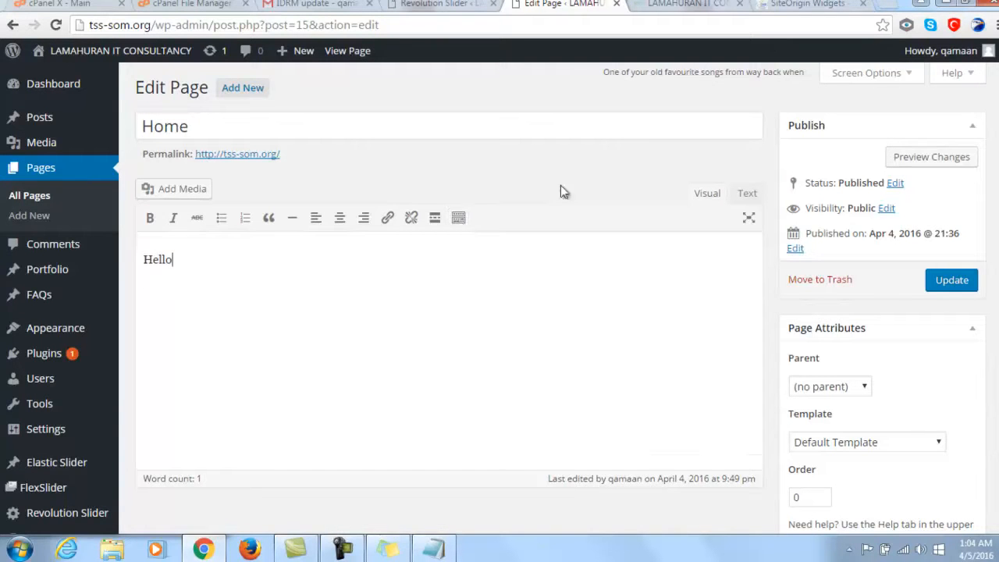
click(748, 195)
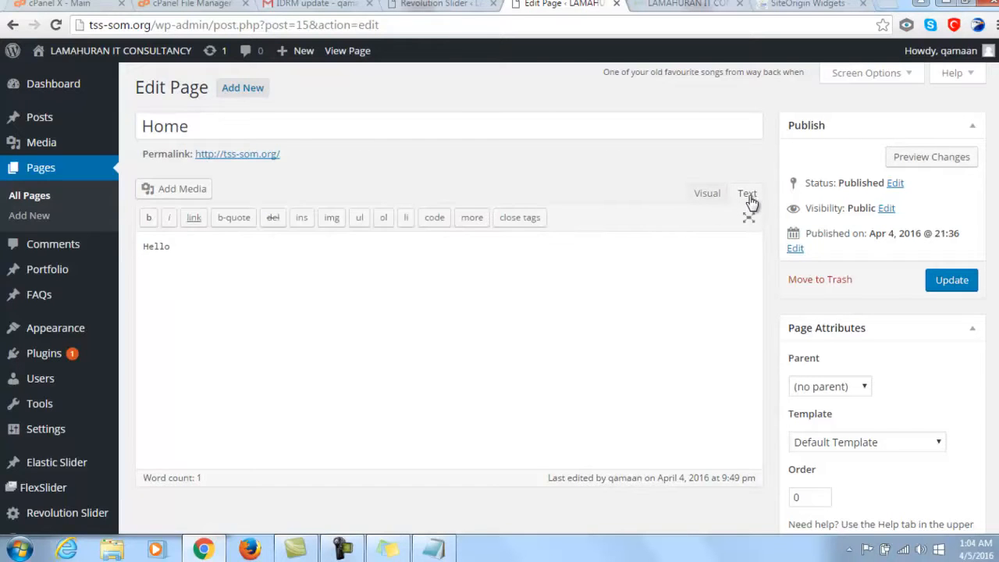
click(709, 195)
click(748, 195)
click(710, 196)
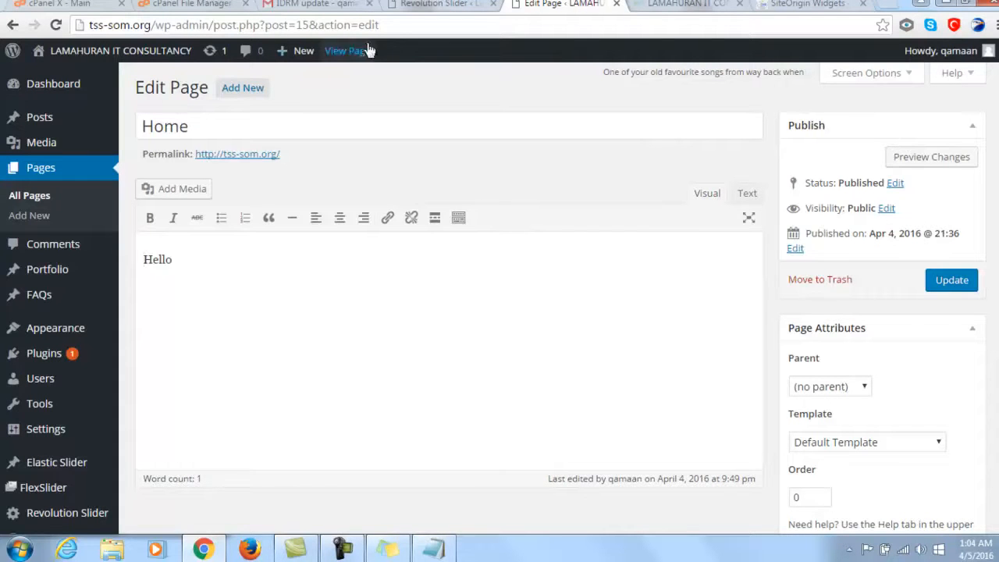
Discard the unsaved Home edits, log out, log back in, and open Pages.
click(937, 50)
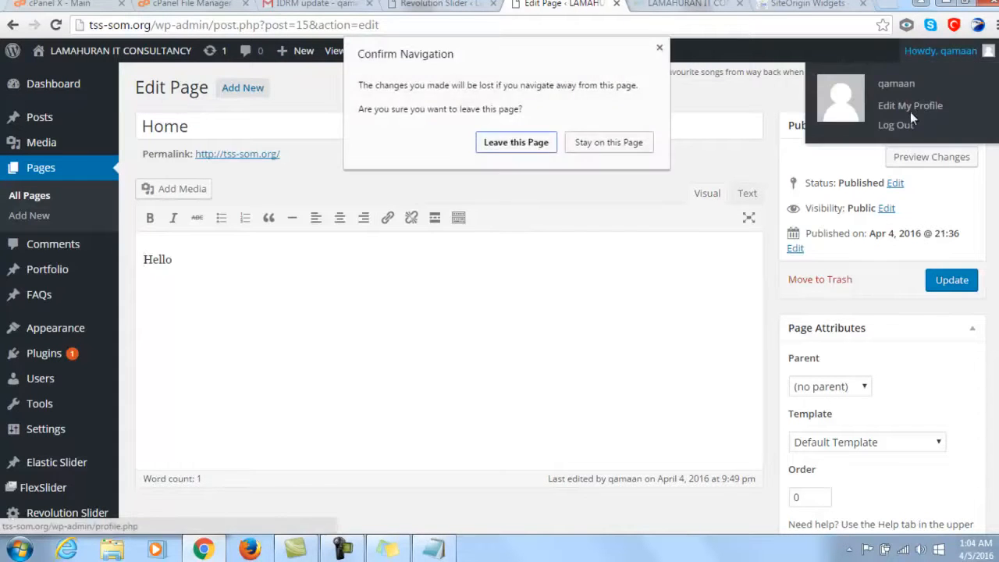
click(537, 142)
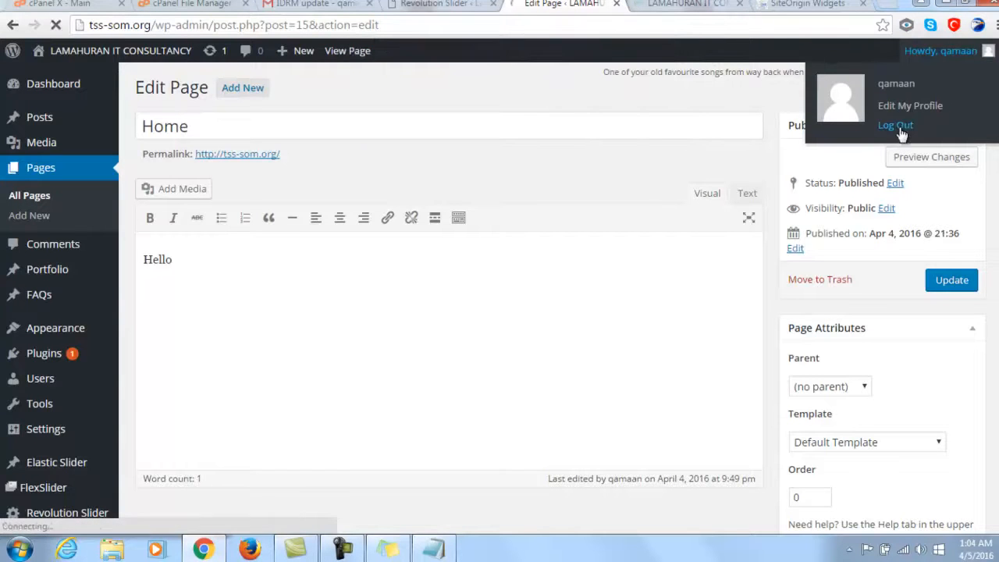
click(900, 128)
click(537, 165)
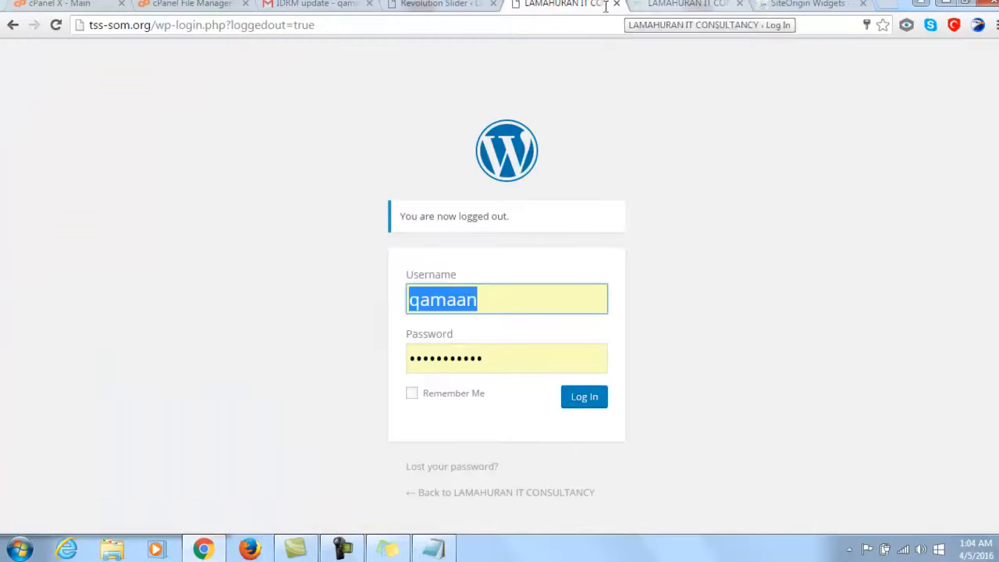
click(597, 400)
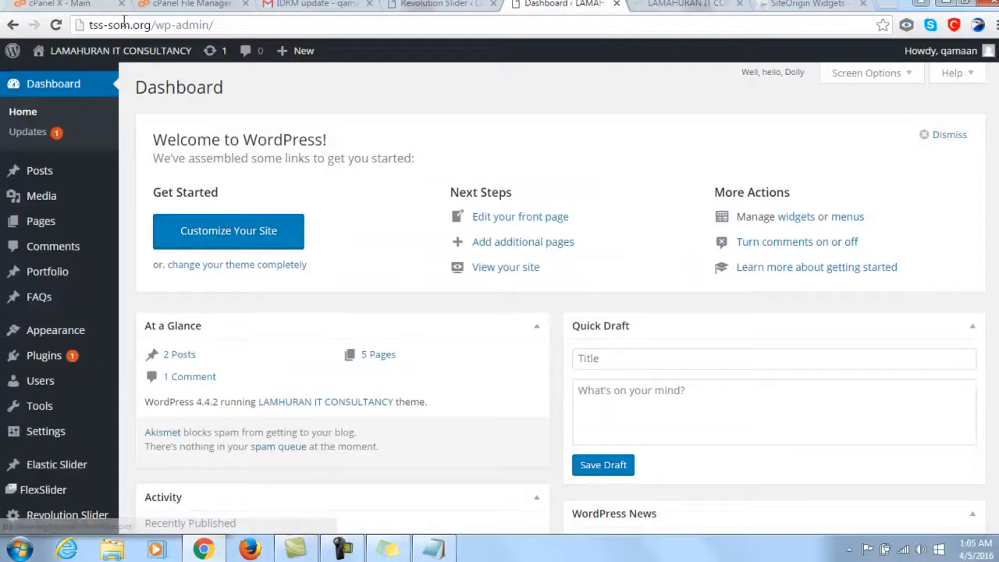
click(63, 230)
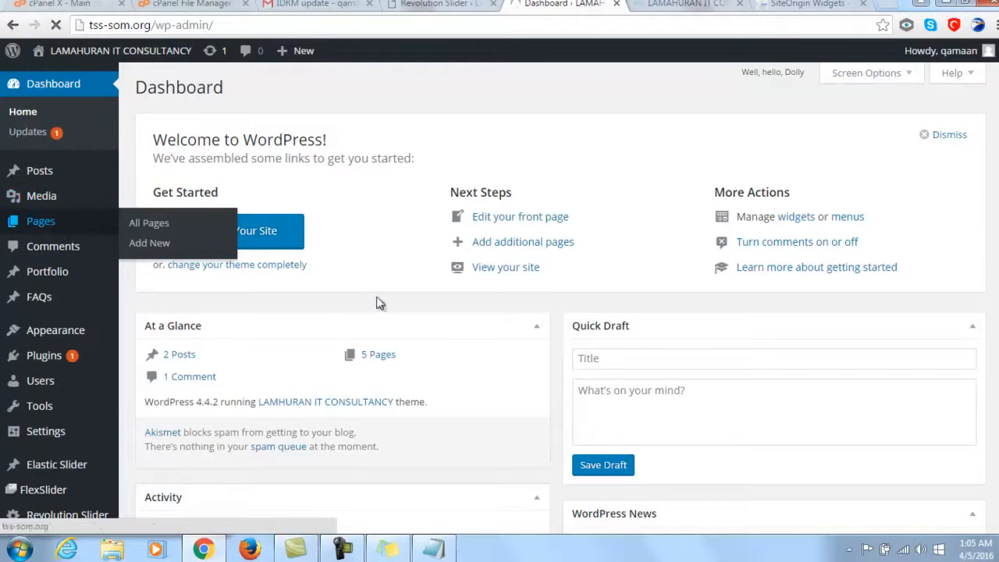
Open the Home page editor, then go back to All Pages.
mouse_move(222, 328)
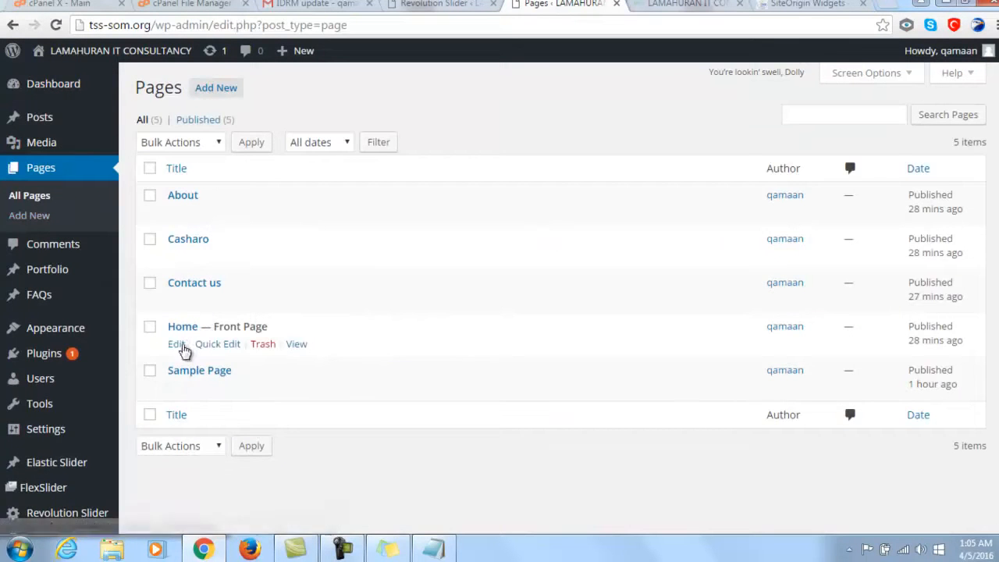
click(176, 344)
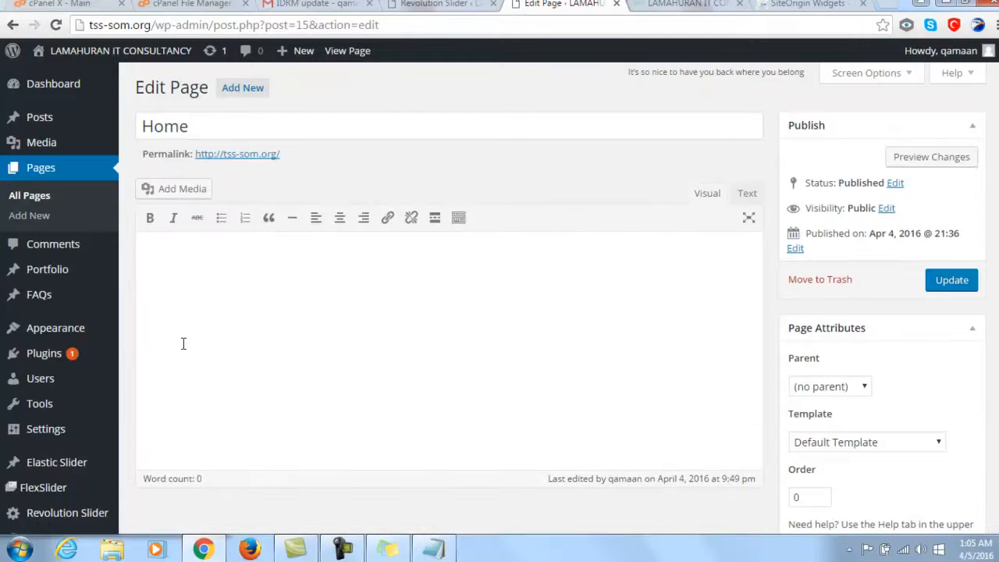
click(30, 196)
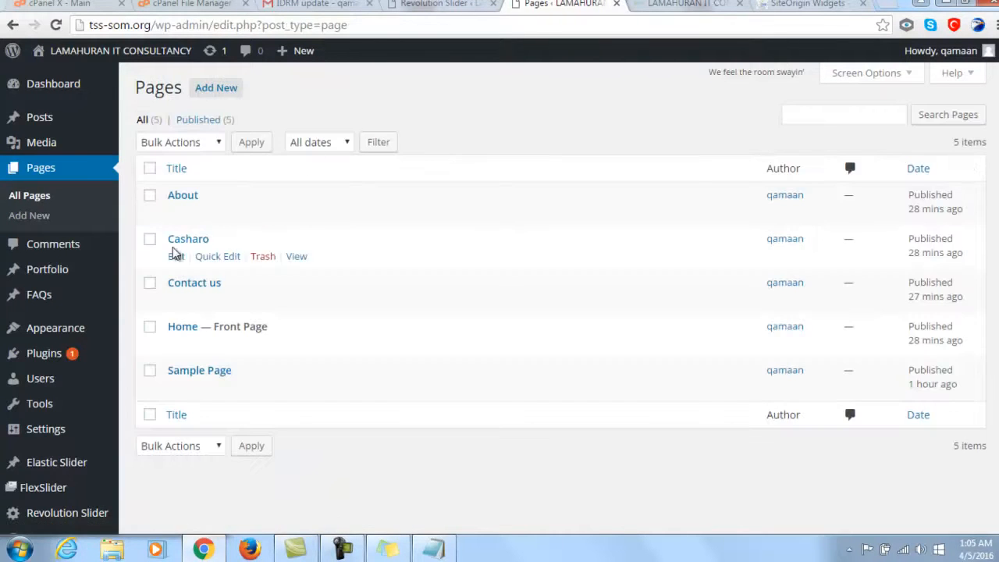
Open the Casharo page in Text view, then return to the Home page editor.
click(178, 259)
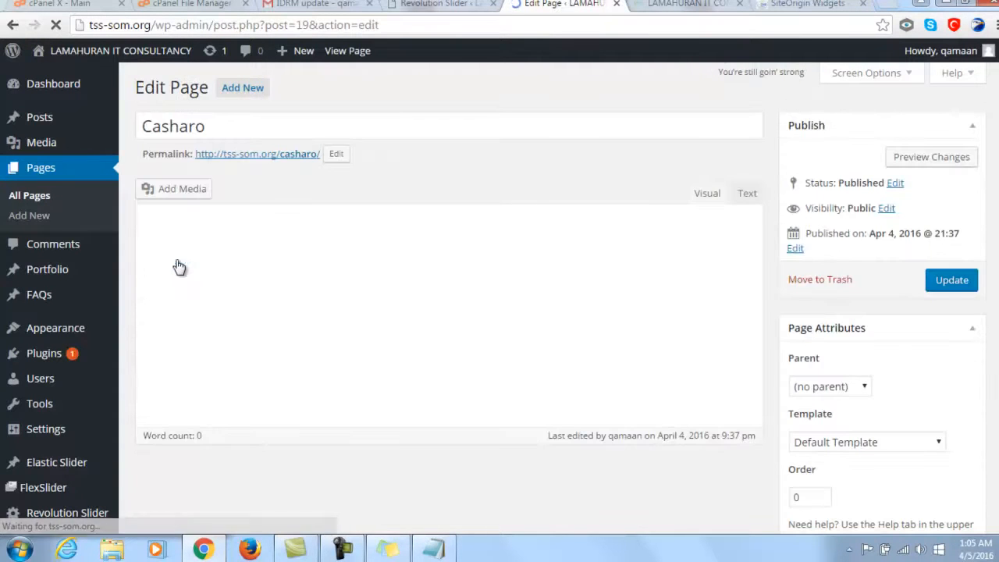
scroll(374, 415, down, 4)
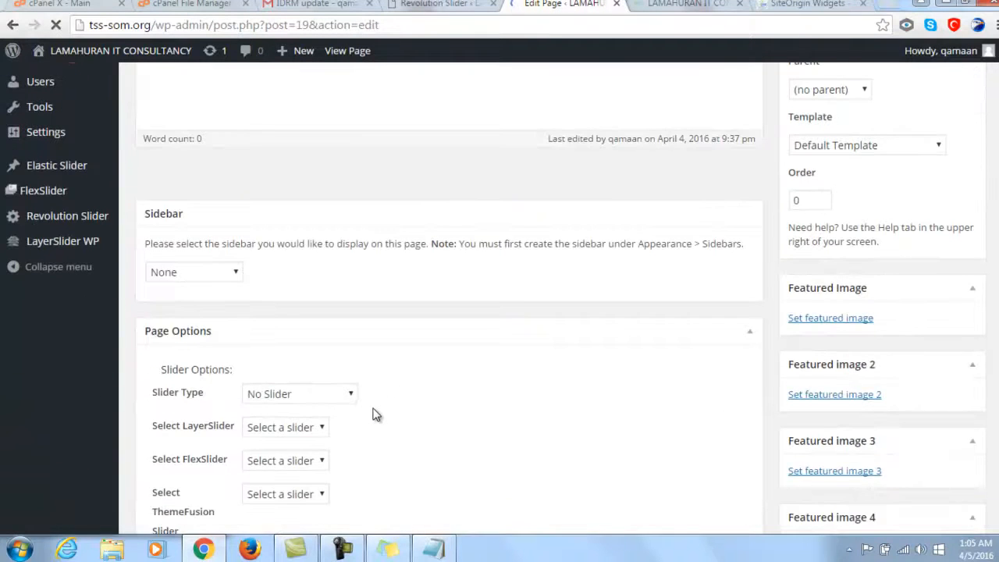
scroll(381, 411, up, 4)
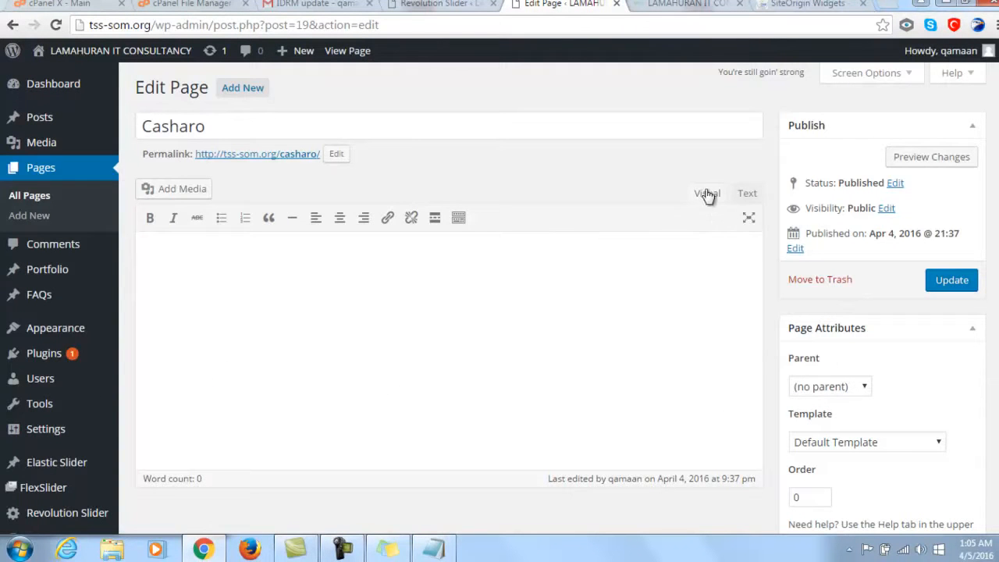
click(748, 194)
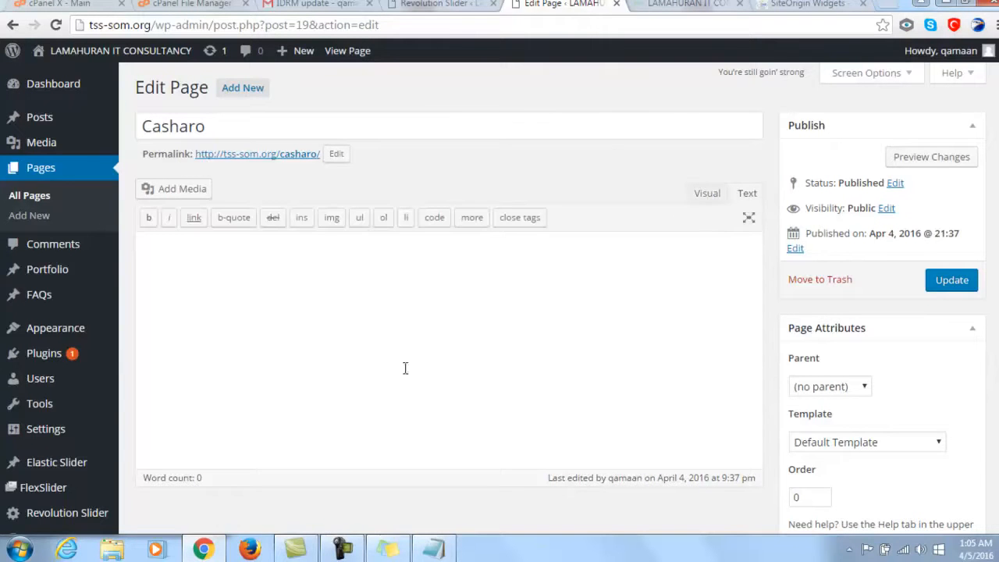
click(344, 550)
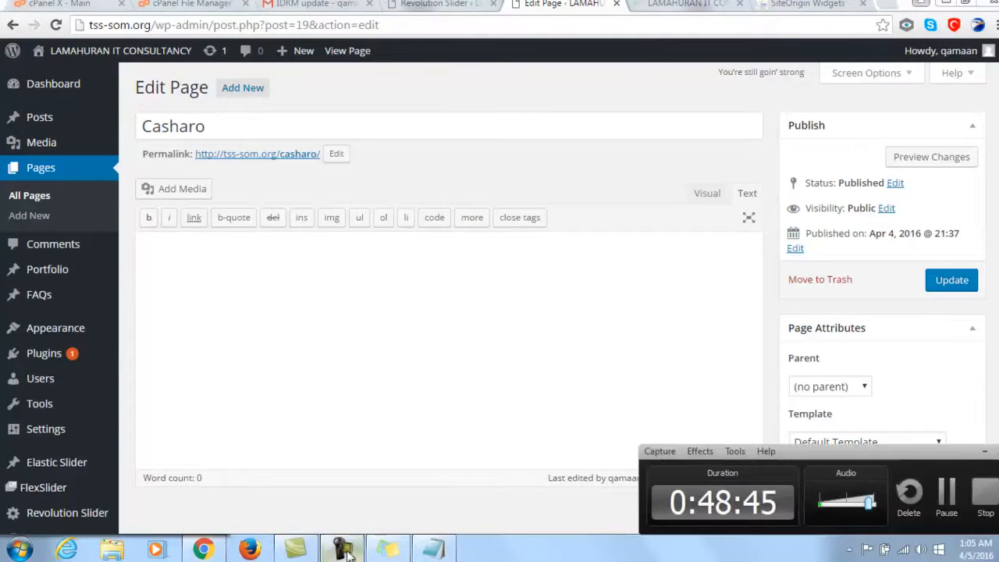
click(946, 499)
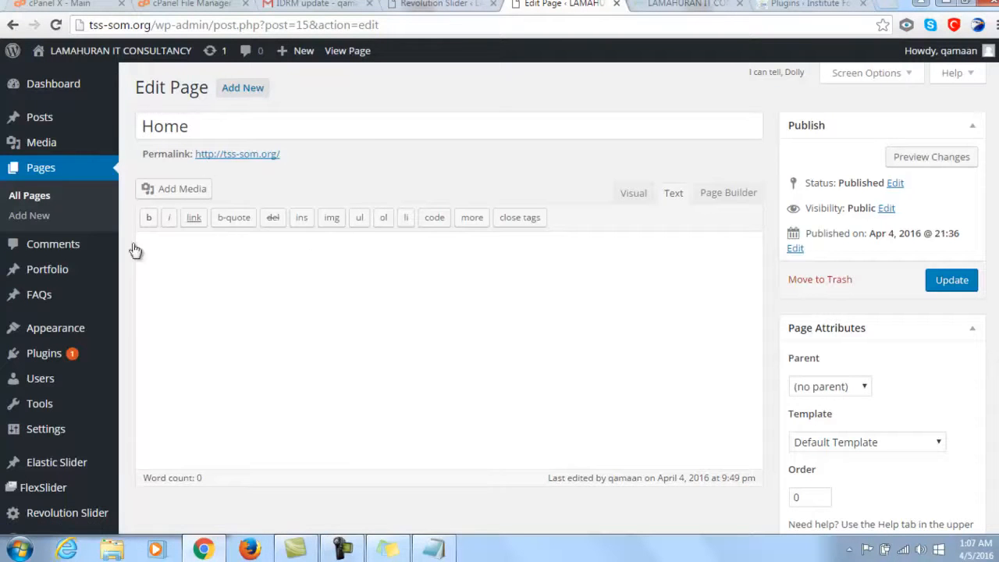
Switch Home to Page Builder, insert a three-column row, and place a SiteOrigin Editor widget in column one.
click(725, 197)
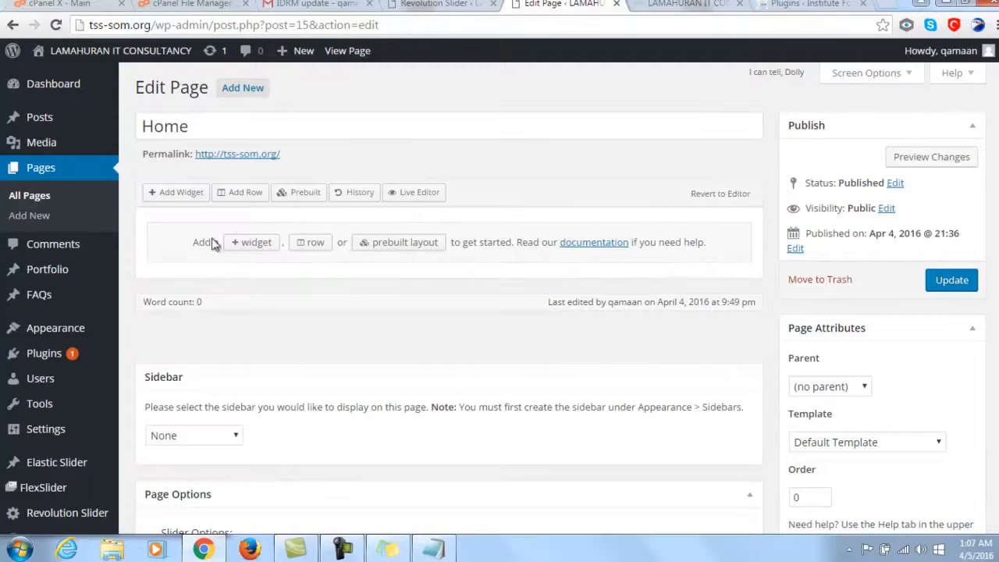
click(243, 196)
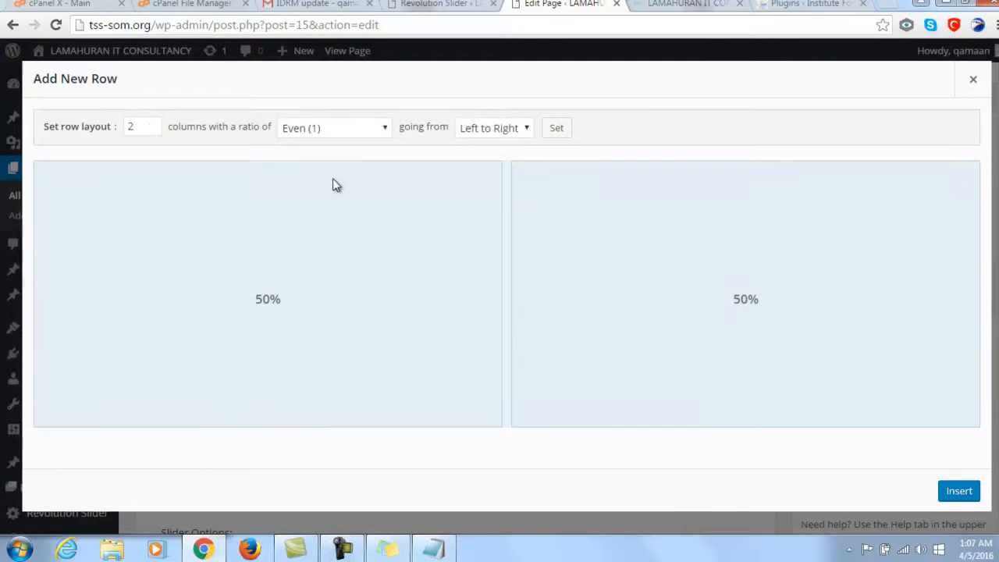
click(151, 123)
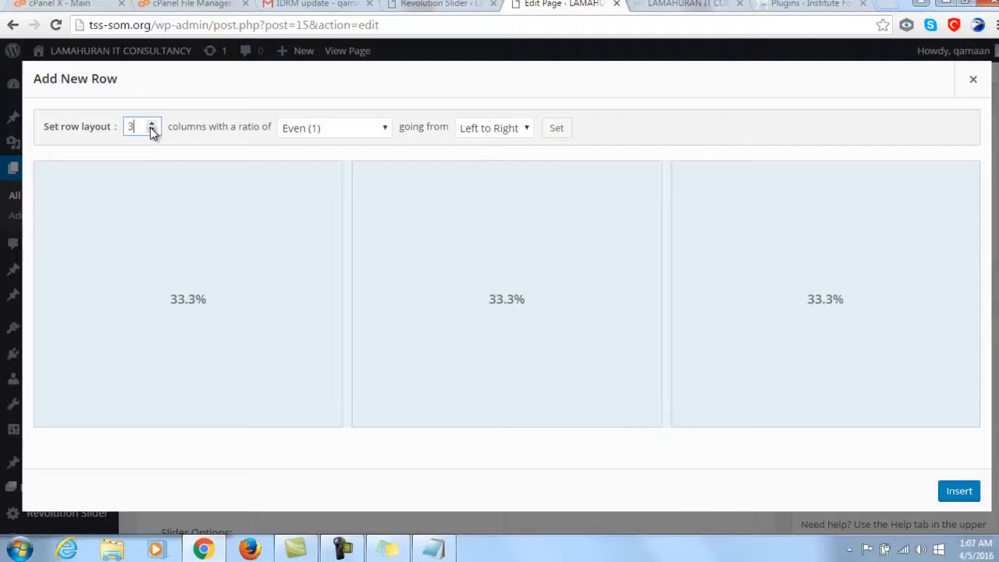
click(946, 494)
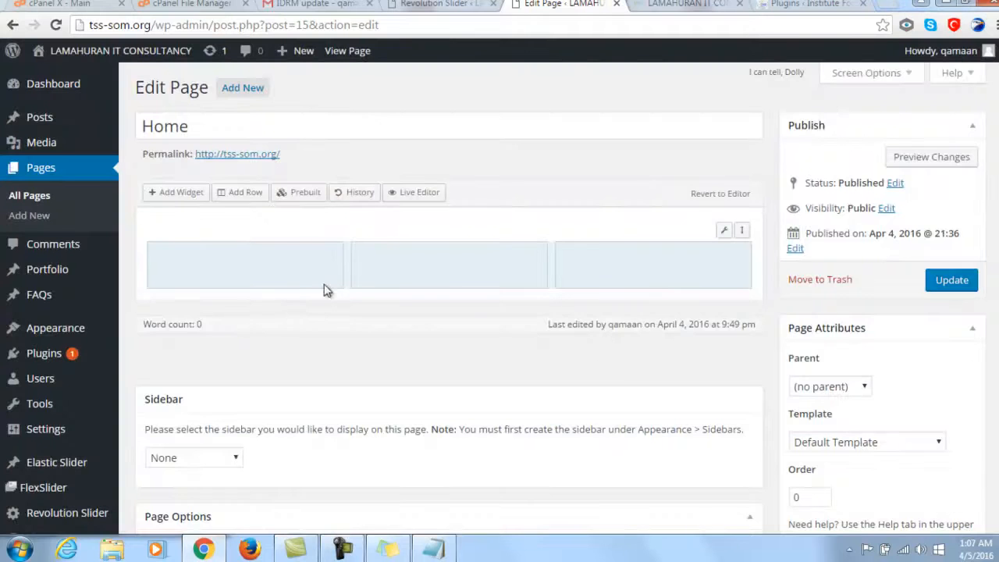
click(175, 195)
scroll(312, 382, down, 3)
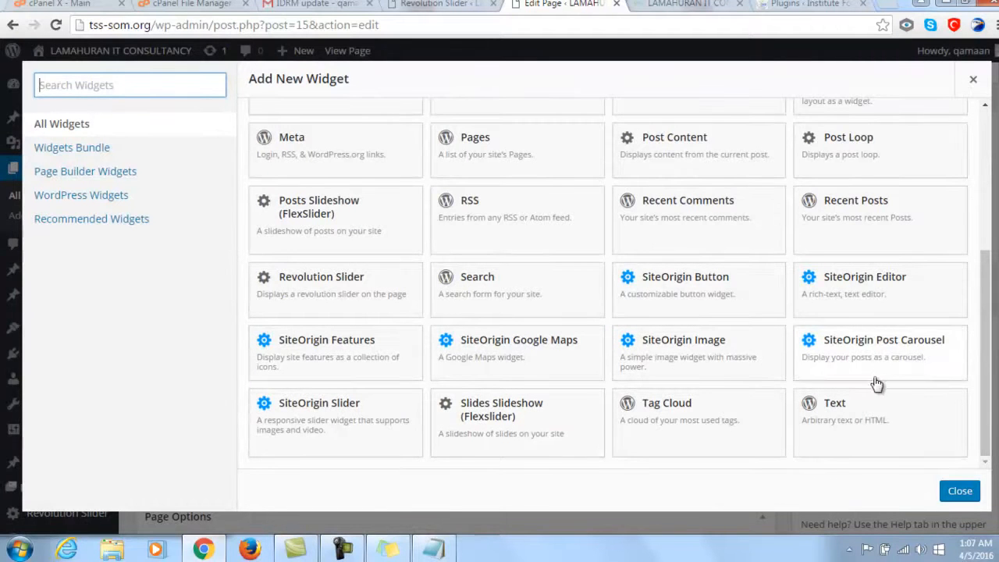
click(876, 287)
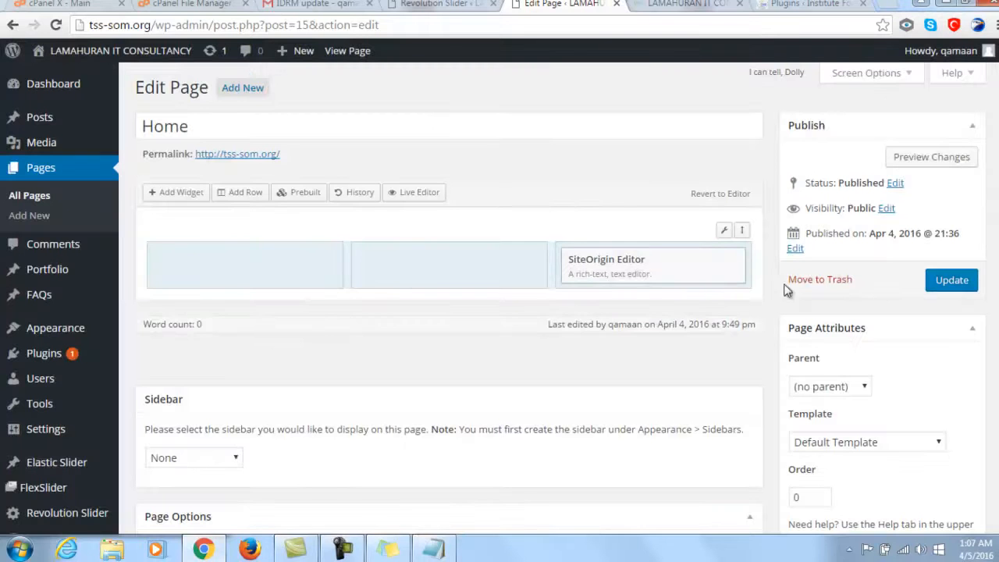
drag(663, 271, 252, 270)
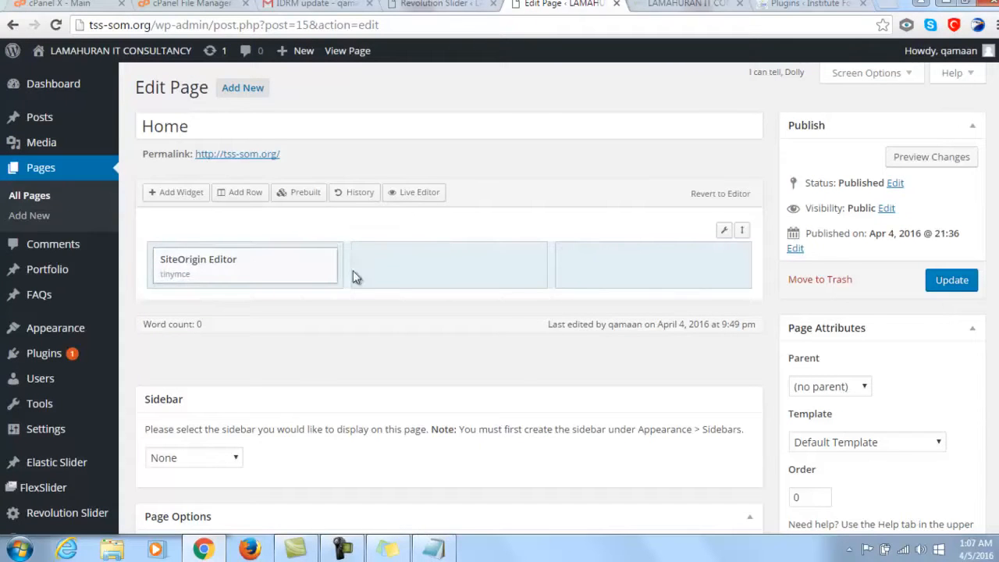
mouse_move(286, 264)
Title the SiteOrigin Editor widget 'Maxaad kala socotaa technologyada?'.
click(247, 260)
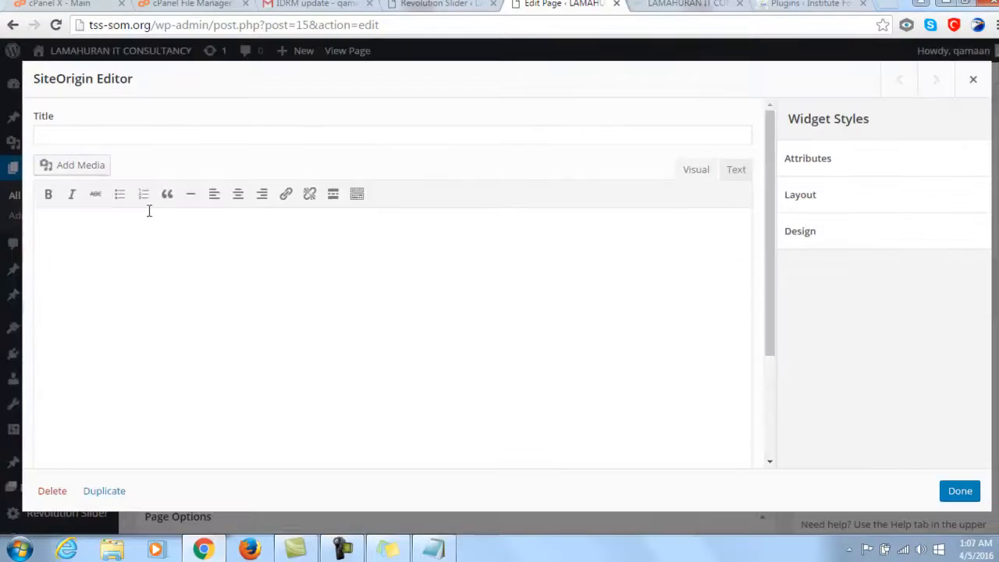
click(127, 141)
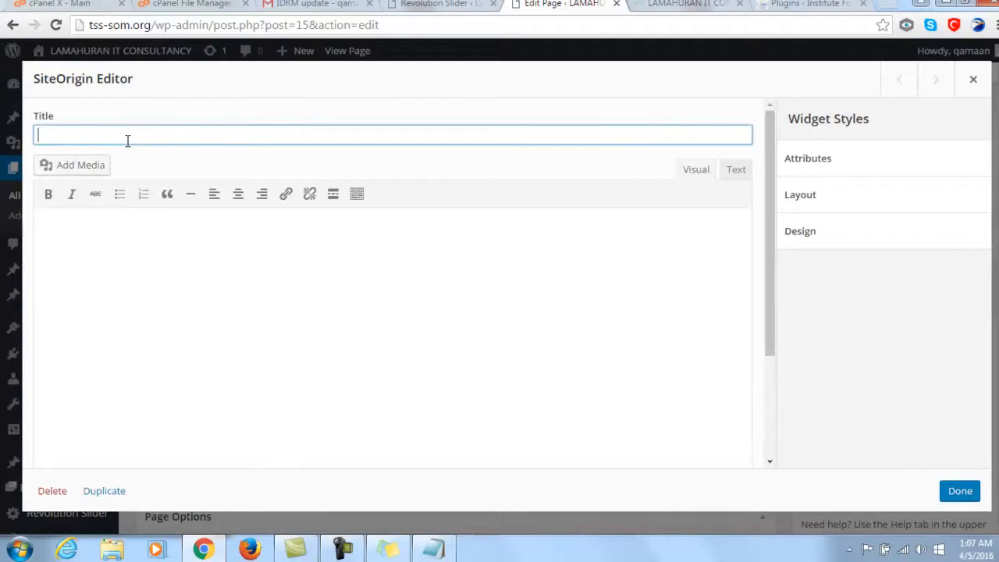
text(Maxaad kala socodtaa)
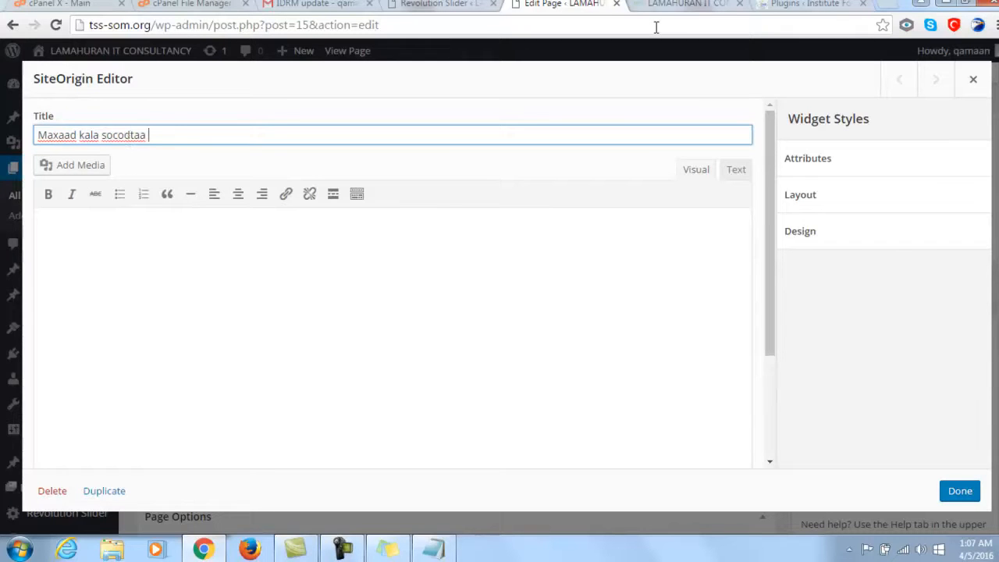
key(BackSpace)
key(BackSpace)
key(BackSpace)
text(t)
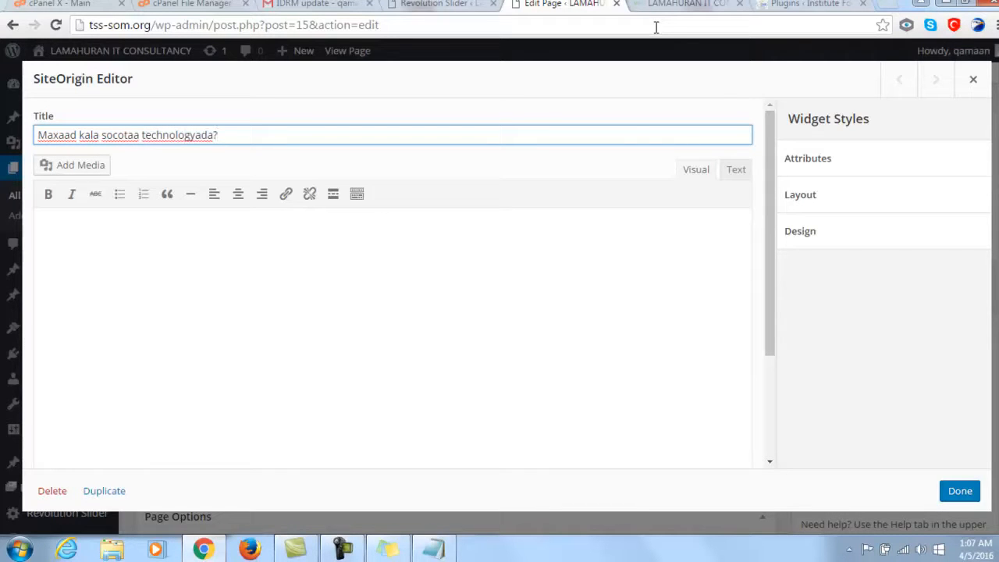
Type the body question and a 'Read More.......' line, then select that line.
click(280, 300)
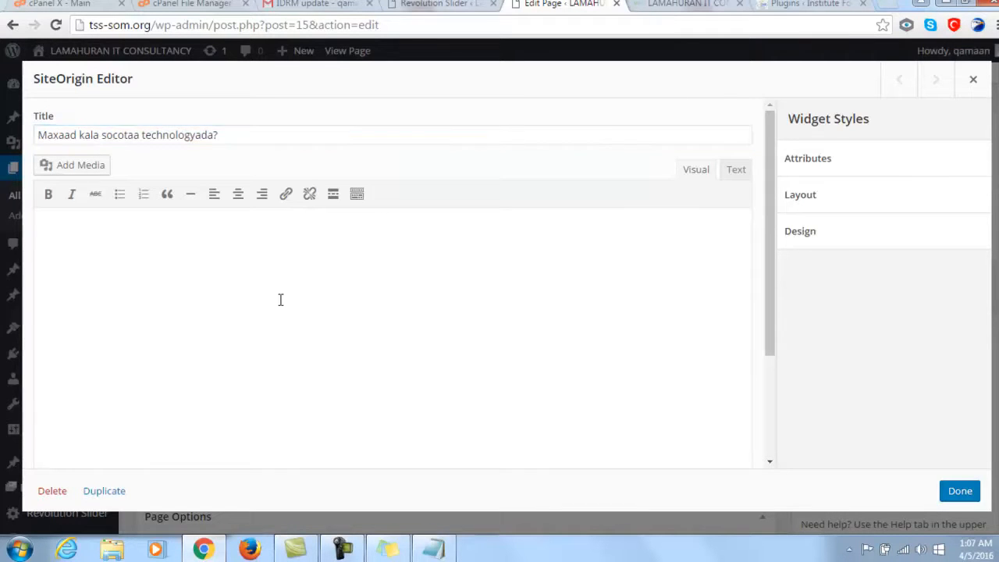
triple_click(245, 131)
click(112, 243)
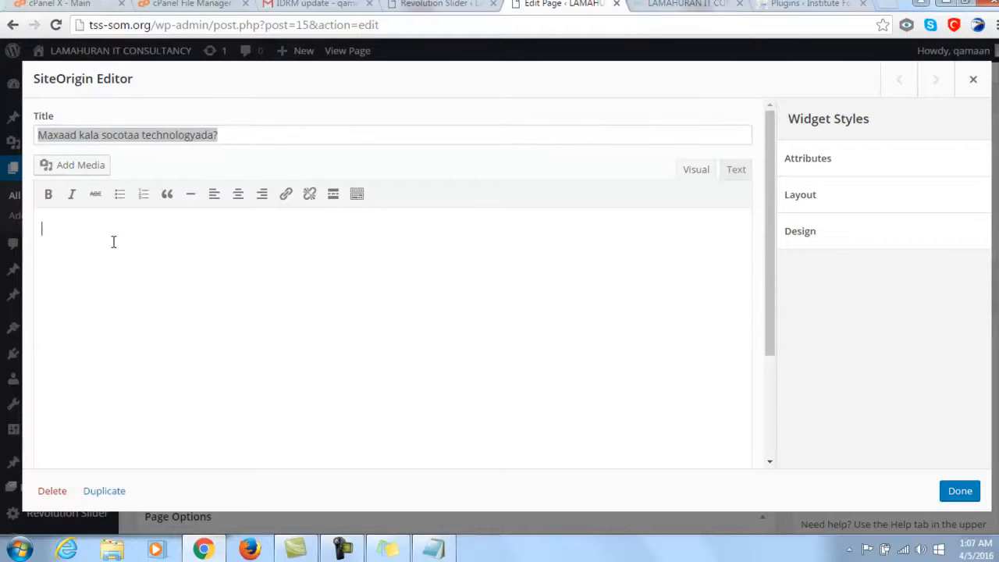
text(waxaan rabaa inaan ka wa)
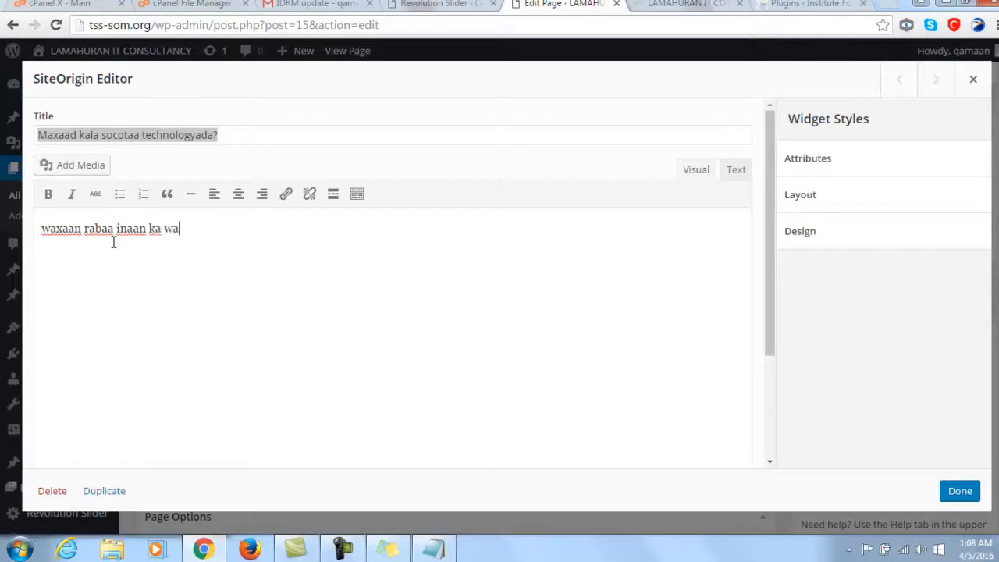
text(ydiino LAM)
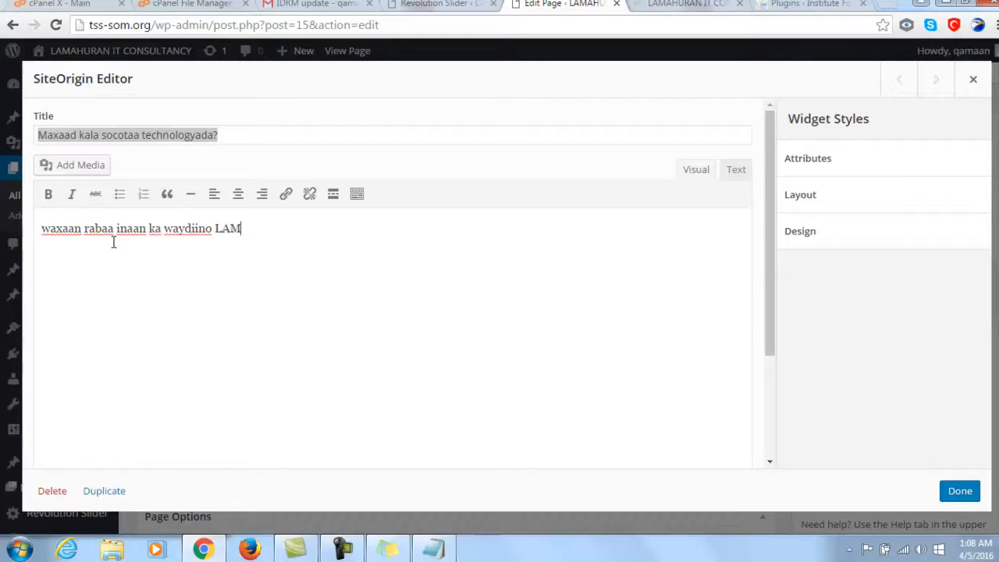
text(AHURAN IT CON?)
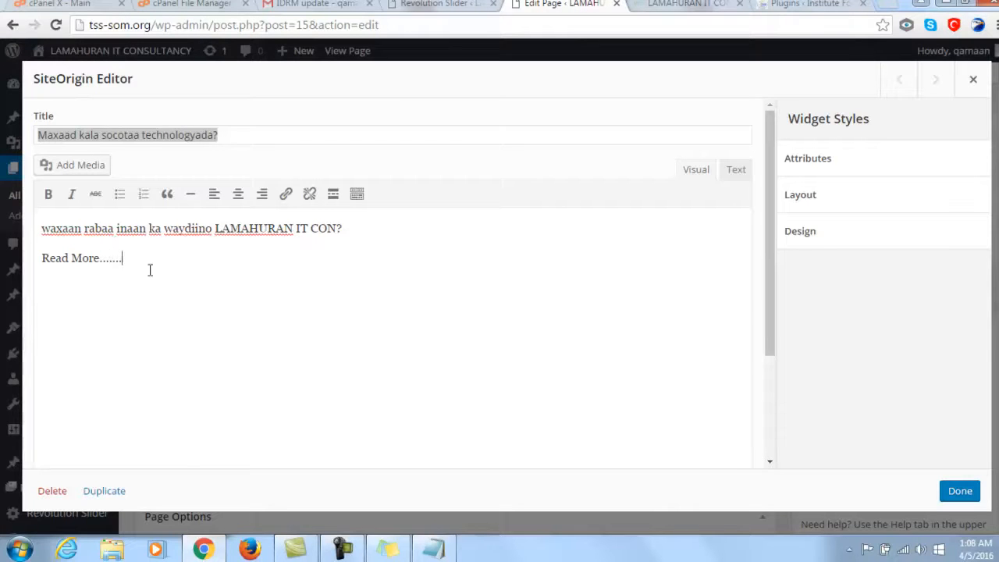
drag(130, 263, 45, 263)
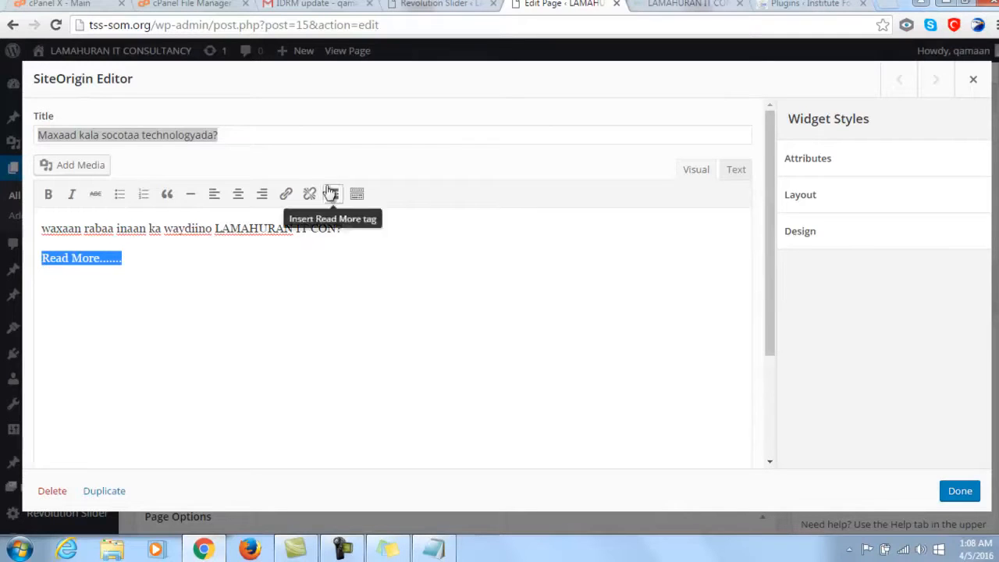
click(286, 194)
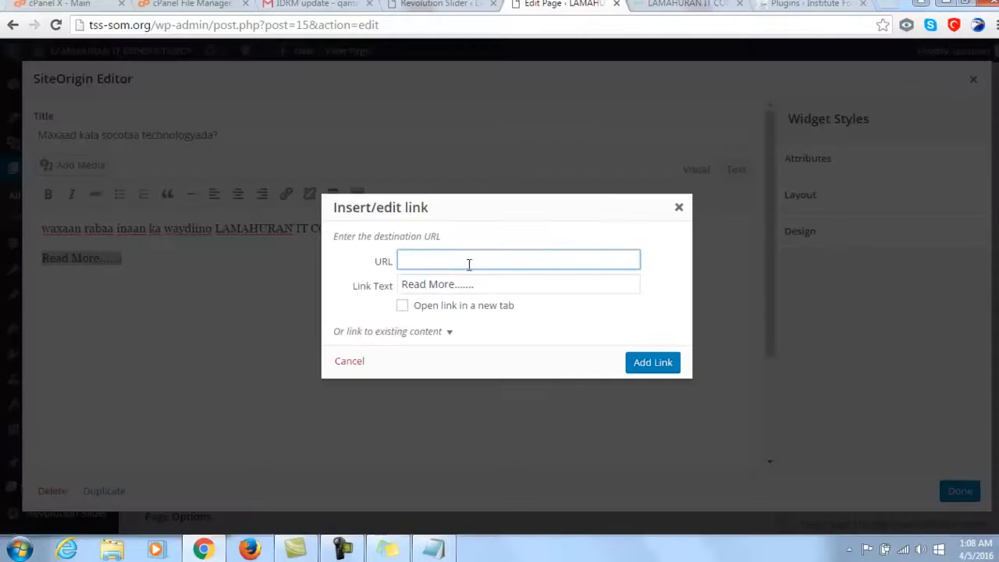
click(679, 3)
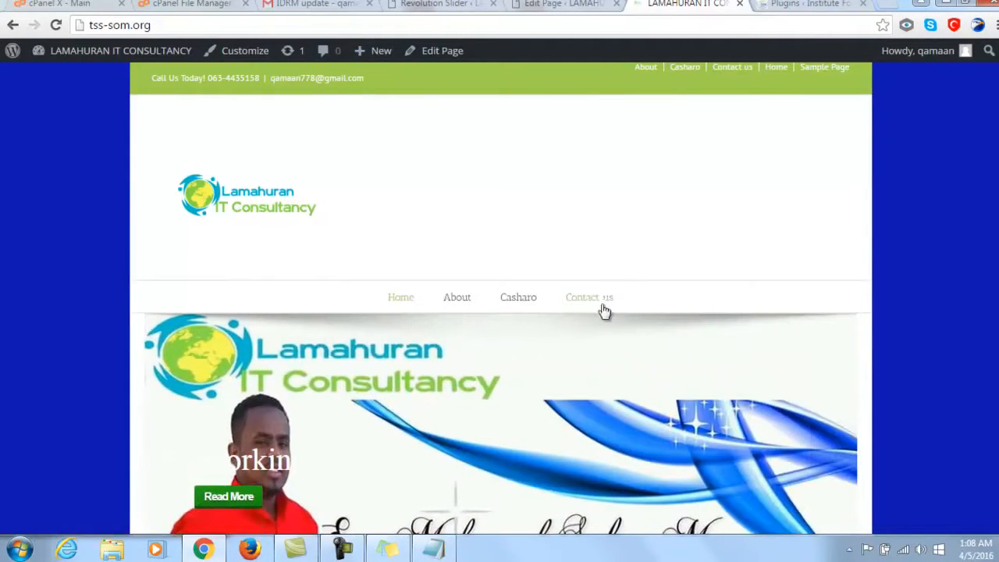
click(453, 303)
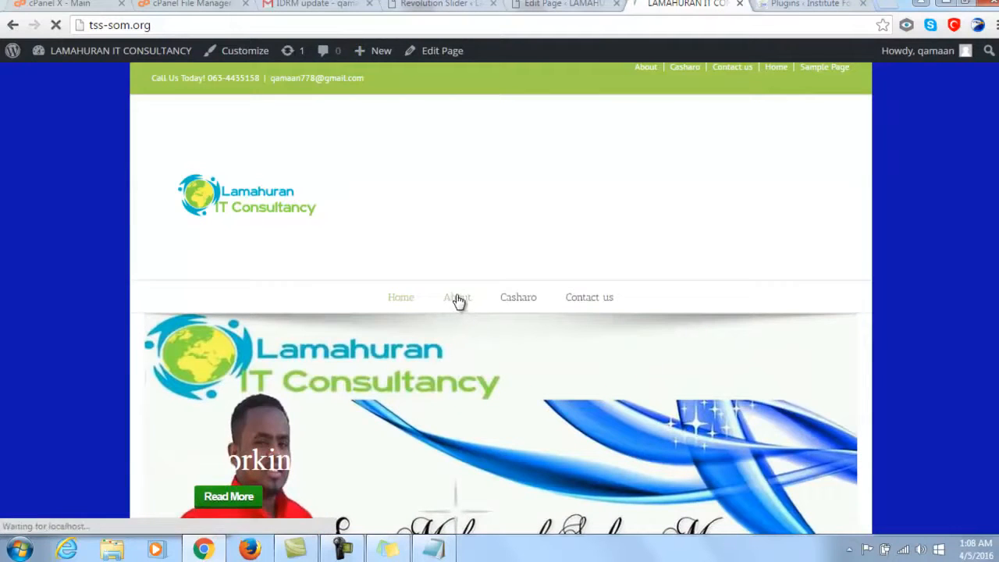
click(200, 25)
key(ctrl+c)
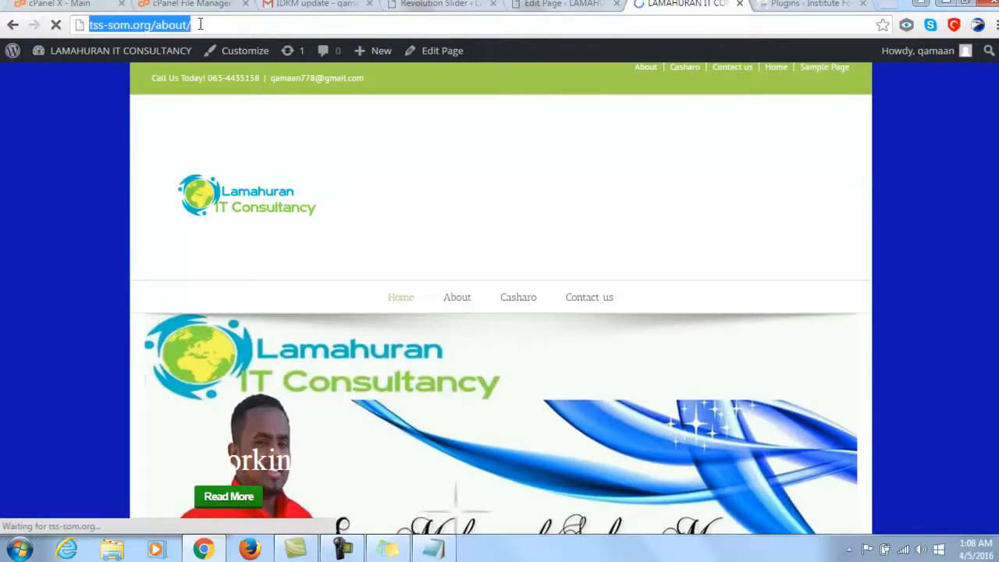
click(558, 3)
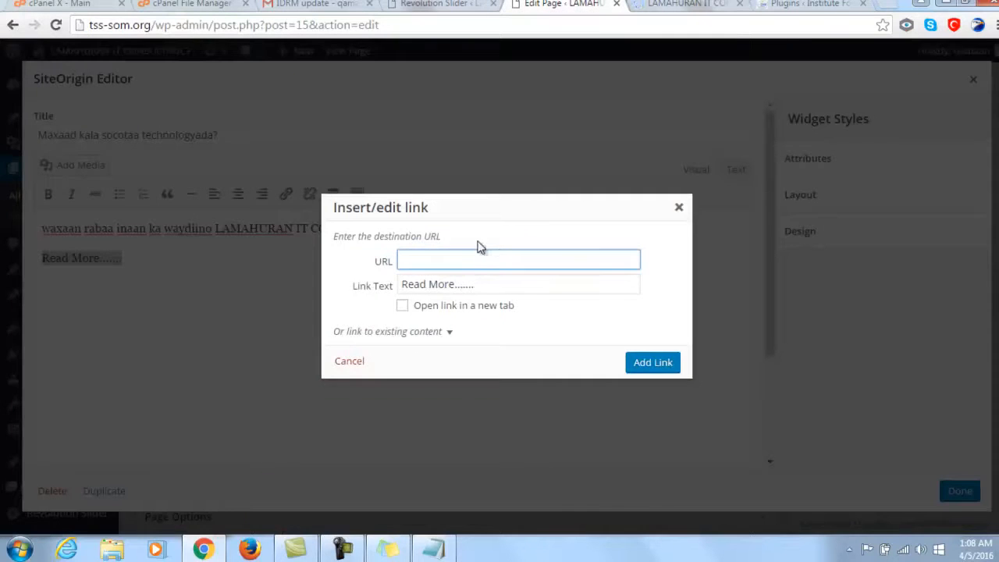
key(ctrl+v)
click(402, 306)
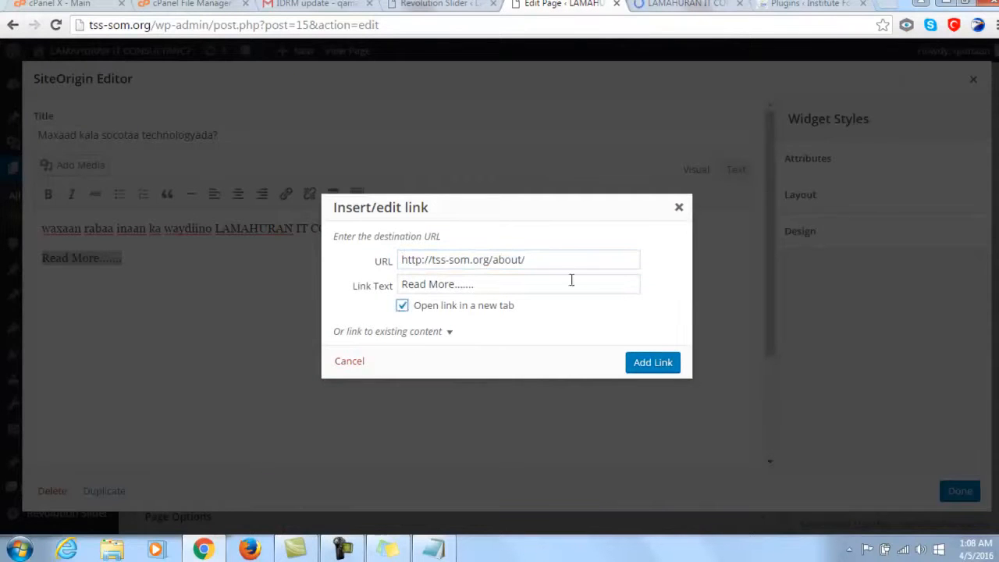
click(640, 364)
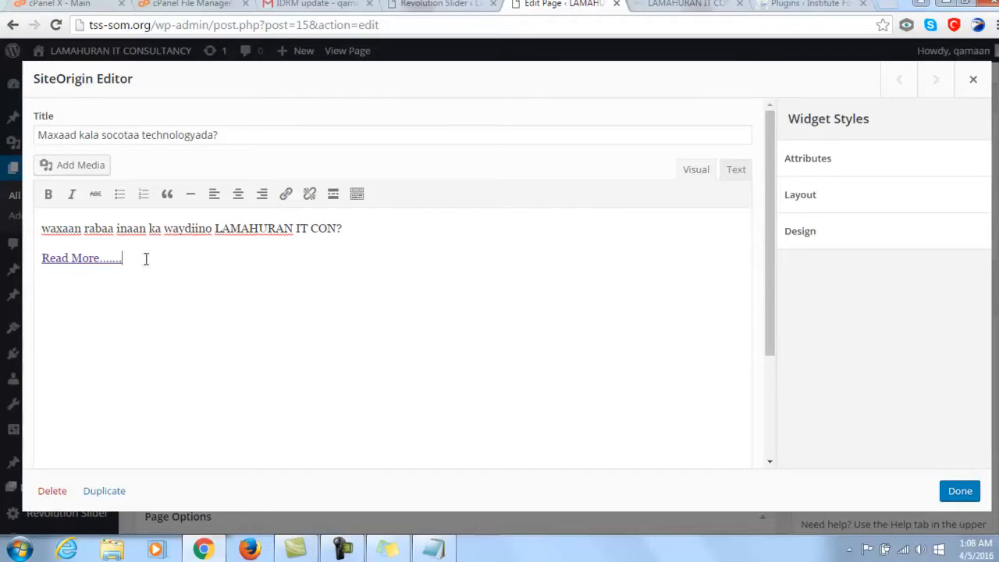
Insert the third business-card image on a new line above the widget text.
click(40, 230)
key(Return)
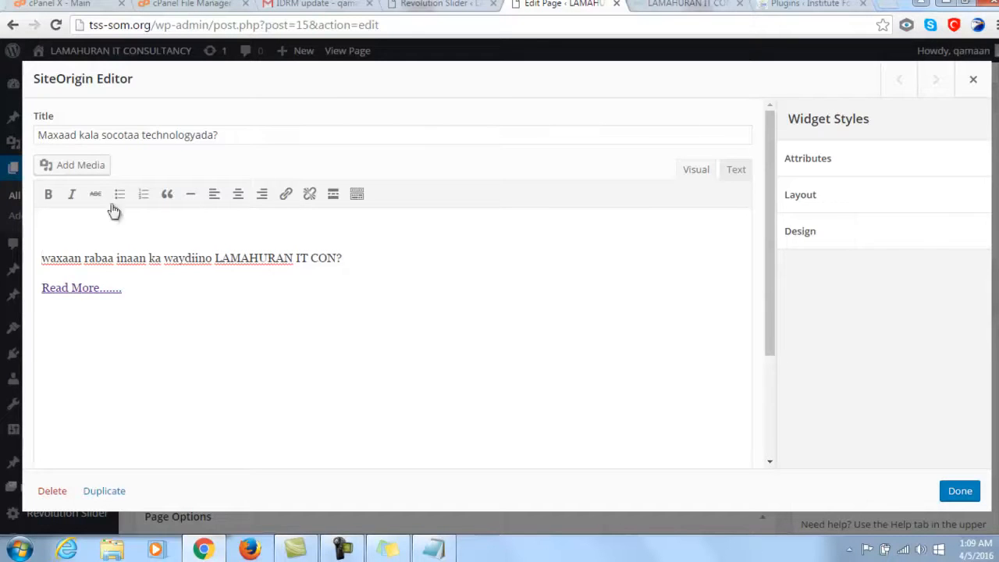
click(72, 167)
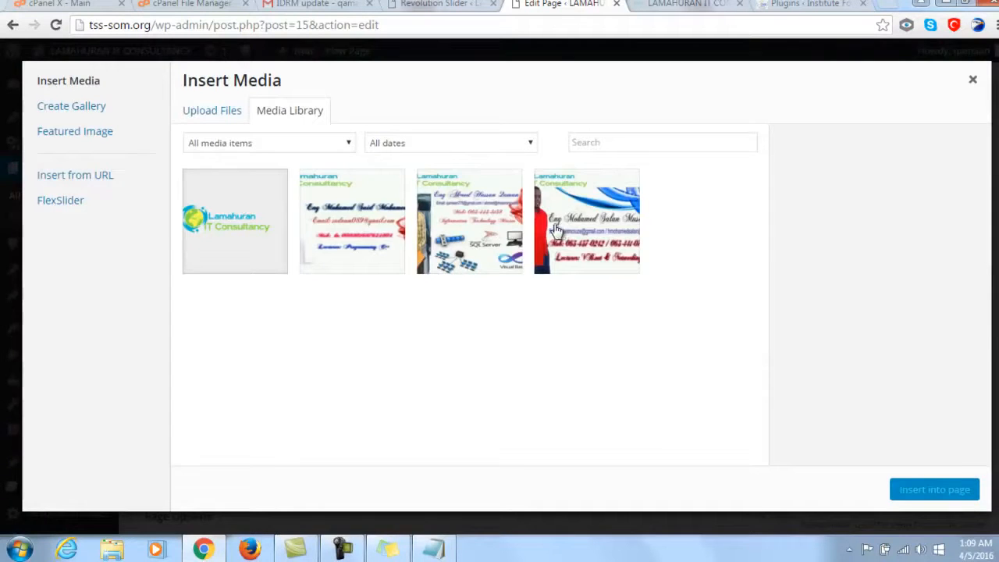
click(467, 233)
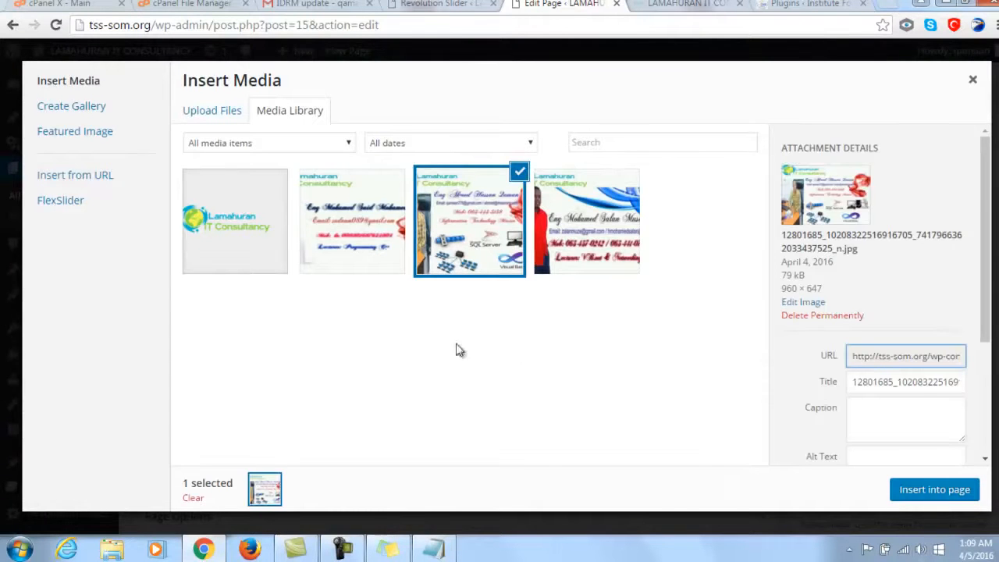
click(931, 497)
Shrink the image to about 197x134 and close the widget editor with Done.
click(213, 316)
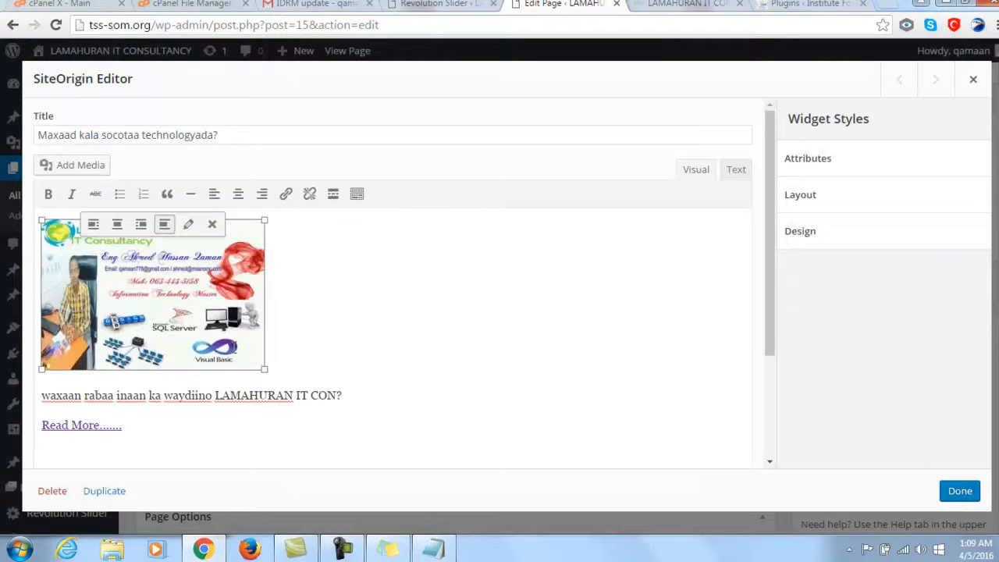
drag(262, 370, 194, 324)
click(270, 275)
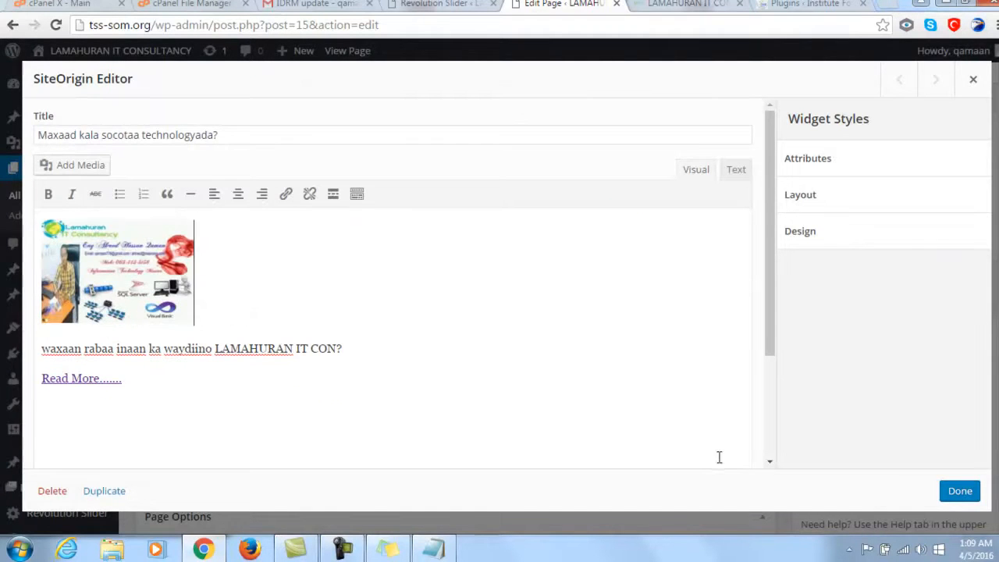
click(960, 491)
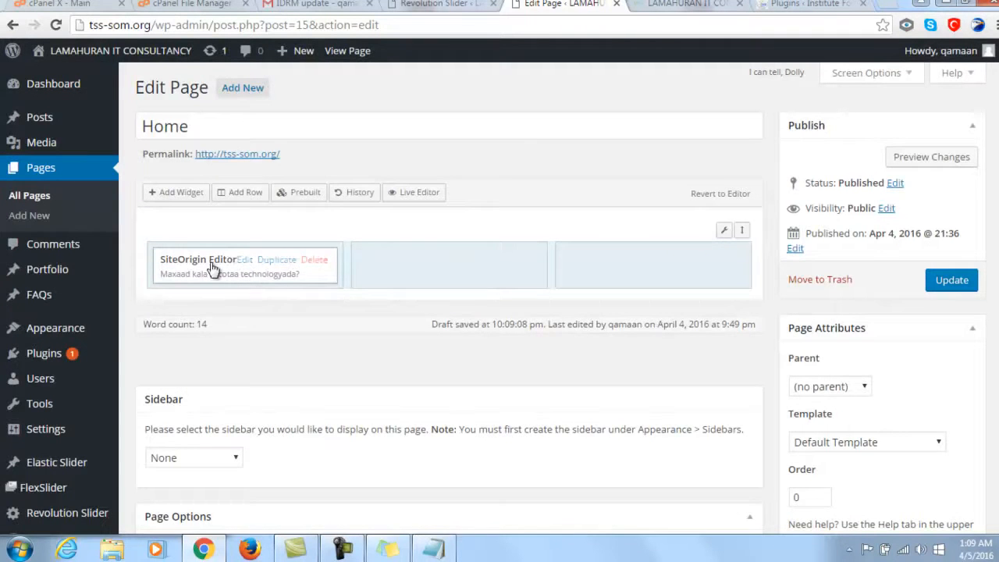
Duplicate the text widget twice, placing the copies in the second and third columns.
click(280, 261)
drag(199, 309, 411, 268)
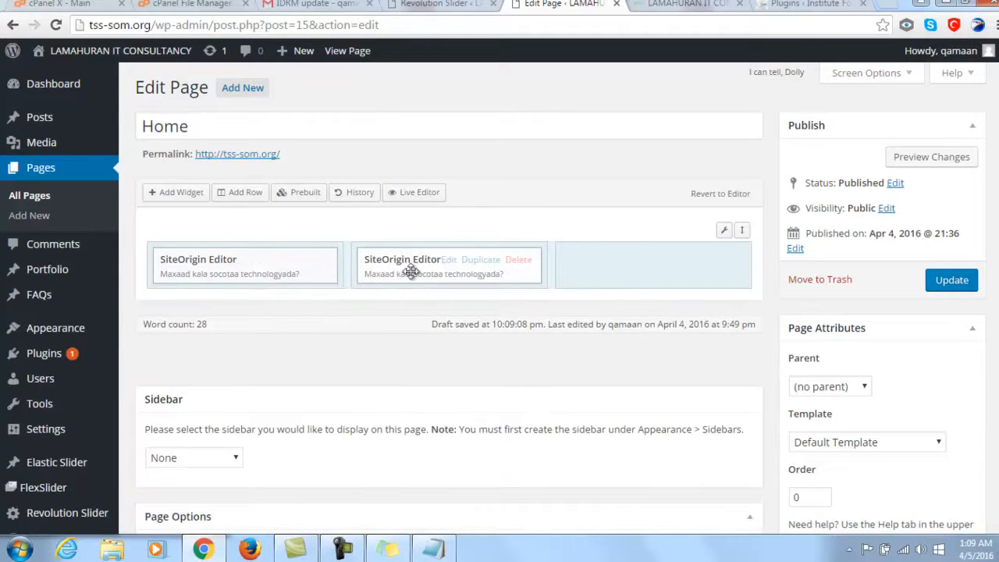
click(481, 260)
drag(414, 304, 628, 264)
Replace the middle widget's image with the fourth business-card image and shrink it.
click(451, 261)
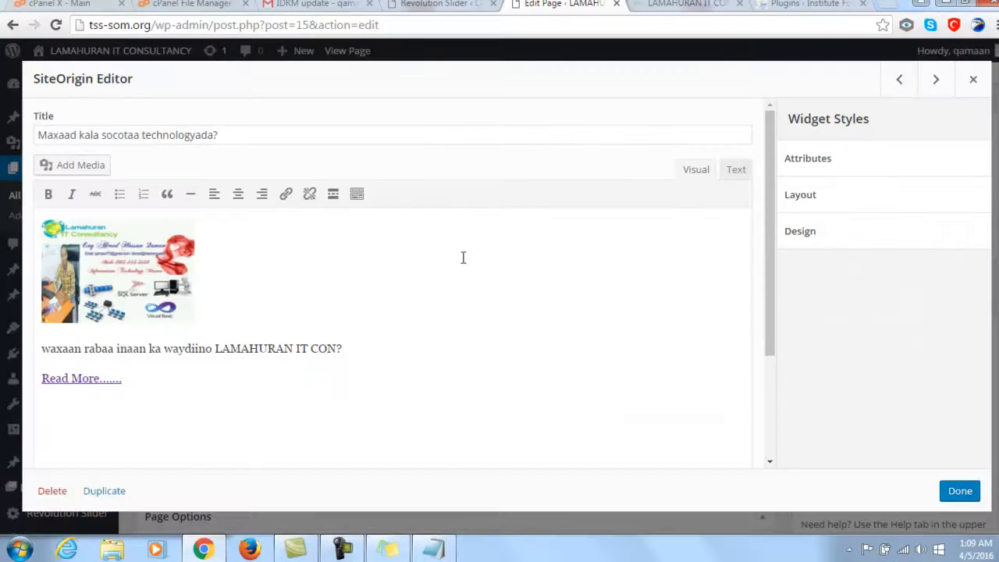
click(99, 262)
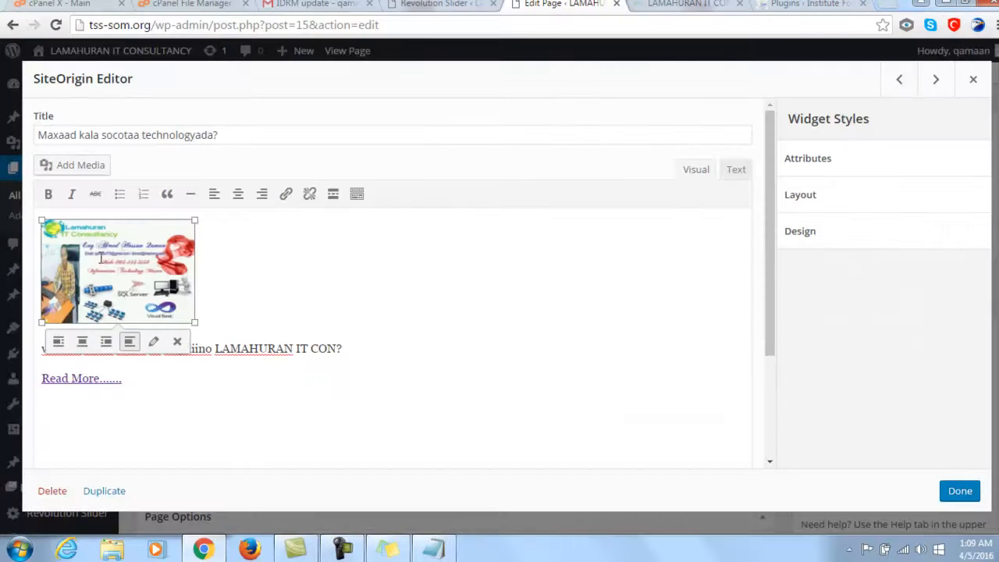
click(177, 341)
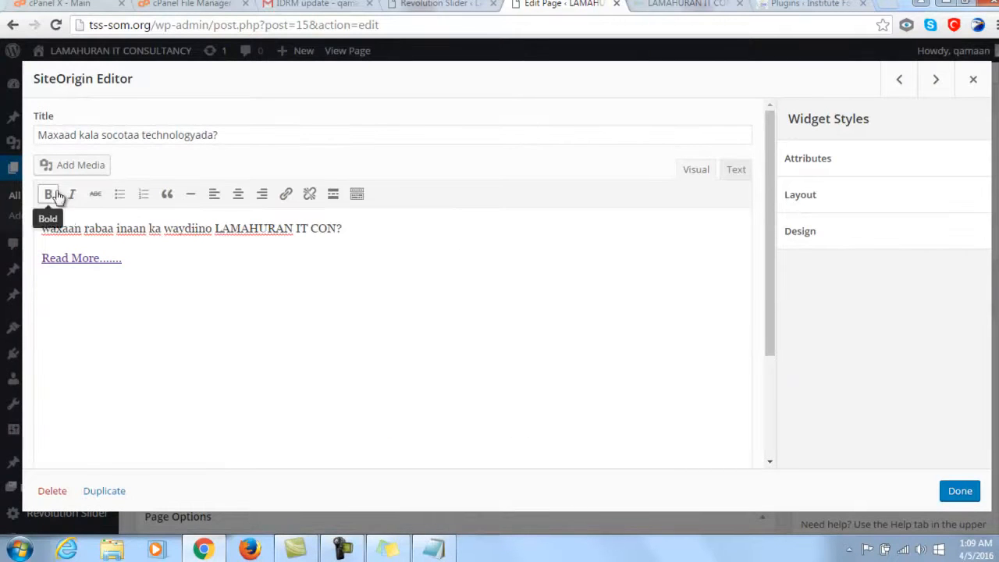
click(77, 166)
click(553, 219)
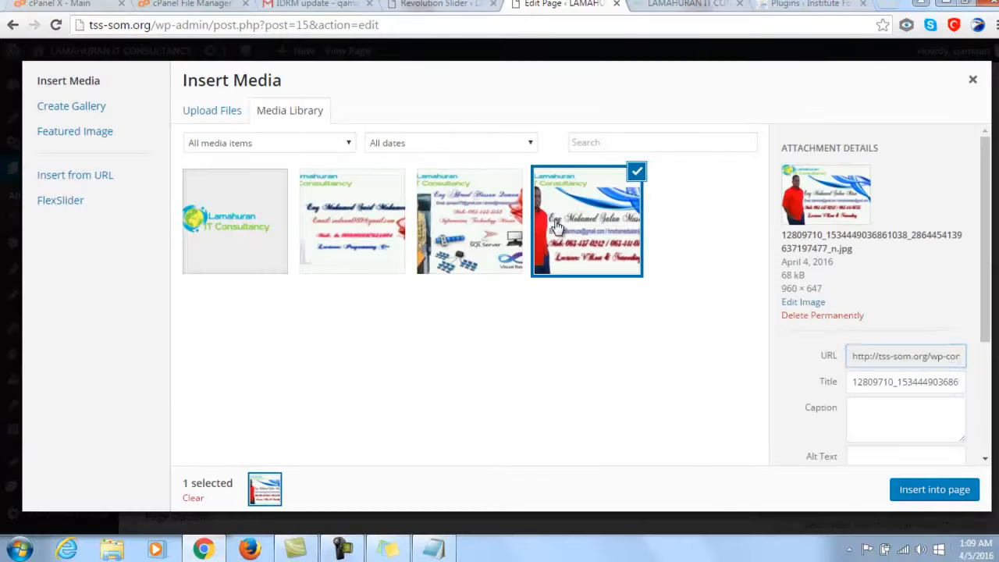
click(918, 494)
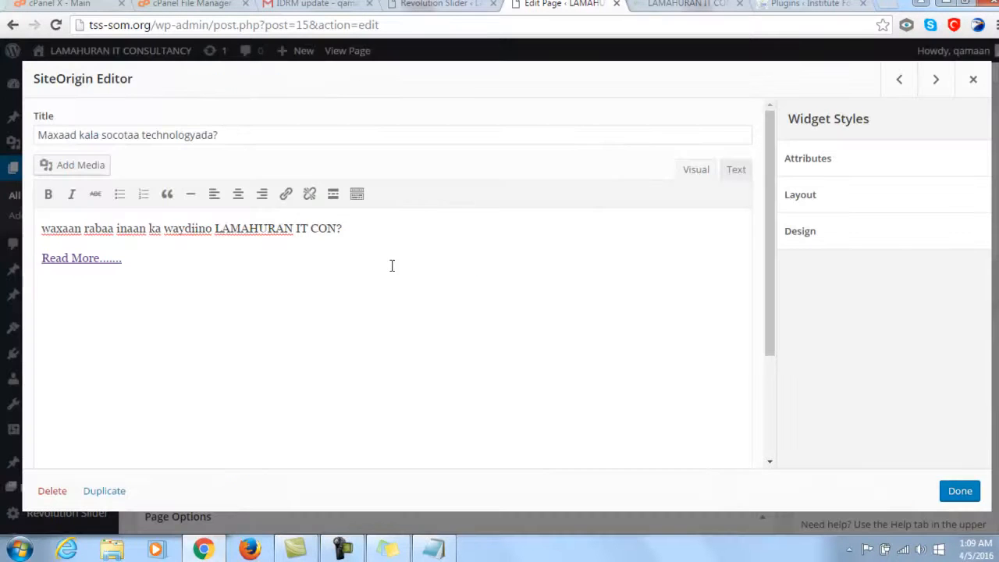
click(217, 347)
drag(263, 371, 224, 329)
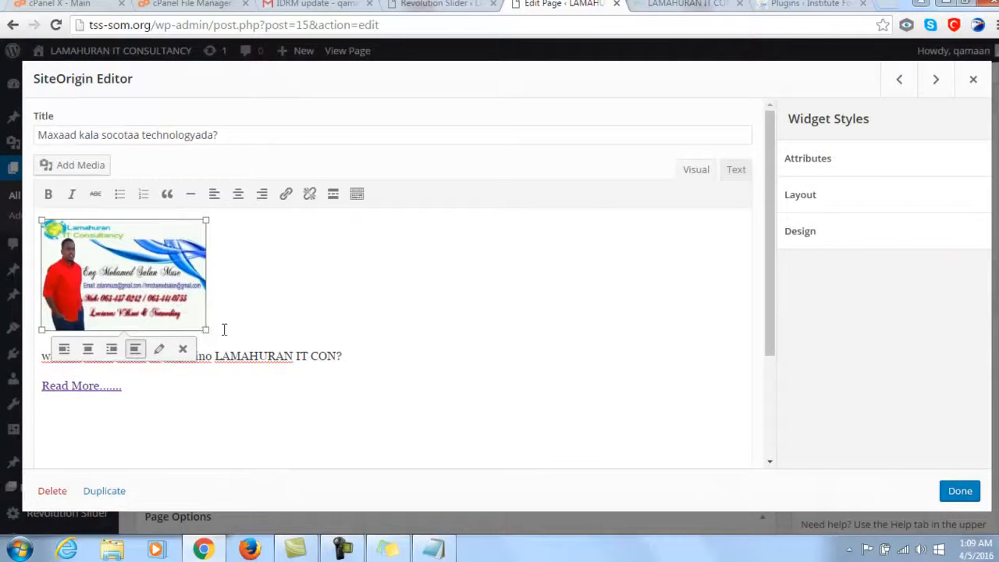
click(958, 492)
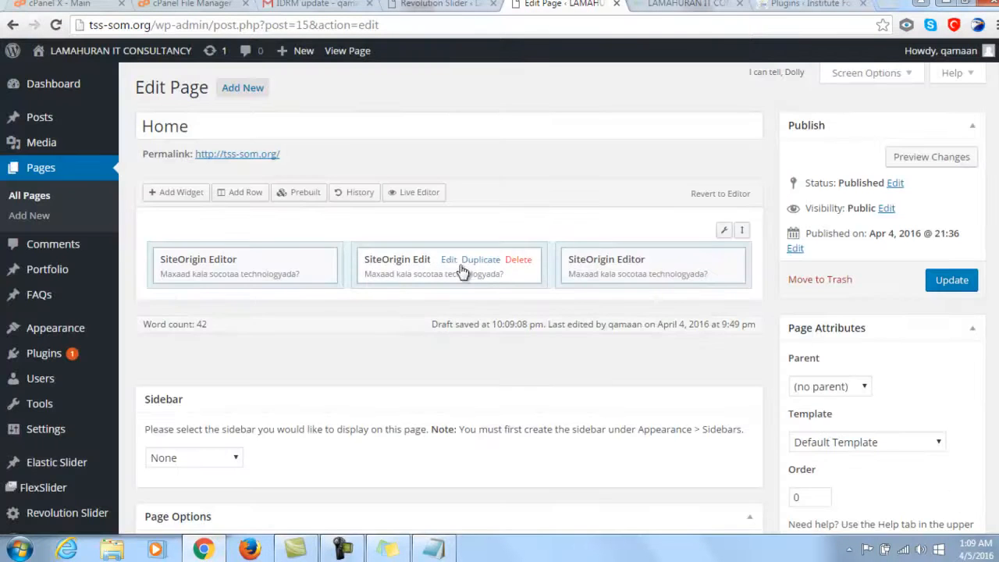
Retitle the middle widget NETWORKING.
click(453, 260)
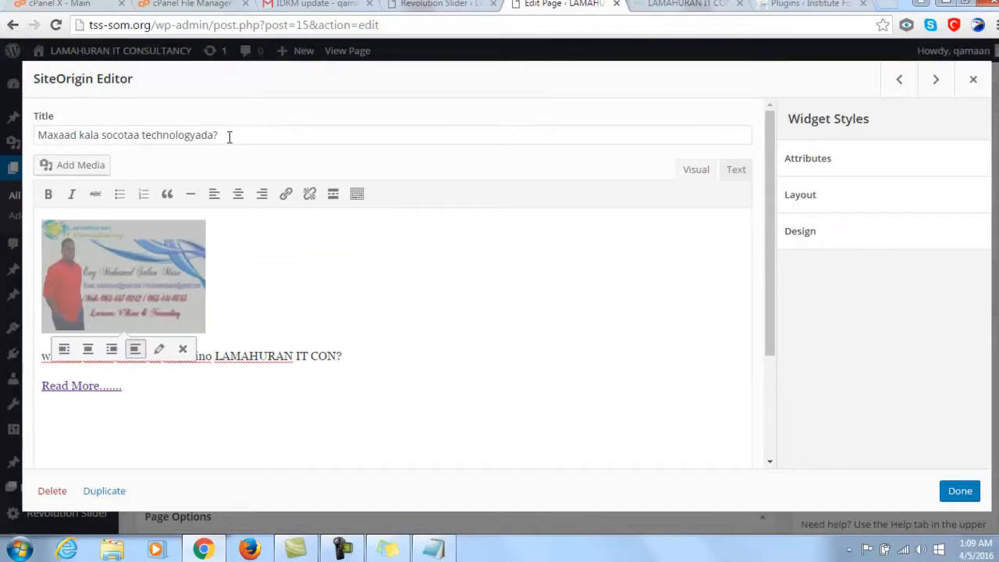
drag(229, 137, 1, 129)
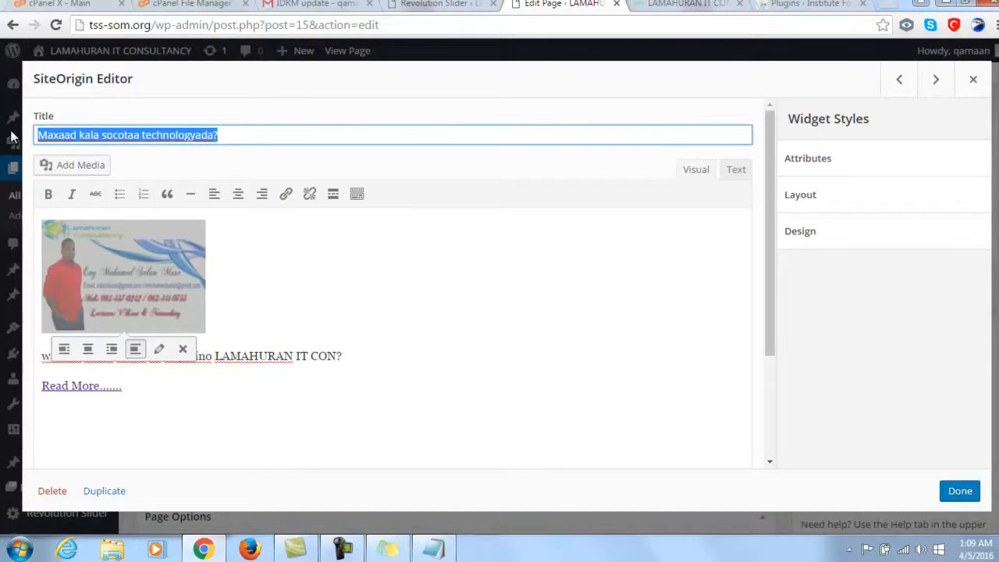
text(NETWORKING)
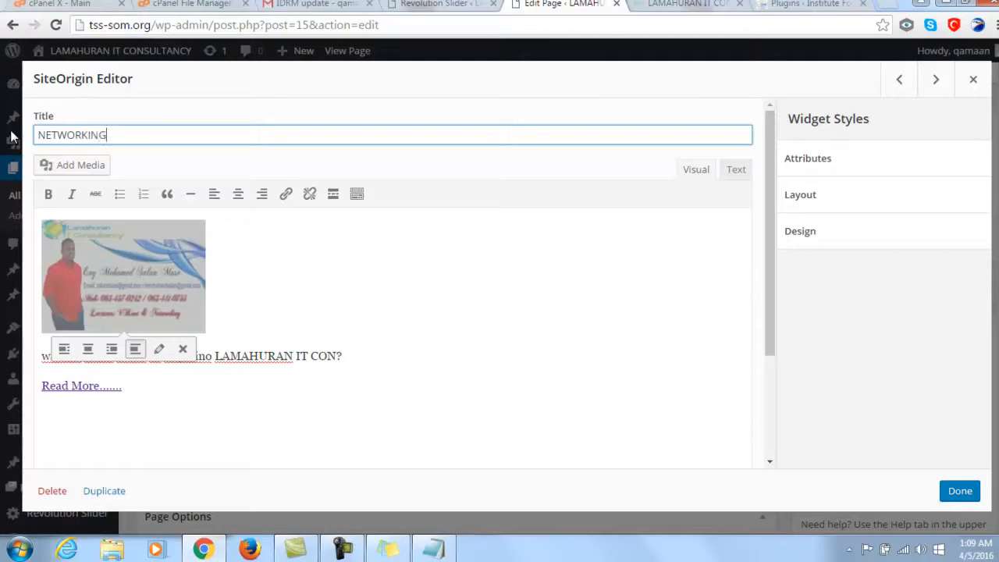
click(943, 490)
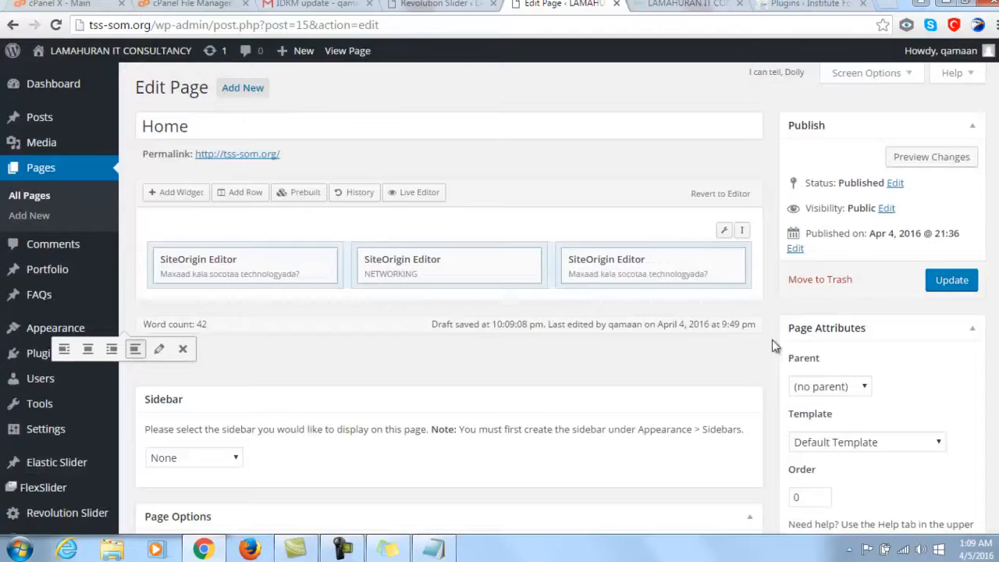
Replace the third widget's image with the second business-card image, shrunk to thumbnail size.
click(653, 261)
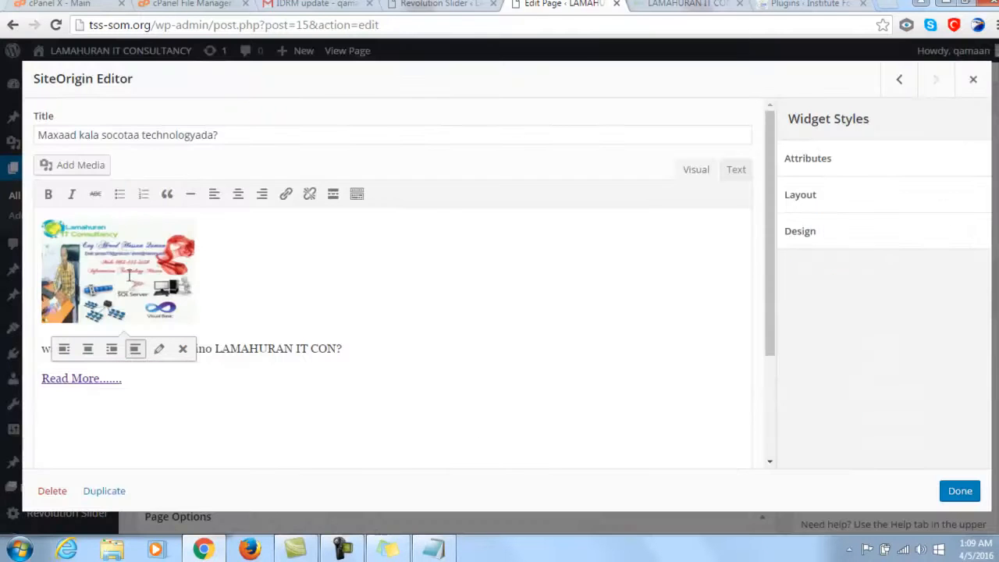
click(183, 348)
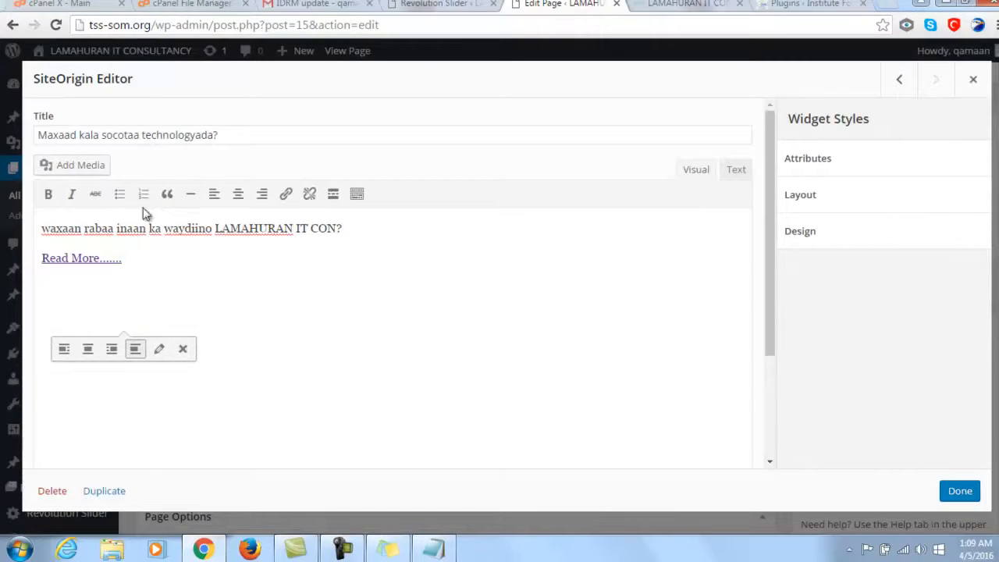
click(68, 166)
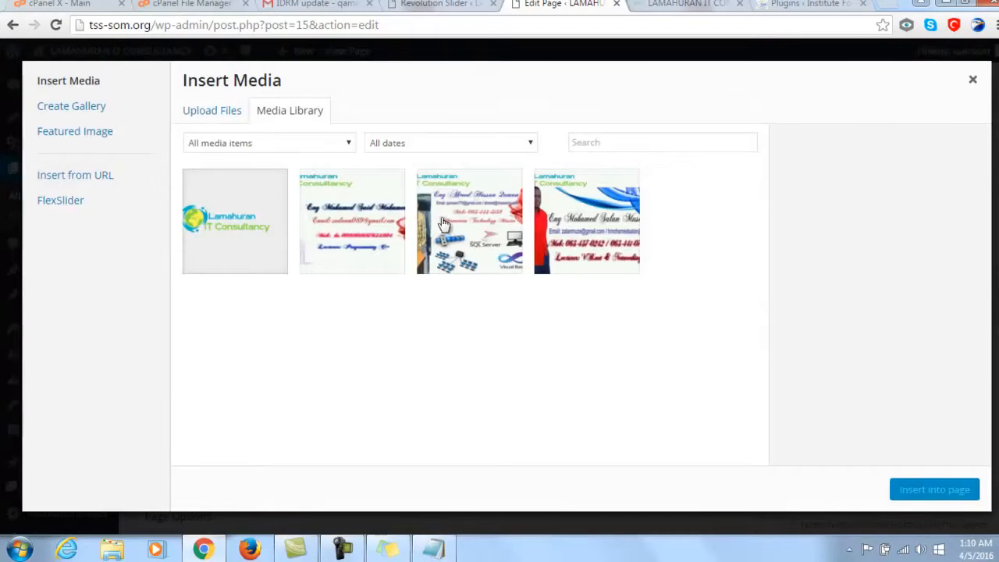
click(305, 226)
click(936, 490)
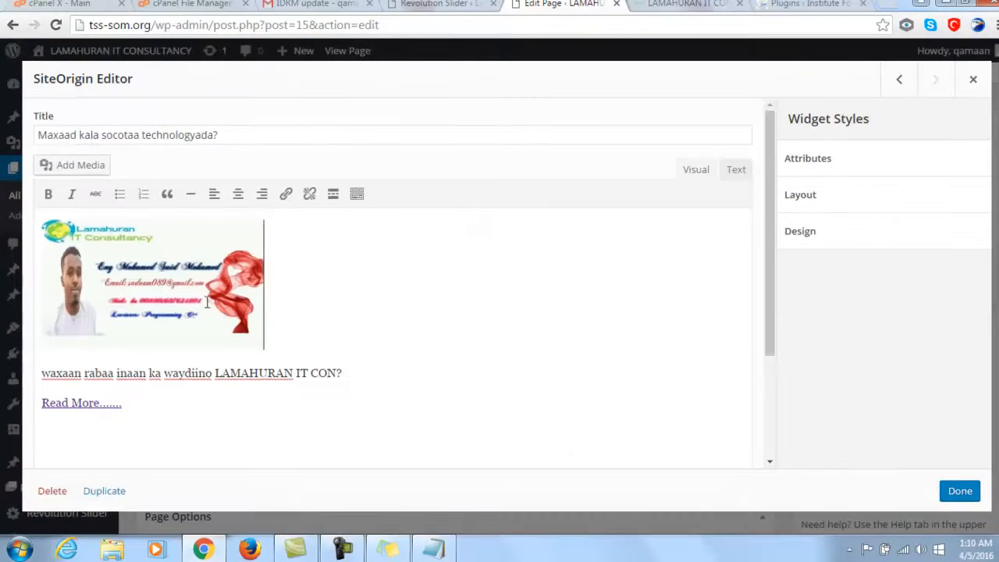
click(254, 327)
drag(264, 346, 196, 308)
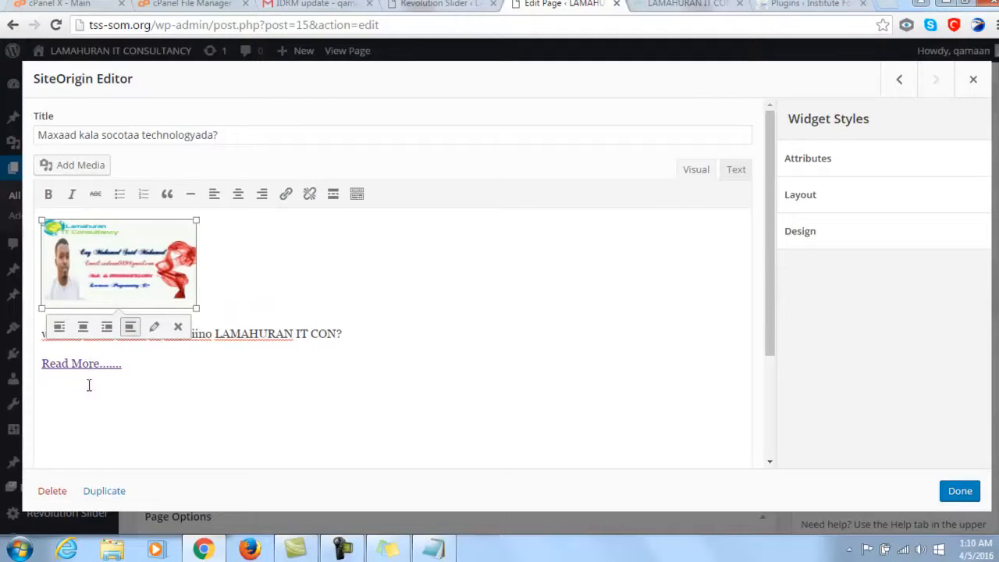
click(83, 365)
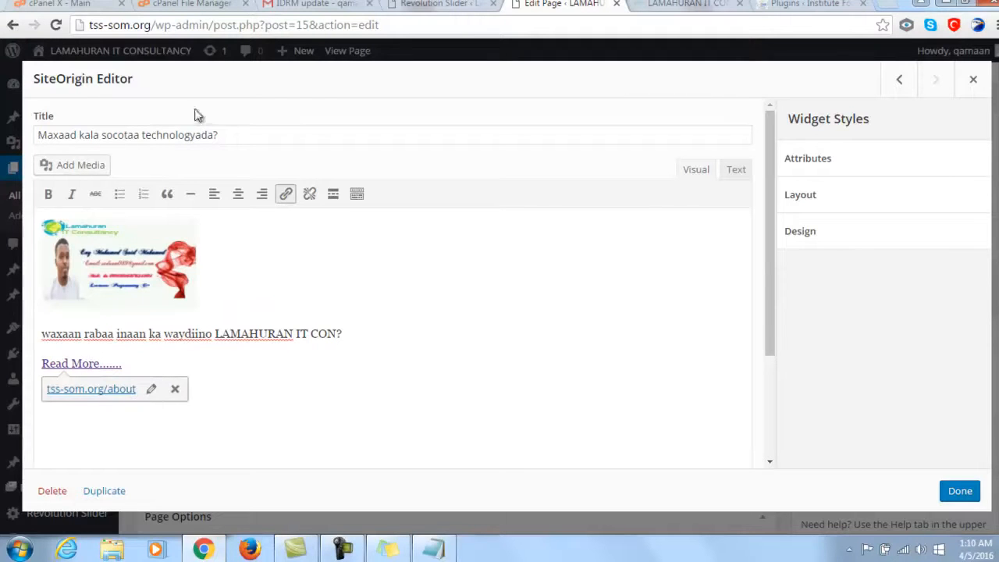
Retitle the third widget PROGRAMMING C++.
drag(223, 131, 5, 125)
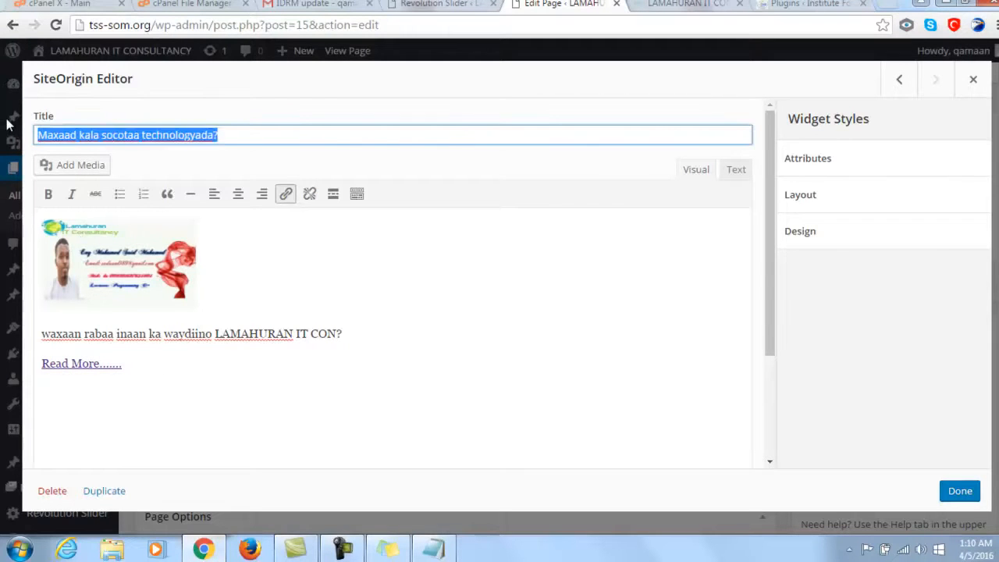
text(LAMAHUR)
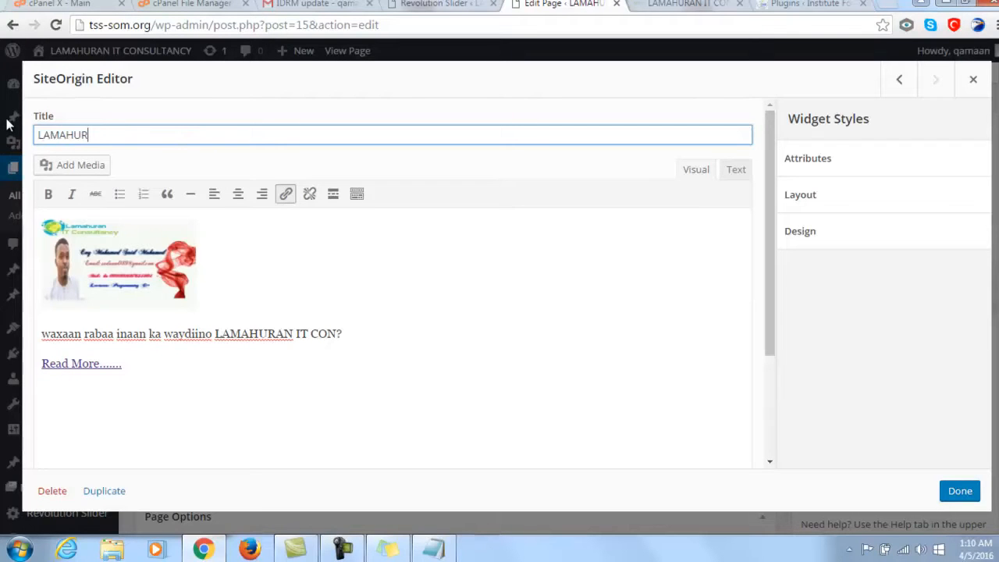
key(BackSpace)
key(BackSpace)
key(BackSpace)
key(BackSpace)
key(BackSpace)
key(BackSpace)
key(BackSpace)
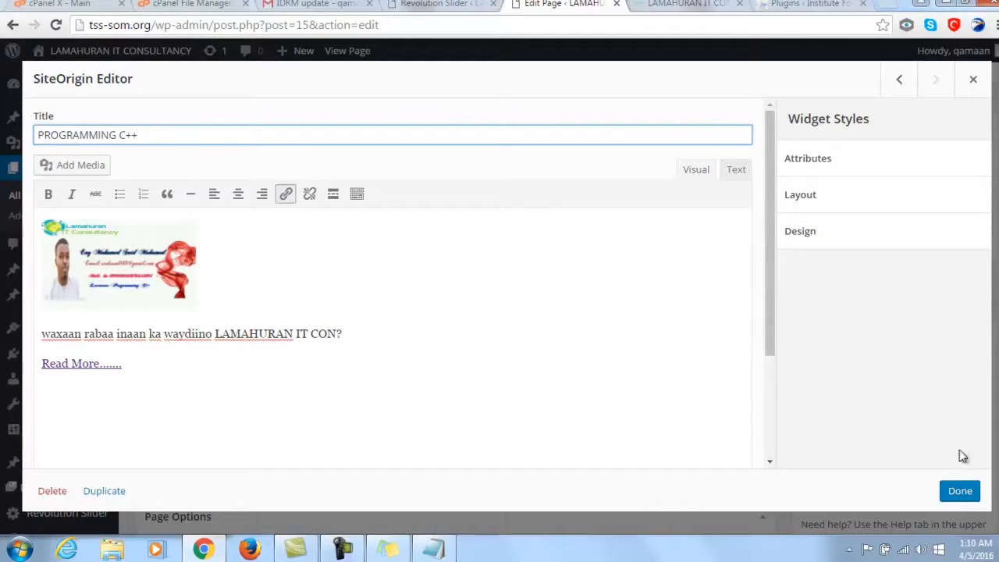
click(962, 497)
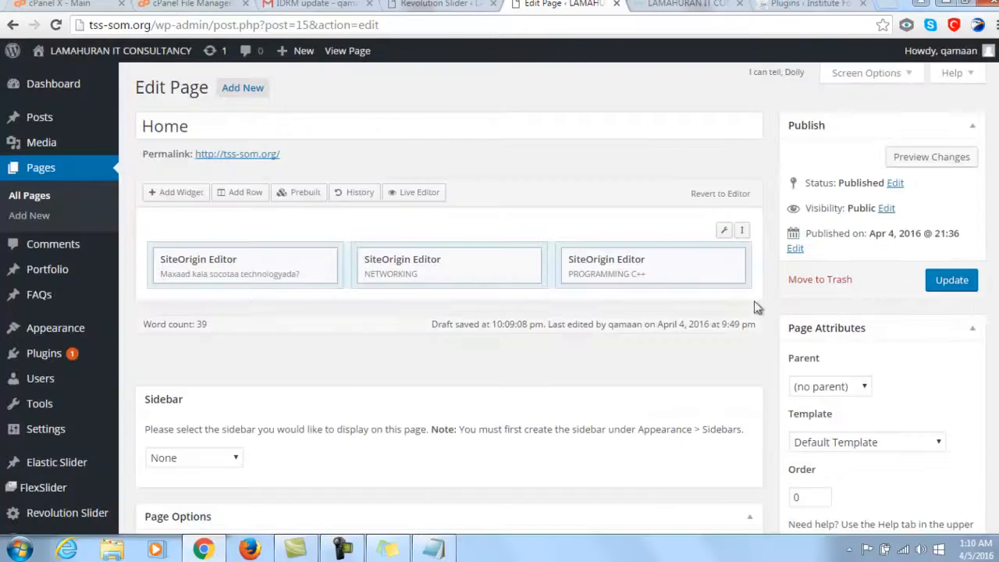
Update the Home page, then scroll the live tss-som.org Home page's three widget columns.
click(959, 283)
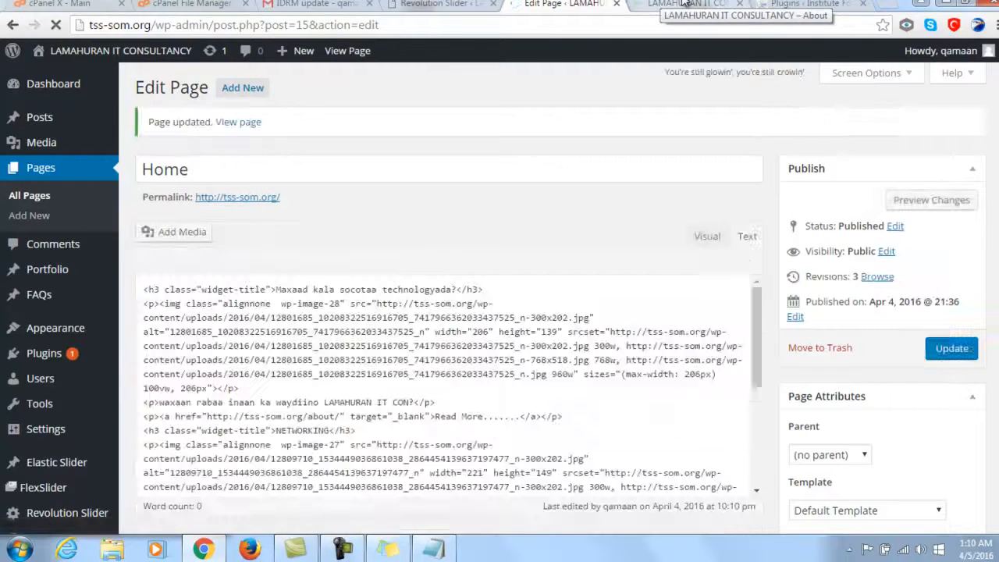
click(681, 3)
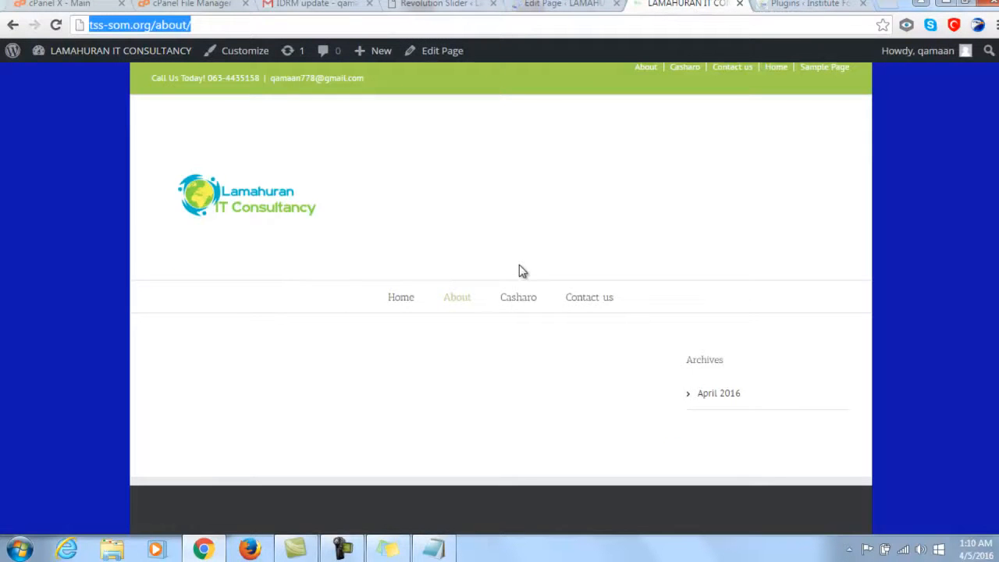
click(243, 209)
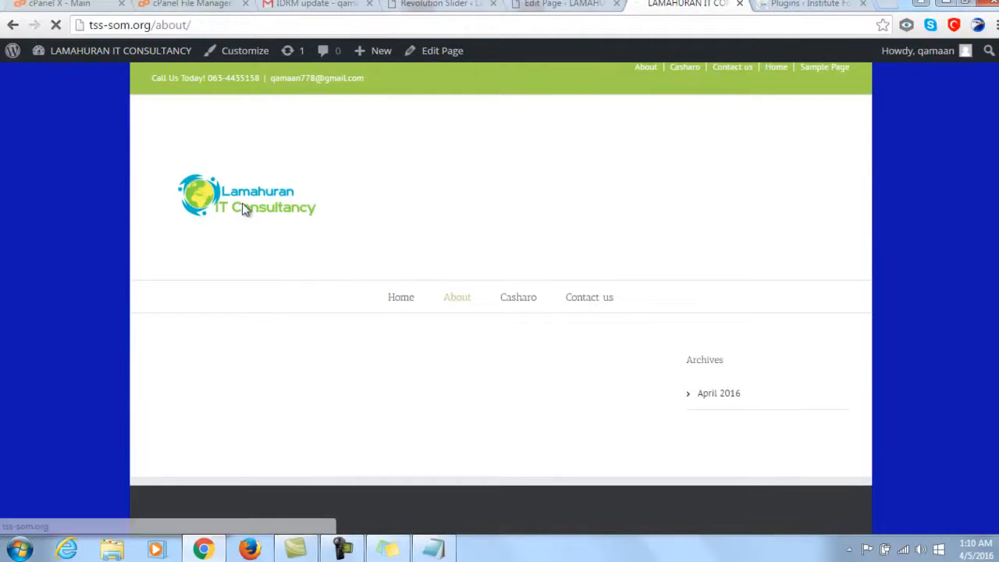
click(402, 299)
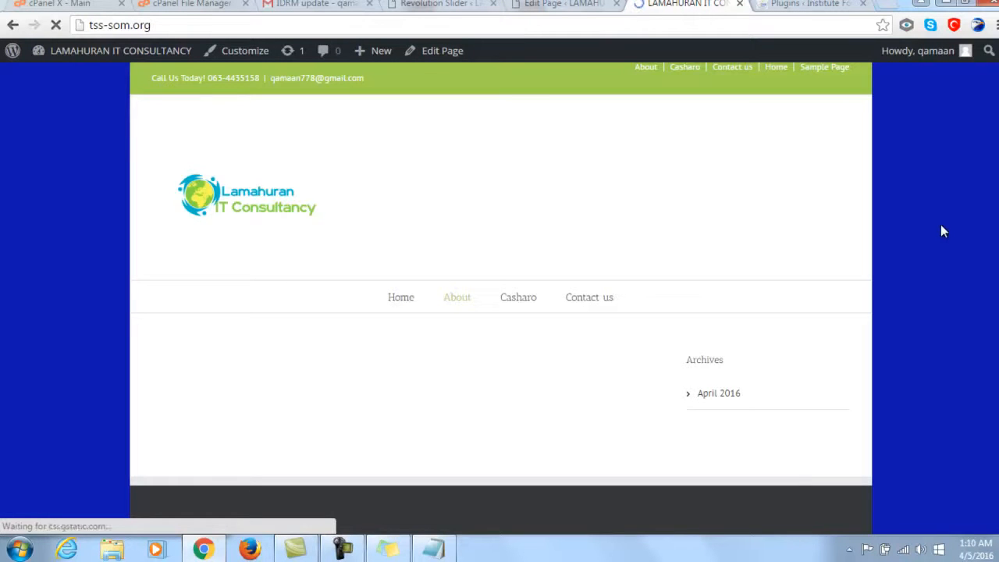
scroll(431, 312, down, 5)
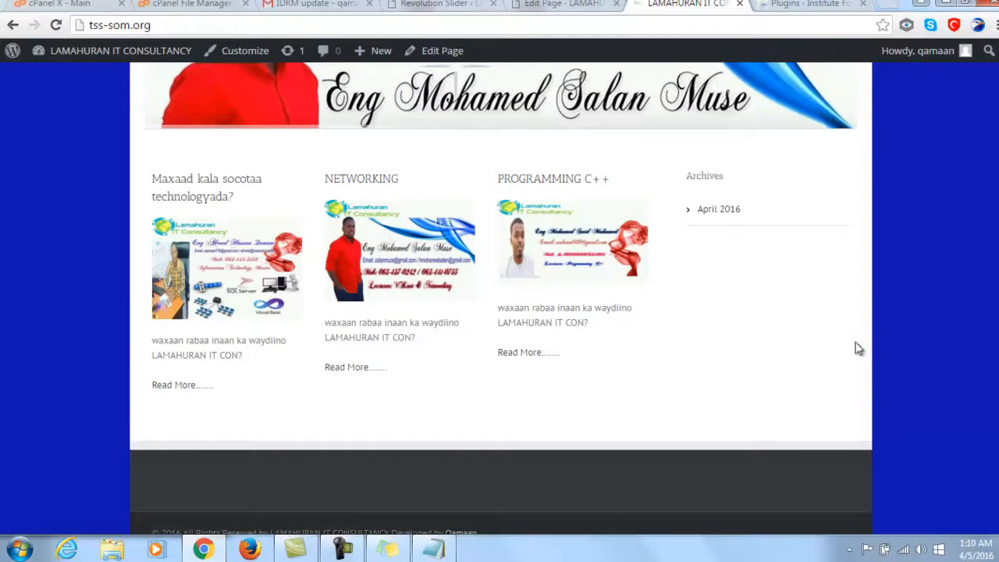
scroll(320, 340, up, 2)
scroll(694, 428, down, 1)
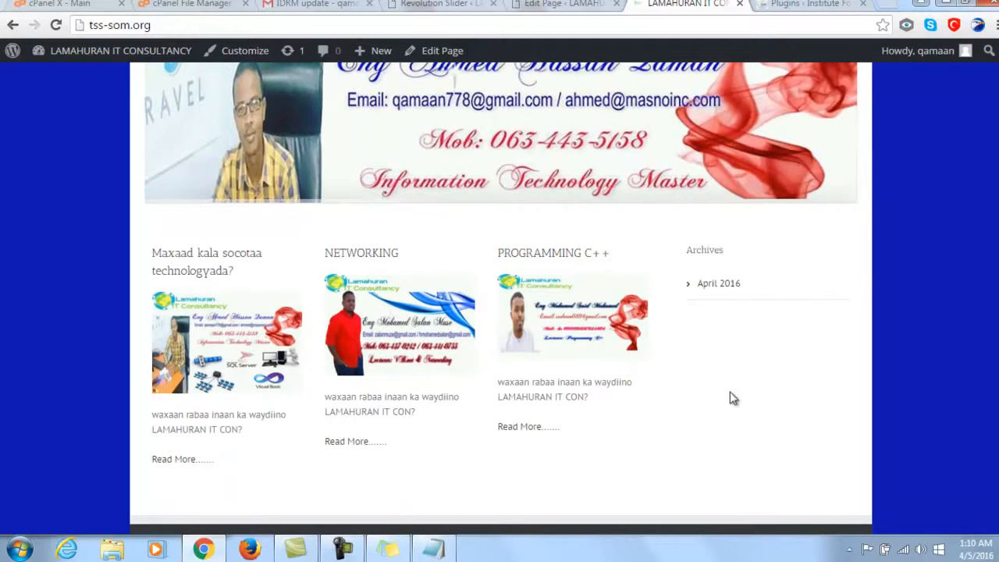
scroll(933, 234, up, 5)
scroll(703, 176, down, 5)
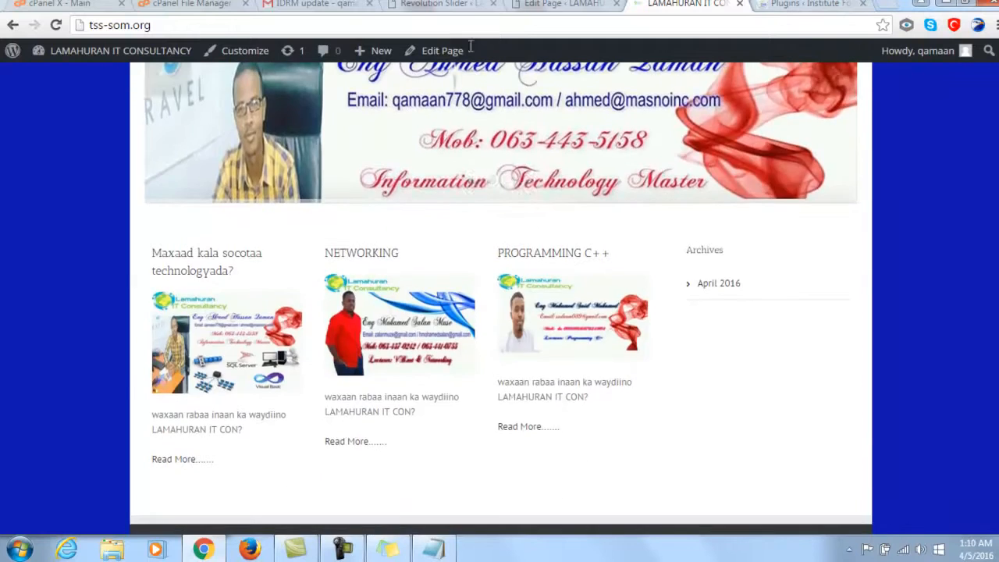
Open the idrm.so site's Customizer Widgets panel, then close that tab.
click(859, 5)
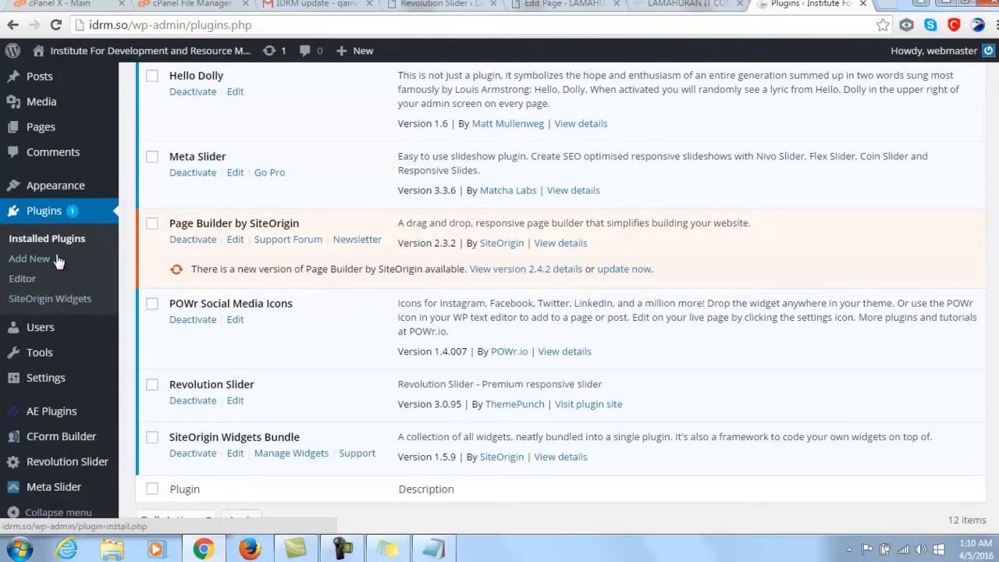
mouse_move(63, 189)
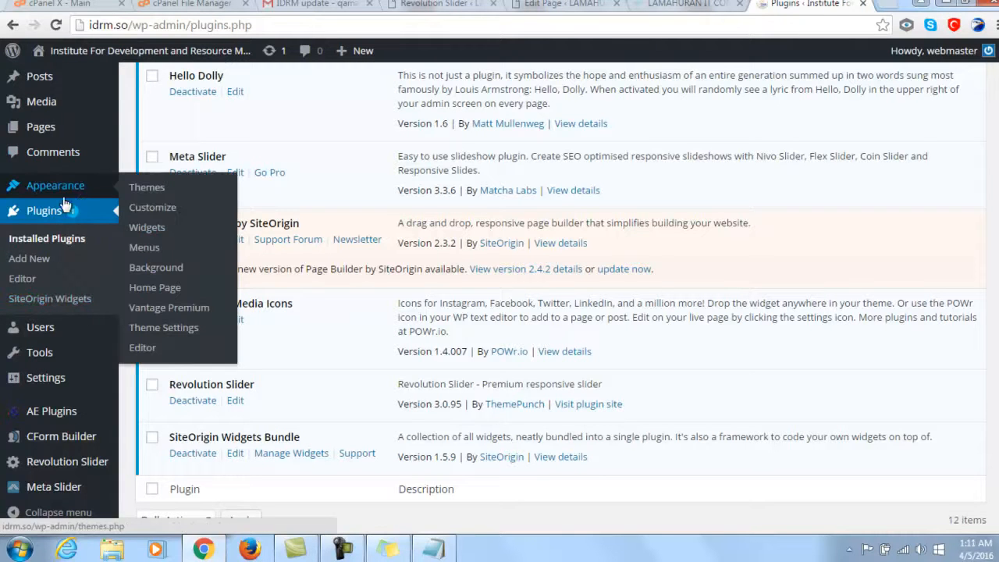
click(165, 207)
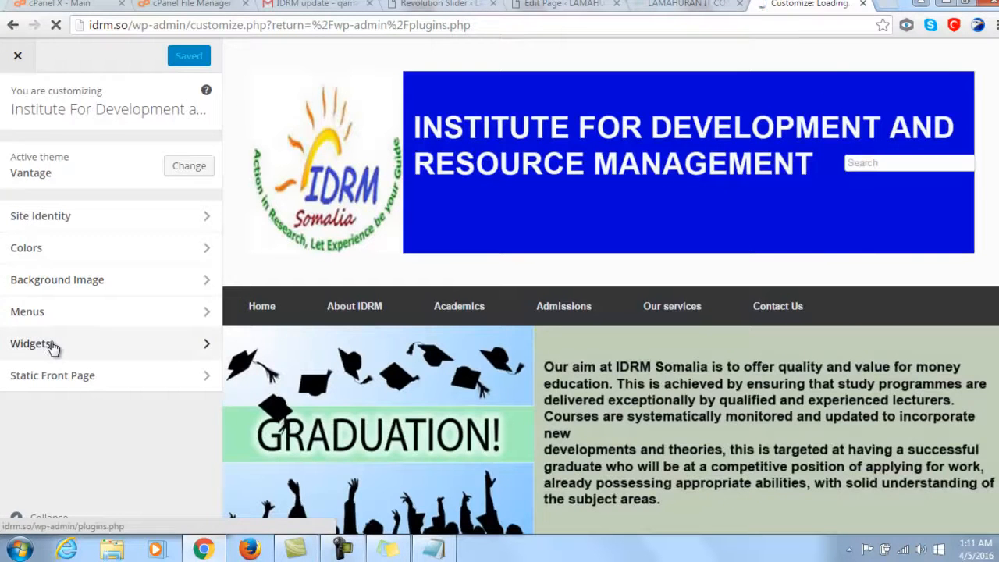
click(51, 344)
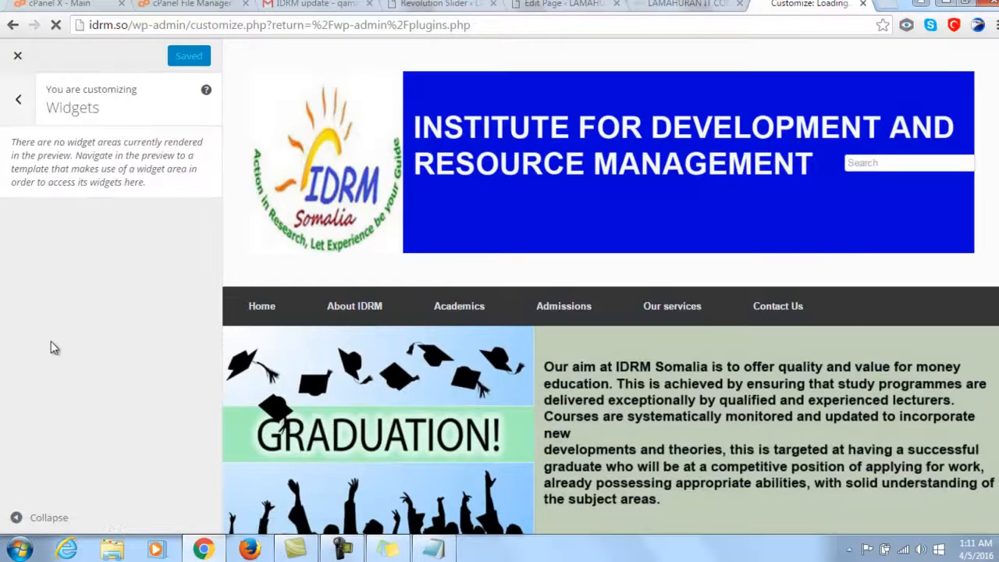
click(864, 4)
From the Home page editor, open the tss-som.org Customizer, view Widgets, and return to the main panel.
click(670, 3)
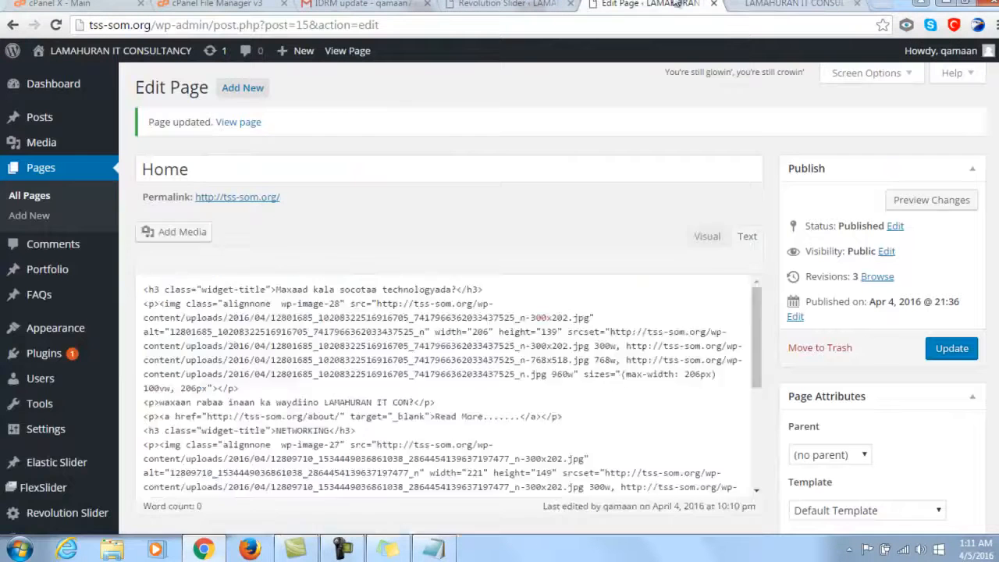
mouse_move(61, 336)
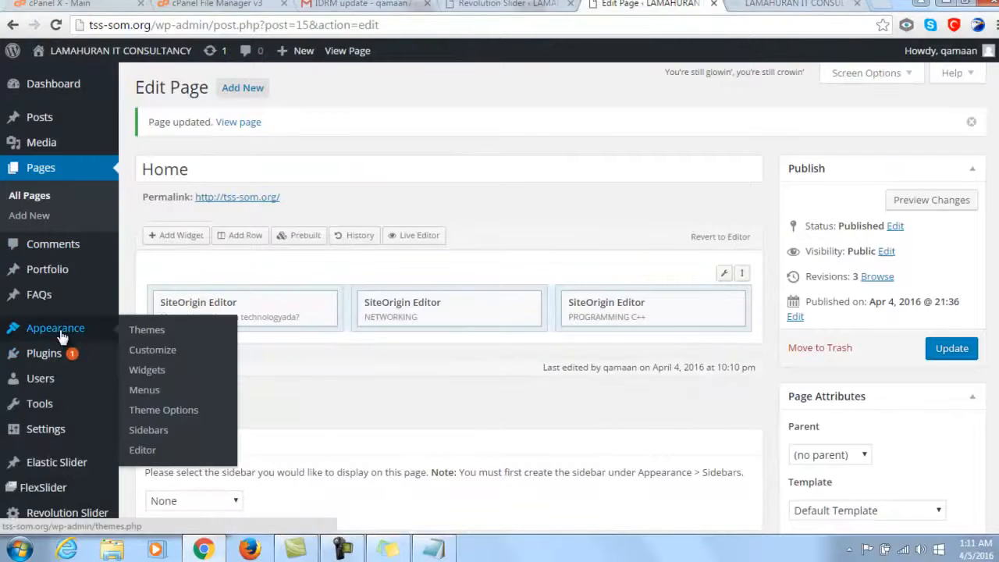
click(156, 351)
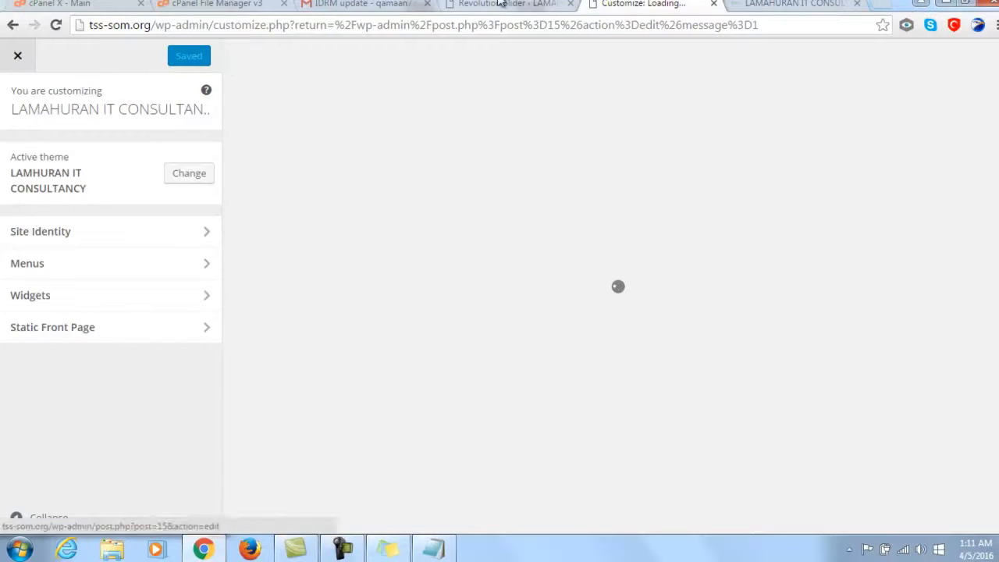
click(49, 297)
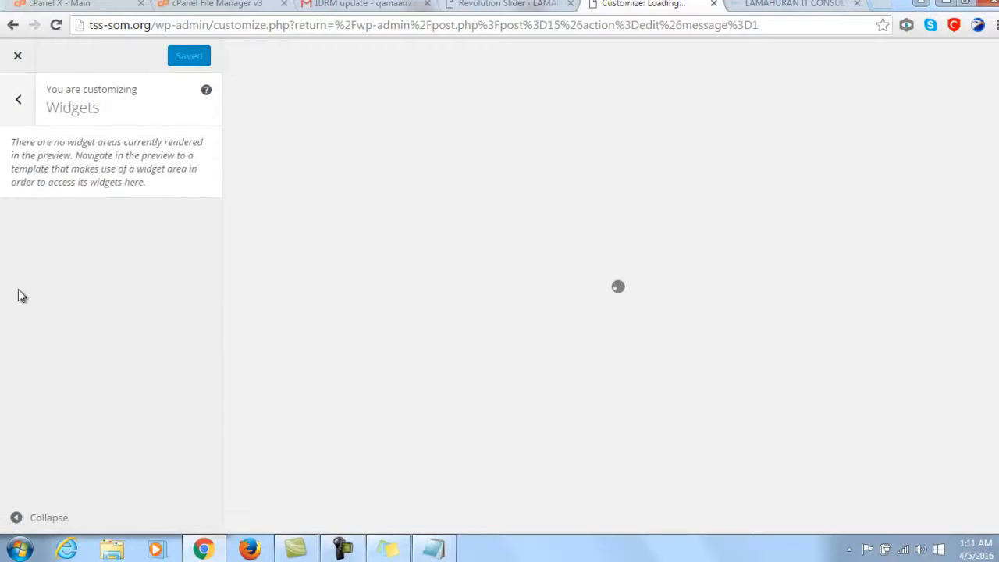
click(18, 98)
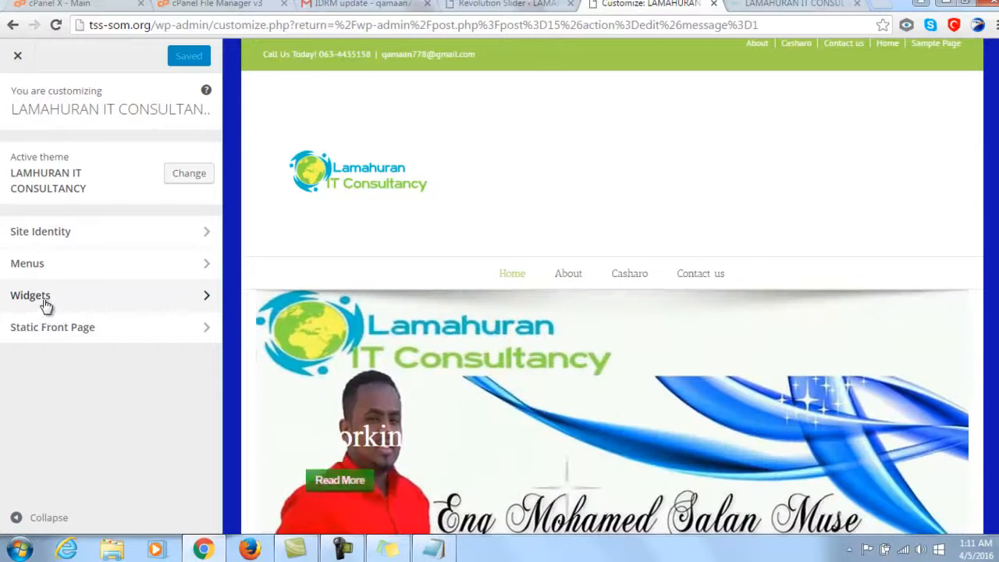
click(46, 300)
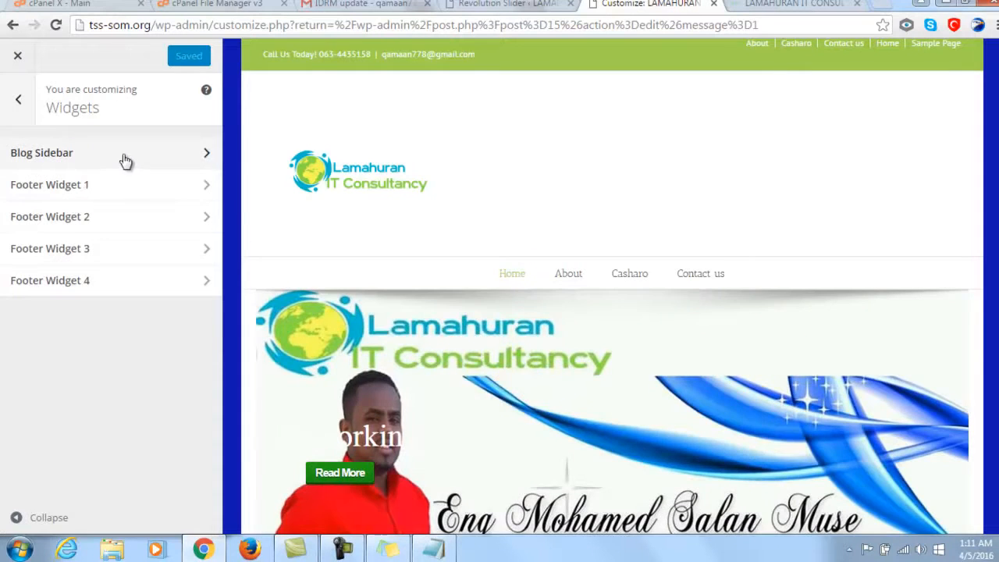
scroll(933, 446, down, 5)
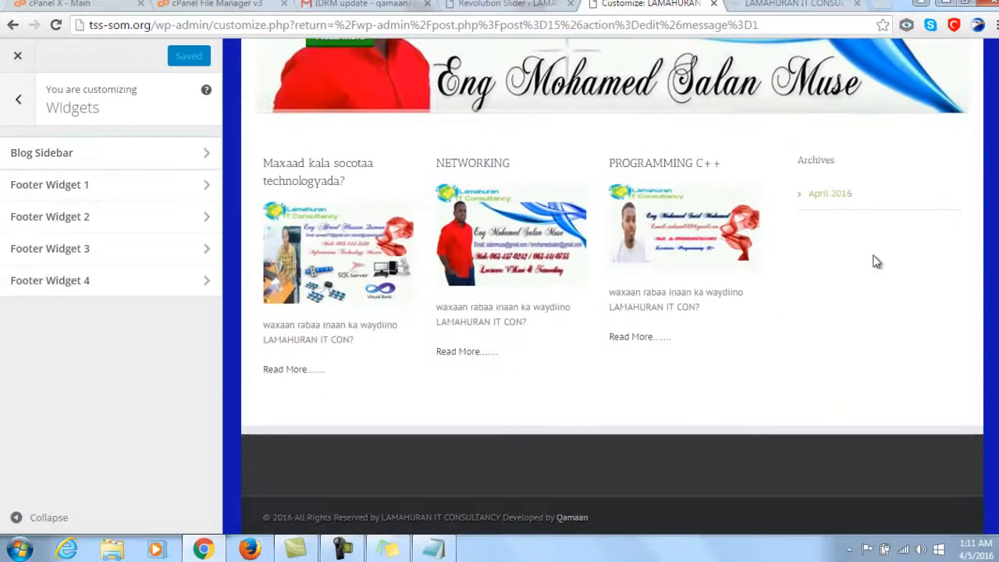
click(67, 153)
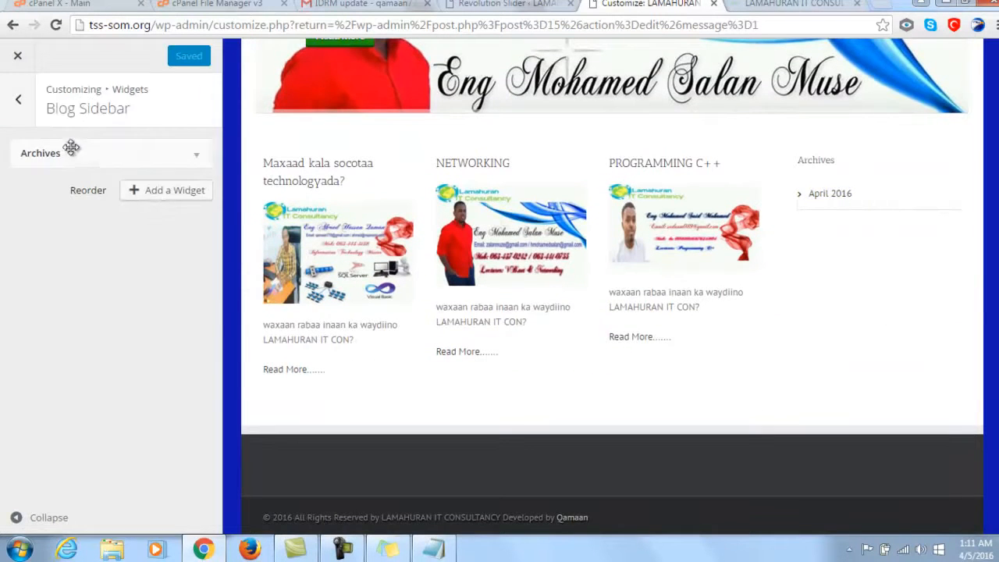
click(166, 197)
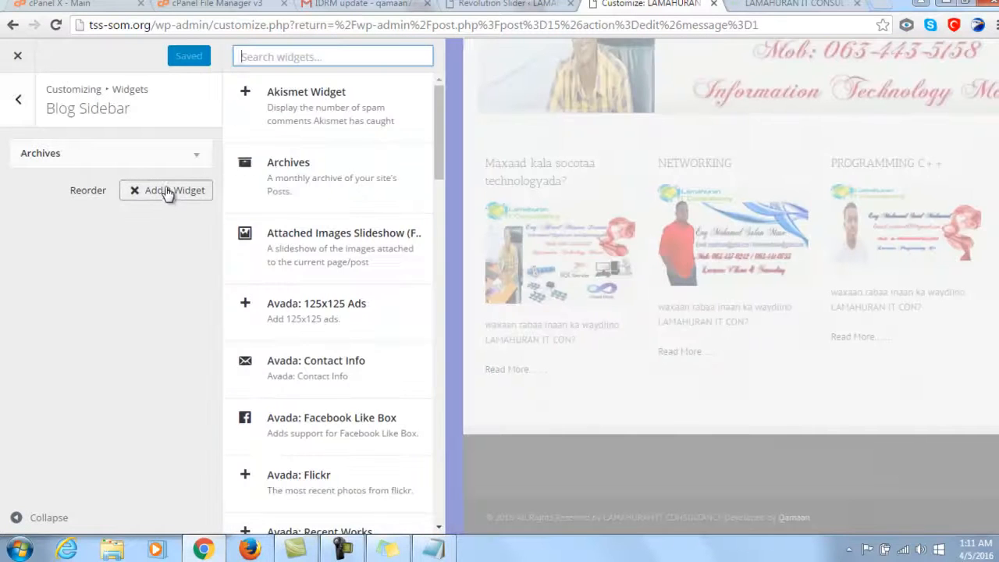
scroll(364, 226, down, 6)
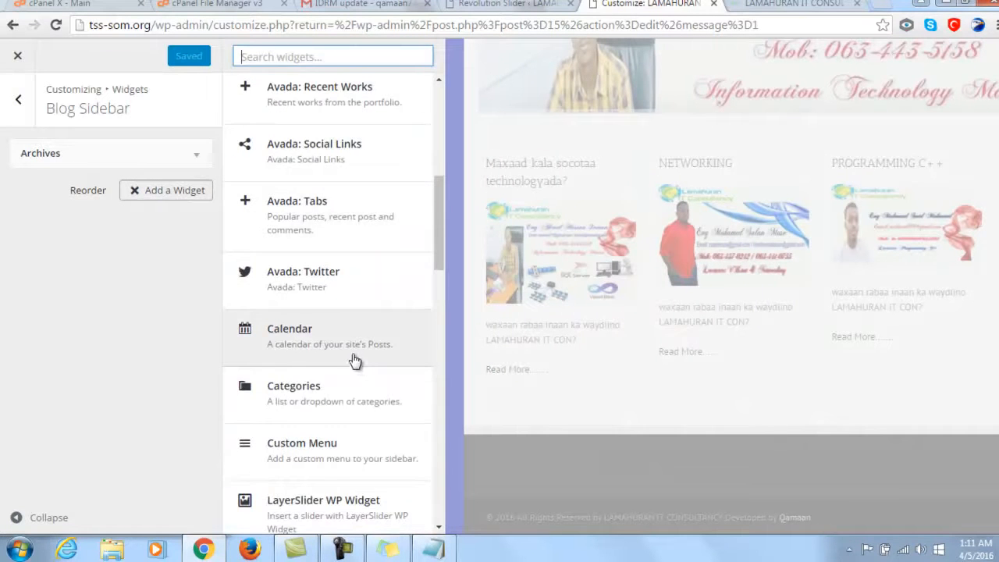
scroll(354, 362, down, 4)
scroll(356, 362, down, 3)
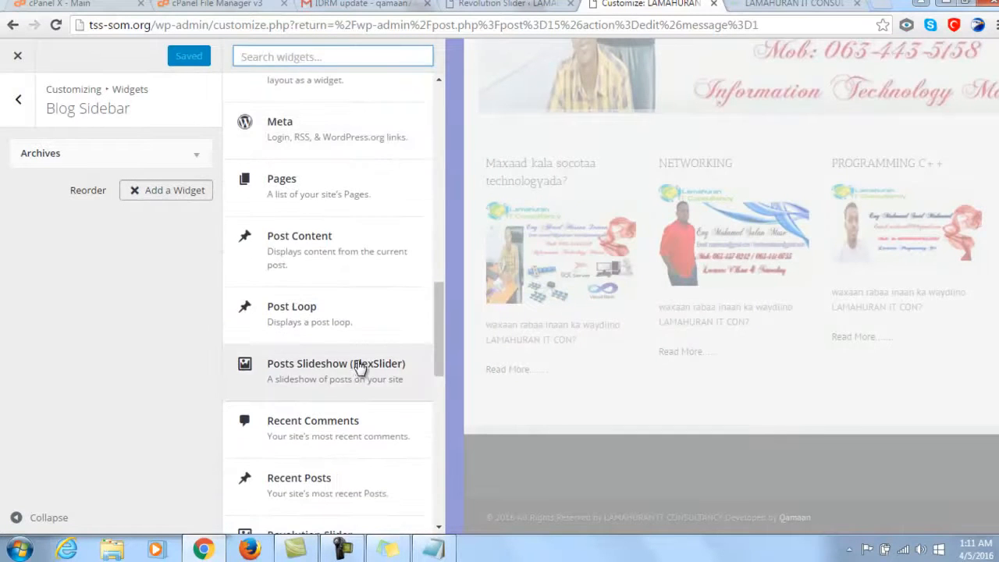
scroll(359, 369, down, 8)
scroll(393, 458, up, 18)
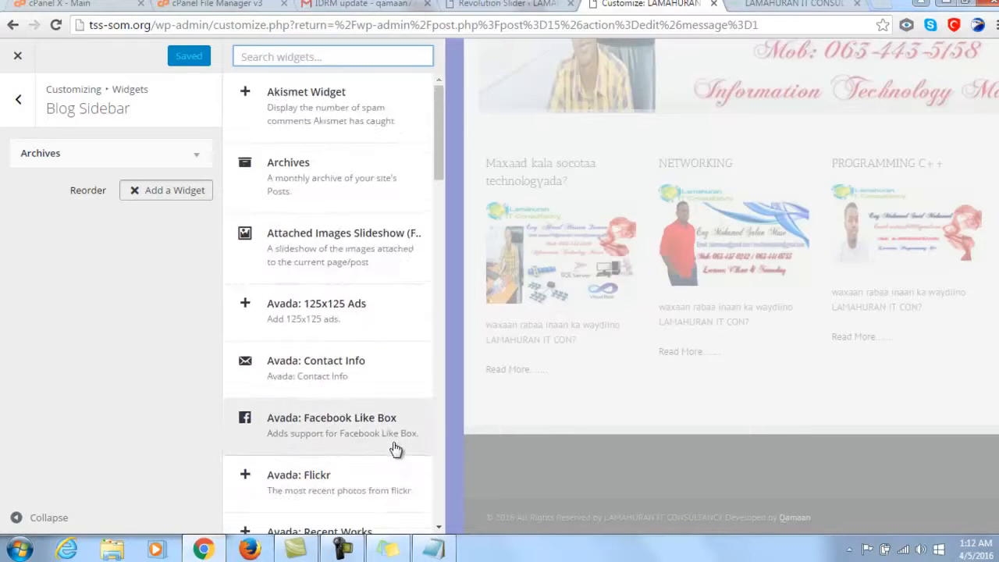
scroll(397, 445, down, 7)
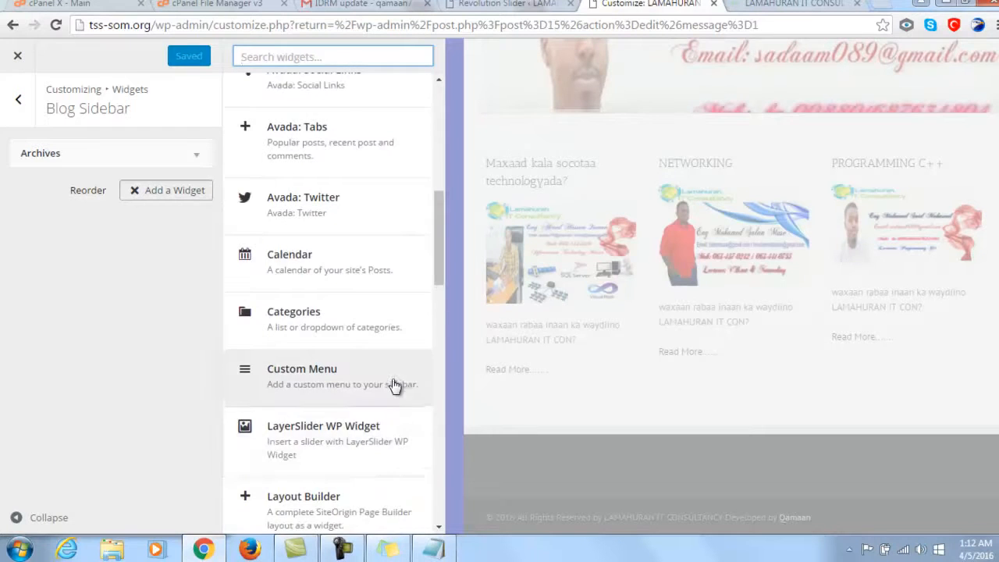
scroll(394, 383, down, 2)
scroll(396, 387, down, 3)
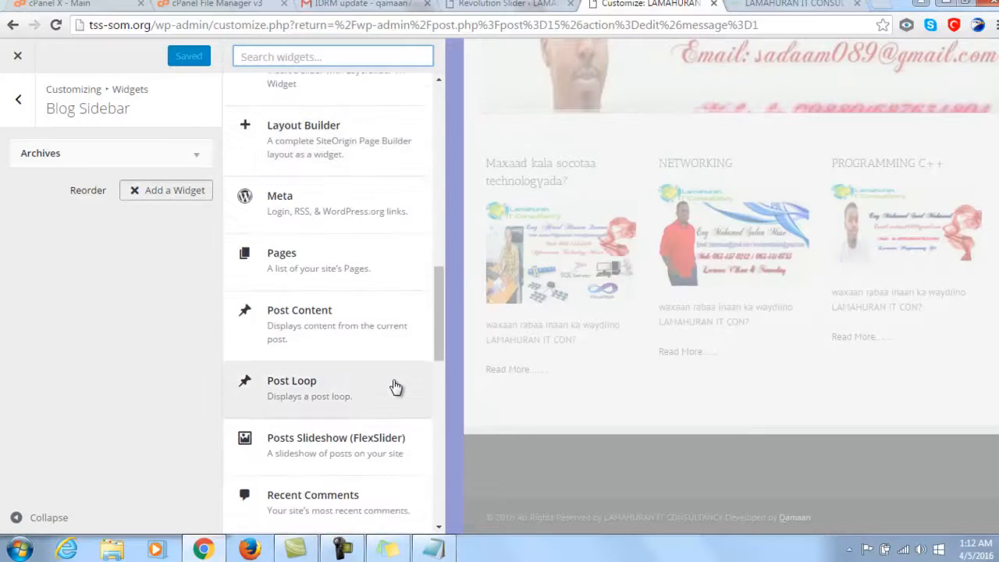
scroll(396, 387, down, 4)
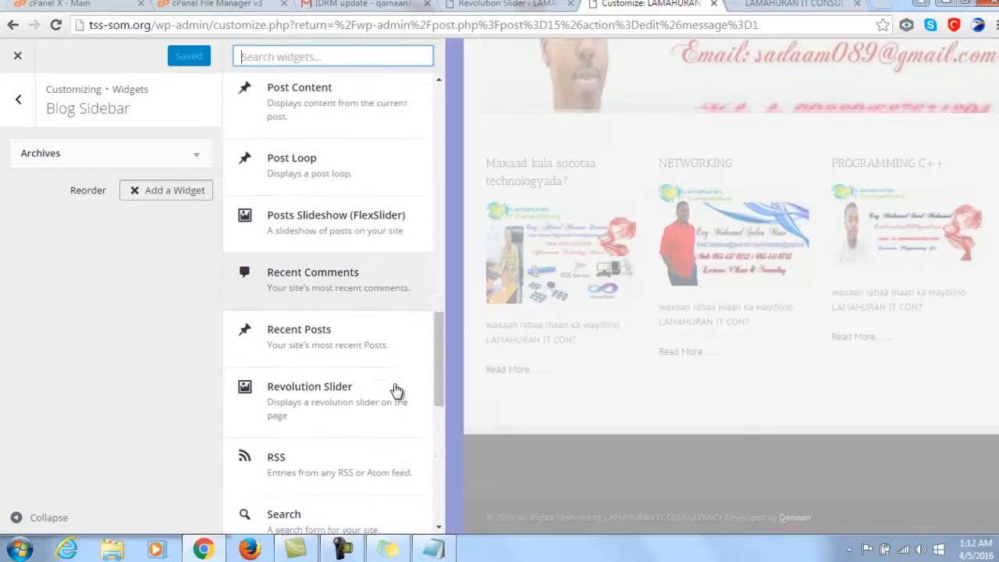
scroll(396, 392, down, 2)
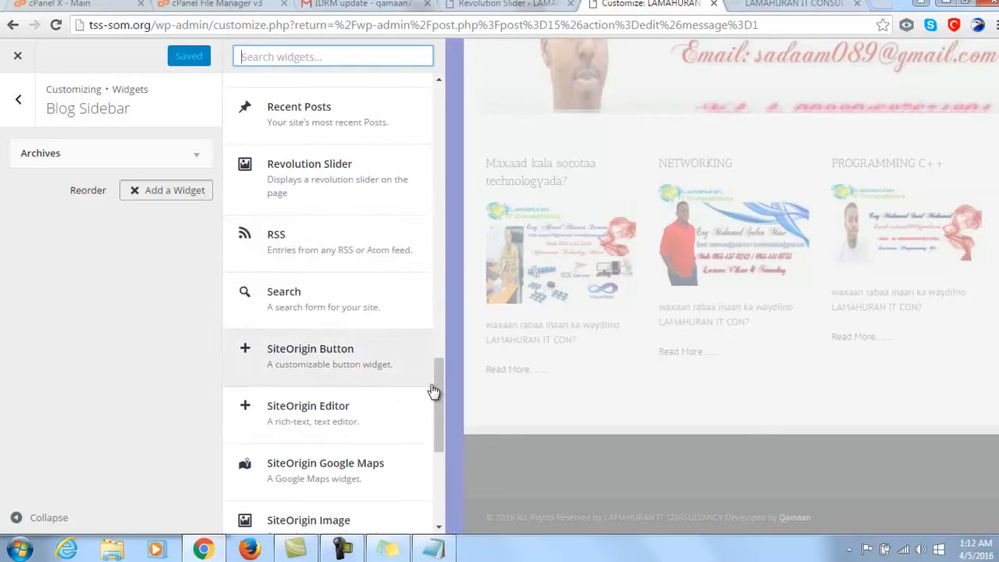
scroll(429, 402, down, 2)
drag(442, 419, 438, 133)
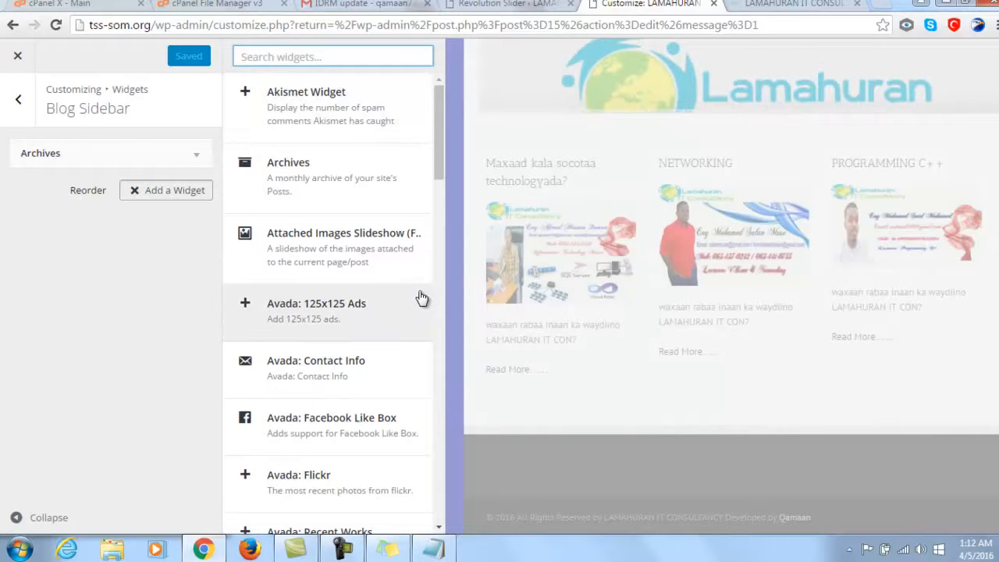
Add the Avada Facebook Like Box to the Blog Sidebar with the namesofmeaning Facebook page URL.
click(346, 432)
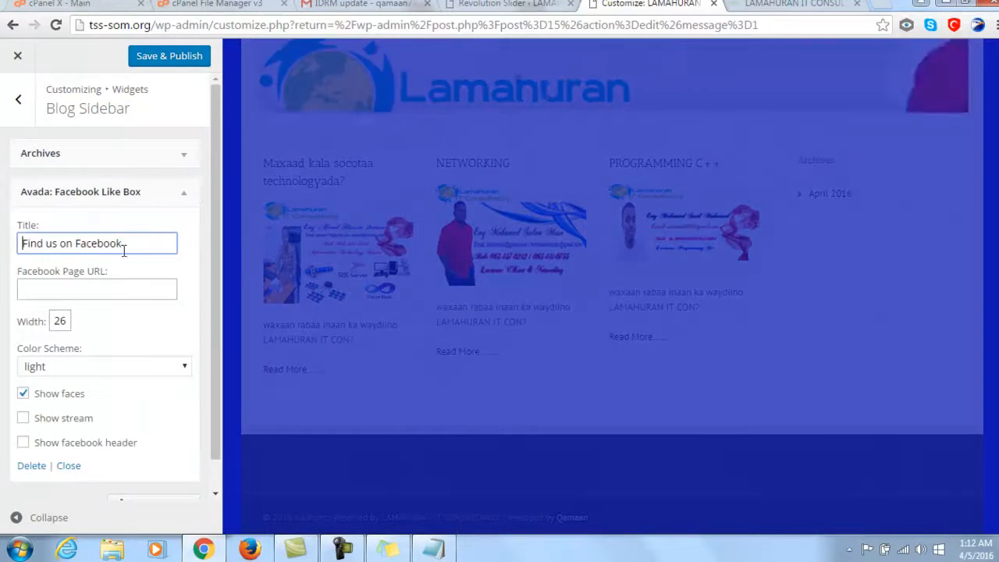
click(96, 291)
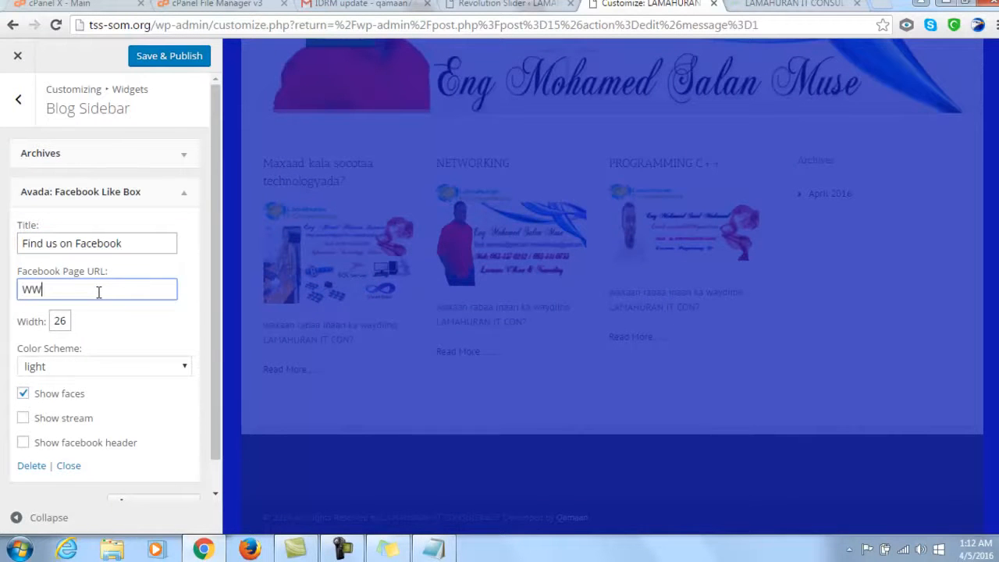
text(ww)
key(BackSpace)
key(BackSpace)
text(www.face)
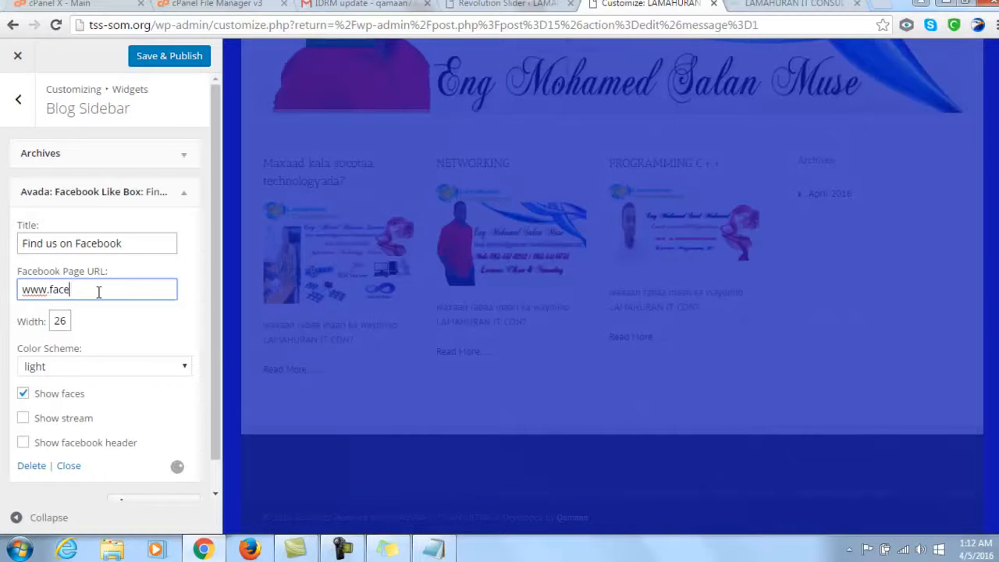
text(book.com/)
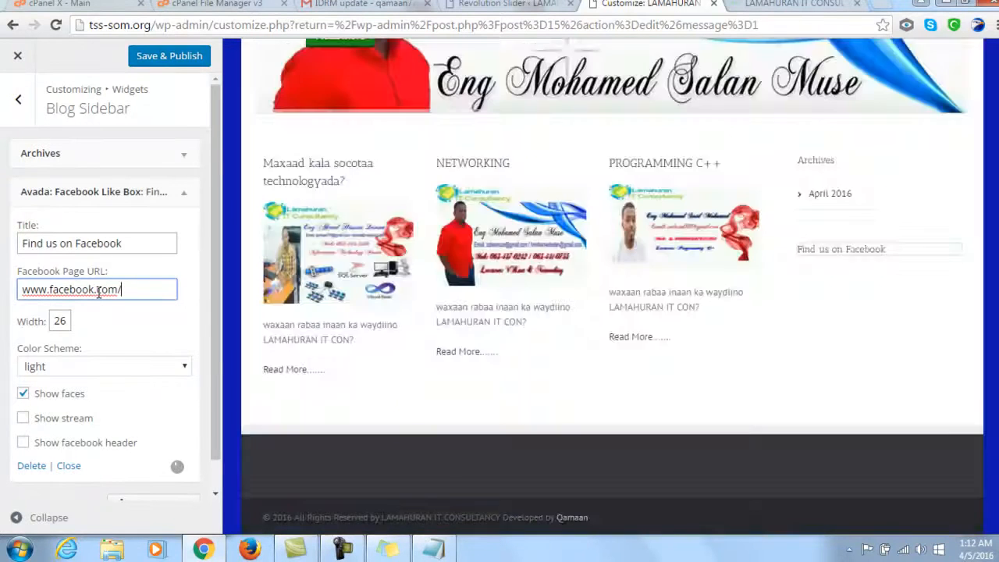
text(namesofme)
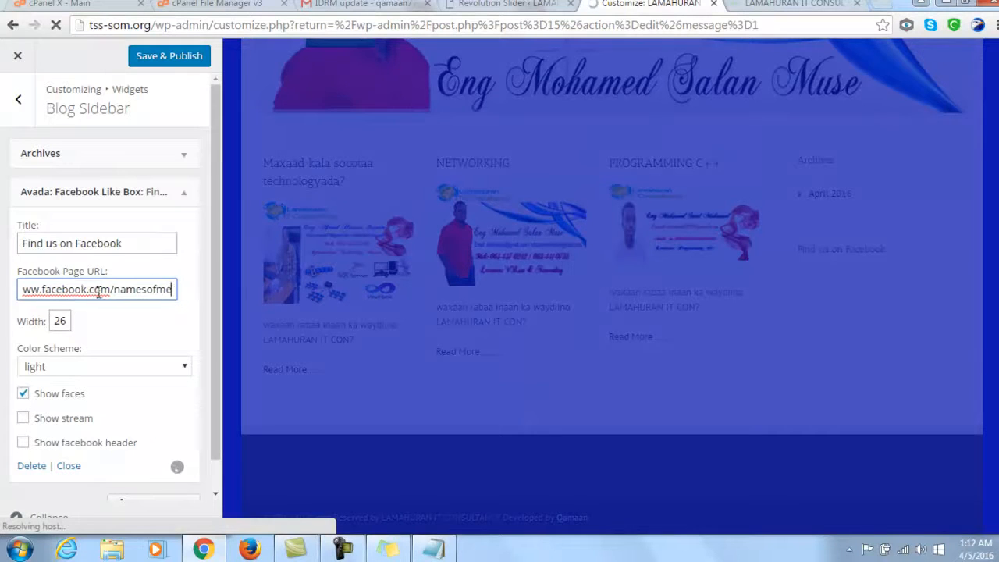
text(aning)
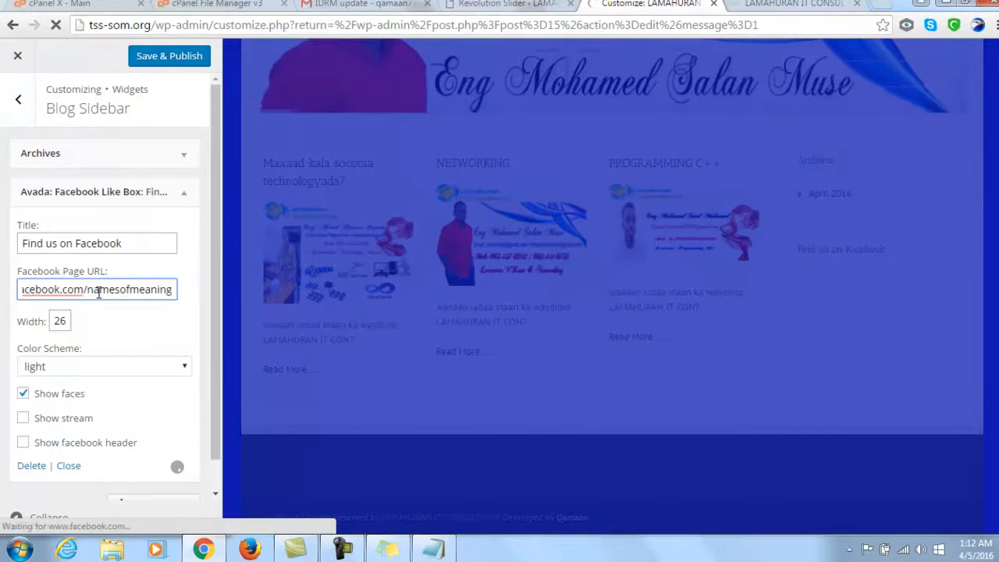
Set the like box to dark colour scheme, width 21, stream off, and Save & Publish.
click(23, 420)
scroll(161, 397, down, 1)
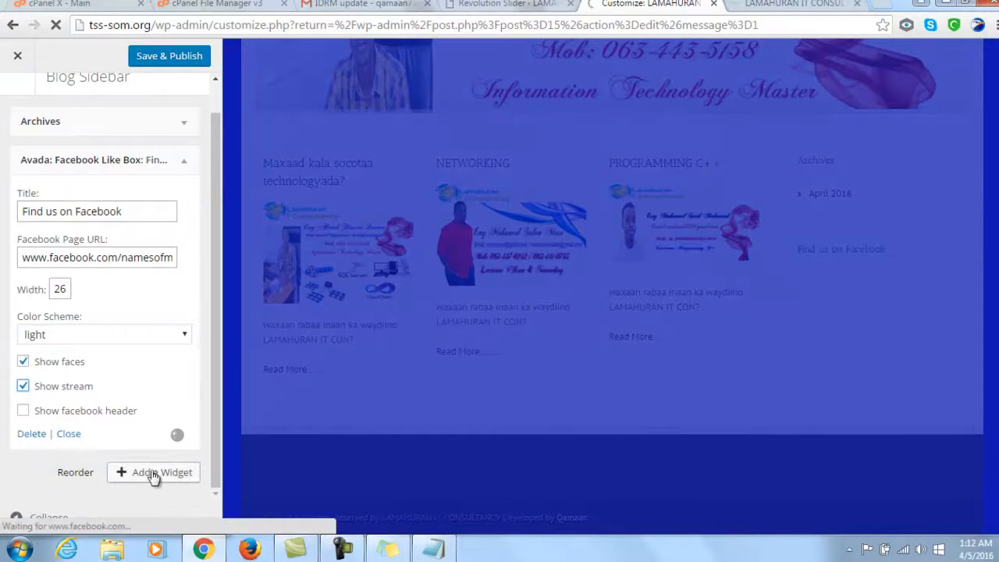
click(794, 4)
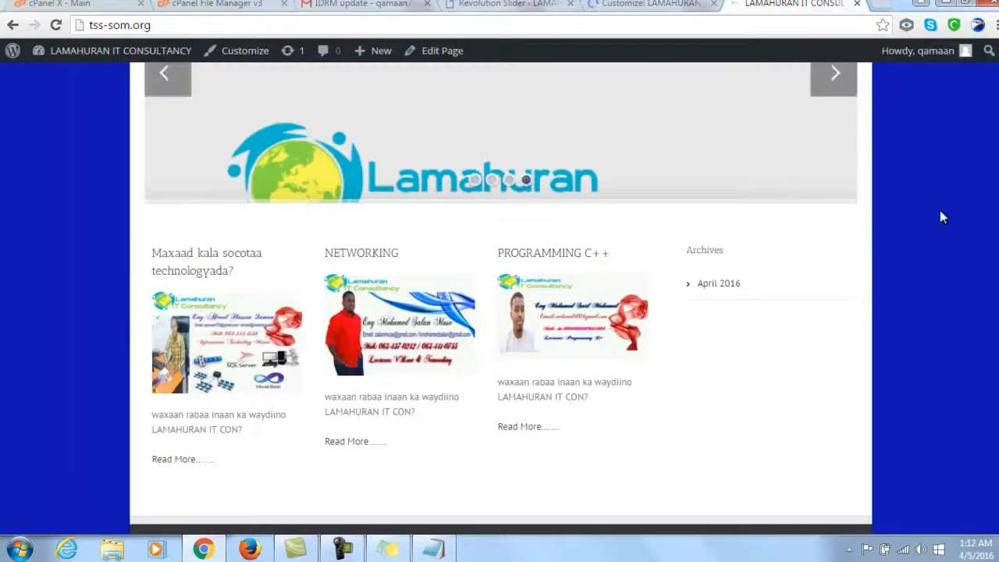
click(648, 4)
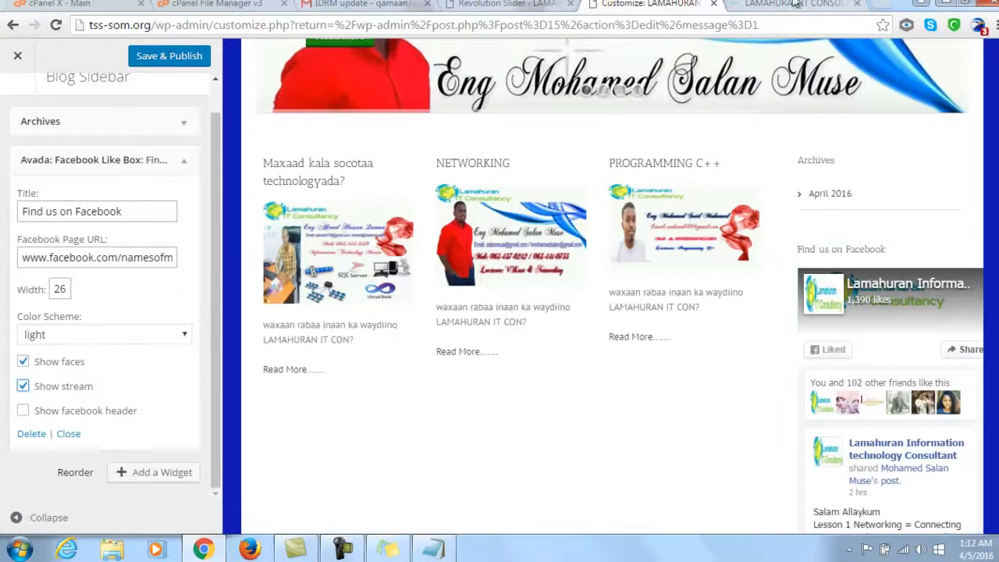
scroll(228, 328, down, 4)
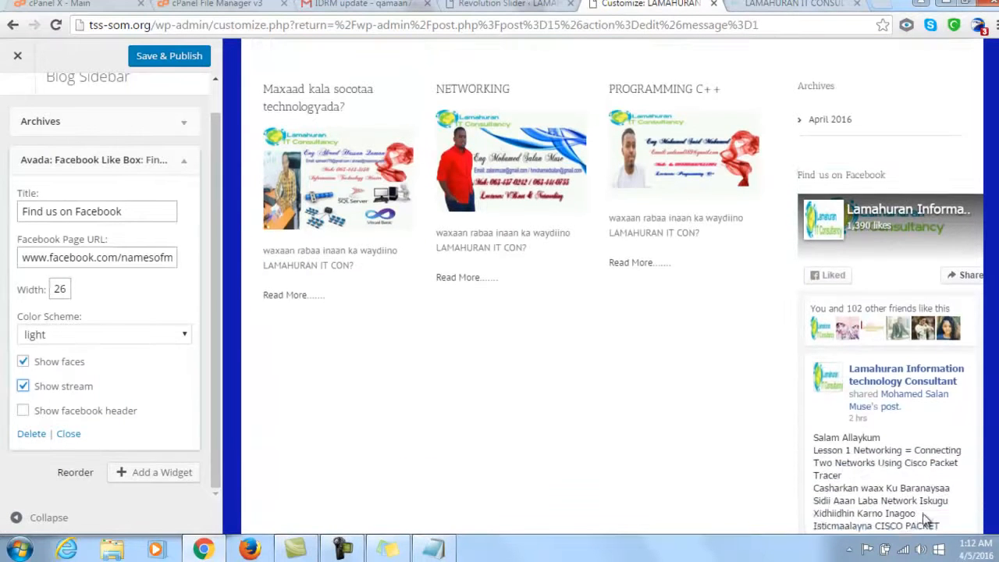
click(24, 386)
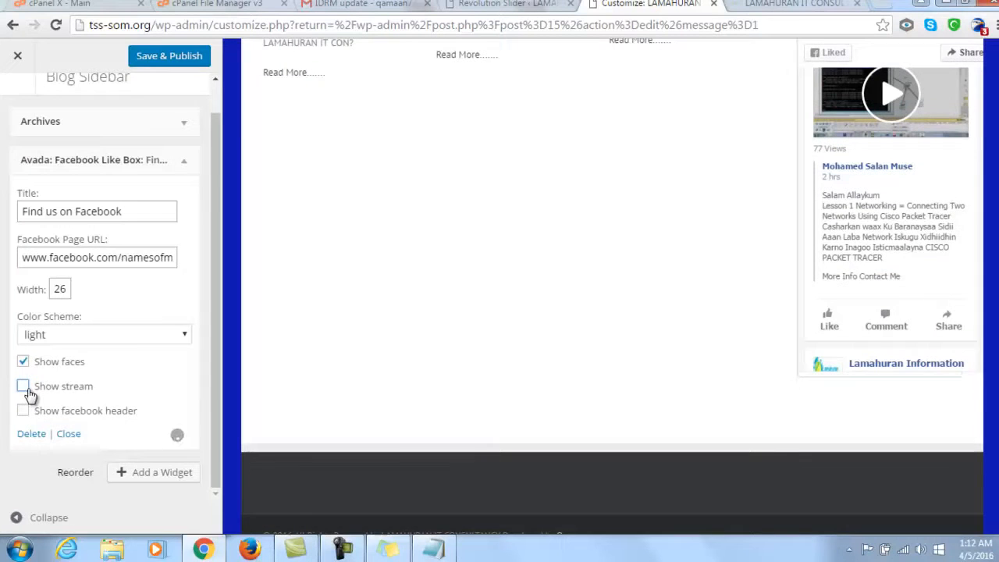
click(175, 337)
click(41, 366)
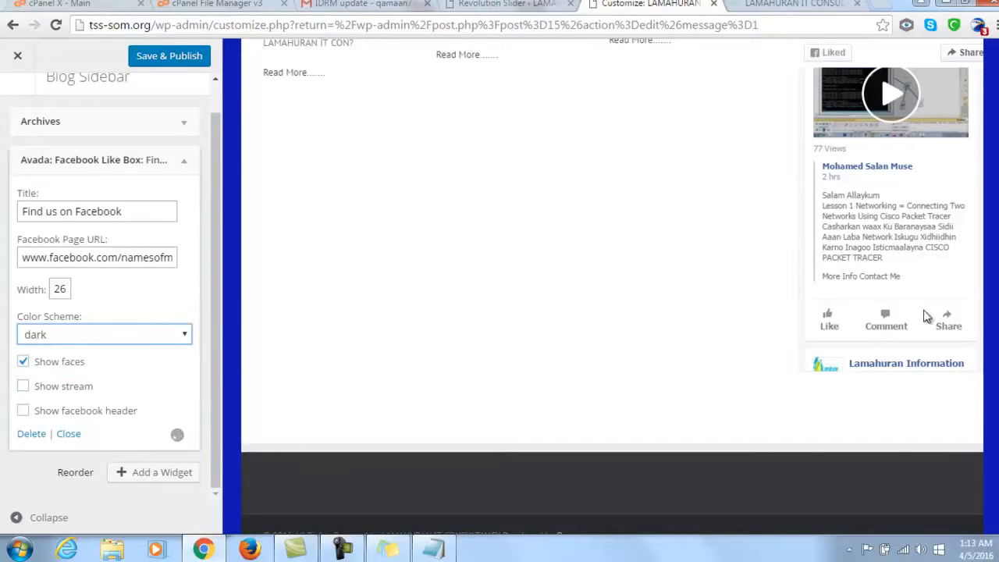
scroll(910, 305, up, 2)
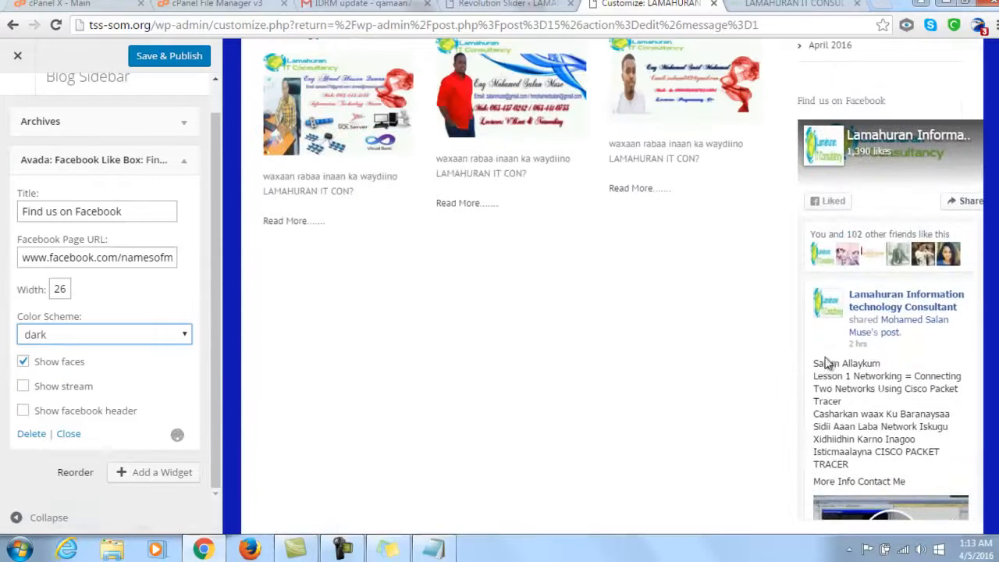
click(64, 289)
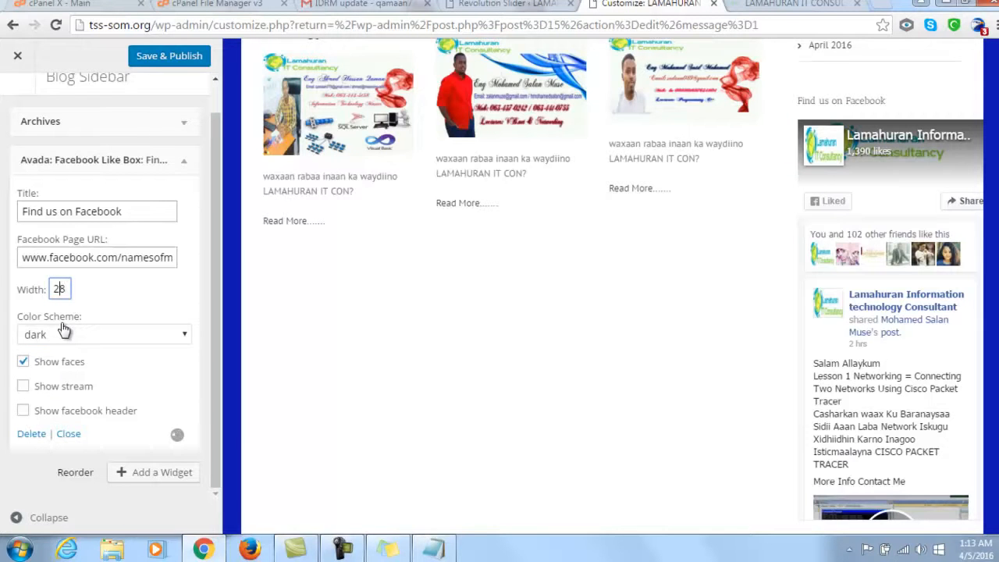
key(BackSpace)
text(1)
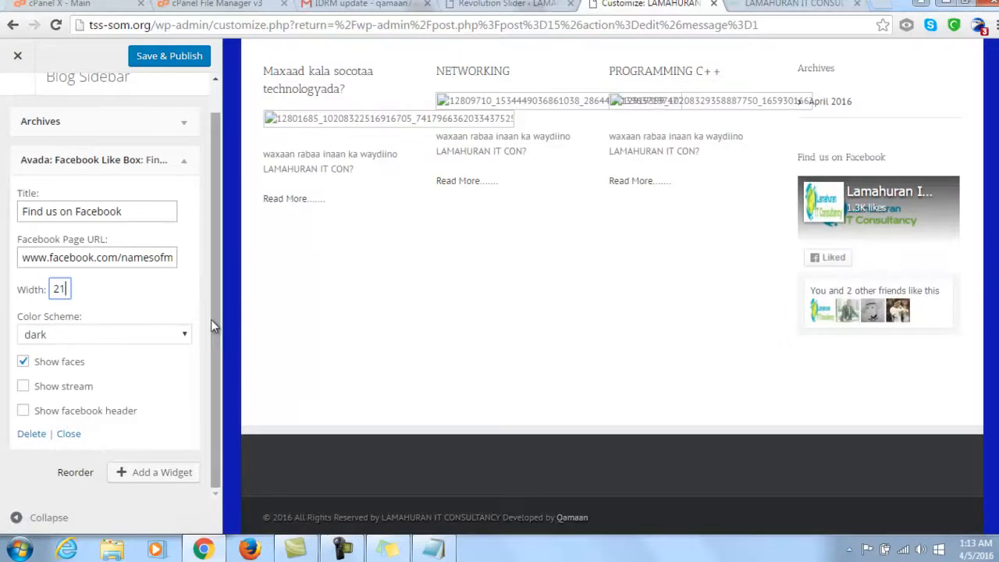
click(172, 58)
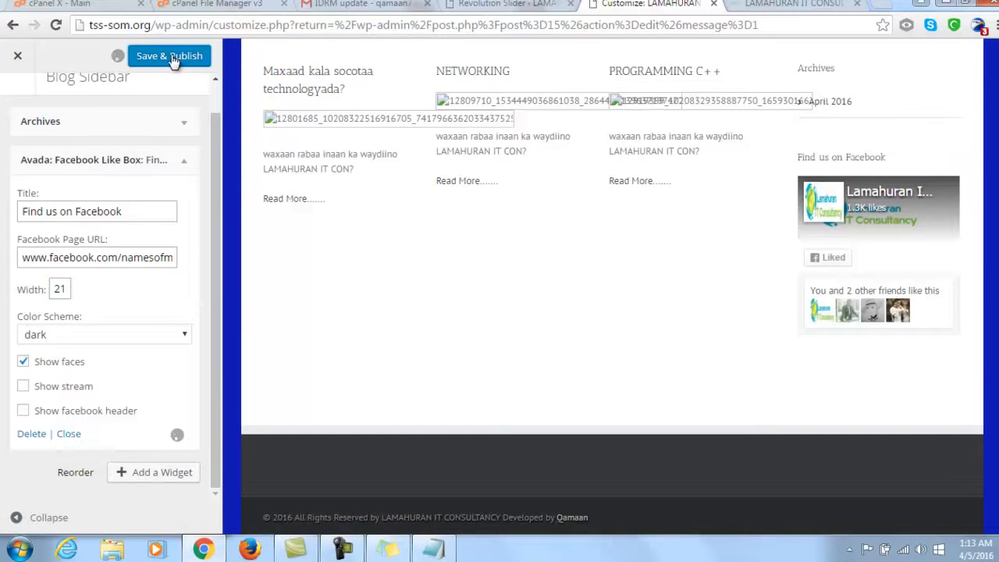
Reload the live site to check the new Facebook Like Box in the sidebar.
click(734, 5)
key(F5)
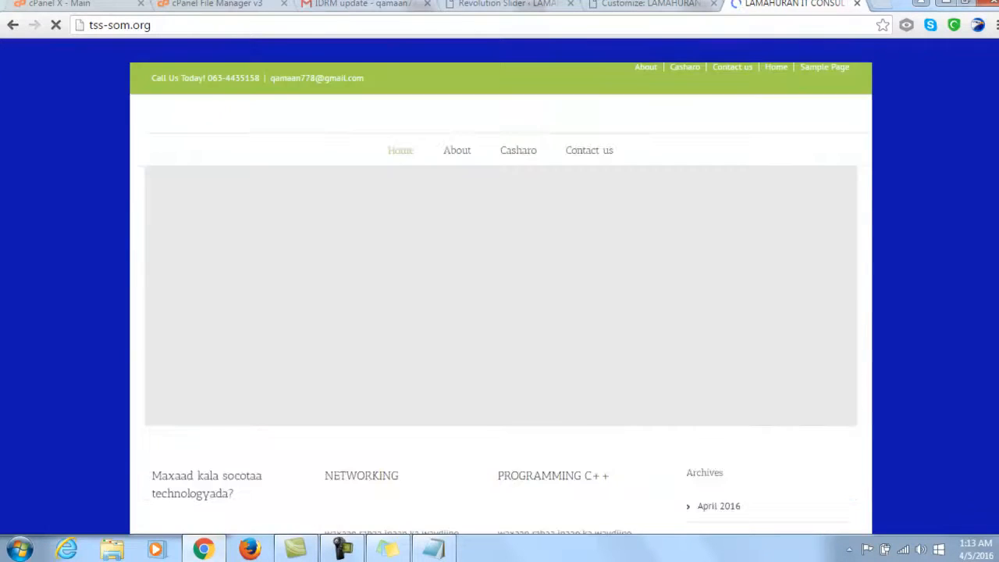
scroll(500, 297, down, 3)
scroll(500, 296, down, 4)
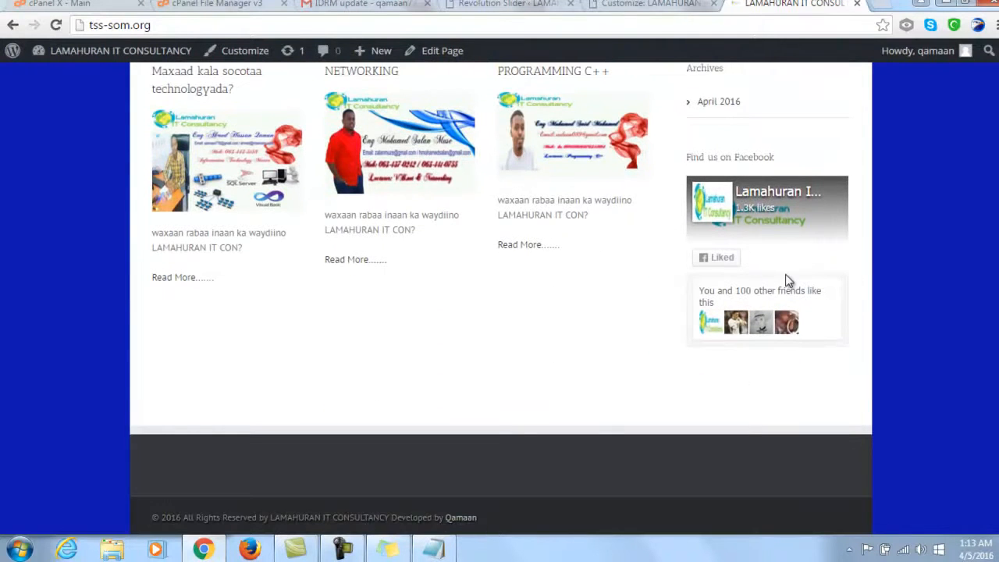
scroll(786, 276, up, 3)
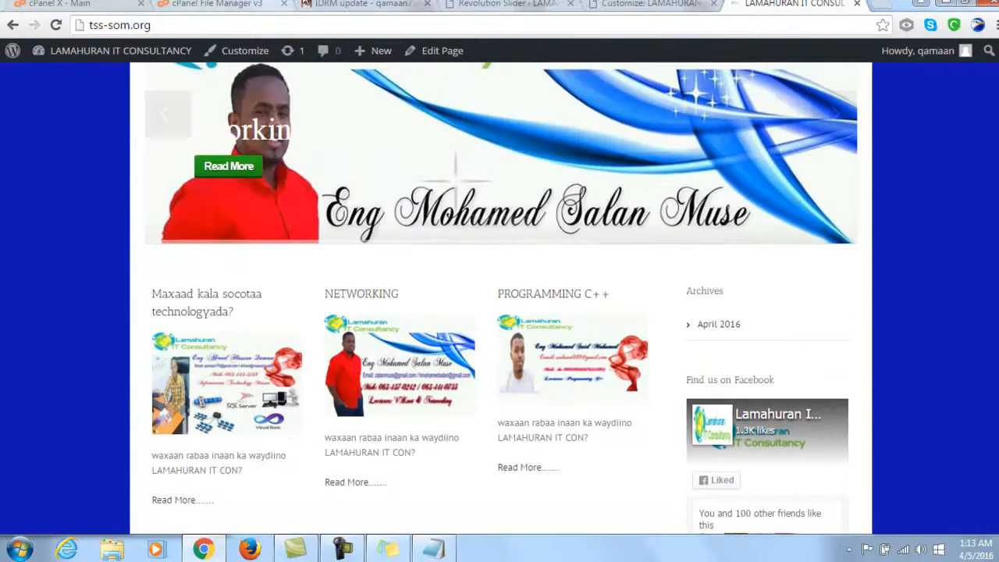
Move the Facebook Like Box above Archives in the Blog Sidebar and publish.
click(488, 3)
click(628, 4)
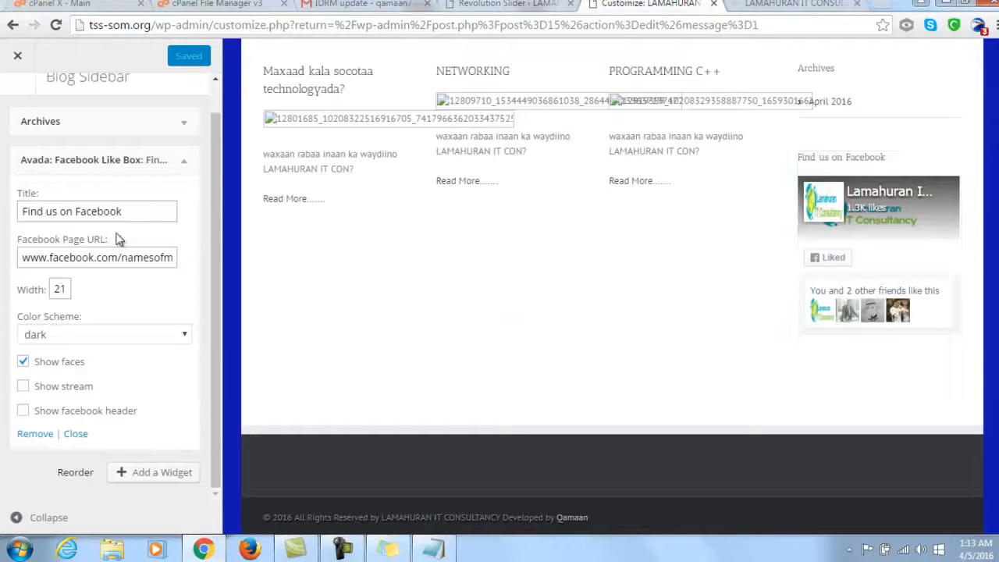
drag(71, 161, 73, 128)
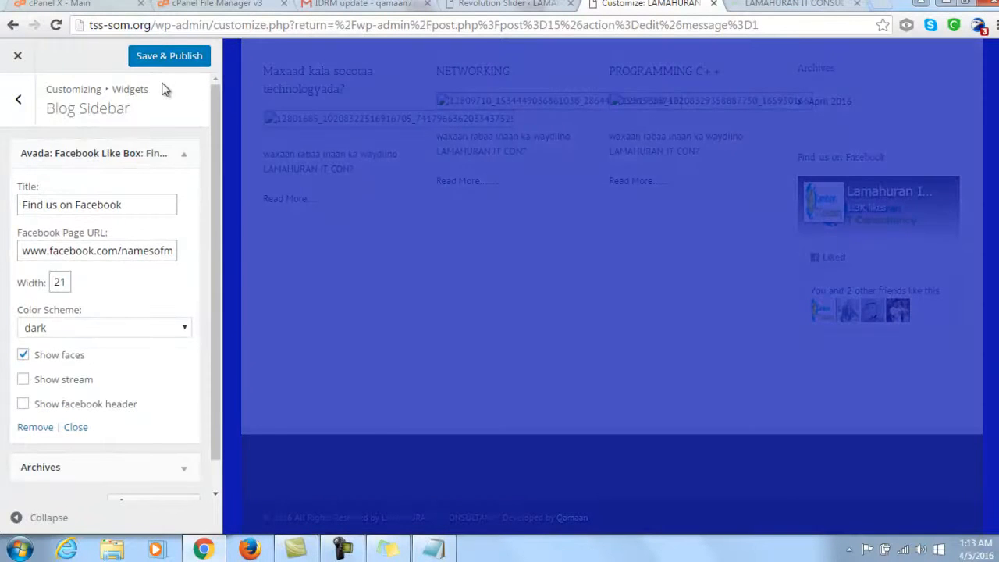
click(164, 58)
Reload the live site to confirm the like box now sits above Archives.
click(777, 6)
key(F5)
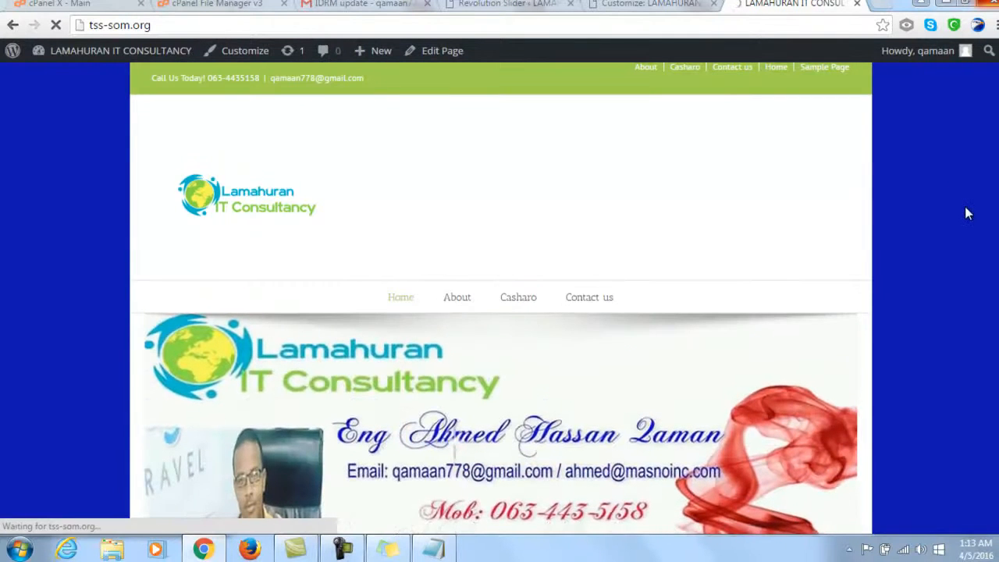
scroll(966, 208, down, 1)
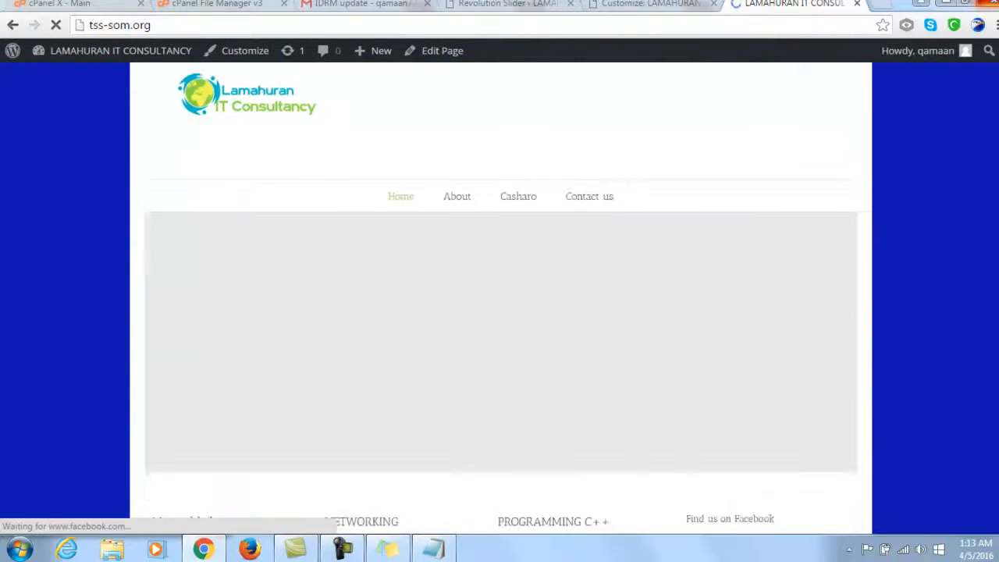
scroll(968, 209, down, 6)
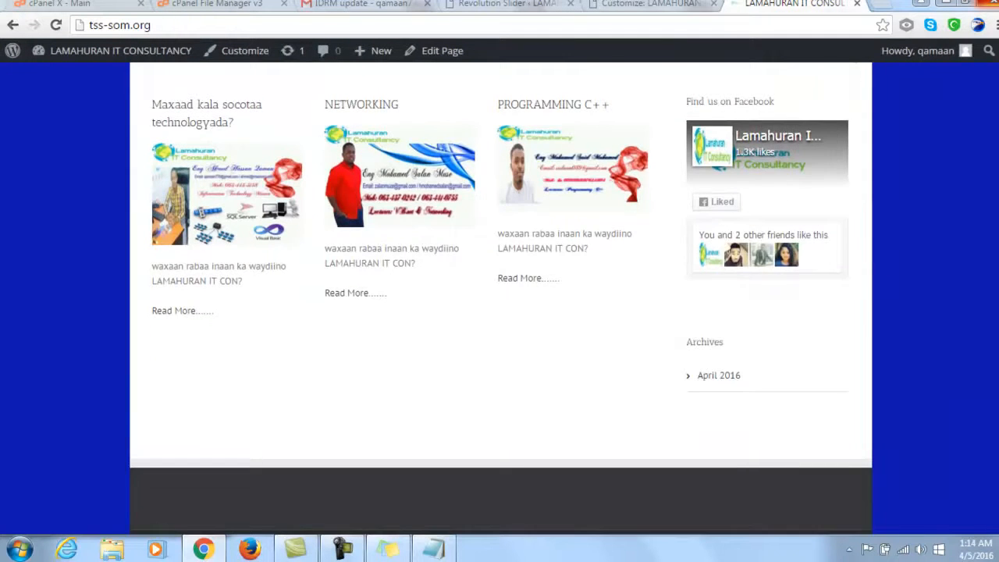
scroll(500, 298, up, 2)
scroll(501, 298, down, 3)
scroll(500, 298, up, 8)
scroll(562, 319, down, 3)
scroll(562, 318, up, 4)
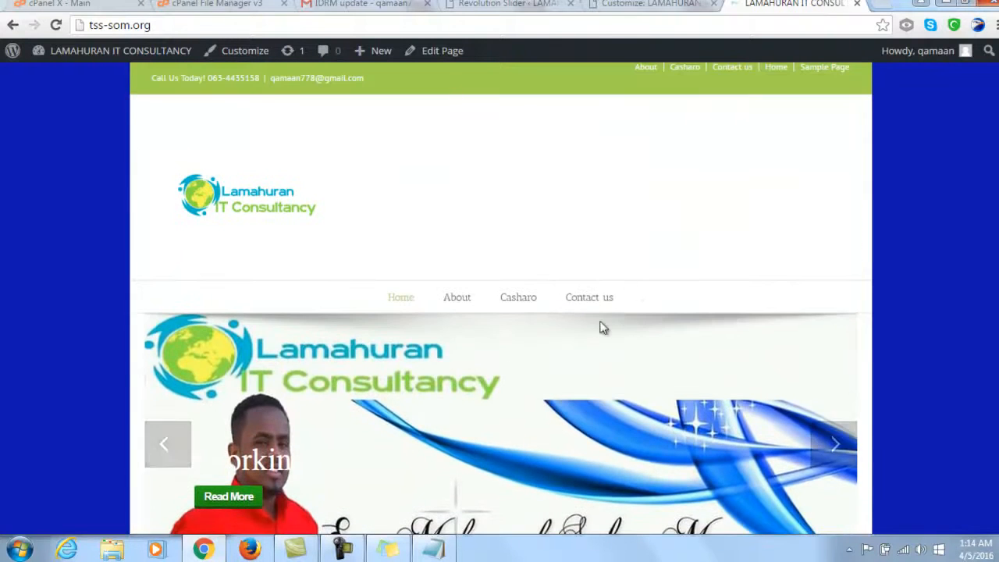
View the Contact us page, which has no form yet, then return to the Customizer.
click(593, 304)
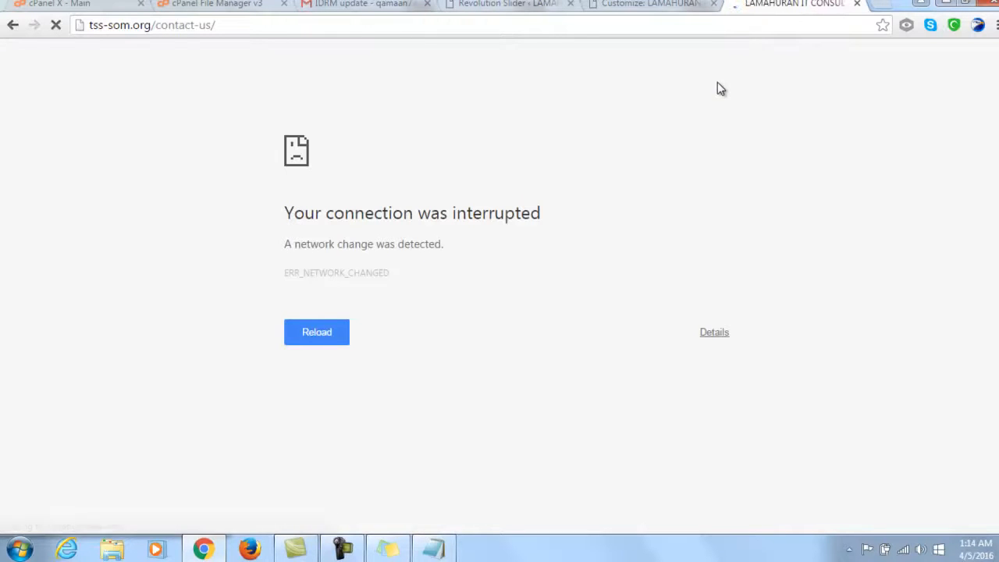
scroll(742, 326, down, 3)
scroll(743, 326, up, 2)
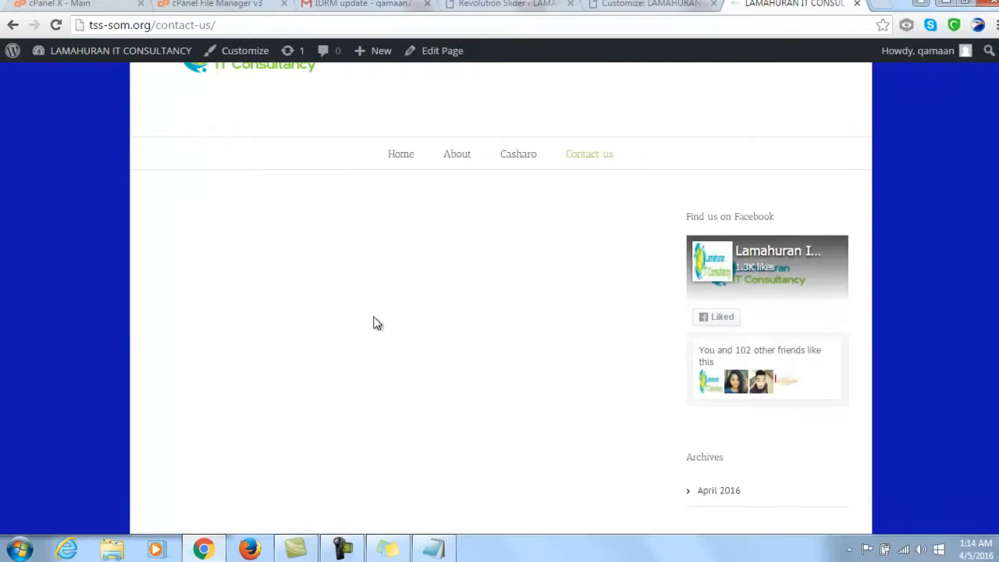
scroll(416, 326, up, 2)
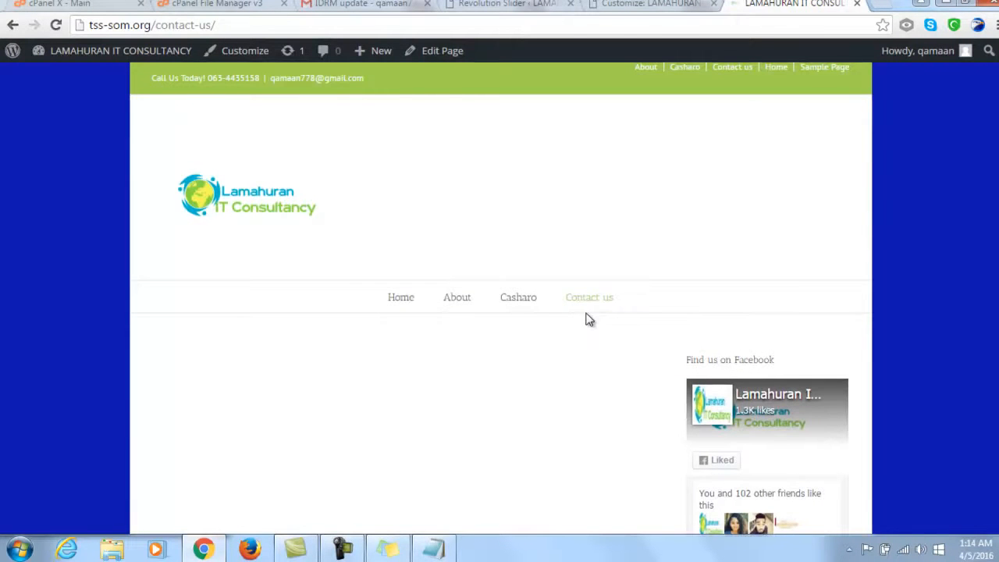
click(640, 3)
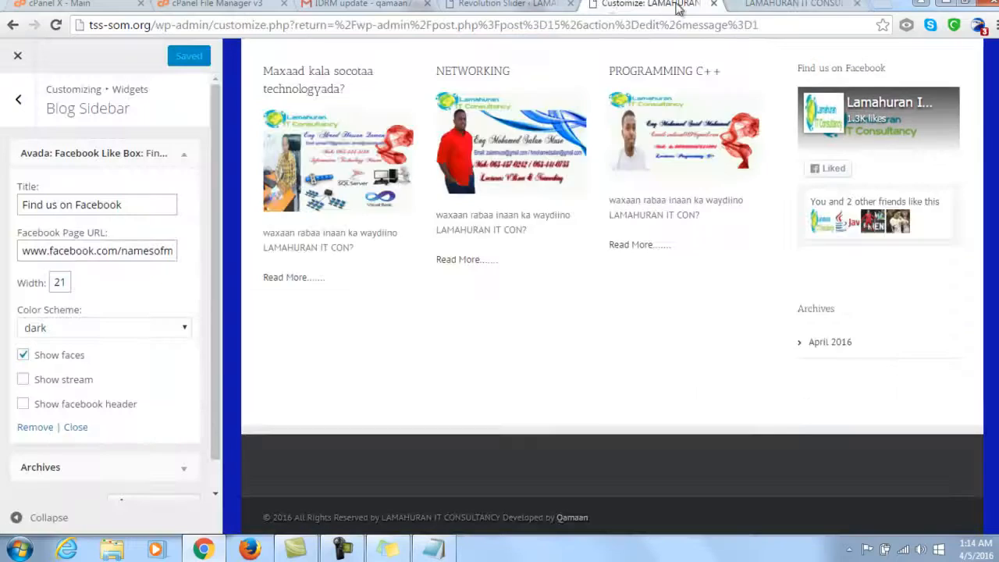
Close the Customizer and go to the Installed Plugins list.
click(17, 56)
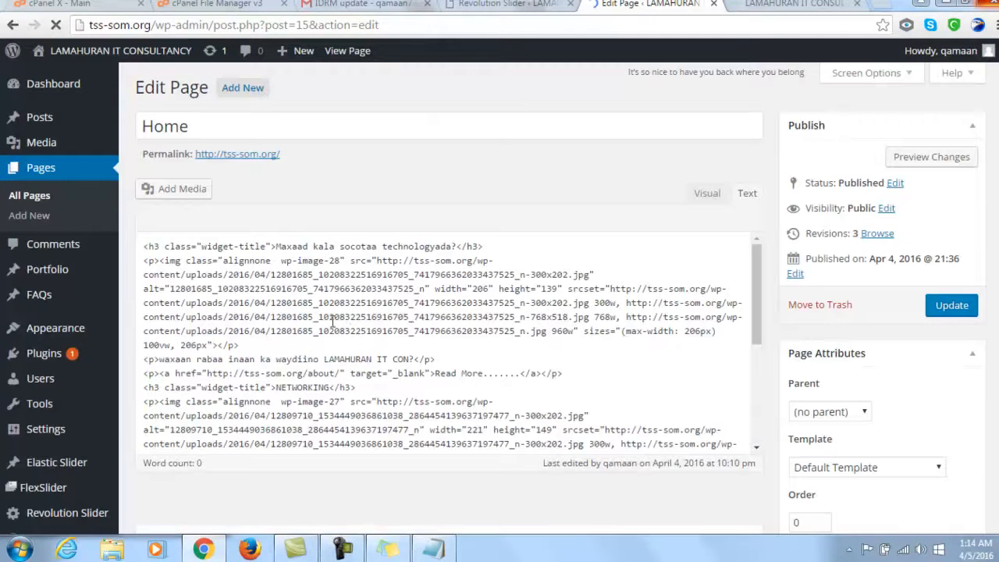
scroll(47, 422, down, 2)
scroll(117, 338, up, 1)
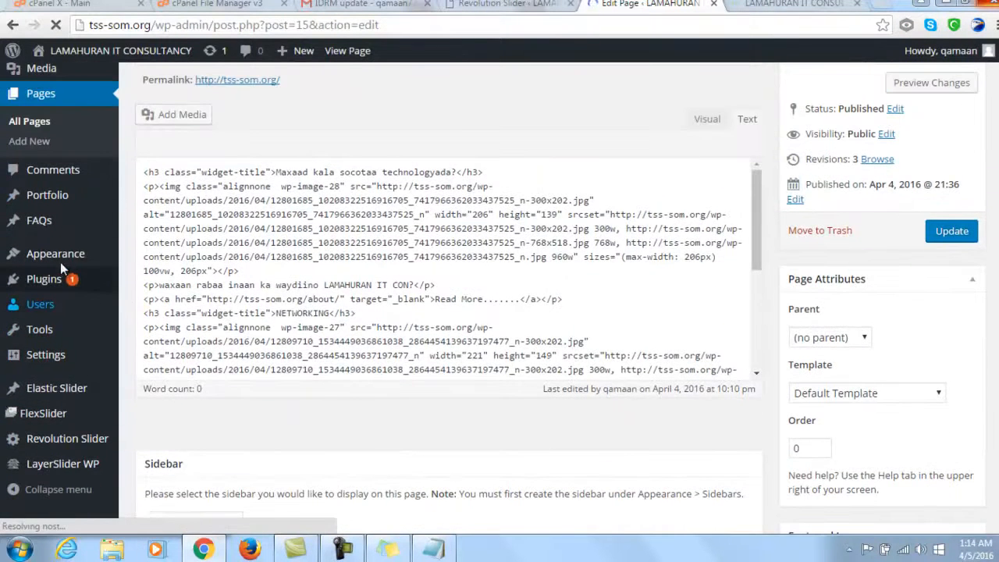
mouse_move(53, 266)
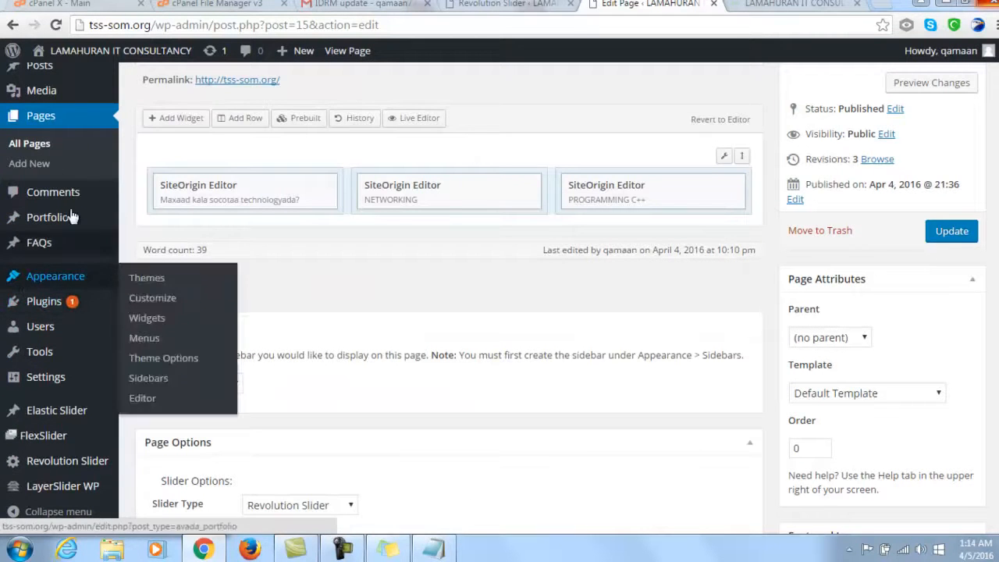
mouse_move(57, 353)
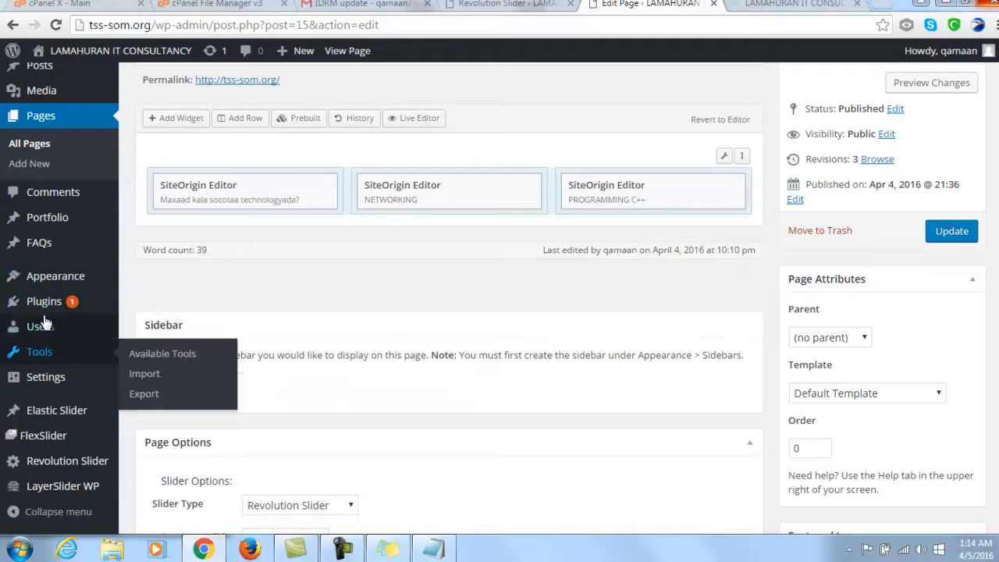
mouse_move(62, 311)
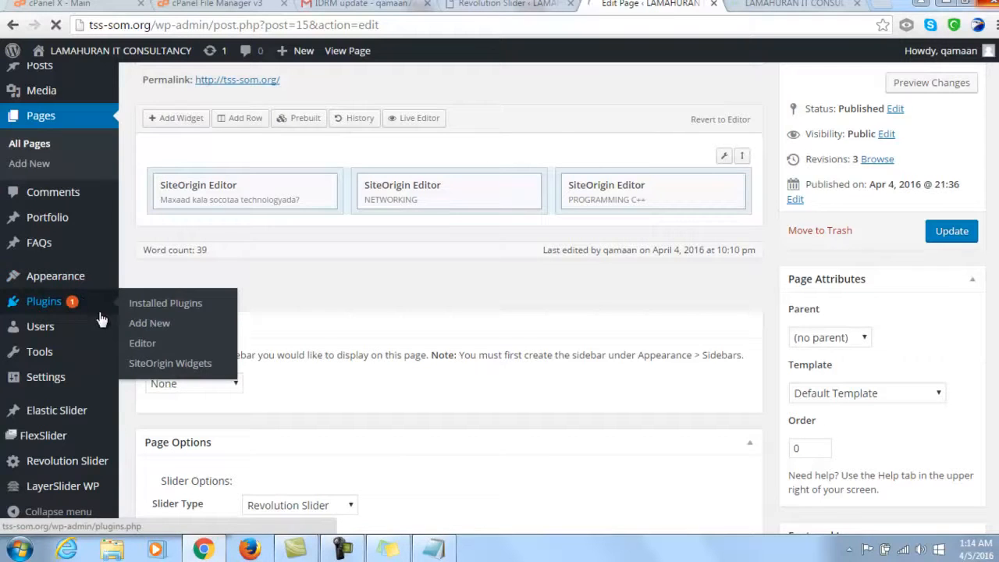
mouse_move(78, 325)
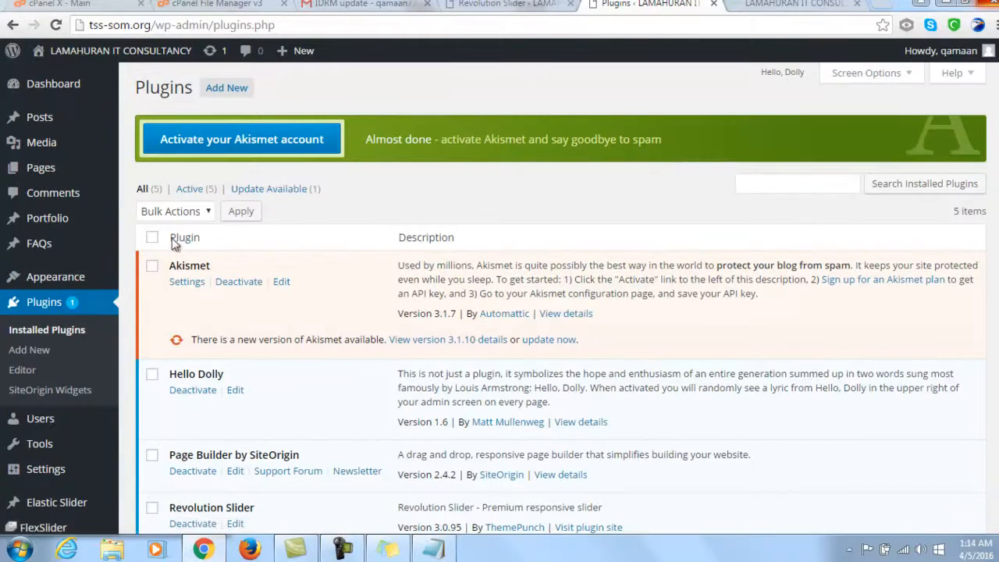
Search plugins for 'contact form', install and activate Contact Form Builder, and close the mail tab.
click(226, 88)
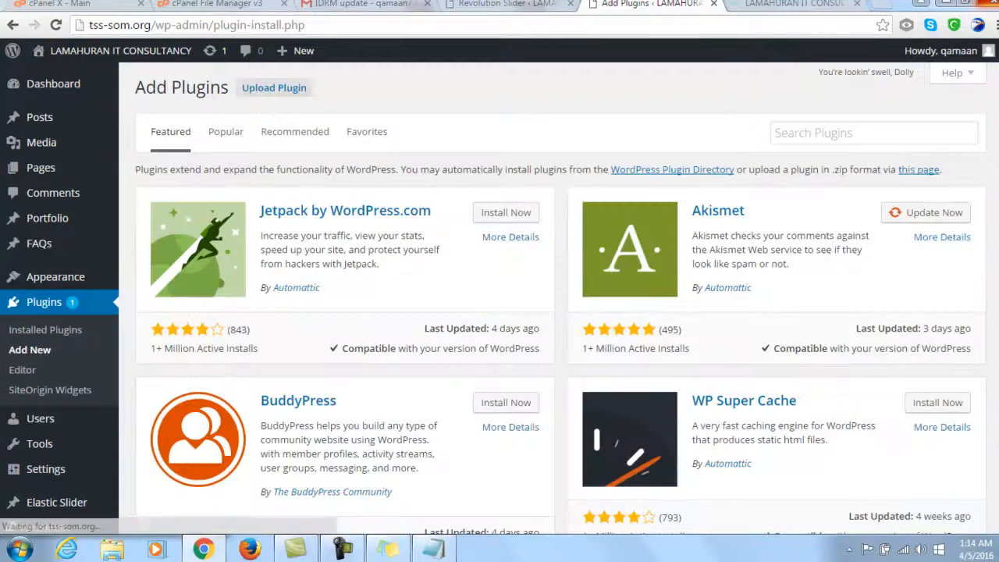
click(815, 136)
text(contact form)
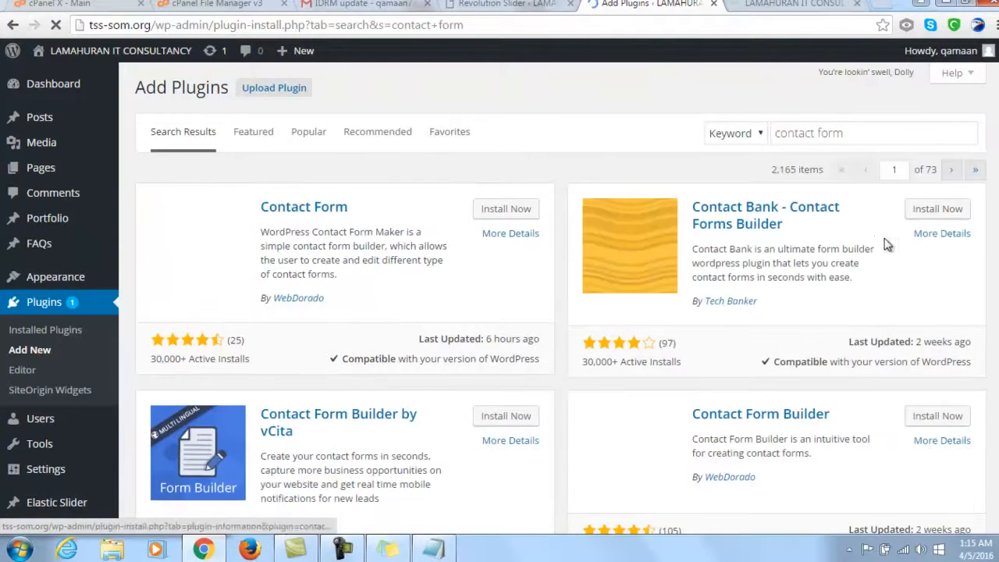
scroll(974, 221, down, 1)
scroll(975, 221, down, 1)
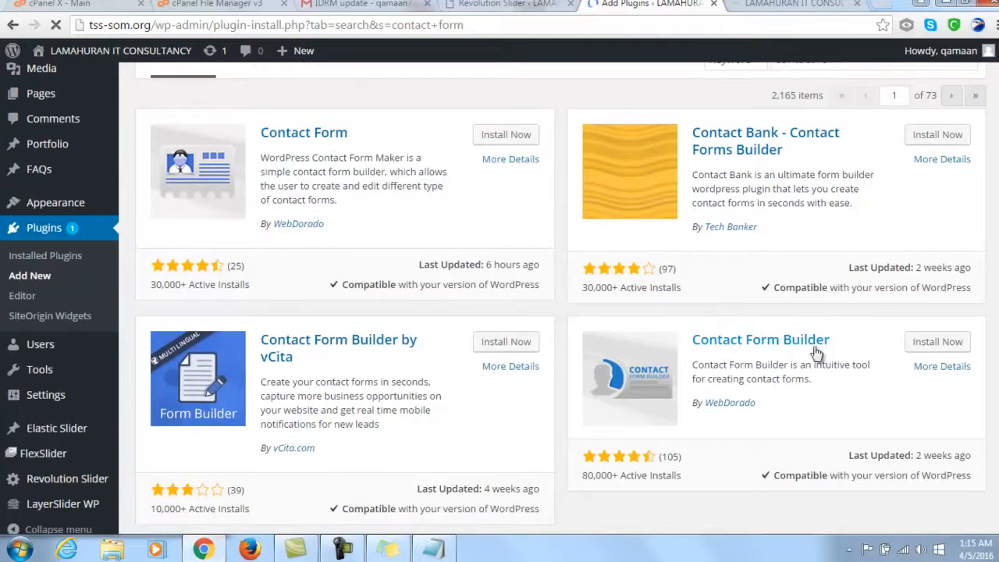
click(917, 346)
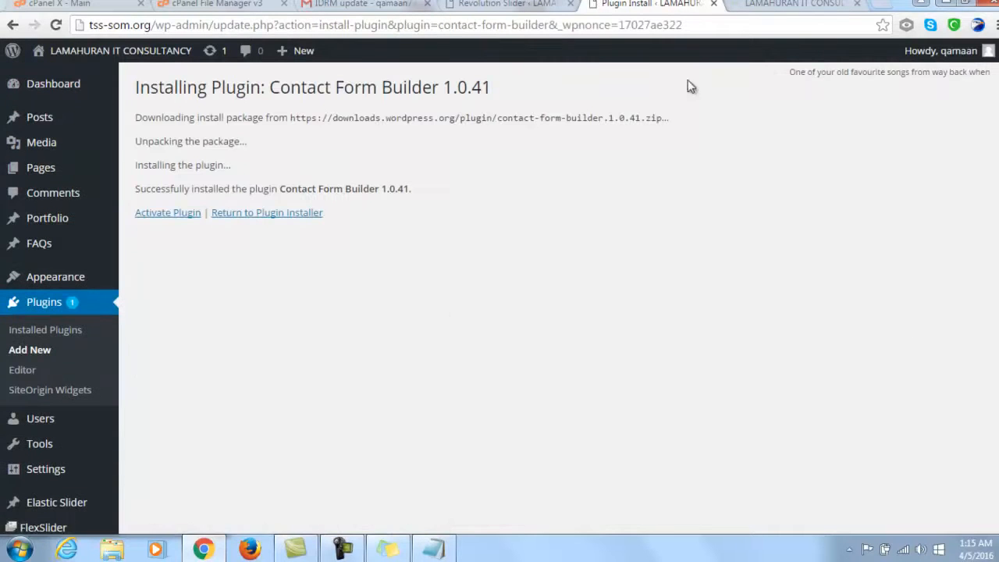
click(167, 213)
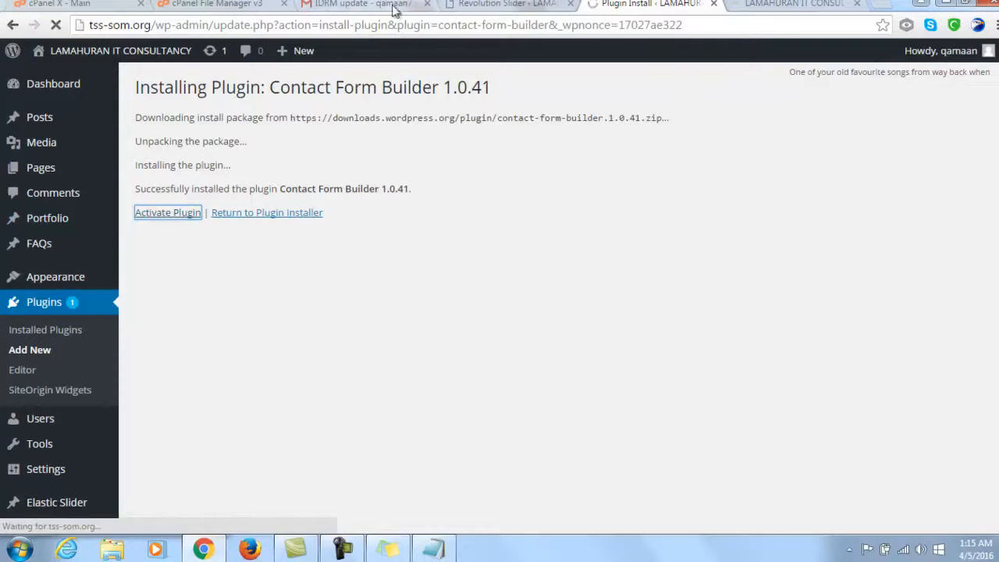
click(428, 4)
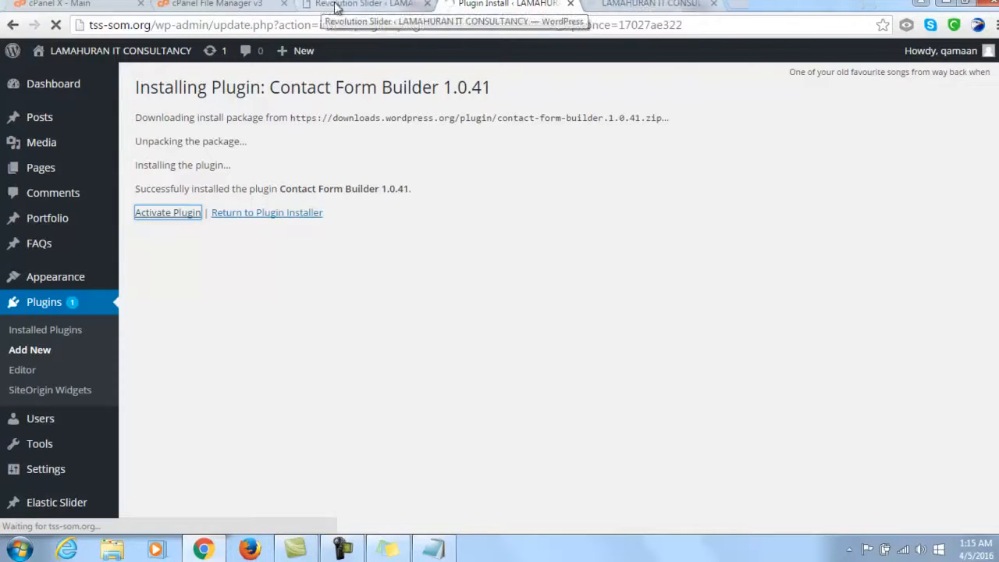
Confirm Contact Form Builder is active and open its CForm Builder Manager.
click(637, 4)
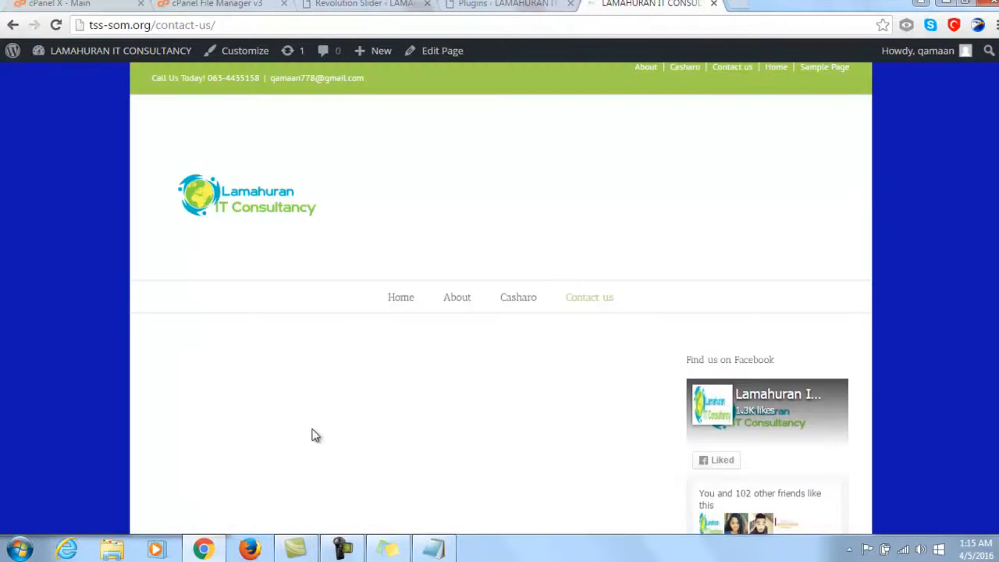
click(515, 5)
scroll(297, 469, down, 4)
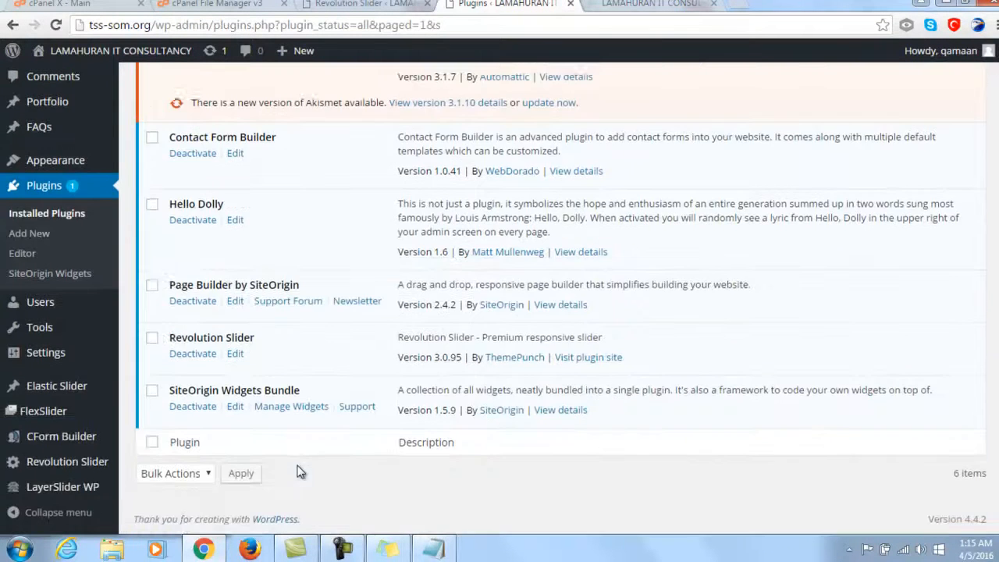
scroll(294, 462, up, 2)
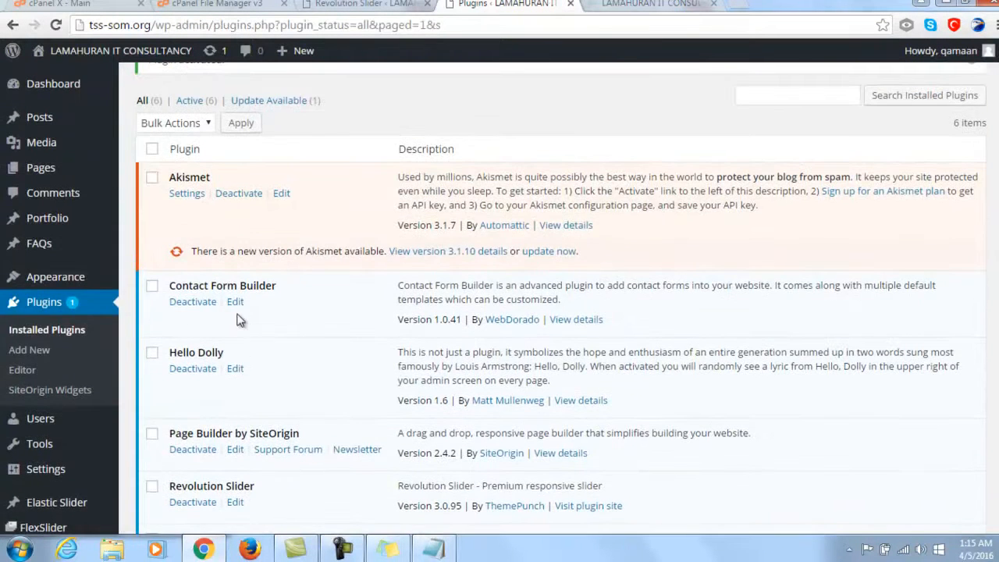
scroll(31, 445, down, 2)
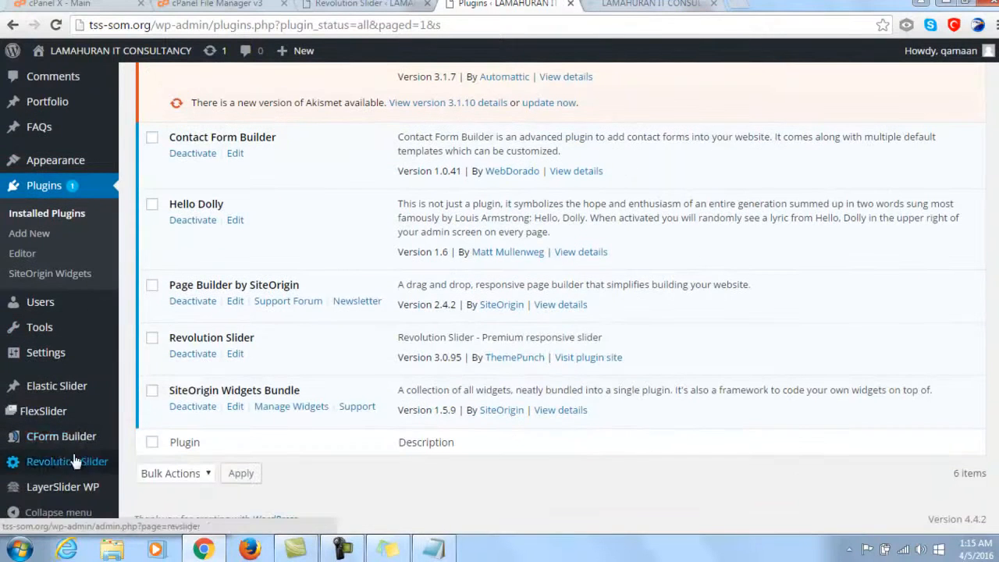
mouse_move(86, 441)
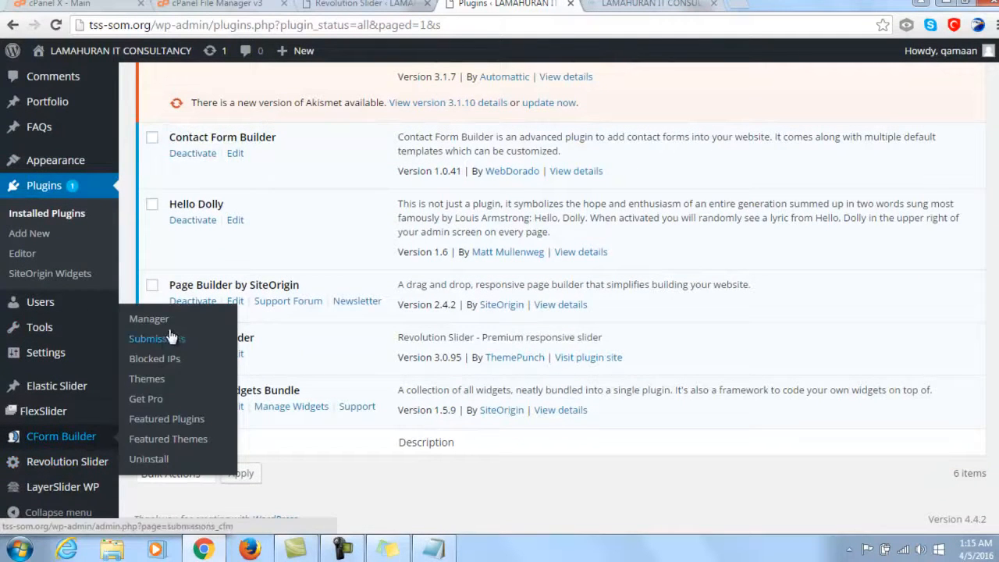
click(56, 437)
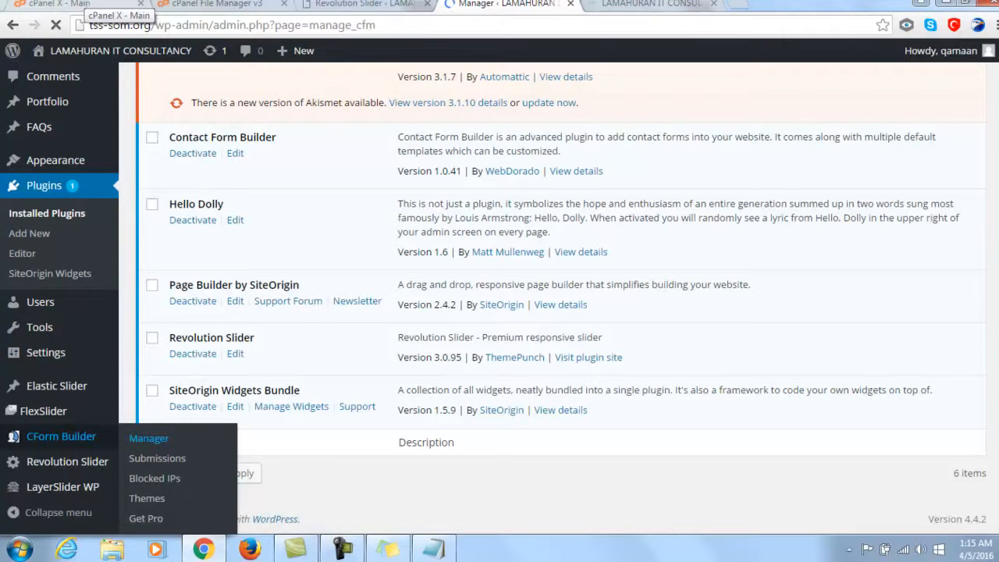
Load google.com in a new tab and scroll the Manager's list of forms.
click(726, 5)
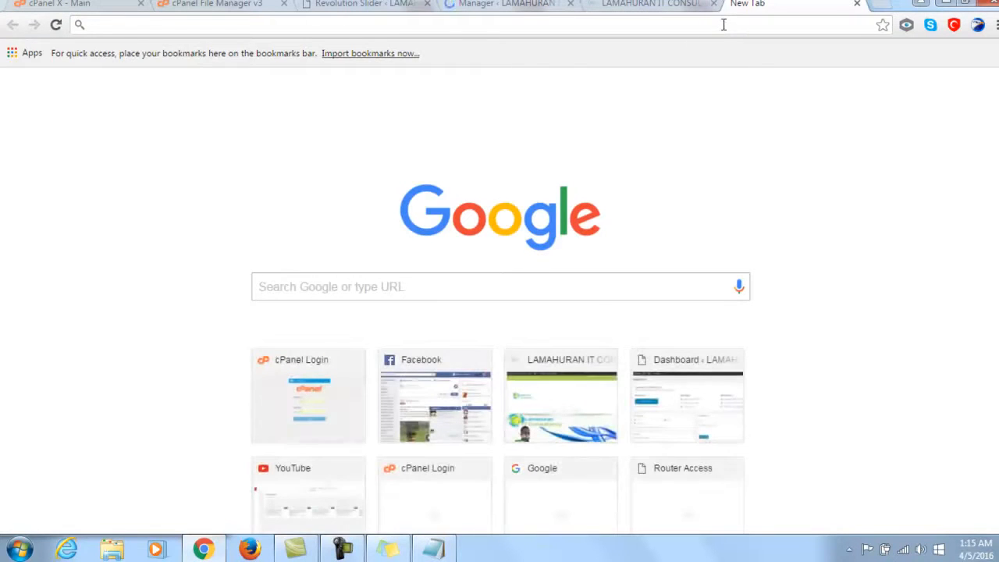
text(g)
key(Return)
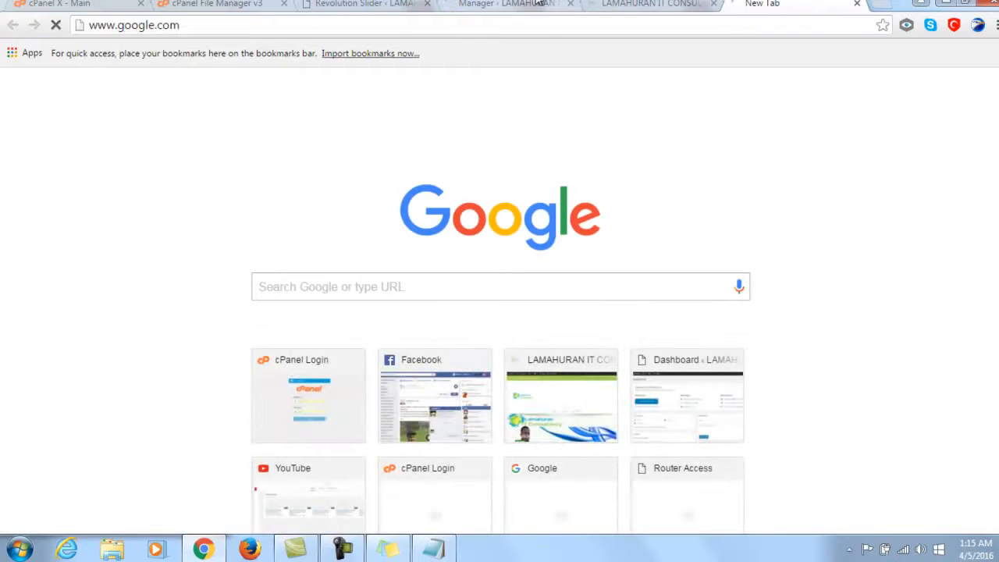
click(519, 4)
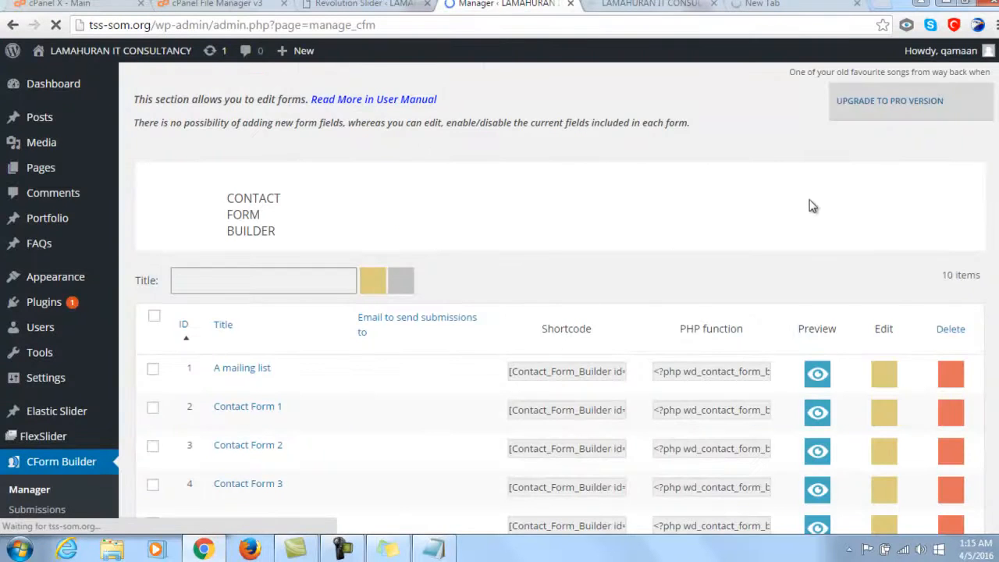
scroll(792, 265, down, 1)
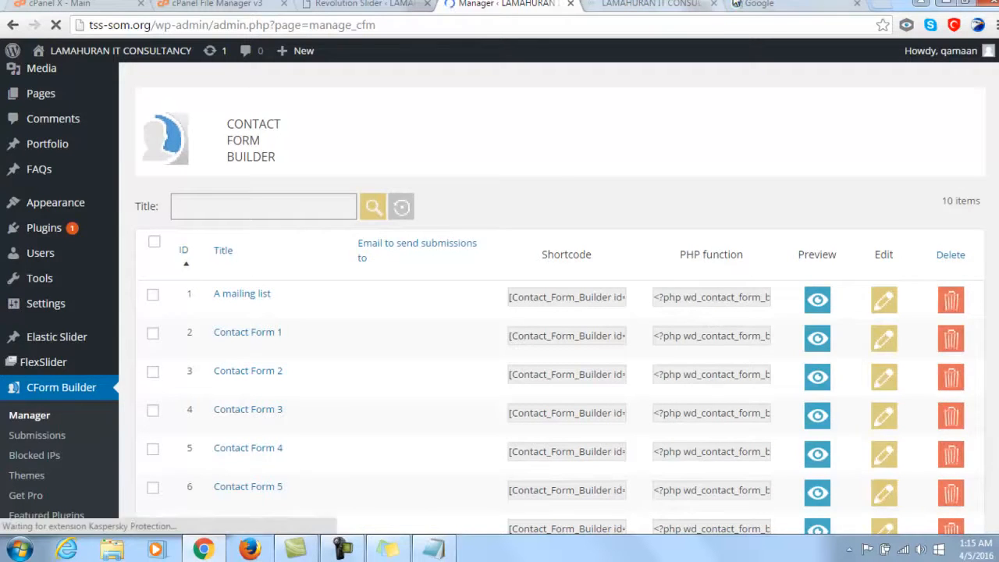
click(761, 5)
Open Gmail from the Google apps grid, then edit the A mailing list form.
click(914, 62)
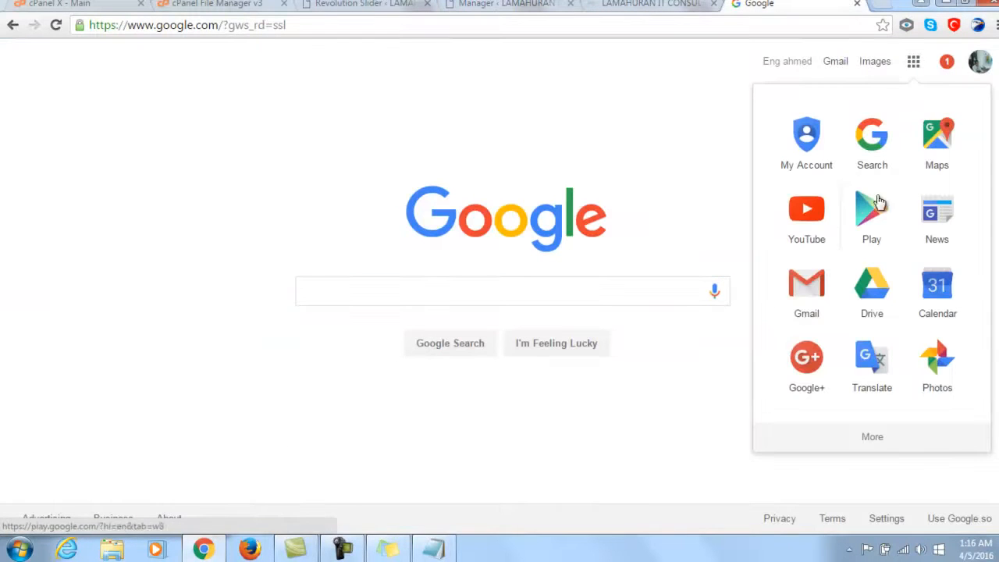
click(872, 436)
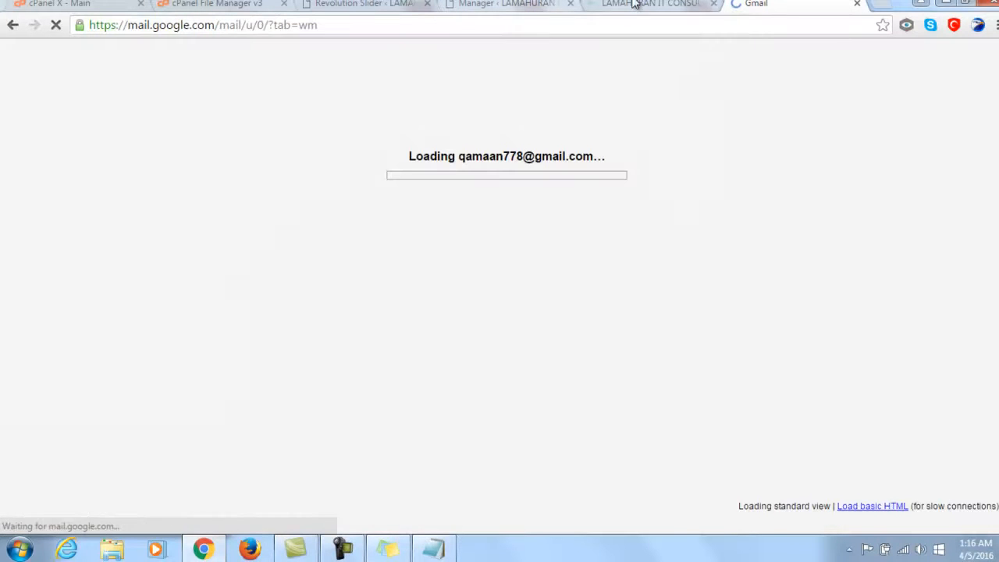
click(636, 4)
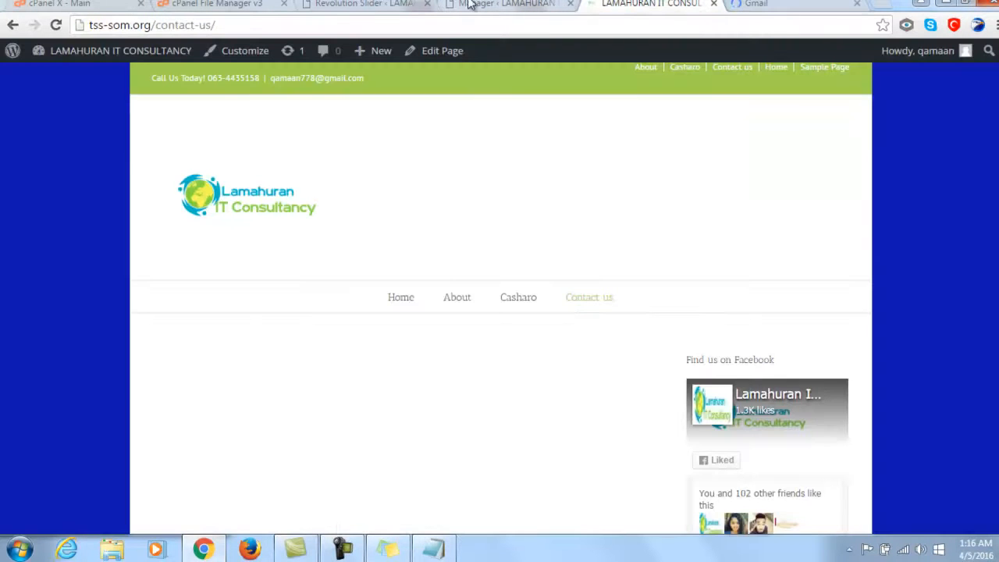
click(449, 4)
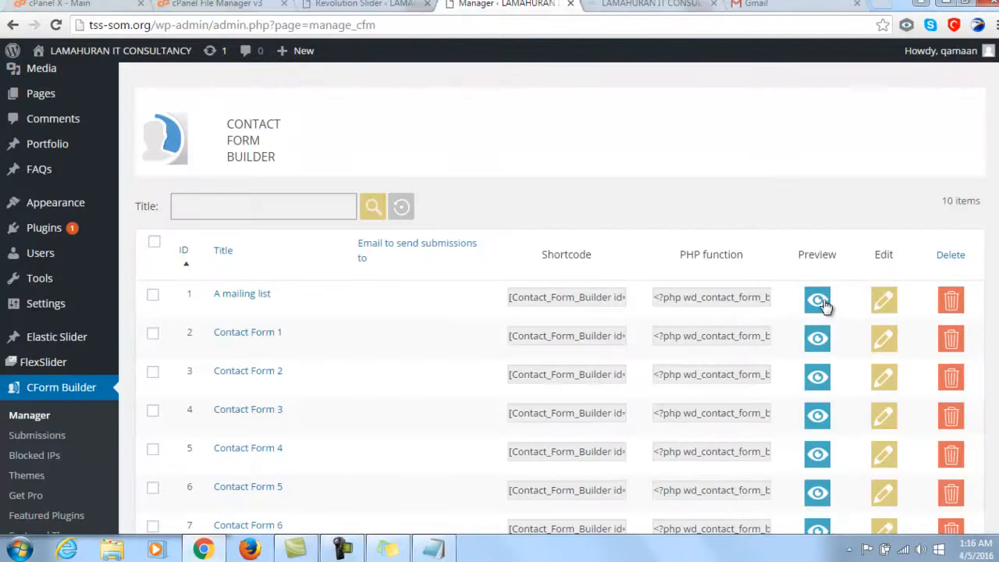
click(887, 305)
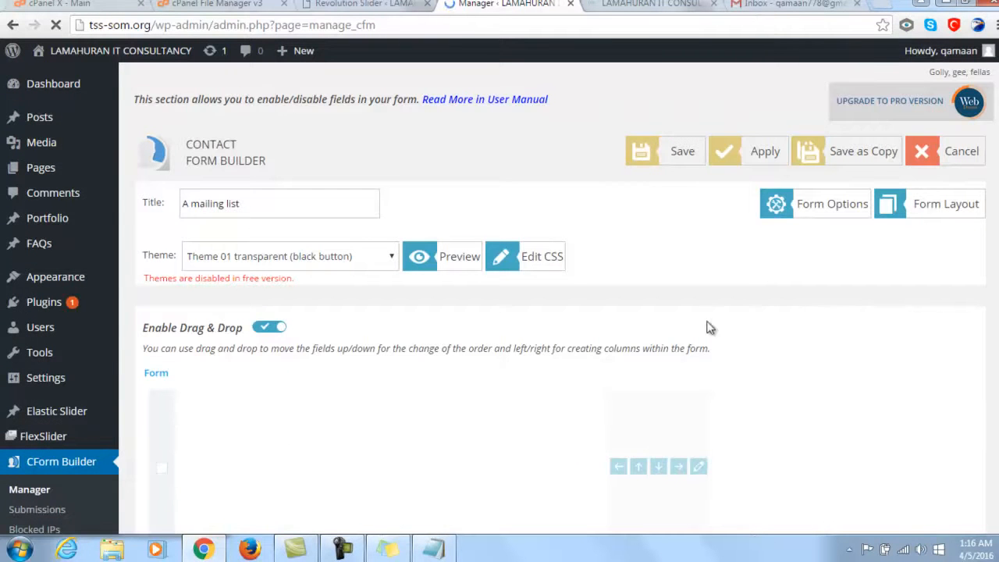
Move the Join the mailing list heading above the map.
scroll(983, 294, down, 4)
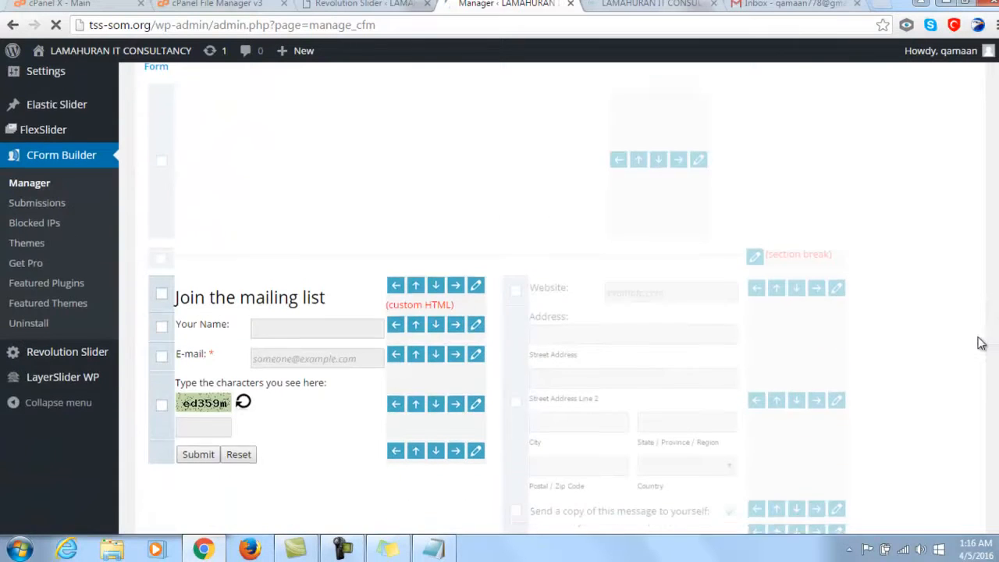
scroll(981, 343, down, 1)
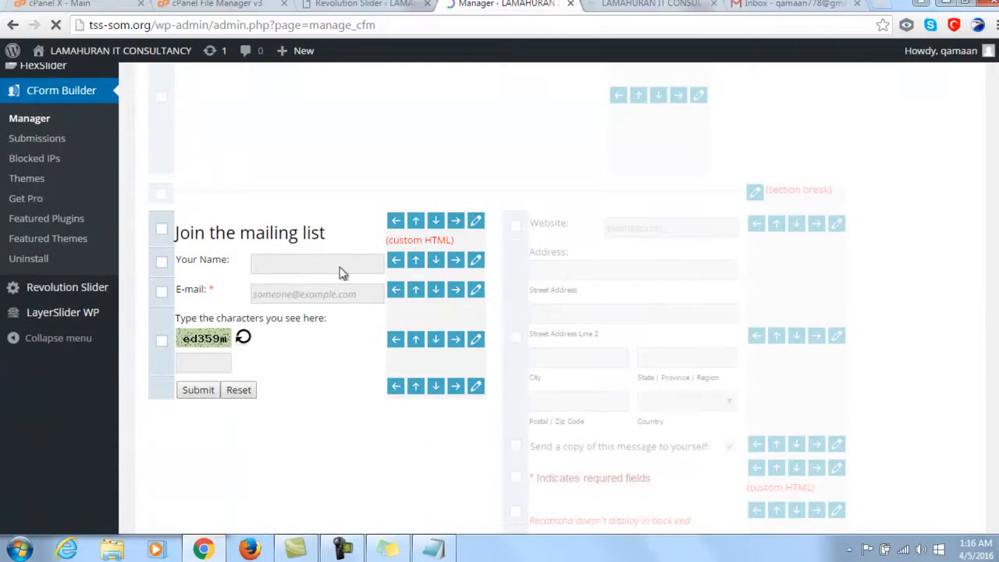
drag(257, 232, 228, 234)
Replace the form title 'A mailing list' with 'Contact Form'.
scroll(238, 292, up, 5)
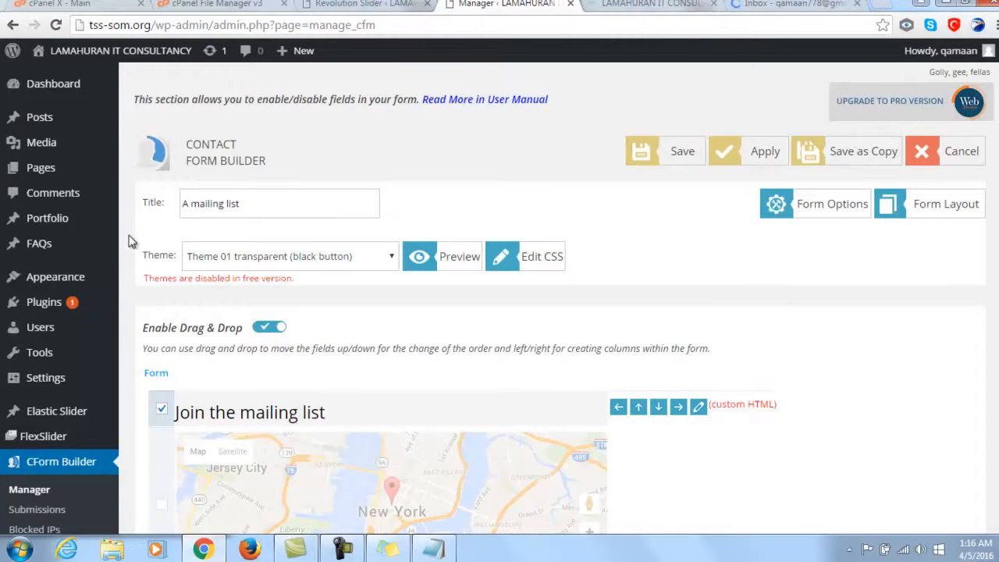
drag(252, 207, 160, 214)
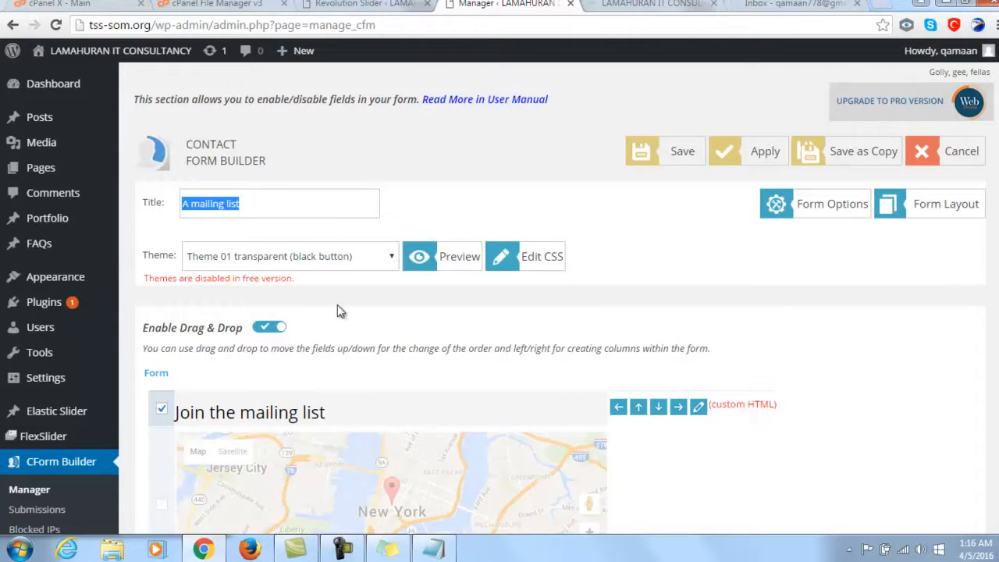
text(contact )
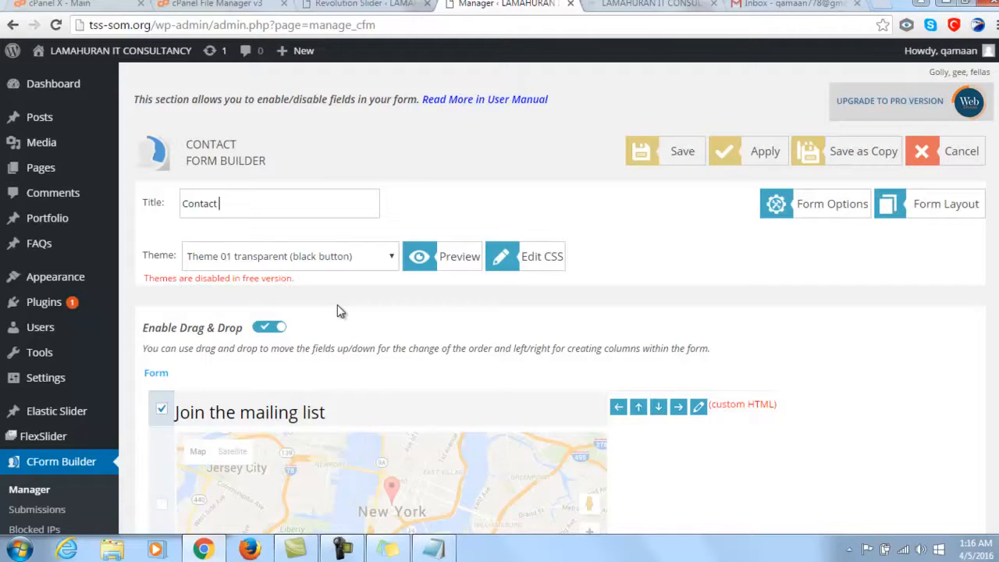
text(Form)
scroll(604, 301, down, 1)
scroll(612, 312, down, 2)
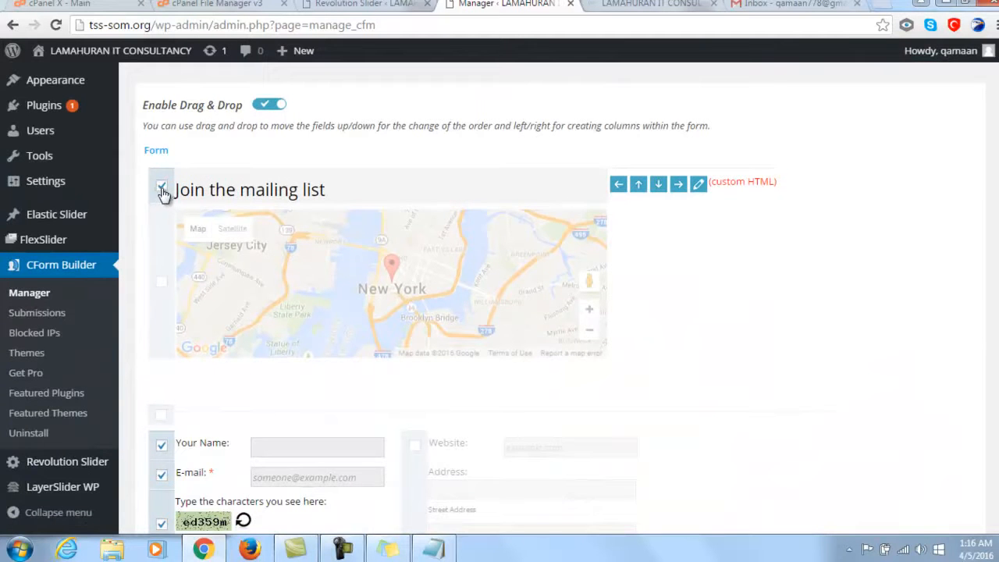
Disable the Join the mailing list heading and move it below the map.
click(161, 190)
drag(218, 197, 787, 501)
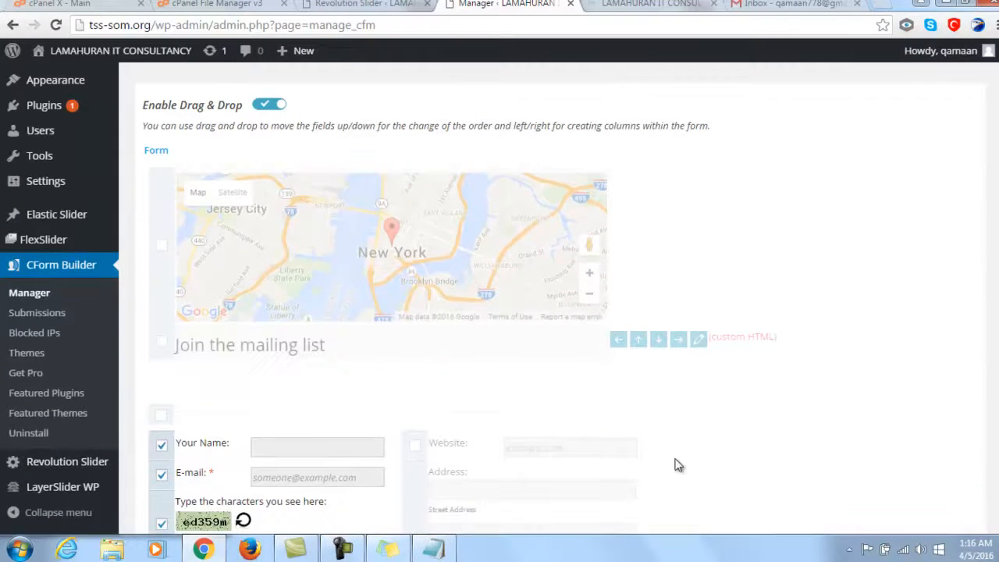
drag(351, 253, 678, 538)
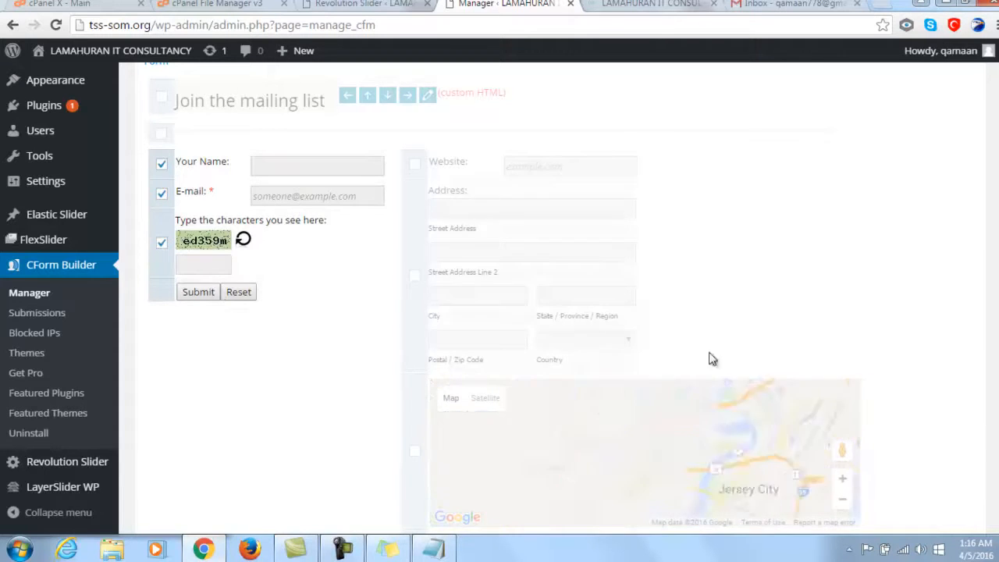
Enable the Website field and place it in the form below E-mail.
scroll(387, 295, down, 1)
scroll(995, 261, down, 5)
scroll(994, 260, up, 3)
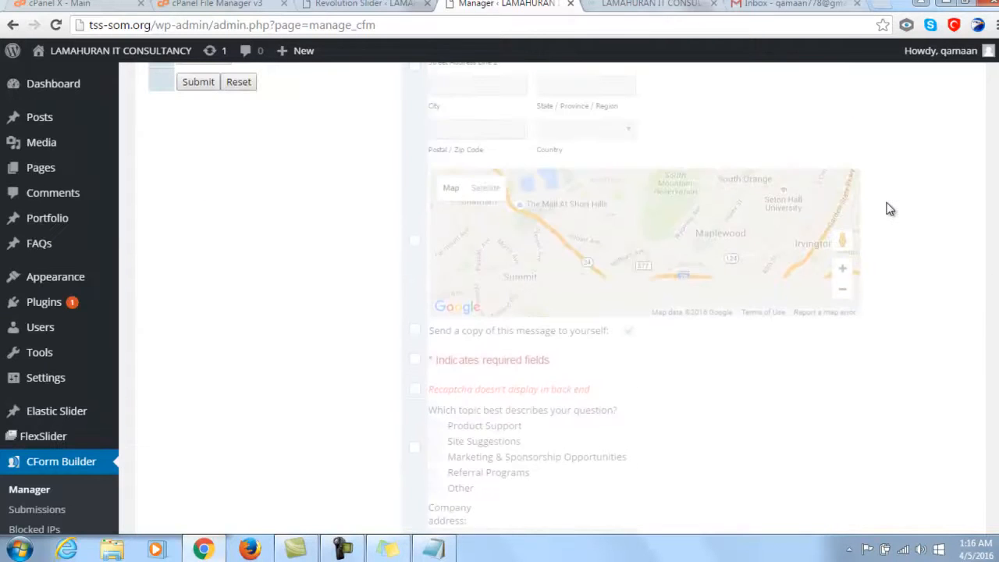
scroll(894, 215, up, 2)
scroll(894, 215, up, 2)
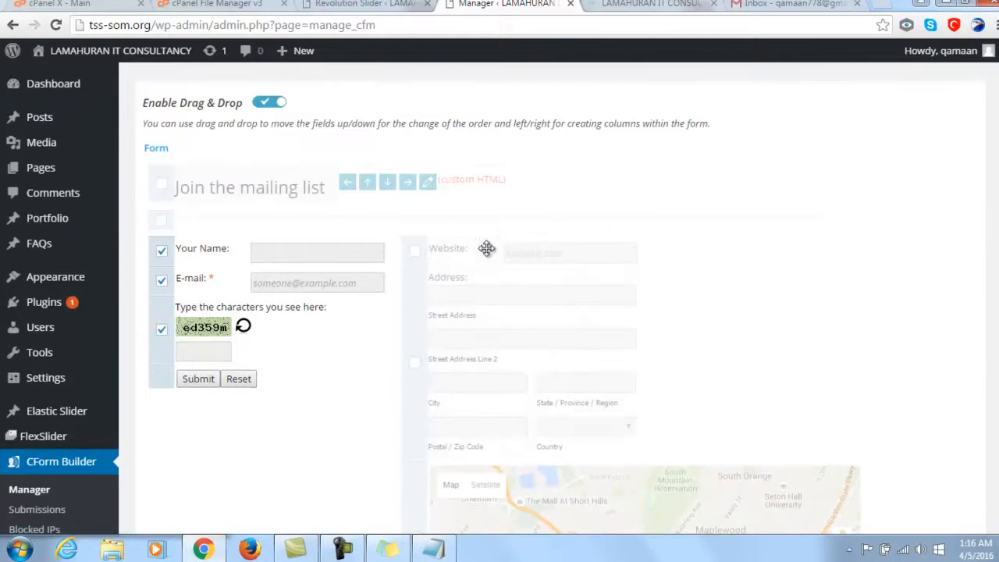
click(416, 252)
drag(451, 250, 206, 373)
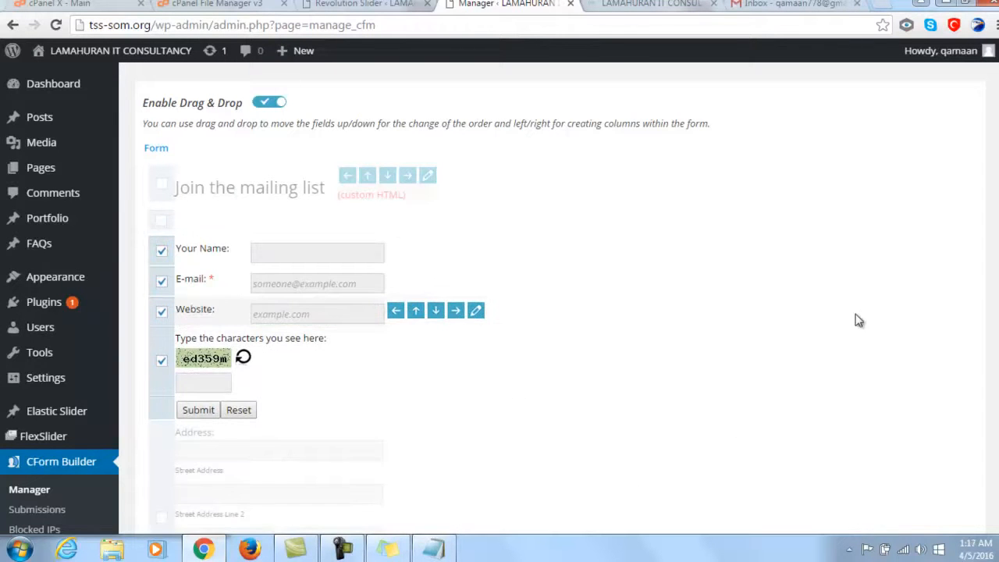
Enable the map and move it above the Submit button.
scroll(844, 332, down, 3)
scroll(863, 328, up, 2)
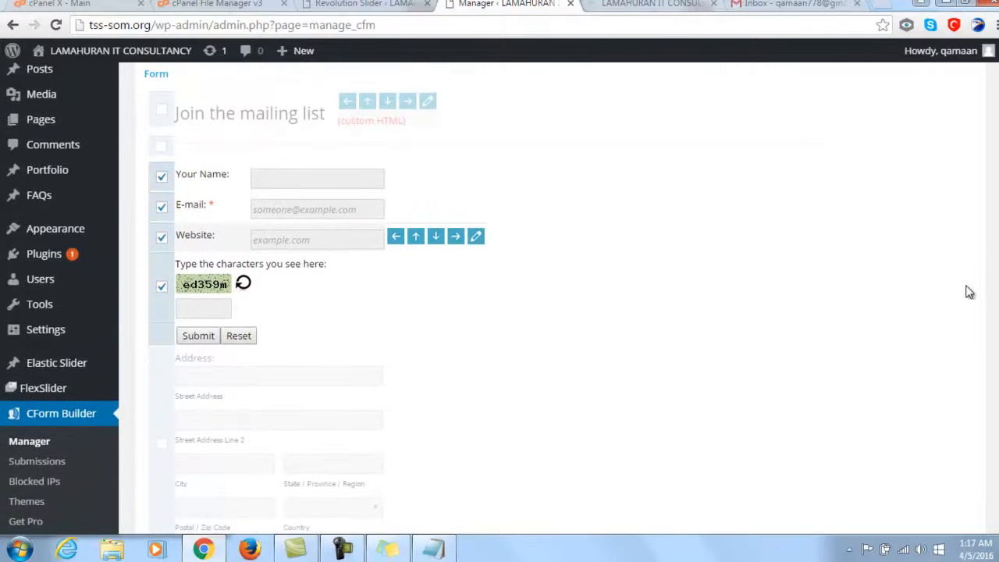
scroll(972, 290, up, 3)
scroll(991, 300, up, 1)
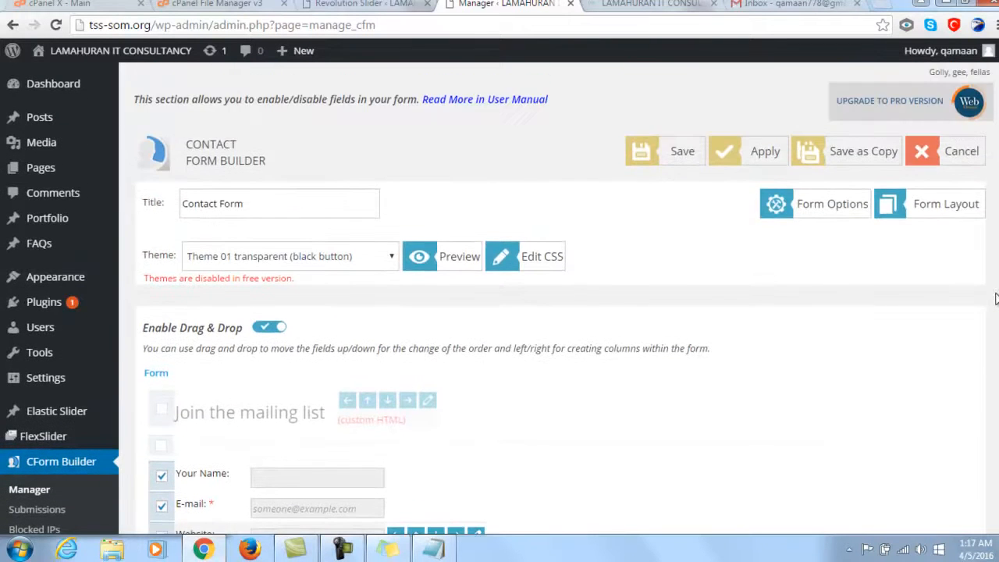
scroll(997, 298, down, 10)
scroll(997, 301, up, 1)
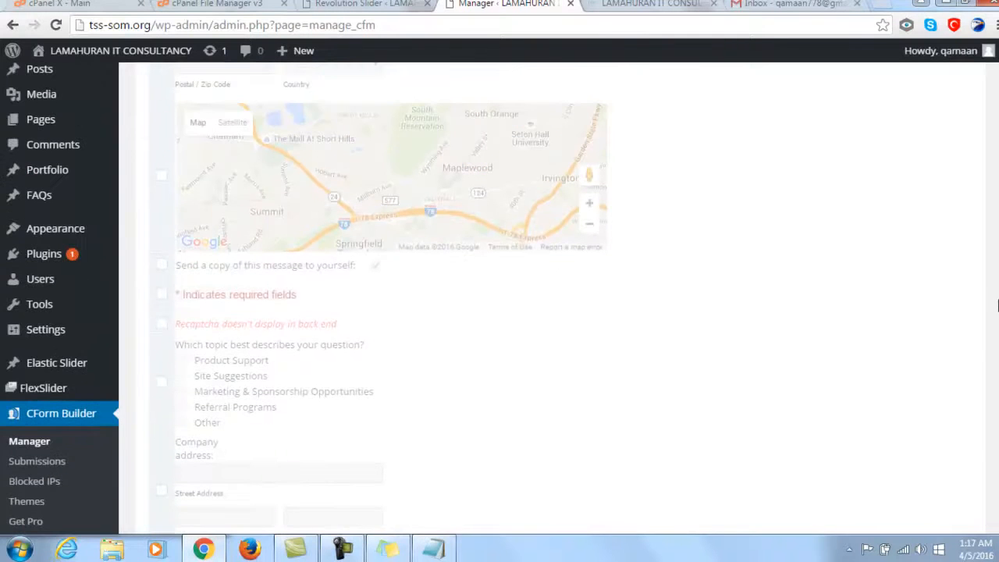
drag(163, 190, 273, 117)
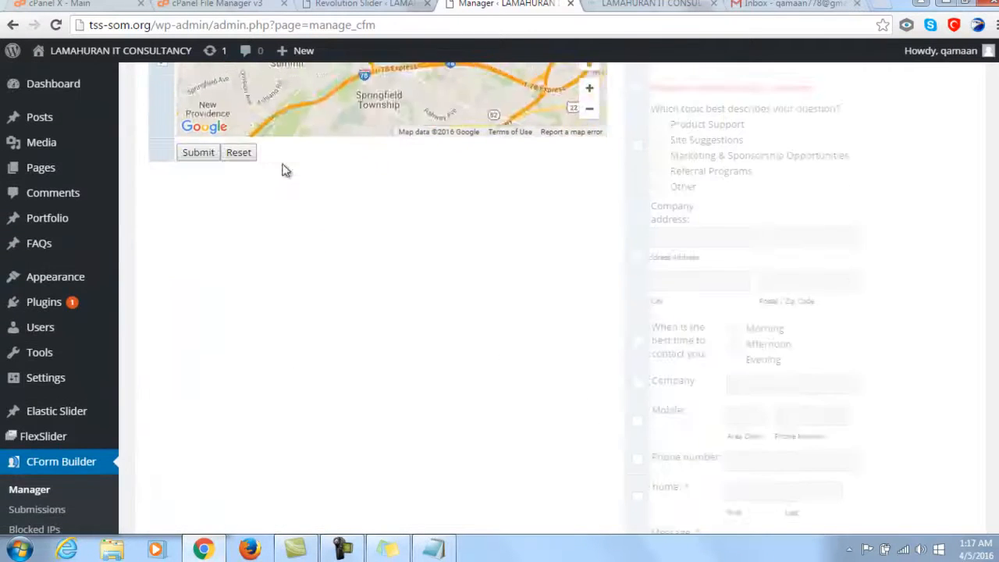
Tick the Phone number field for inclusion in the form.
scroll(286, 173, up, 5)
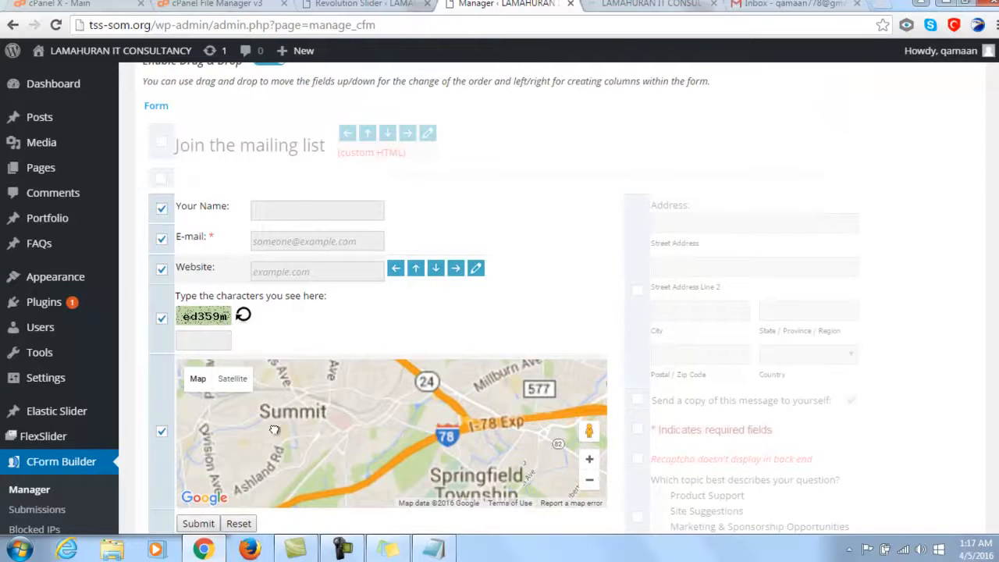
scroll(815, 371, down, 2)
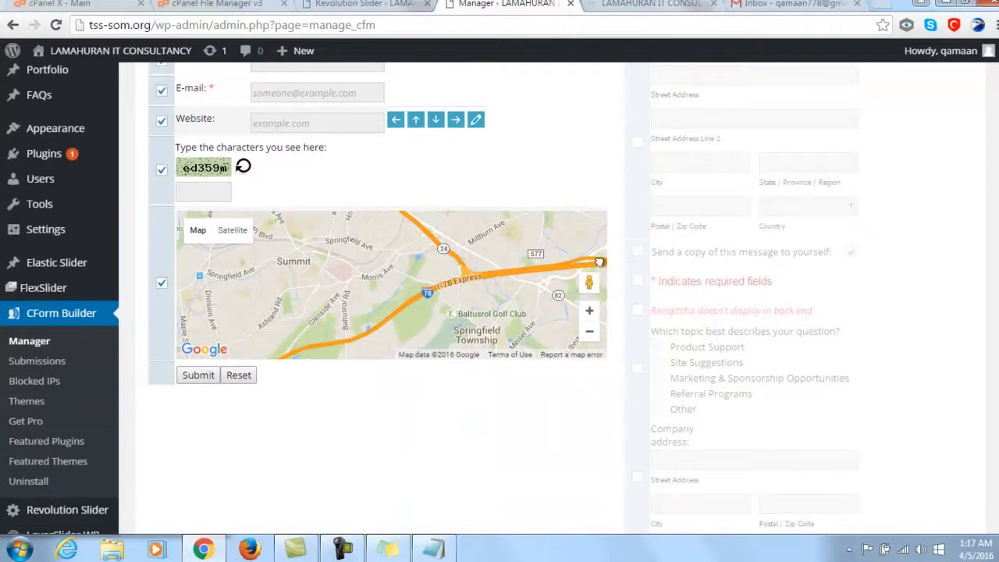
scroll(415, 419, down, 4)
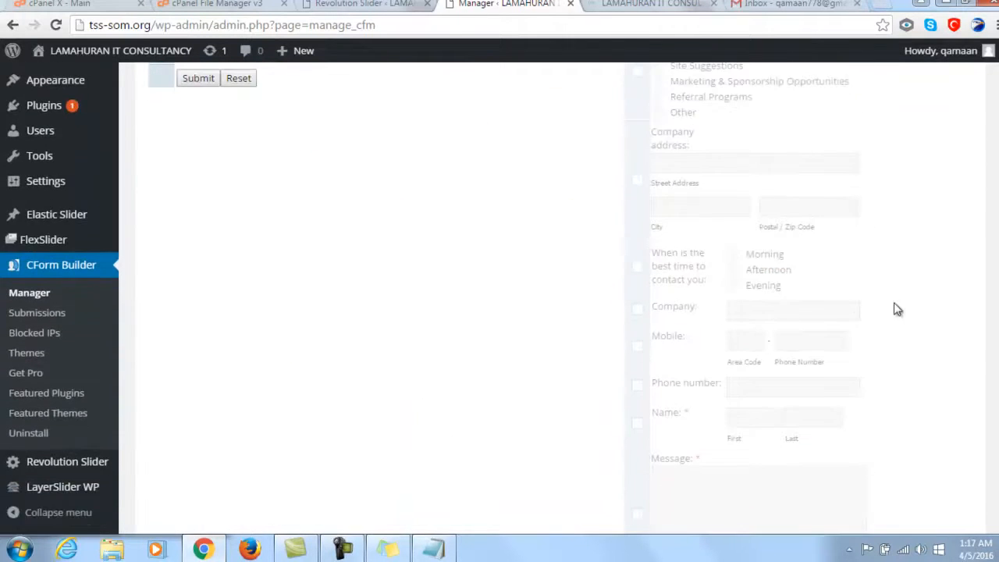
scroll(941, 321, up, 1)
scroll(950, 315, down, 5)
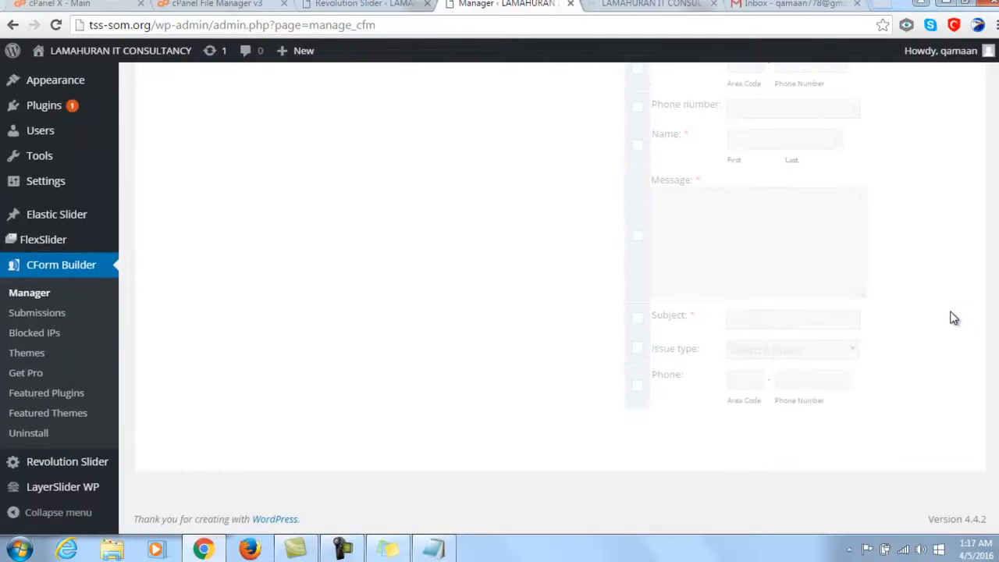
click(638, 110)
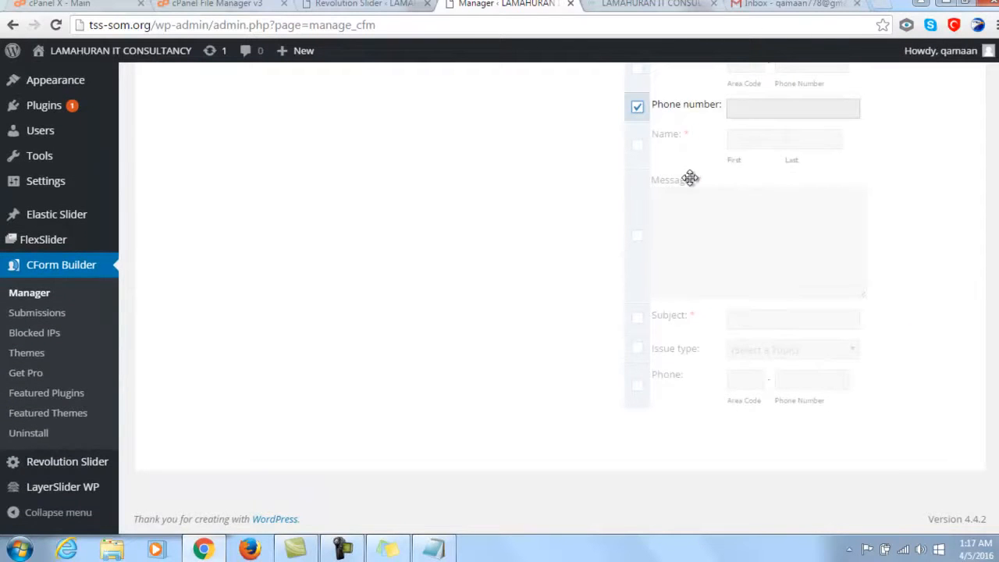
Move the Phone number field into the form below Website.
drag(691, 106, 239, 111)
scroll(248, 114, down, 1)
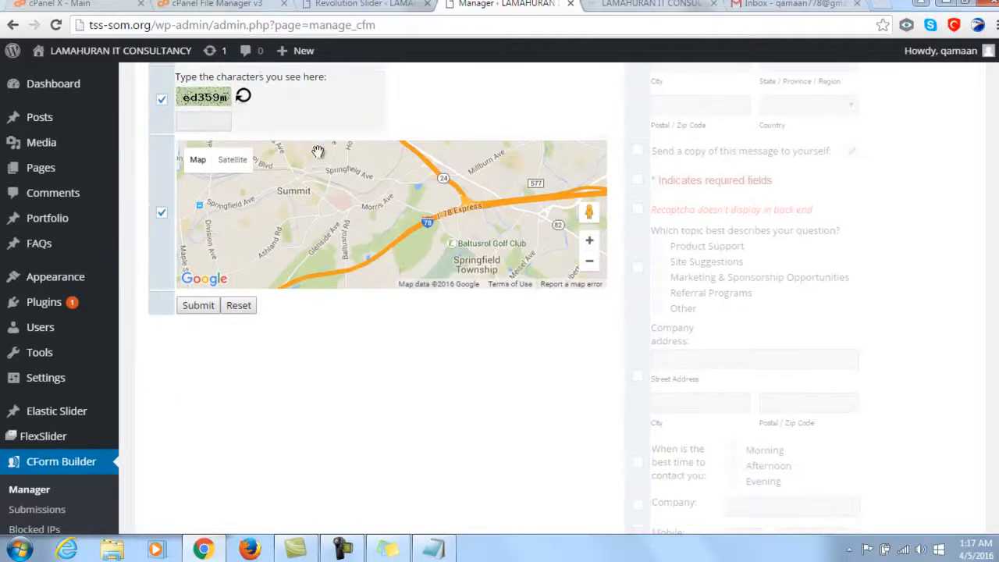
scroll(330, 258, up, 1)
scroll(488, 146, up, 1)
scroll(488, 147, up, 1)
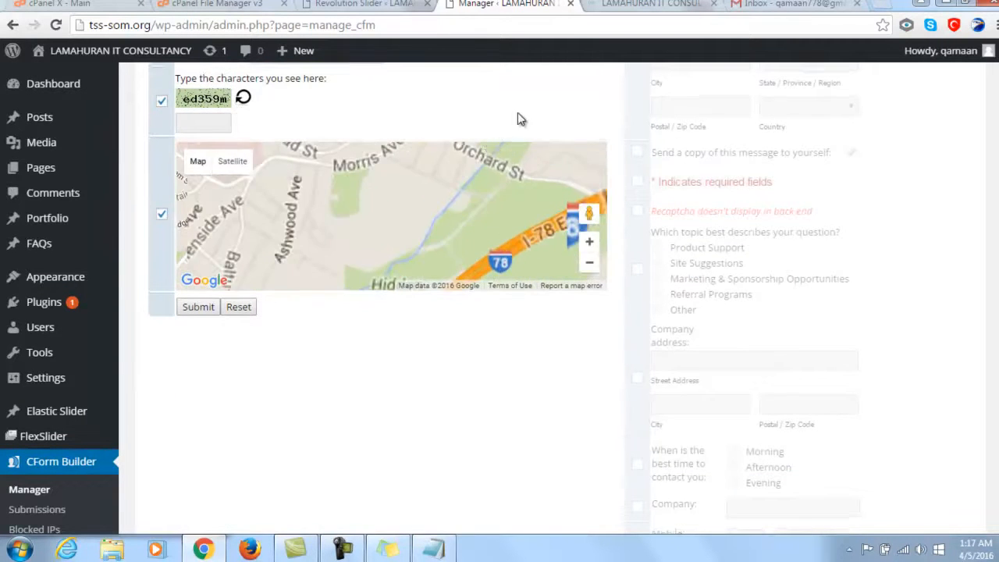
scroll(484, 133, up, 4)
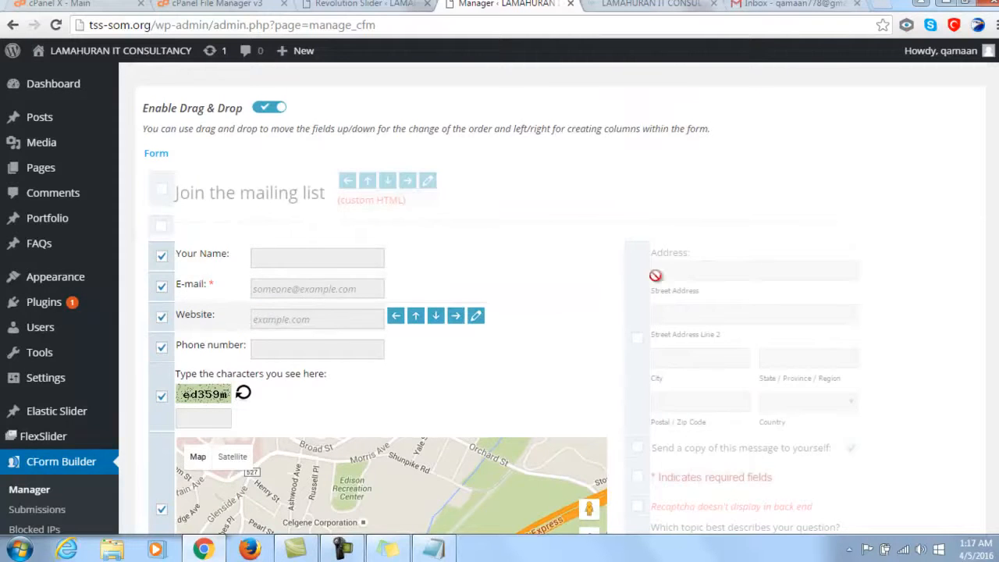
scroll(872, 313, down, 9)
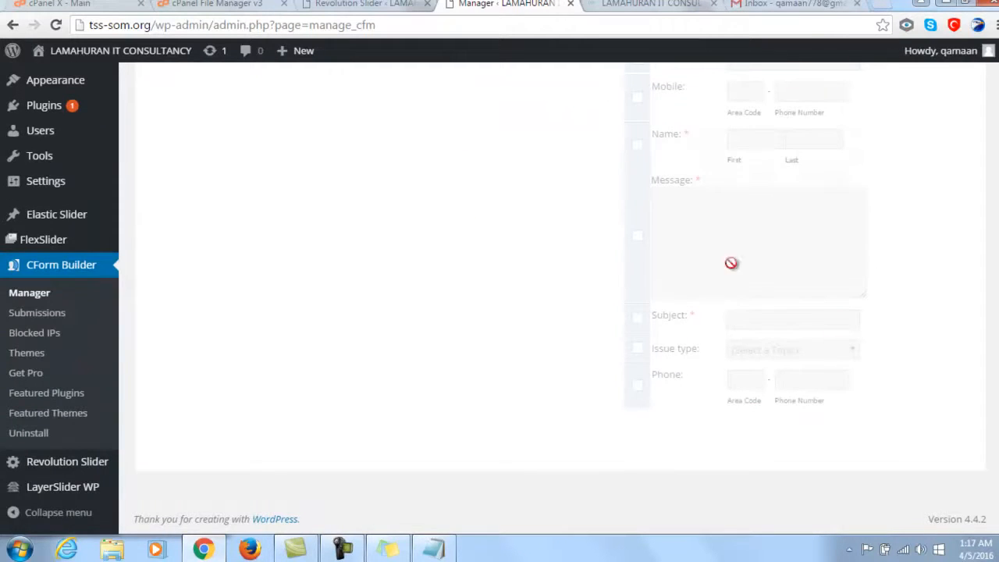
Enable Message and Subject and place them, Subject then Message, below Phone number.
click(637, 243)
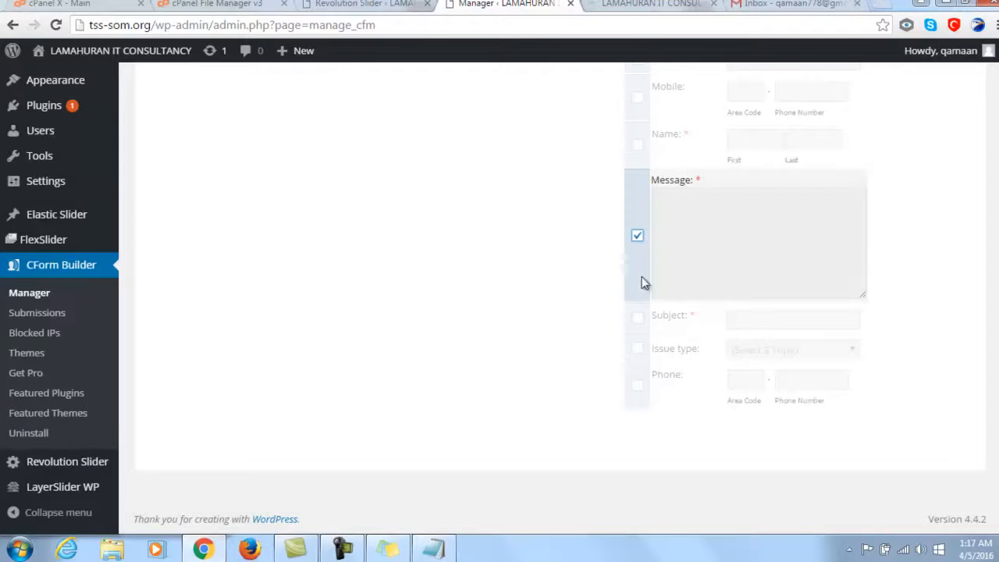
click(637, 319)
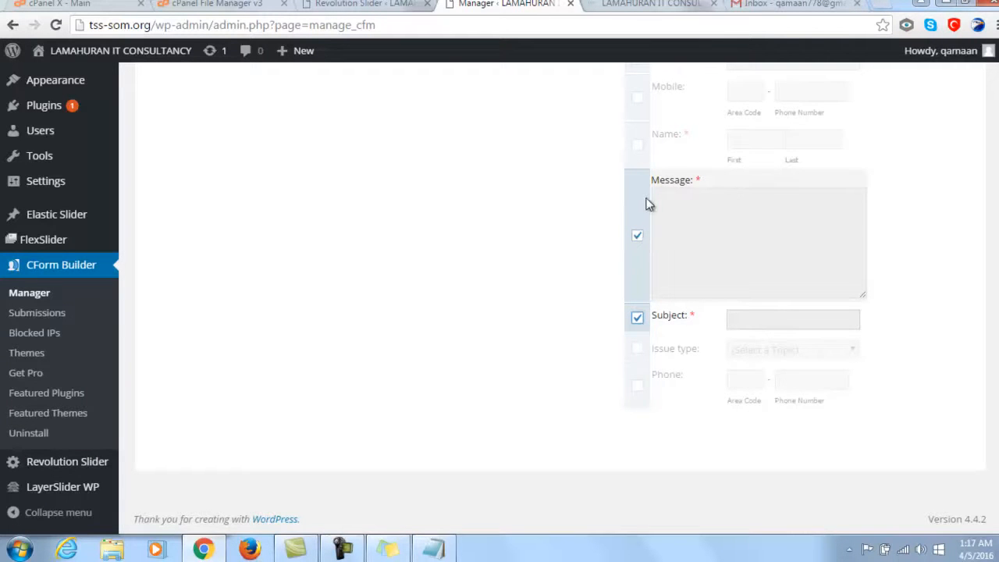
drag(637, 175, 182, 294)
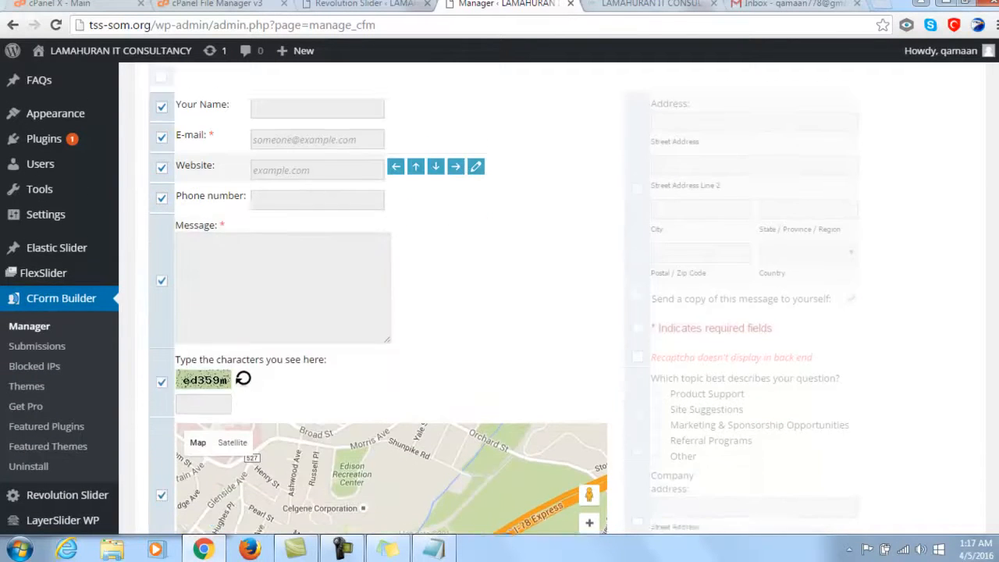
scroll(182, 295, down, 5)
drag(662, 317, 195, 167)
scroll(441, 296, down, 1)
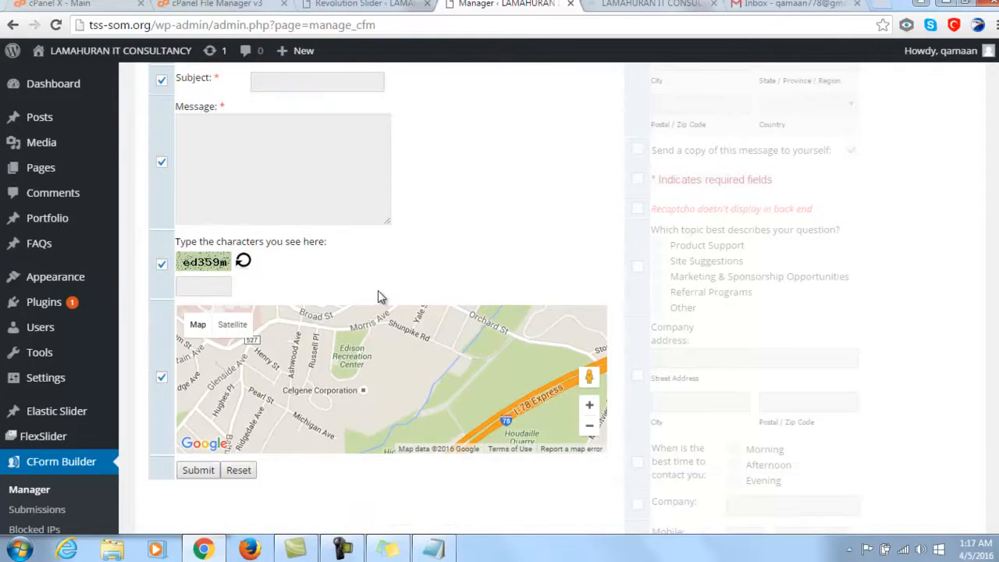
scroll(458, 257, up, 2)
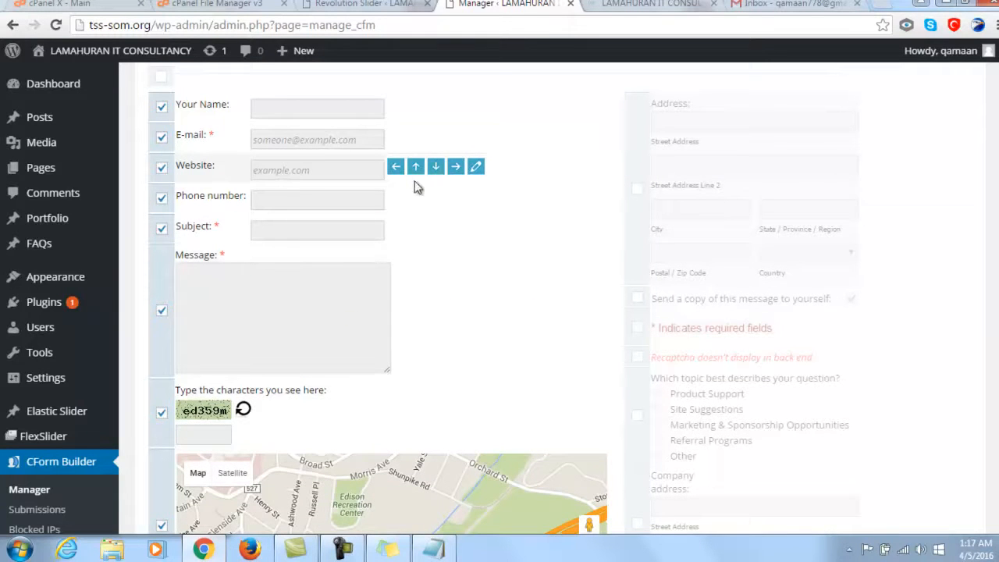
drag(189, 109, 192, 107)
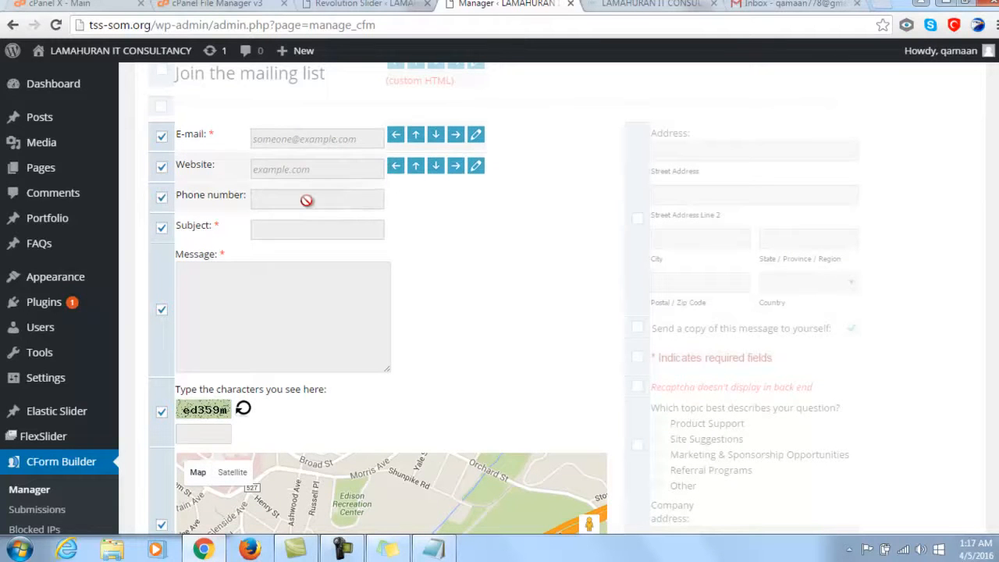
Save the Phone number field's settings.
click(476, 197)
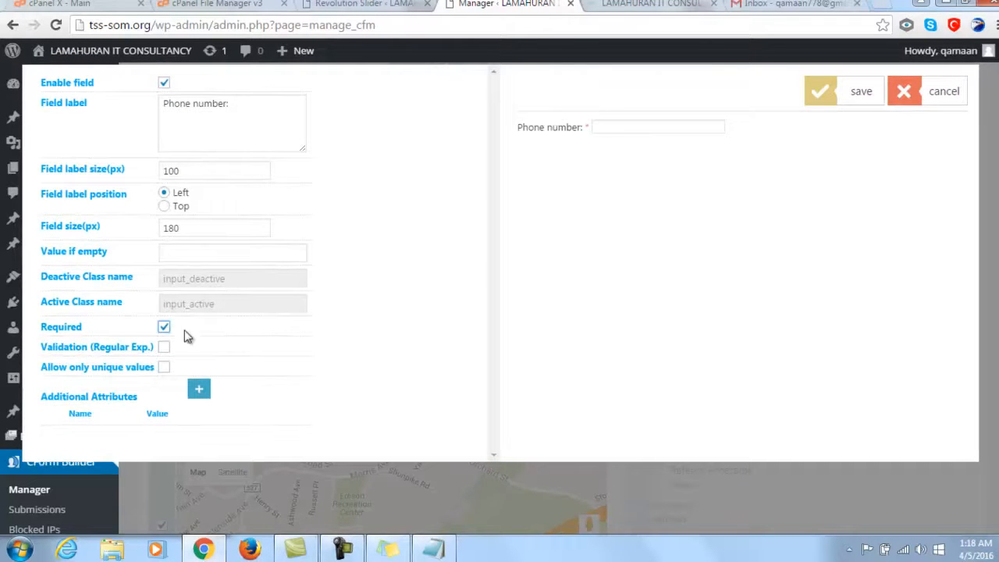
click(851, 93)
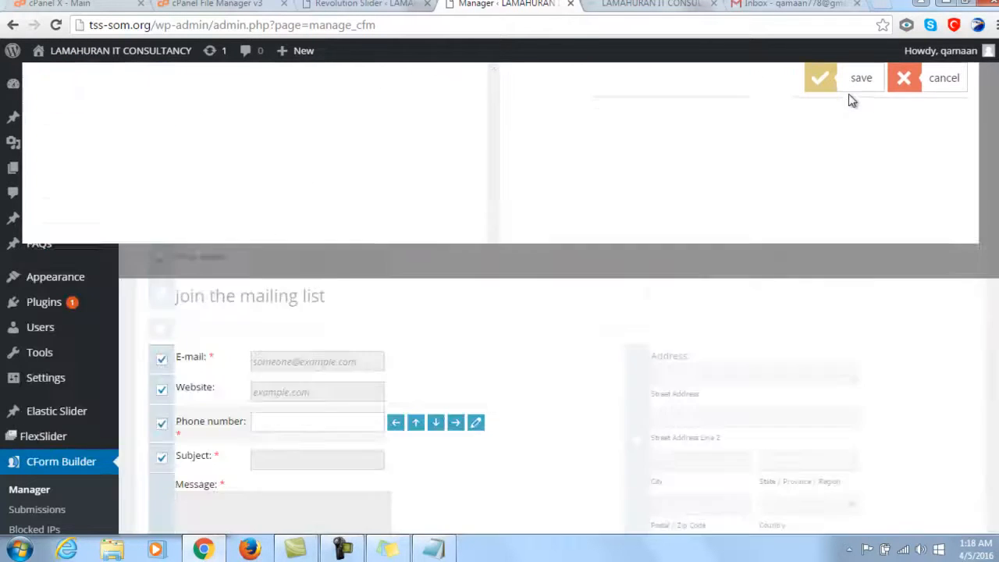
scroll(297, 328, down, 3)
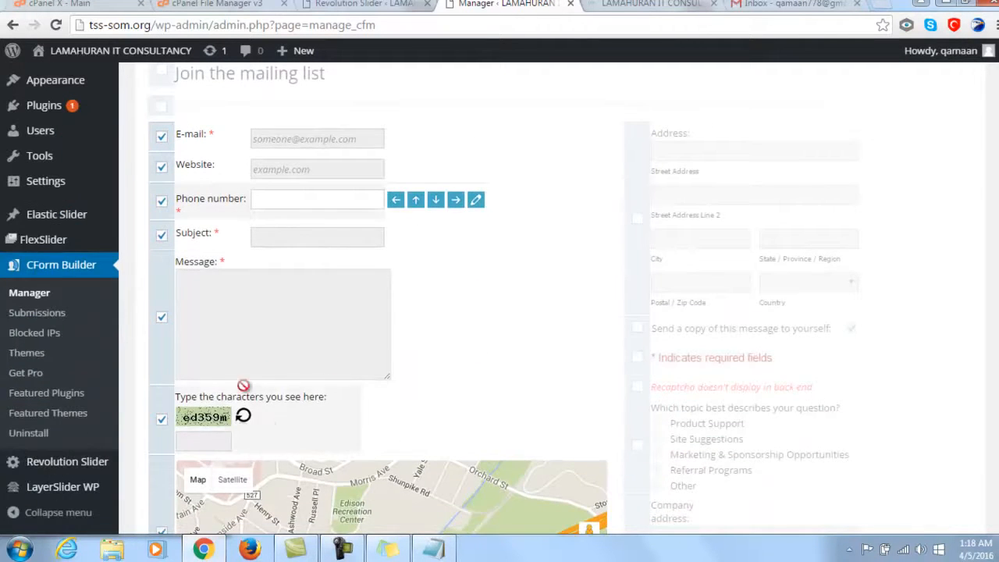
scroll(438, 272, up, 3)
scroll(426, 268, down, 3)
scroll(297, 242, up, 3)
Place Your Name below the mailing-list heading and make it a required field.
drag(178, 267, 178, 391)
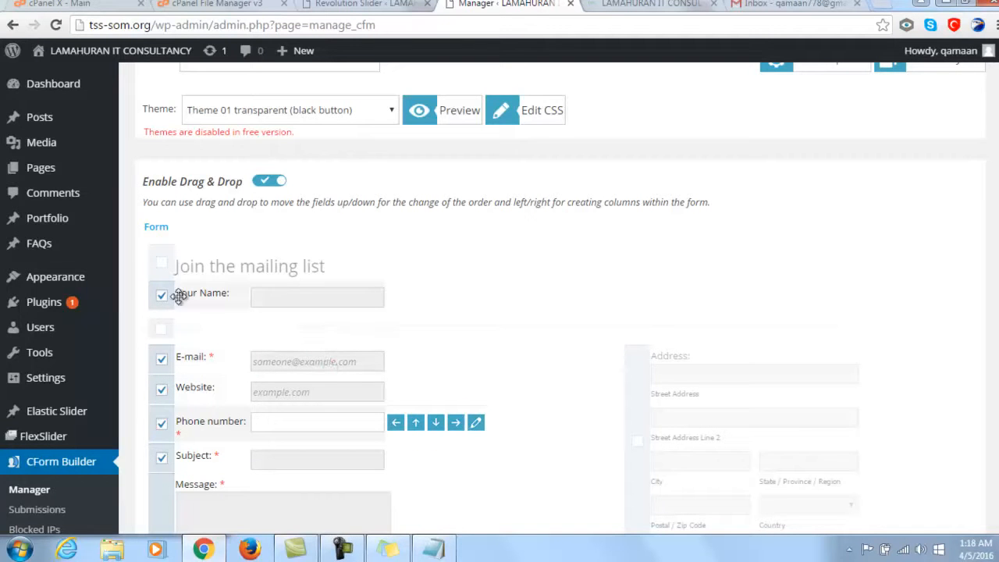
mouse_move(364, 312)
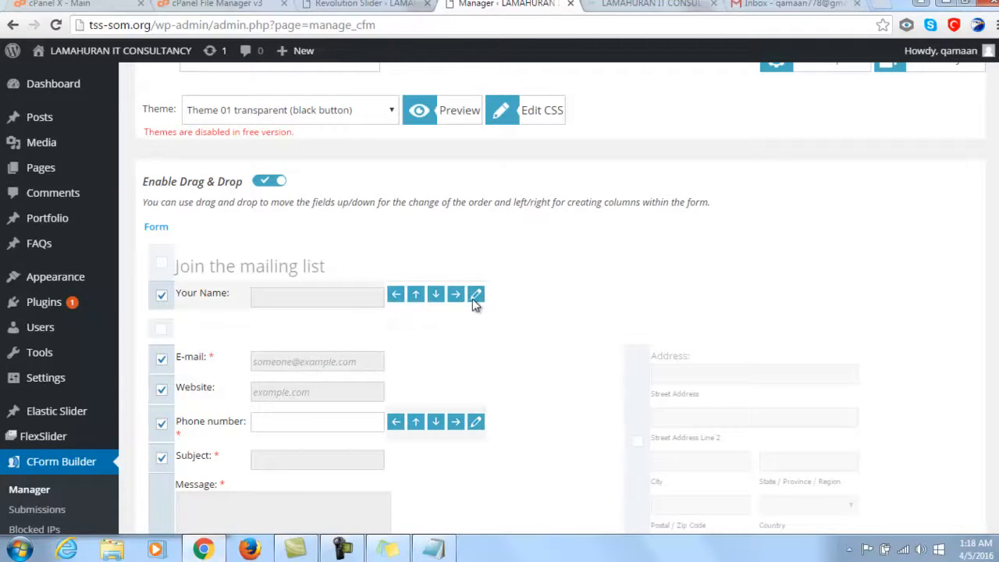
click(476, 296)
click(164, 328)
click(854, 95)
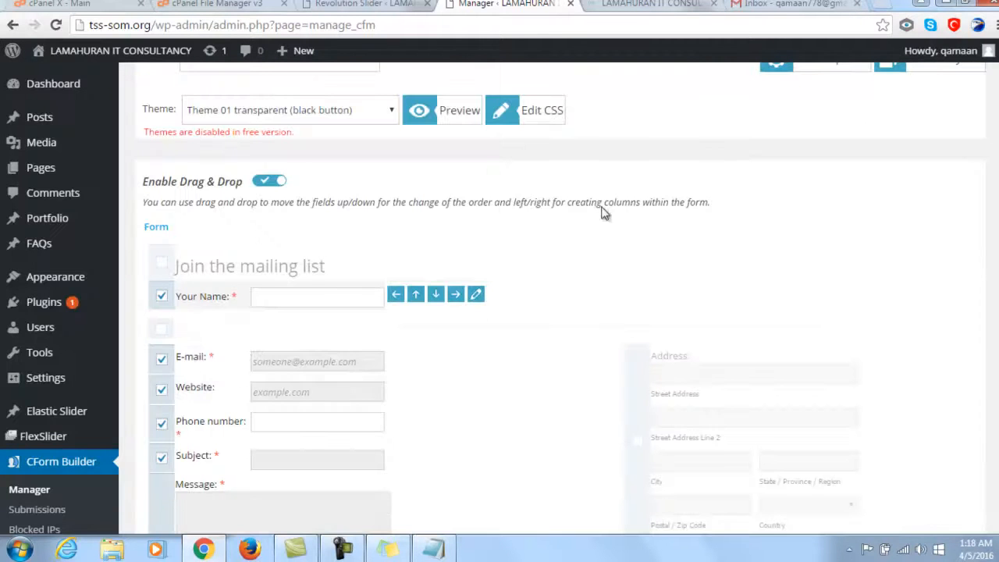
scroll(423, 346, down, 5)
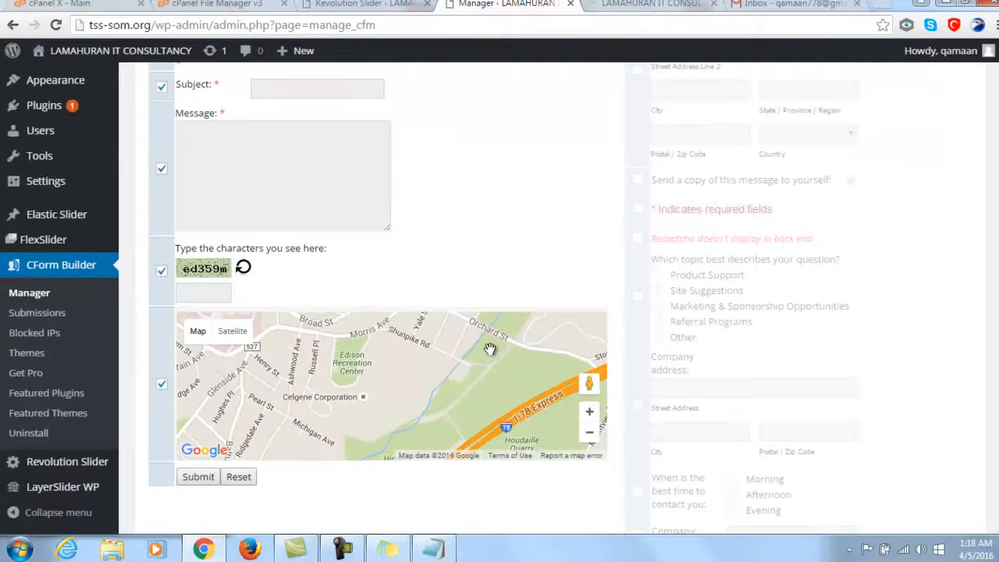
scroll(518, 298, up, 6)
scroll(517, 296, up, 1)
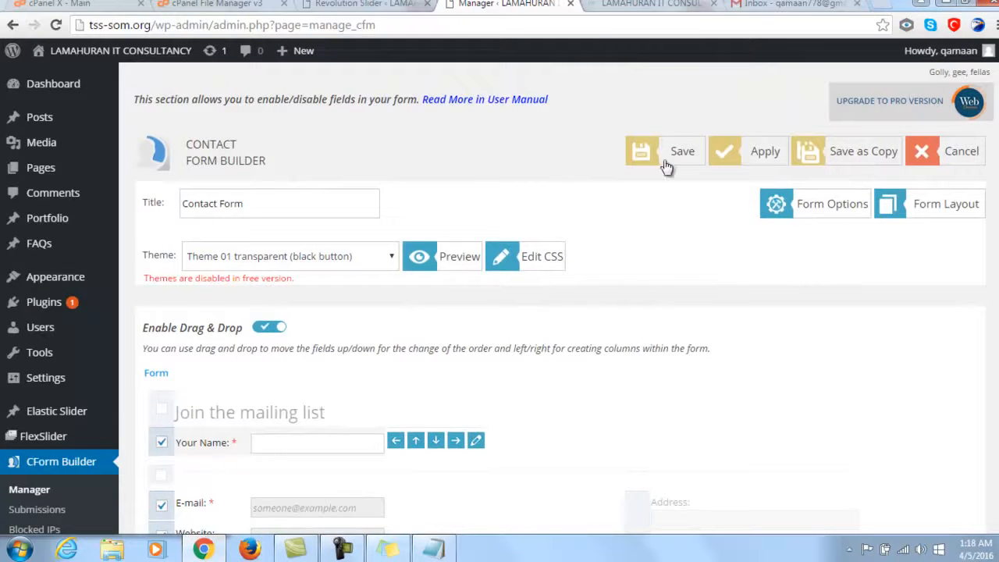
Save the Contact Form, then reopen it for editing and open its Form Options.
click(671, 156)
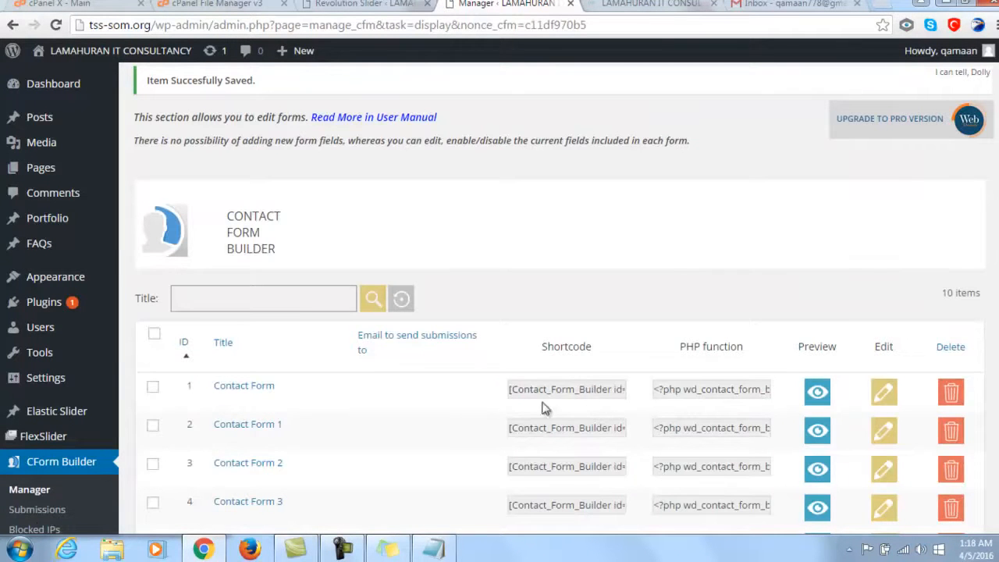
click(606, 391)
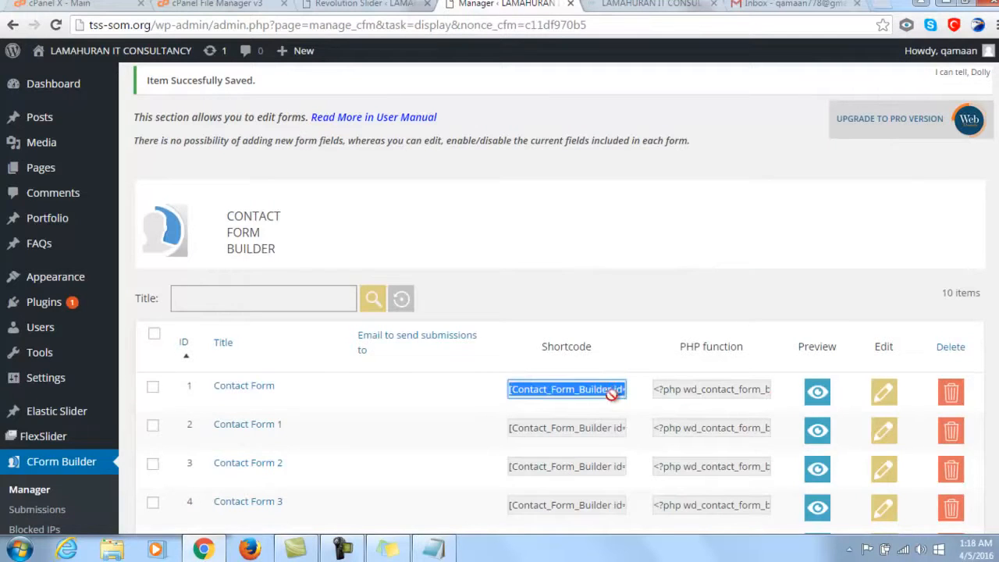
click(884, 393)
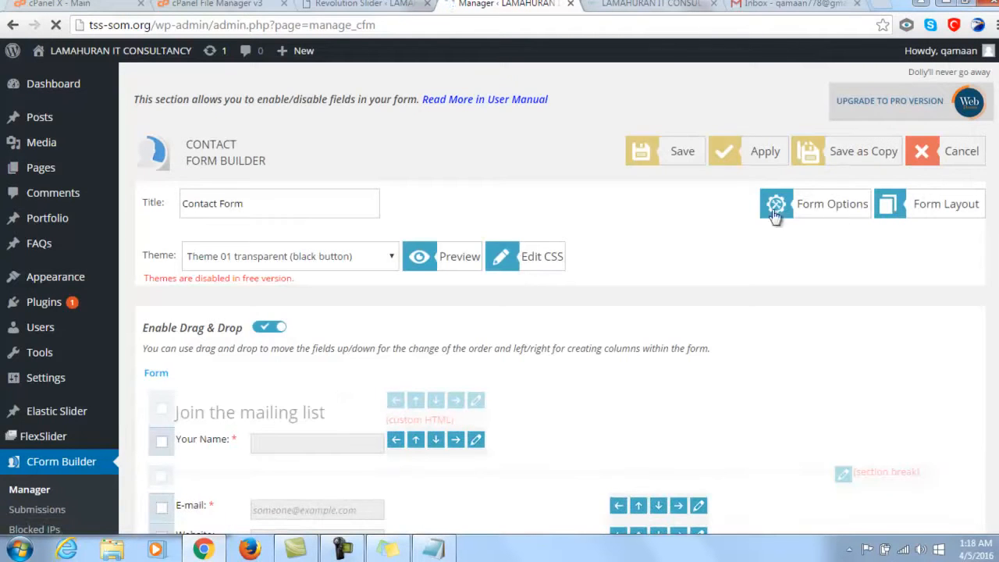
click(828, 211)
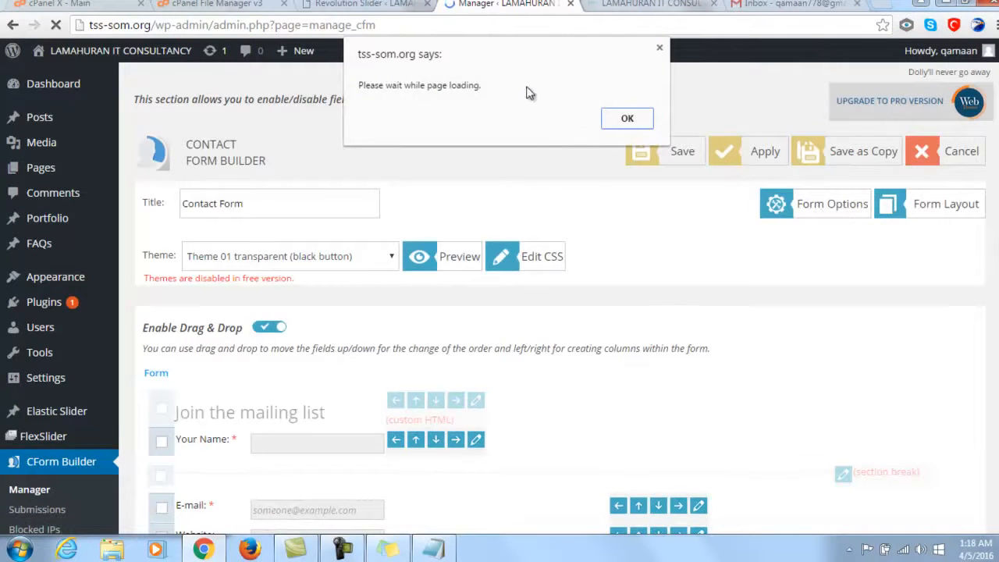
Dismiss the loading alert and open the Contact Form's Email Options.
click(626, 119)
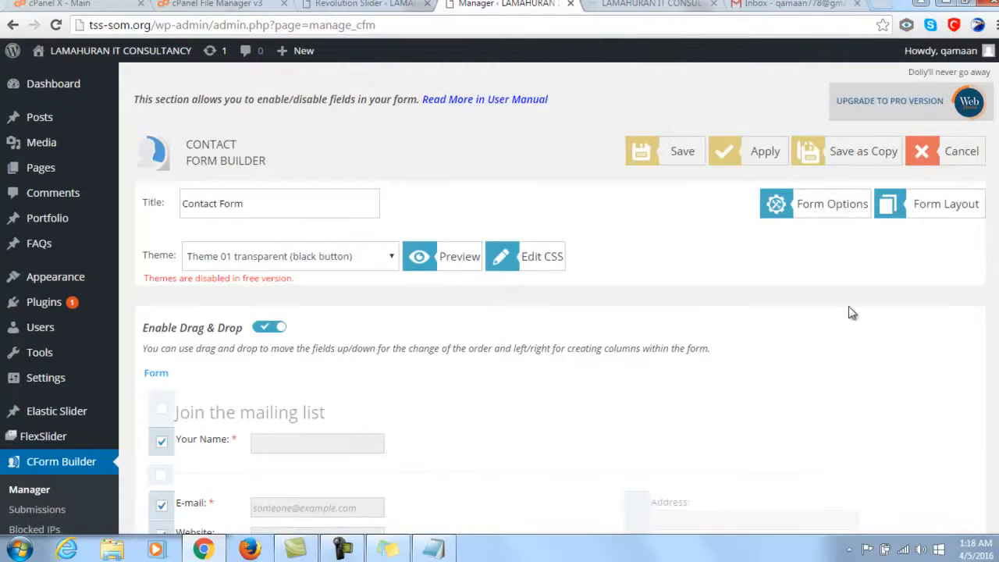
click(837, 203)
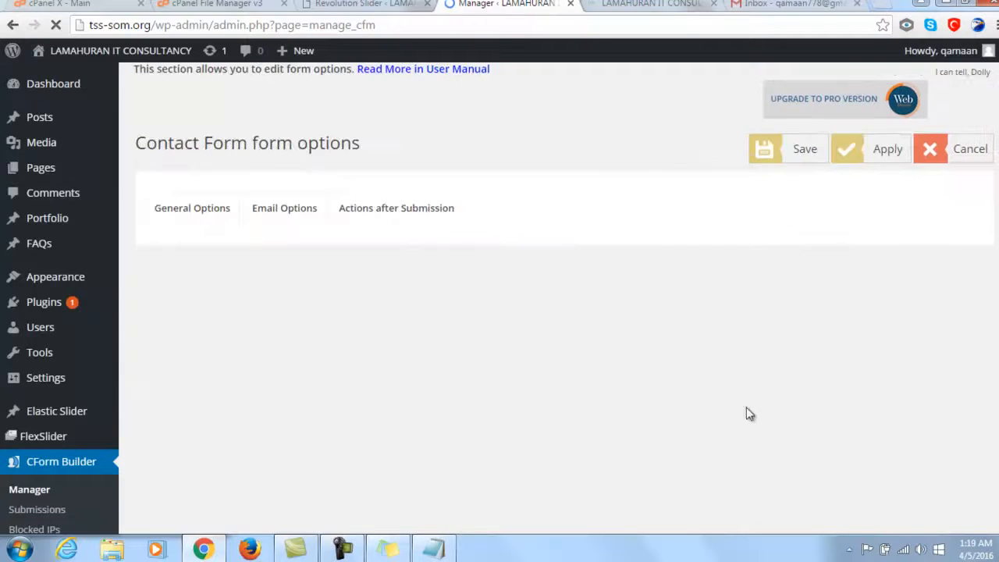
scroll(629, 307, down, 2)
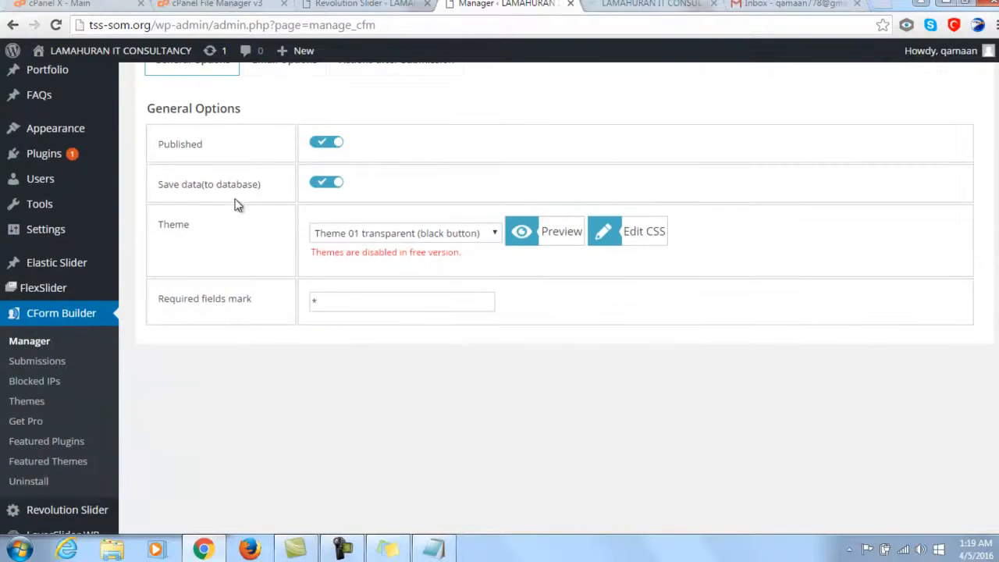
scroll(321, 244, up, 2)
click(294, 215)
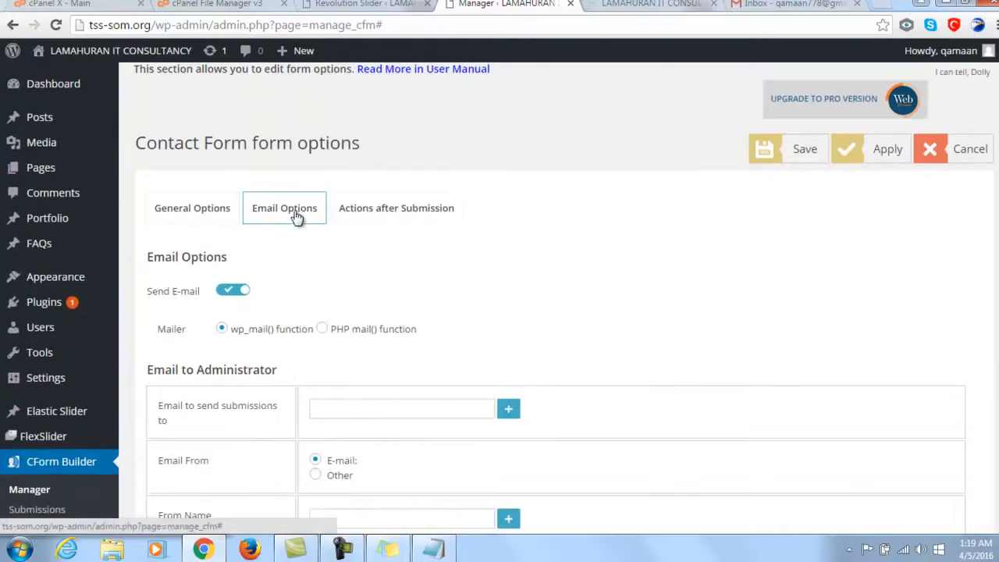
Send submissions to the administrator's e-mail address with From Name 'Admin'.
click(341, 412)
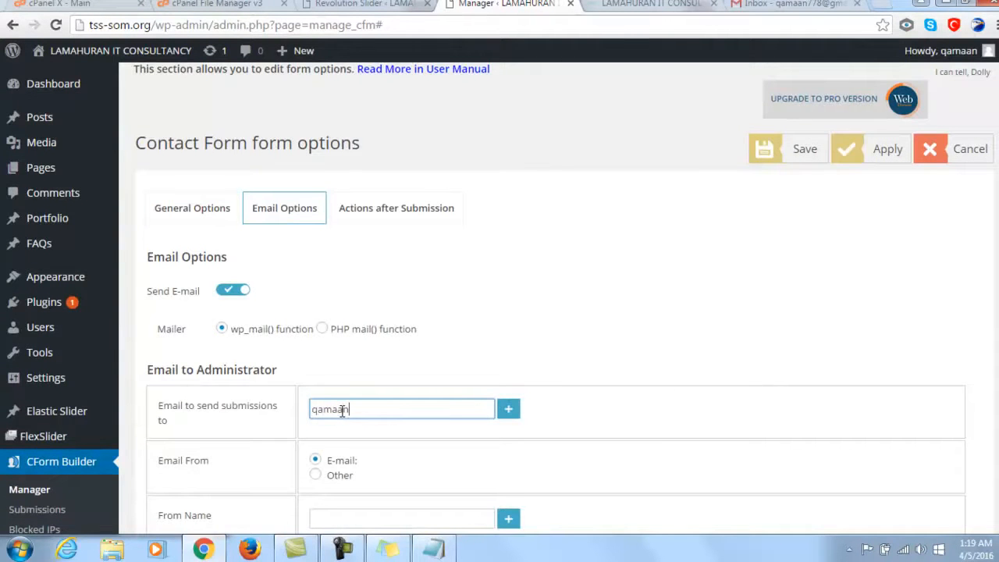
text(@gmail.com)
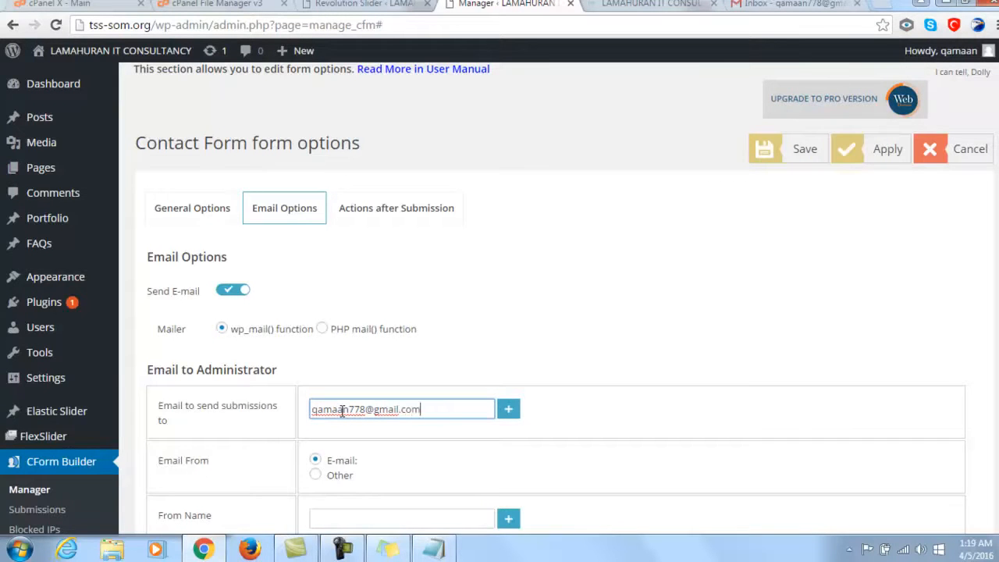
scroll(341, 411, down, 2)
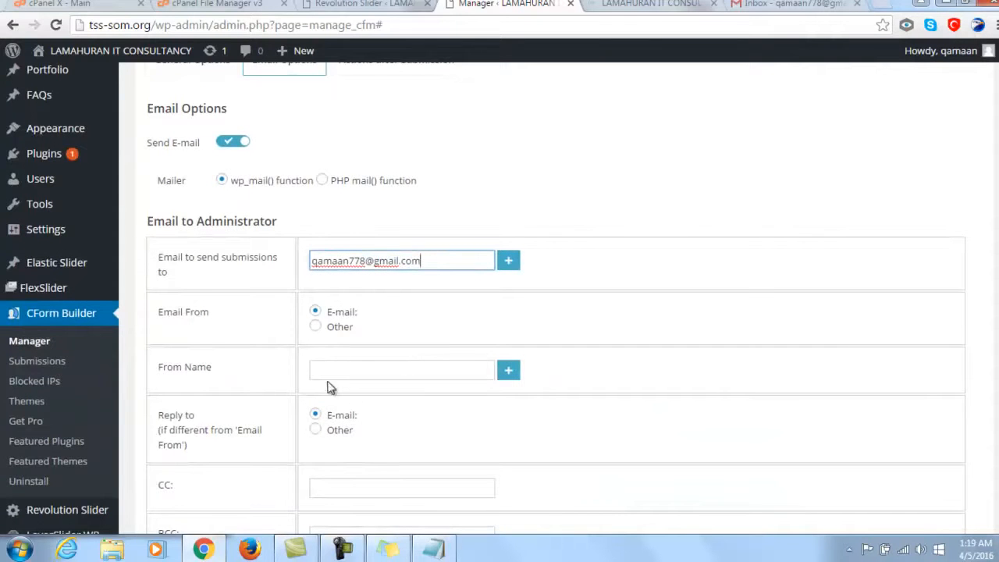
click(355, 370)
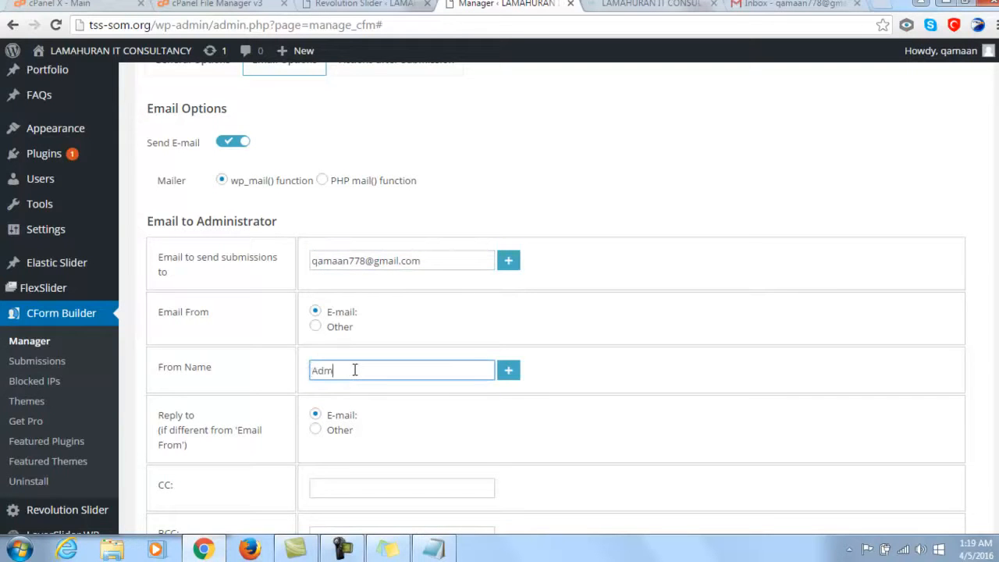
scroll(564, 340, up, 2)
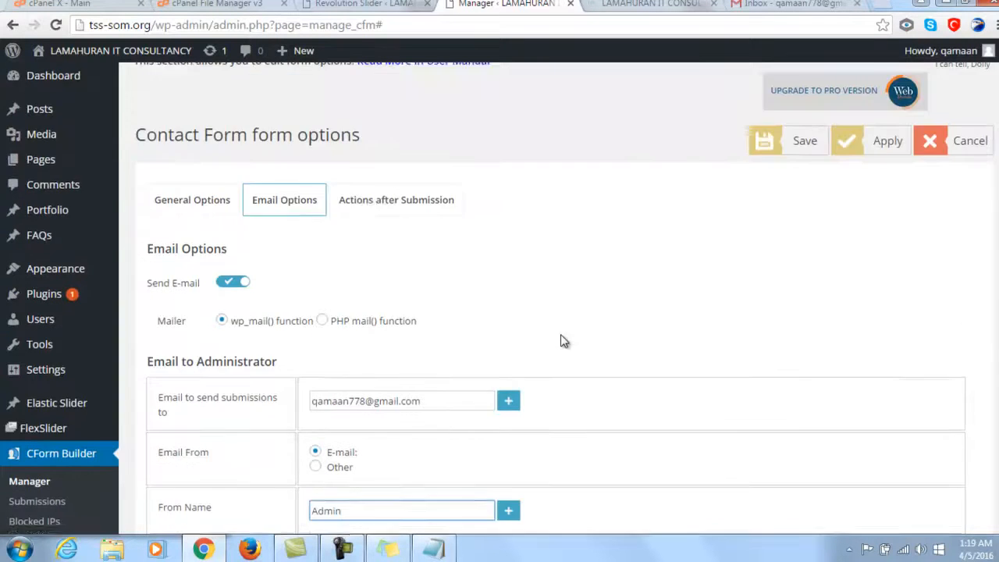
scroll(557, 367, down, 3)
click(339, 413)
scroll(692, 390, down, 5)
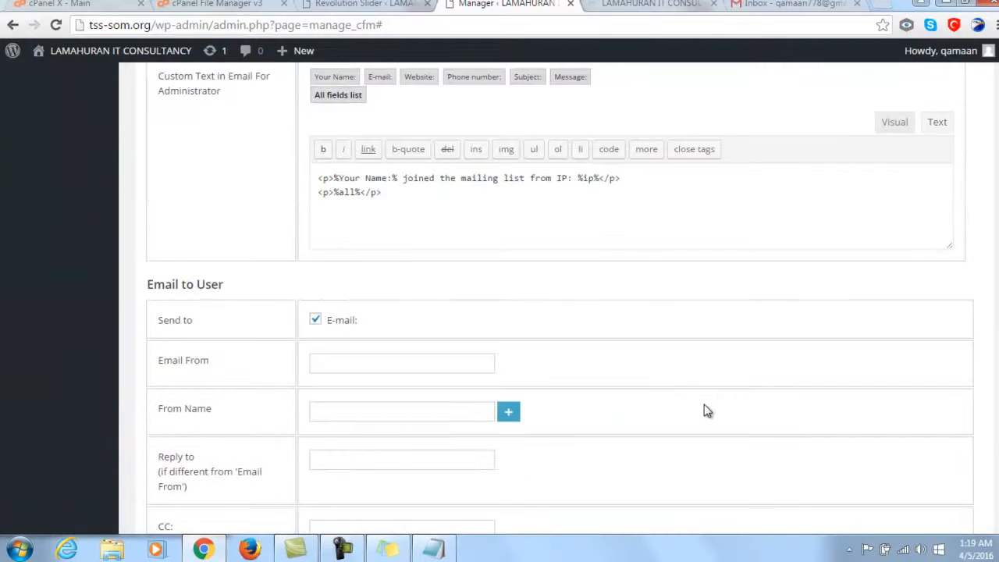
scroll(701, 405, up, 10)
Set the action after submission to show Custom Text.
click(397, 217)
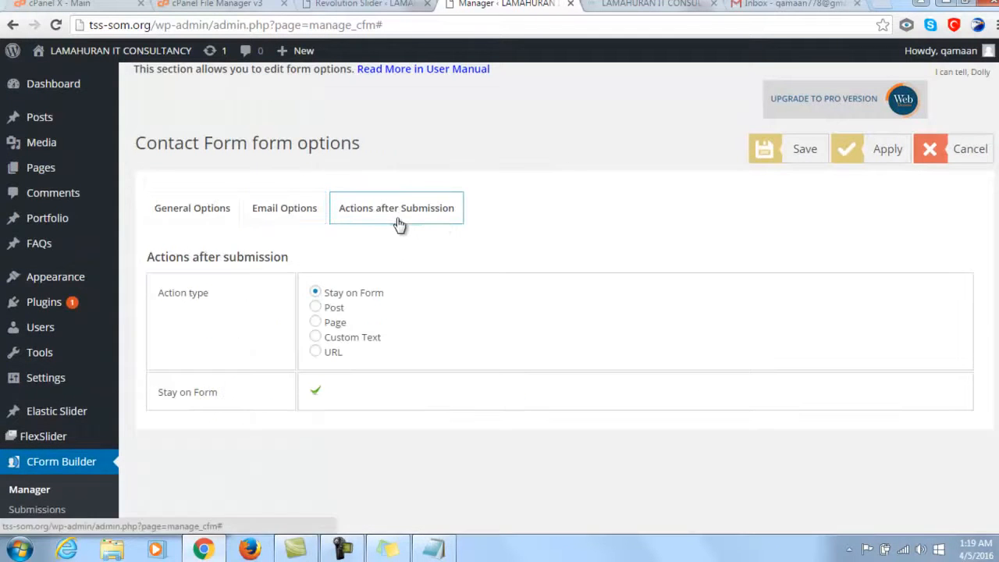
click(315, 324)
click(315, 338)
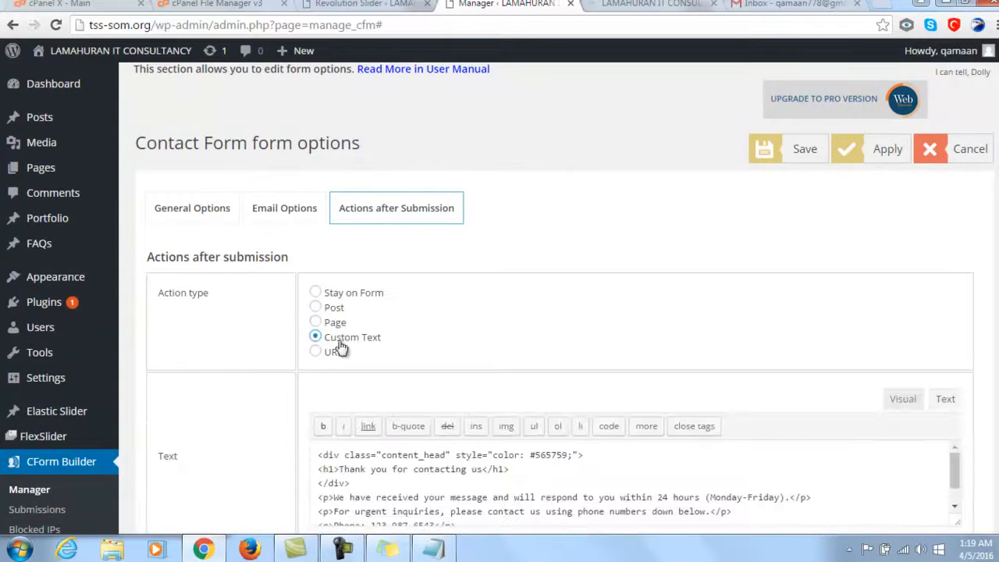
scroll(500, 516, down, 1)
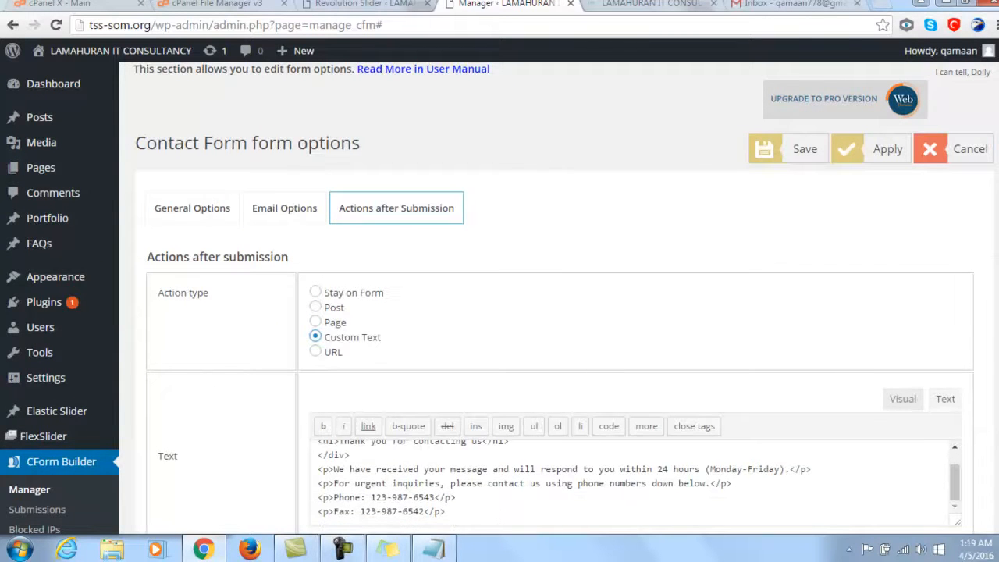
scroll(668, 453, down, 1)
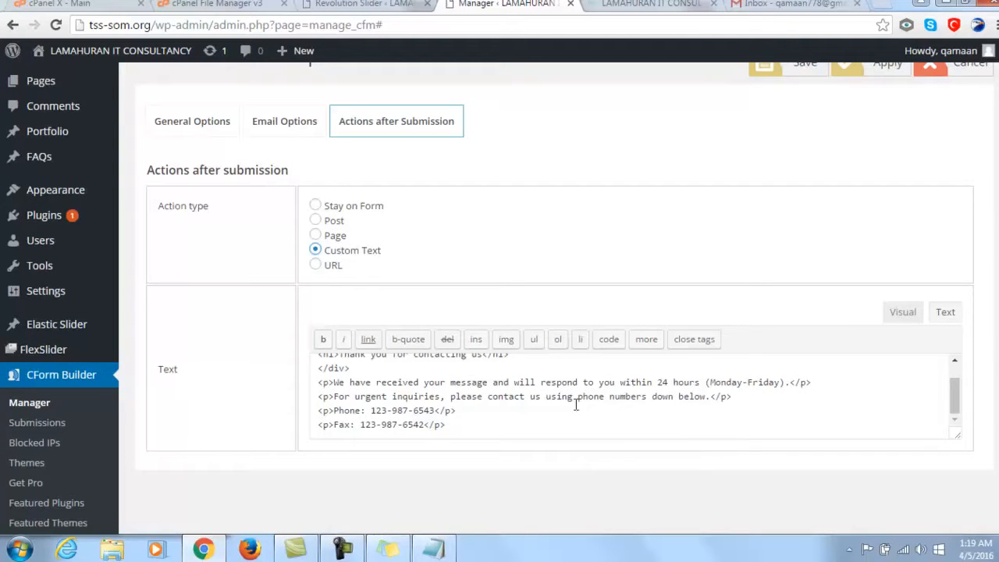
drag(435, 410, 378, 413)
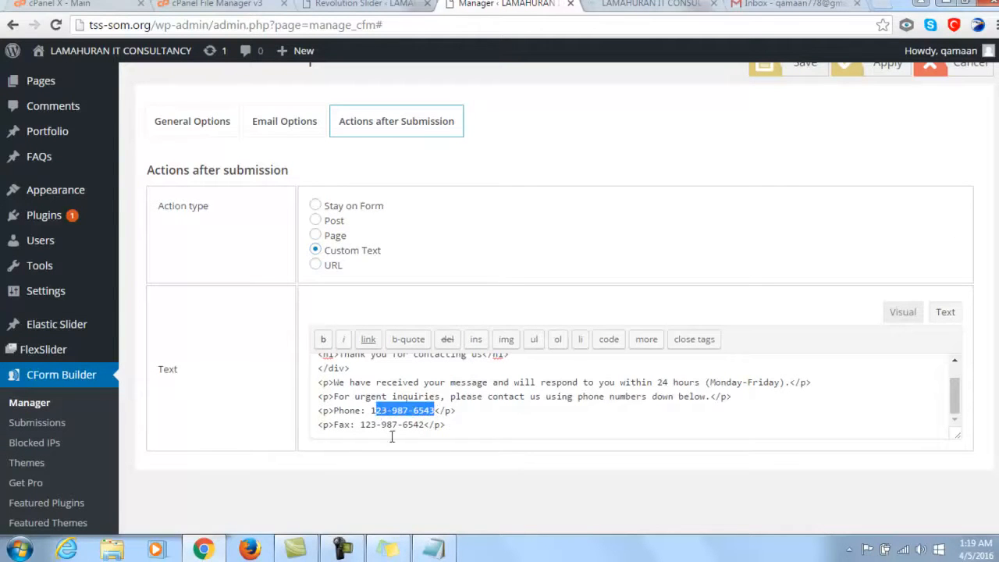
key(BackSpace)
key(BackSpace)
text(4435158)
drag(443, 425, 315, 427)
key(BackSpace)
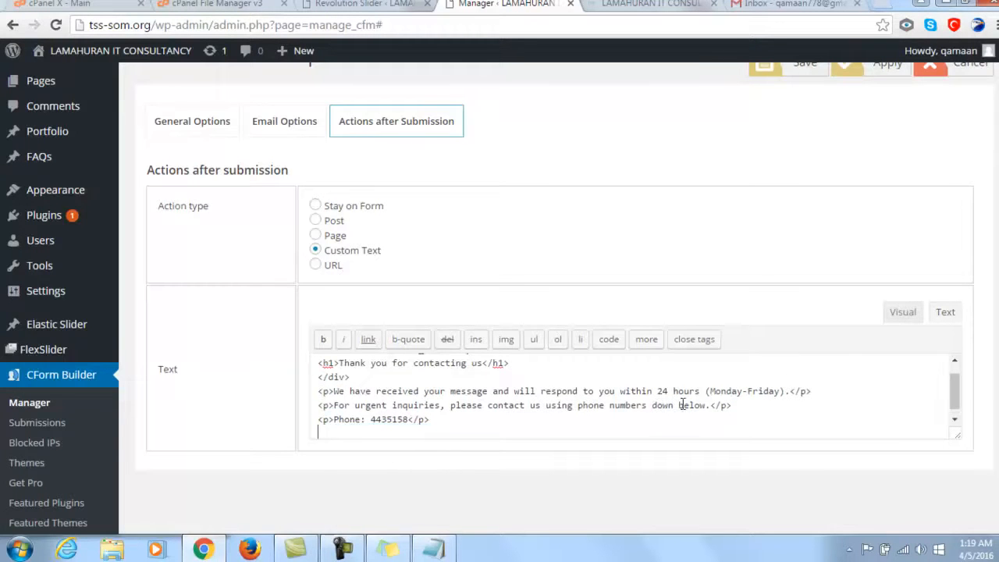
click(744, 392)
key(BackSpace)
key(BackSpace)
key(BackSpace)
key(BackSpace)
key(BackSpace)
key(BackSpace)
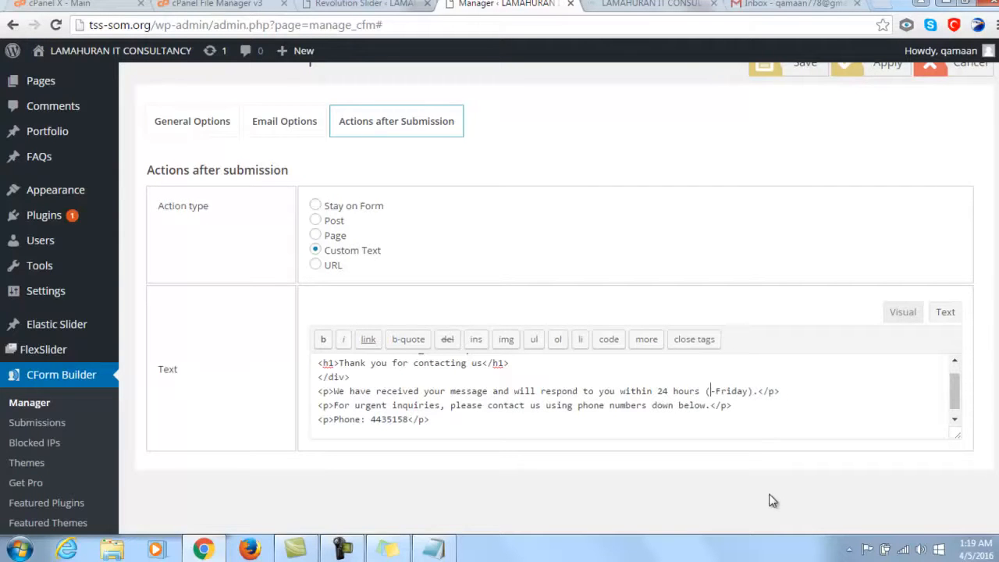
key(BackSpace)
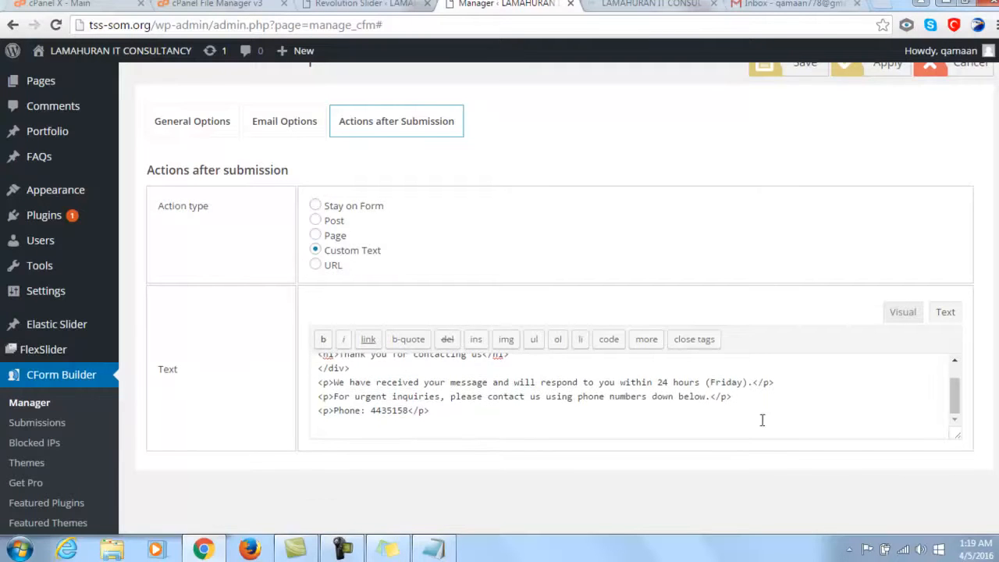
scroll(826, 195, up, 2)
Save the form options and go to the site's Pages list via CForm Builder.
click(798, 154)
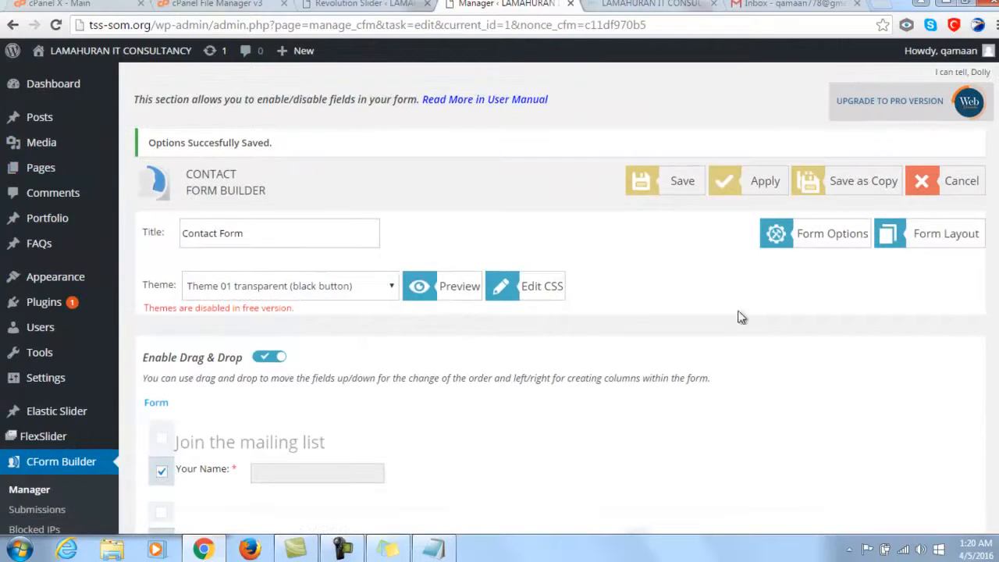
click(71, 464)
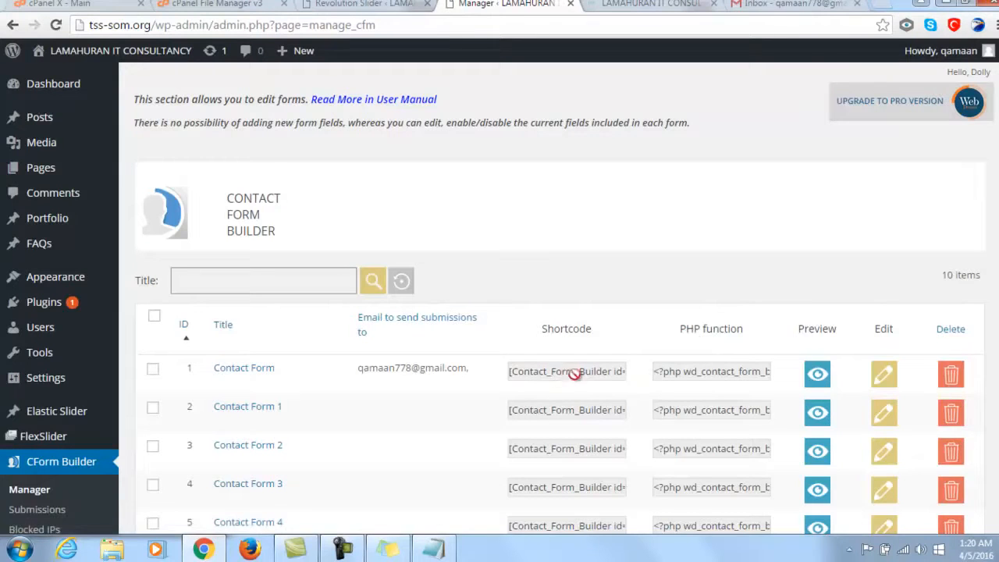
click(50, 171)
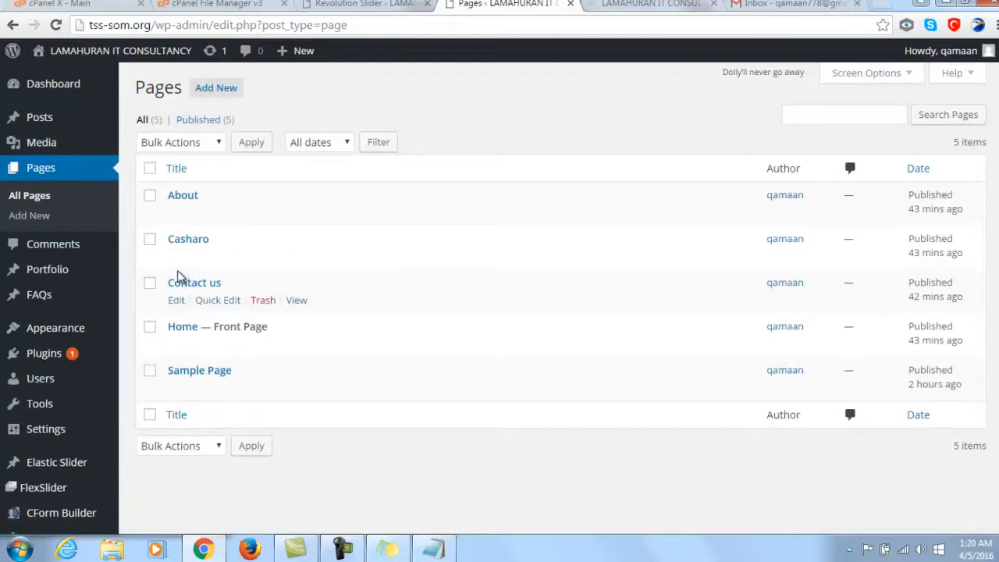
Open Contact us in Page Builder and add a single full-width row.
click(178, 299)
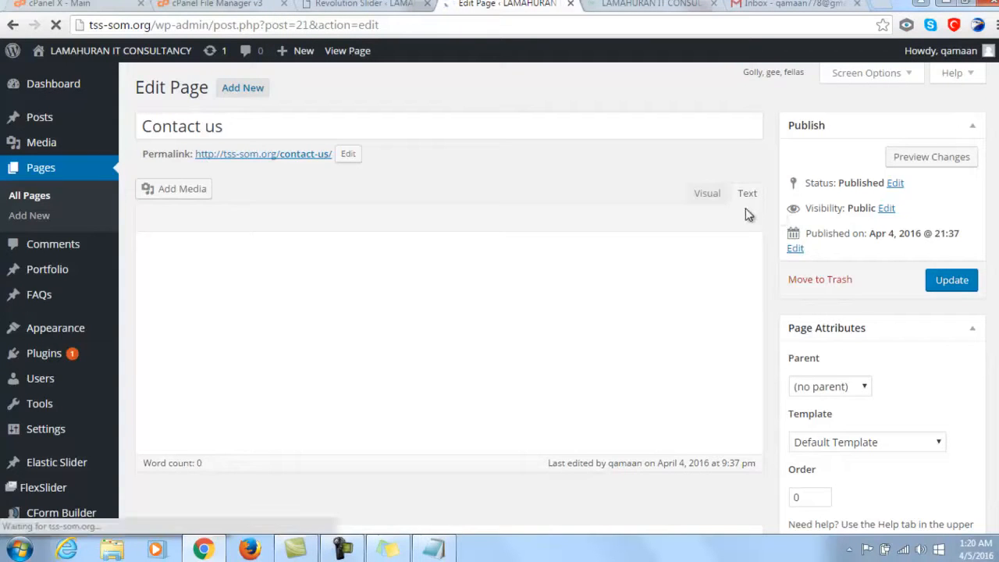
click(740, 196)
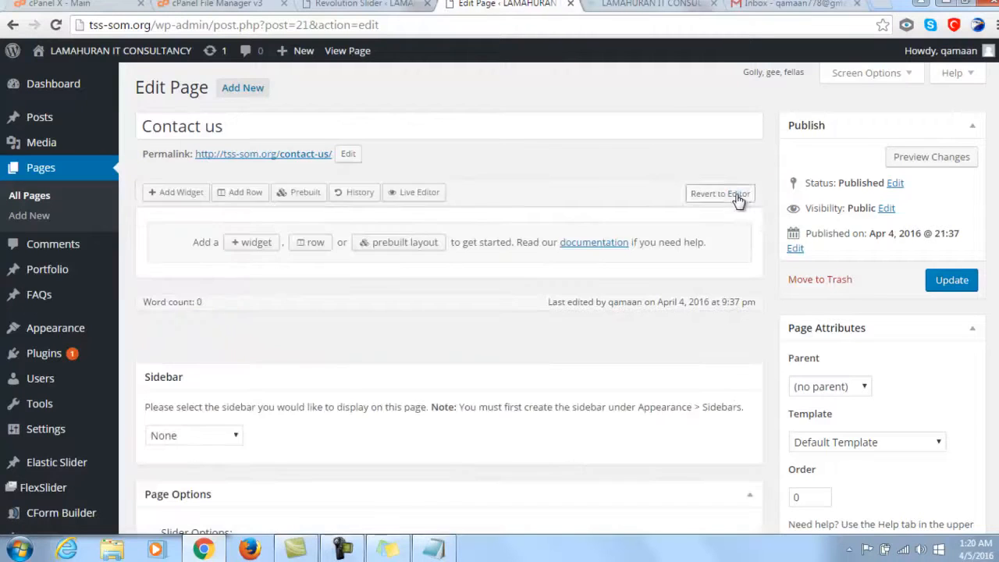
click(242, 192)
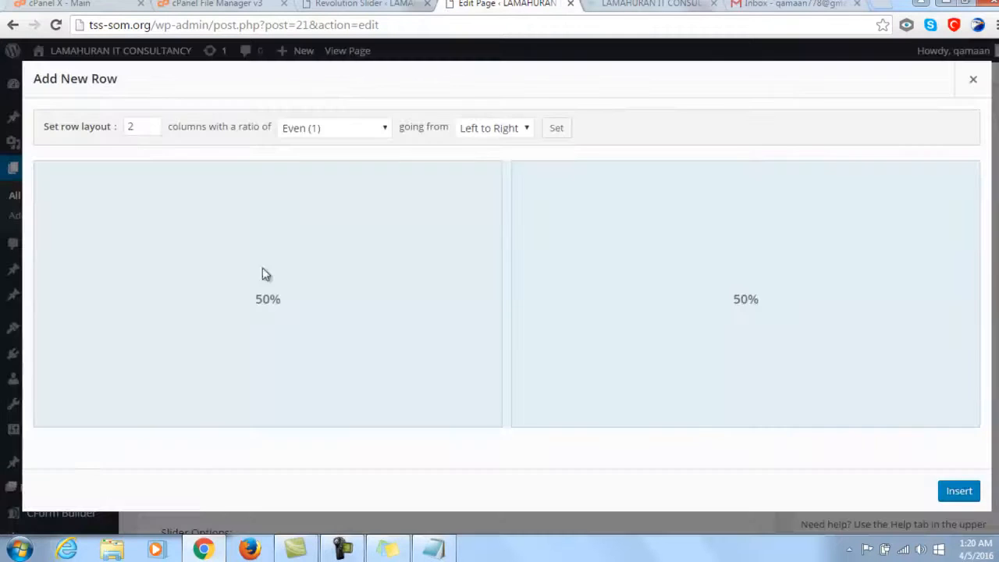
click(152, 131)
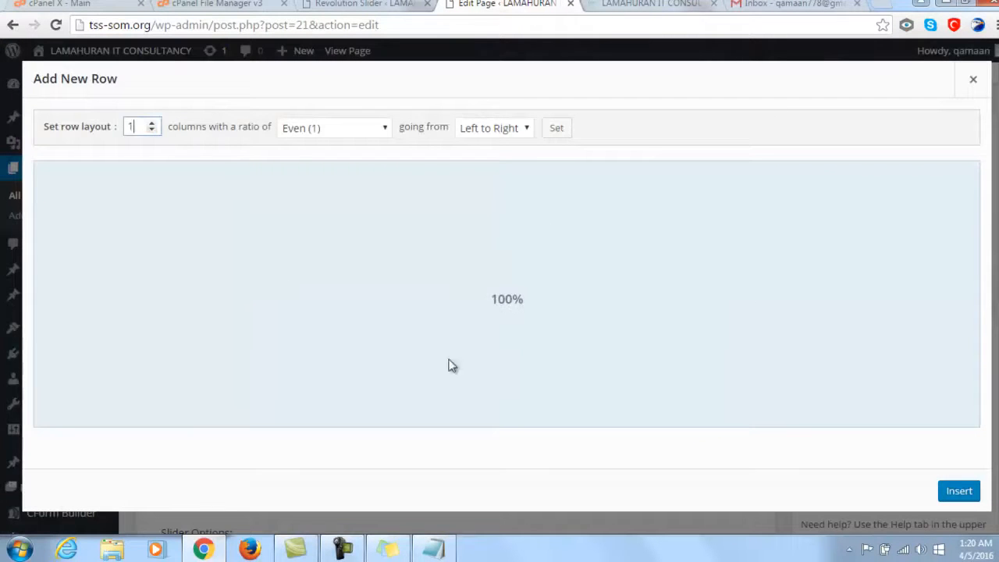
click(957, 493)
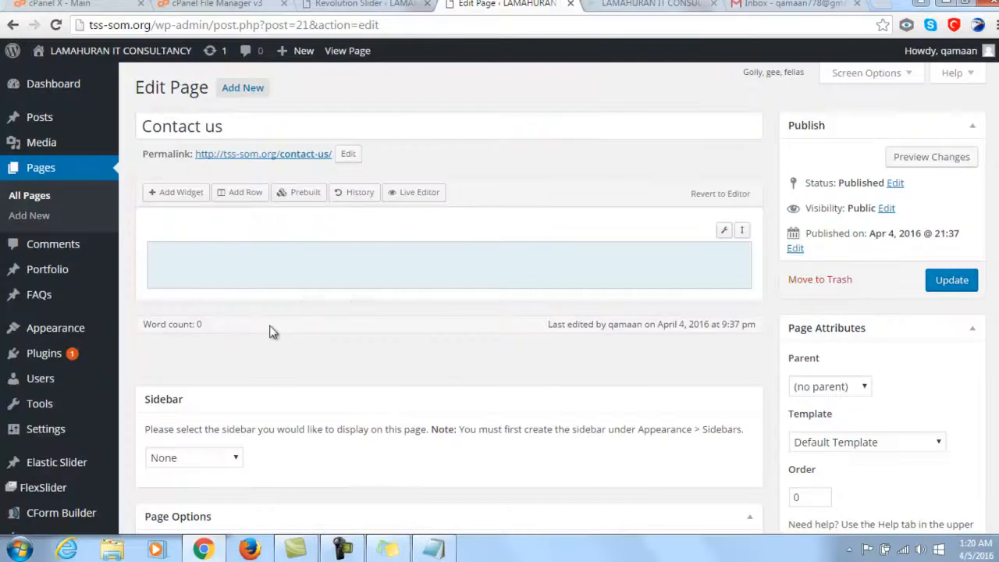
Add a SiteOrigin Editor widget holding [Contact_Form_Builder id="1"] and update the page.
click(201, 195)
scroll(859, 359, down, 5)
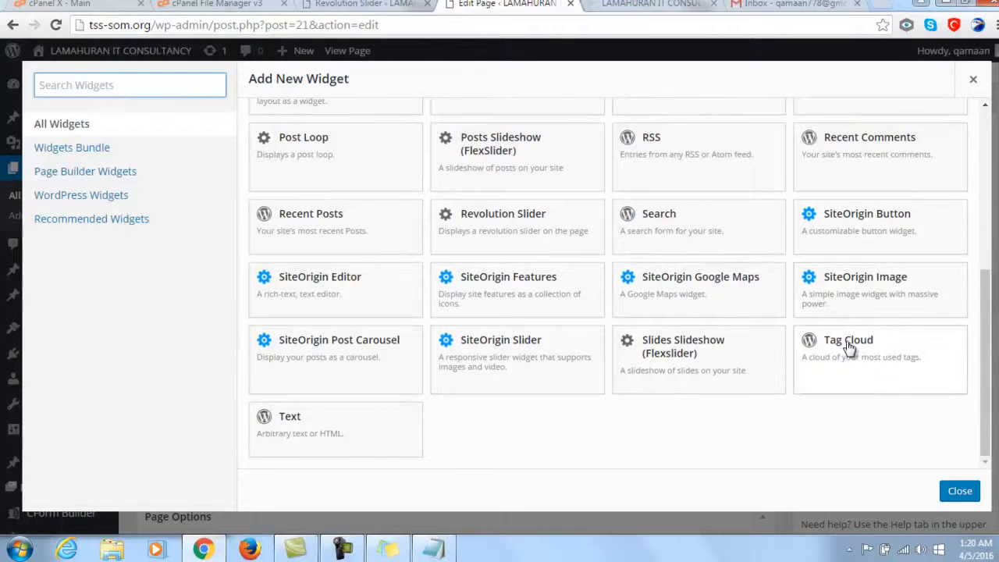
scroll(848, 349, up, 3)
scroll(853, 353, down, 3)
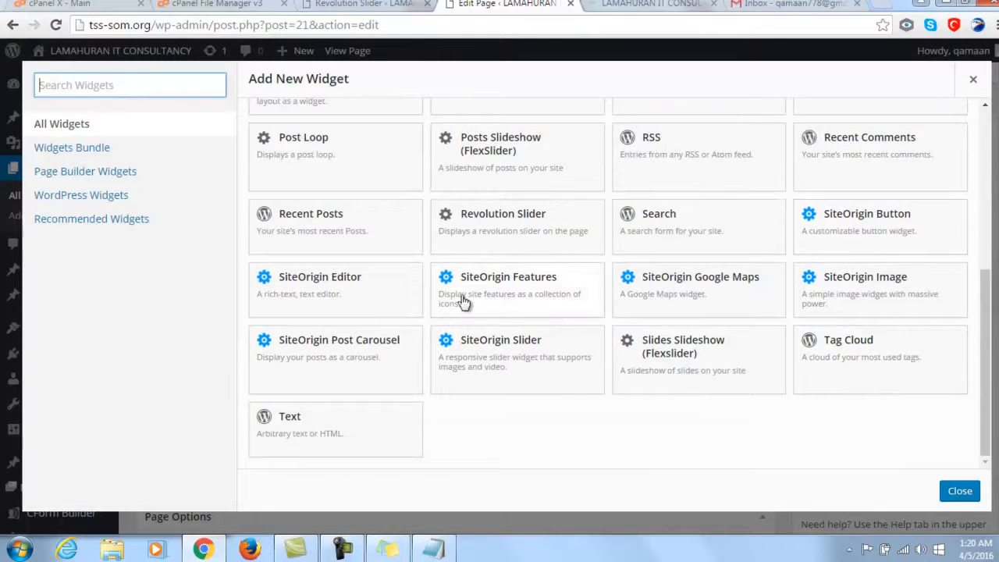
click(328, 292)
mouse_move(625, 268)
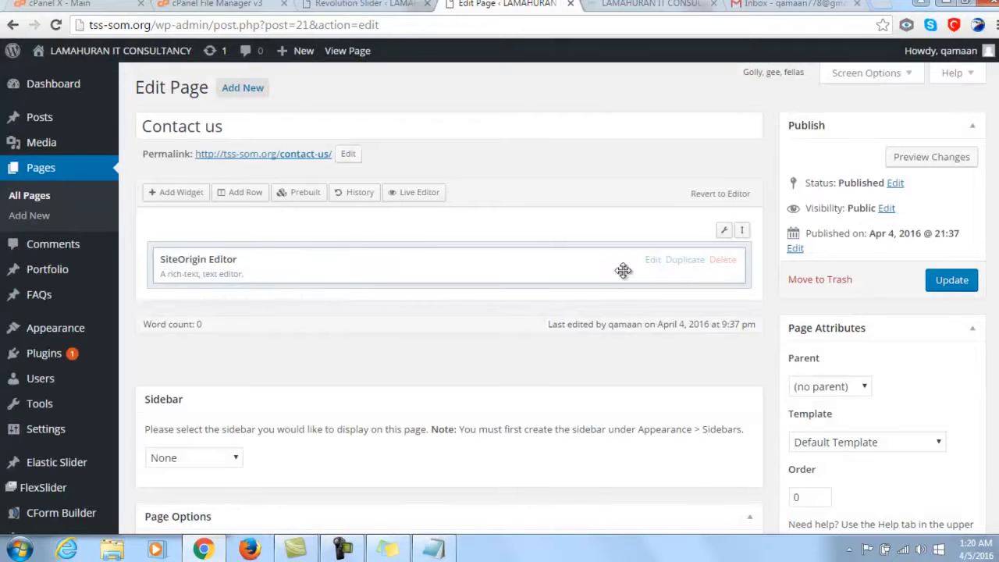
click(654, 259)
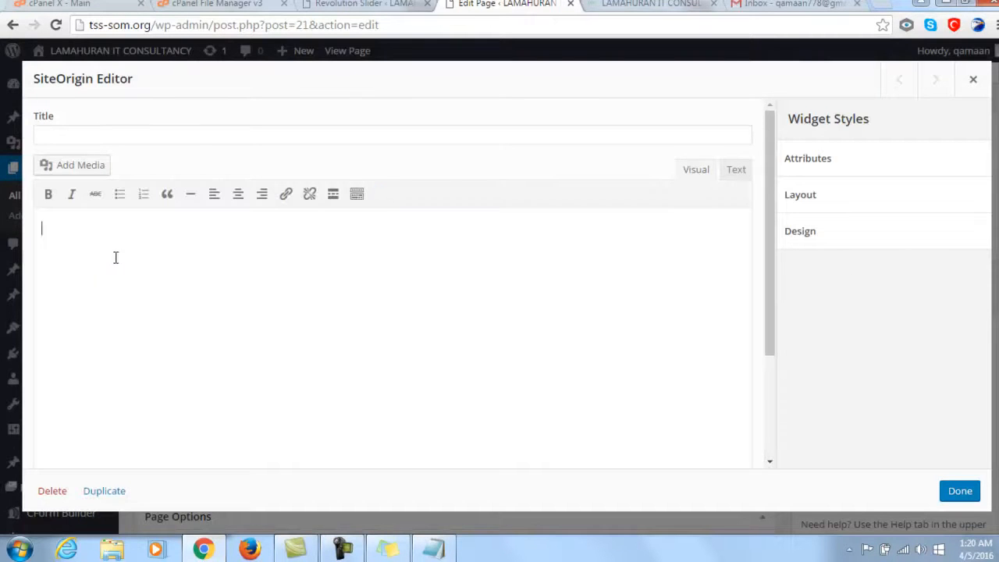
text([Contact_Form_Builder id="1"])
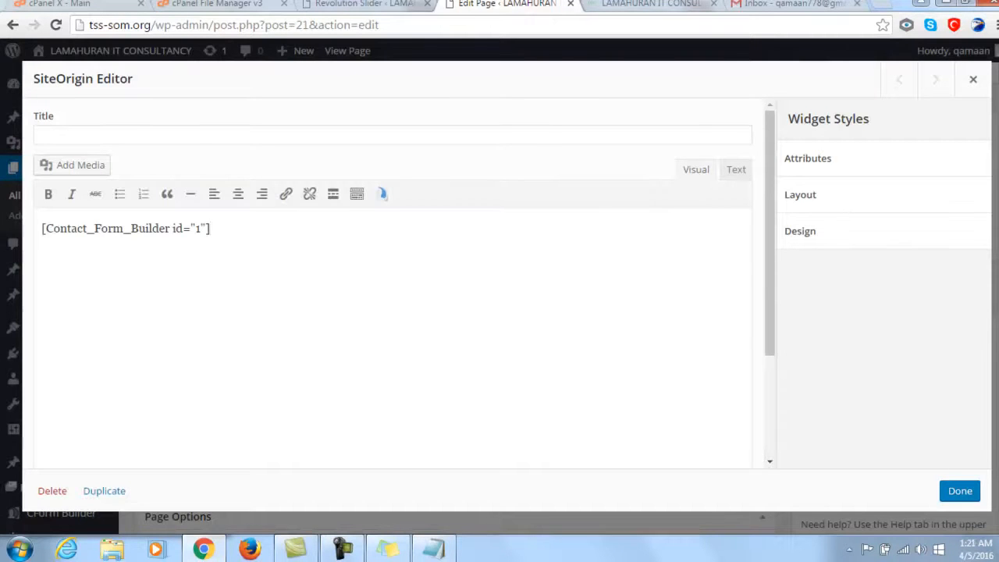
click(961, 490)
click(955, 281)
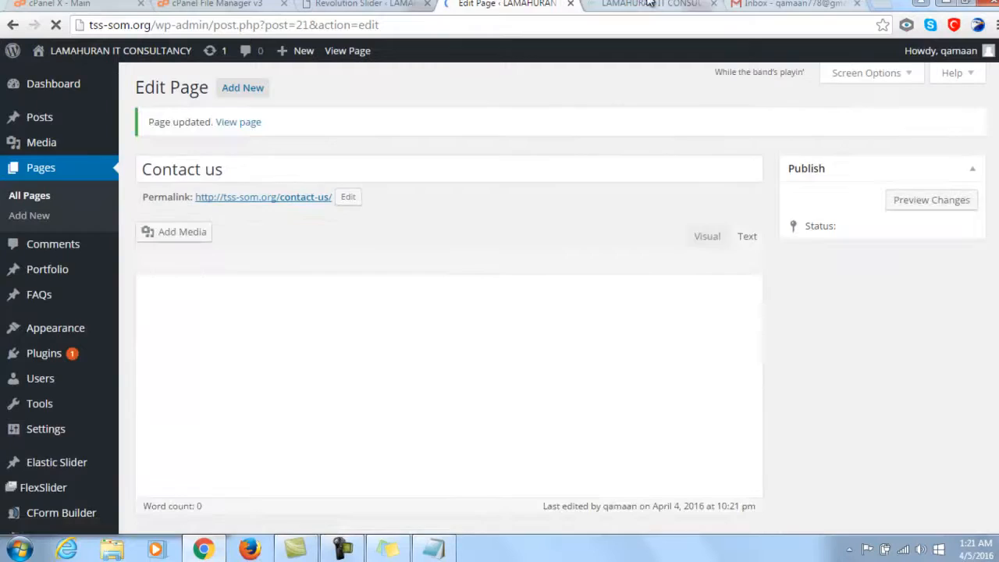
click(656, 4)
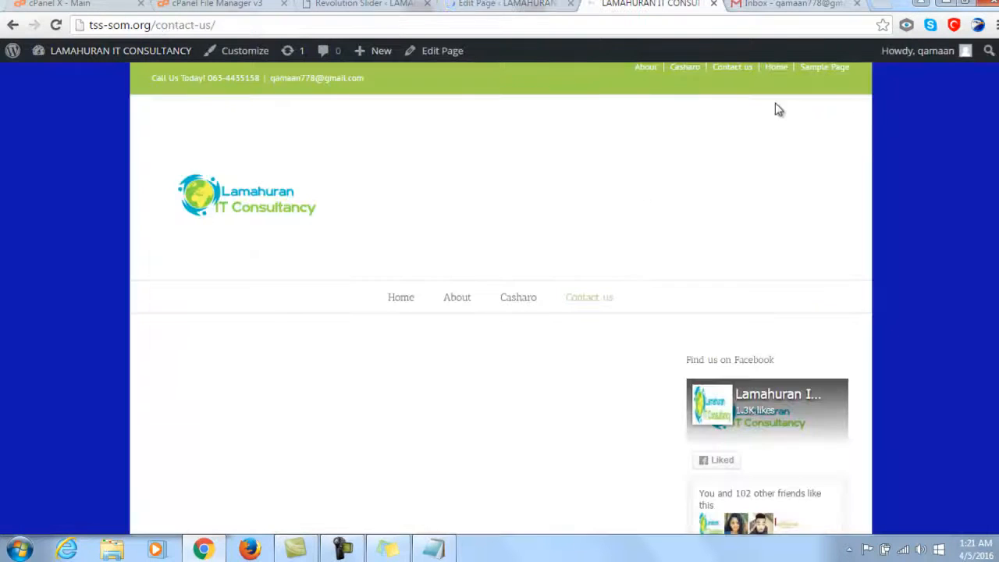
Reload the live Contact us page and review the form's fields, captcha and map.
click(597, 297)
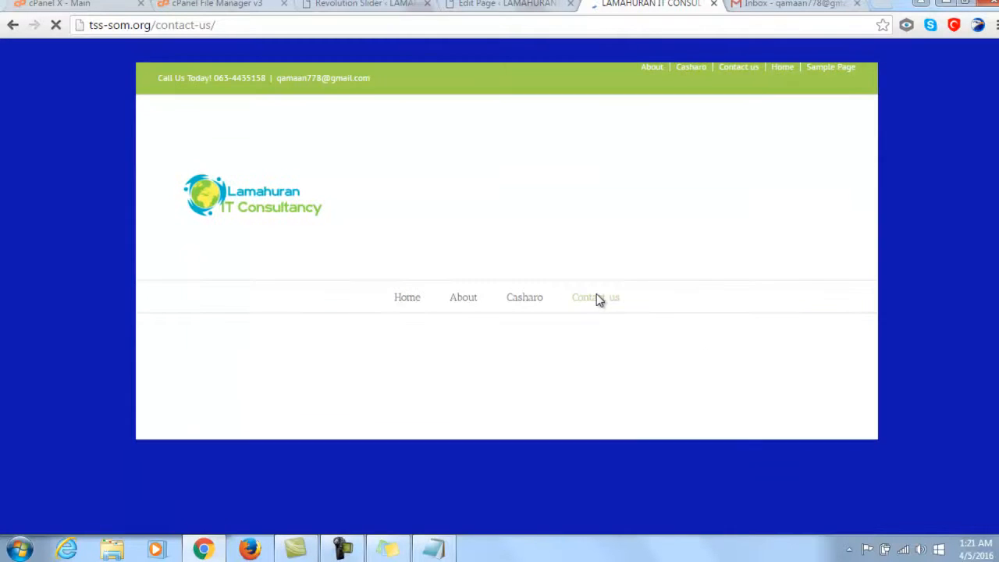
scroll(886, 309, down, 3)
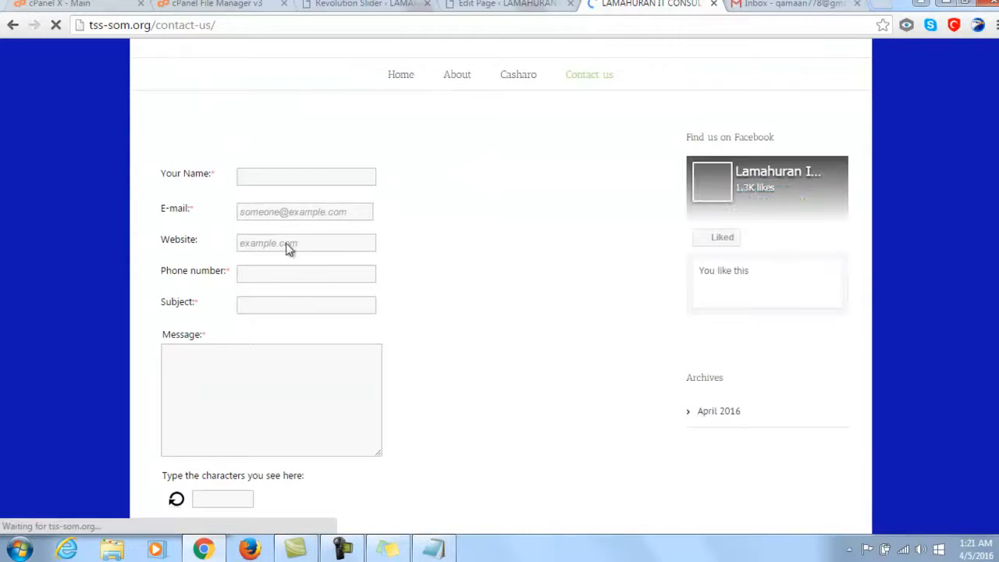
scroll(422, 265, down, 5)
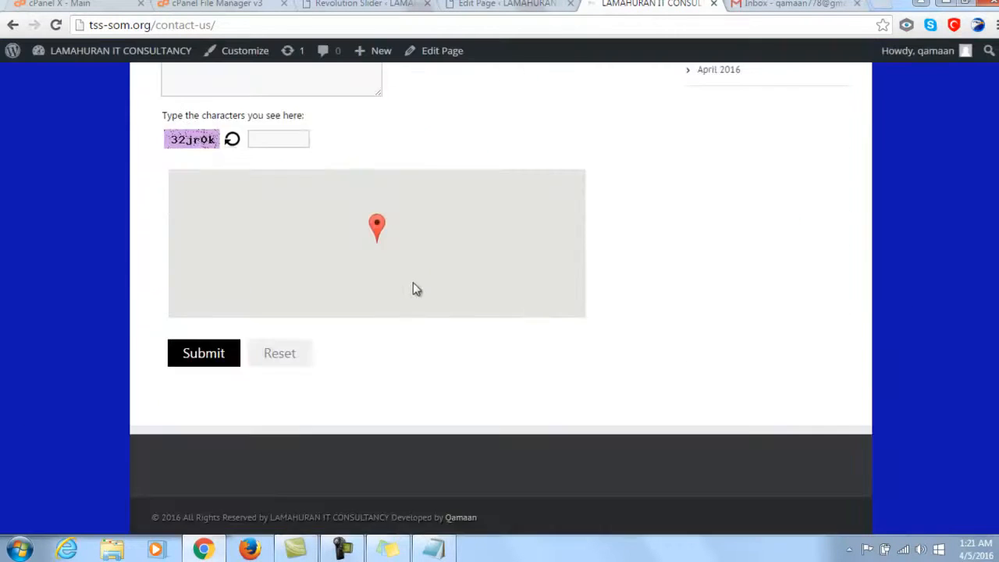
scroll(609, 205, up, 1)
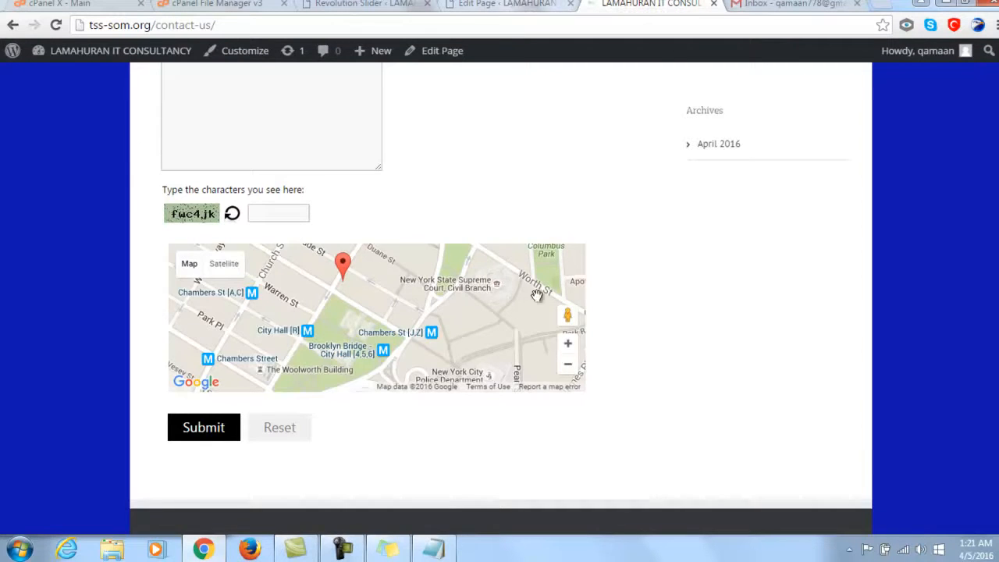
scroll(515, 314, up, 1)
scroll(526, 284, up, 6)
scroll(299, 305, down, 3)
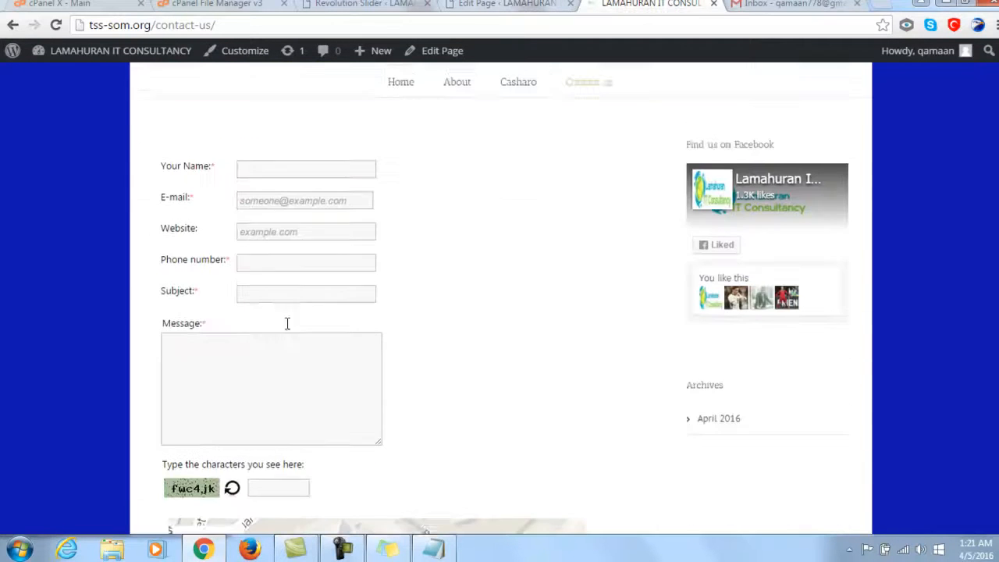
Enter the sender's name, e-mail address and website in the contact form.
click(310, 191)
click(302, 161)
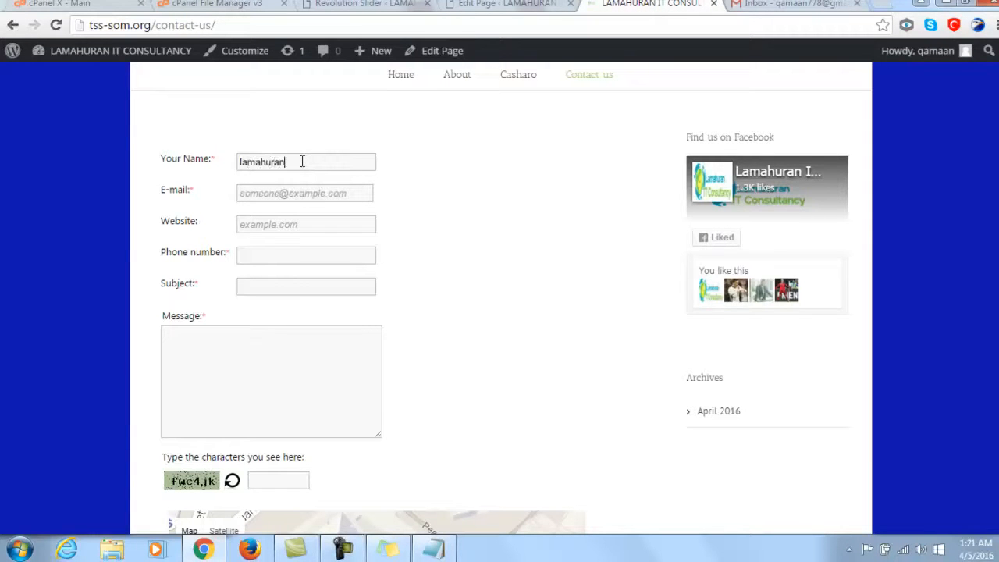
key(Tab)
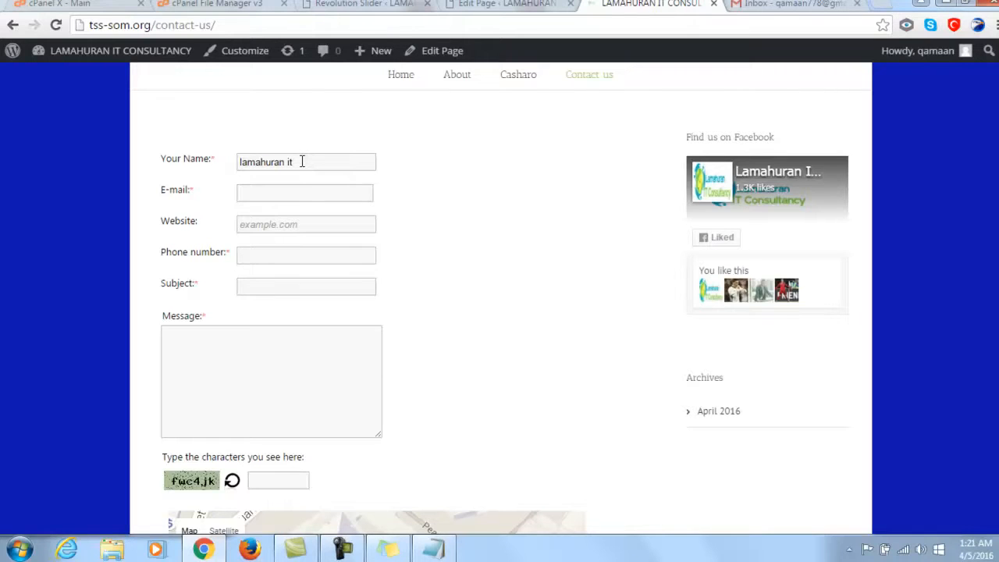
click(281, 224)
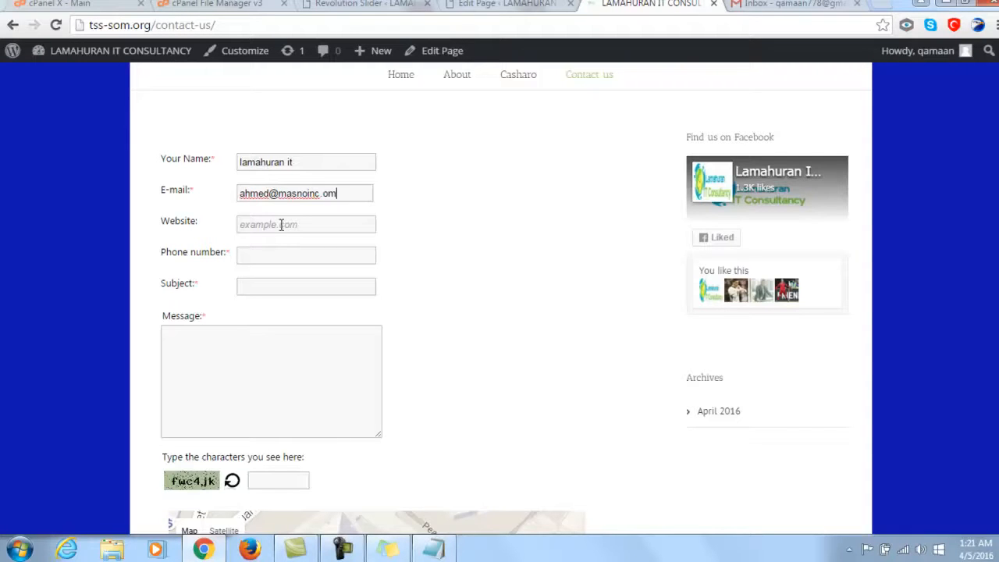
text(www.masnoinc.com)
Type the message 'aa inaad website noo samay' and submit the form to see the thank-you text.
click(304, 253)
drag(217, 160, 211, 159)
click(275, 258)
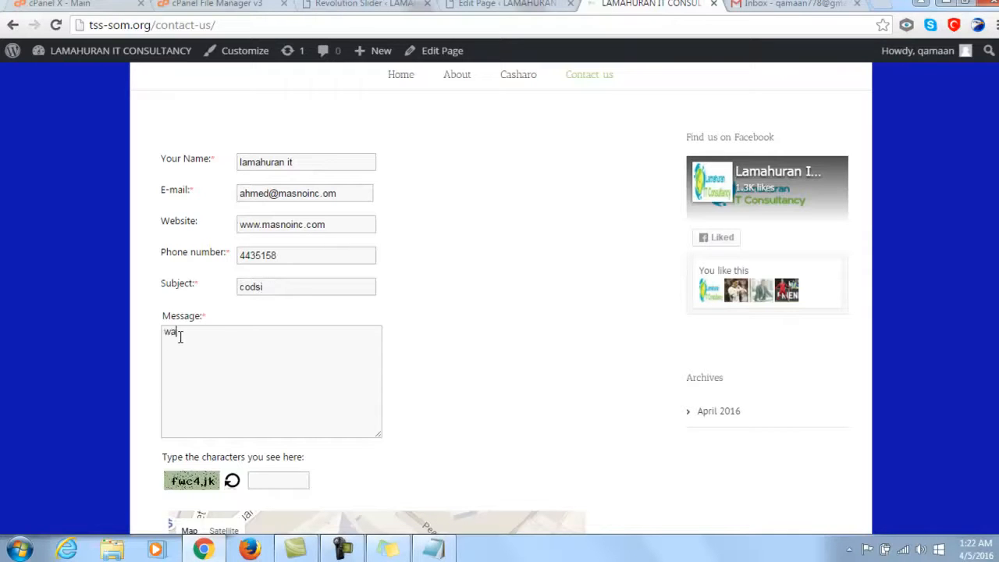
text(aa inaad web)
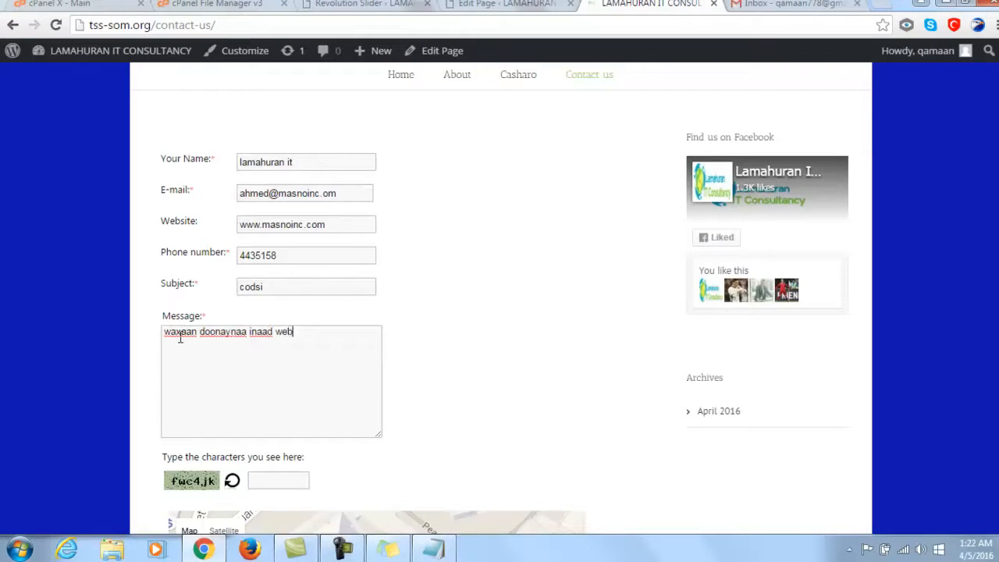
text(site noo samaysaan)
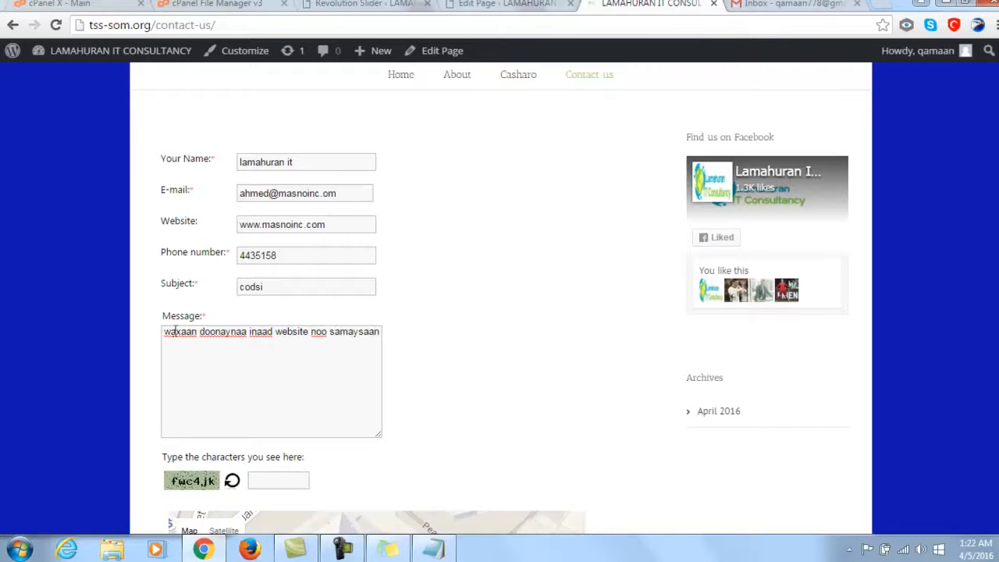
scroll(286, 473, down, 3)
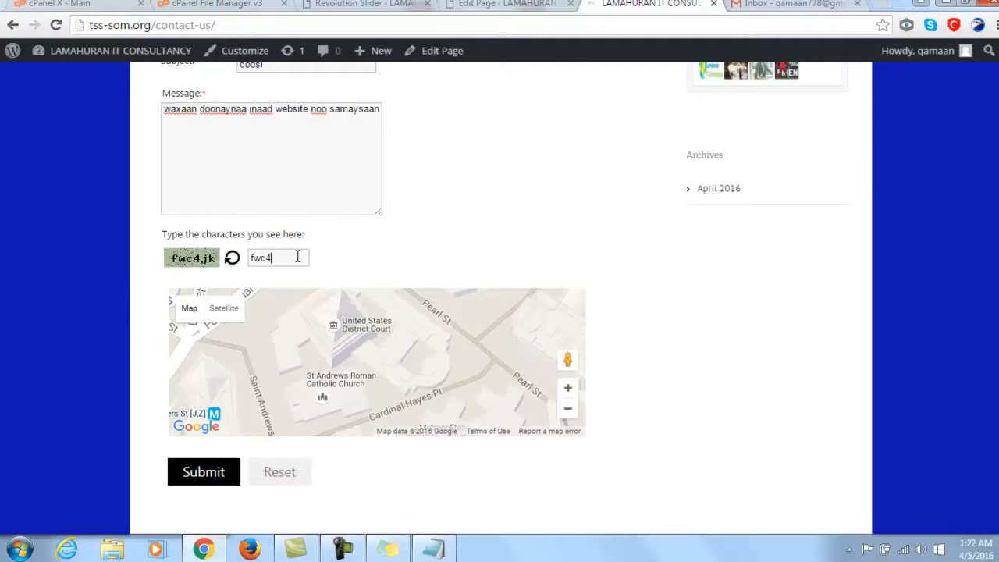
click(222, 474)
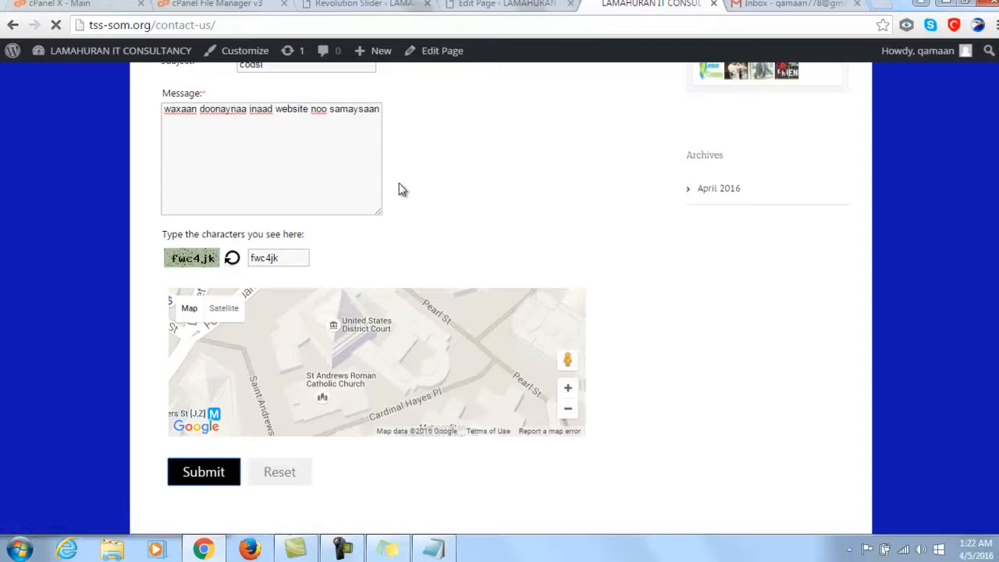
scroll(423, 306, down, 3)
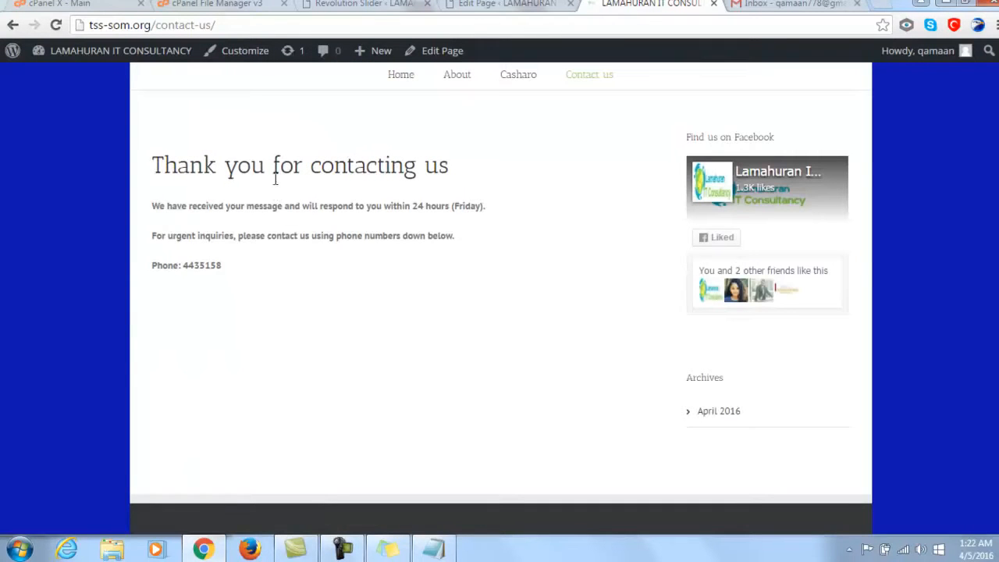
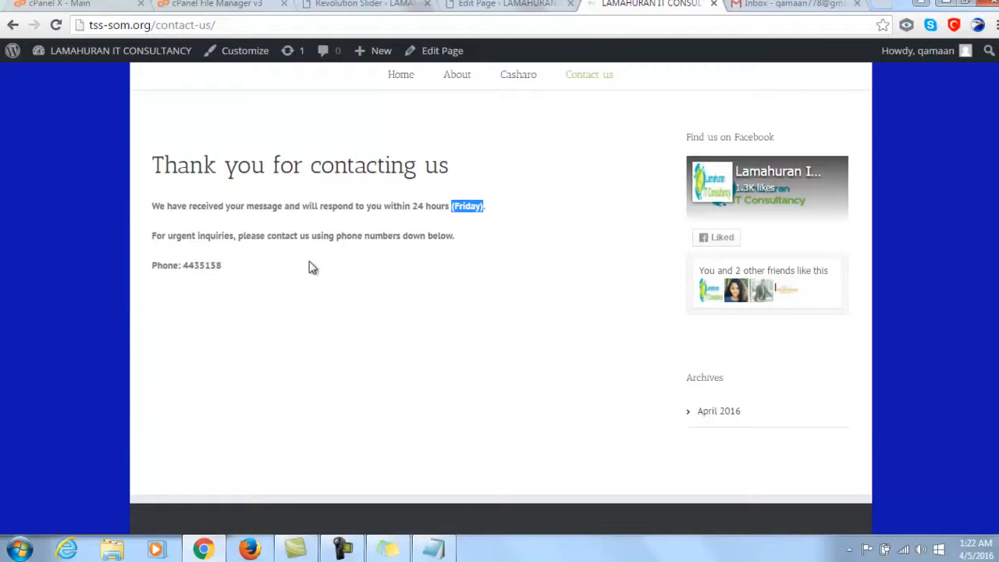
Highlight the thank-you message and phone number on the Contact us page.
drag(157, 204, 193, 209)
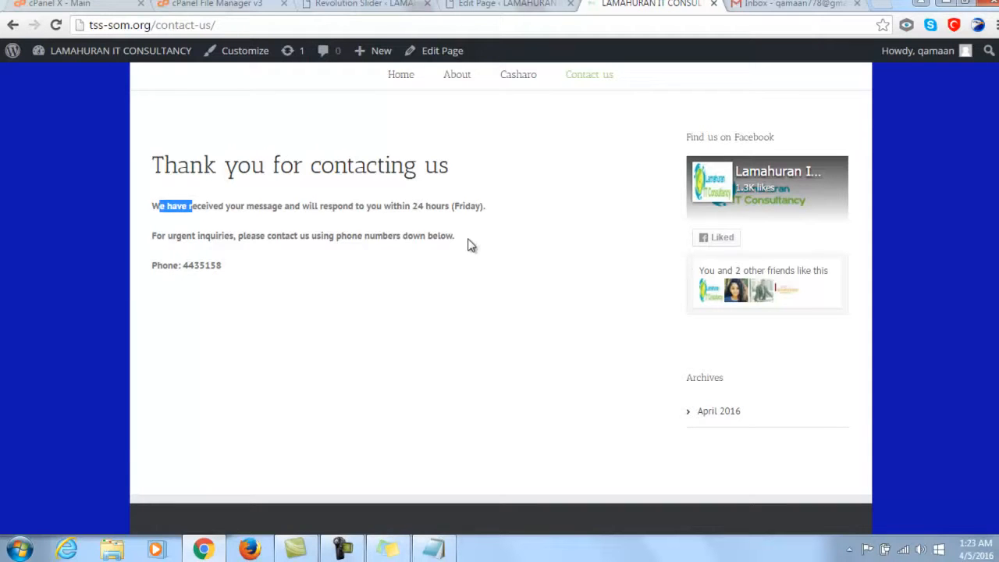
drag(222, 266, 186, 277)
click(226, 275)
scroll(277, 274, up, 3)
Find the 'codsi' contact-form message in Gmail's Spam folder and read through it.
click(788, 5)
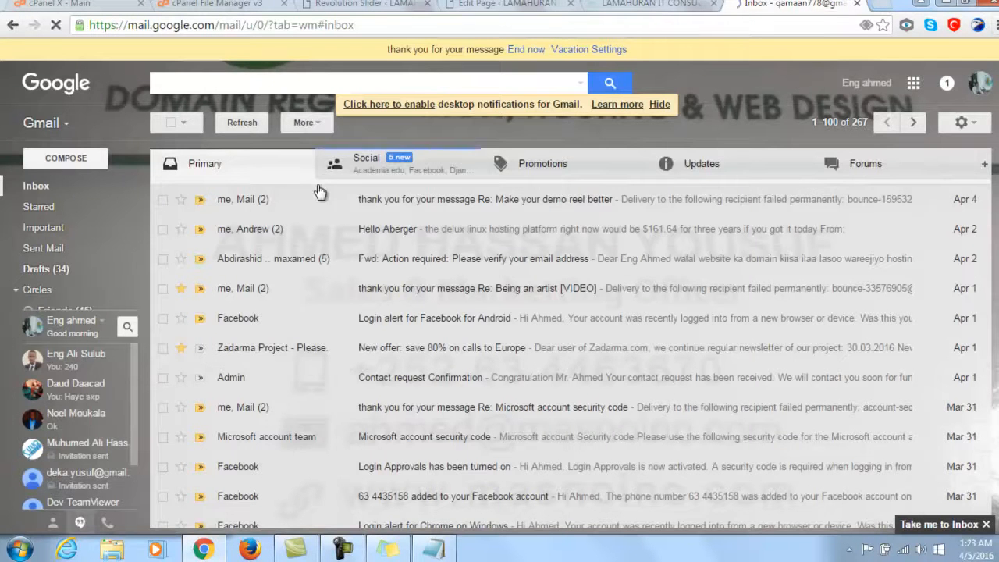
click(52, 191)
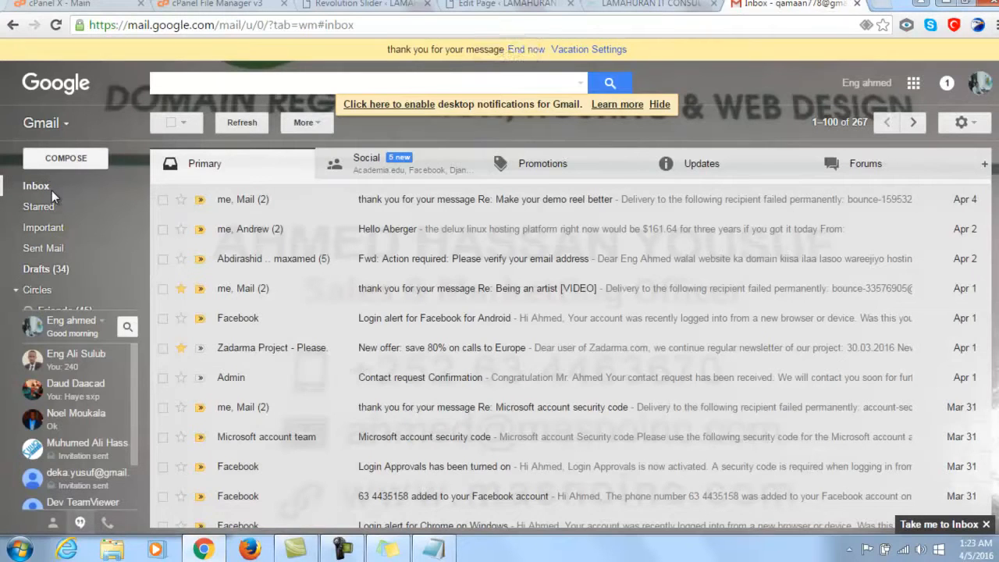
mouse_move(89, 290)
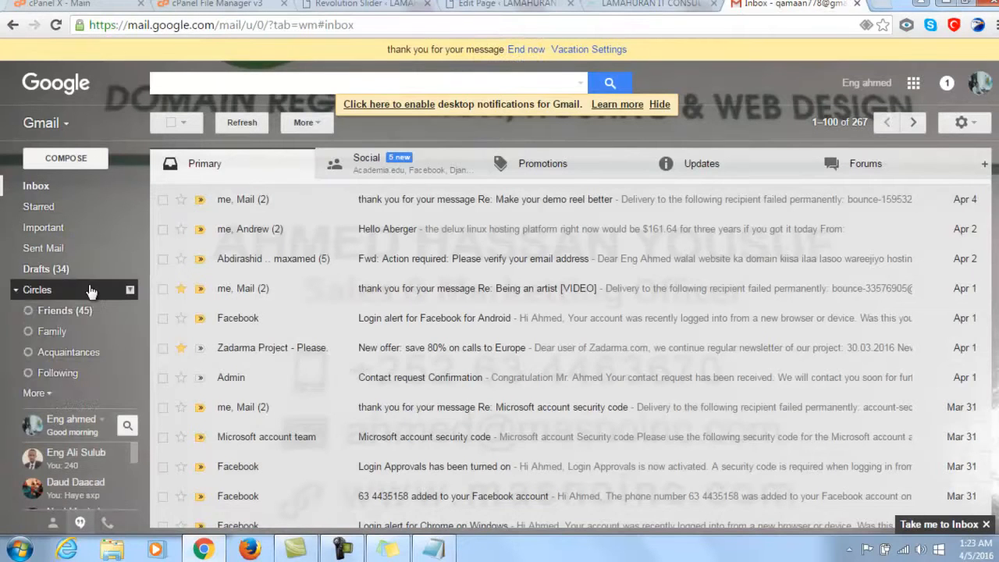
click(55, 398)
scroll(46, 391, down, 1)
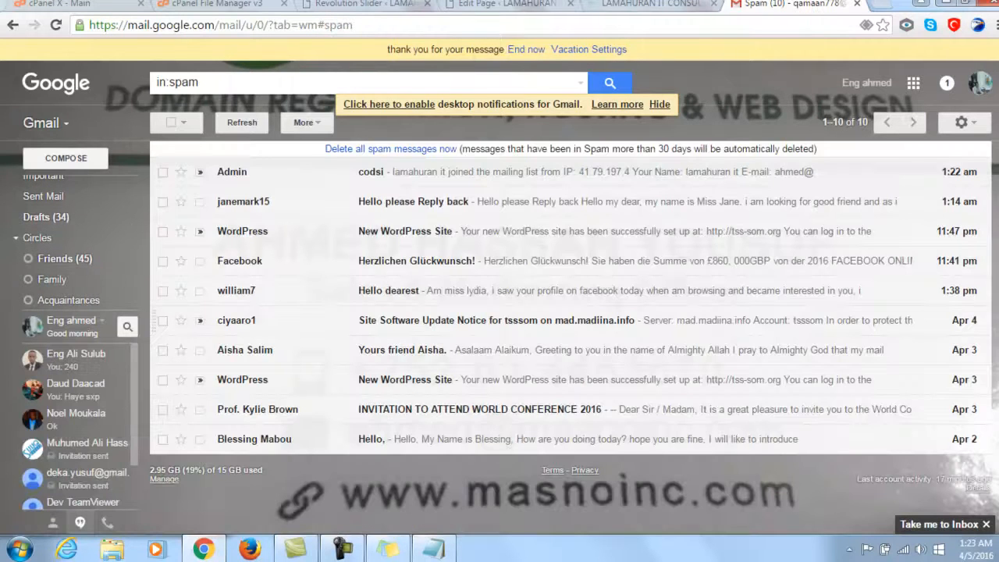
click(252, 179)
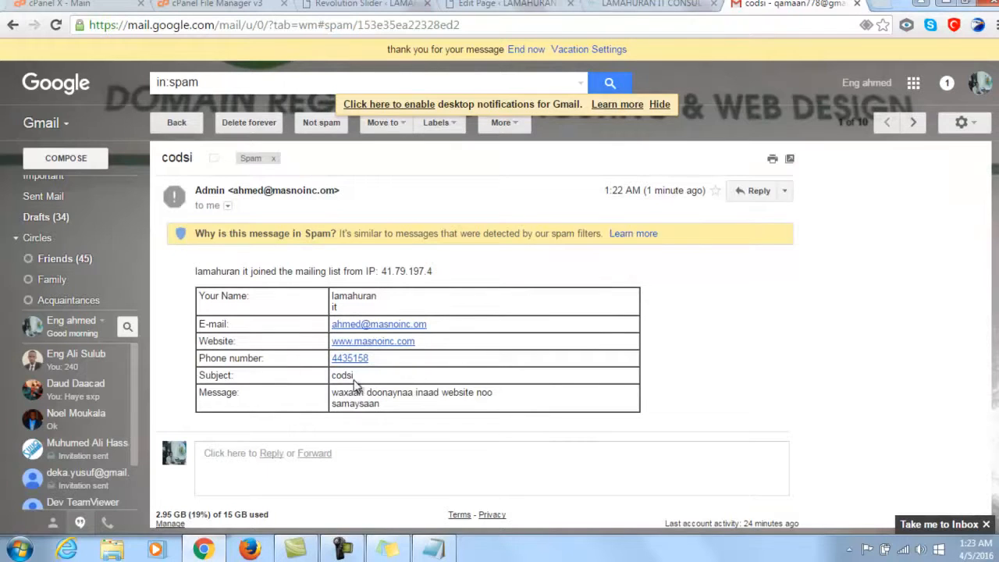
scroll(463, 328, down, 1)
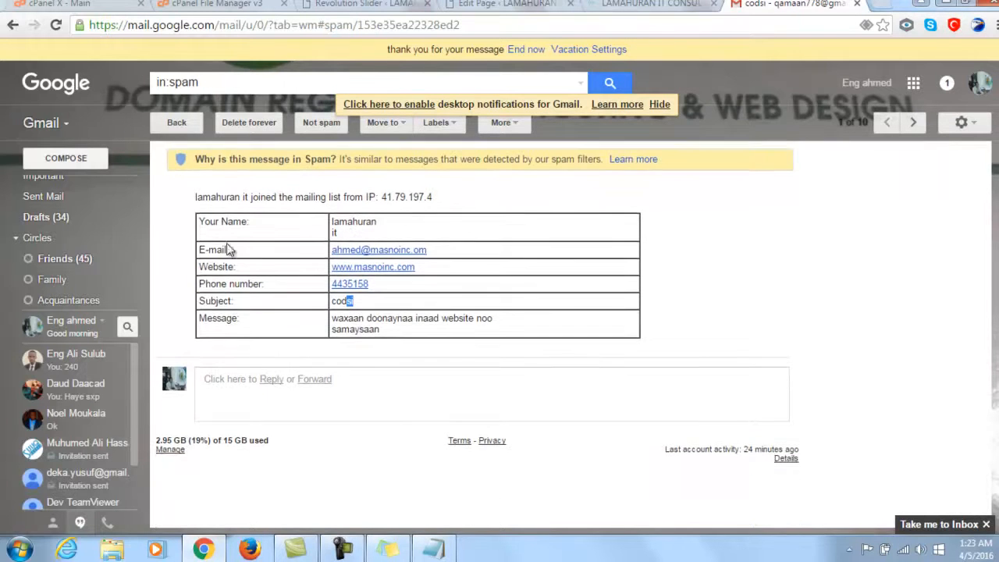
scroll(307, 227, down, 1)
scroll(222, 195, up, 1)
Highlight the submitted form details in the Gmail message.
click(403, 335)
drag(559, 321, 197, 223)
click(708, 352)
Go to the site's home page and look over its green contact-bar header.
click(664, 4)
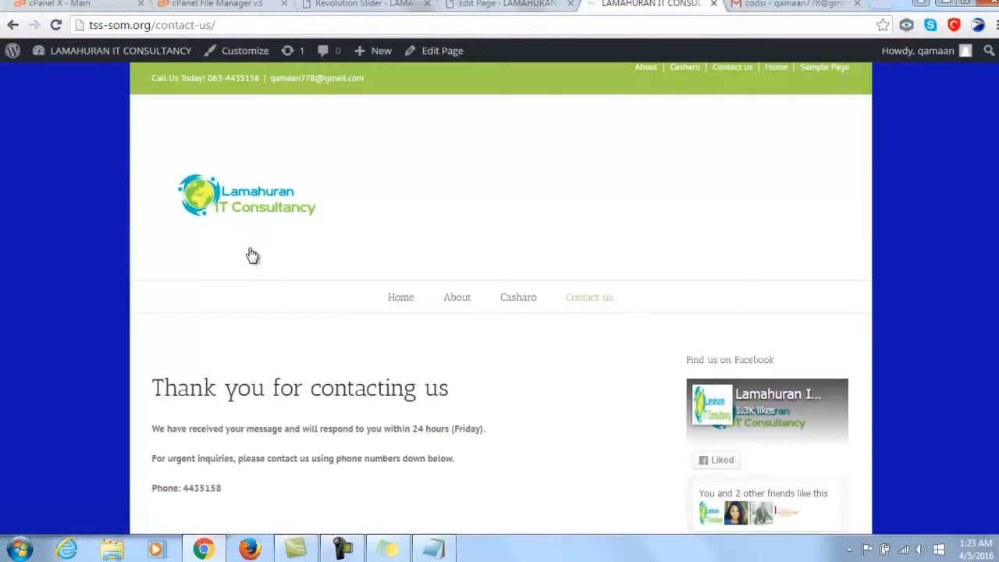
click(401, 298)
scroll(501, 298, down, 8)
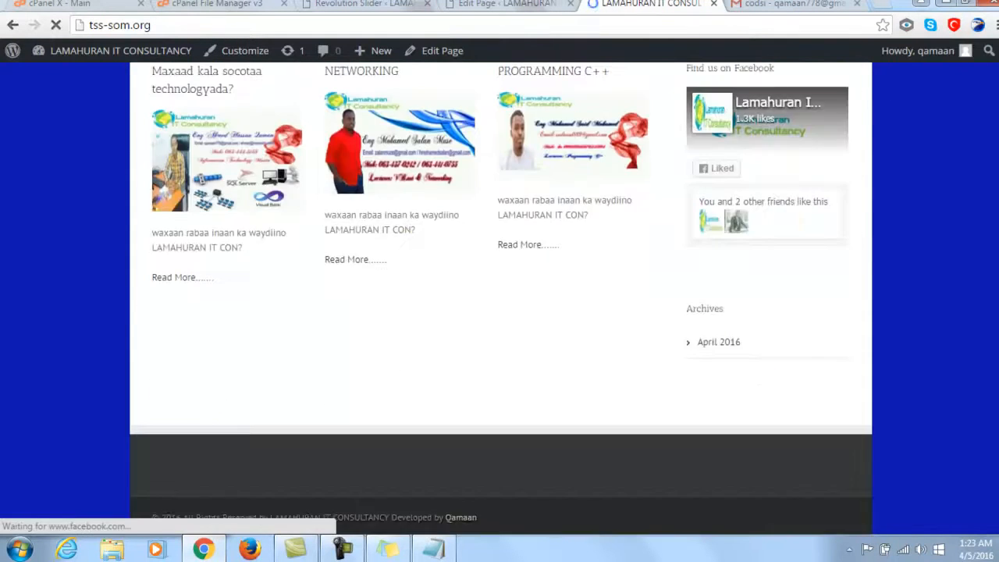
scroll(500, 298, up, 4)
scroll(500, 298, up, 2)
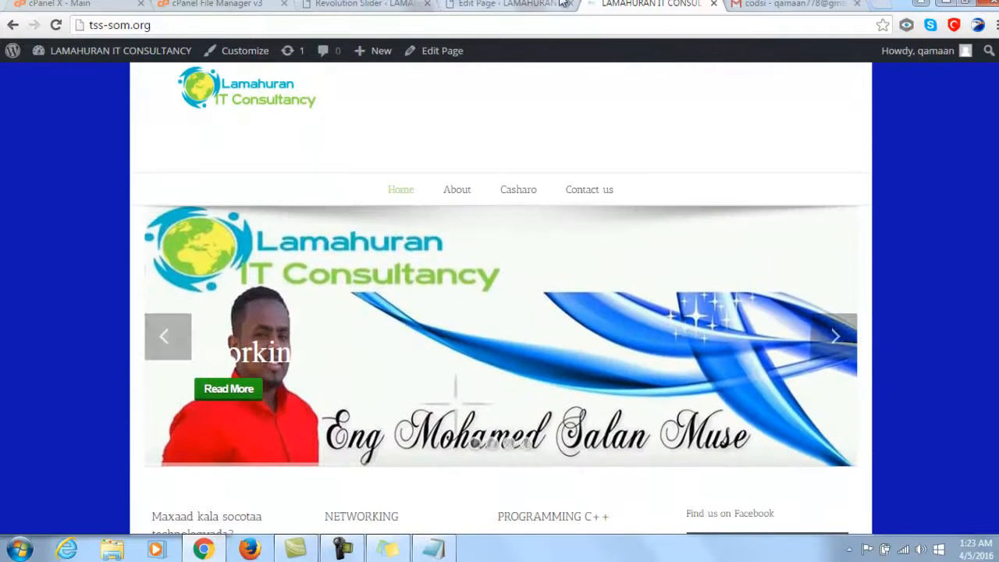
click(508, 4)
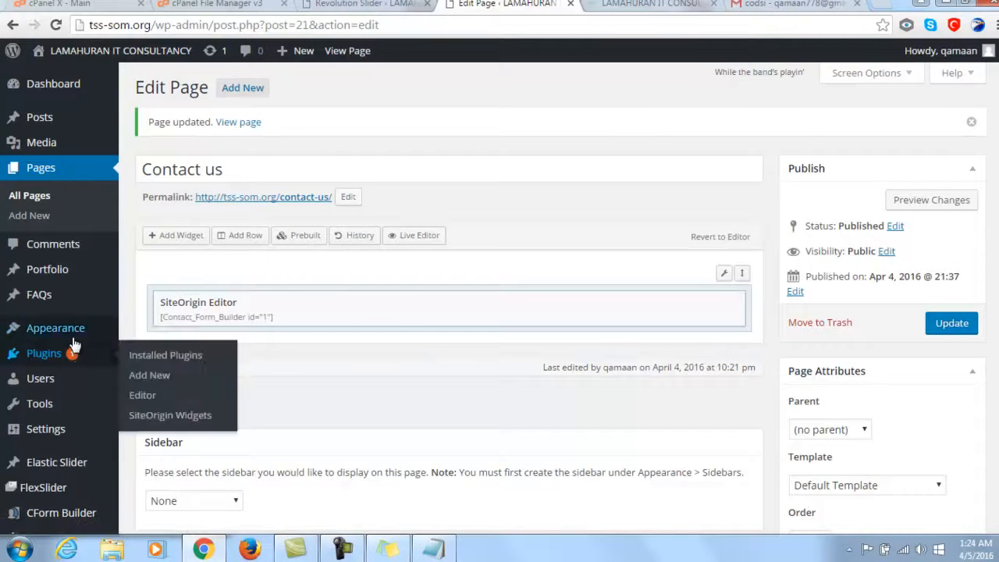
Glance at the Gmail message, then scroll the live home page's header and slider again.
mouse_move(82, 332)
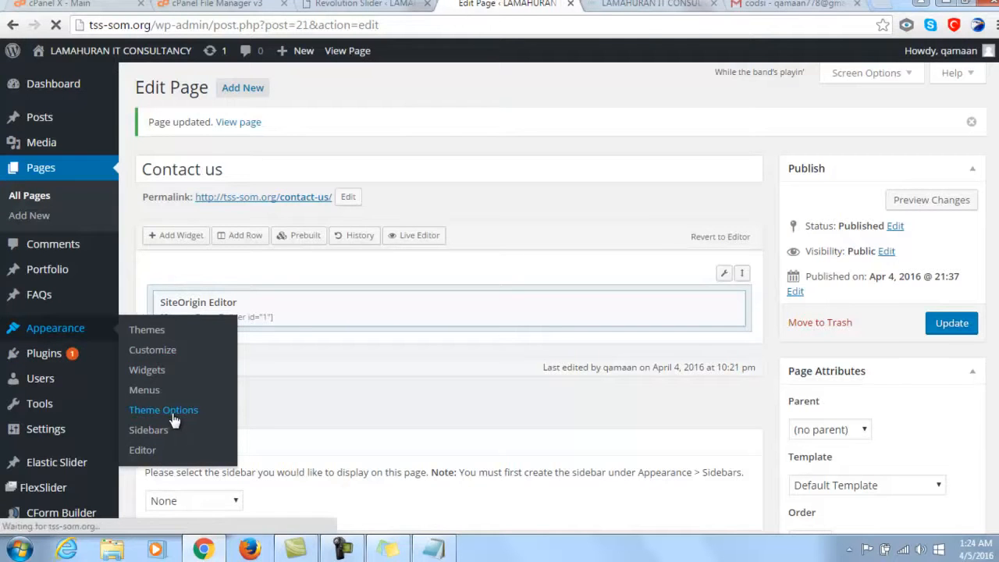
click(792, 4)
click(601, 4)
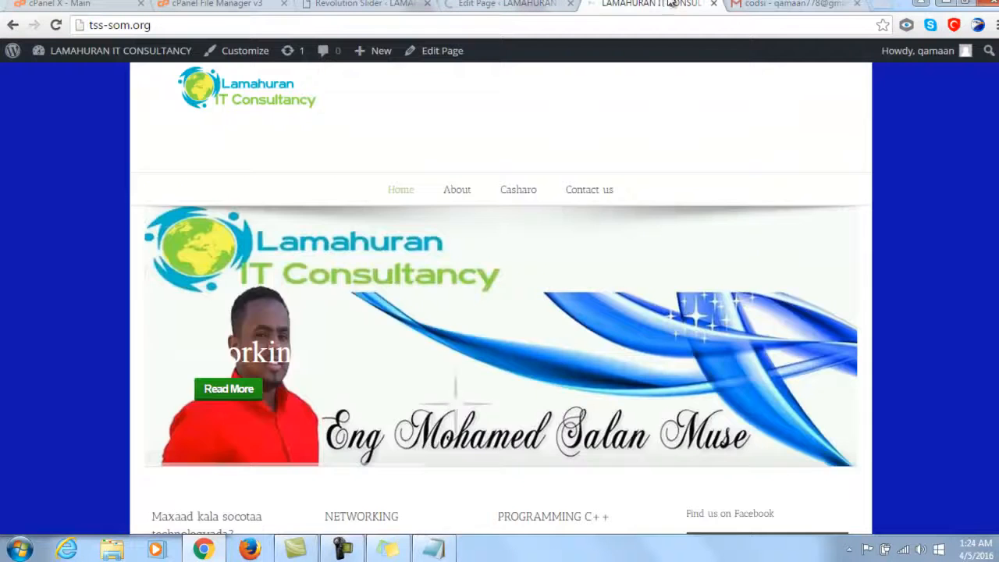
scroll(500, 297, down, 6)
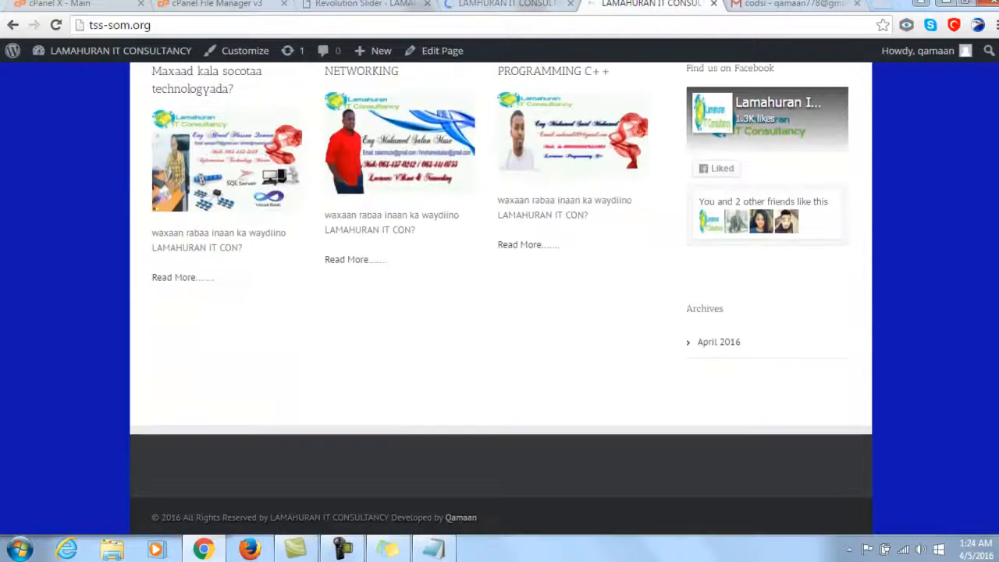
scroll(499, 296, up, 6)
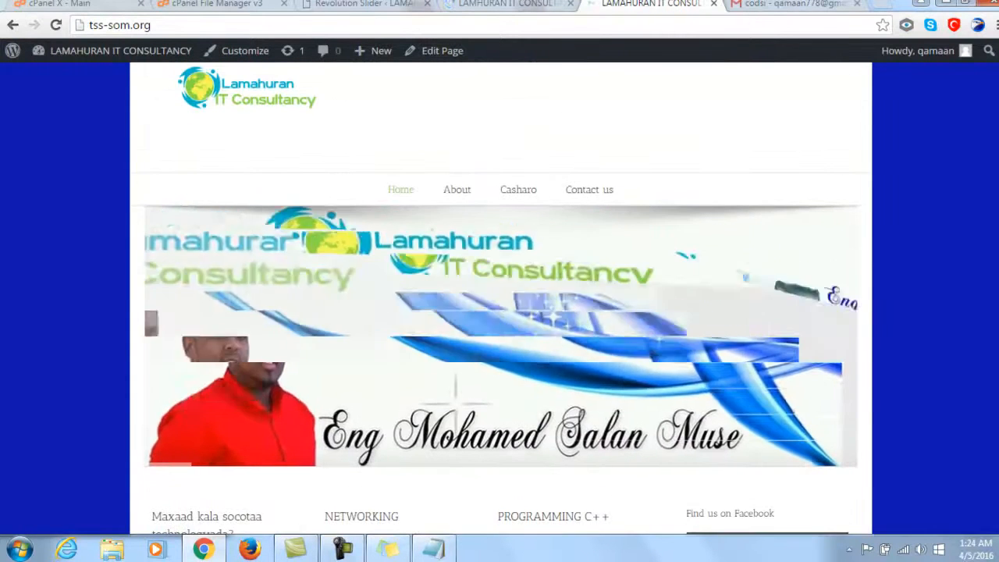
scroll(295, 101, up, 3)
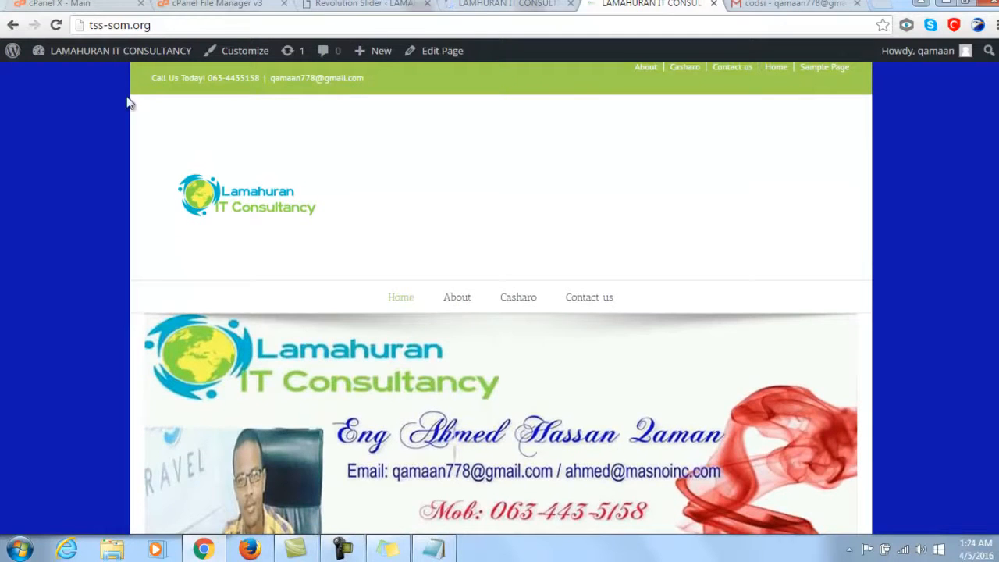
click(503, 4)
Choose the first, simplest header layout in Header Options and save all changes.
click(213, 200)
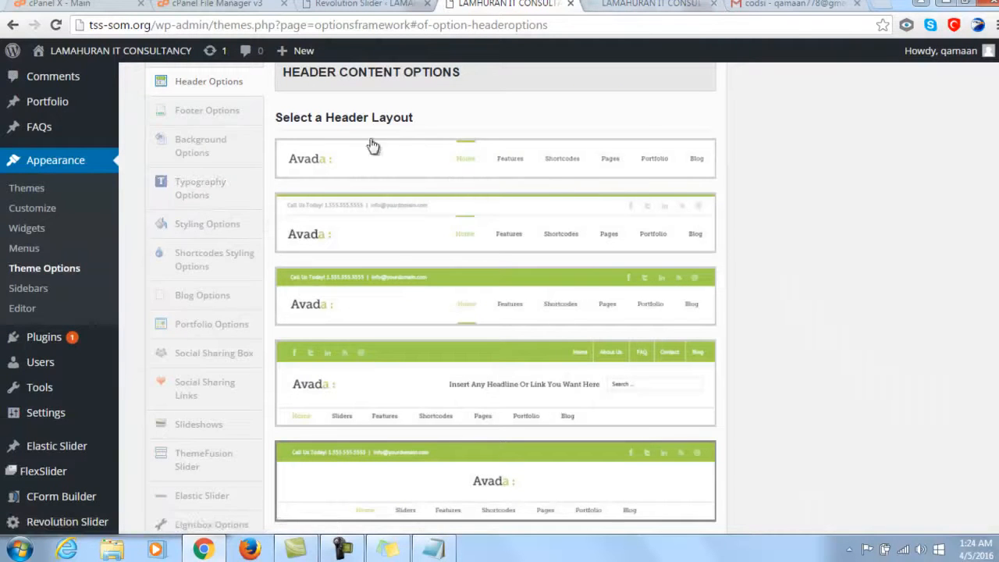
click(433, 175)
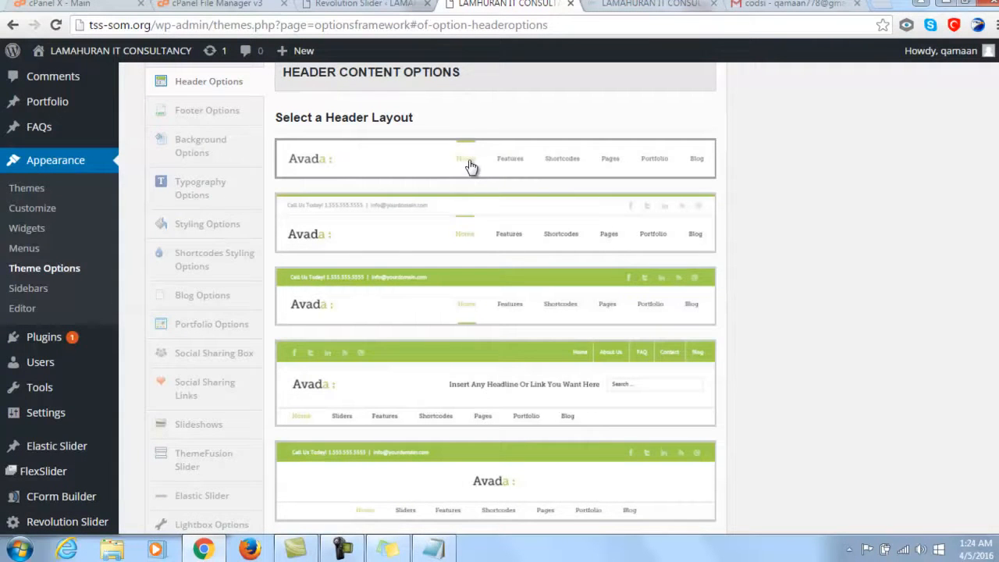
scroll(740, 154, up, 3)
click(668, 143)
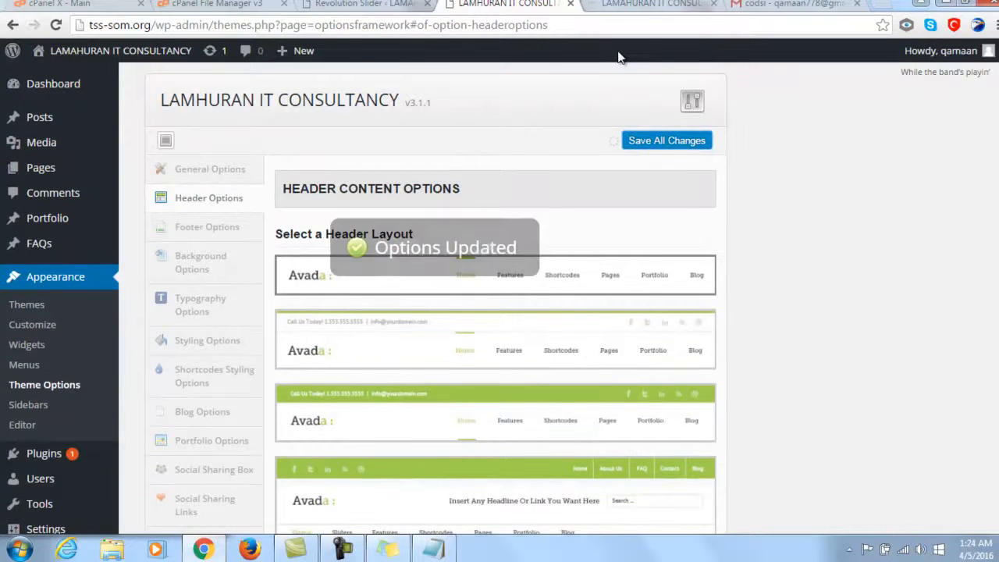
Reload the live home page to check the new header with the menu beside the logo.
click(650, 4)
click(239, 191)
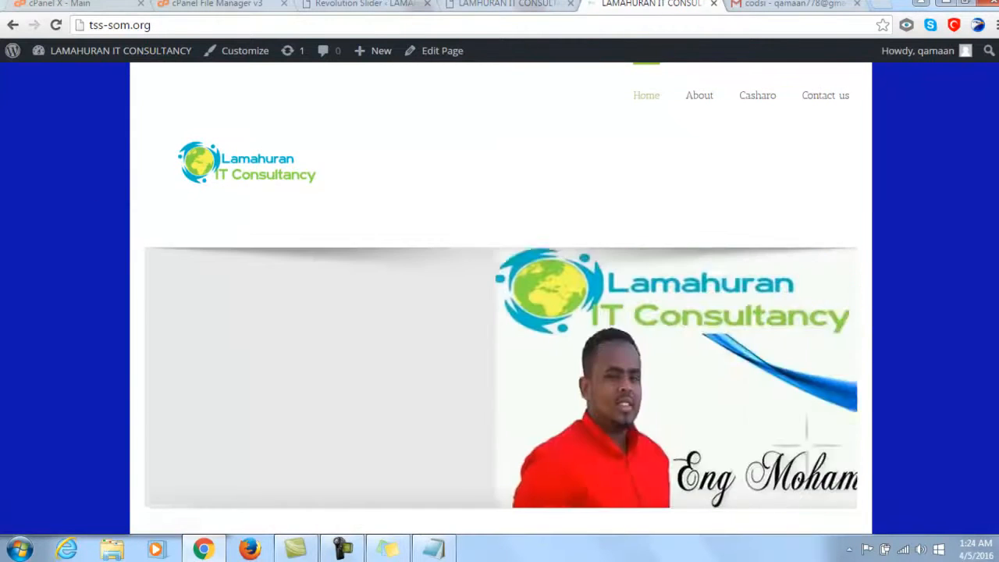
scroll(972, 248, down, 4)
scroll(972, 248, up, 4)
scroll(972, 242, down, 6)
scroll(972, 242, up, 6)
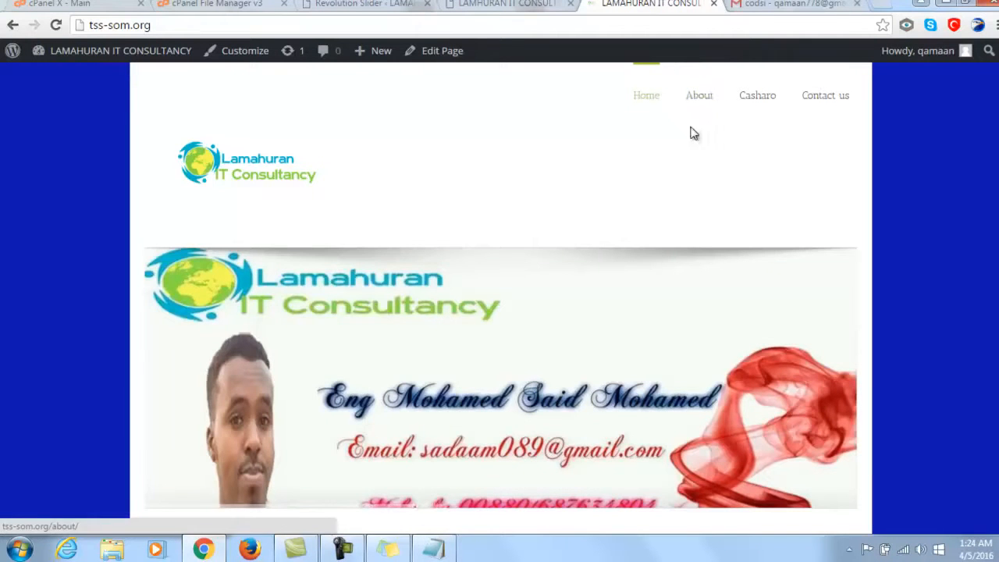
click(505, 4)
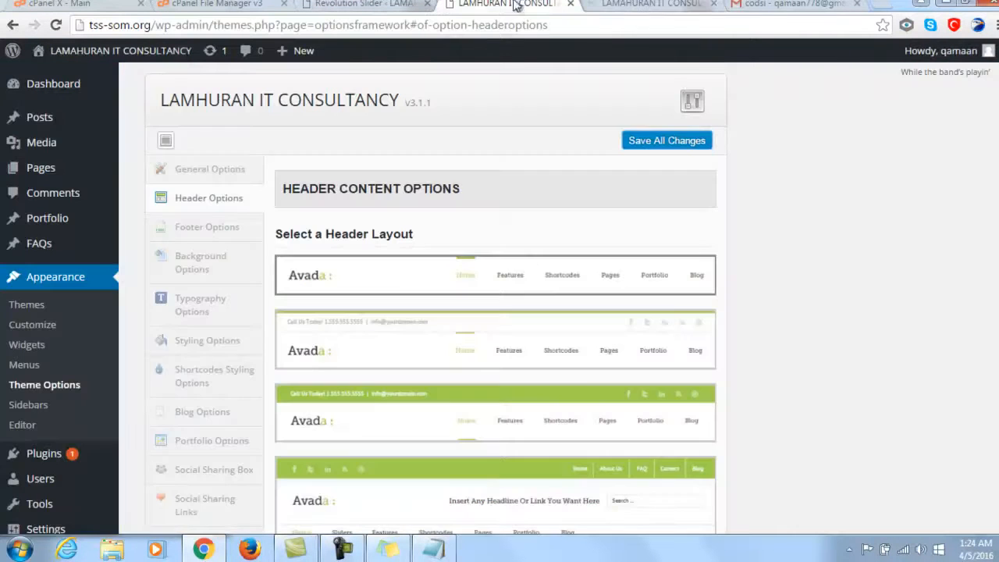
Retitle the Sample Page as 'Vision', update it, and go to Appearance > Themes.
click(57, 171)
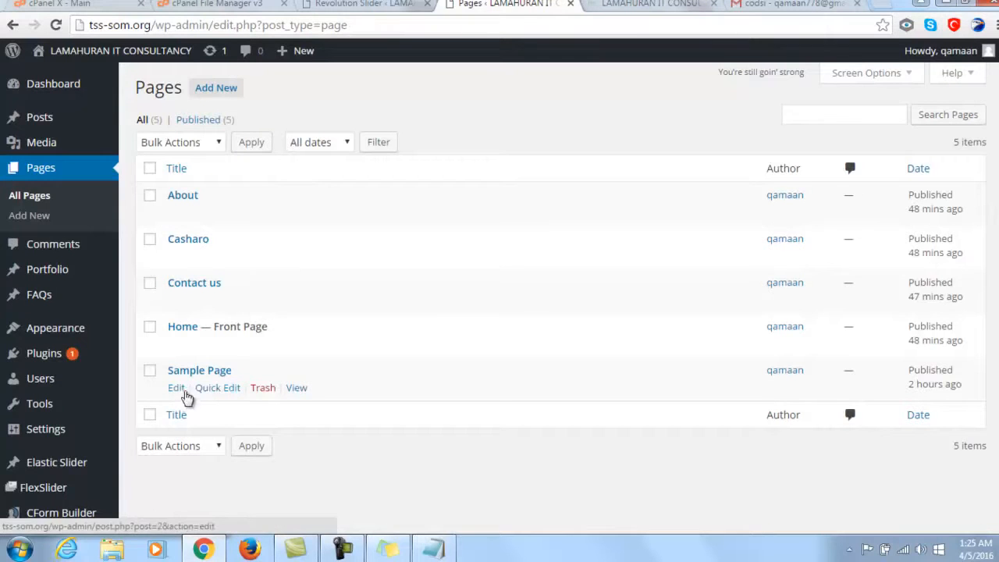
click(176, 389)
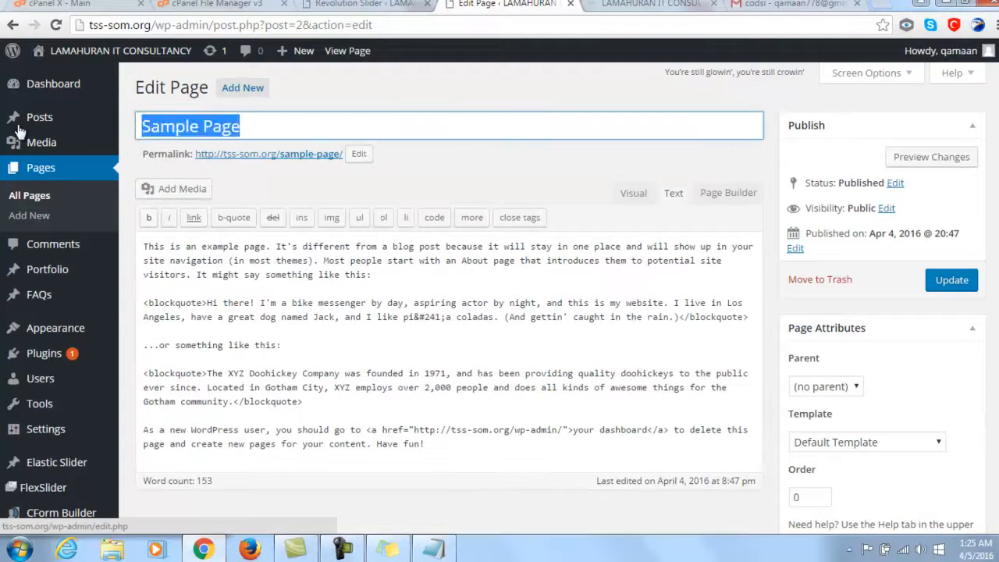
mouse_move(36, 127)
triple_click(332, 123)
drag(320, 125, 43, 124)
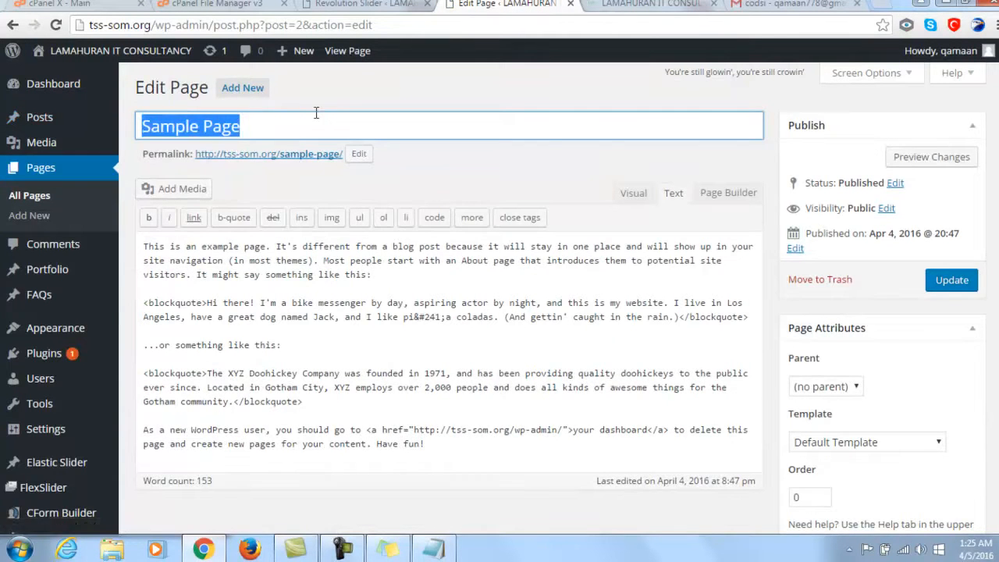
text(C)
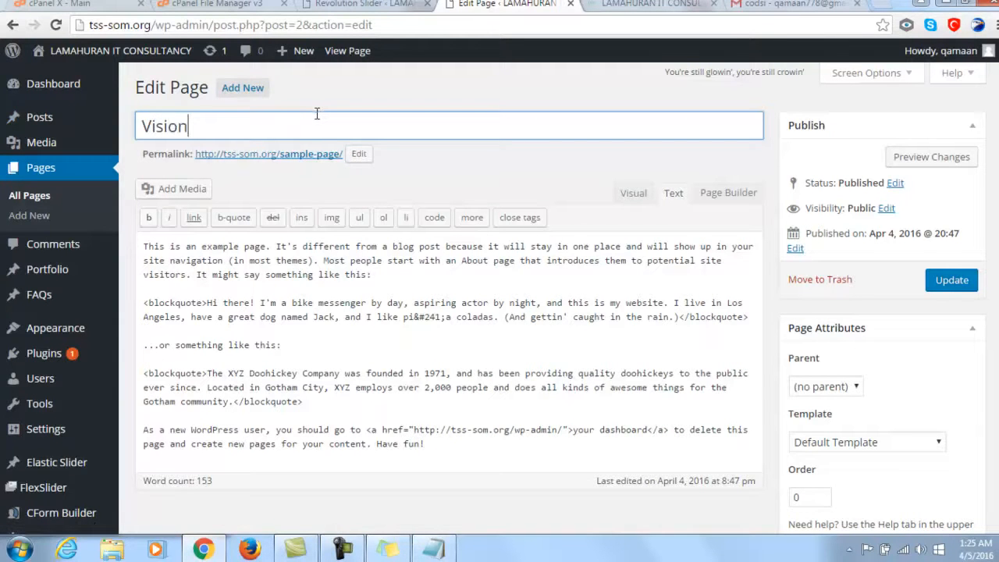
click(976, 286)
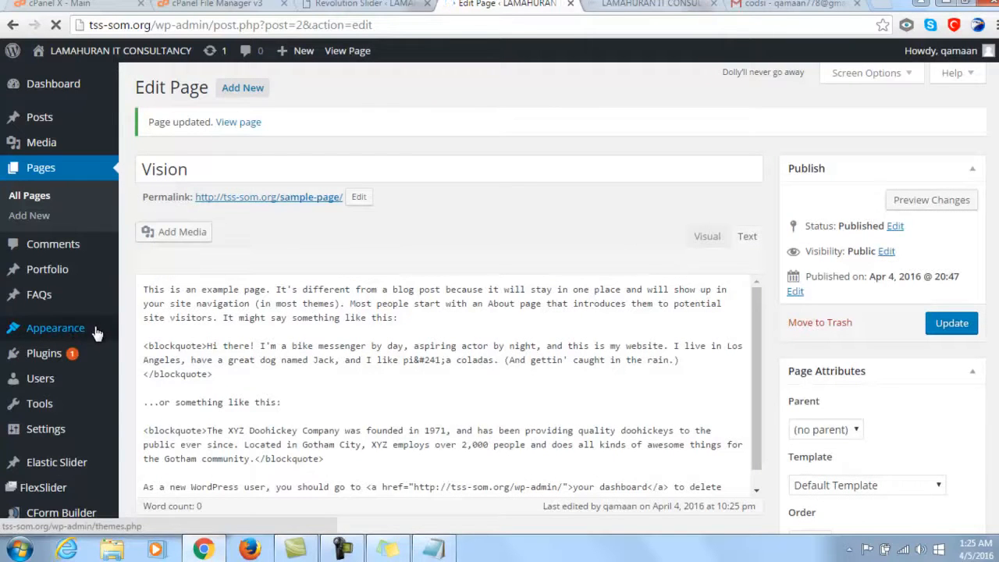
click(98, 332)
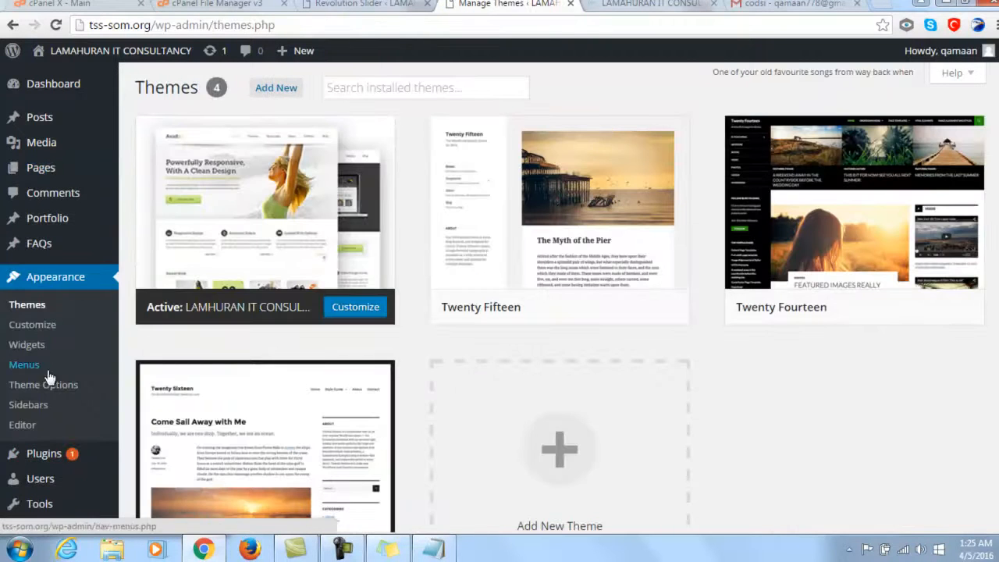
Add the Vision page to menu_1 from the Pages box on the Menus screen.
click(39, 368)
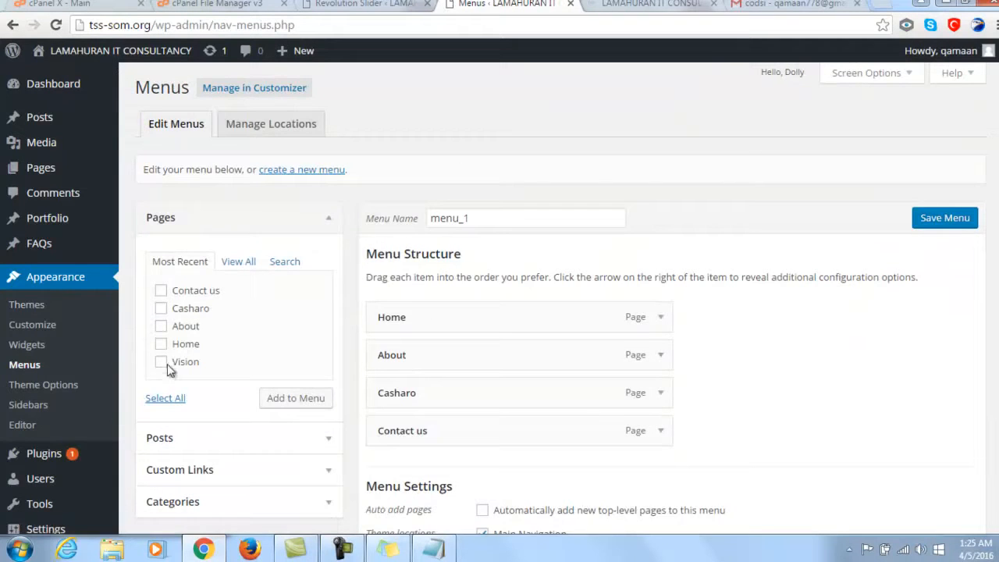
click(160, 362)
click(302, 399)
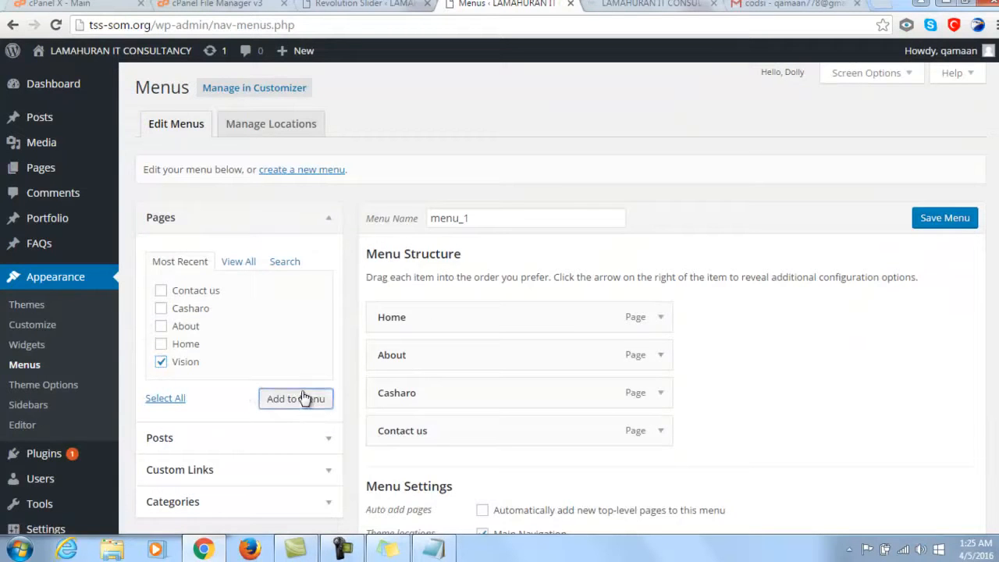
scroll(546, 383, down, 1)
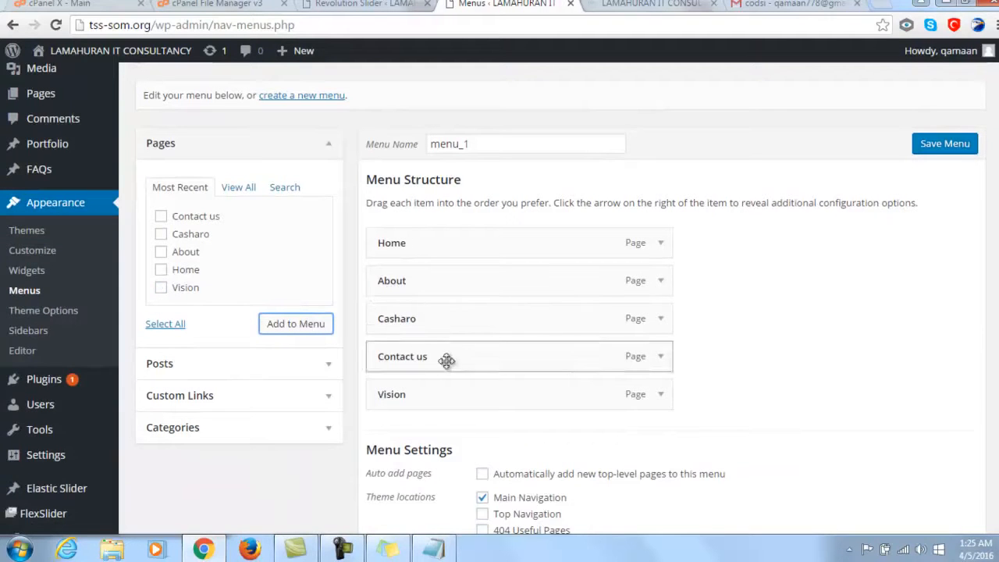
Nest Vision as a sub-item under About, save menu_1, and reload the live site.
drag(408, 398, 405, 364)
drag(411, 305, 436, 321)
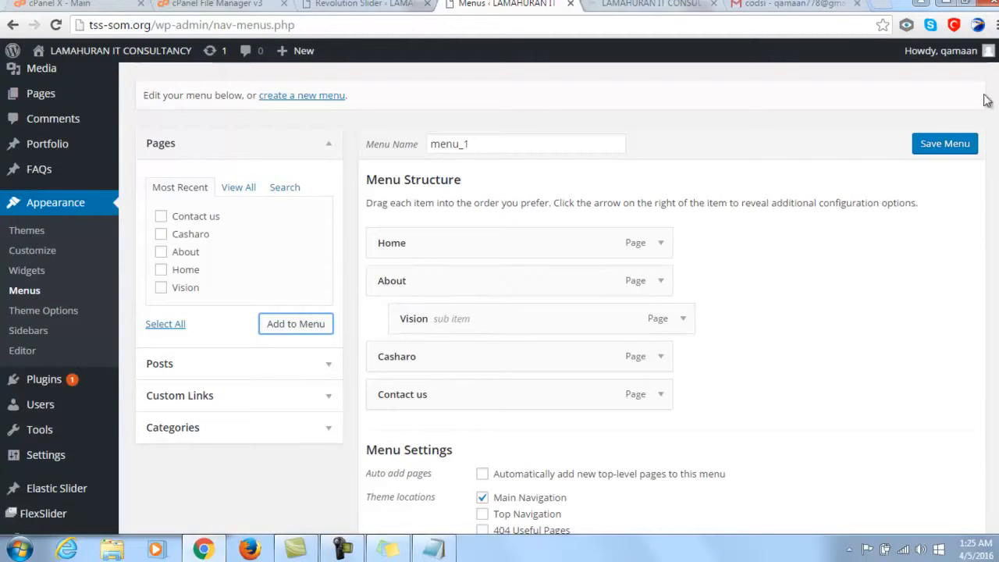
click(946, 143)
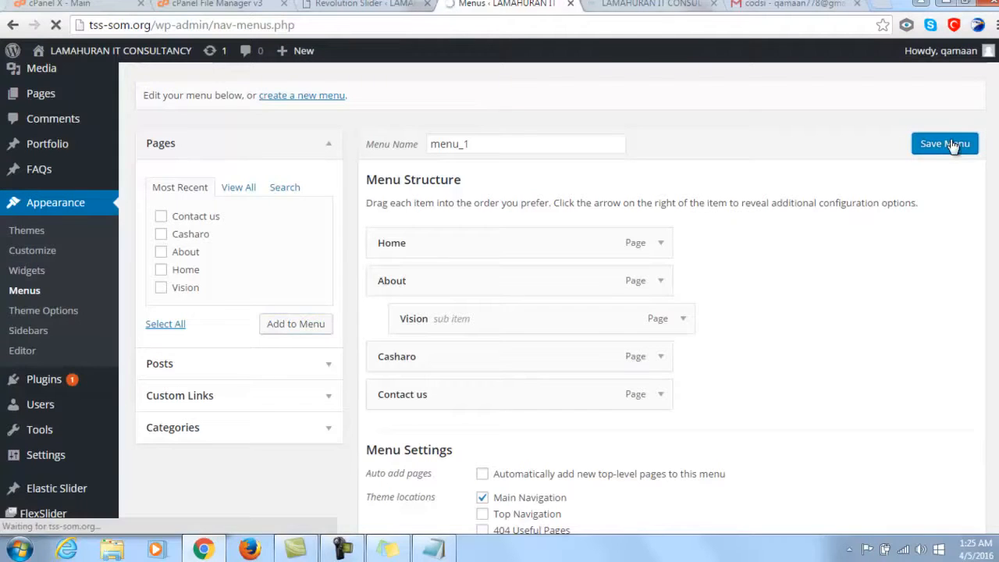
click(657, 4)
click(182, 166)
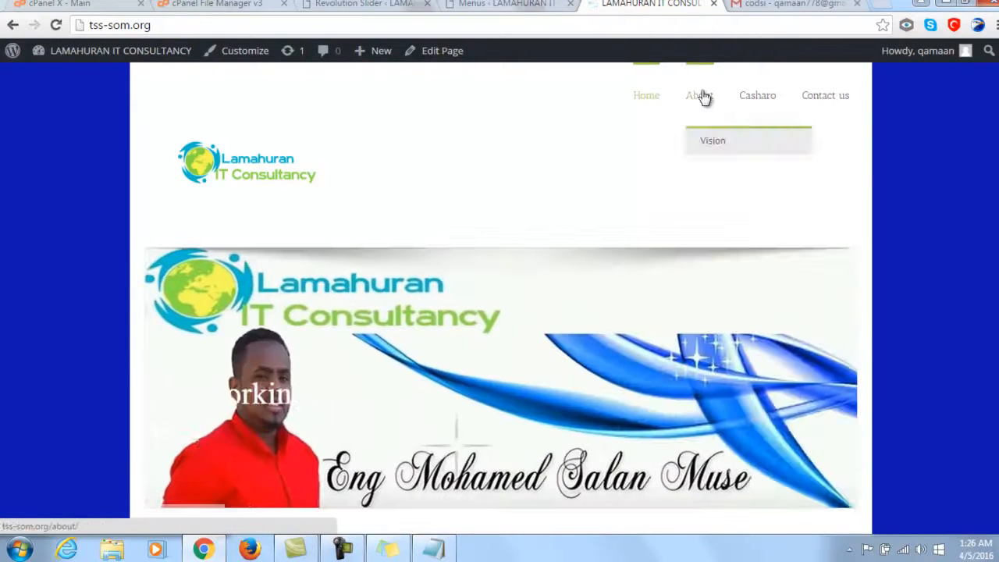
Open Vision from the About dropdown on the live site and scroll through it.
mouse_move(704, 100)
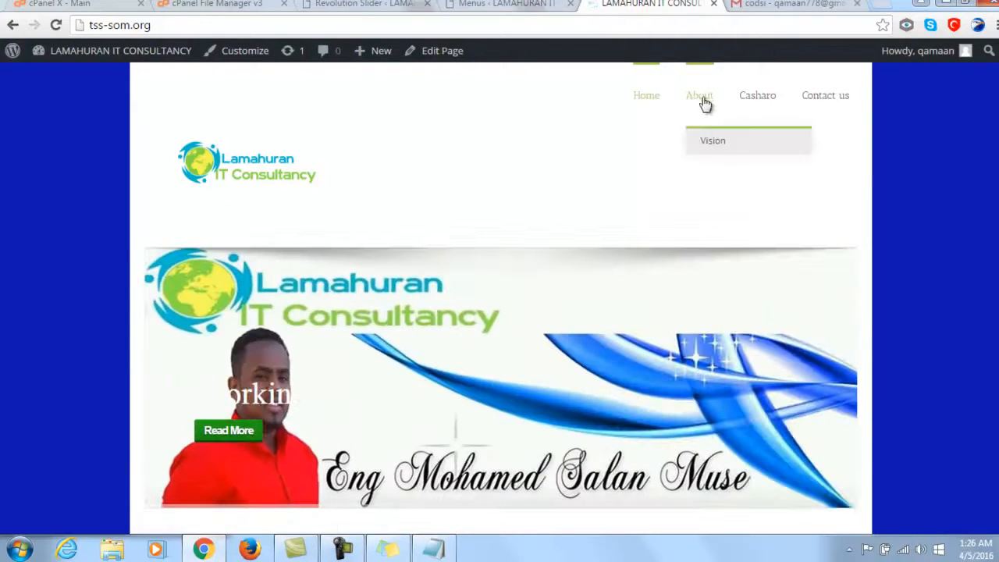
click(716, 142)
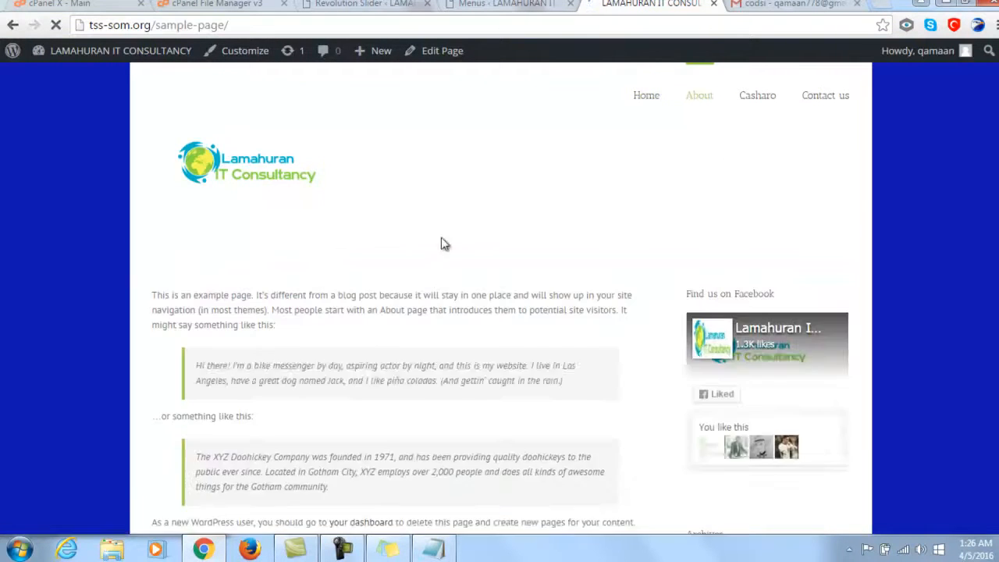
scroll(328, 363, down, 3)
scroll(495, 277, up, 3)
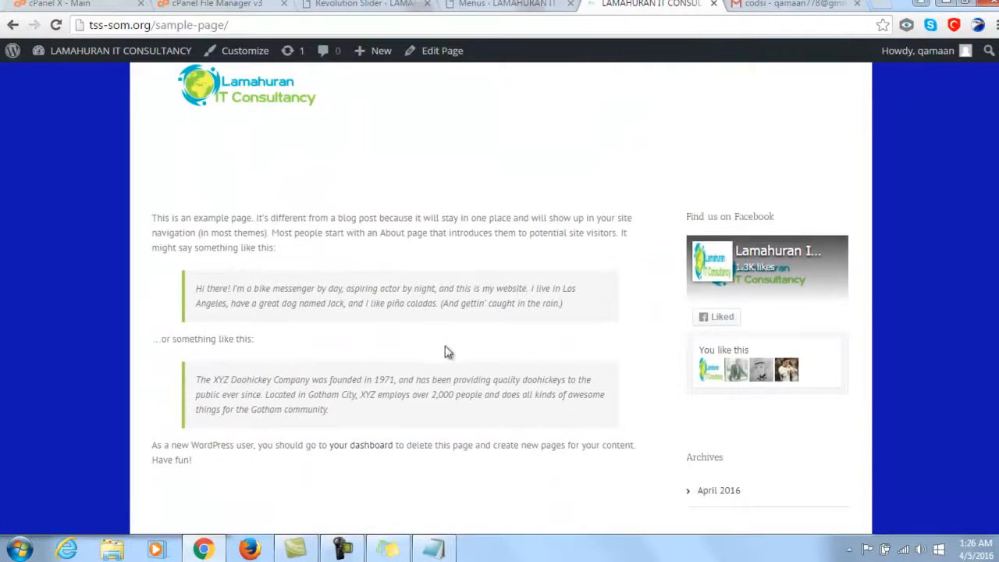
scroll(495, 335, down, 3)
scroll(500, 315, up, 3)
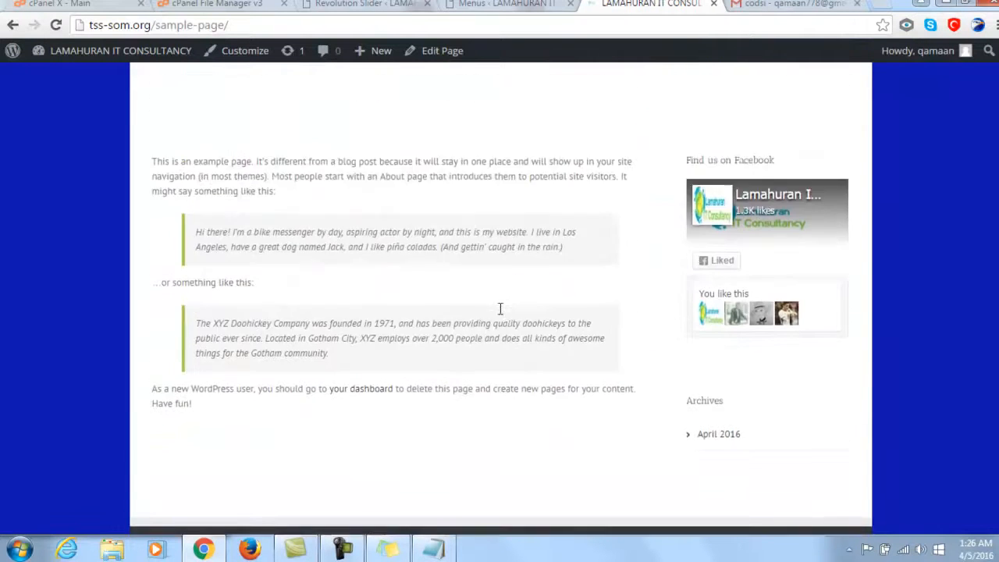
Check the Home and Contact us pages, then return to the Menus admin tab.
click(654, 102)
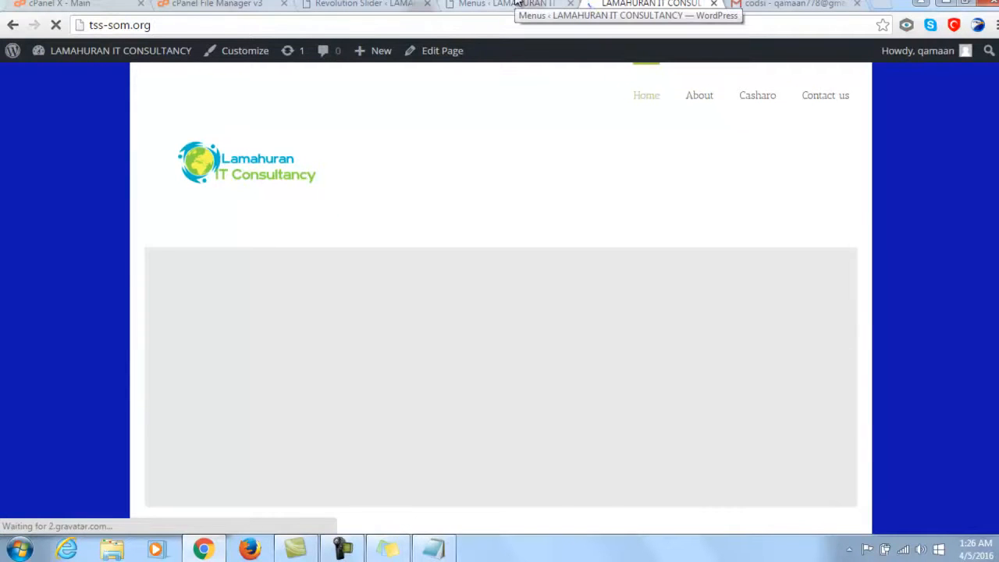
scroll(500, 312, down, 4)
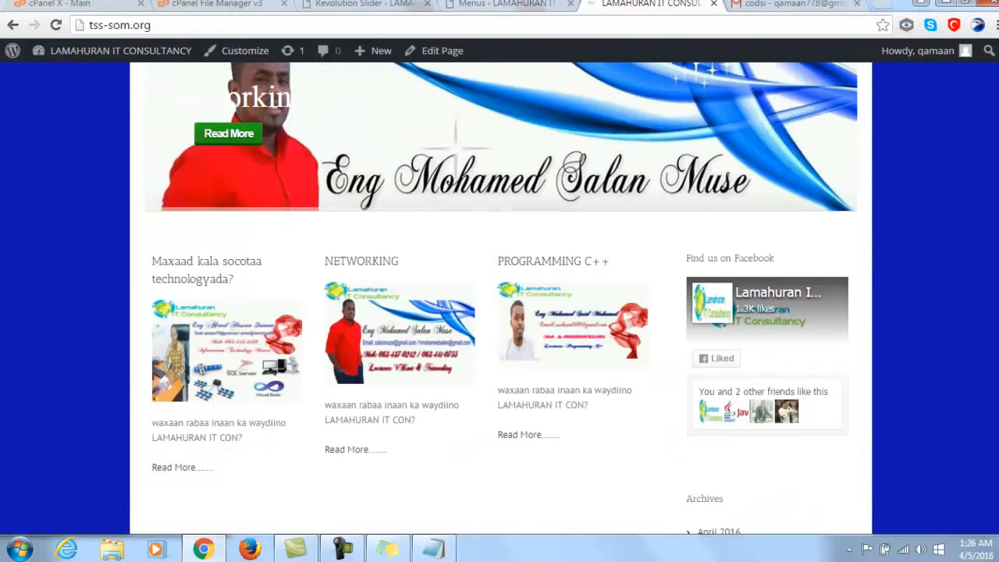
scroll(500, 312, up, 3)
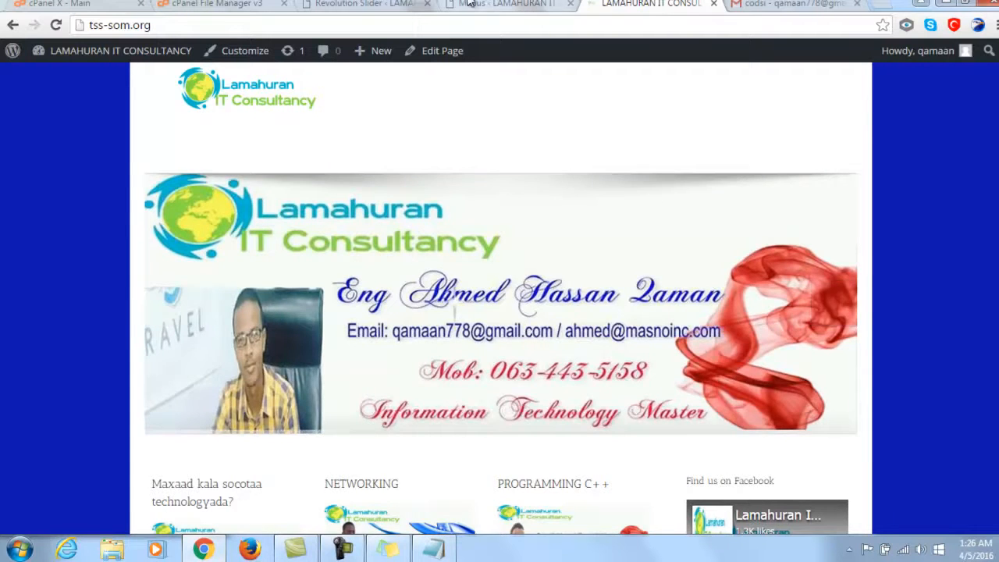
scroll(990, 250, up, 1)
scroll(990, 237, down, 8)
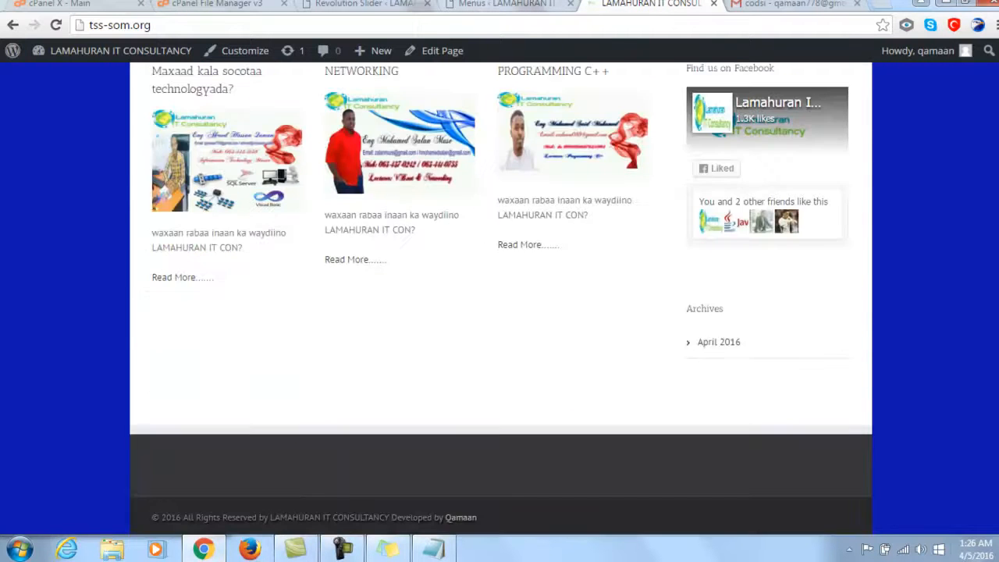
scroll(990, 236, up, 8)
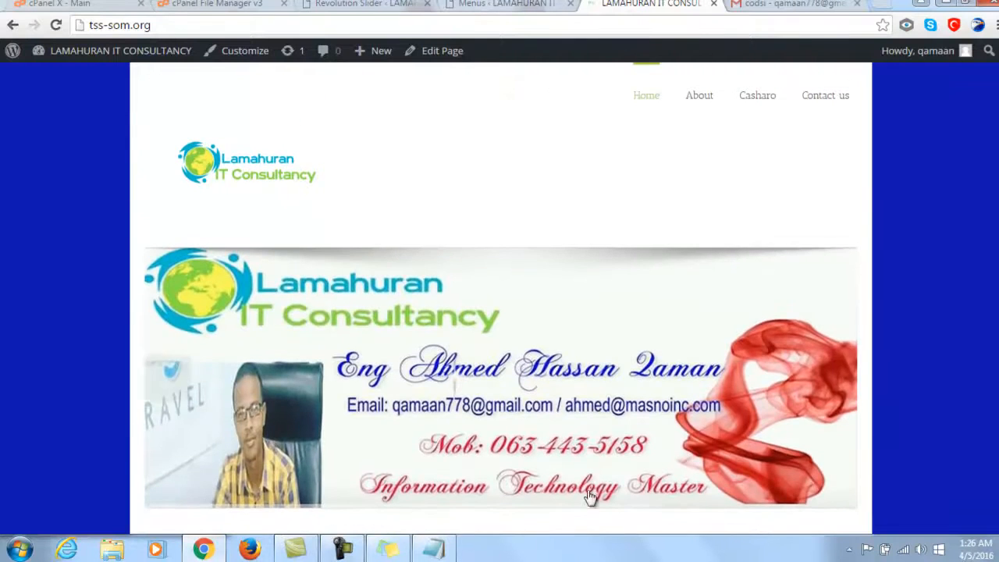
click(820, 103)
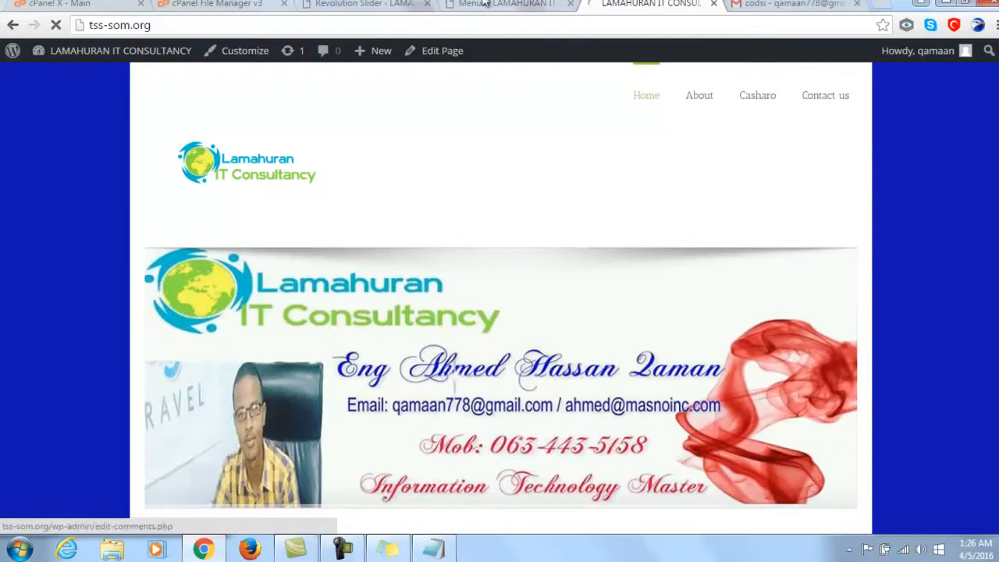
click(543, 4)
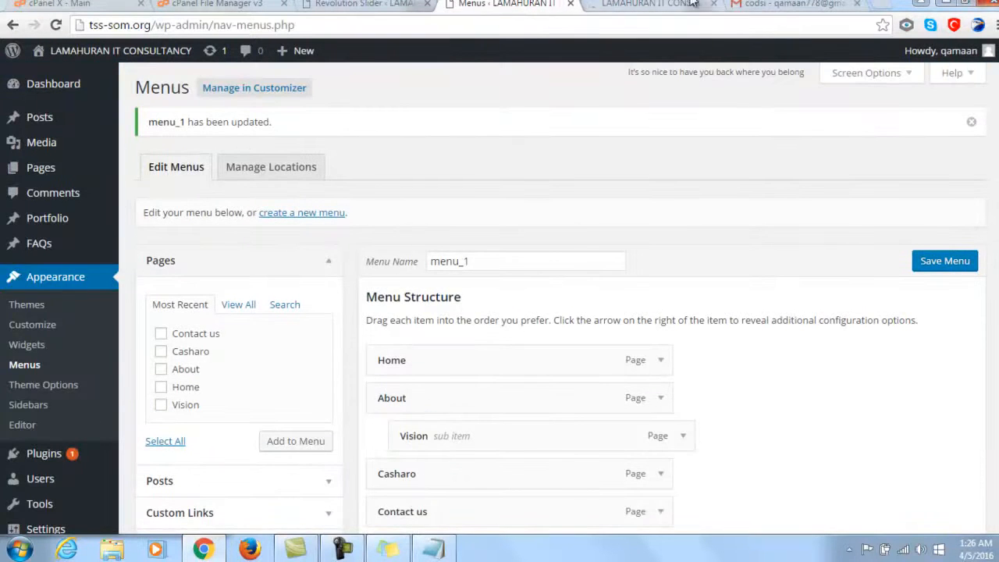
Review the contact form on the live Contact us page.
click(634, 8)
scroll(945, 161, down, 5)
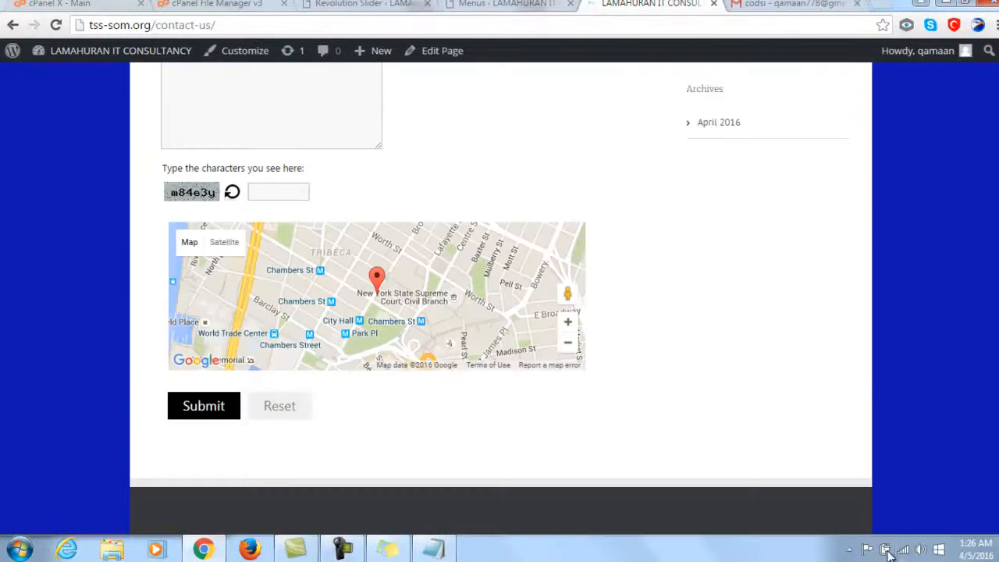
click(344, 549)
click(344, 549)
scroll(500, 297, up, 5)
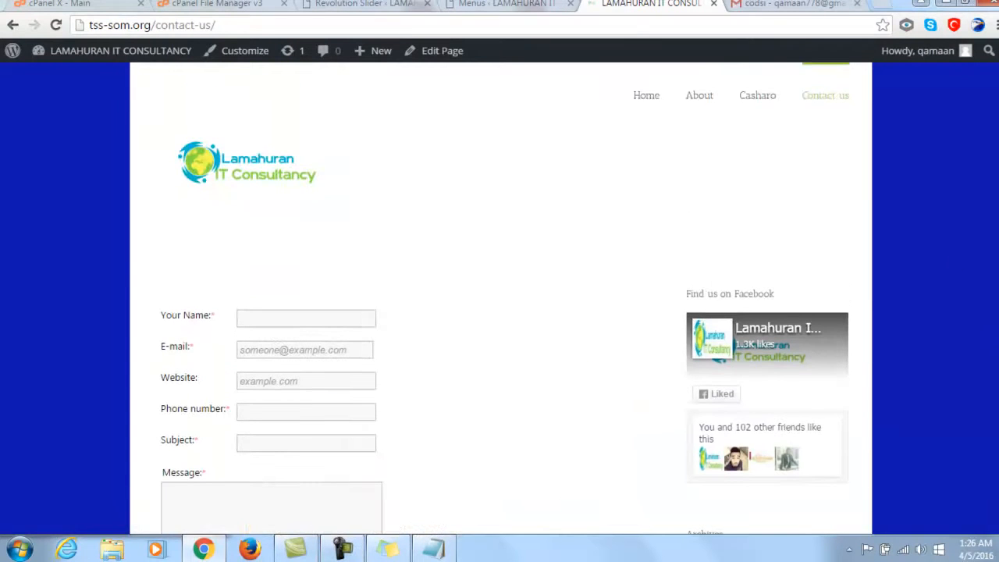
Go back to the home page and scroll through it.
click(658, 100)
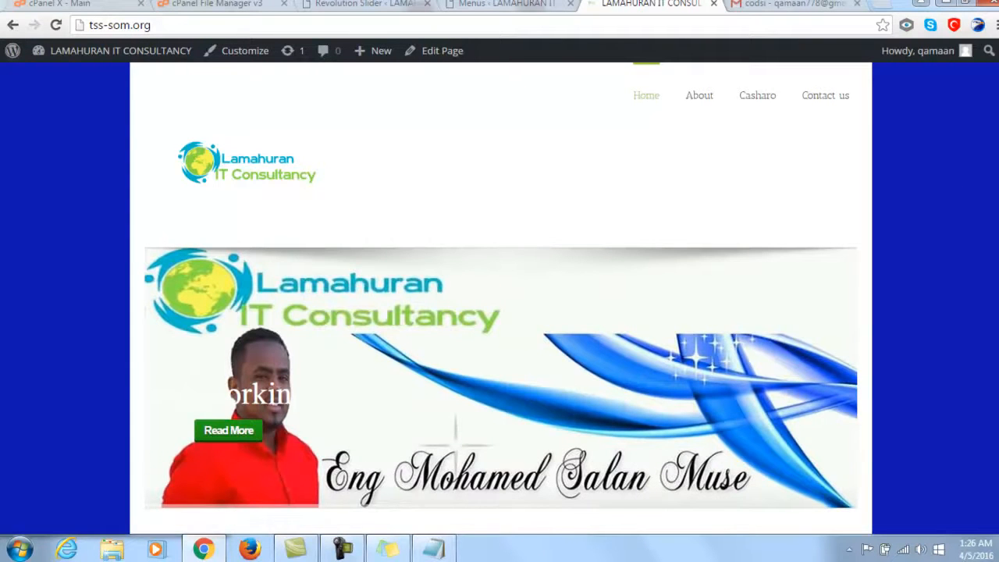
scroll(305, 250, down, 6)
scroll(304, 250, up, 3)
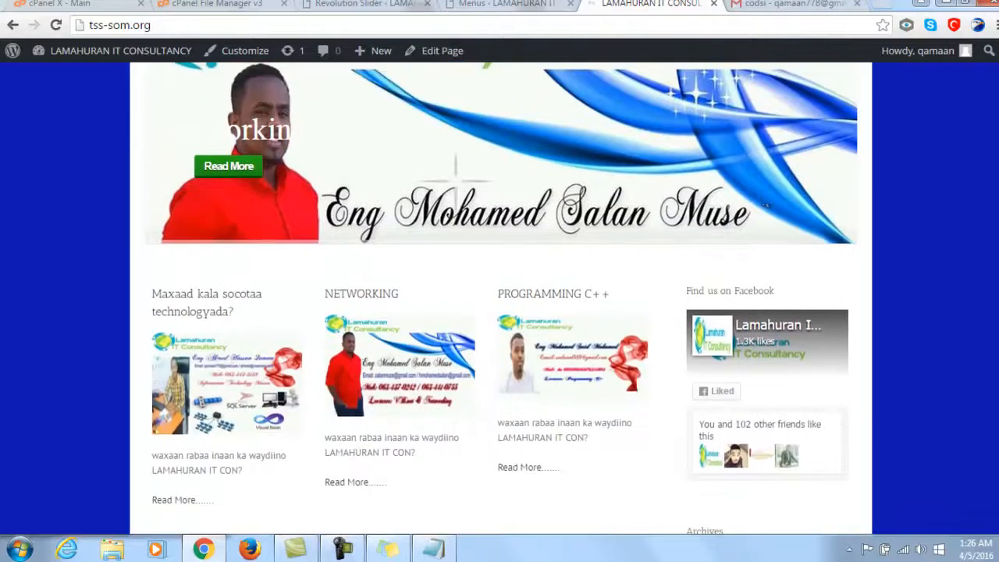
scroll(304, 249, down, 2)
scroll(296, 265, up, 1)
scroll(279, 263, down, 2)
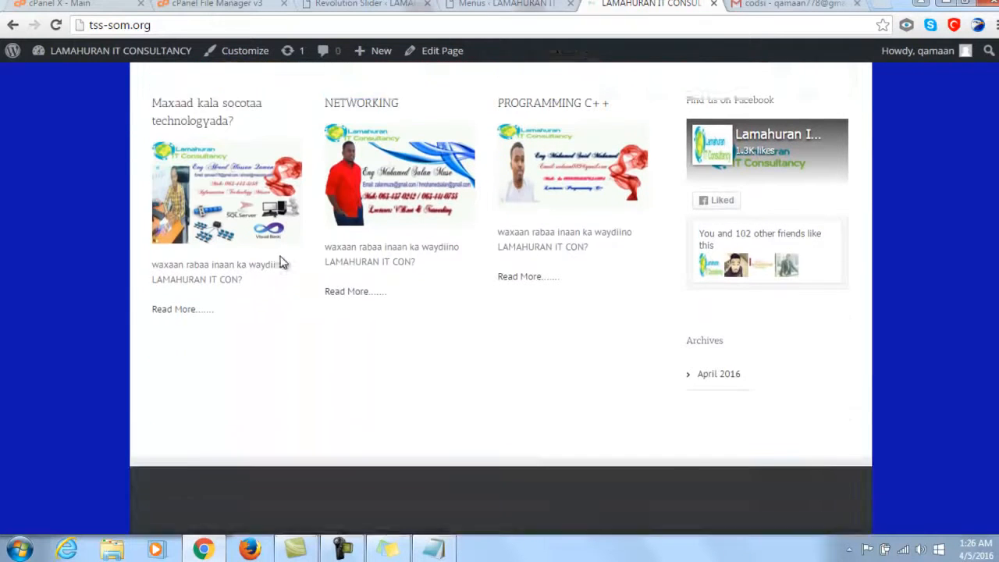
Log out of the admin account and load the plain tss-som.org address.
mouse_move(965, 51)
click(886, 131)
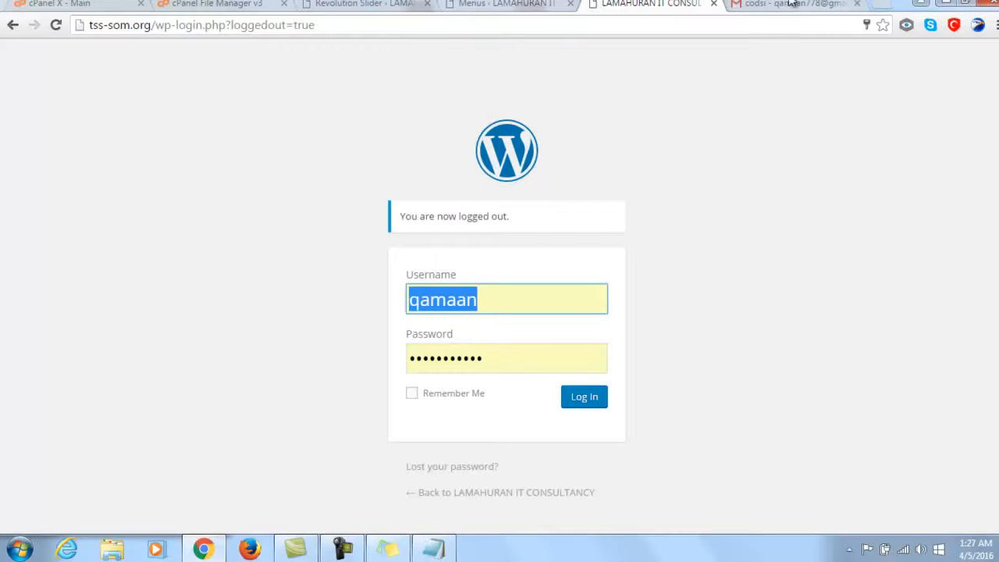
drag(327, 23, 145, 26)
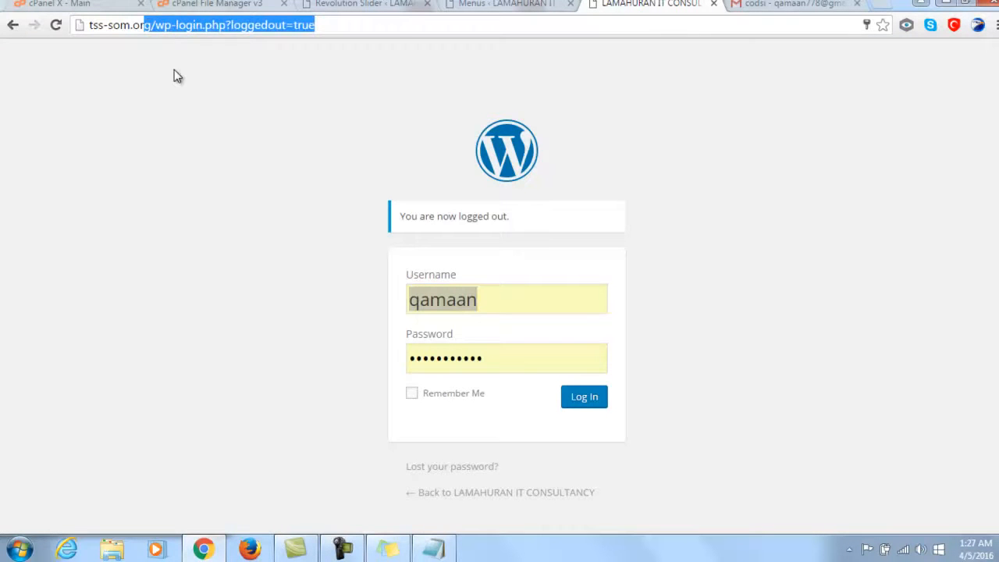
key(BackSpace)
text(g)
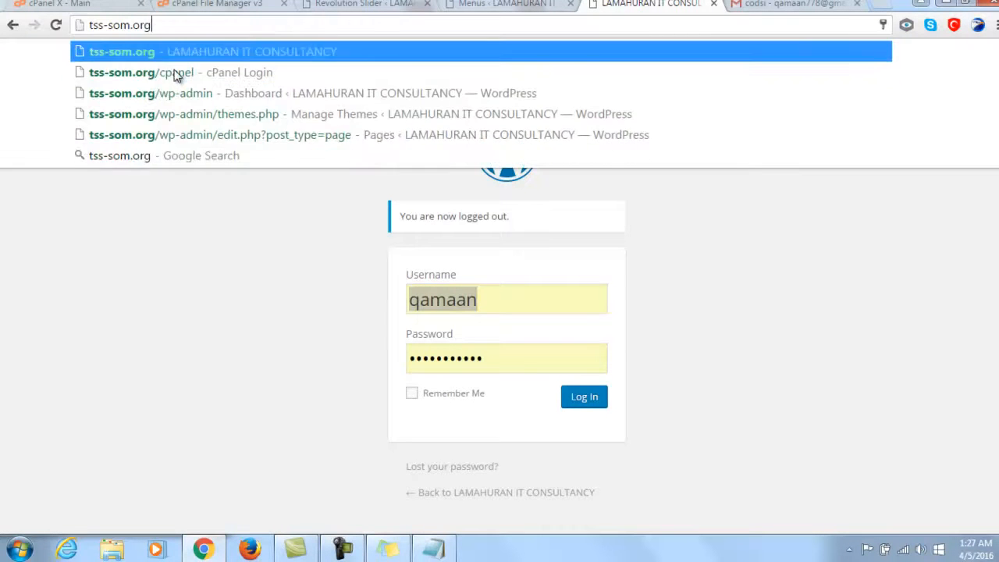
key(Return)
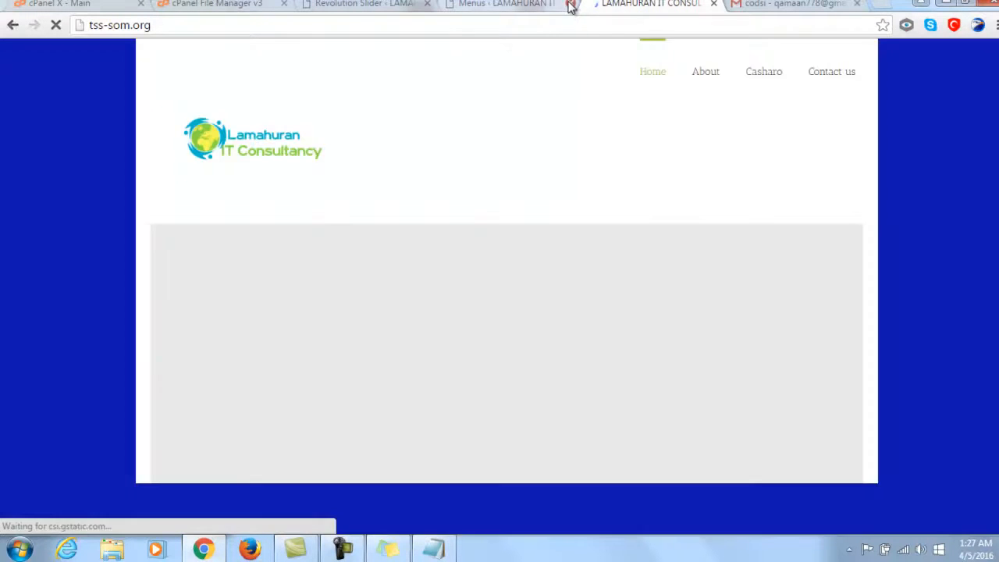
Close the Menus tab and scroll the public home page's slider, posts and Facebook widget.
click(570, 4)
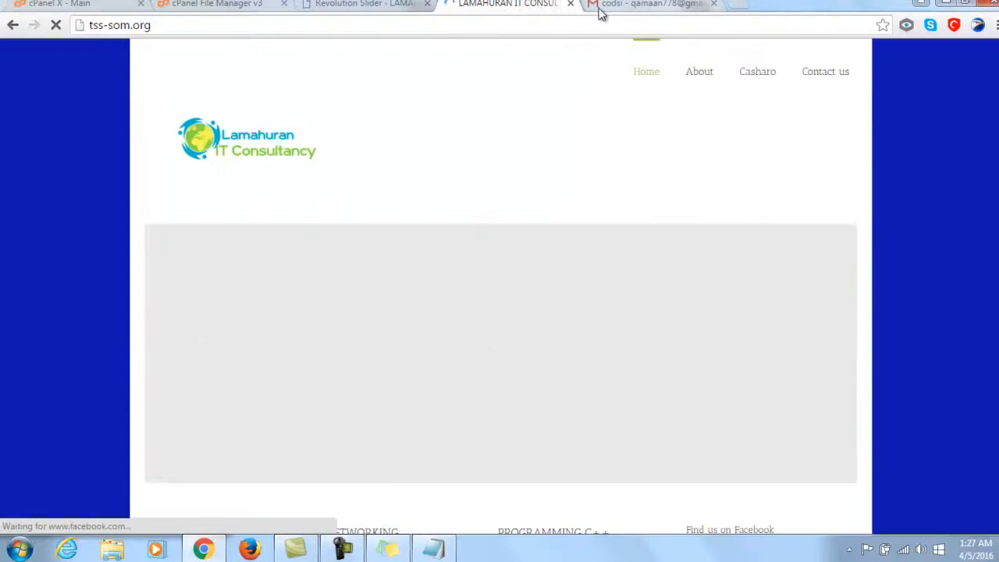
scroll(500, 286, down, 6)
scroll(500, 286, up, 6)
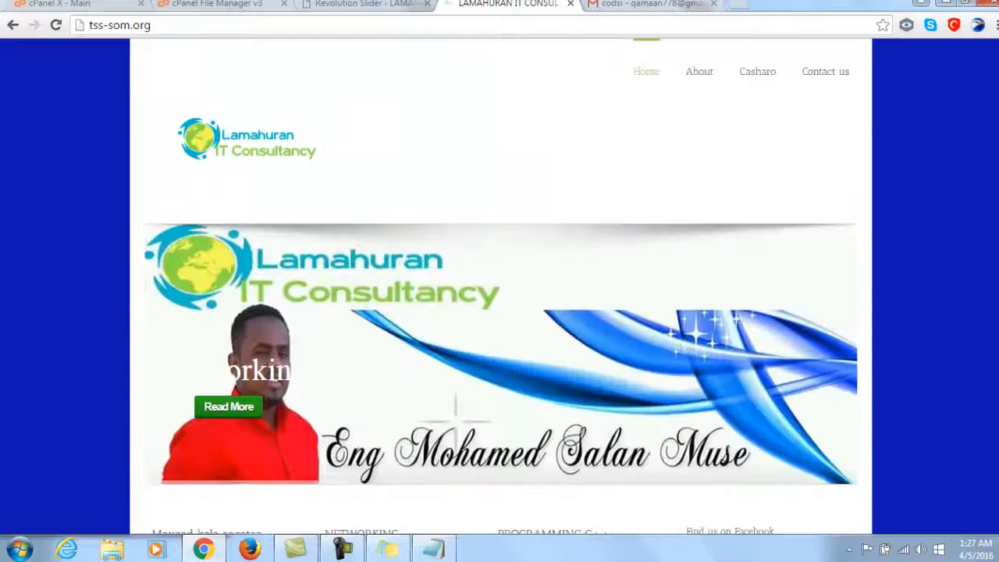
scroll(500, 286, down, 6)
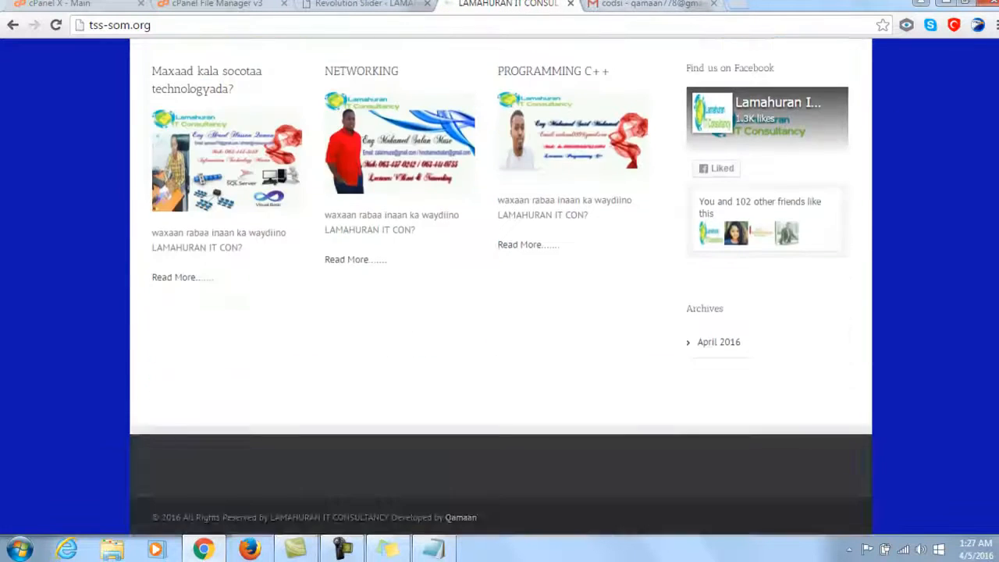
scroll(500, 286, up, 6)
scroll(499, 286, down, 6)
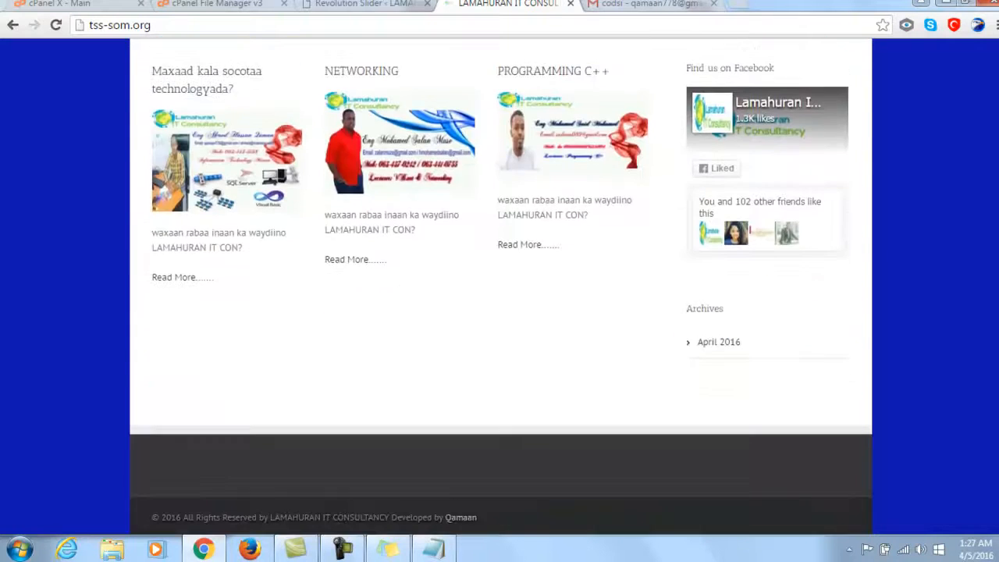
scroll(499, 285, up, 6)
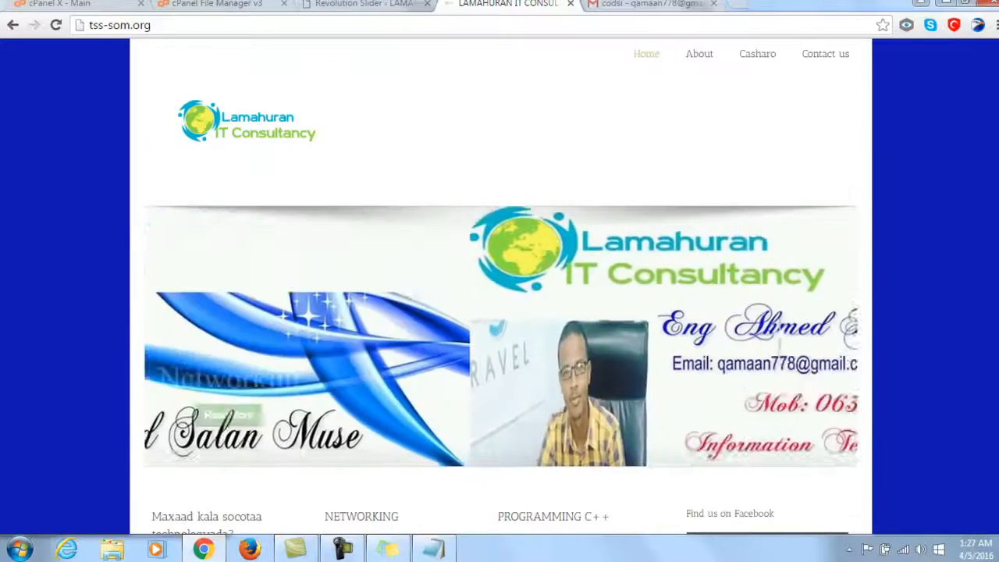
scroll(500, 286, down, 1)
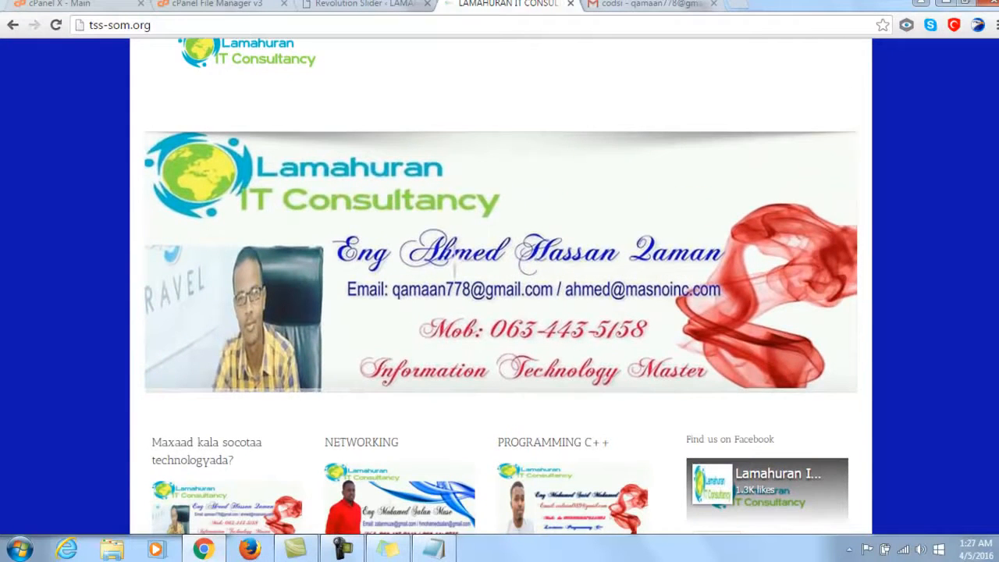